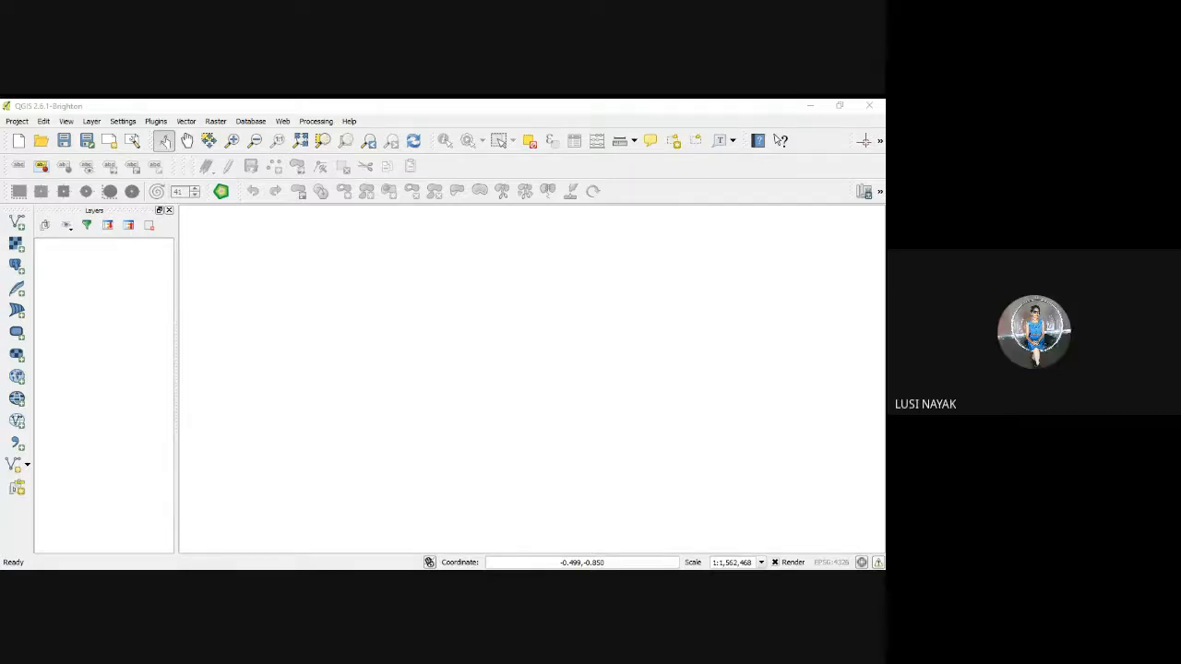
# Step: Add the orissa image from the FDP folder to the project as a raster layer
pyautogui.hotkey('alt', 'Tab')
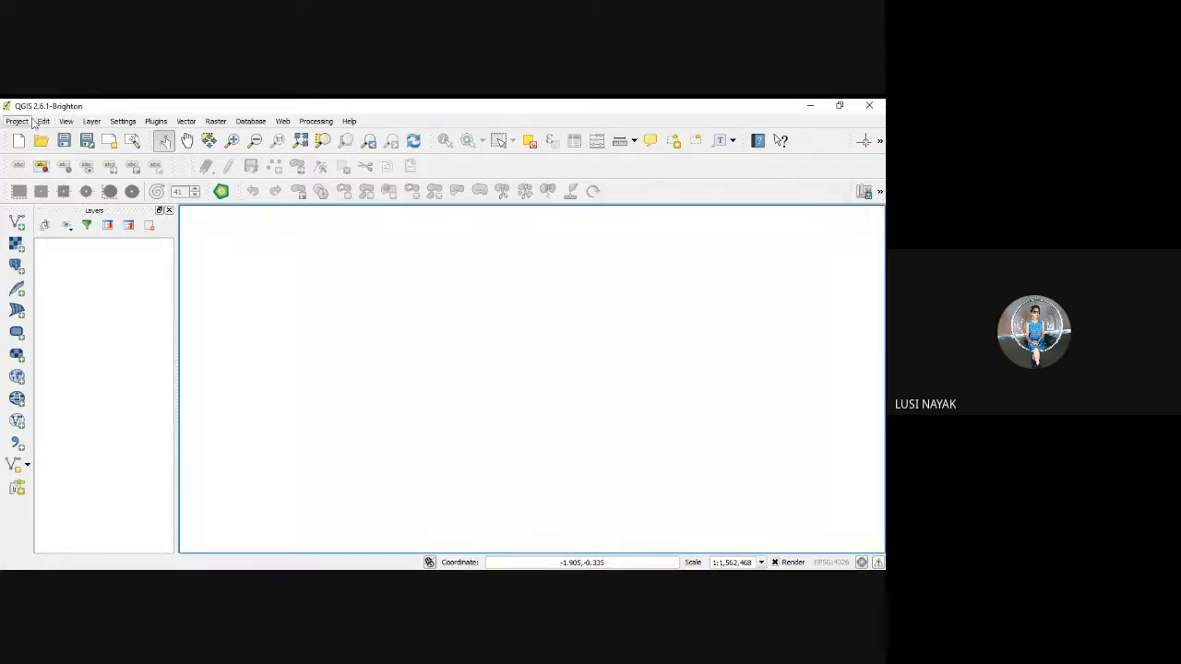
pyautogui.click(92, 121)
pyautogui.moveTo(112, 146)
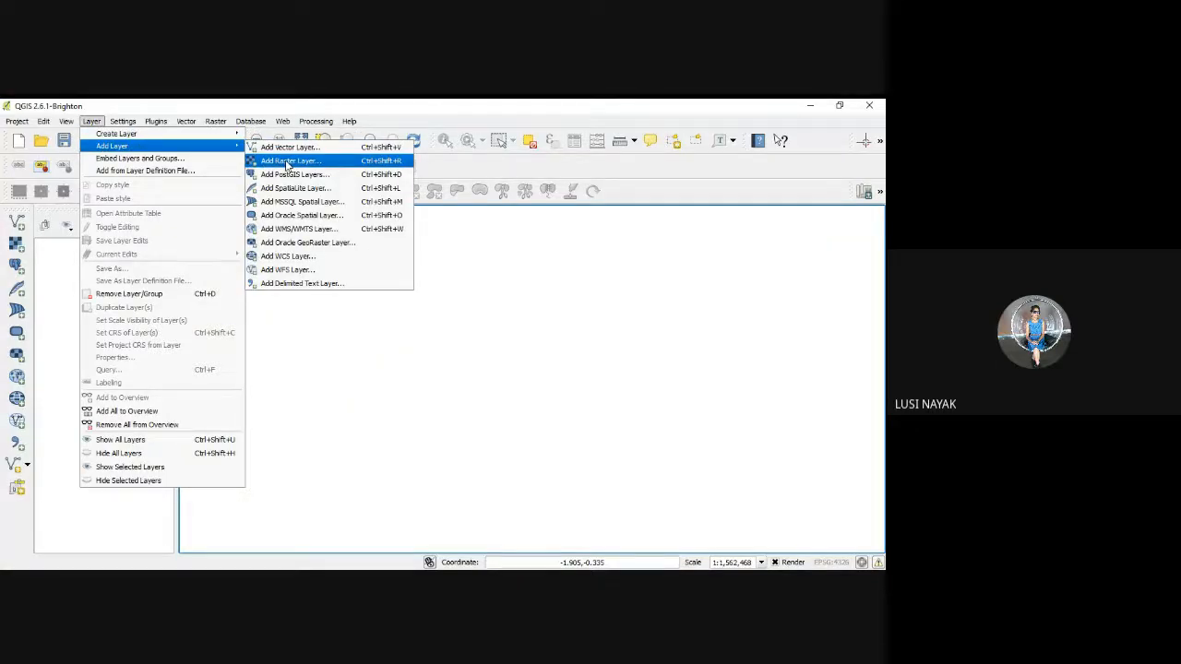
pyautogui.click(287, 162)
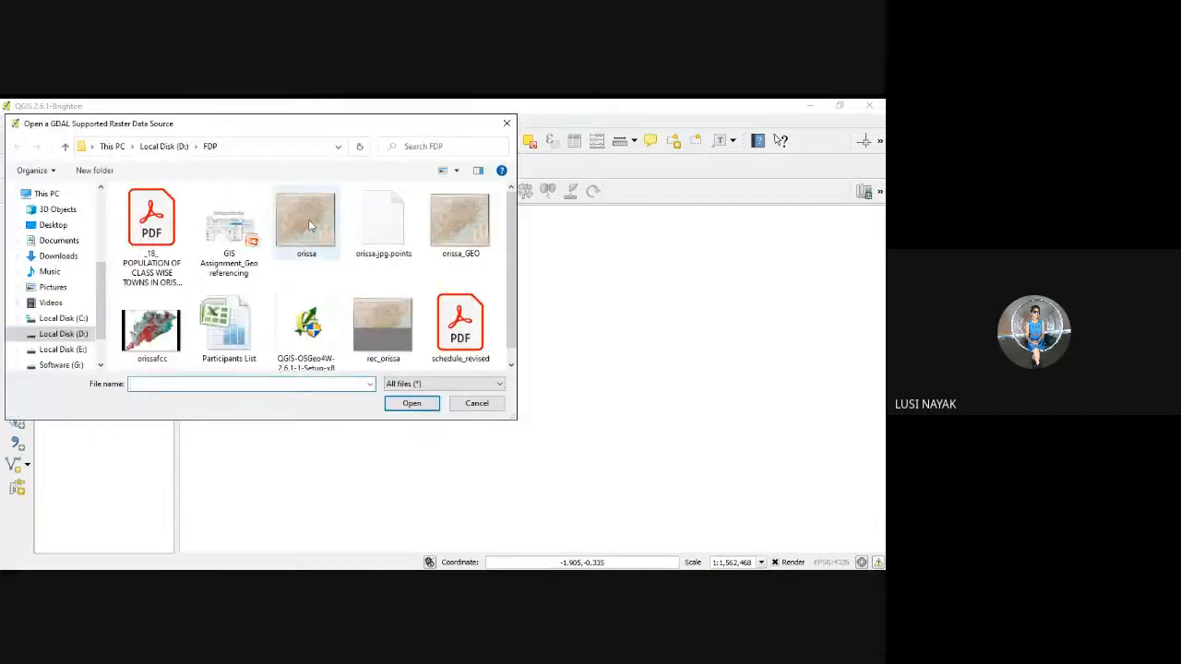
pyautogui.click(310, 225)
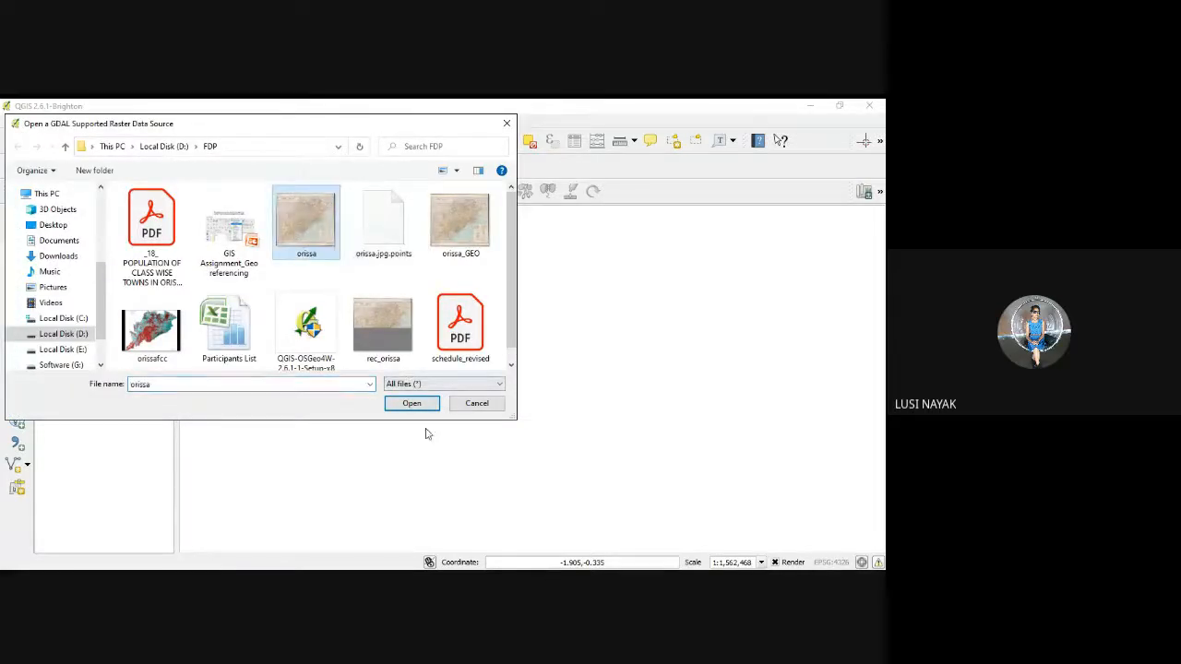
pyautogui.click(414, 403)
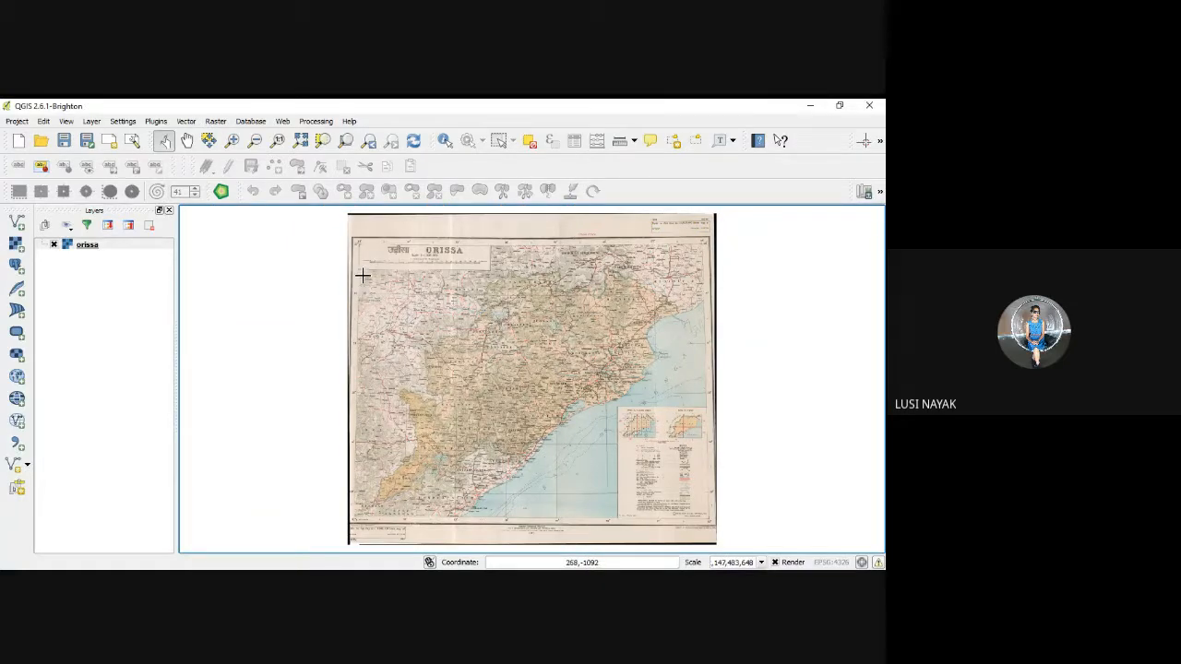
# Step: Start the Georeferencer and open the orissa raster from the FDP folder in it
pyautogui.click(221, 126)
pyautogui.moveTo(238, 152)
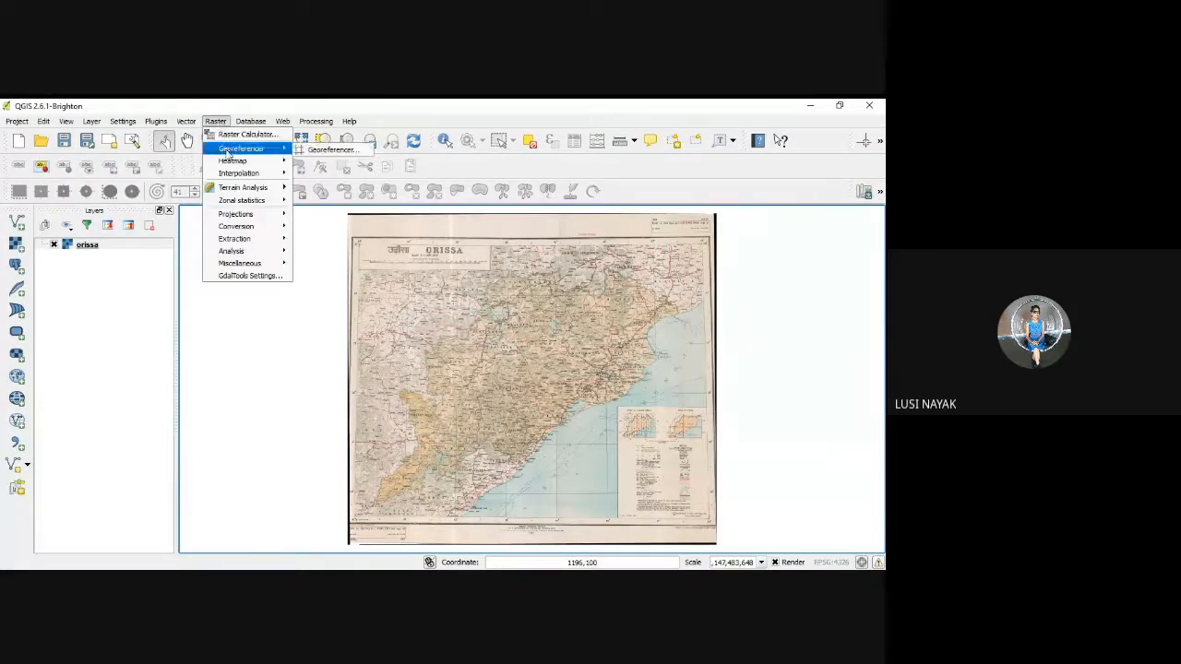
pyautogui.click(322, 154)
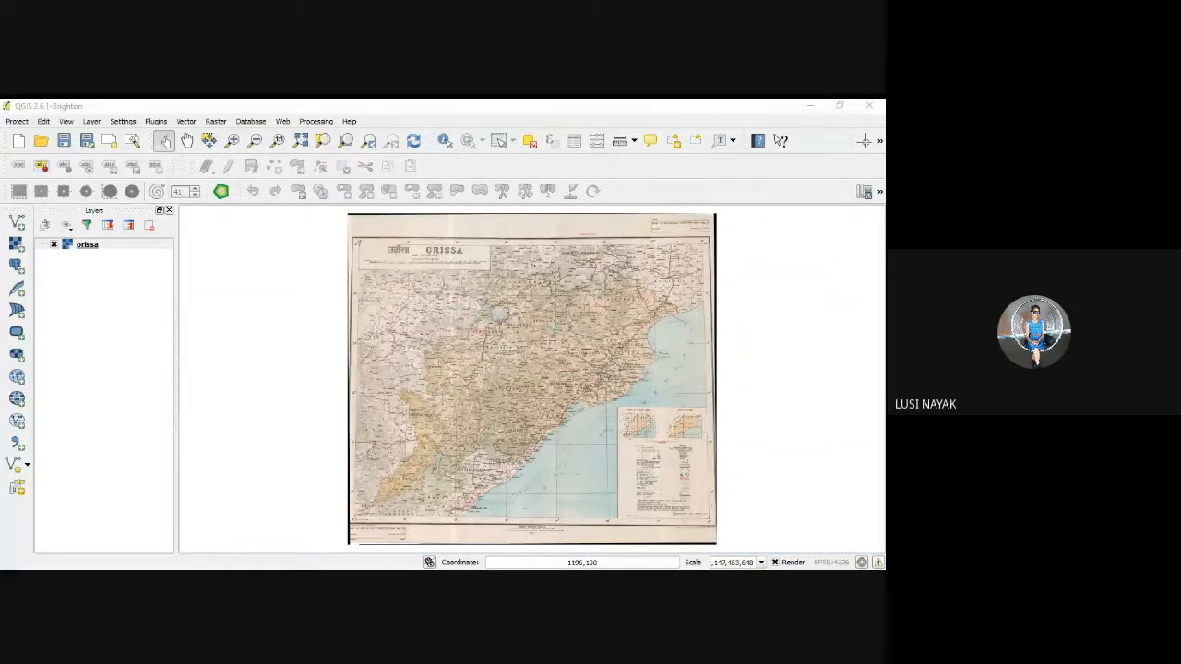
pyautogui.click(306, 221)
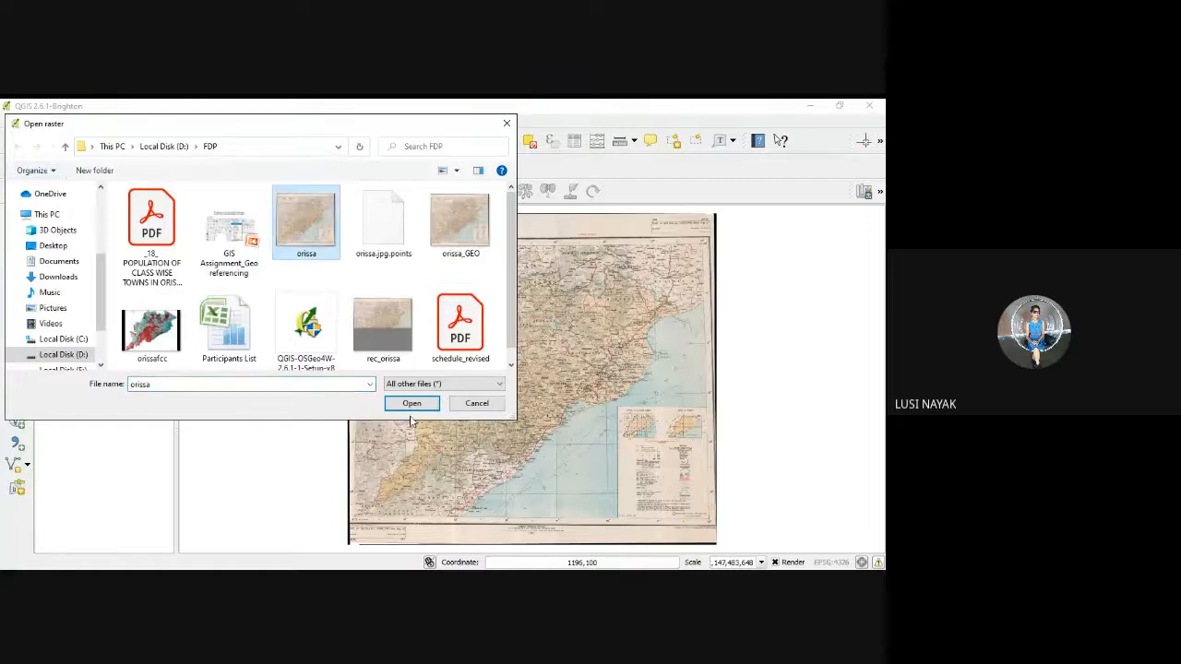
pyautogui.click(410, 406)
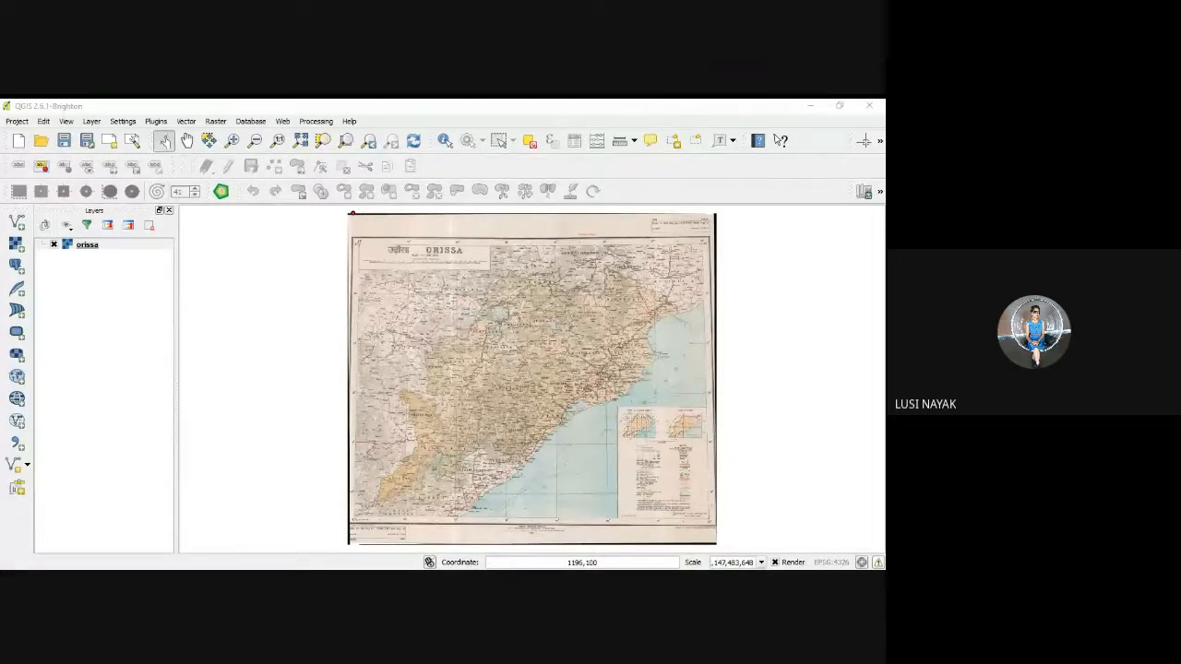
pyautogui.click(28, 465)
pyautogui.click(58, 469)
pyautogui.rightClick(24, 444)
pyautogui.click(48, 464)
pyautogui.rightClick(23, 443)
pyautogui.click(48, 464)
pyautogui.rightClick(44, 442)
pyautogui.click(77, 464)
pyautogui.rightClick(38, 457)
pyautogui.click(66, 479)
pyautogui.rightClick(37, 447)
pyautogui.click(53, 469)
pyautogui.click(810, 105)
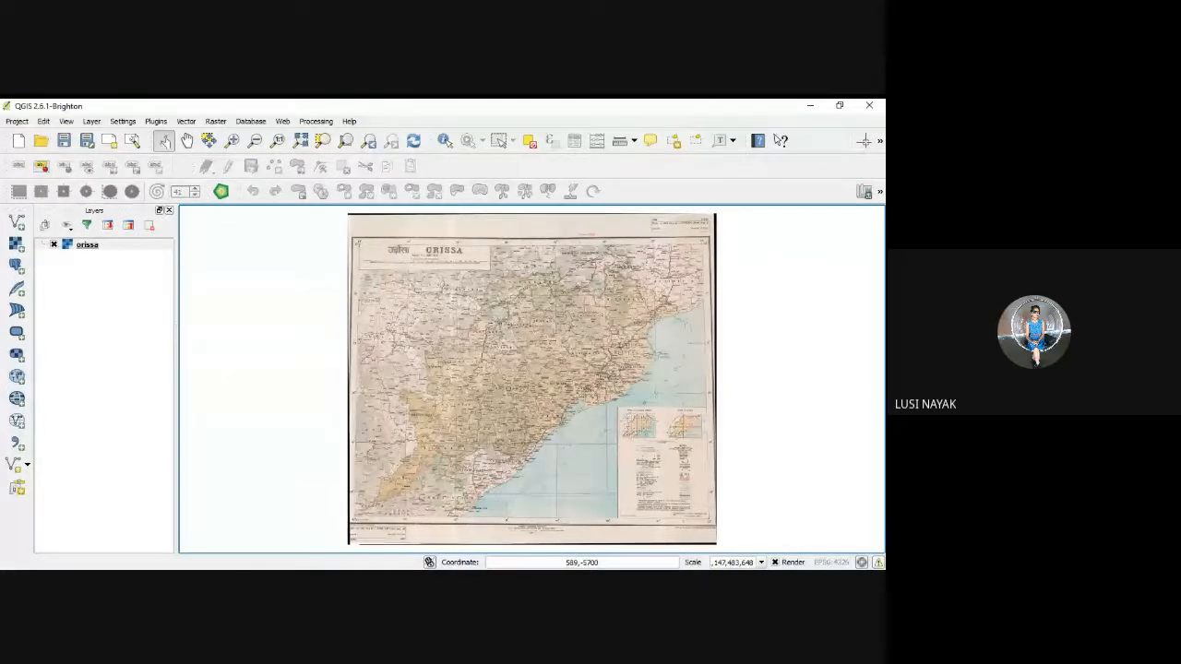
pyautogui.click(213, 124)
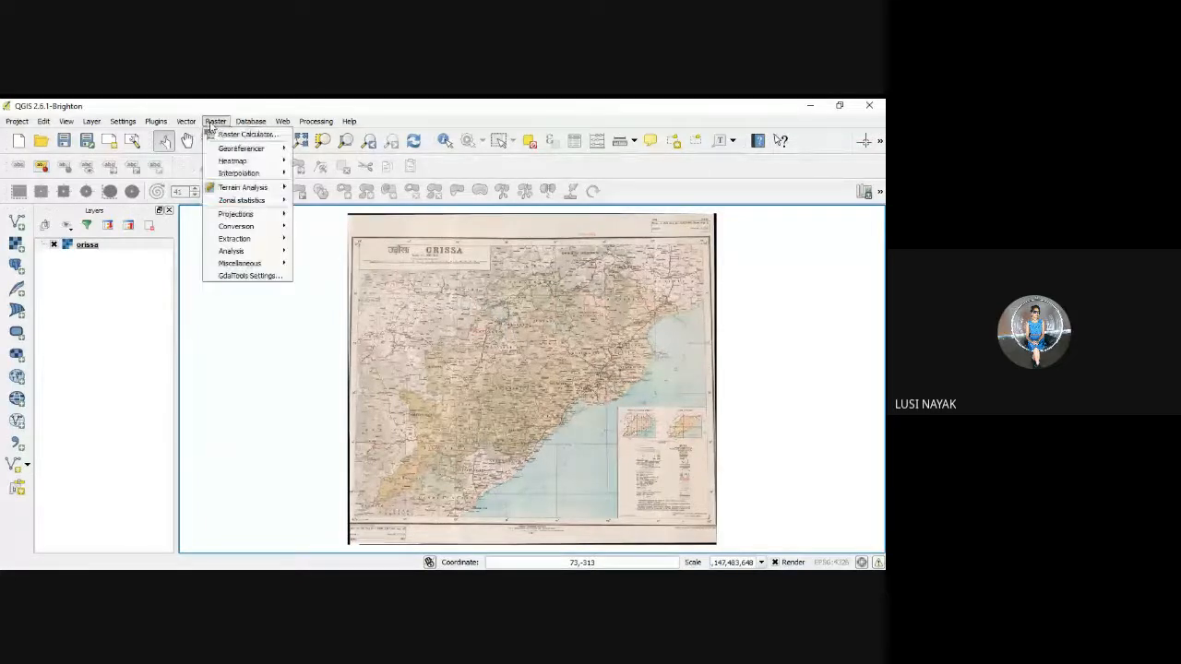
pyautogui.moveTo(232, 151)
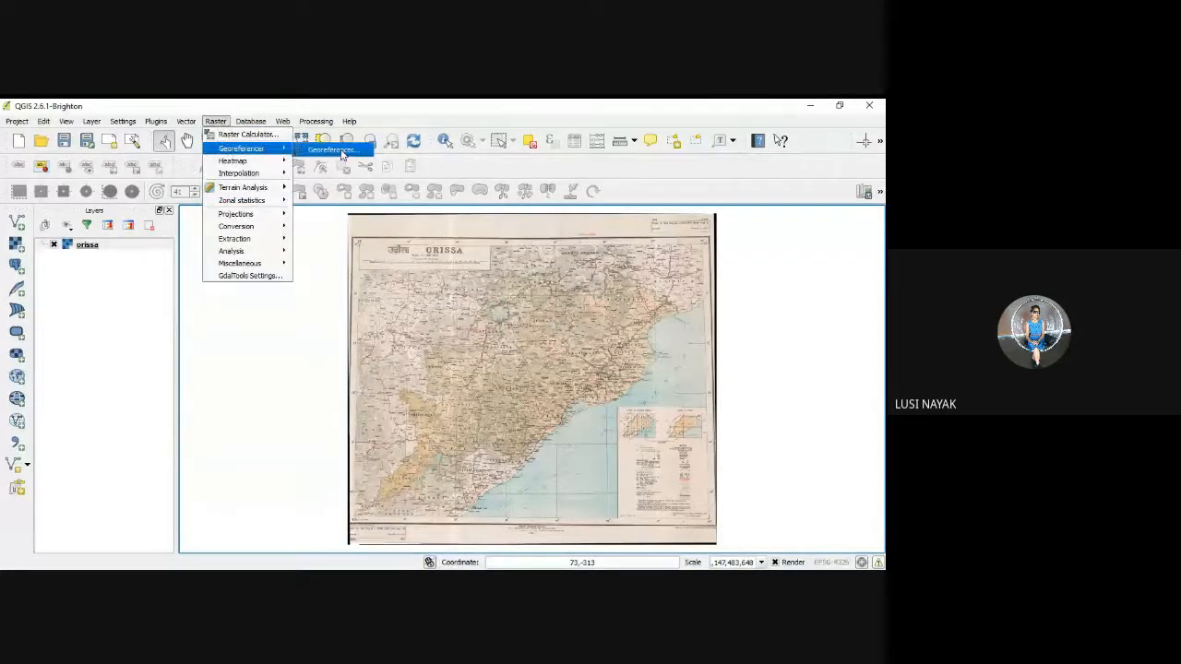
pyautogui.click(332, 150)
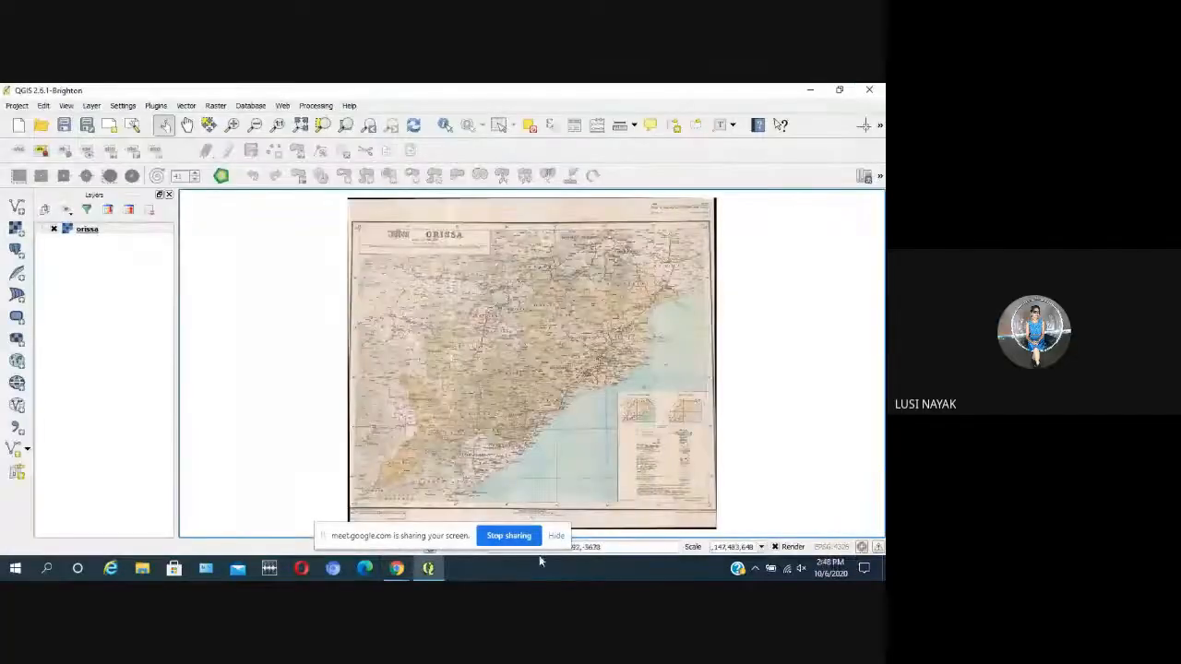
# Step: Switch to the Google Meet call, turn on the microphone, and return to QGIS
pyautogui.click(557, 536)
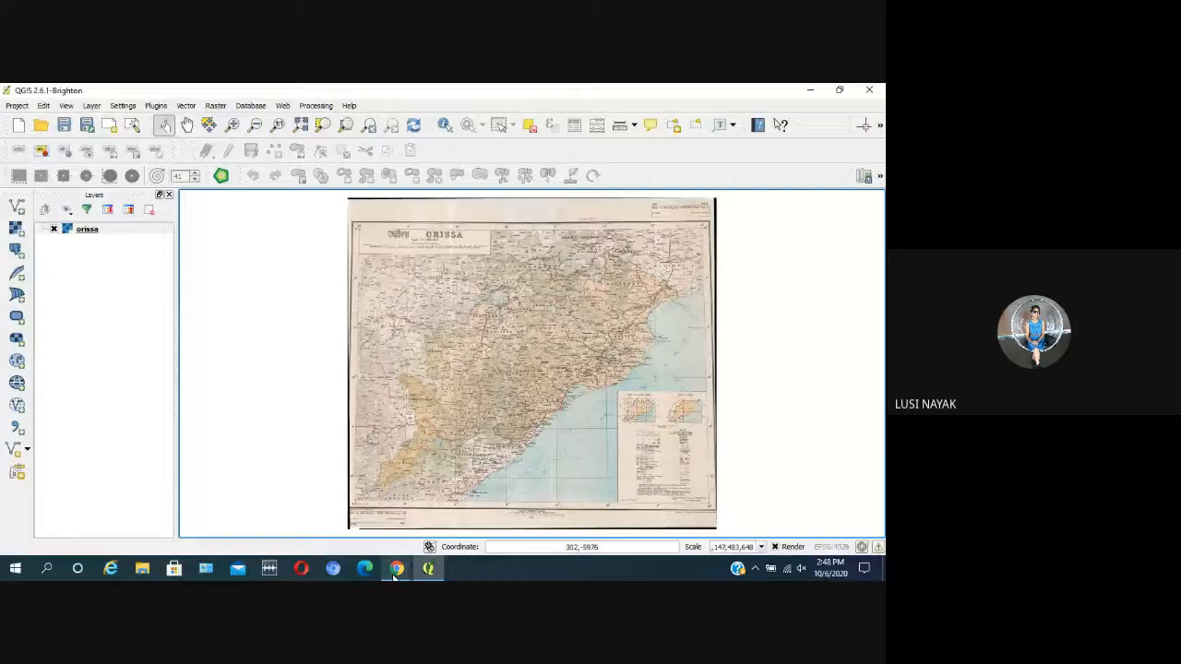
pyautogui.moveTo(395, 568)
pyautogui.click(323, 528)
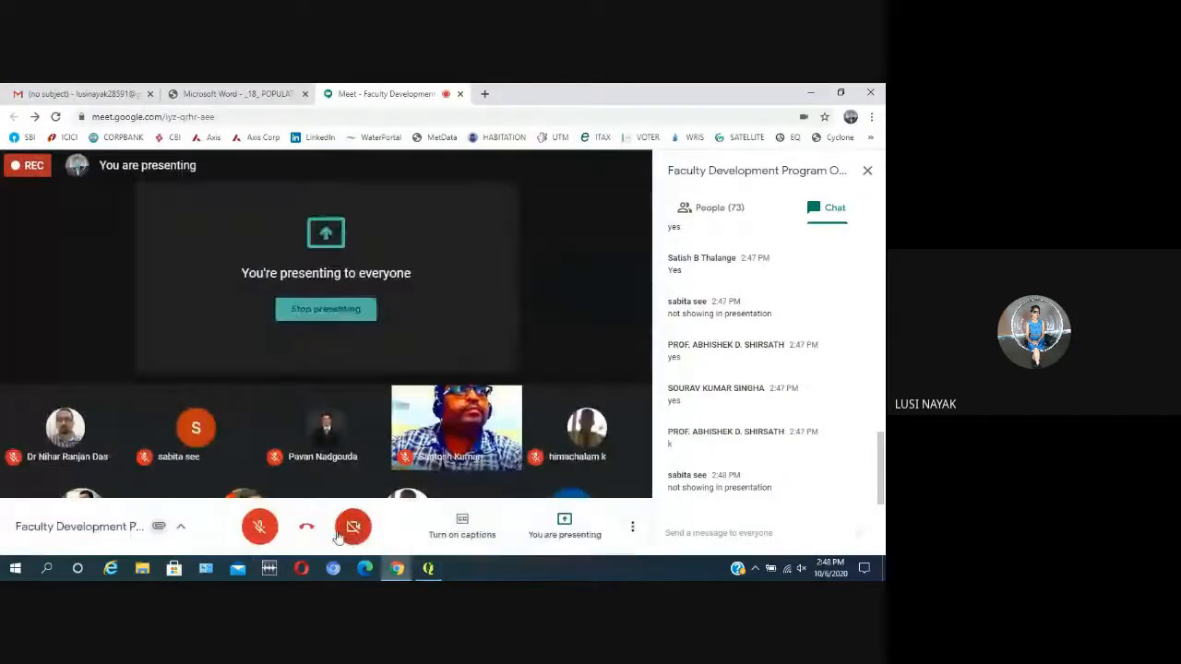
pyautogui.click(259, 527)
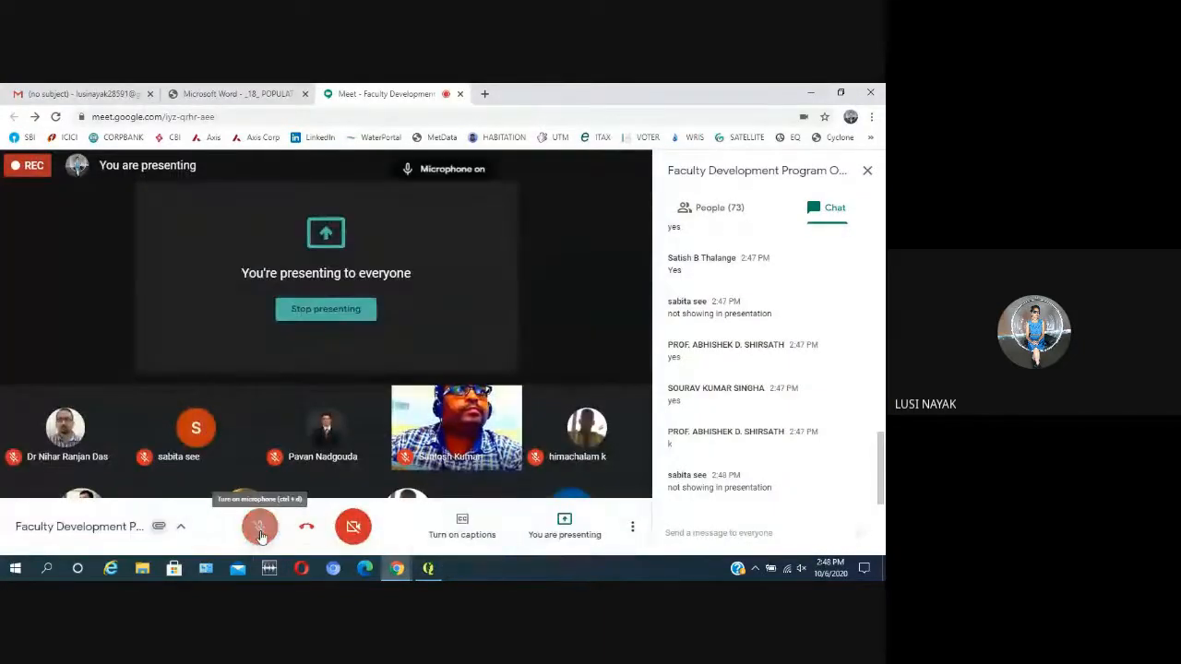
pyautogui.click(428, 568)
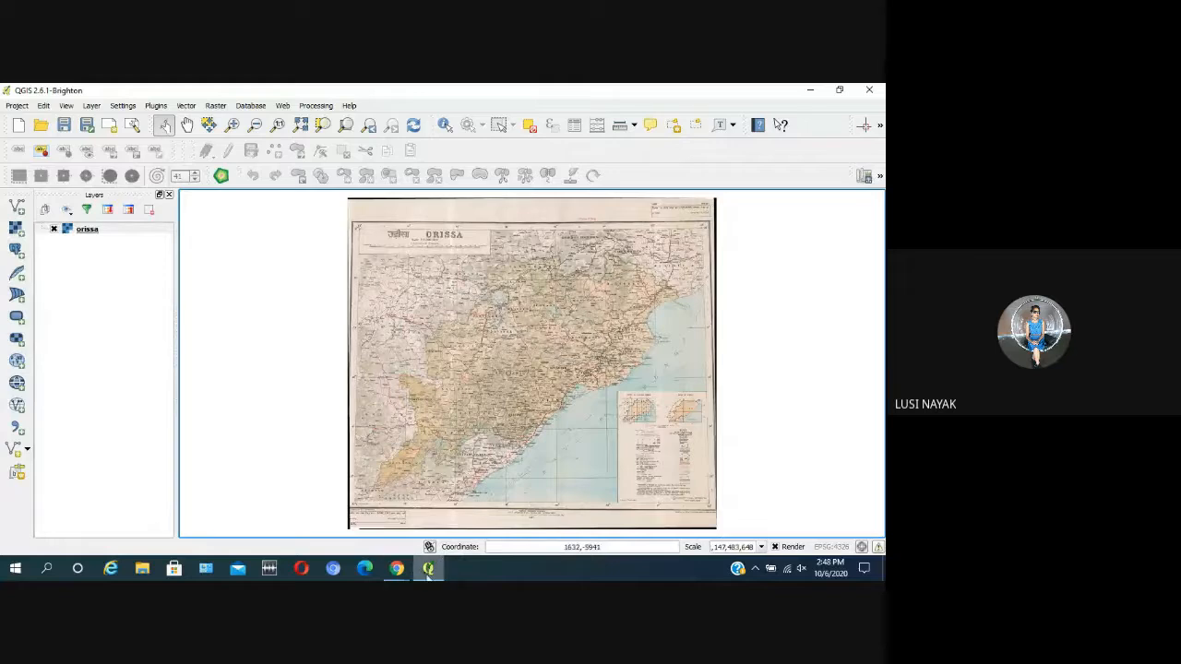
pyautogui.moveTo(428, 573)
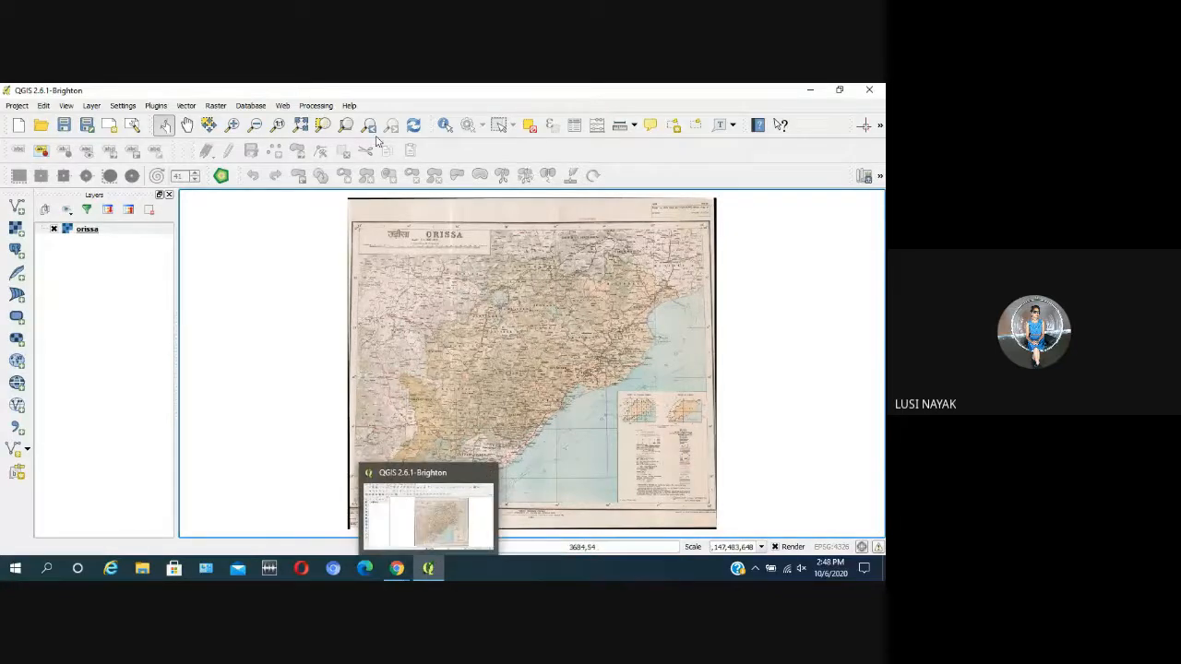
# Step: Reopen the Georeferencer and load the orissa raster from the FDP folder again
pyautogui.click(213, 106)
pyautogui.moveTo(241, 133)
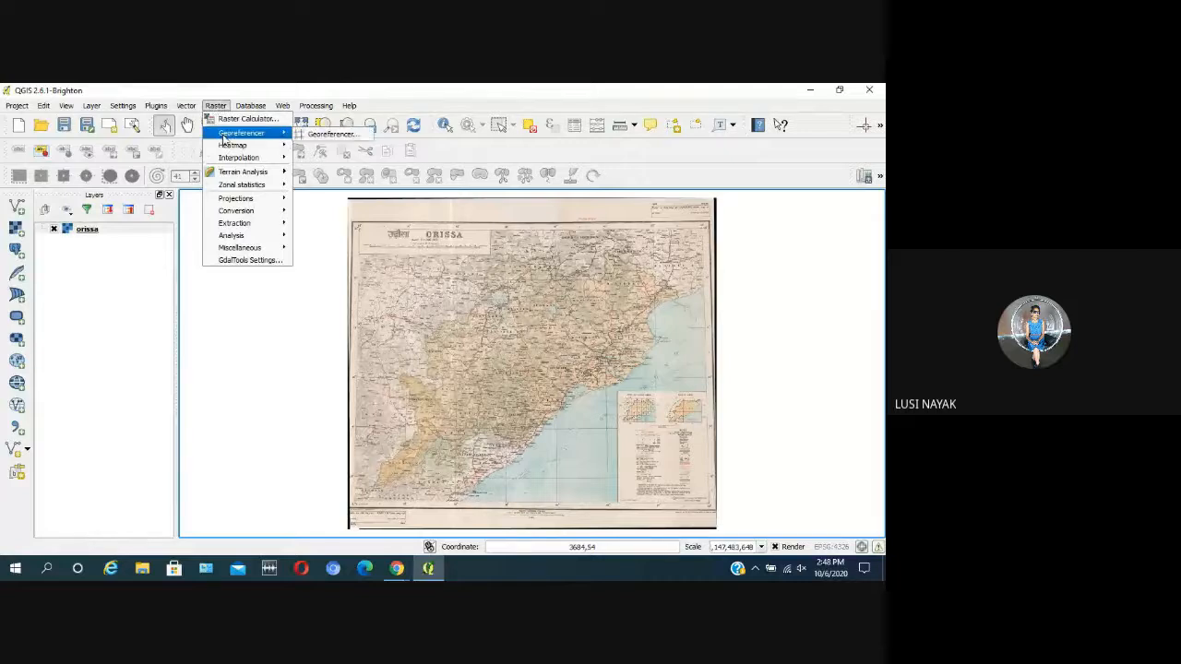
pyautogui.click(332, 135)
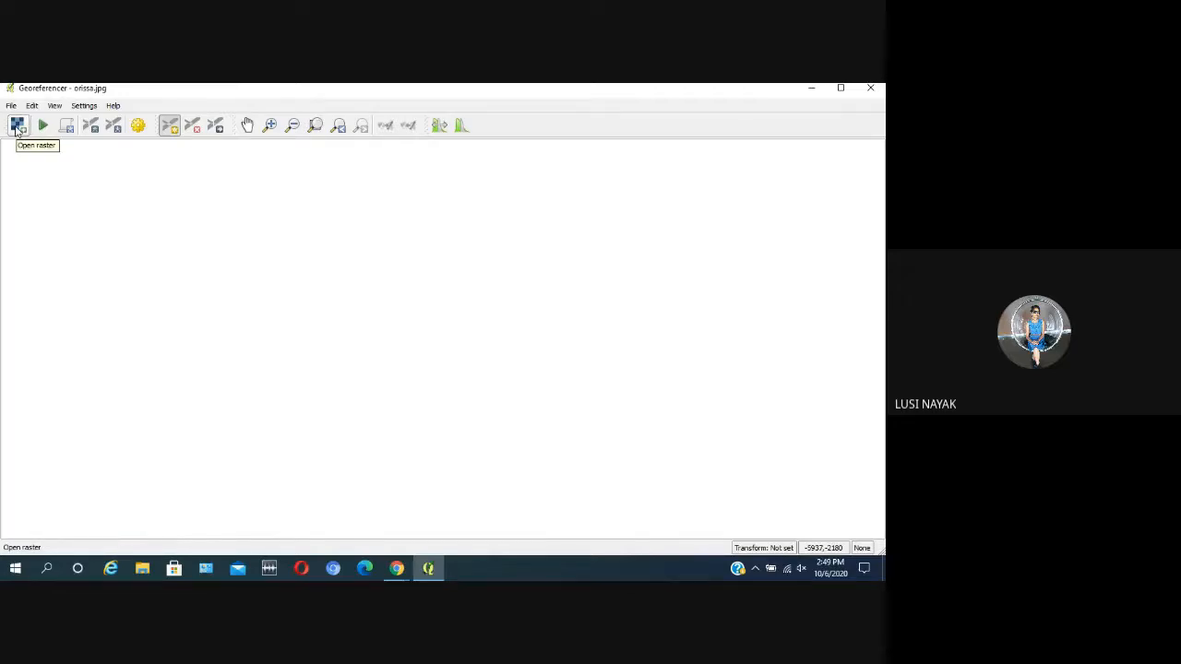
pyautogui.click(18, 126)
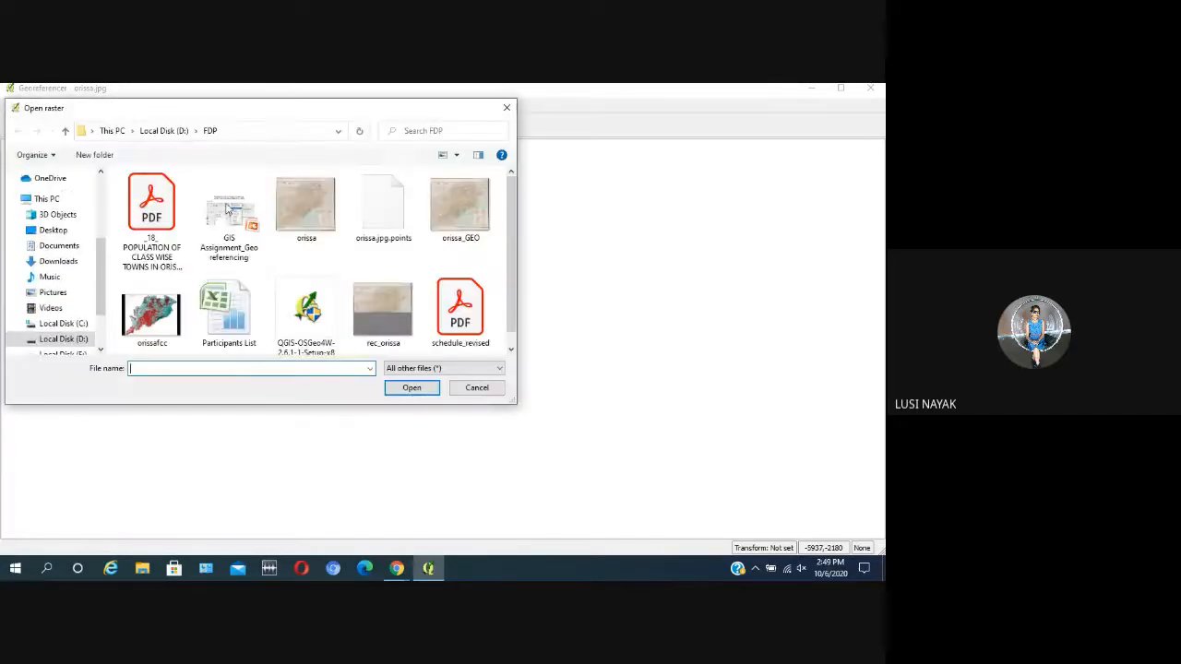
pyautogui.click(302, 209)
pyautogui.click(414, 391)
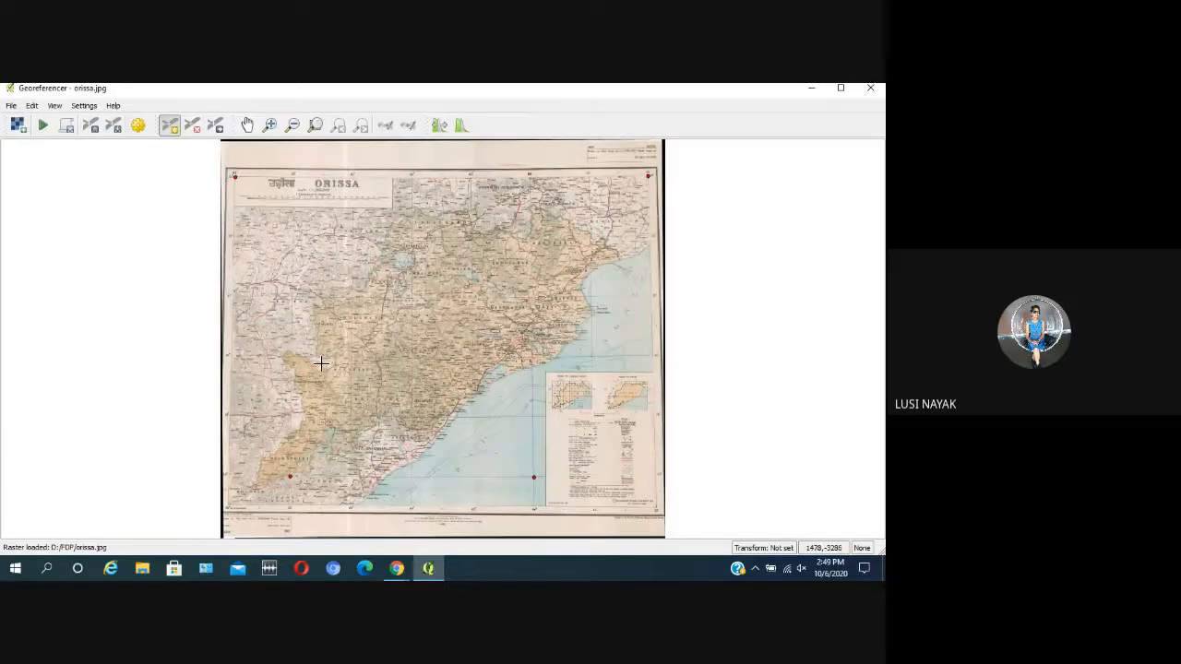
# Step: Show the GCP table for the orissa raster in the Georeferencer
pyautogui.scroll(-1, 313, 365)
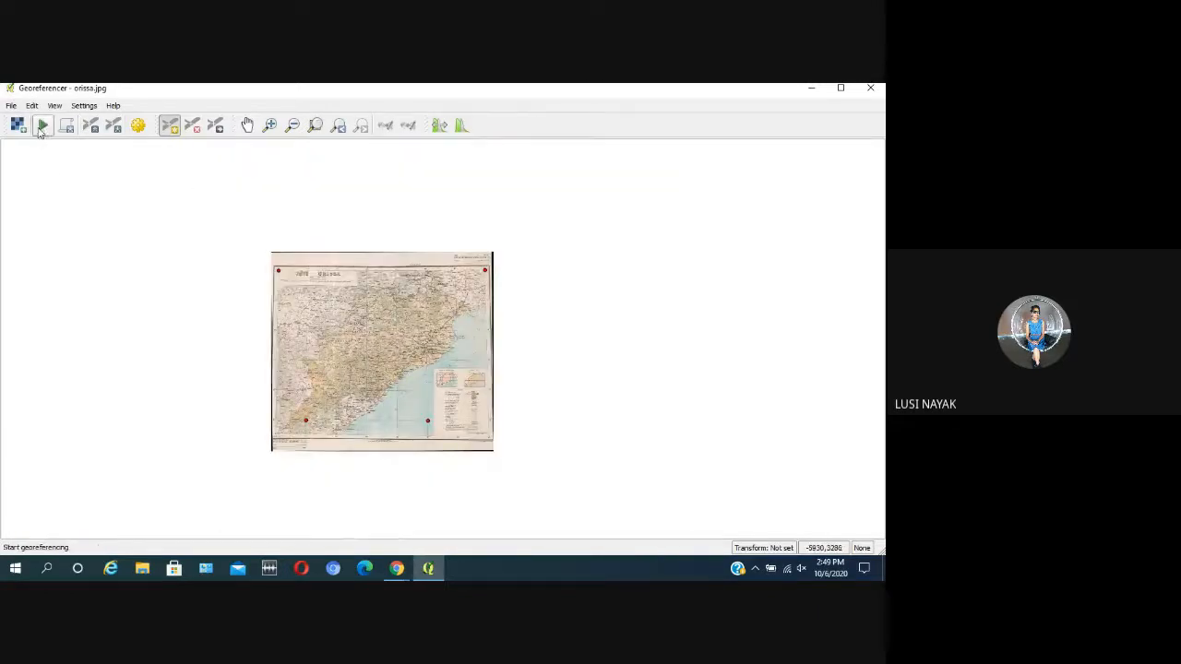
pyautogui.click(55, 106)
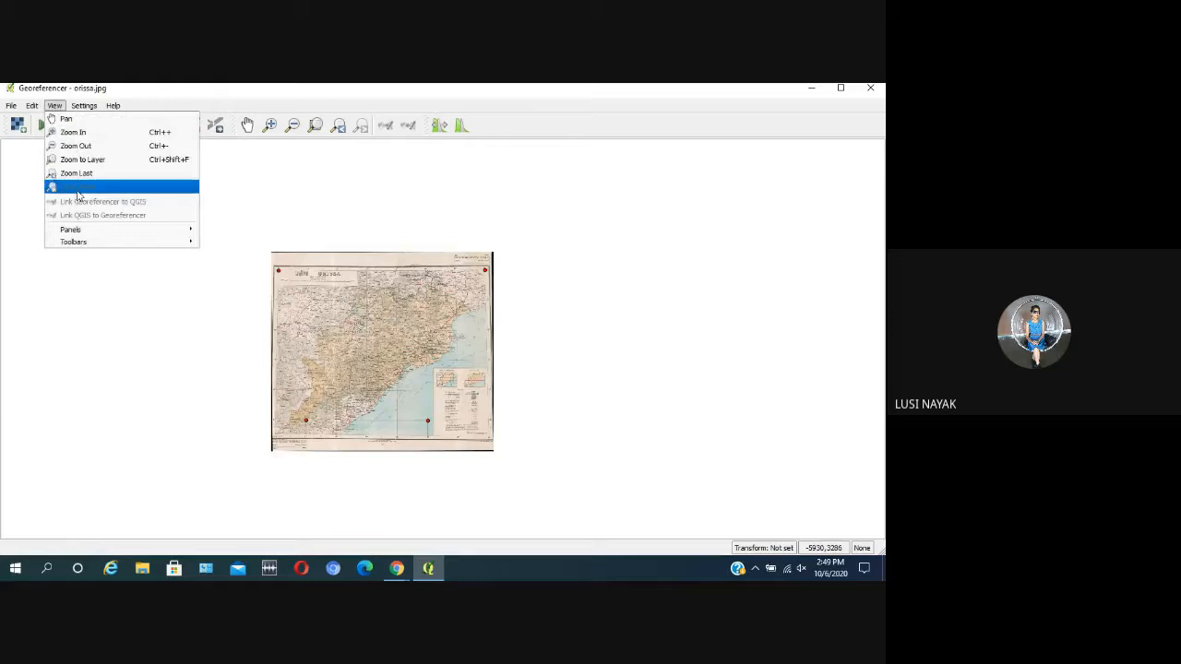
pyautogui.moveTo(81, 232)
pyautogui.click(207, 231)
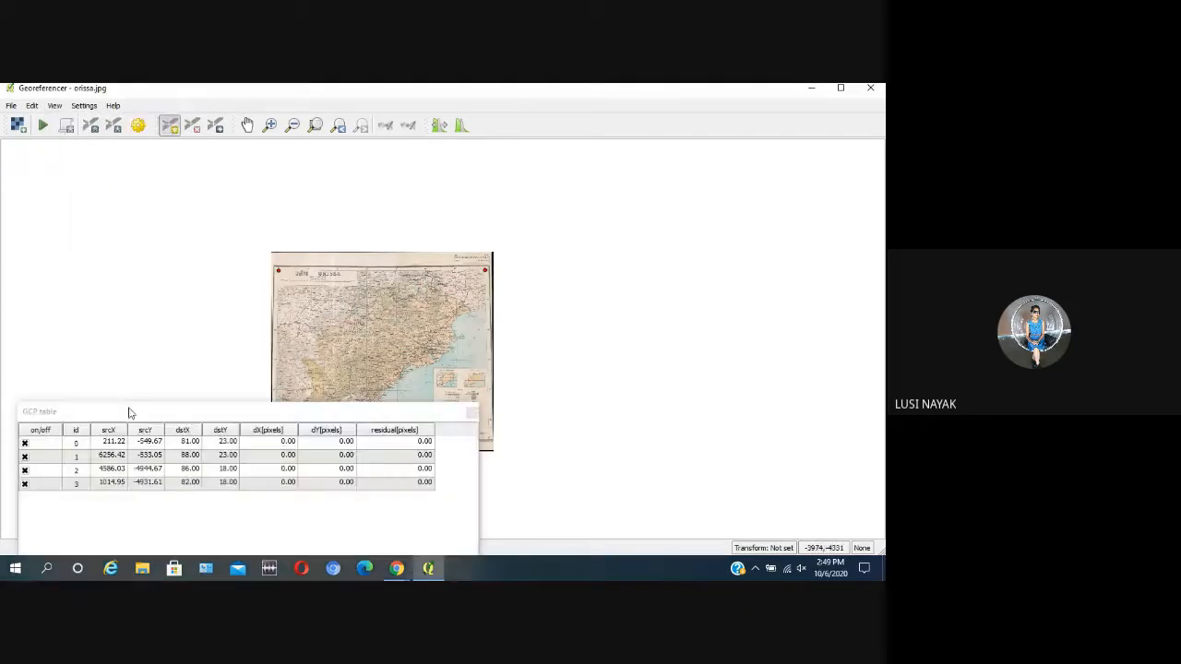
# Step: Remove all four existing ground control points from the GCP table
pyautogui.click(35, 443)
pyautogui.rightClick(35, 444)
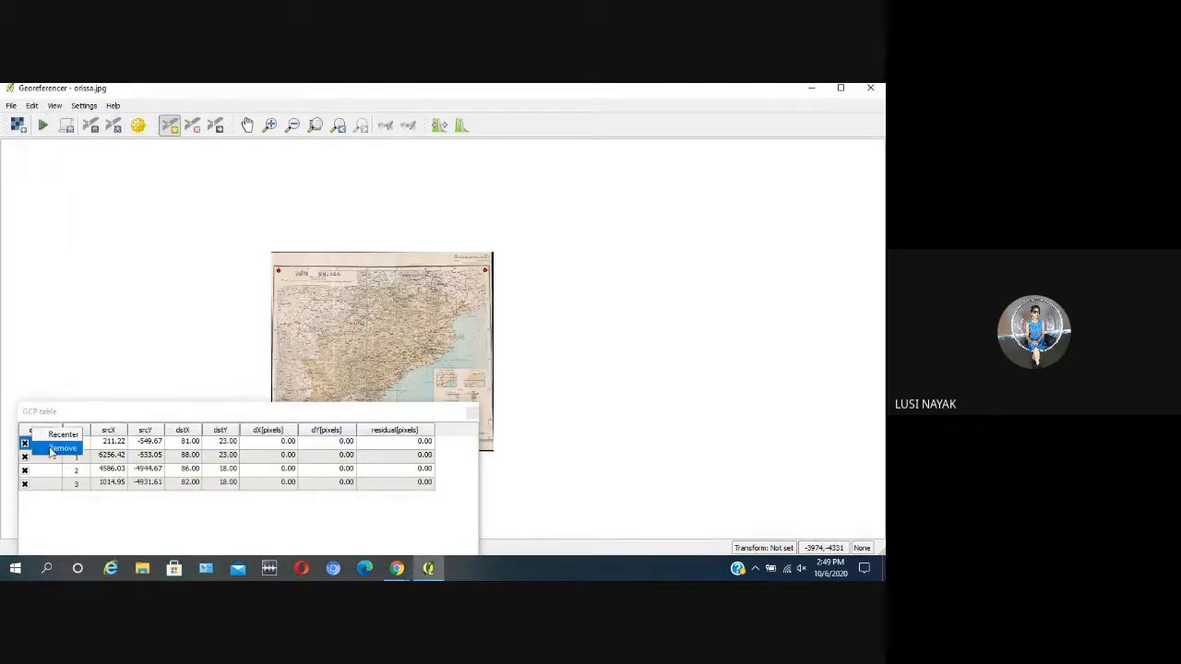
pyautogui.click(44, 452)
pyautogui.rightClick(45, 445)
pyautogui.click(48, 450)
pyautogui.rightClick(47, 447)
pyautogui.click(59, 449)
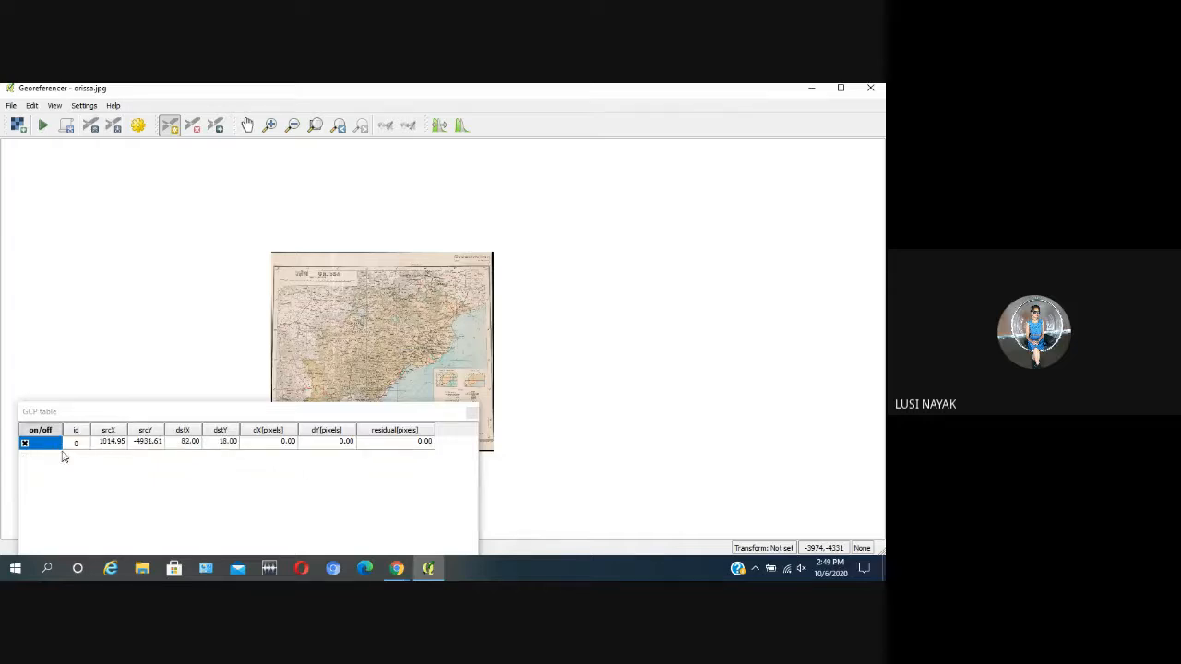
pyautogui.rightClick(59, 448)
pyautogui.click(78, 453)
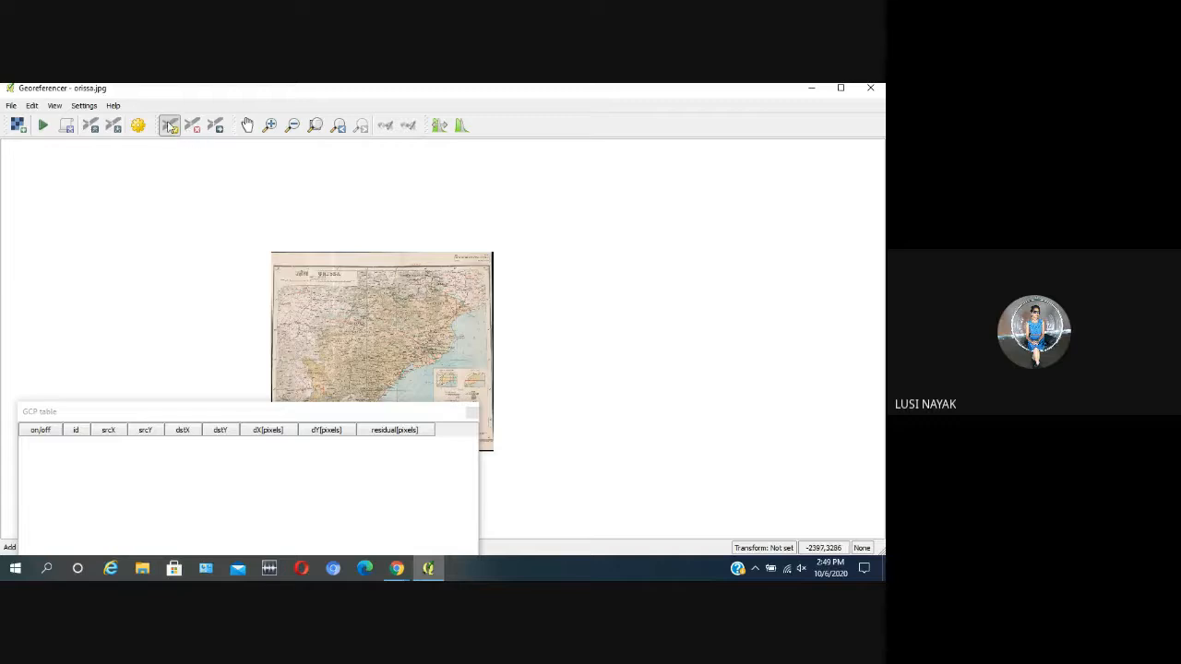
# Step: Add a control point at the map frame's upper-left graticule corner with X/East 81 and Y/North 23
pyautogui.scroll(3, 274, 272)
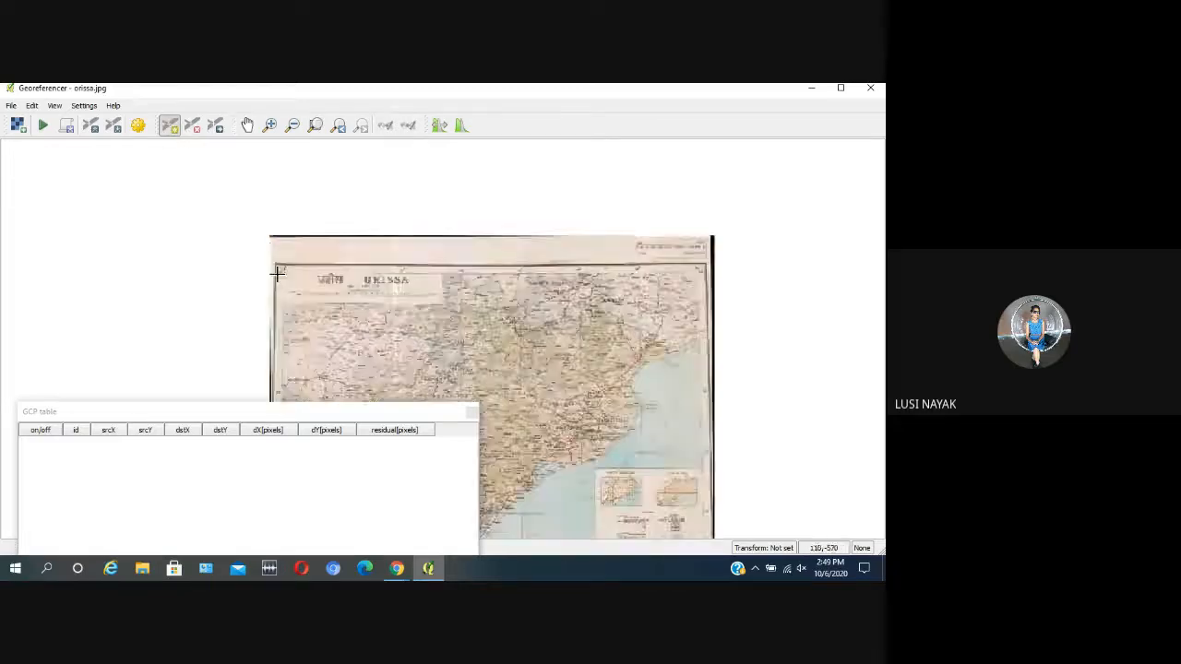
pyautogui.scroll(1, 310, 246)
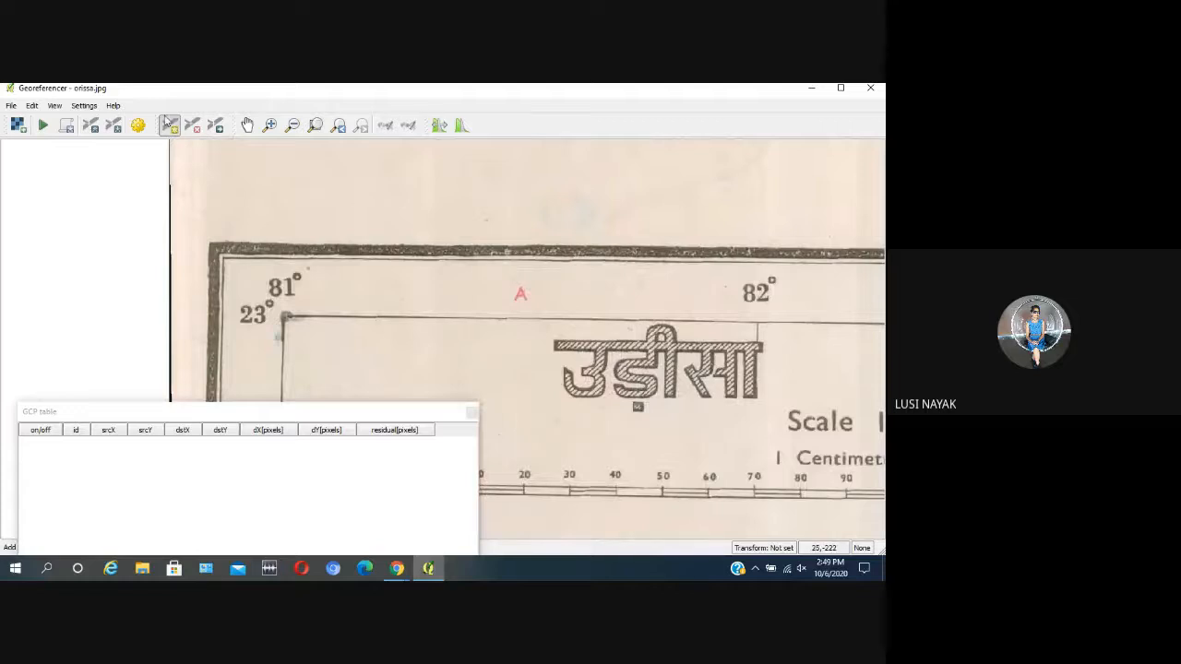
pyautogui.click(284, 318)
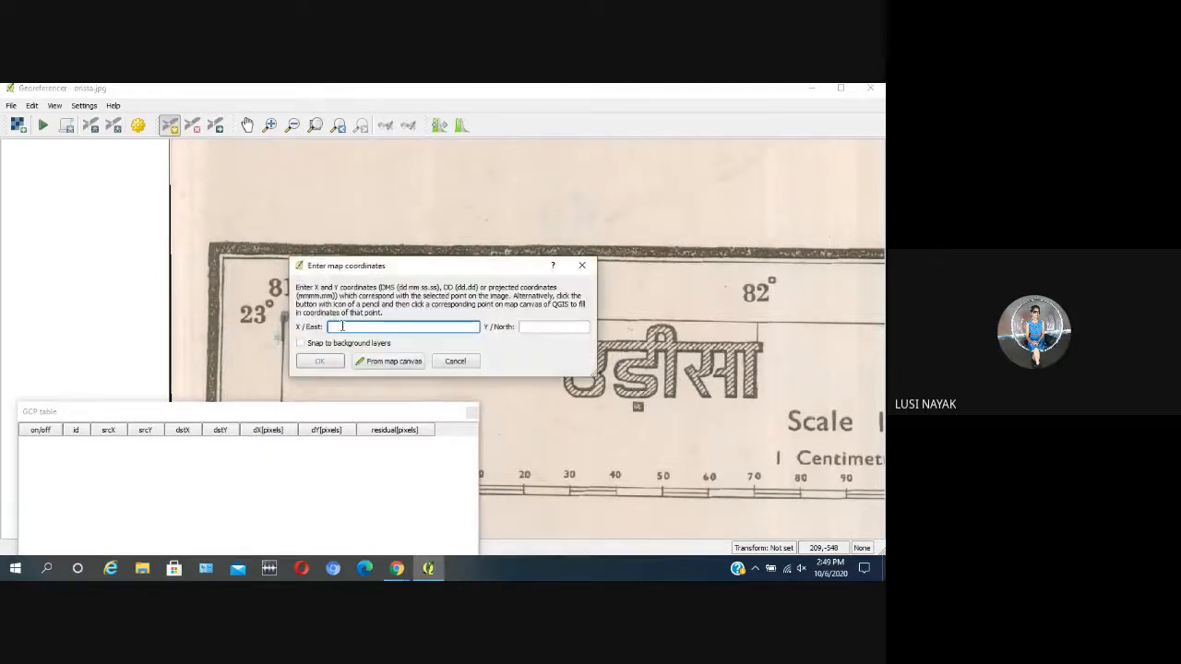
pyautogui.moveTo(413, 268); pyautogui.dragTo(487, 239)
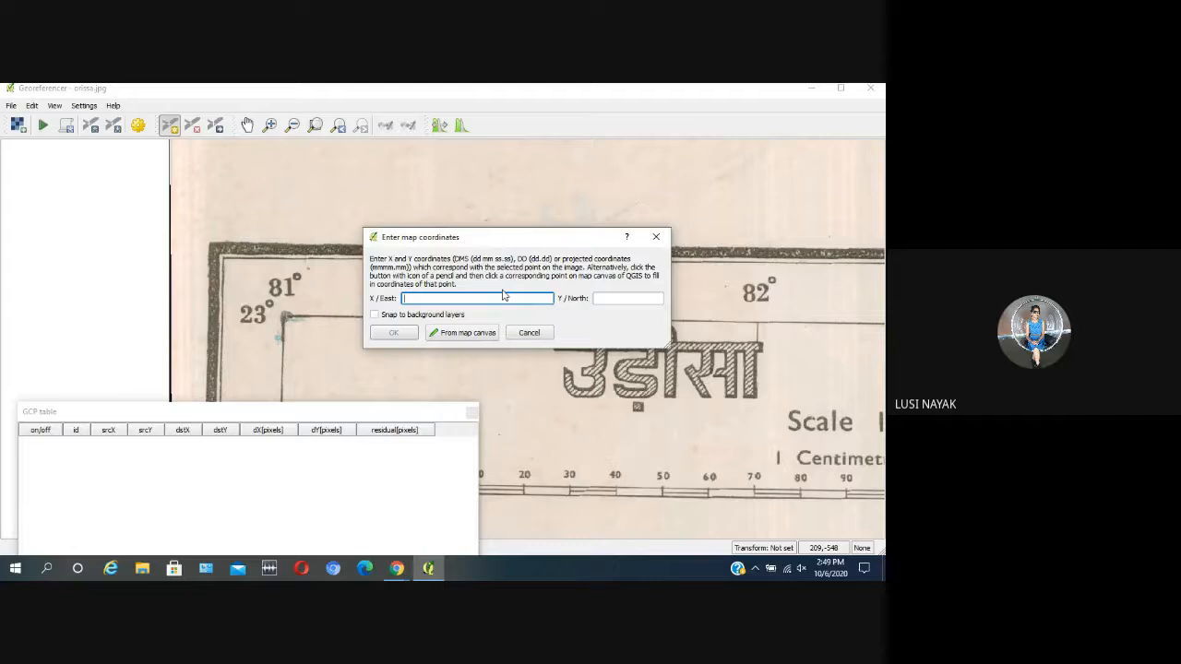
pyautogui.write('81')
pyautogui.click(617, 301)
pyautogui.write('23')
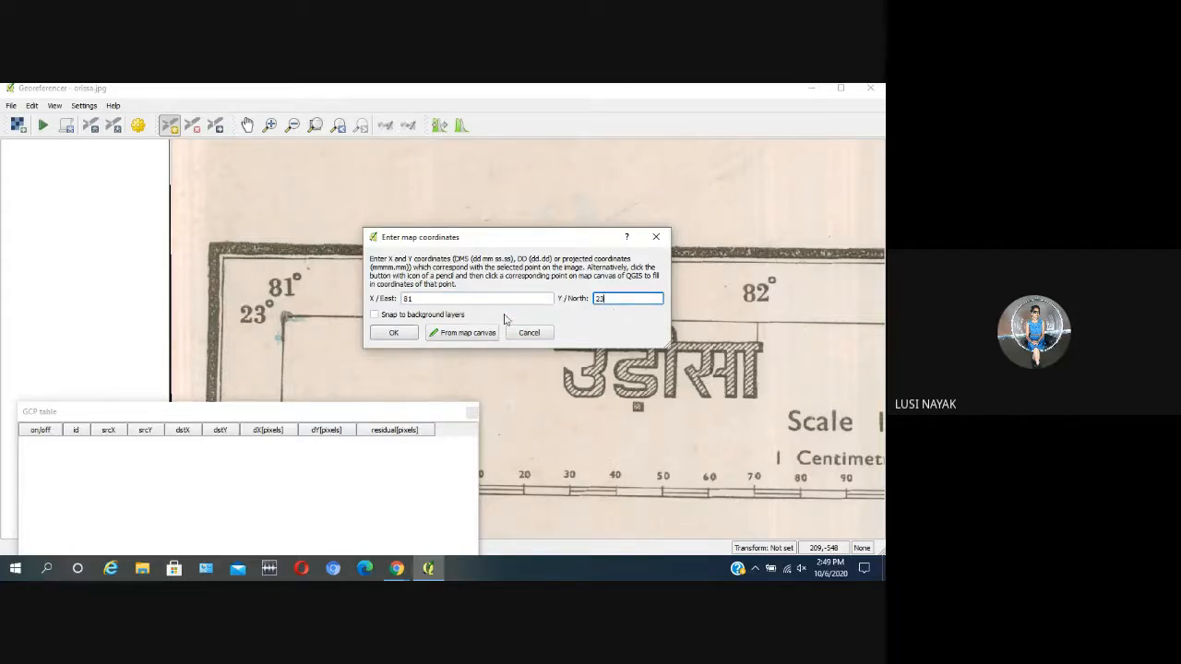
pyautogui.click(393, 332)
# Step: Add a control point at the map frame's upper-right graticule corner with X/East 88 and Y/North 23
pyautogui.scroll(-1, 586, 294)
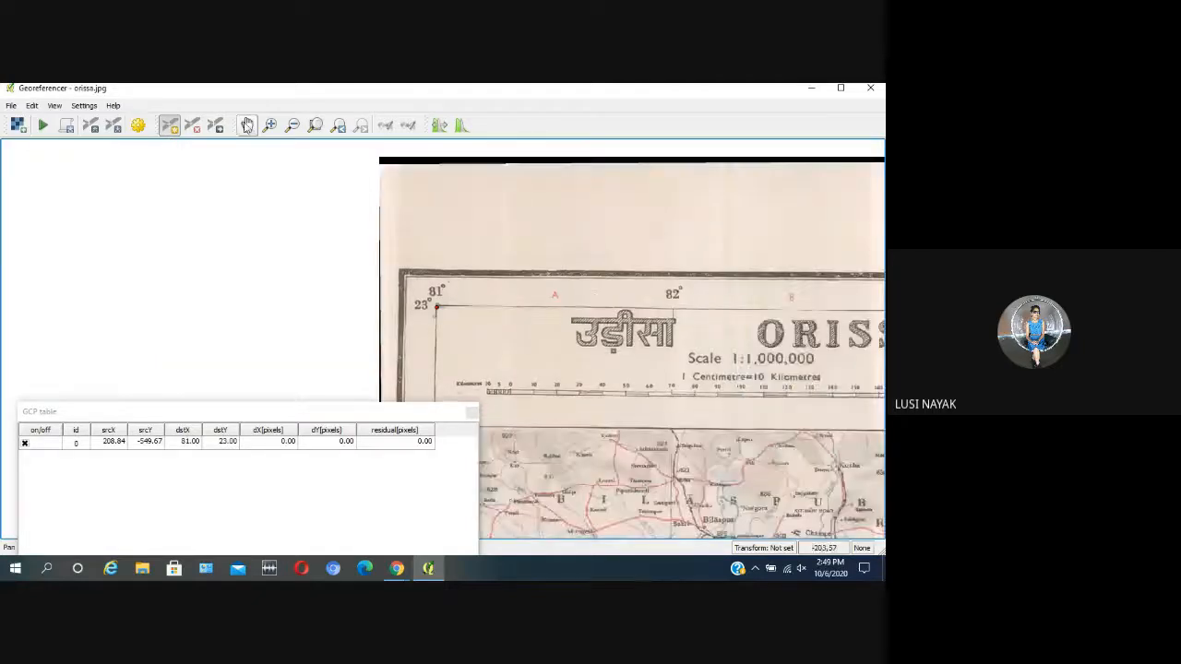
pyautogui.click(247, 125)
pyautogui.moveTo(678, 333); pyautogui.dragTo(485, 306)
pyautogui.scroll(5, 604, 298)
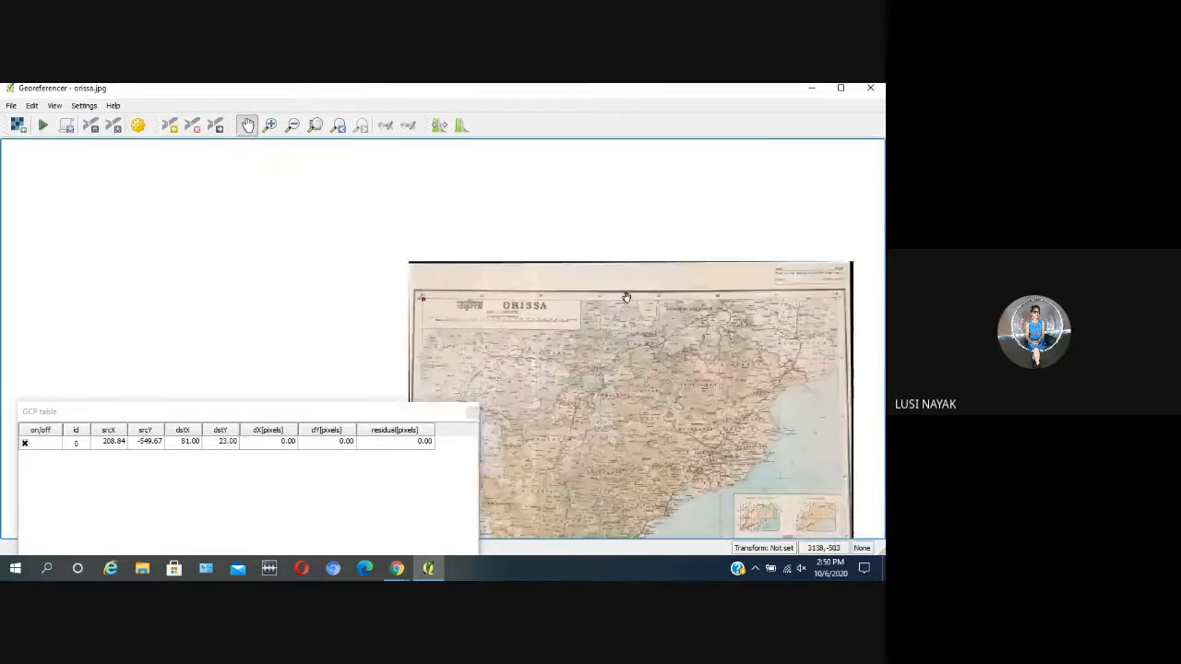
pyautogui.scroll(1, 596, 300)
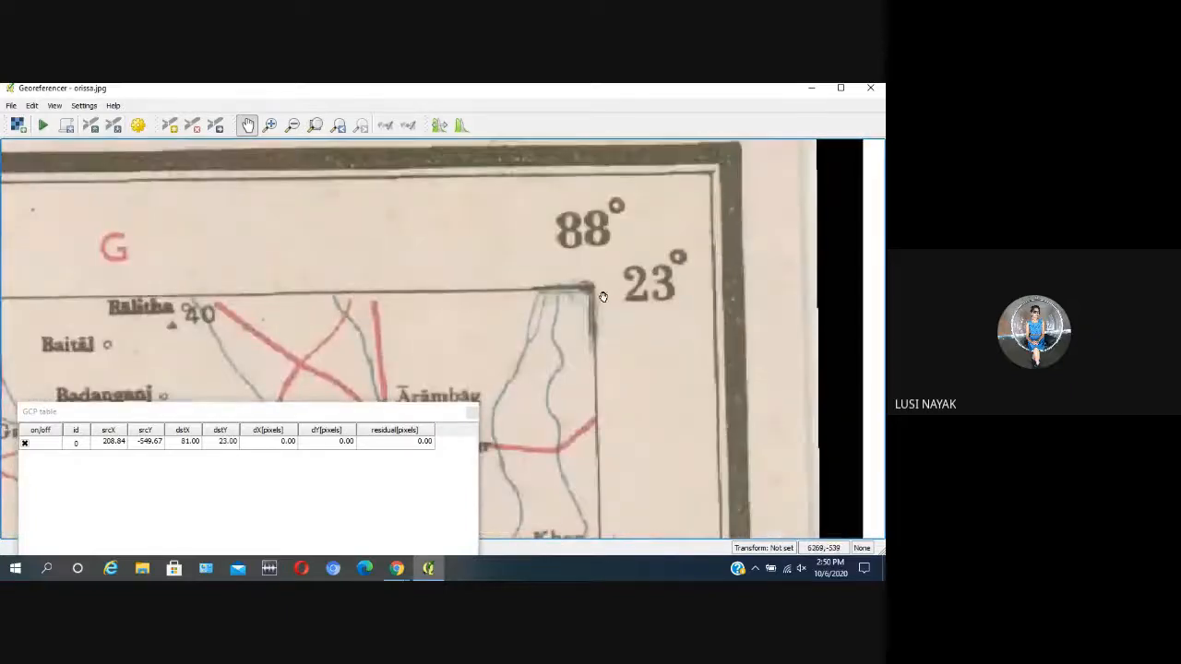
pyautogui.click(169, 125)
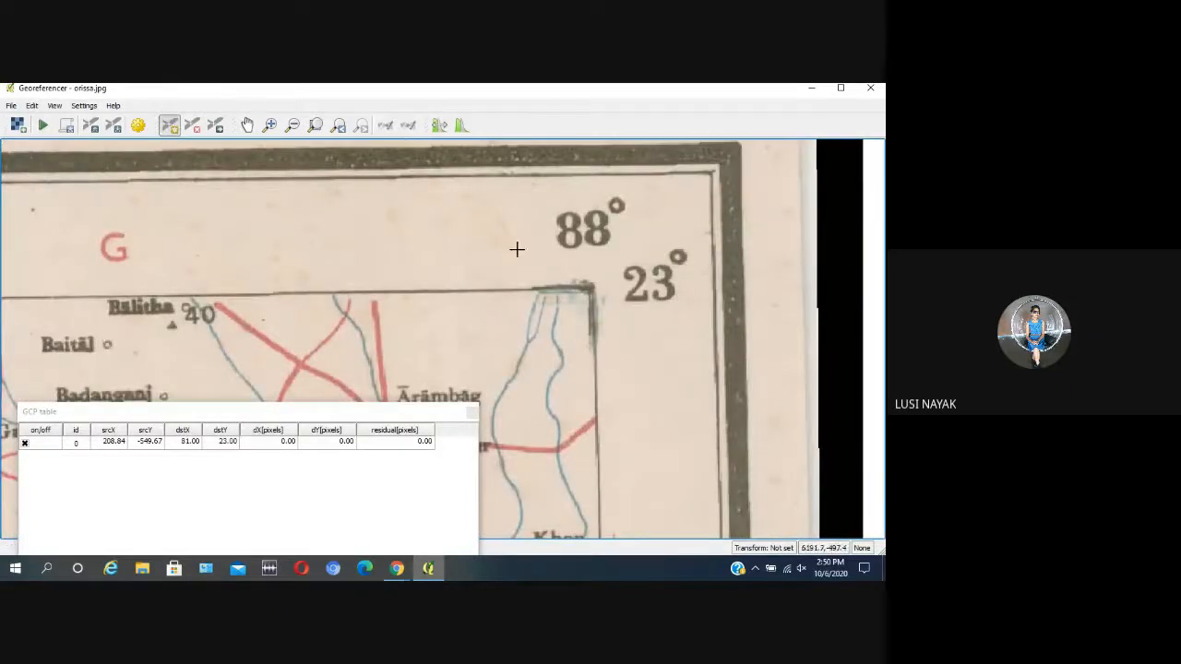
pyautogui.click(588, 289)
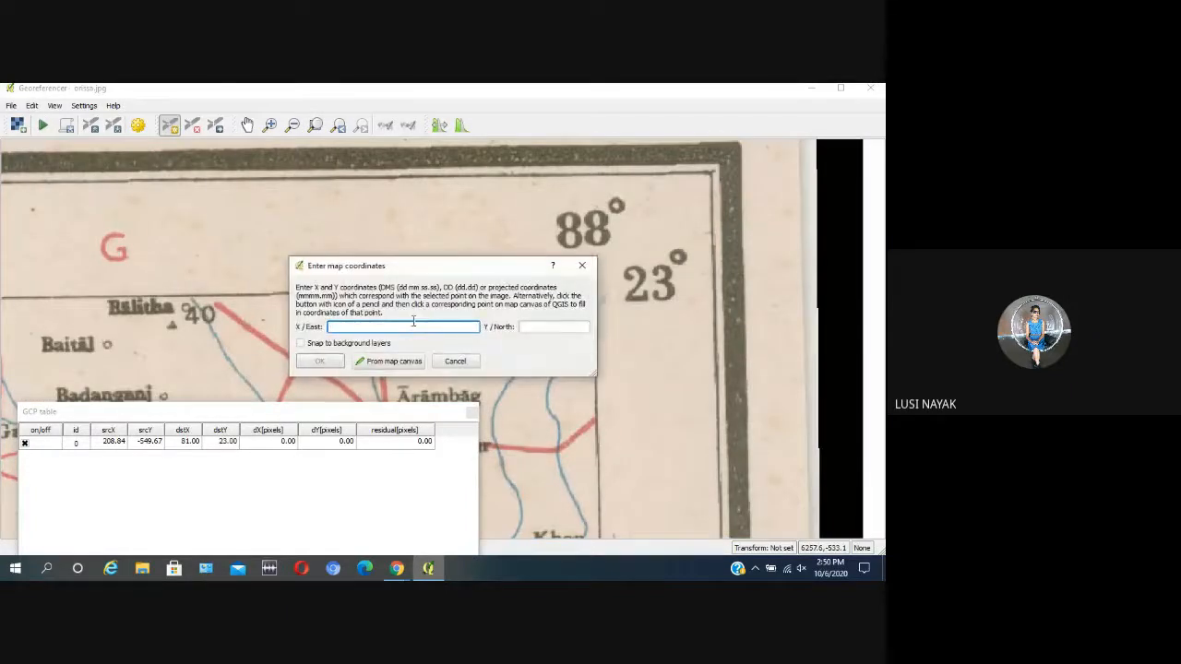
pyautogui.click(534, 326)
pyautogui.write('23')
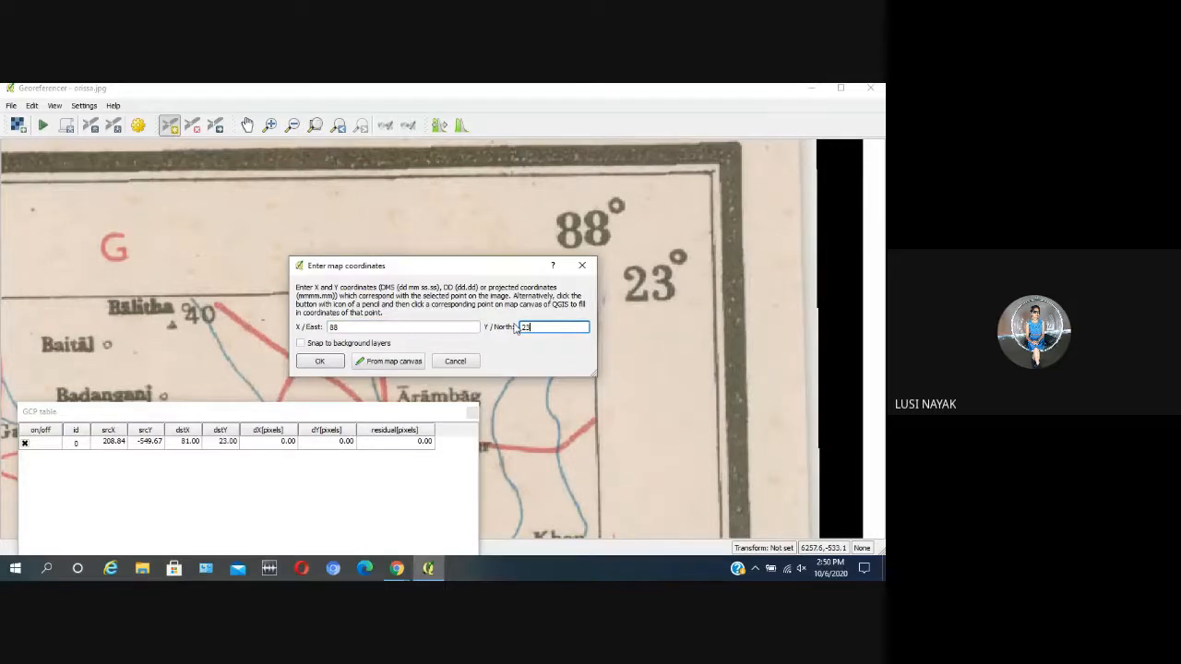
pyautogui.click(319, 361)
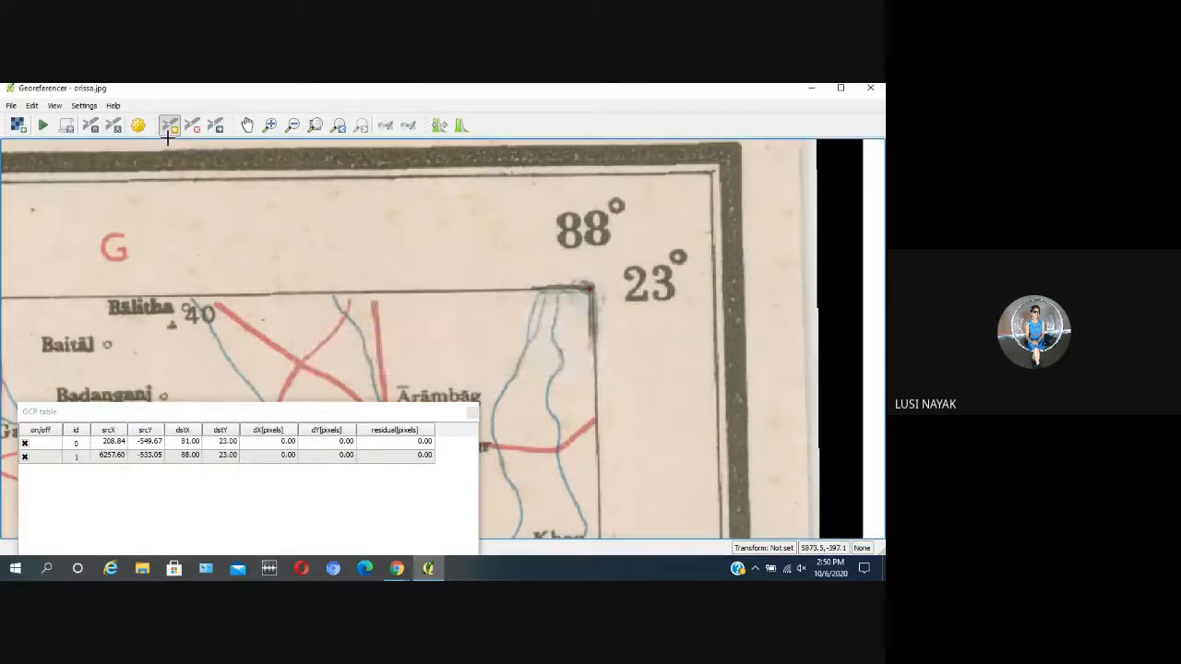
# Step: Add a control point at the 86° and 18° grid intersection in the sea, with X/East 86 and Y/North 18
pyautogui.click(247, 125)
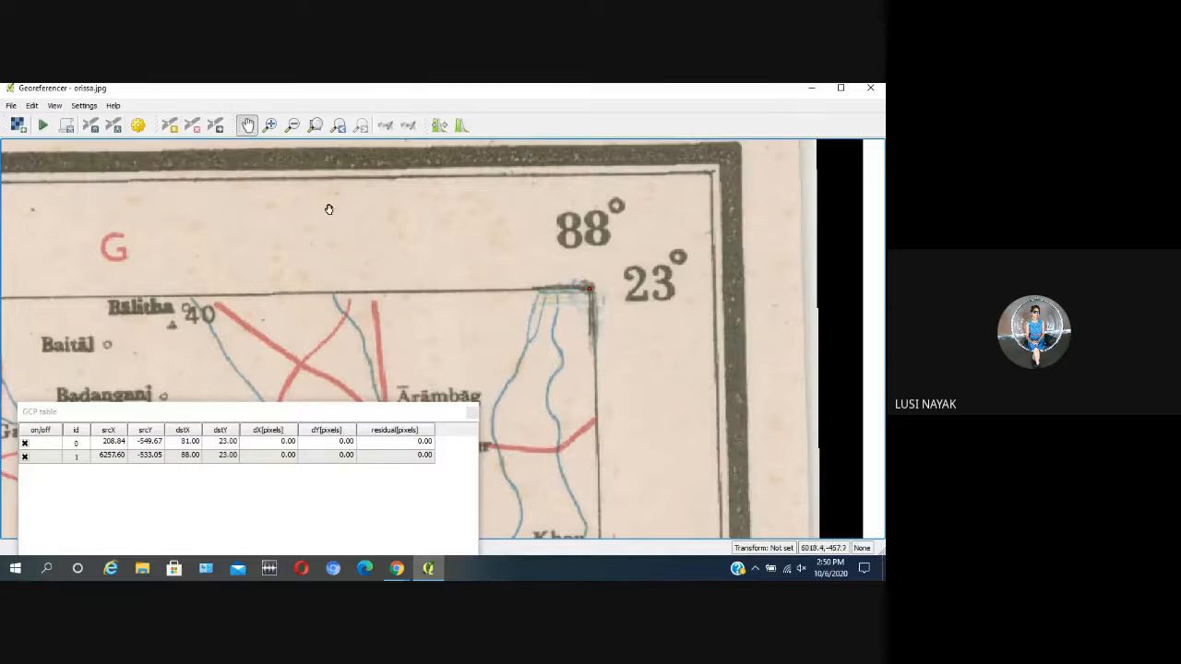
pyautogui.scroll(-10, 387, 319)
pyautogui.scroll(6, 416, 377)
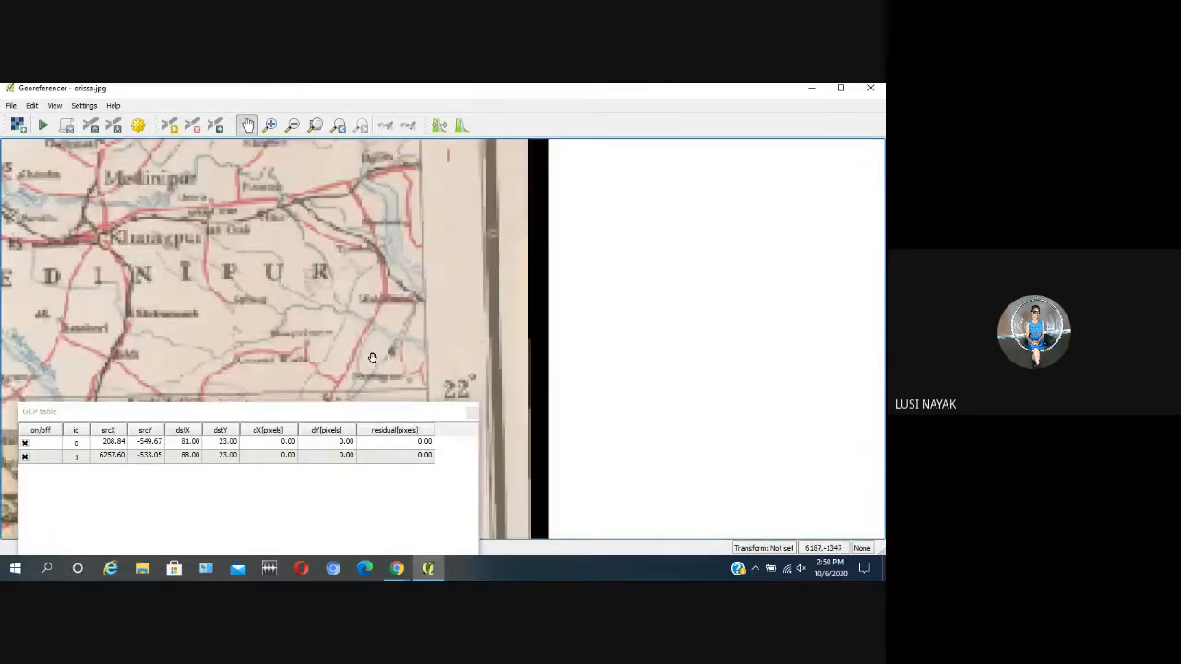
pyautogui.scroll(-5, 372, 358)
pyautogui.scroll(3, 388, 366)
pyautogui.scroll(-2, 425, 306)
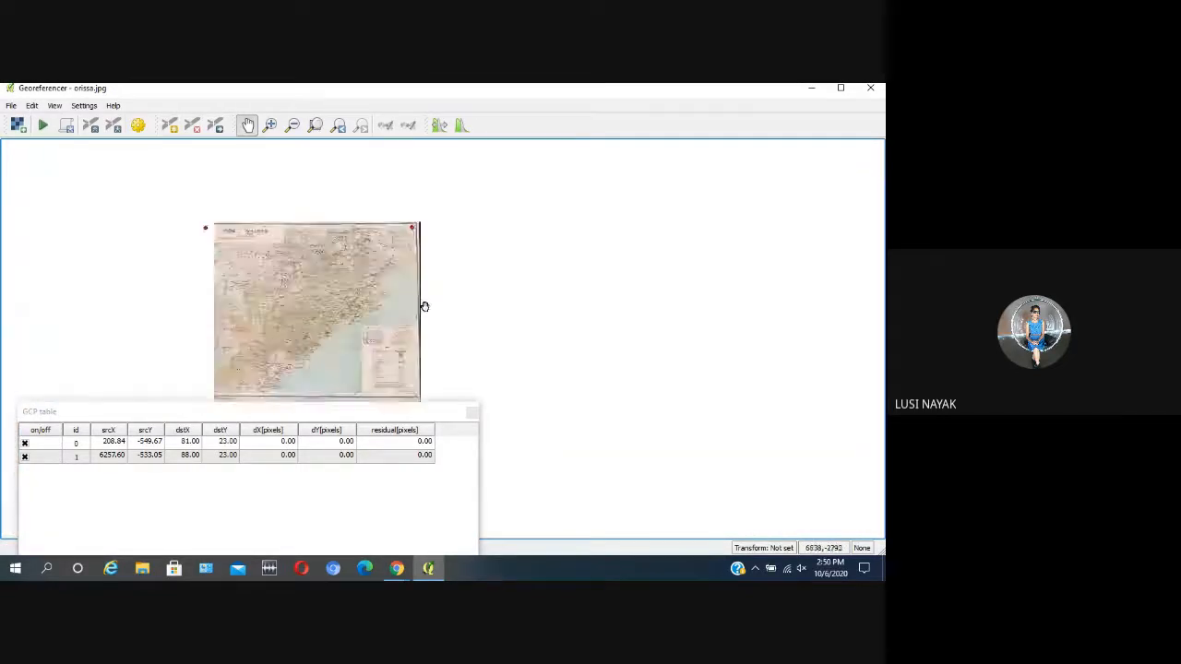
pyautogui.scroll(-2, 424, 306)
pyautogui.scroll(5, 411, 335)
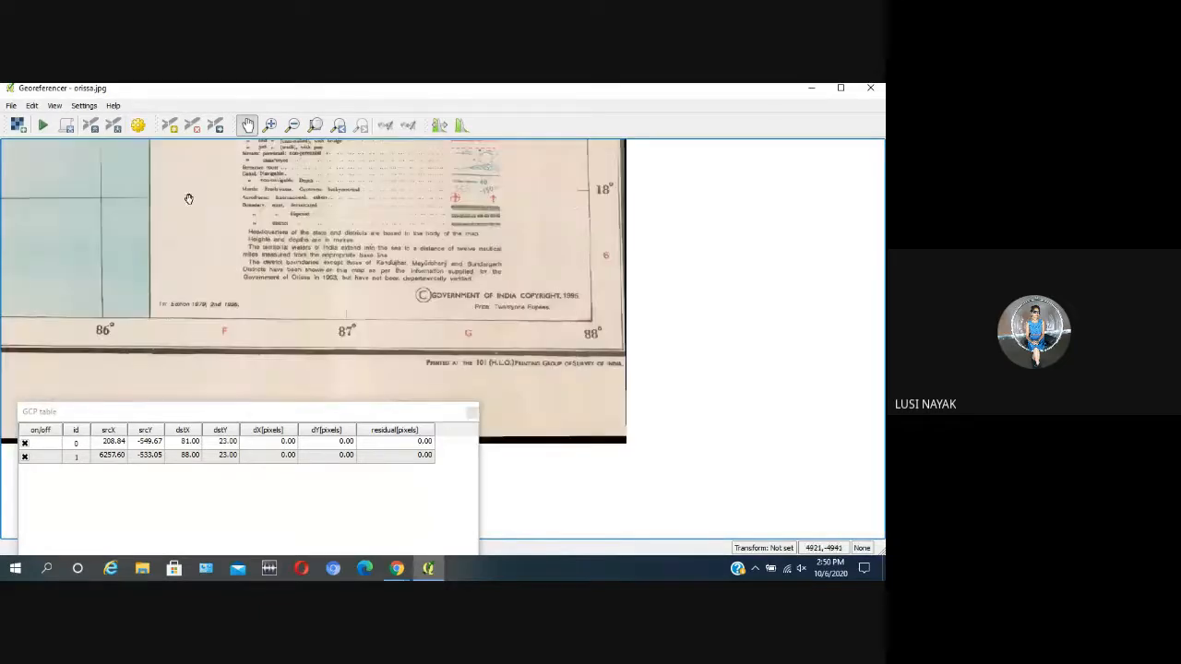
pyautogui.moveTo(121, 206); pyautogui.dragTo(348, 250)
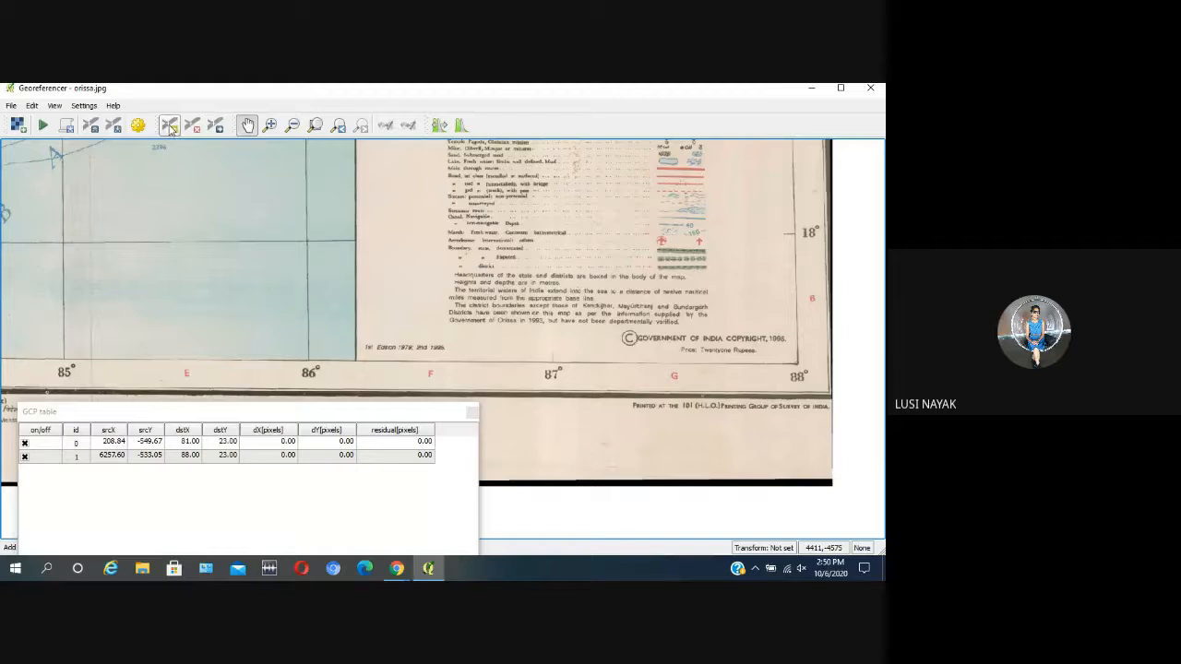
pyautogui.click(170, 126)
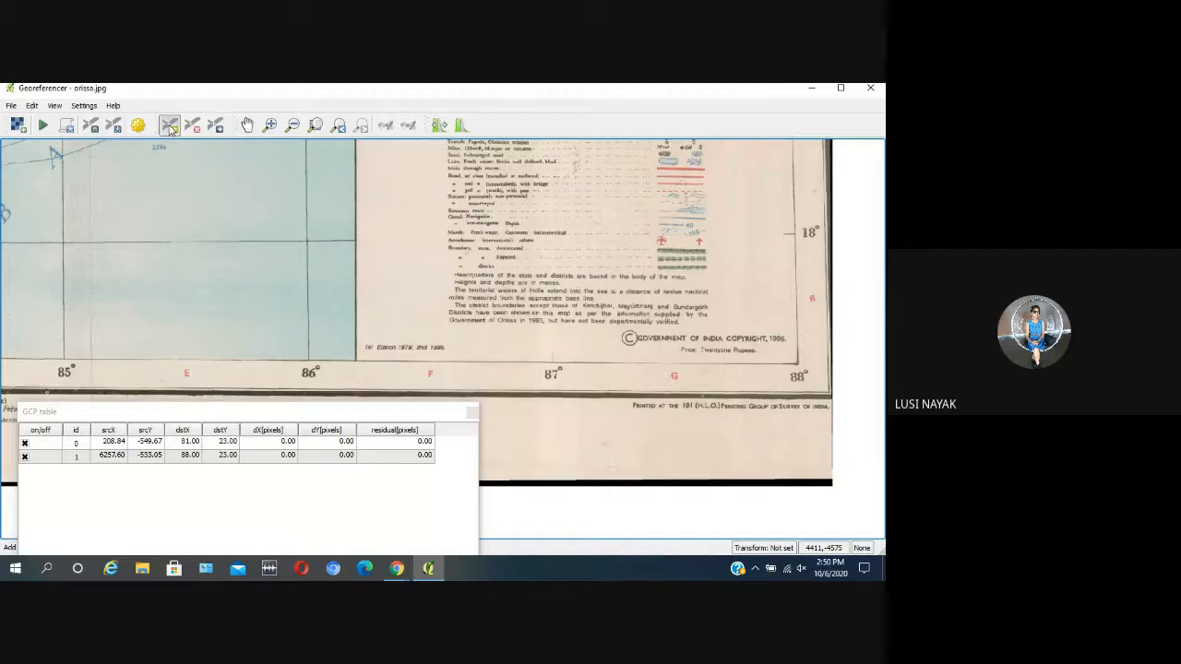
pyautogui.click(306, 241)
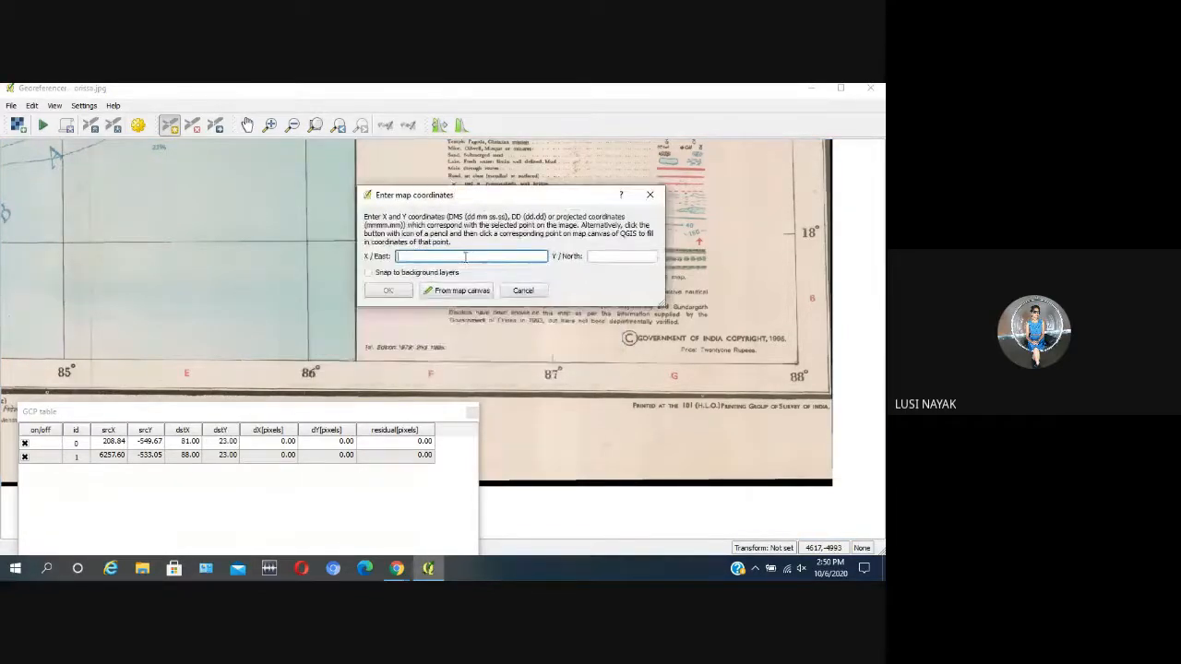
pyautogui.write('86')
pyautogui.click(614, 257)
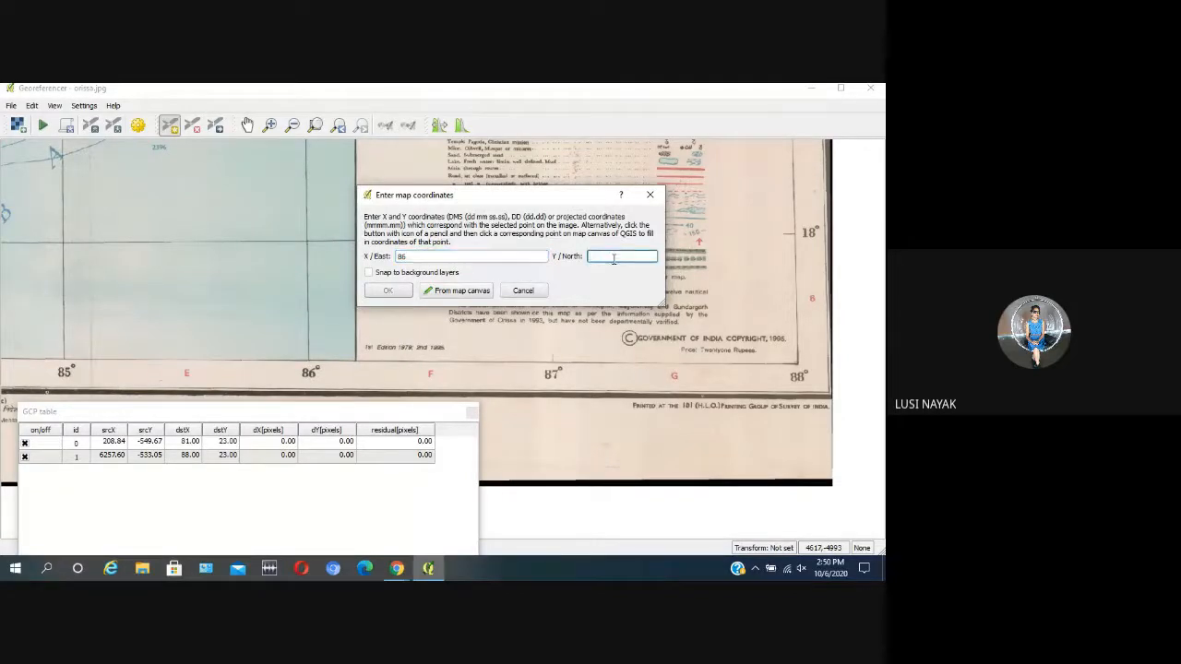
pyautogui.write('18')
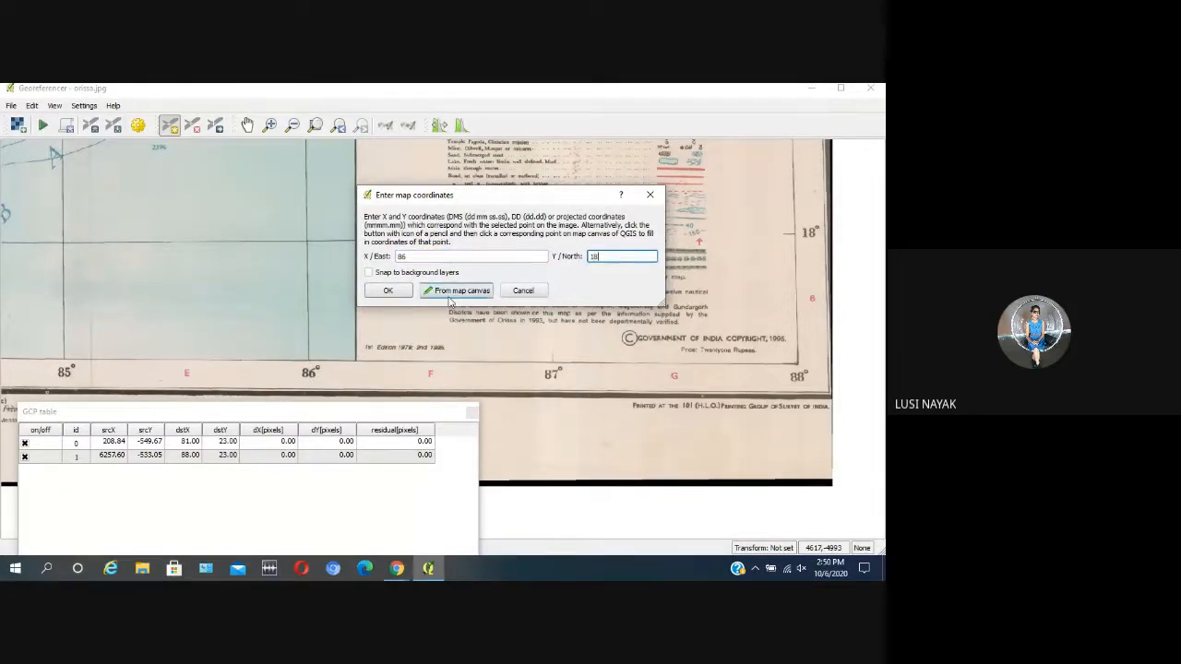
pyautogui.click(387, 291)
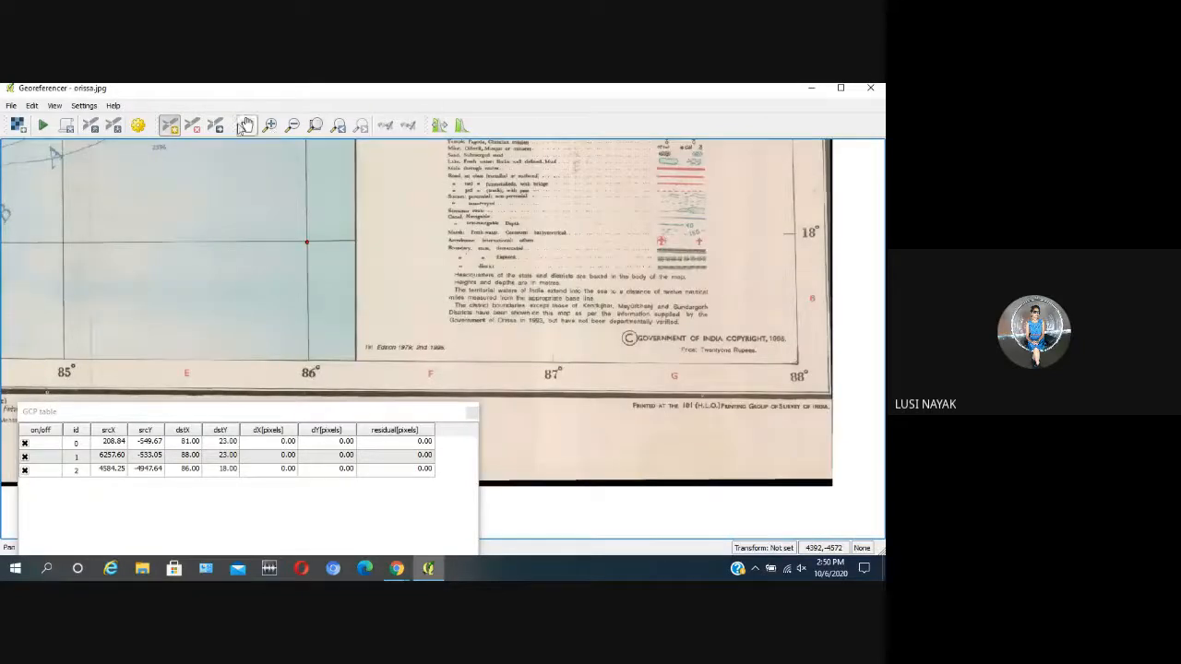
# Step: Add a control point at the 82° and 18° grid intersection south of Malkangiri, with X/East 82 and Y/North 18
pyautogui.click(248, 128)
pyautogui.scroll(-3, 285, 230)
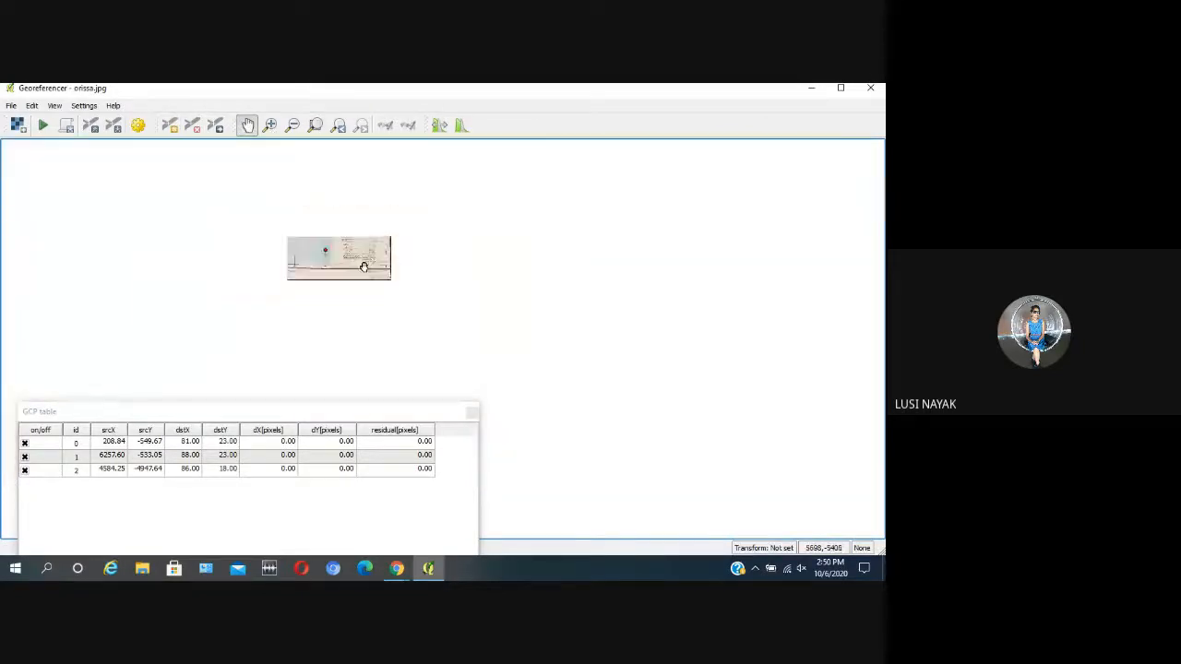
pyautogui.scroll(5, 166, 262)
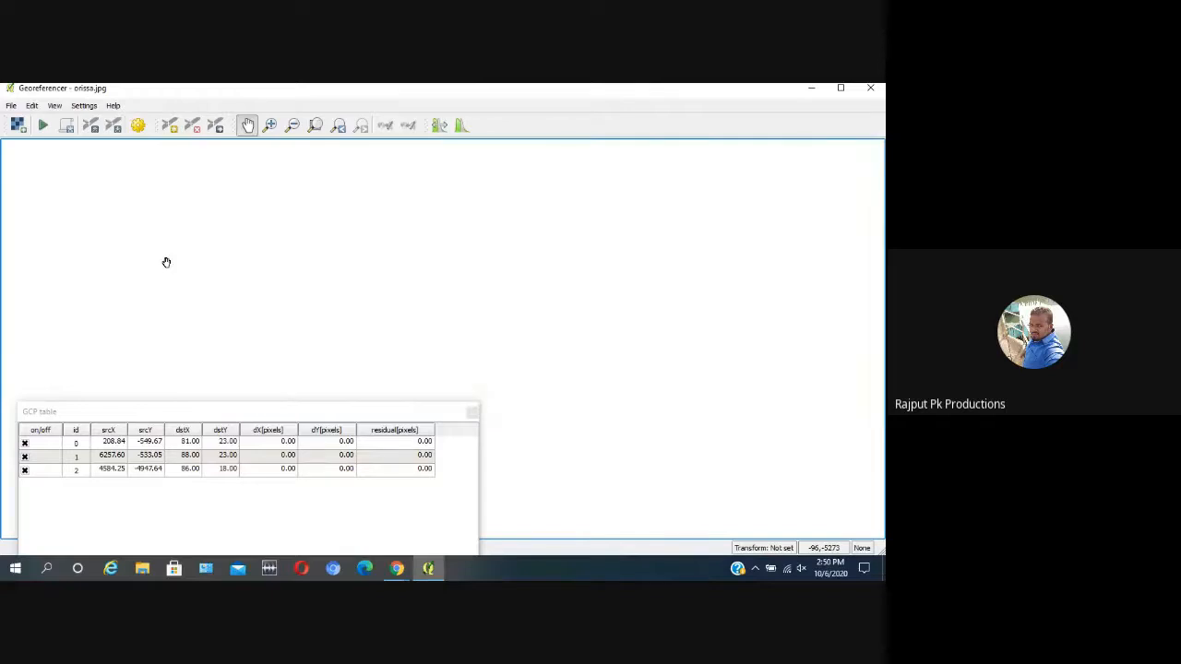
pyautogui.scroll(1, 439, 243)
pyautogui.moveTo(439, 242); pyautogui.dragTo(441, 280)
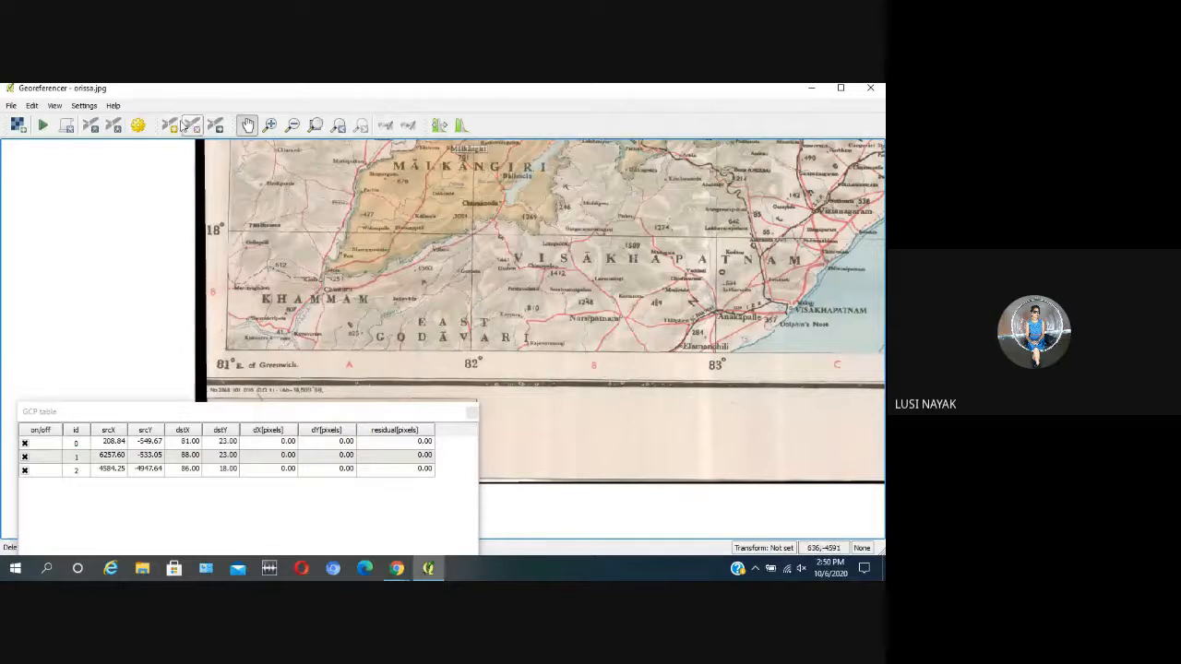
pyautogui.click(170, 125)
pyautogui.click(473, 235)
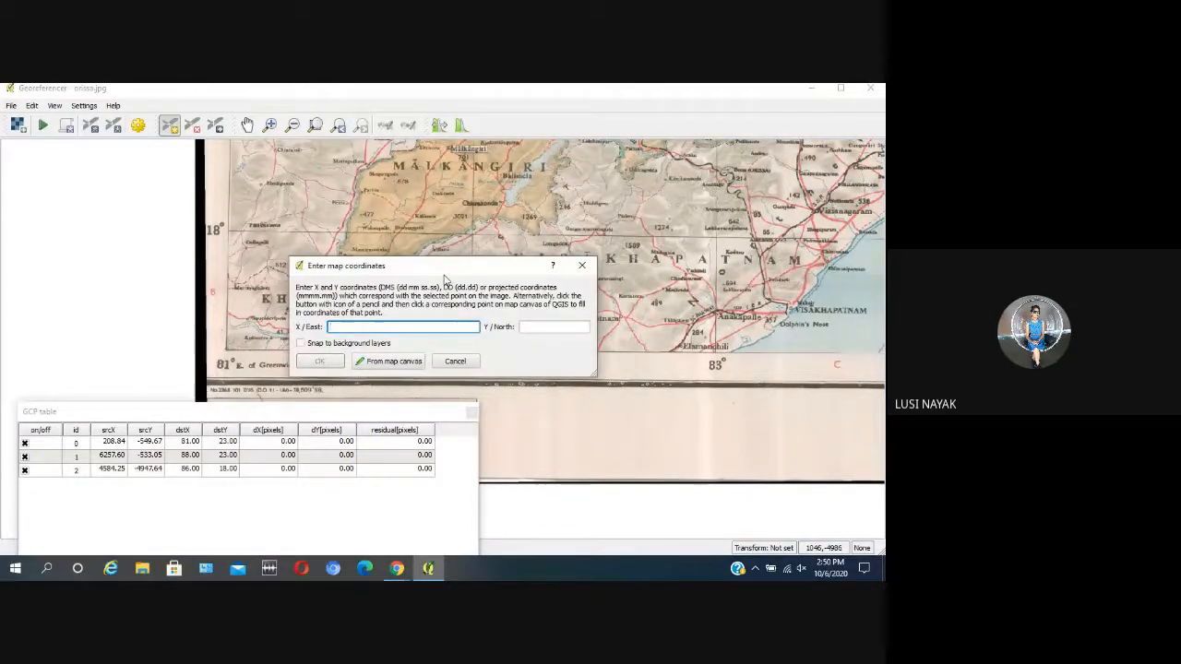
pyautogui.moveTo(446, 268); pyautogui.dragTo(598, 212)
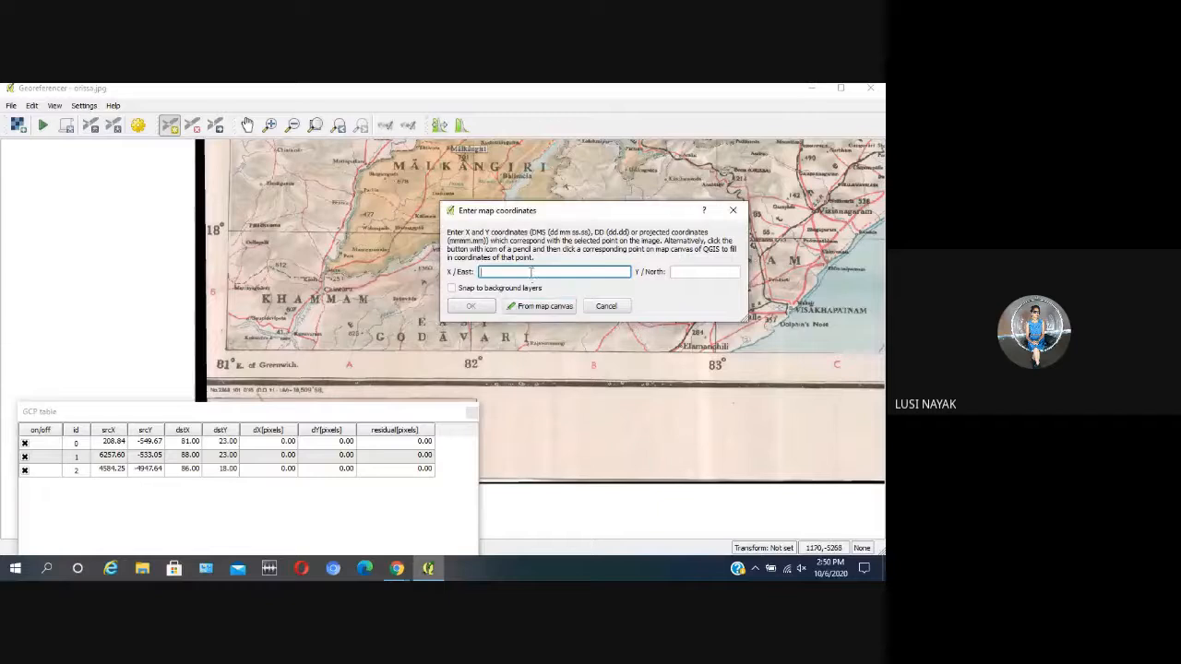
pyautogui.write('8')
pyautogui.click(695, 272)
pyautogui.write('18')
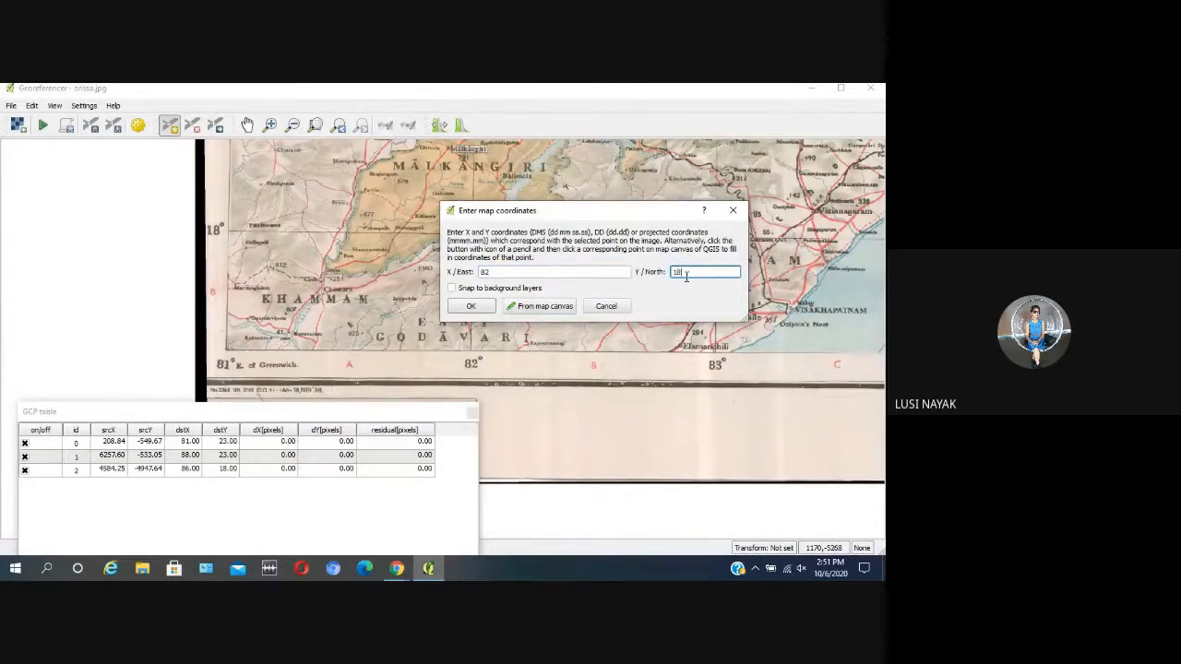
pyautogui.click(471, 305)
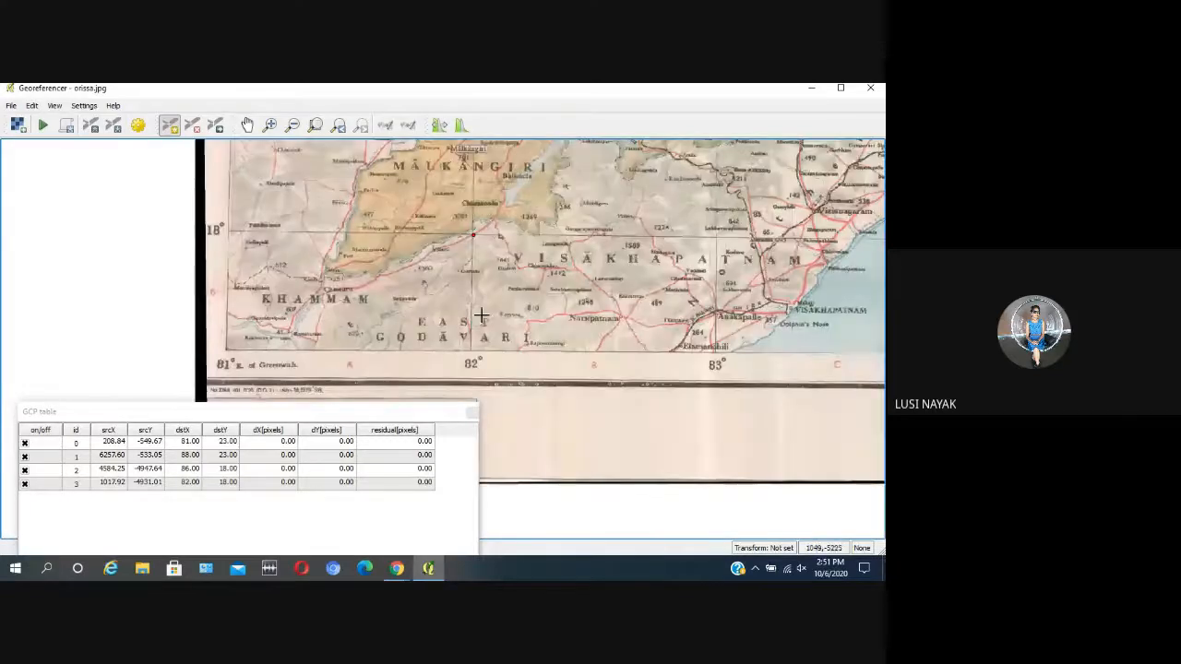
pyautogui.scroll(-2, 457, 293)
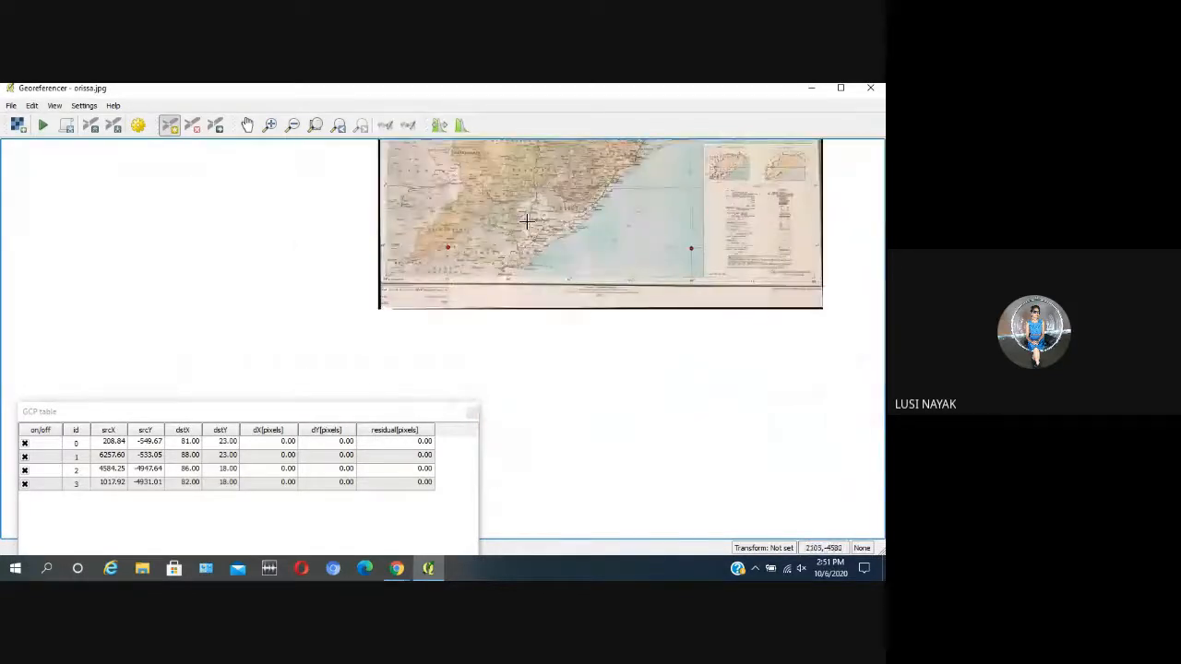
pyautogui.click(247, 125)
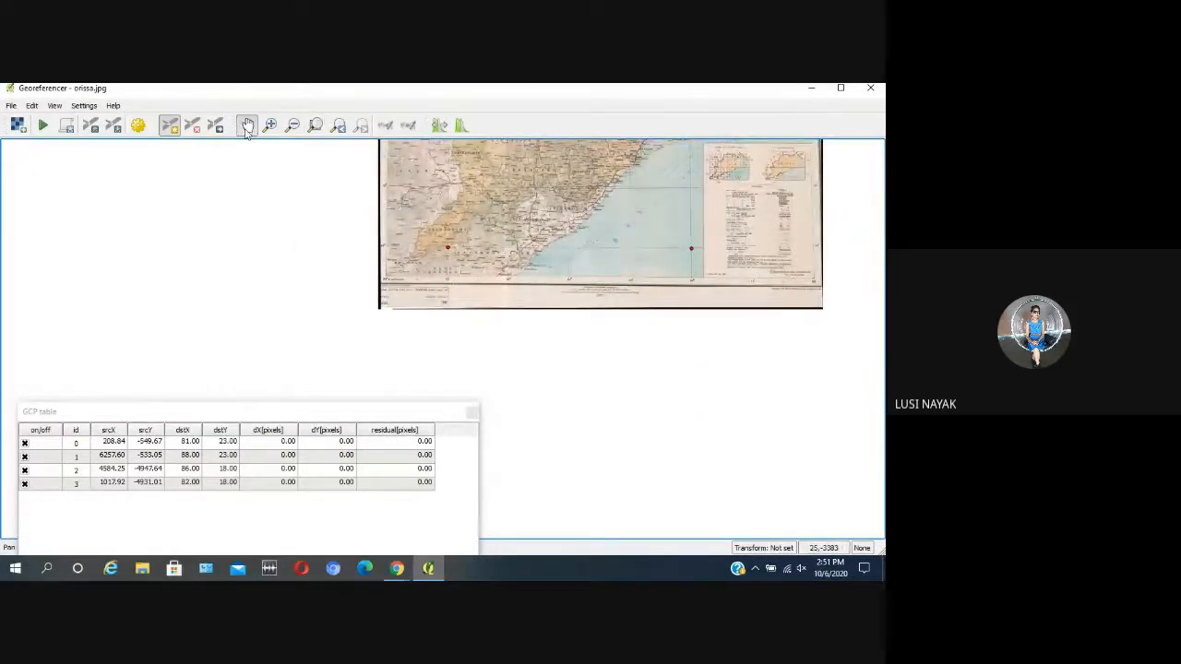
pyautogui.moveTo(626, 219); pyautogui.dragTo(432, 271)
pyautogui.moveTo(408, 230); pyautogui.dragTo(398, 247)
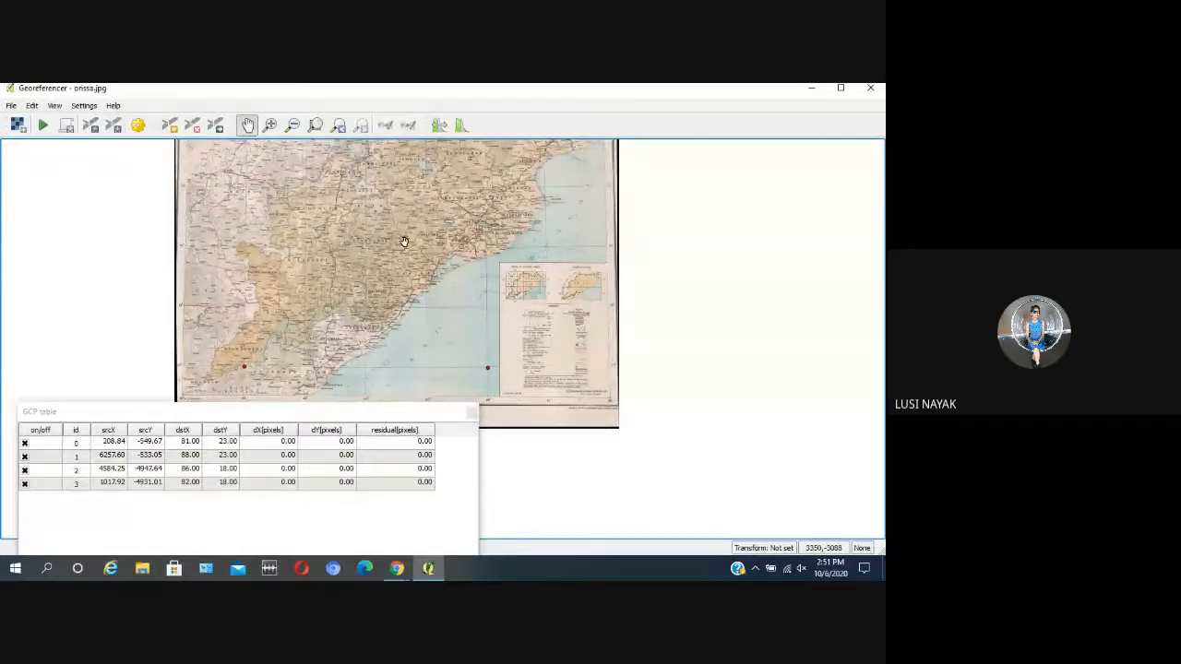
pyautogui.moveTo(406, 235); pyautogui.dragTo(407, 254)
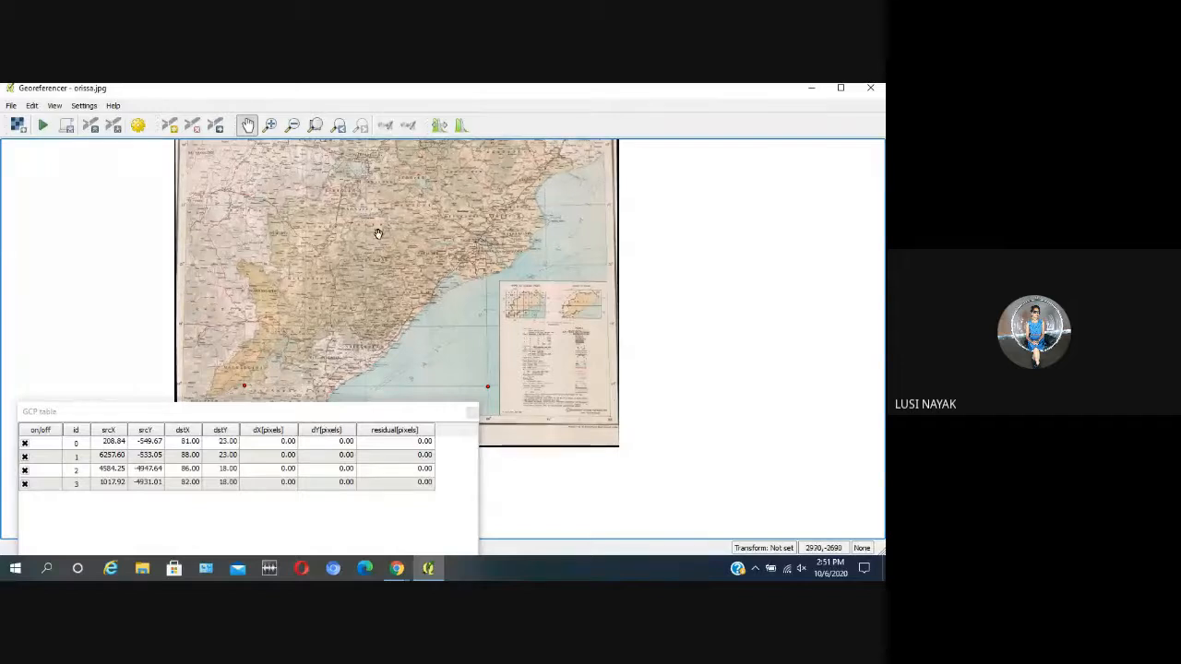
pyautogui.moveTo(377, 235); pyautogui.dragTo(374, 244)
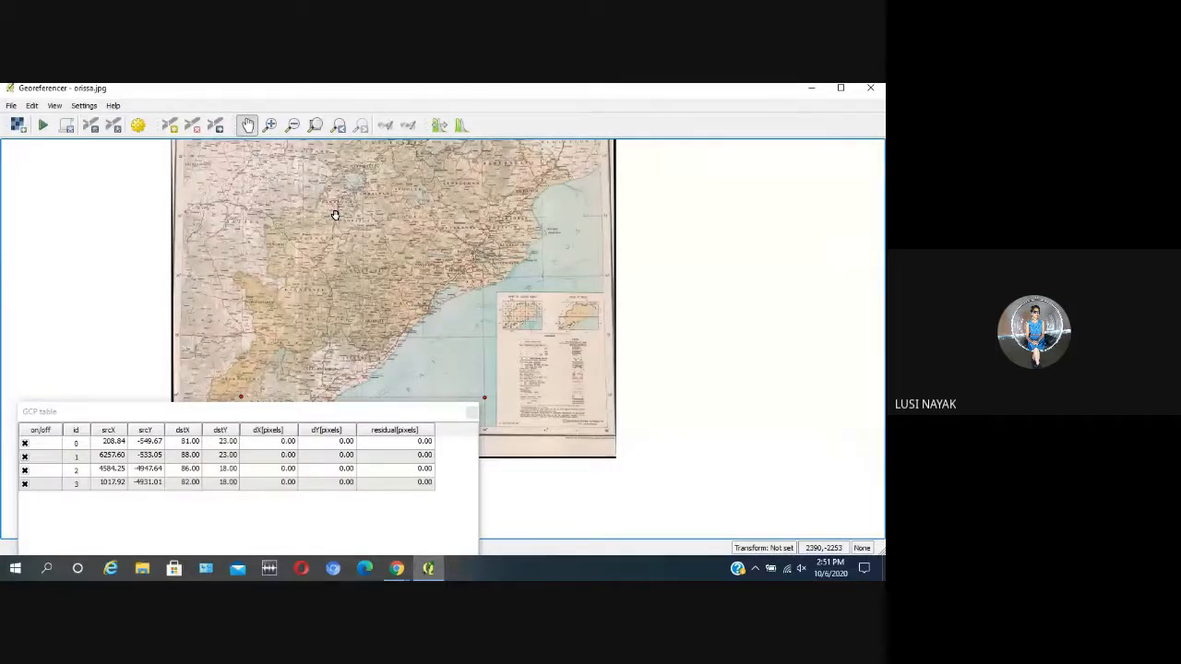
# Step: Configure a Polynomial 1 transformation with nearest neighbour resampling, and save the output raster as orissa_GEO.tif in D:/FDP, replacing the existing file
pyautogui.click(43, 127)
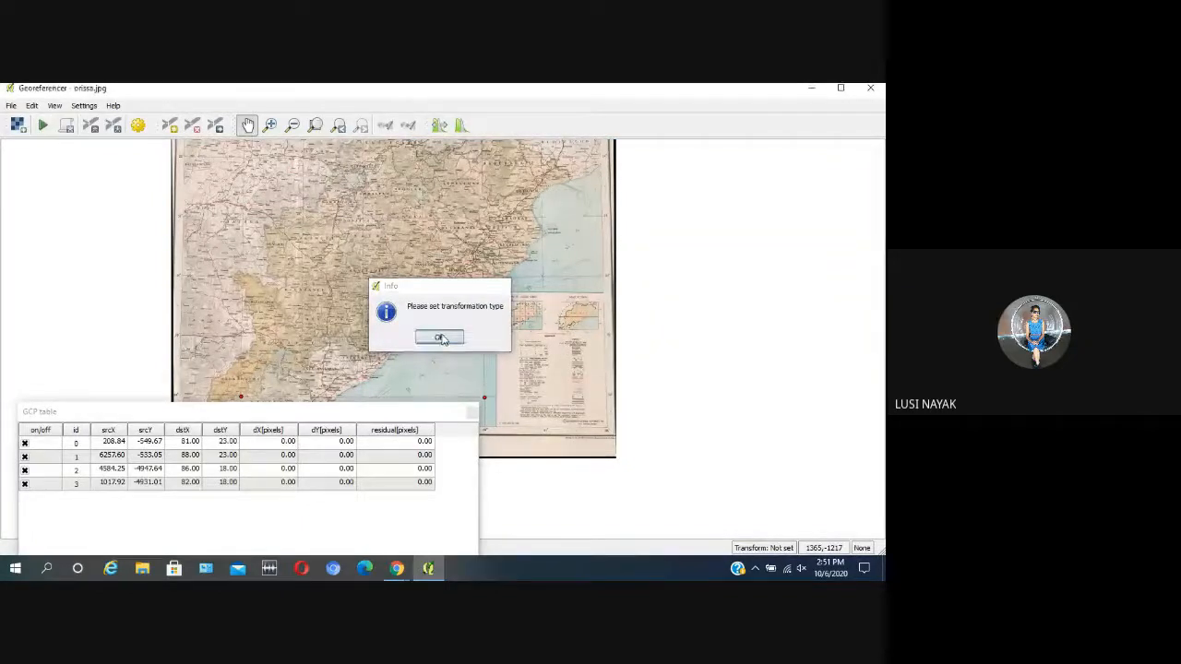
pyautogui.click(441, 338)
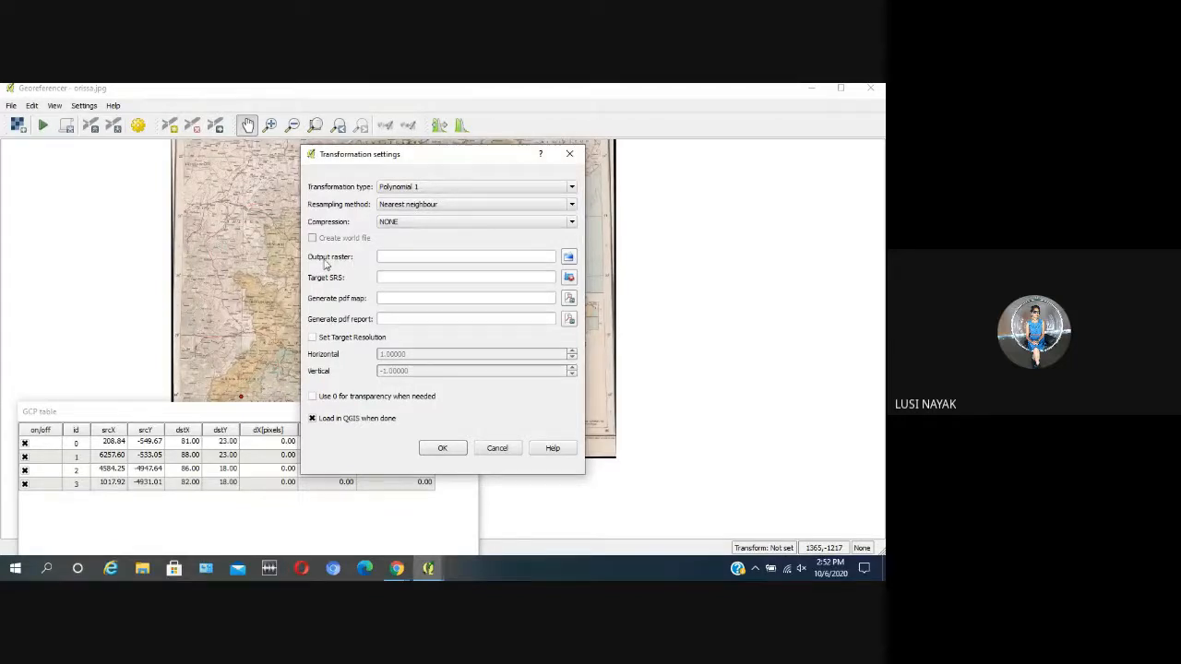
pyautogui.click(568, 258)
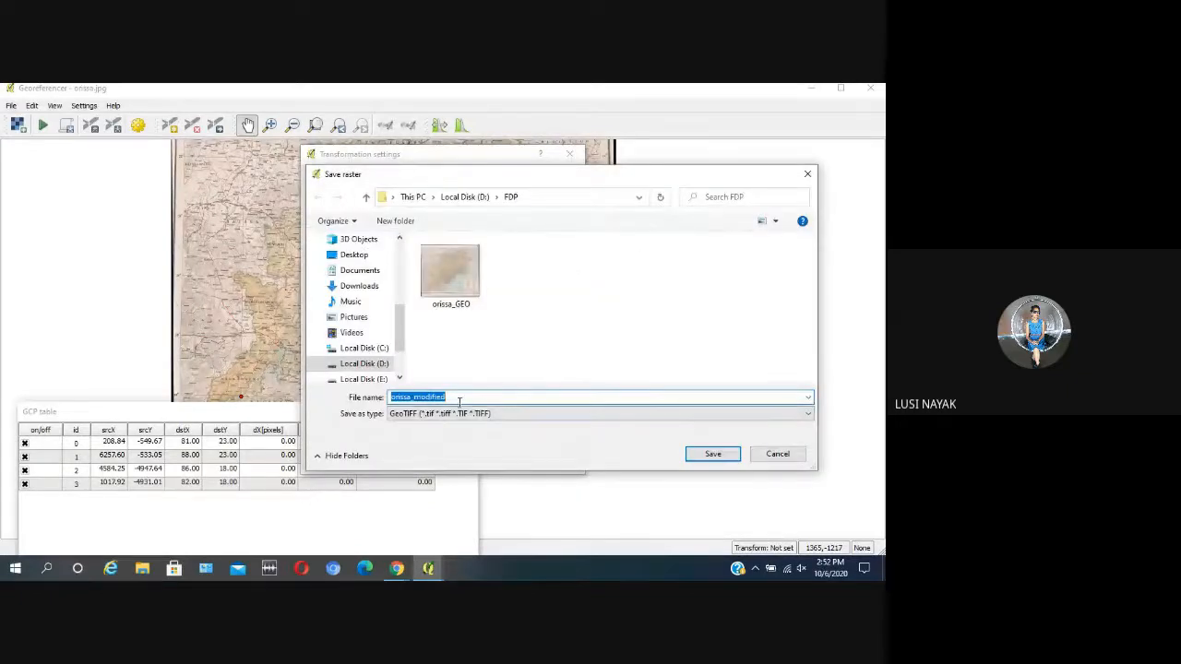
pyautogui.click(456, 397)
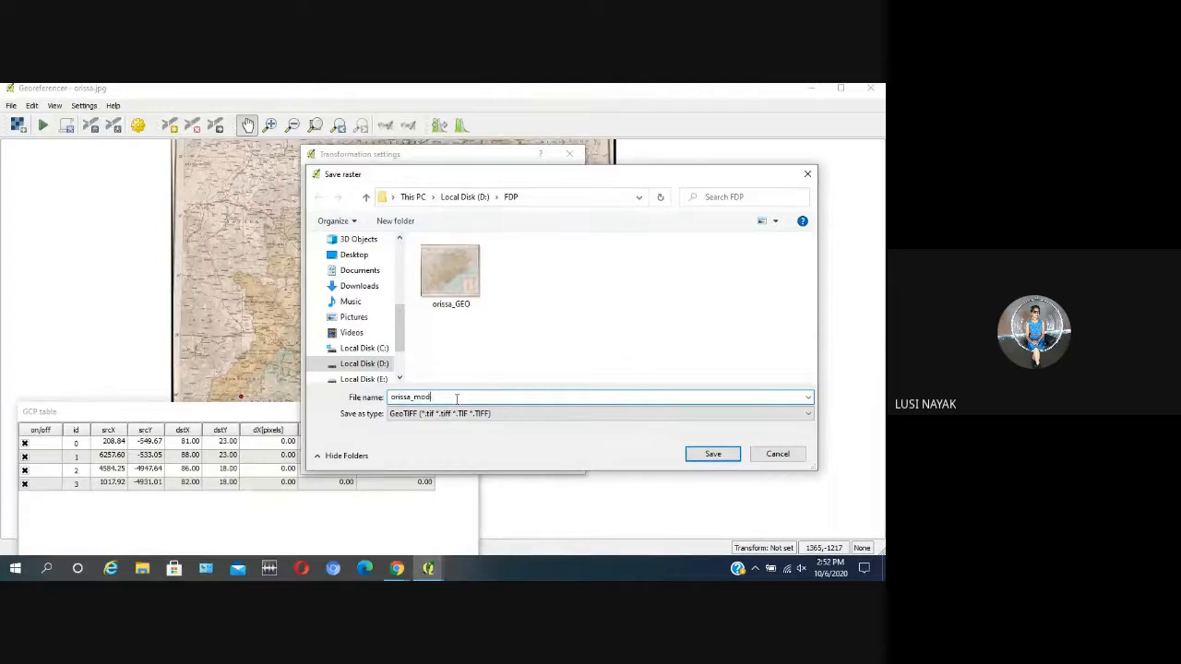
pyautogui.press('BackSpace')
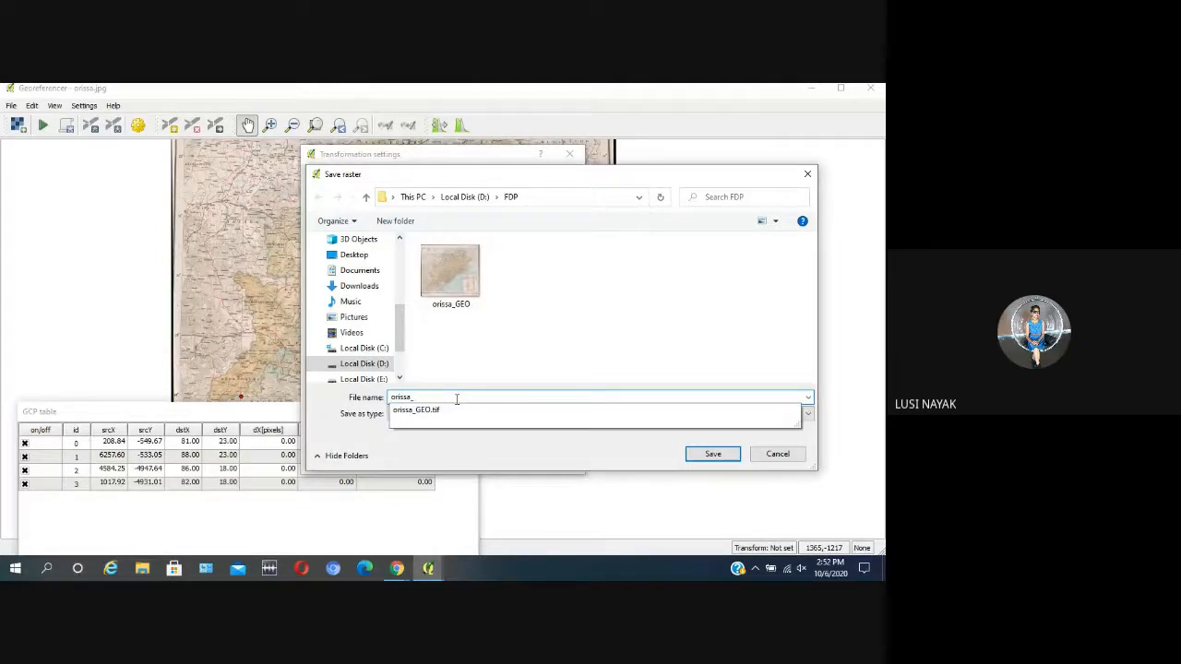
pyautogui.press('BackSpace')
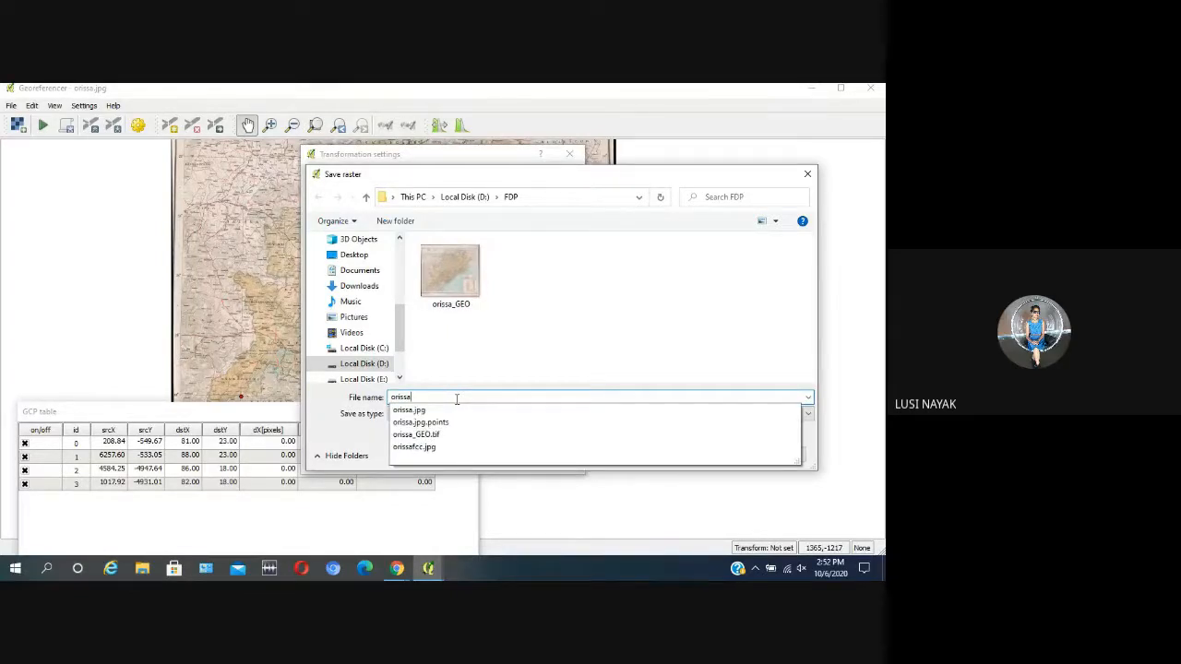
pyautogui.write('_geo')
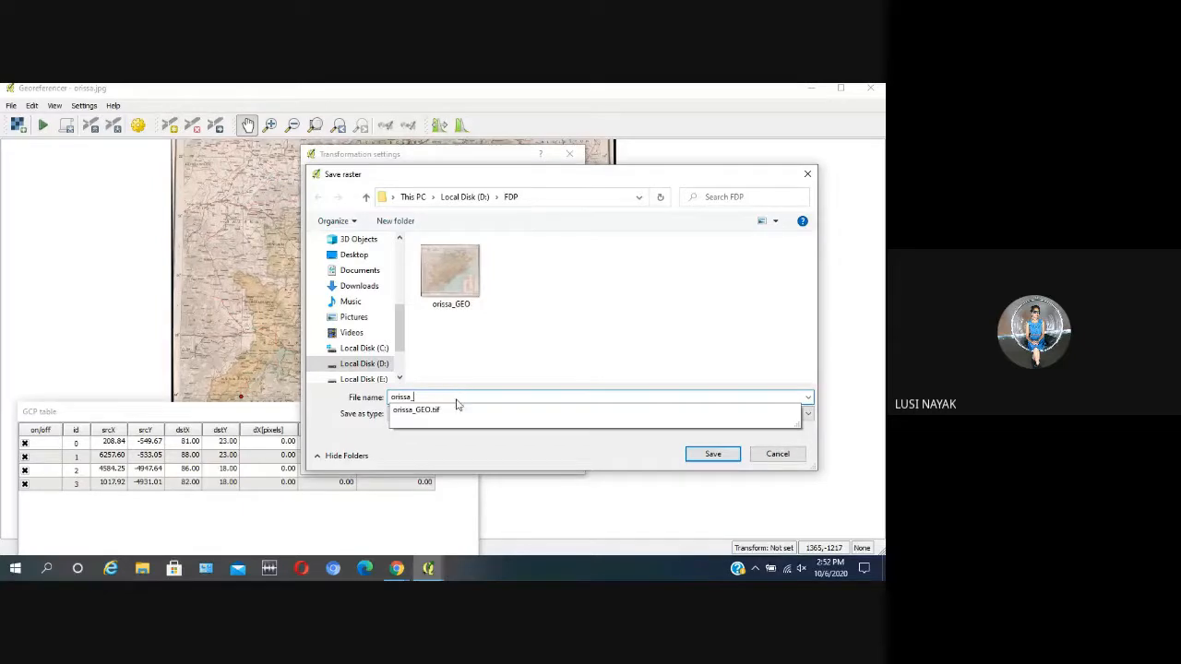
pyautogui.click(712, 456)
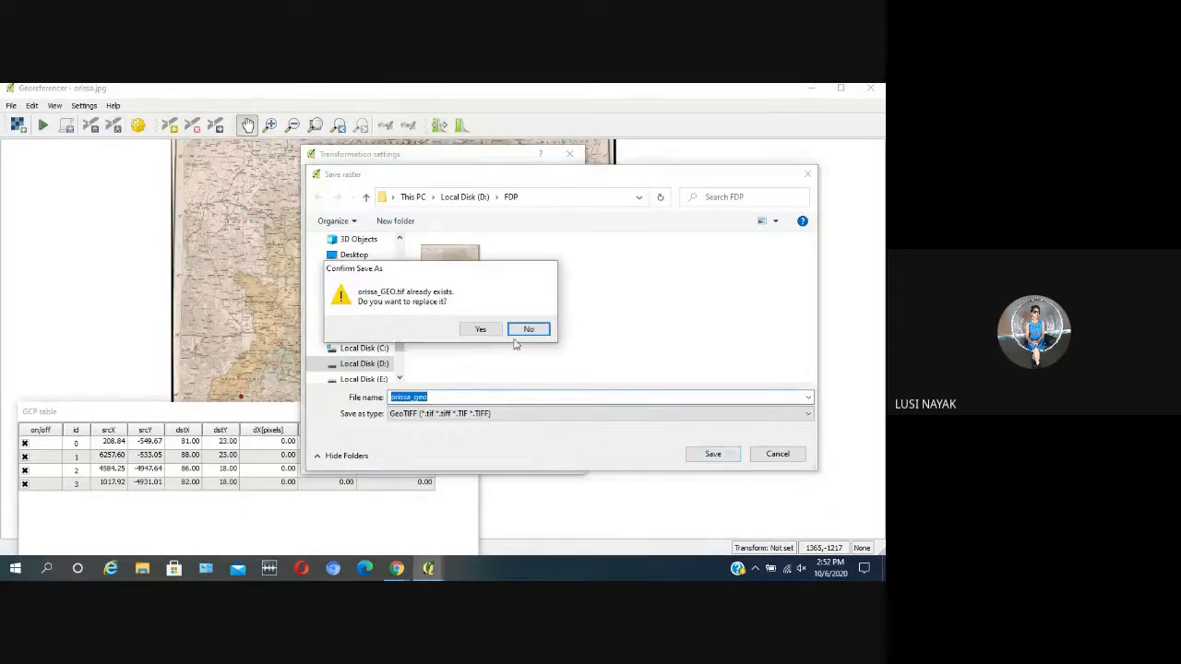
pyautogui.click(481, 329)
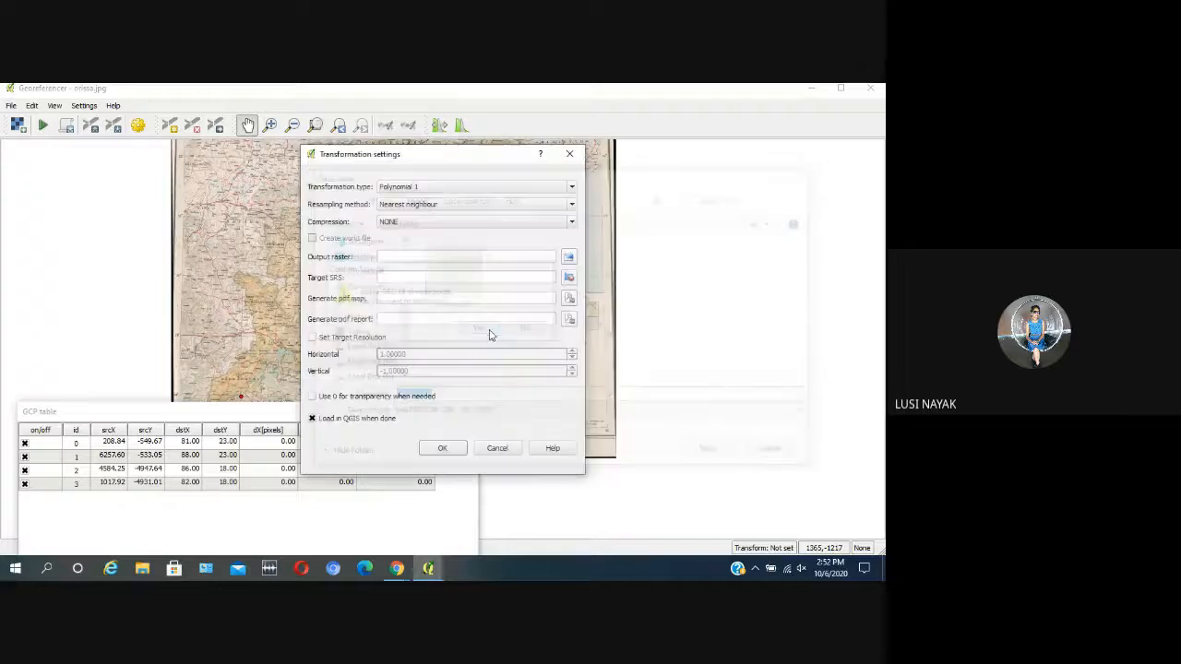
pyautogui.click(443, 449)
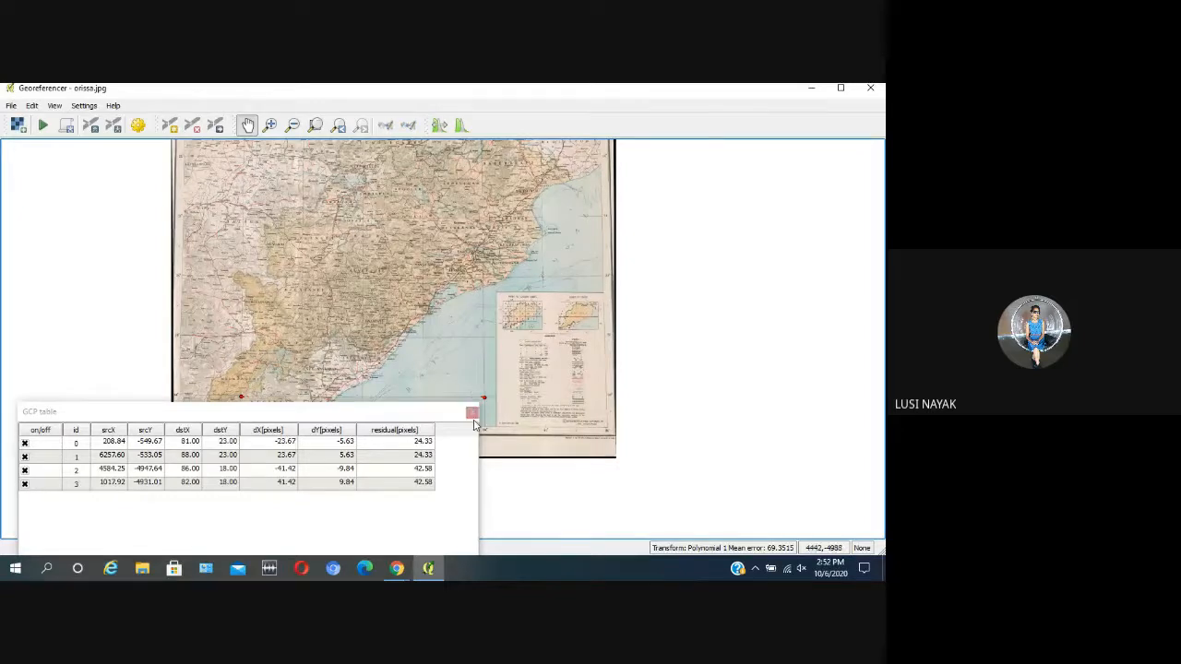
# Step: Close the Georeferencer with the GCP points saved, and close the leftover GCP table
pyautogui.moveTo(412, 421); pyautogui.dragTo(447, 334)
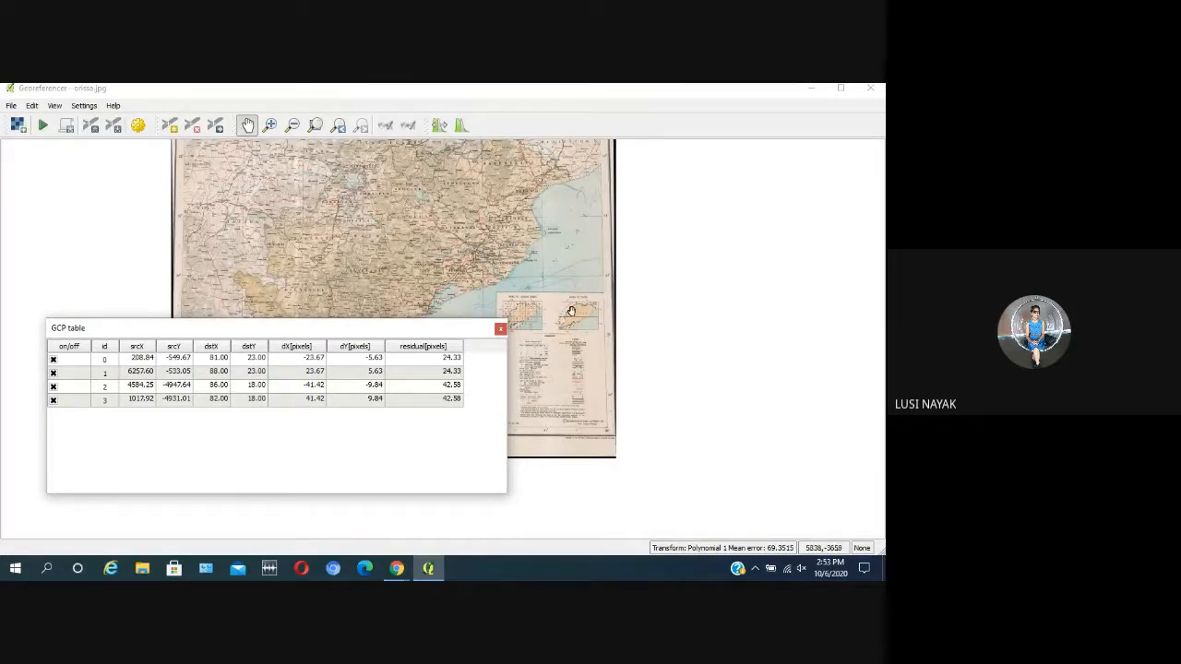
pyautogui.click(872, 89)
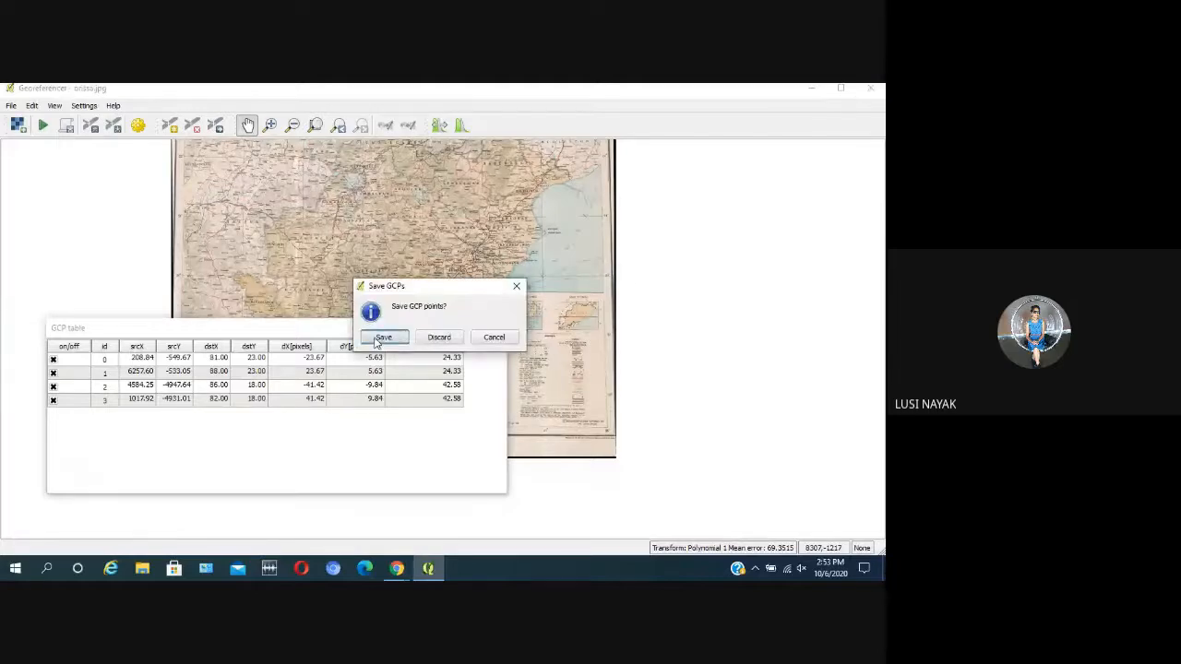
pyautogui.click(377, 340)
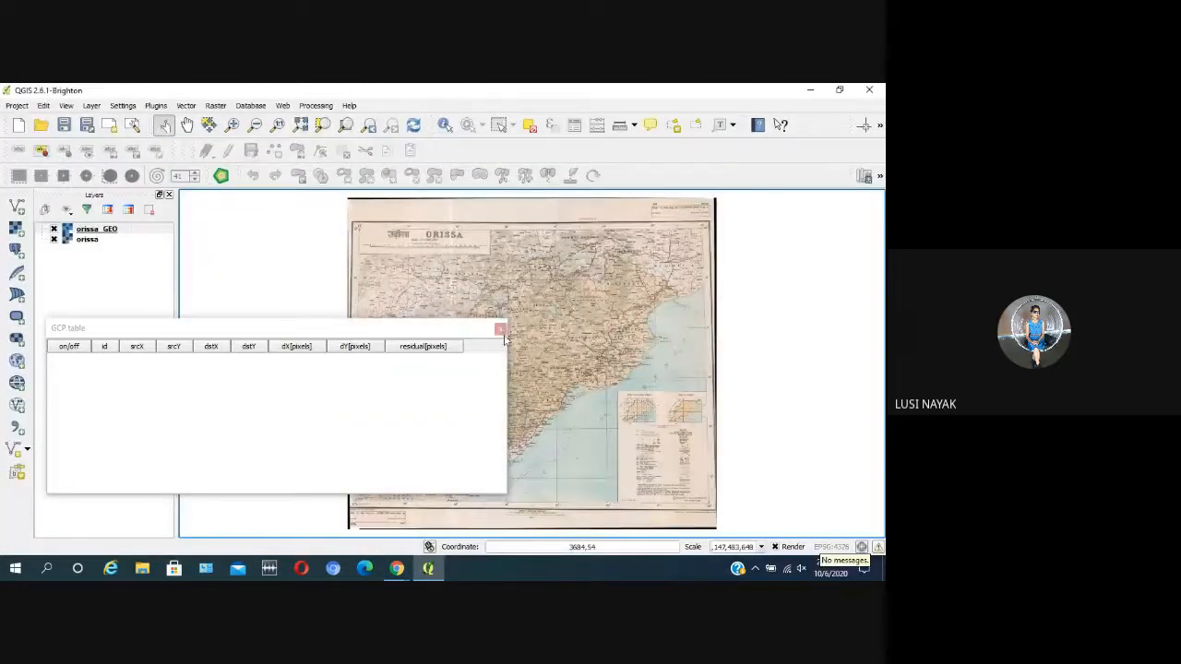
pyautogui.click(499, 329)
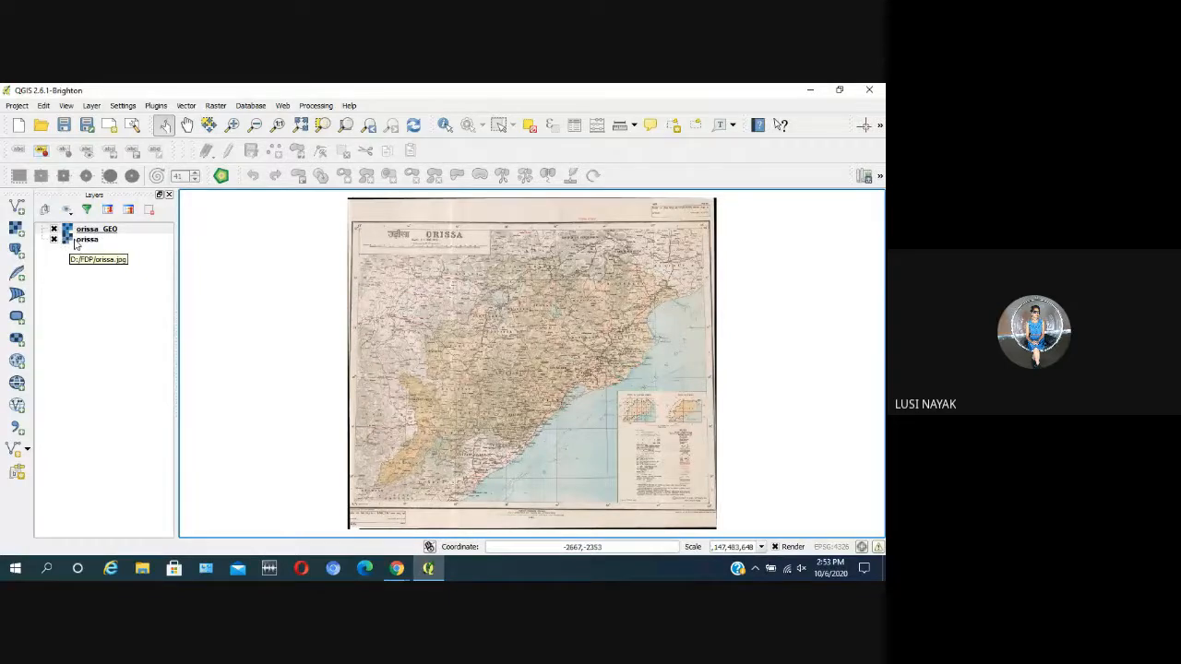
# Step: Remove the original orissa layer from the project and zoom to the extent of the orissa_GEO layer
pyautogui.rightClick(88, 243)
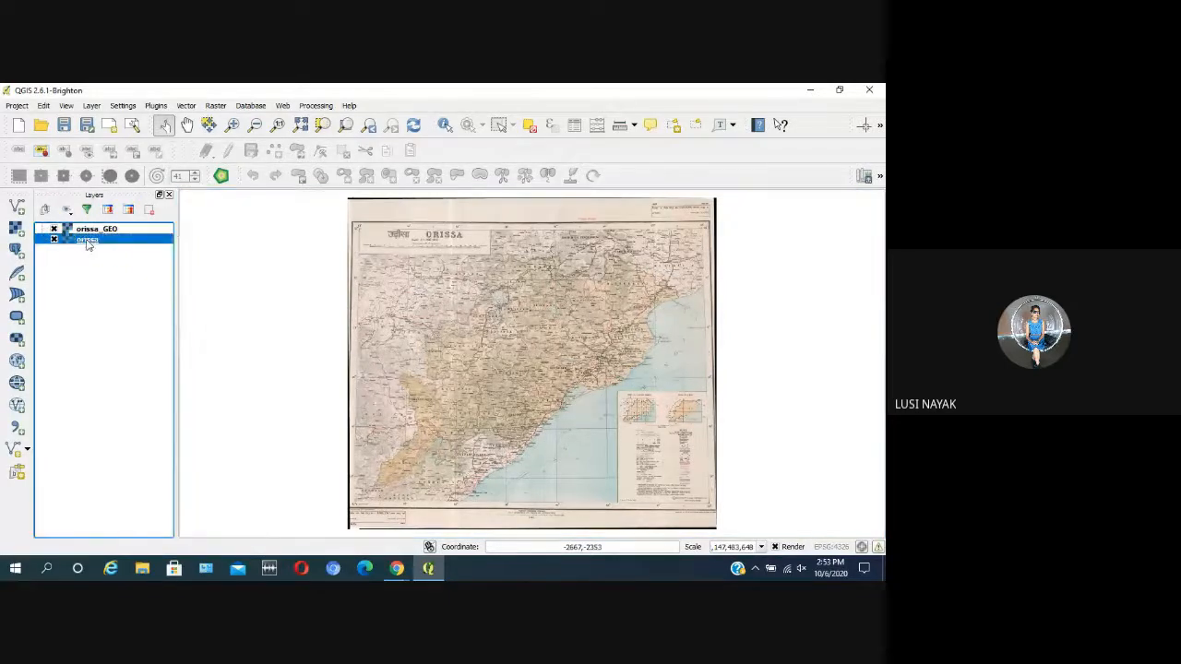
pyautogui.click(118, 303)
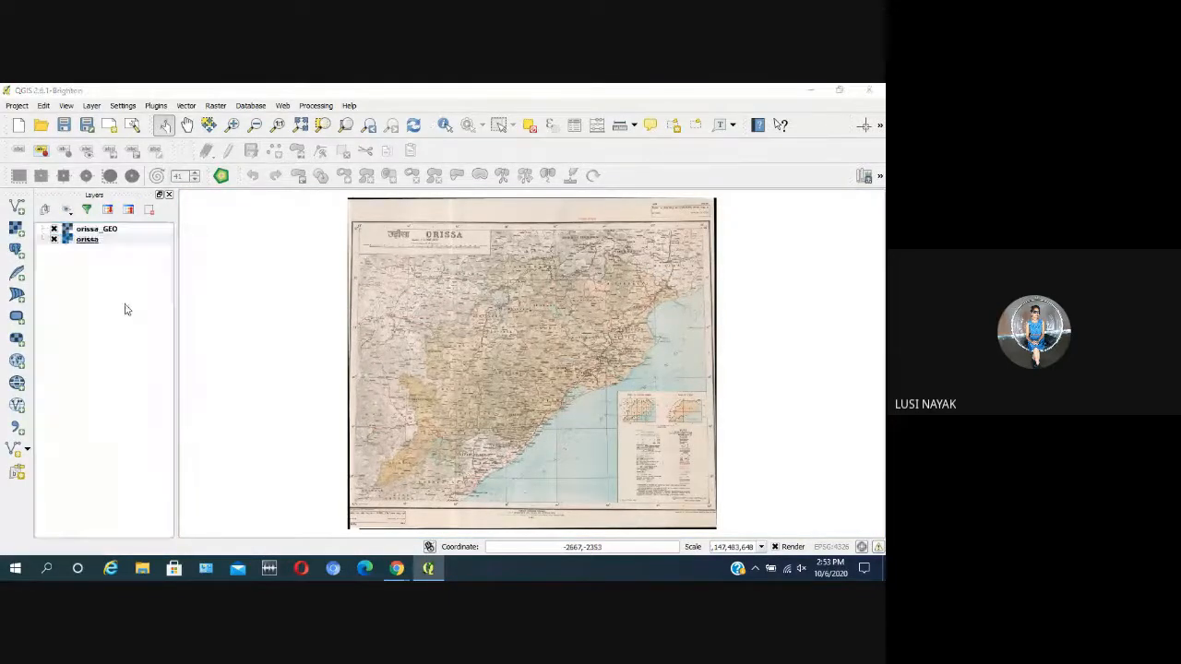
pyautogui.click(412, 337)
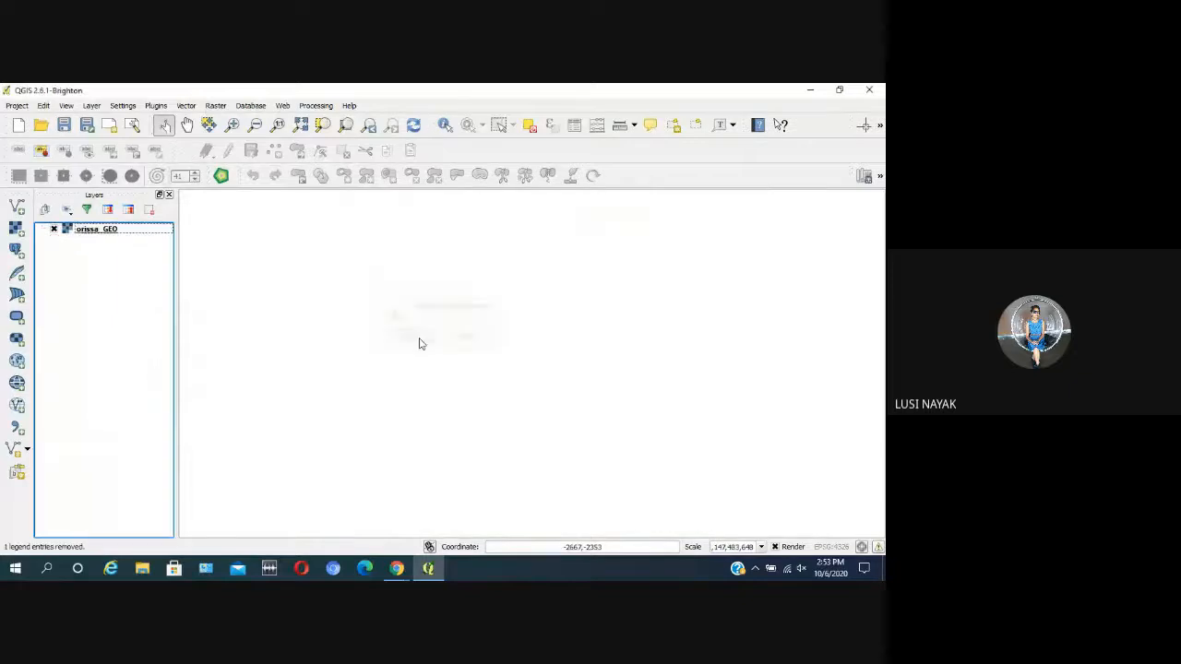
pyautogui.click(132, 234)
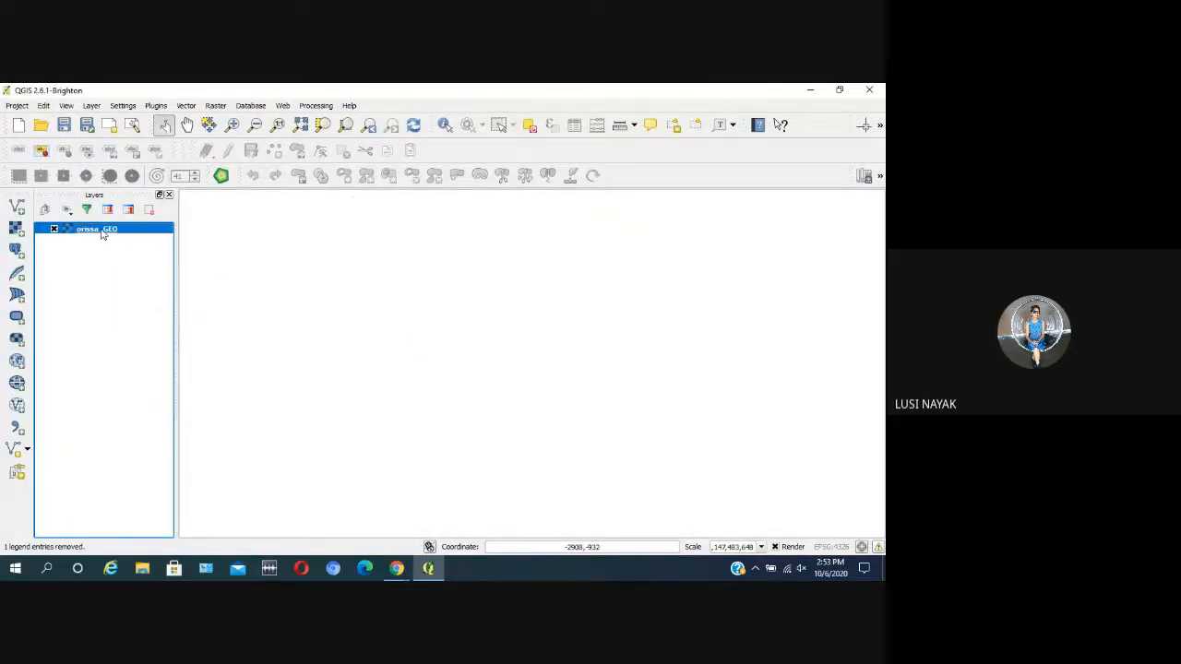
pyautogui.rightClick(102, 235)
pyautogui.click(151, 242)
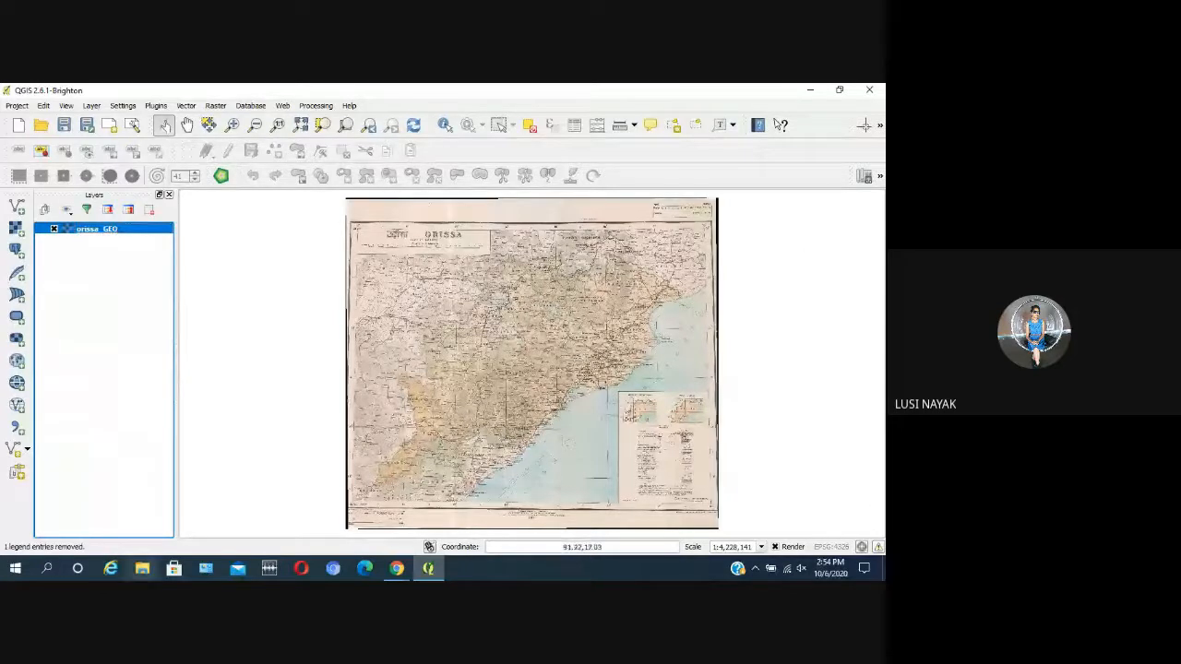
# Step: Switch to the Google Meet call, mute the microphone, and return to QGIS
pyautogui.click(397, 568)
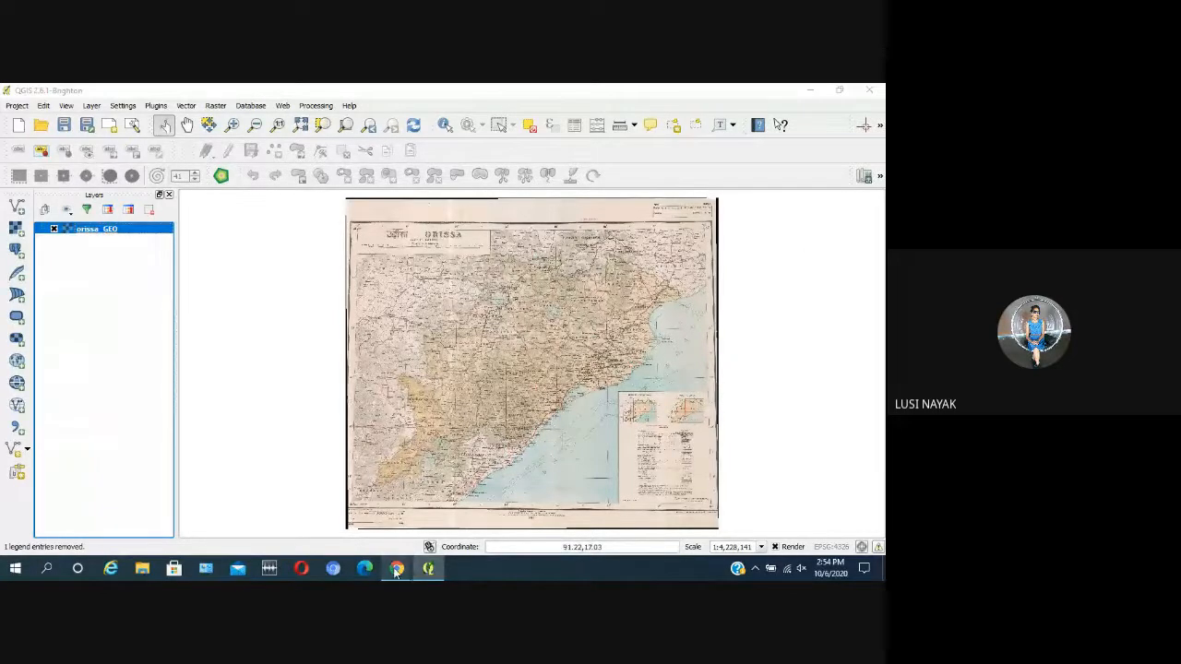
pyautogui.click(284, 515)
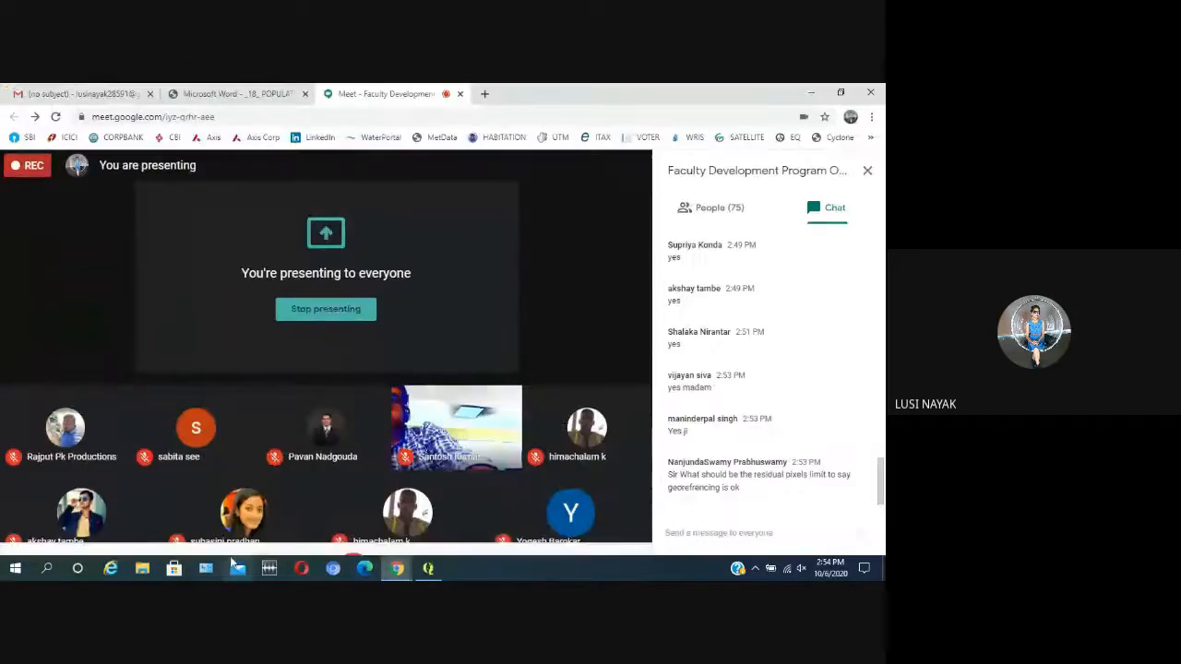
pyautogui.click(260, 526)
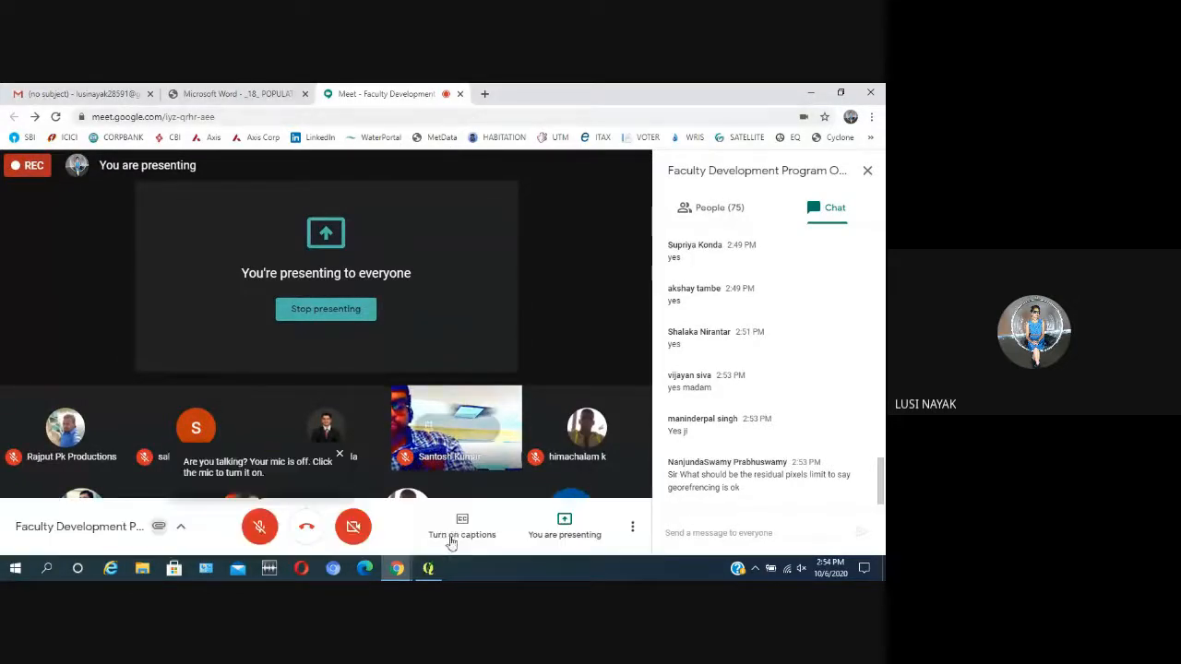
pyautogui.click(429, 571)
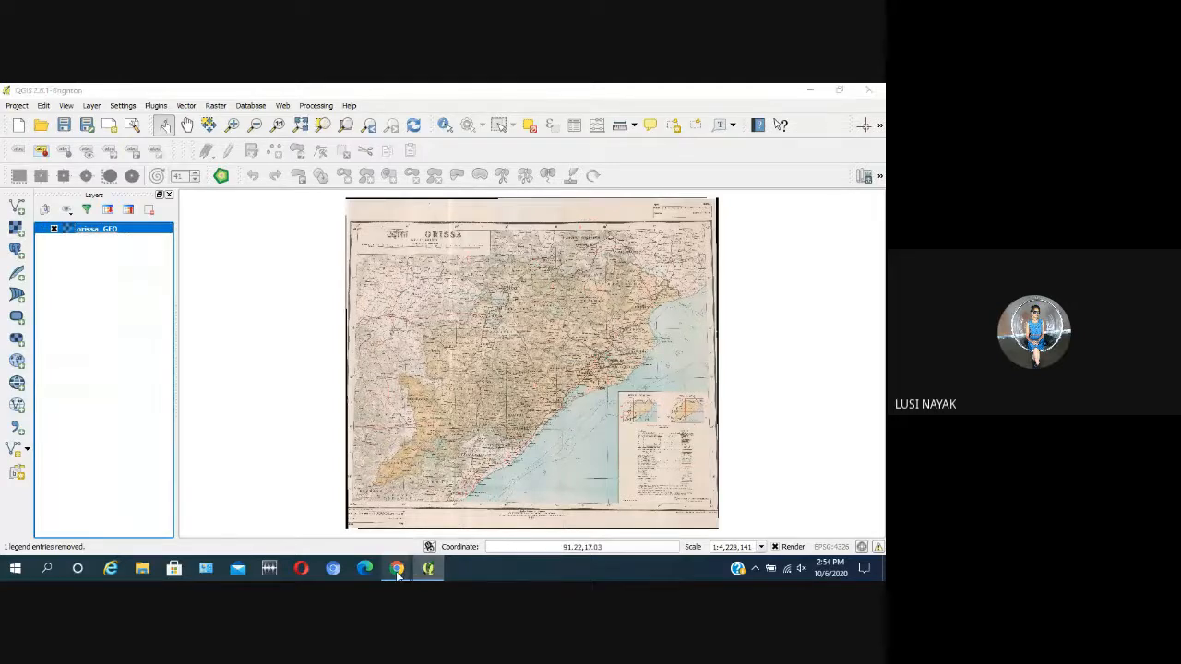
# Step: Switch to the Google Meet call, turn the microphone back on, and return to QGIS
pyautogui.moveTo(397, 568)
pyautogui.click(298, 533)
pyautogui.click(258, 522)
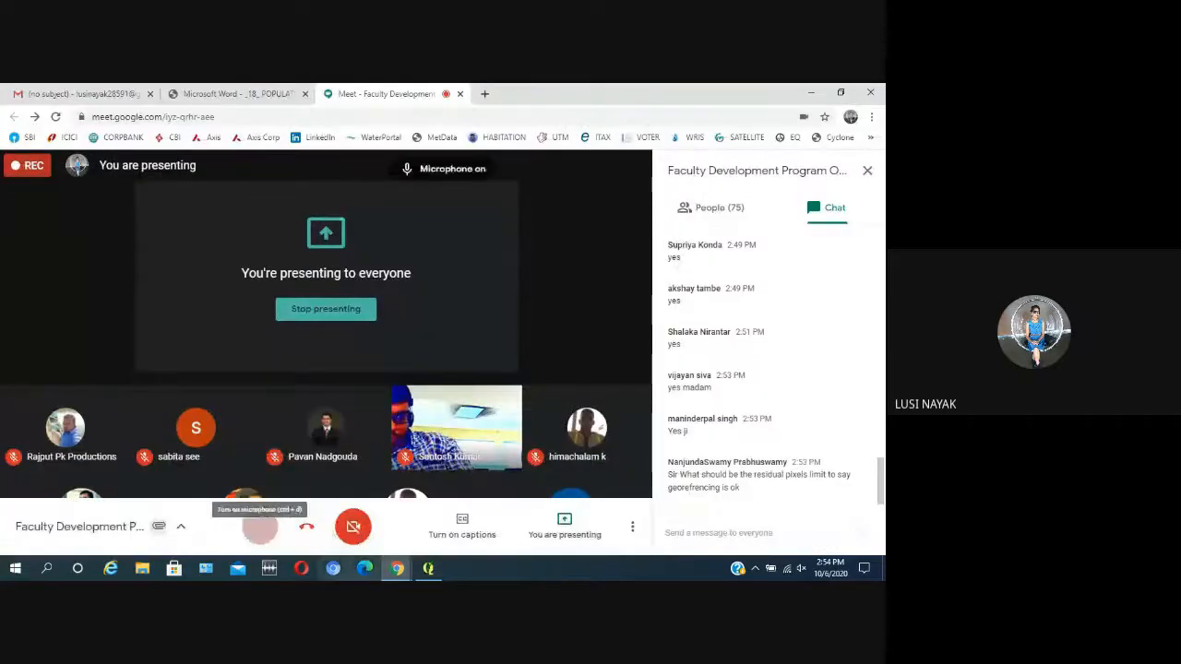
pyautogui.click(427, 569)
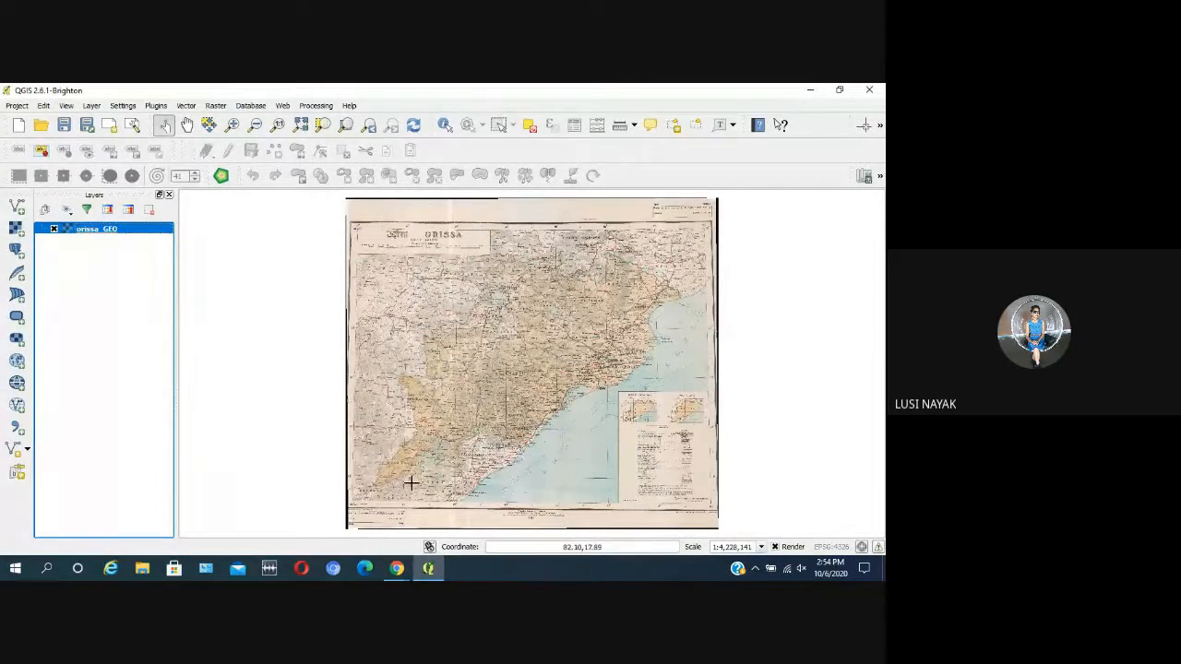
pyautogui.click(396, 568)
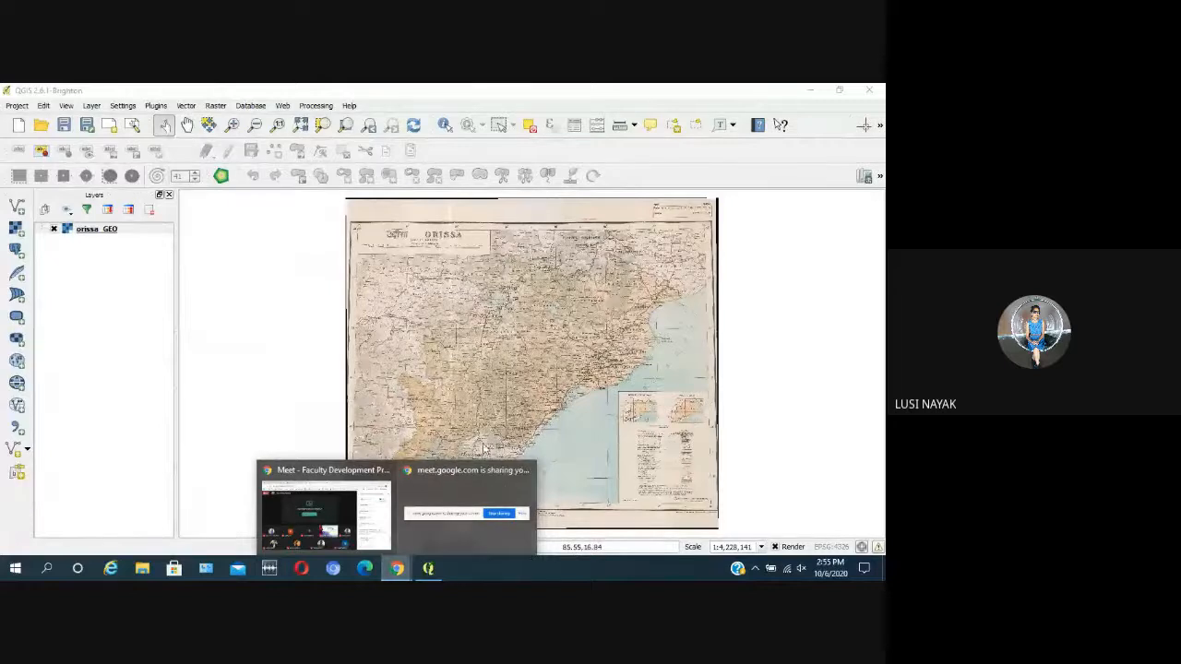
pyautogui.moveTo(439, 343)
pyautogui.mouseDown()
pyautogui.moveTo(580, 361)
pyautogui.moveTo(458, 342)
pyautogui.mouseUp()
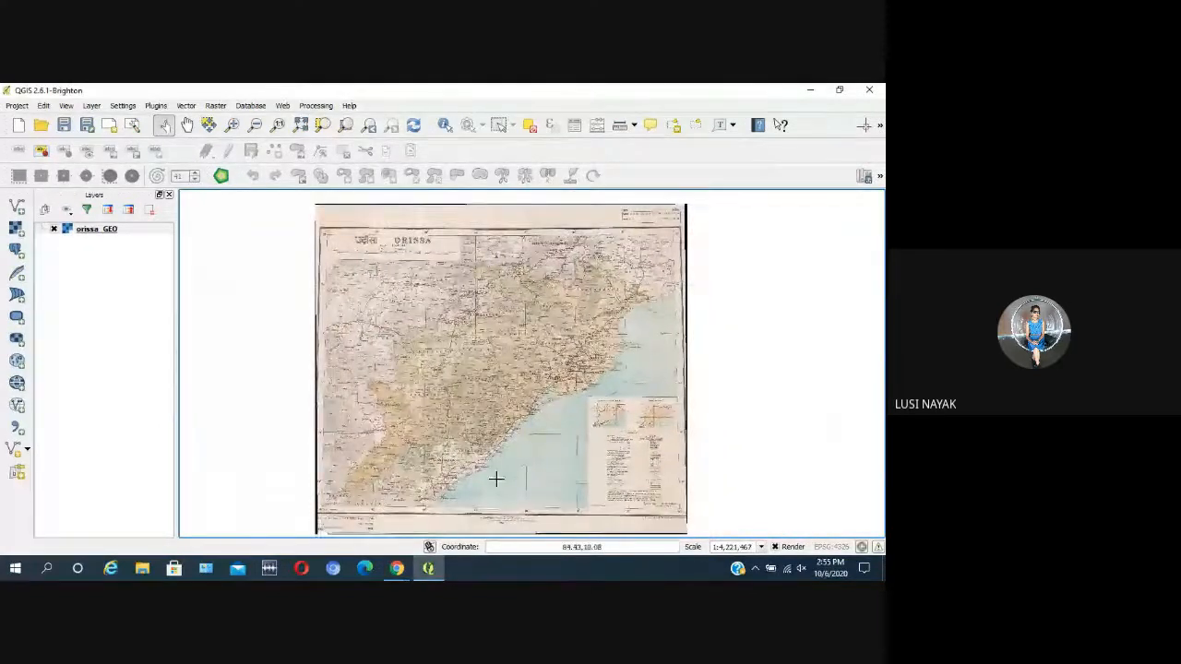
pyautogui.moveTo(495, 477); pyautogui.dragTo(487, 469)
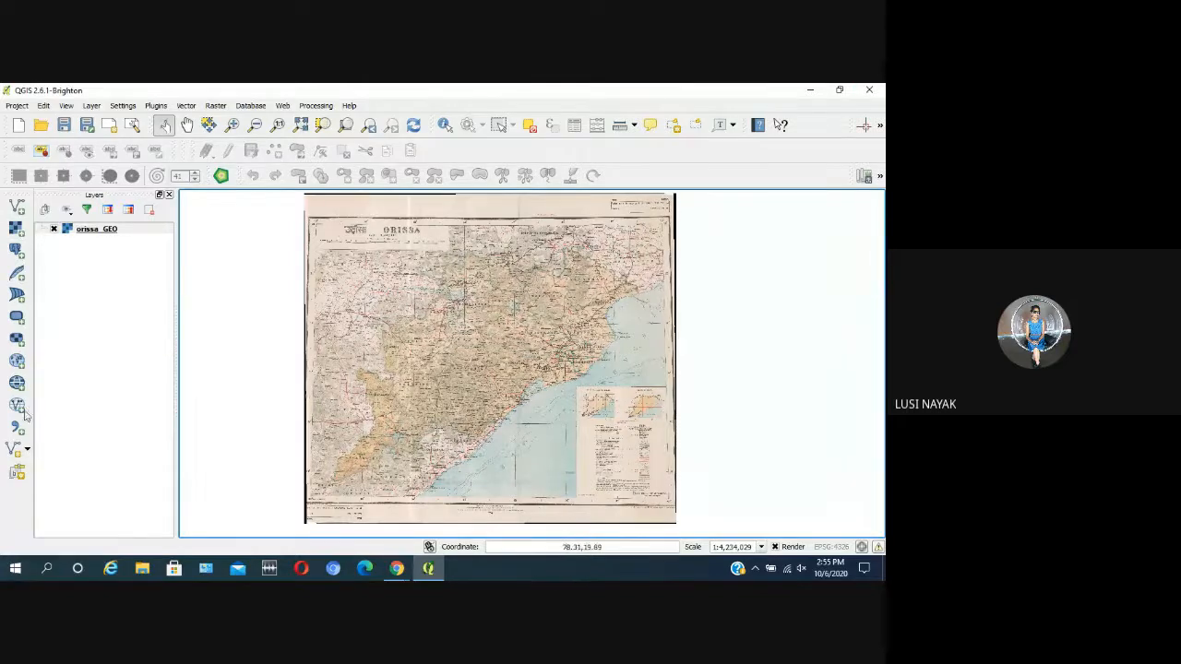
# Step: Create a new shapefile layer of type Point in EPSG:4326 - WGS 84, keeping the default id attribute
pyautogui.click(93, 106)
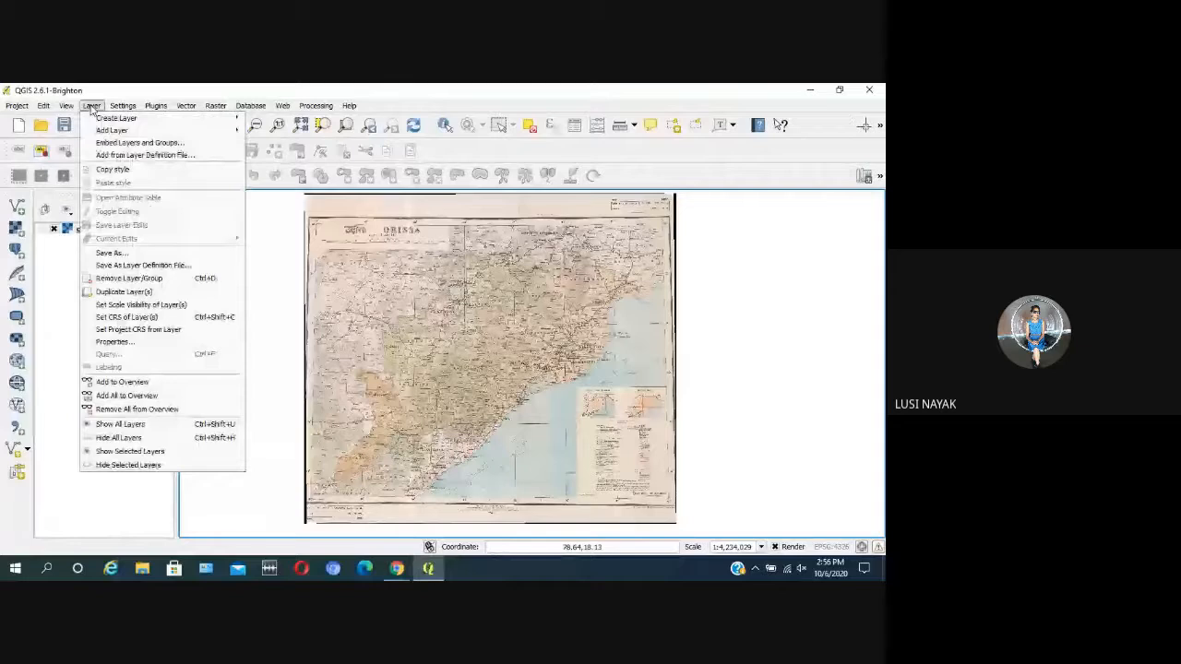
pyautogui.moveTo(115, 123)
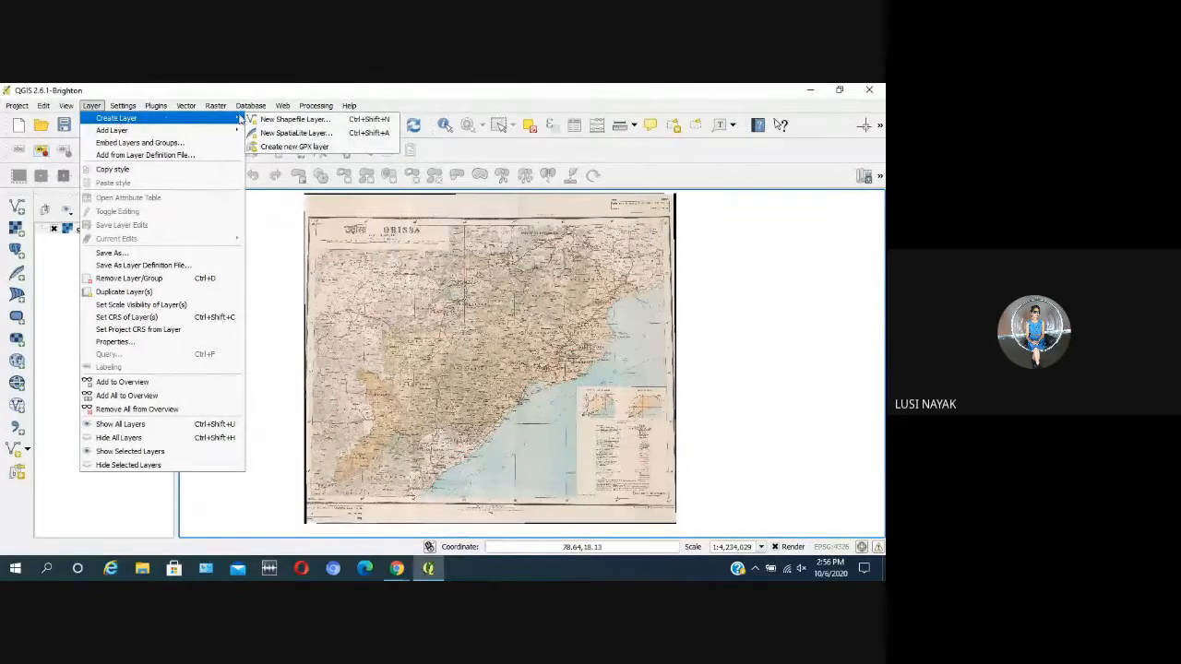
pyautogui.click(290, 121)
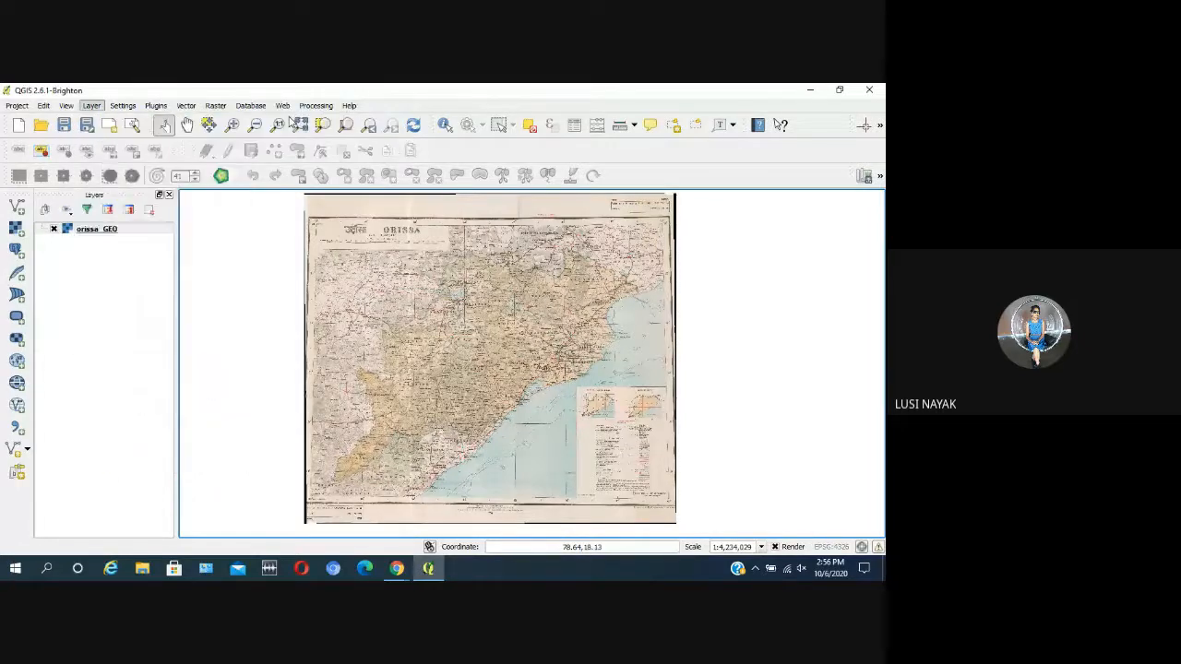
pyautogui.moveTo(219, 180); pyautogui.dragTo(282, 109)
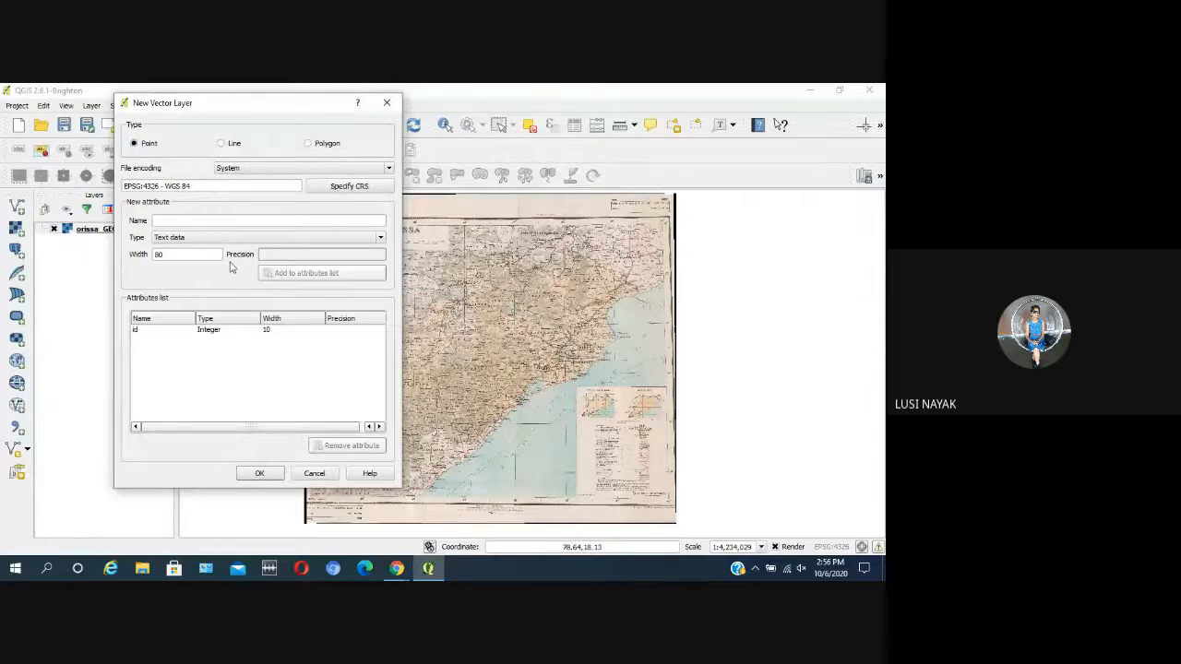
pyautogui.click(260, 474)
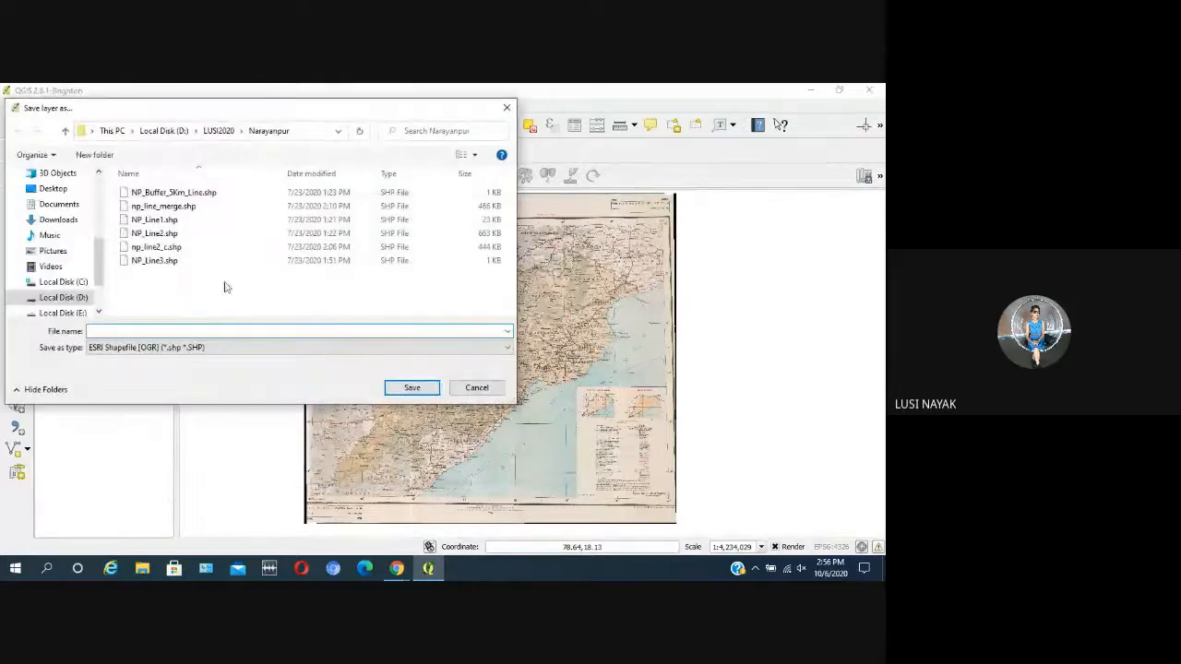
# Step: Choose the FDP folder on Local Disk (D:) as the save location for the new shapefile
pyautogui.moveTo(224, 112); pyautogui.dragTo(306, 157)
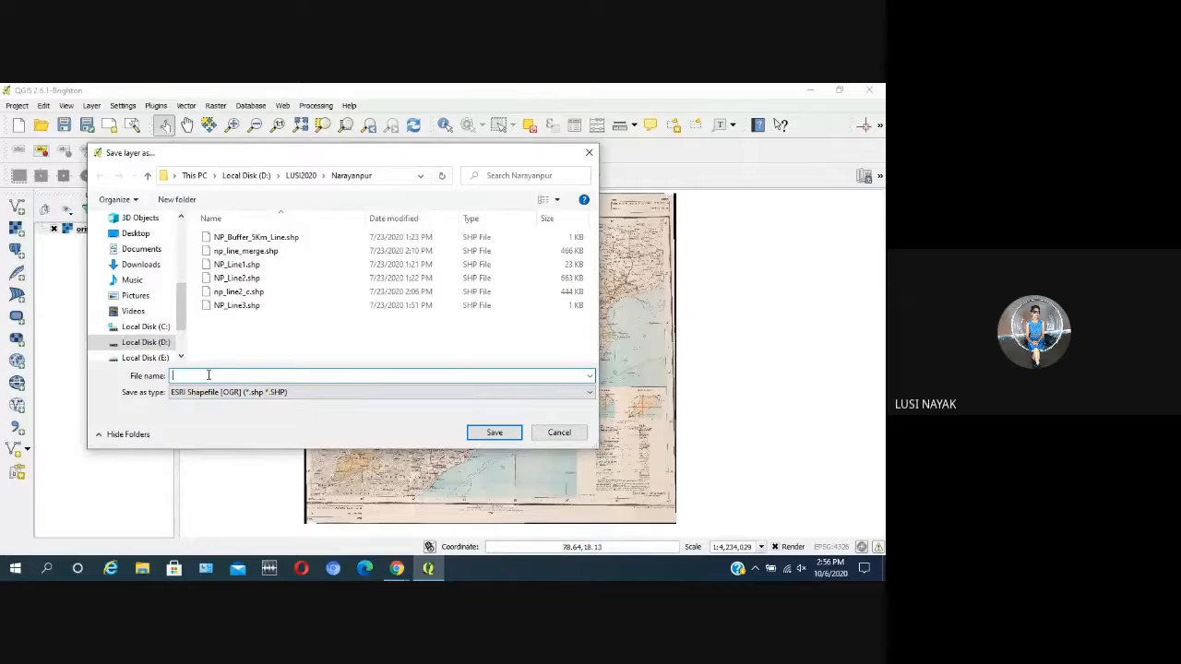
pyautogui.click(301, 177)
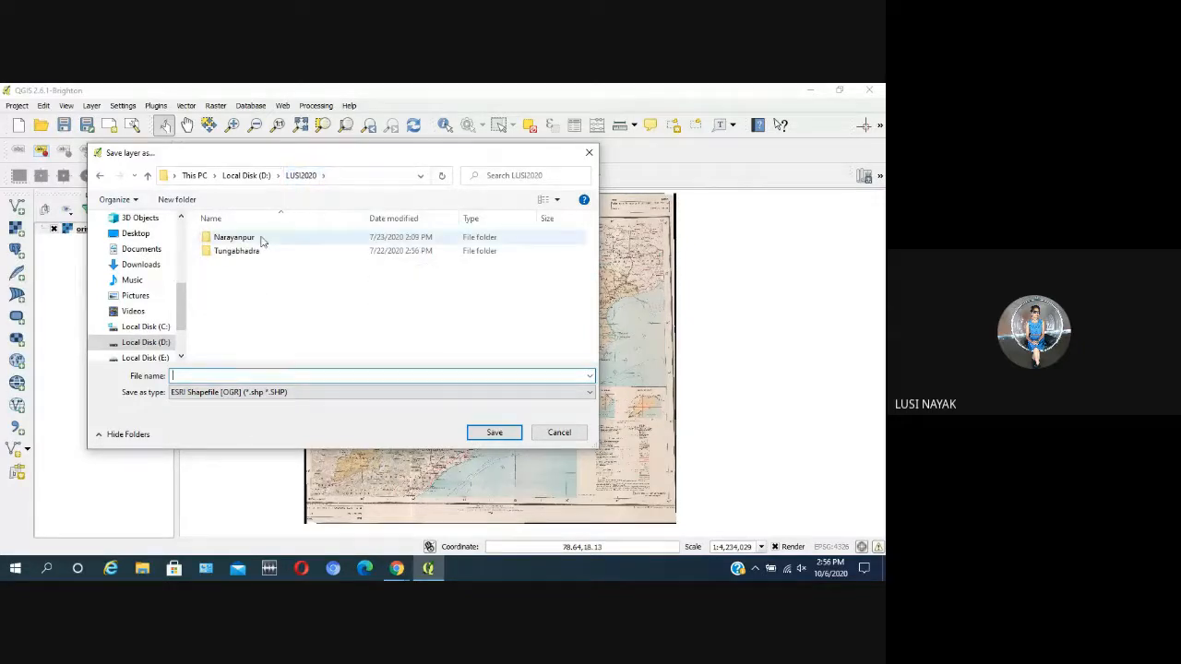
pyautogui.click(257, 177)
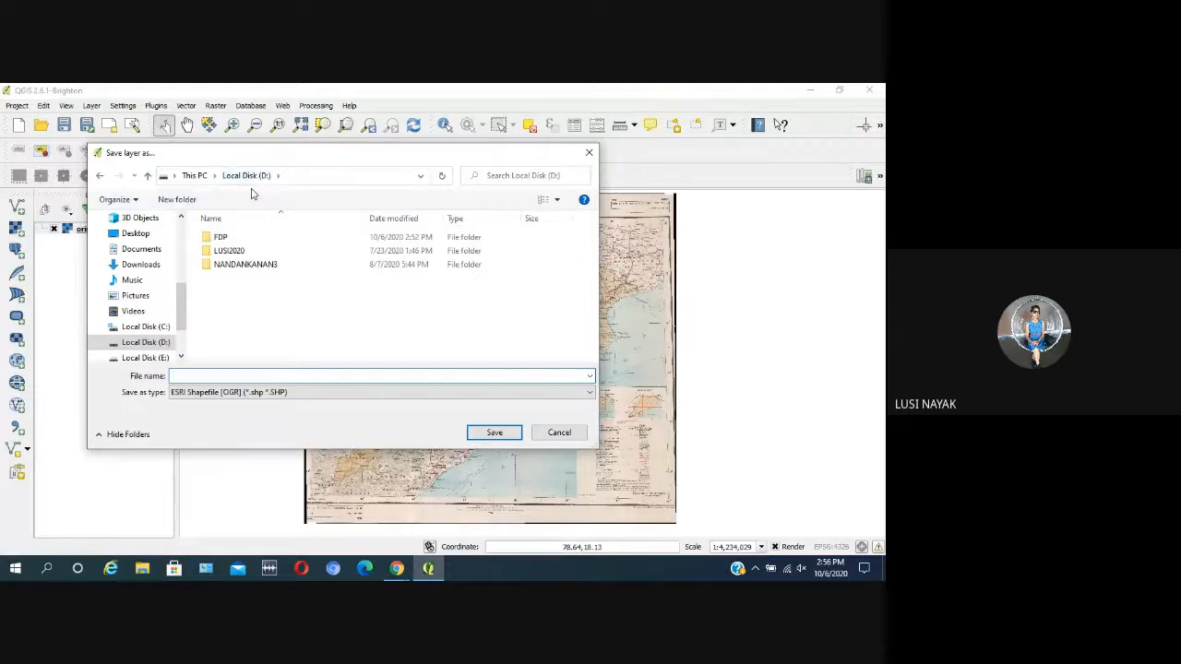
pyautogui.doubleClick(244, 253)
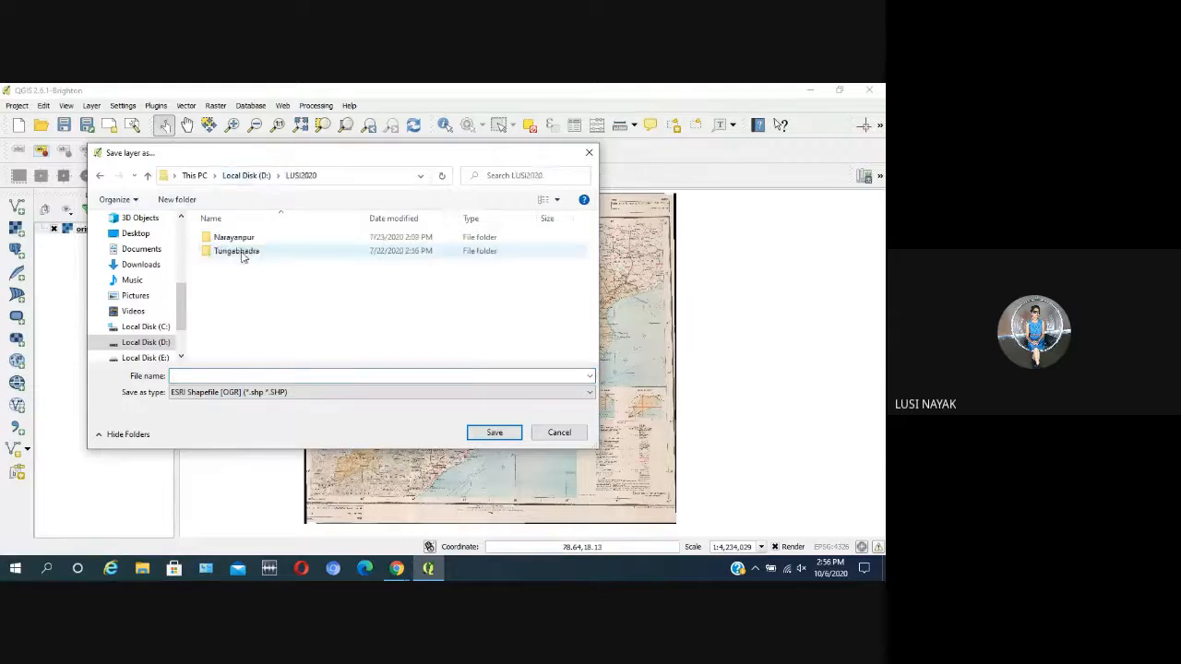
pyautogui.click(232, 175)
pyautogui.doubleClick(221, 236)
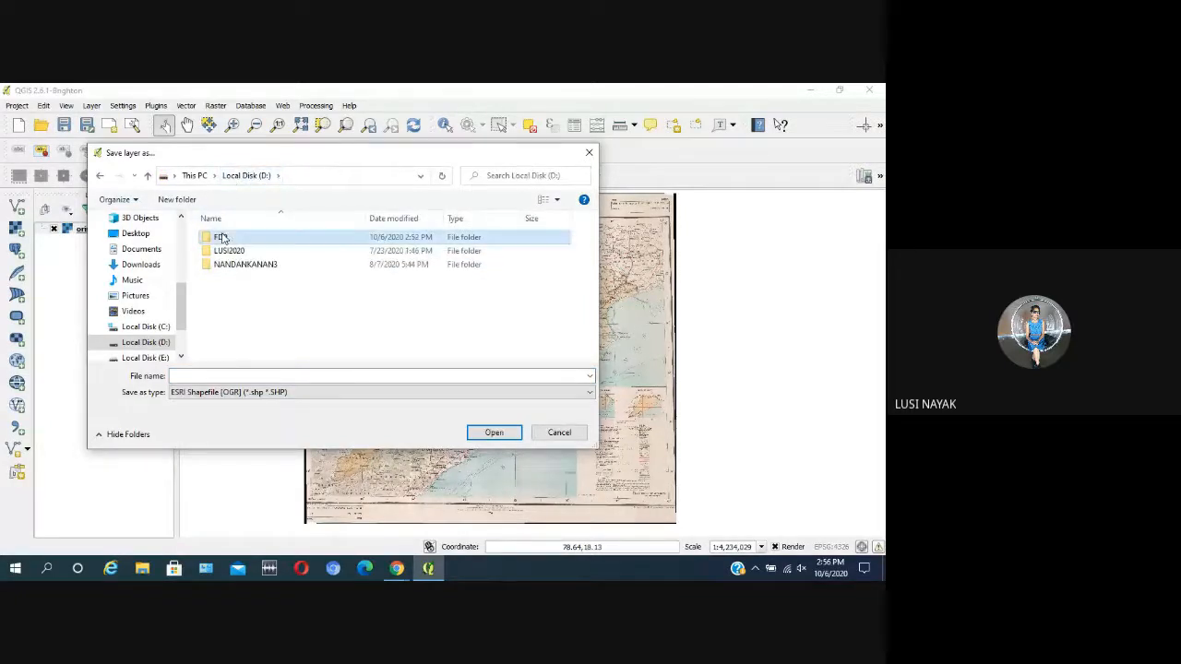
pyautogui.click(196, 376)
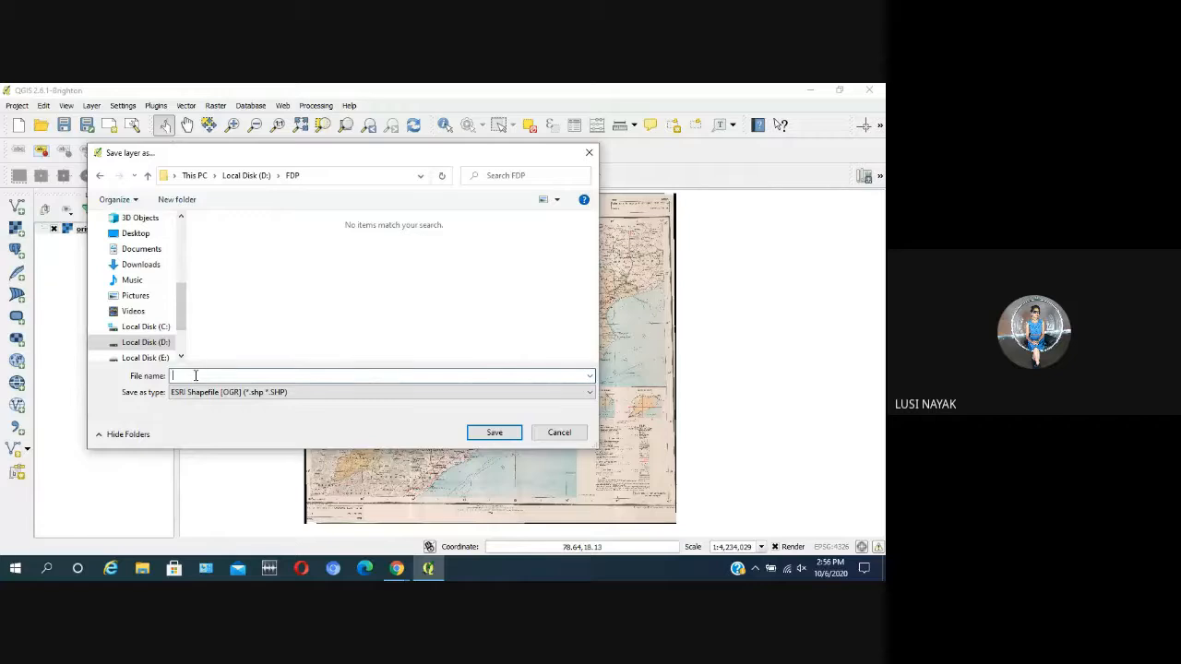
pyautogui.write('point')
pyautogui.press('BackSpace')
pyautogui.press('BackSpace')
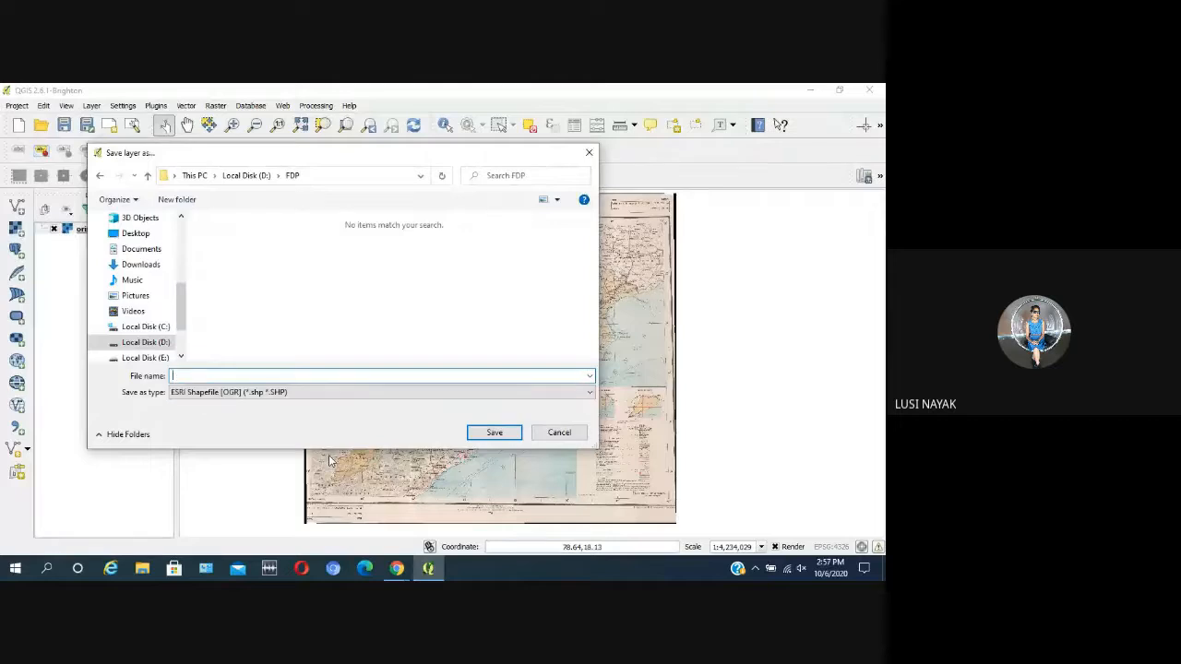
pyautogui.write('town_poi')
pyautogui.press('BackSpace')
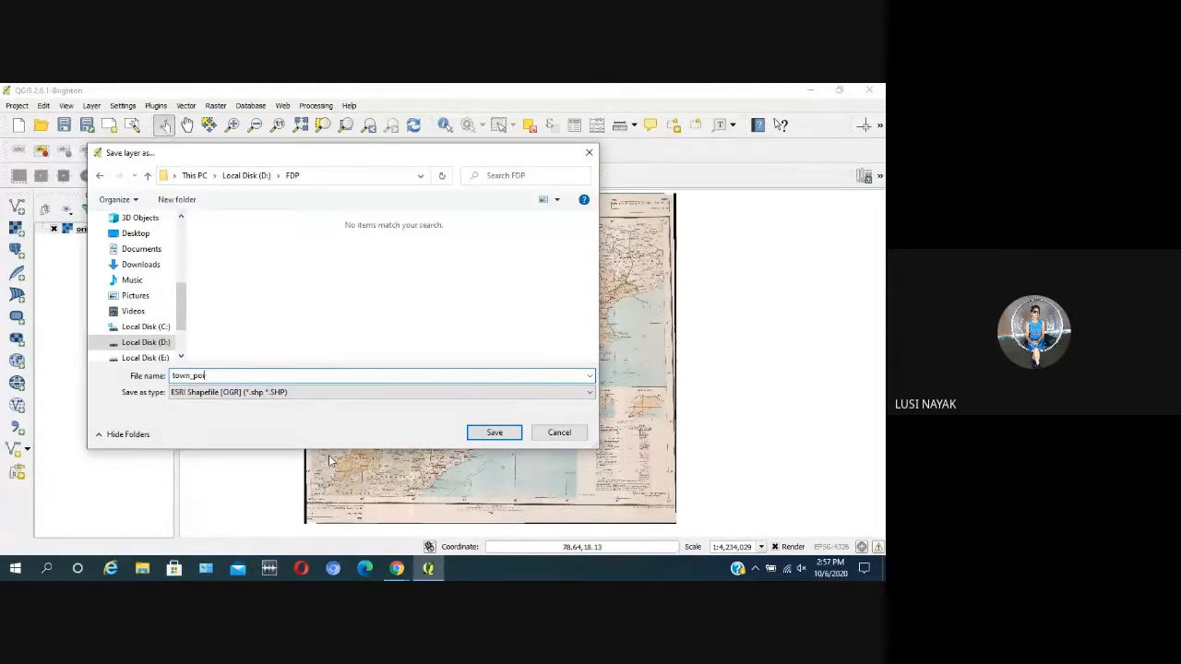
pyautogui.press('BackSpace')
pyautogui.press('BackSpace')
pyautogui.press('BackSpace')
pyautogui.press('BackSpace')
# Step: Name the new point shapefile orissa_town and save it as an ESRI Shapefile in the FDP folder
pyautogui.write('o')
pyautogui.write('rrisa')
pyautogui.press('BackSpace')
pyautogui.press('BackSpace')
pyautogui.press('BackSpace')
pyautogui.press('BackSpace')
pyautogui.write('i')
pyautogui.write('sa')
pyautogui.press('BackSpace')
pyautogui.write('sa_')
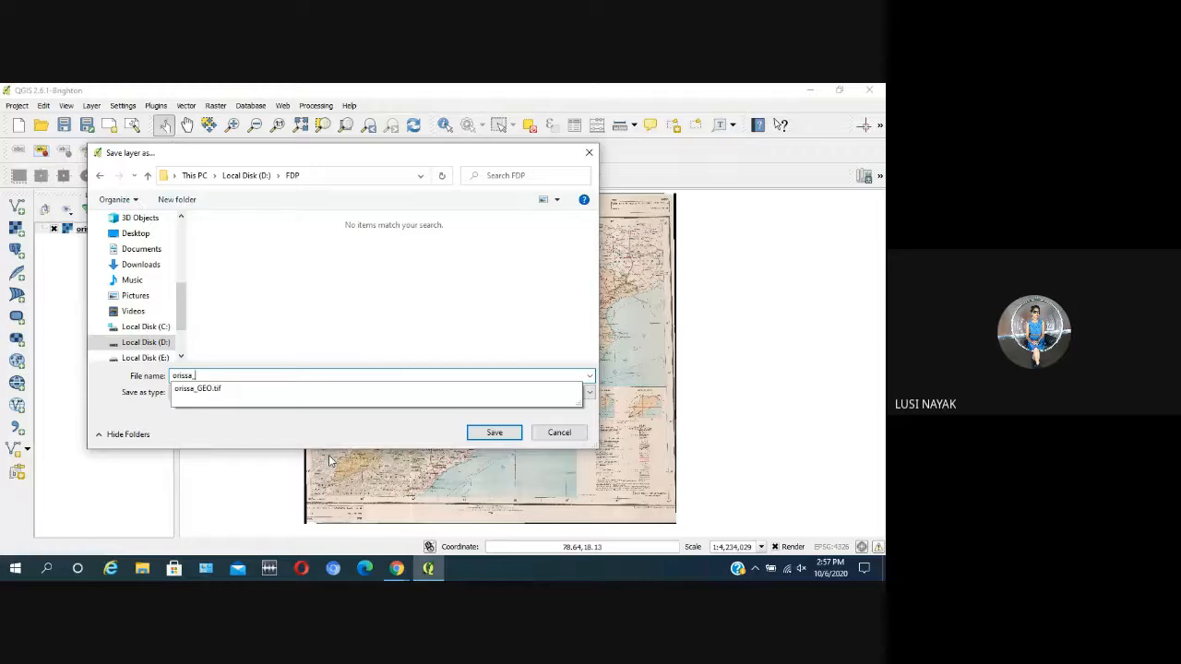
pyautogui.write('town')
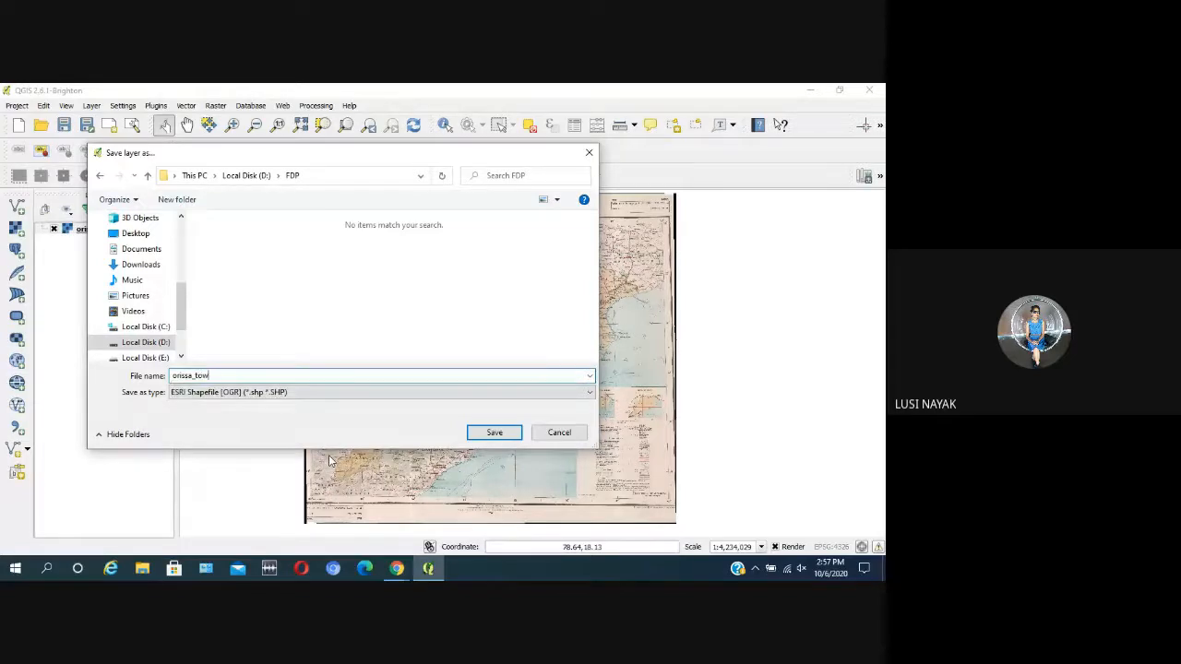
pyautogui.click(495, 432)
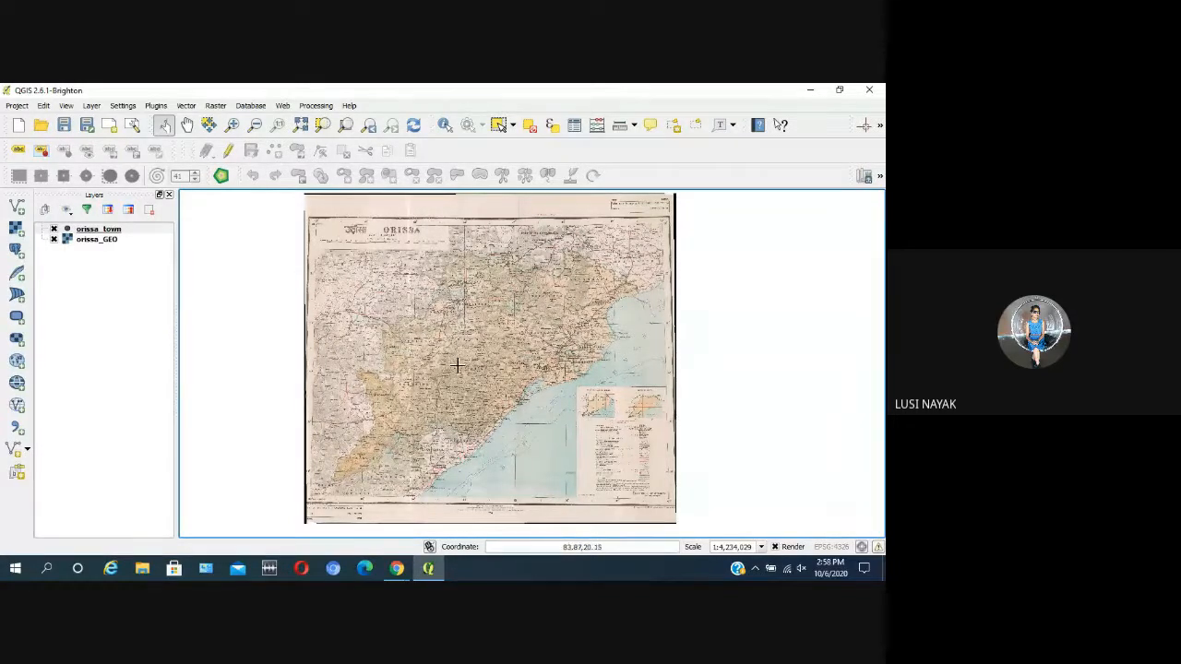
pyautogui.click(441, 420)
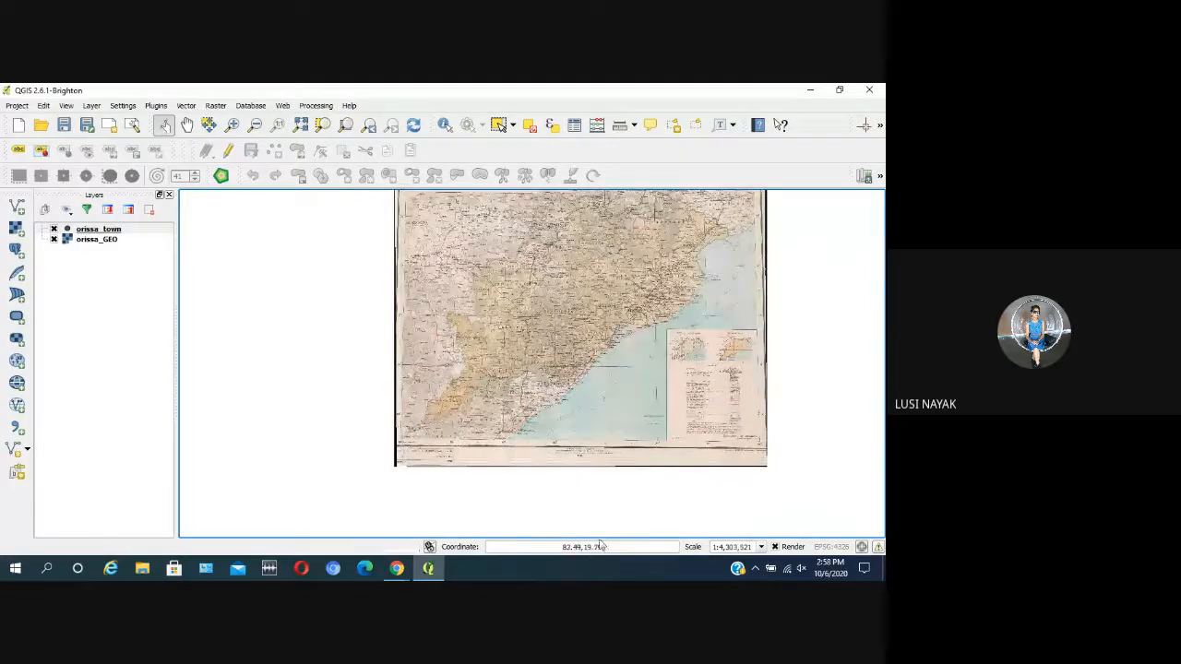
pyautogui.click(538, 337)
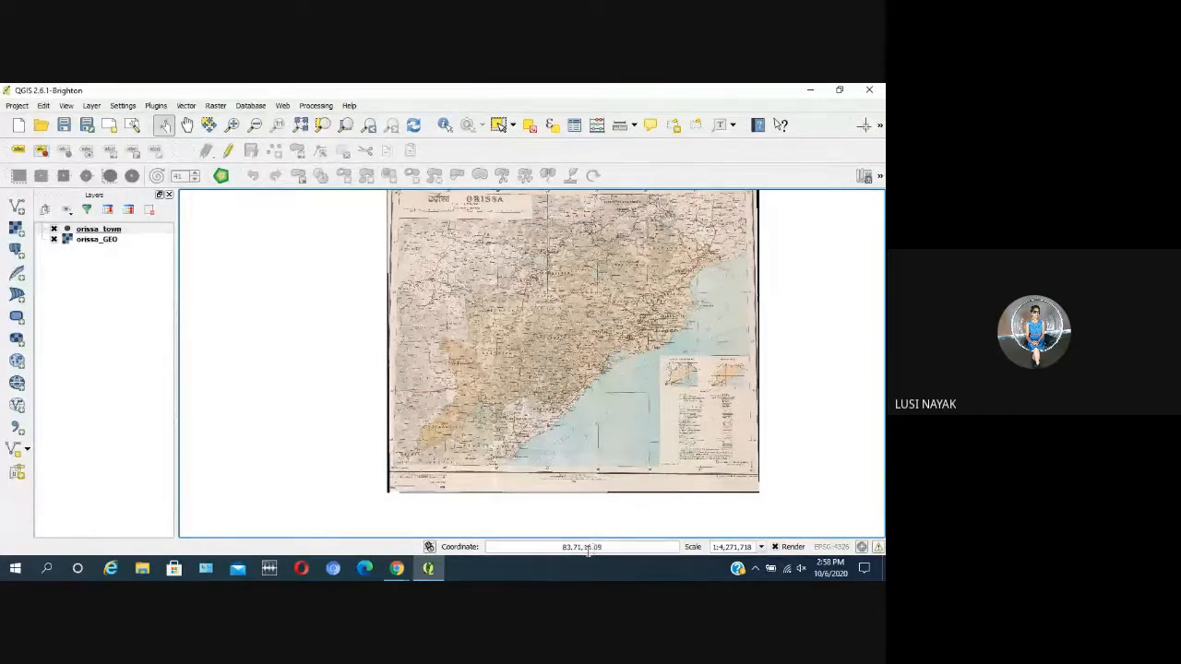
pyautogui.moveTo(605, 546); pyautogui.dragTo(548, 546)
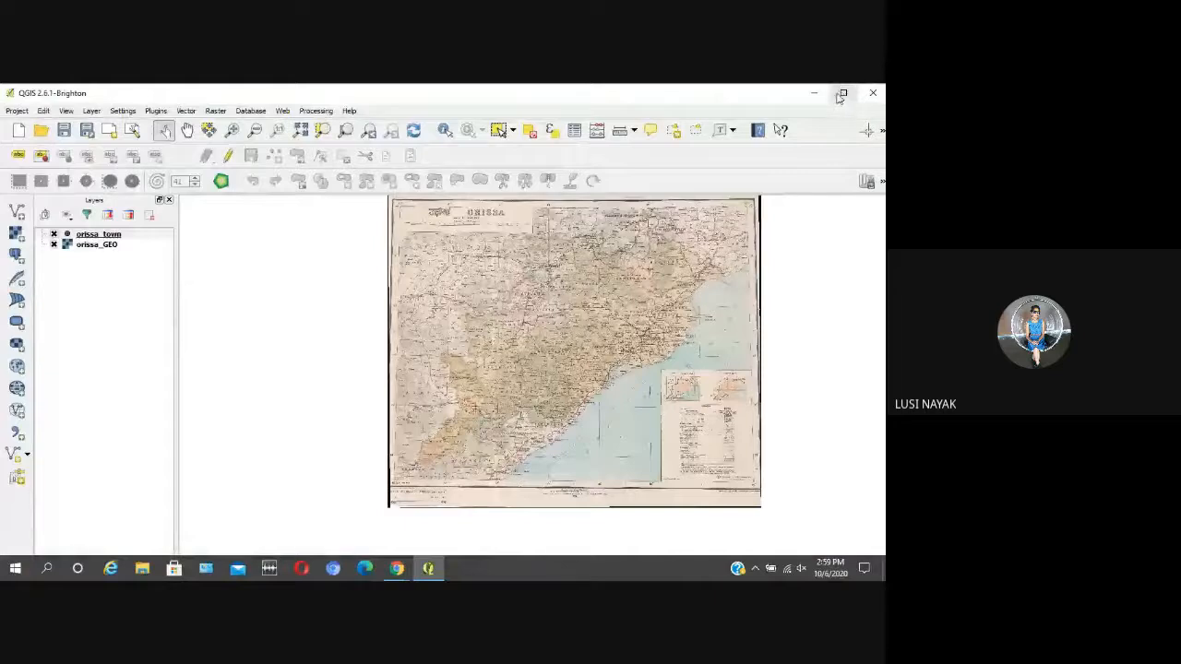
pyautogui.moveTo(740, 92); pyautogui.dragTo(696, 95)
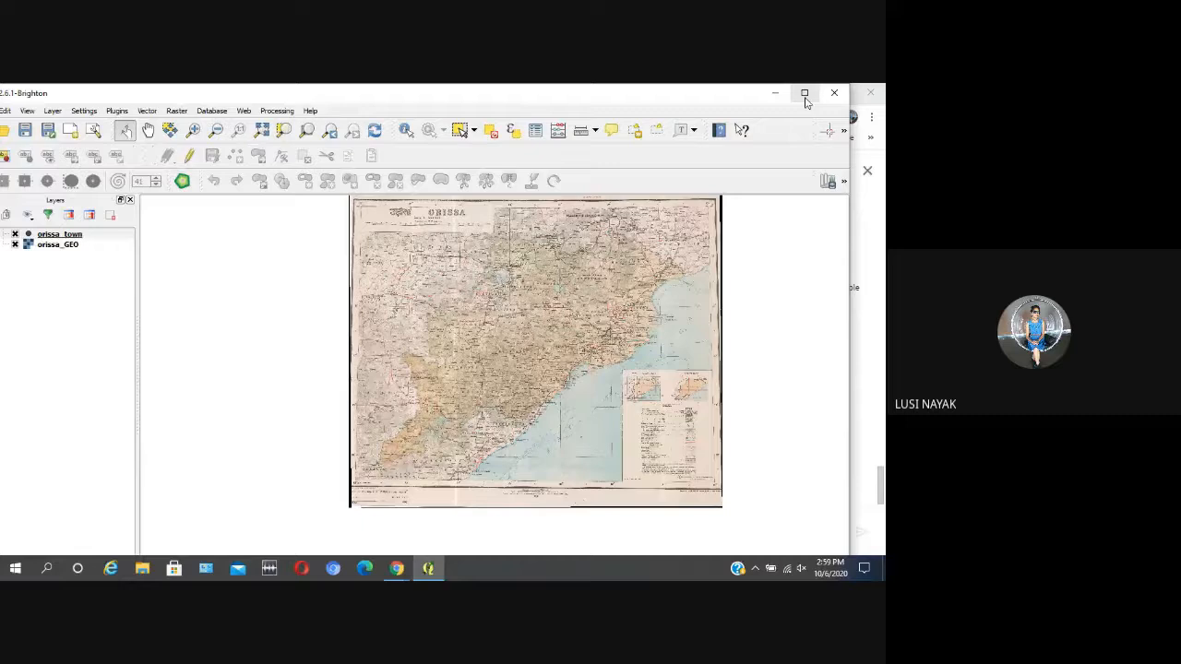
pyautogui.click(804, 94)
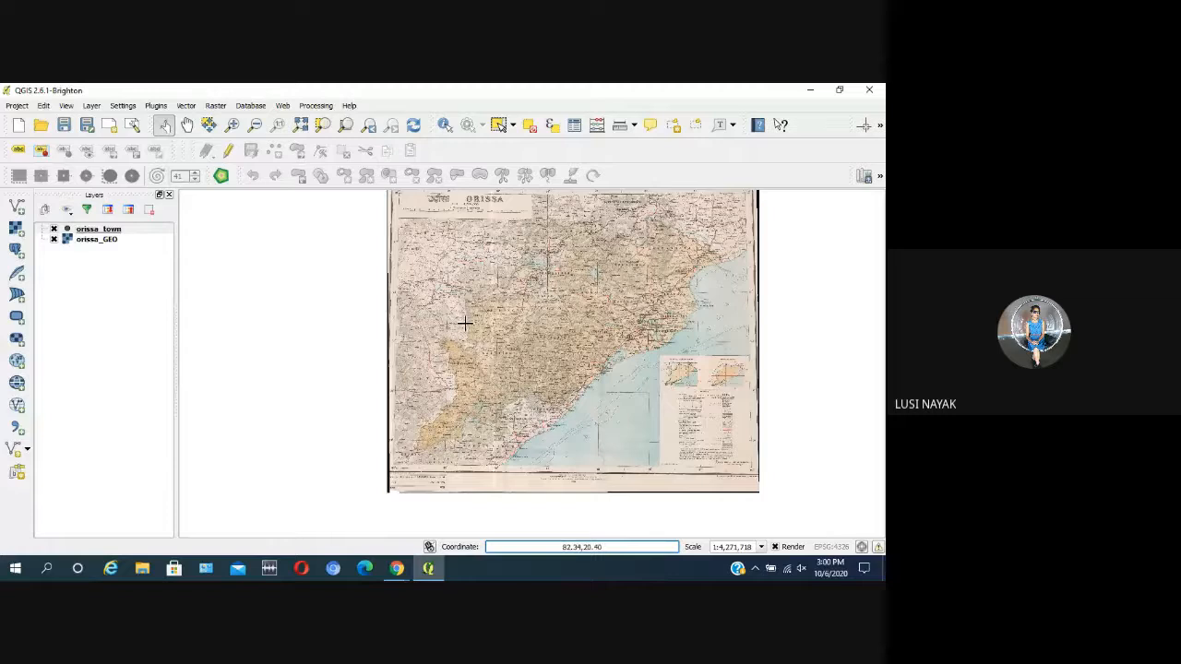
# Step: Switch to File Explorer and open the FDP folder on Local Disk (D:)
pyautogui.click(142, 570)
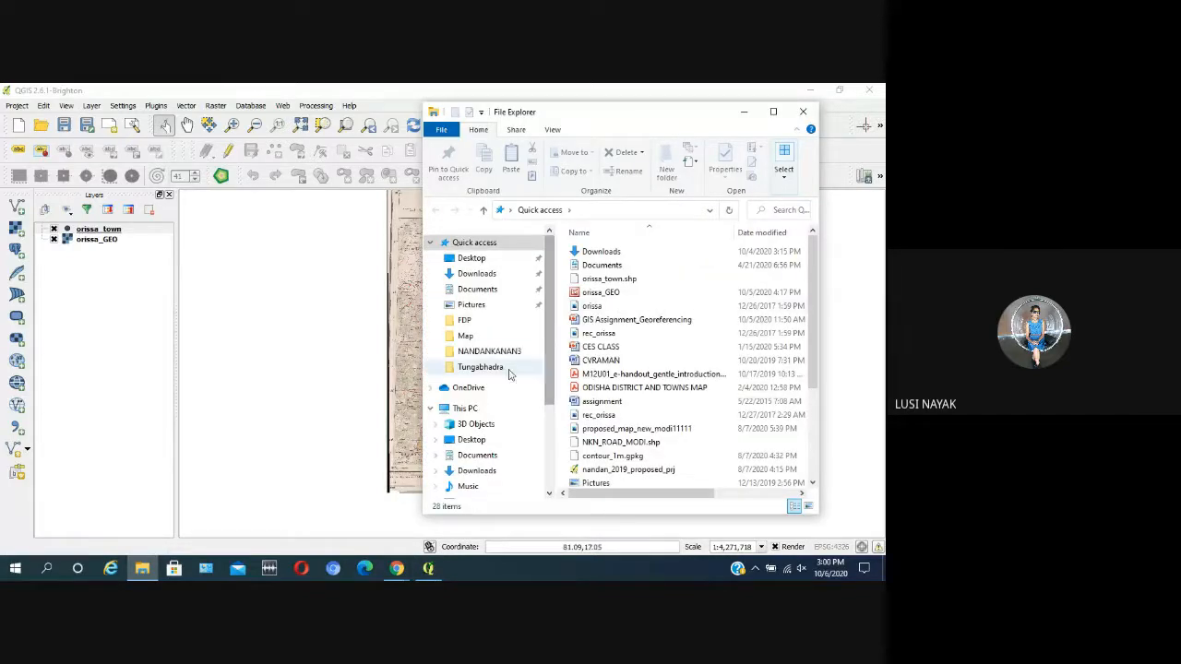
pyautogui.click(489, 409)
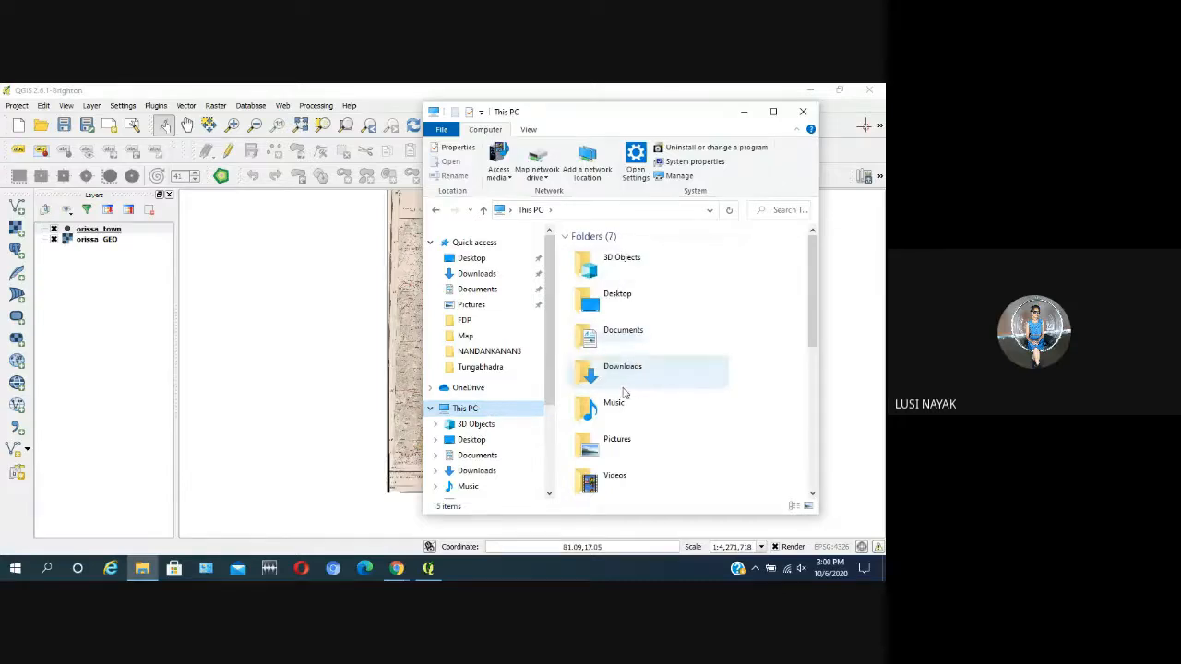
pyautogui.moveTo(815, 318); pyautogui.dragTo(807, 393)
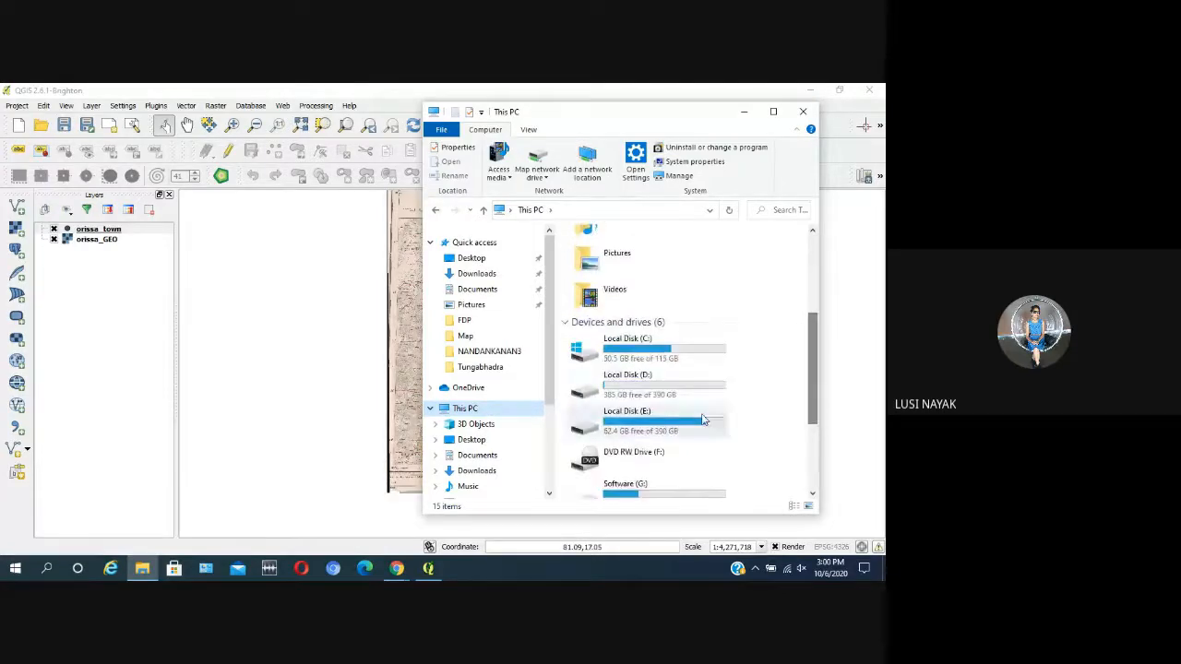
pyautogui.doubleClick(670, 388)
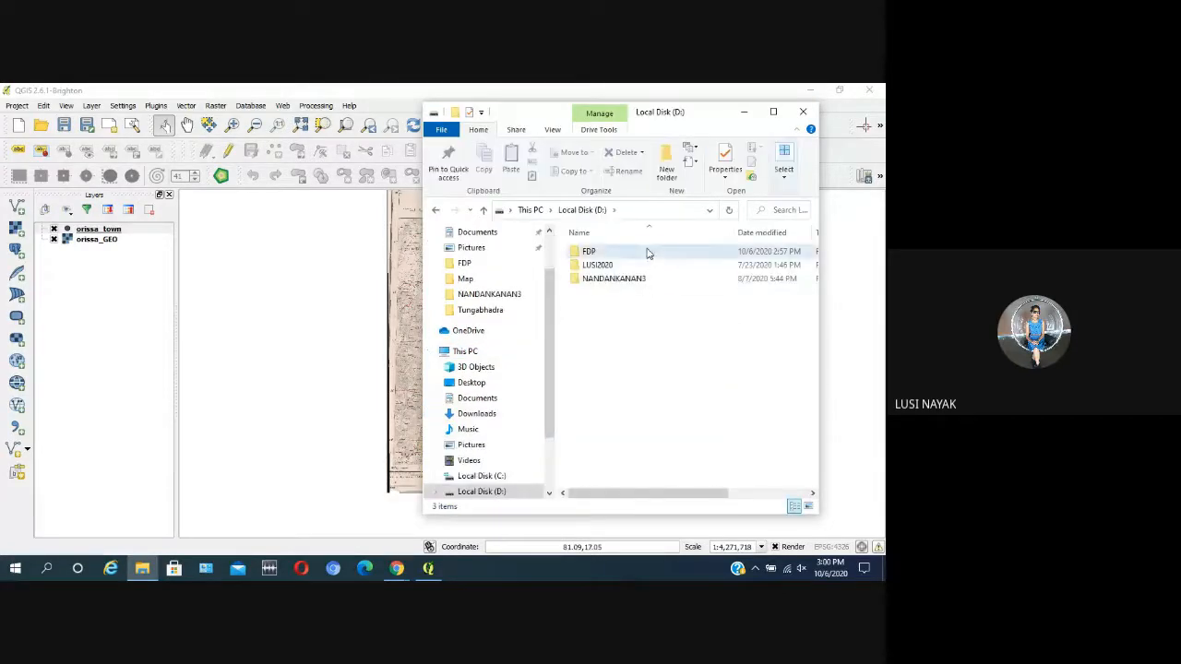
pyautogui.doubleClick(645, 253)
# Step: Try to delete the five orissa_town files, from orissa_town.dbf through orissa_town.shx, and close File Explorer
pyautogui.click(652, 319)
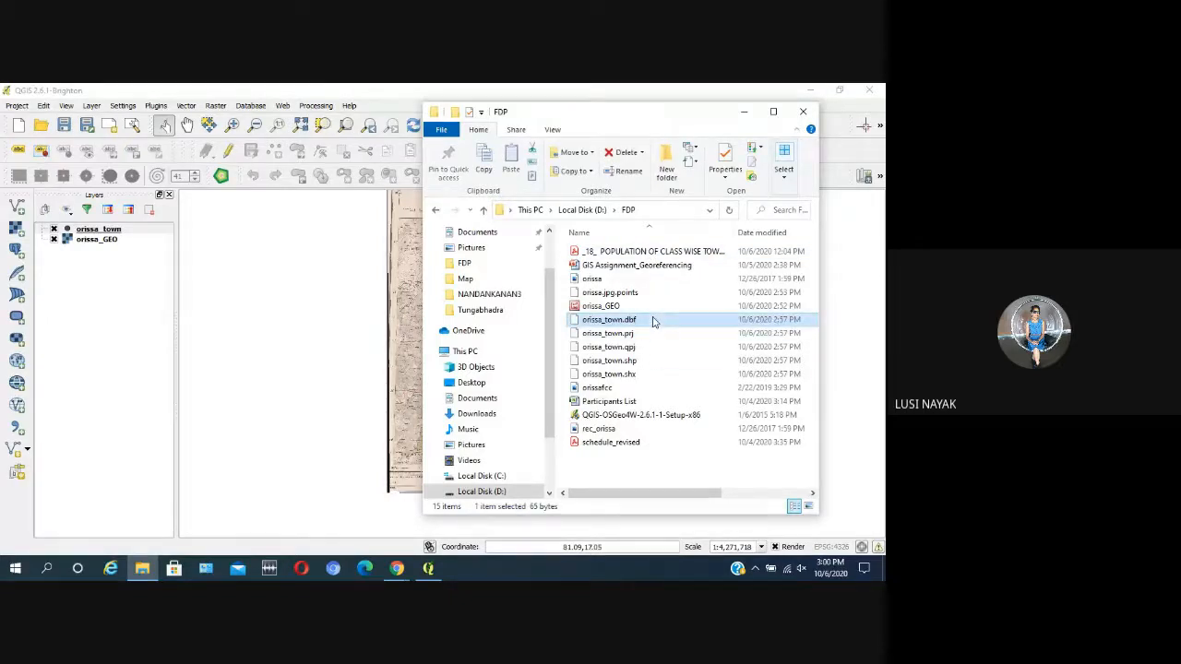
pyautogui.keyDown('shift'); pyautogui.click(650, 378); pyautogui.keyUp('shift')
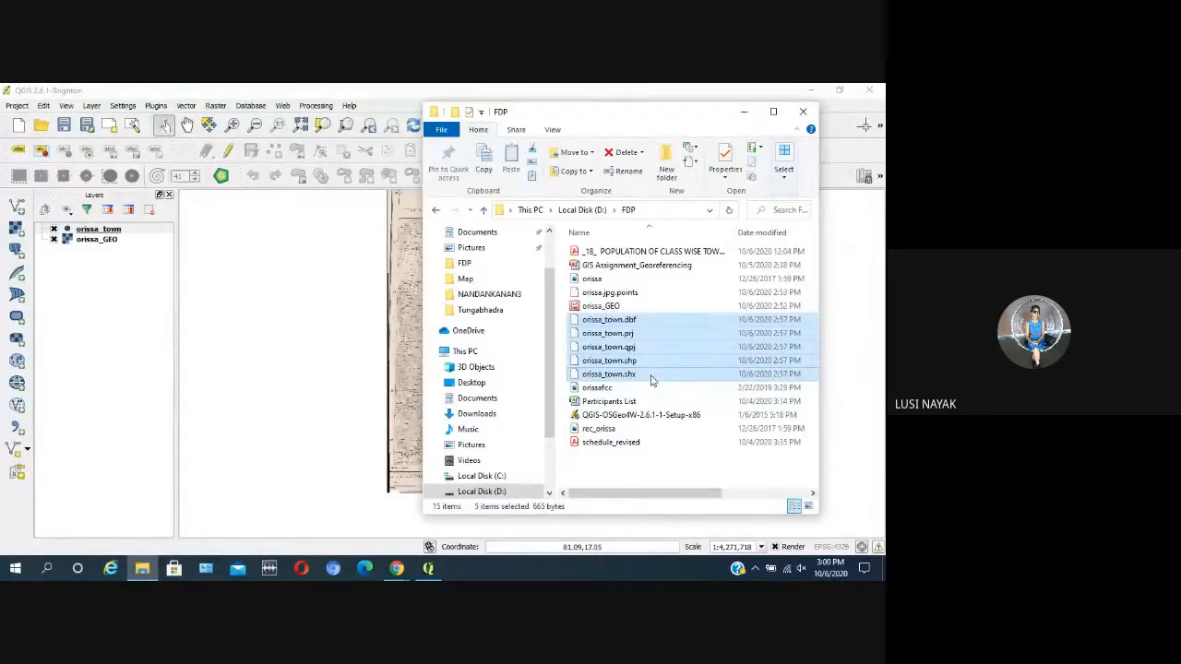
pyautogui.press('Delete')
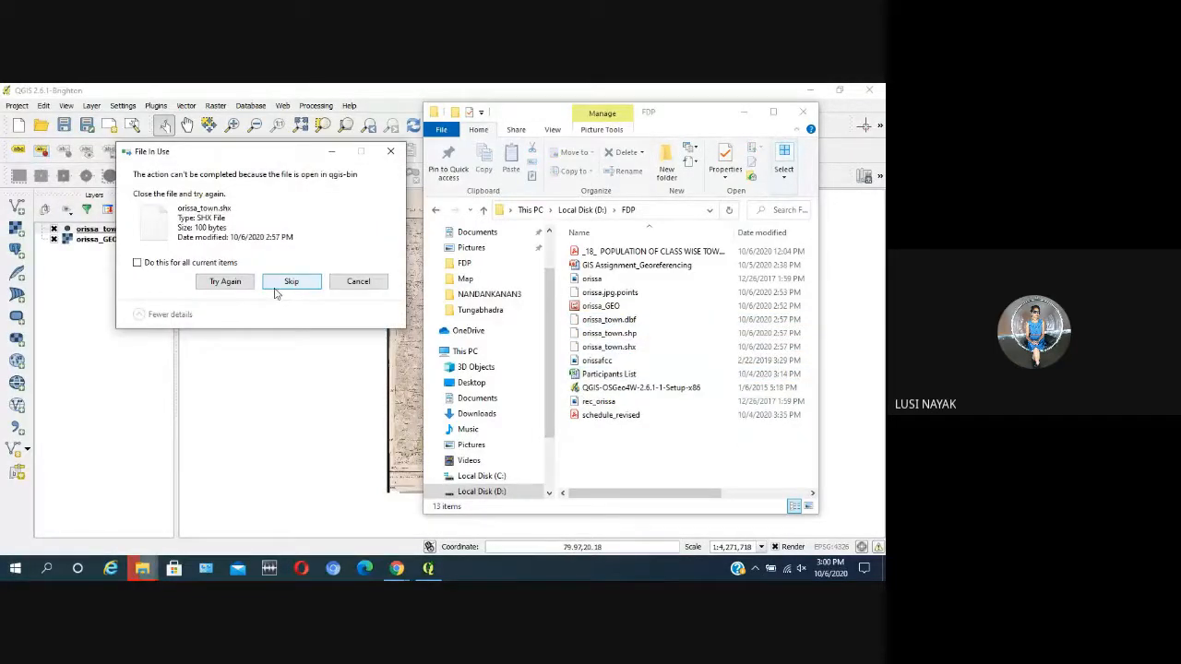
pyautogui.click(390, 152)
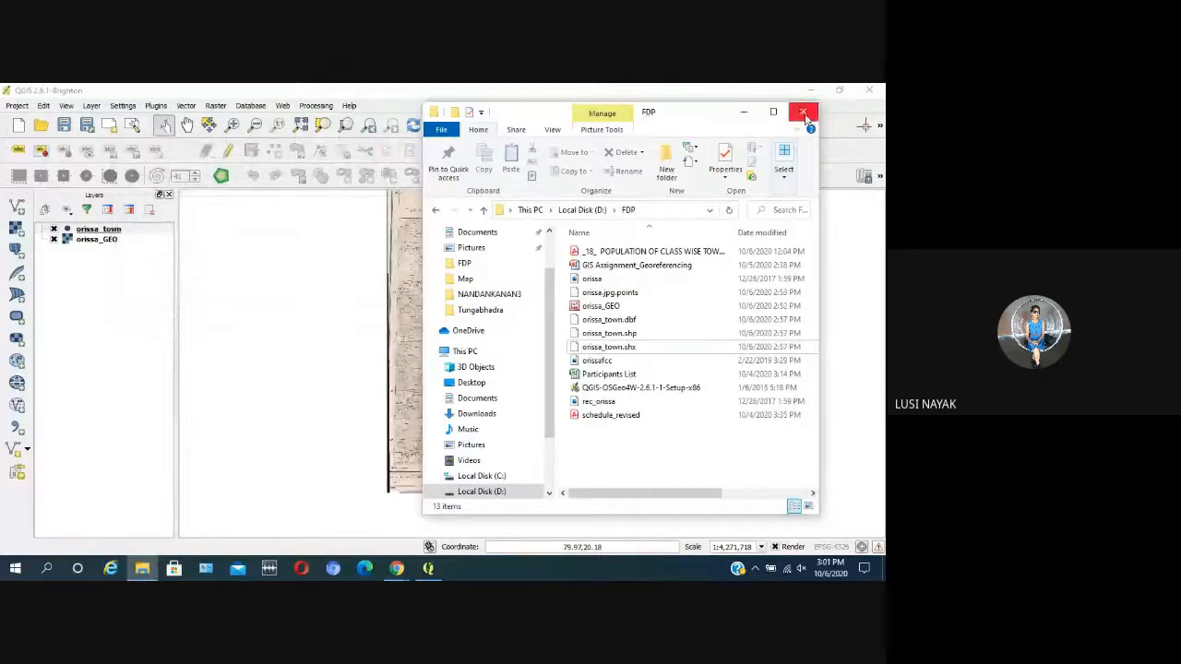
pyautogui.click(804, 114)
# Step: Remove the orissa_town layer from the QGIS project
pyautogui.rightClick(144, 234)
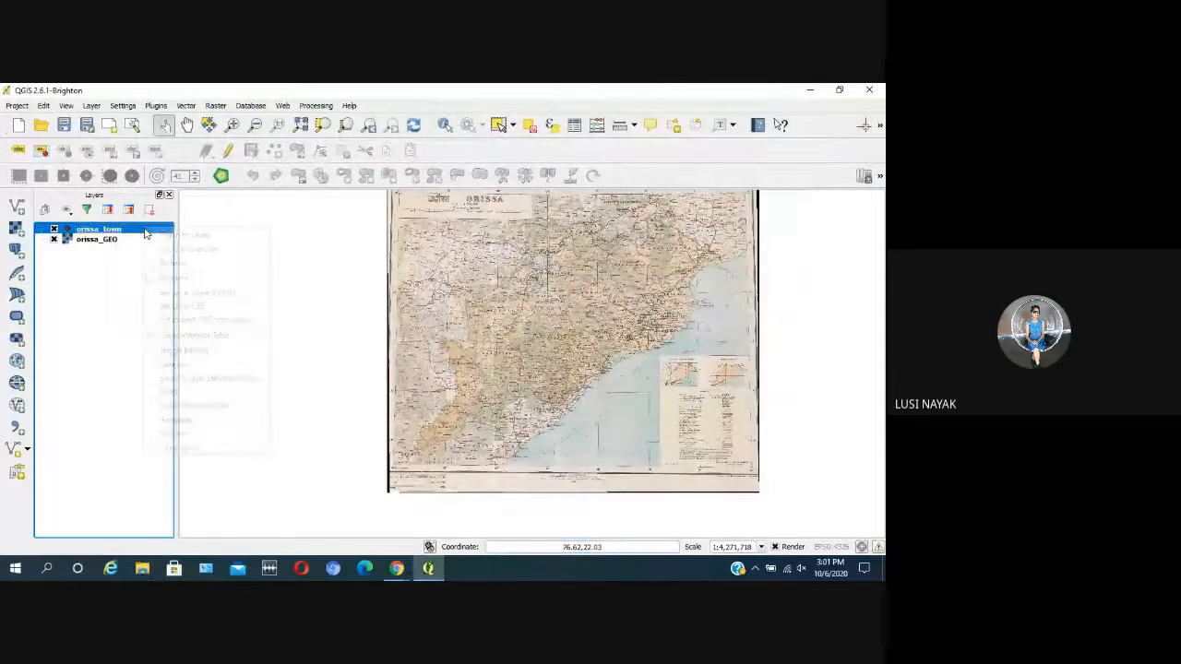
pyautogui.click(171, 263)
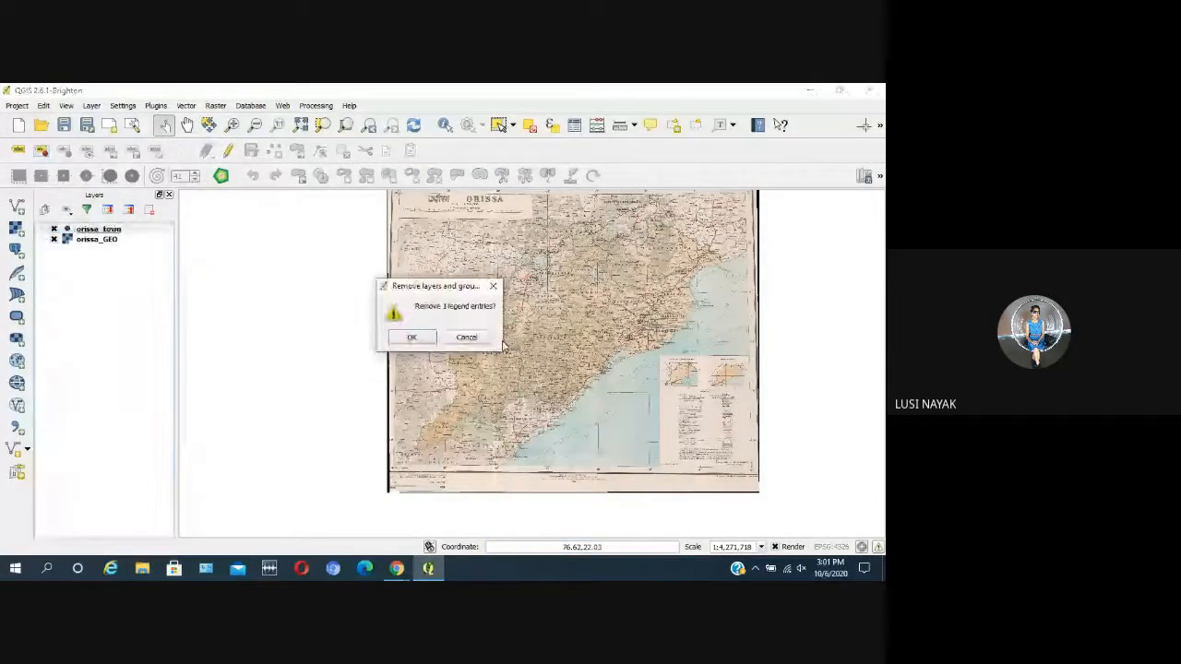
pyautogui.click(412, 339)
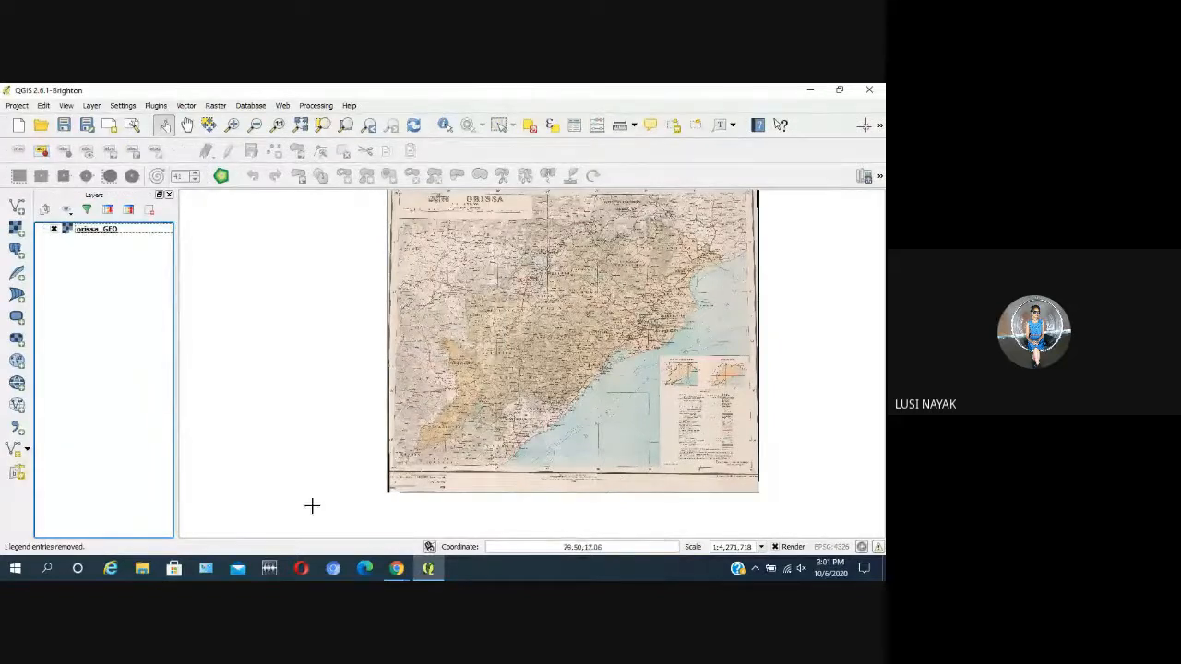
# Step: Switch to File Explorer and go to the FDP folder on Local Disk (D:)
pyautogui.click(142, 570)
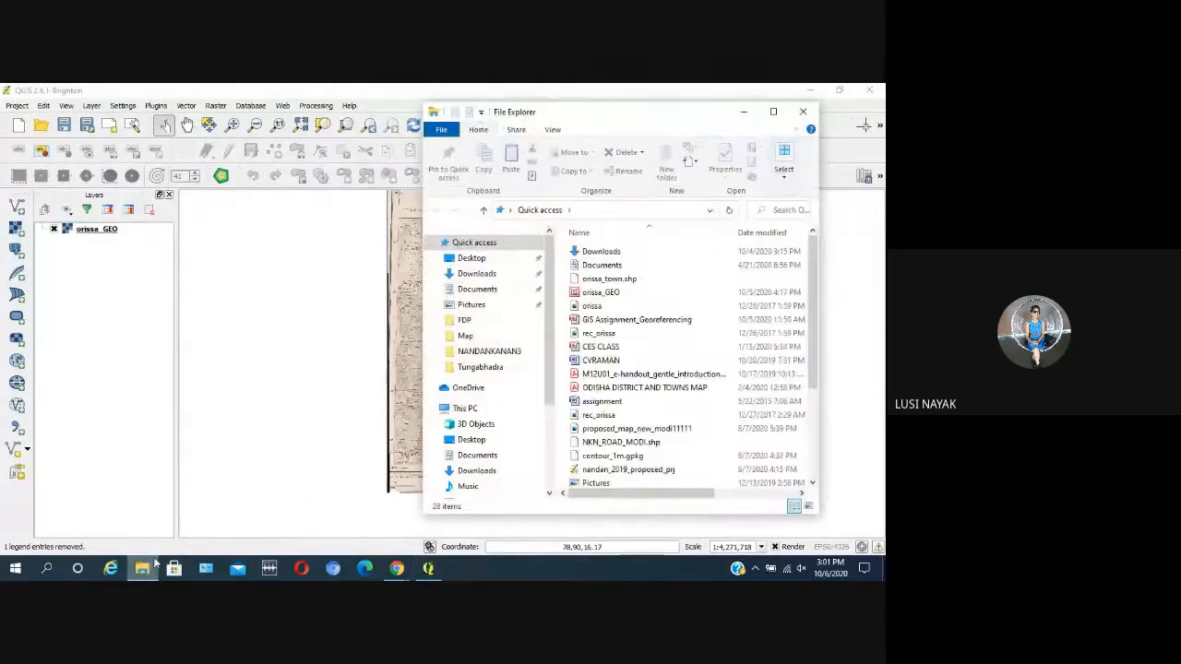
pyautogui.click(802, 111)
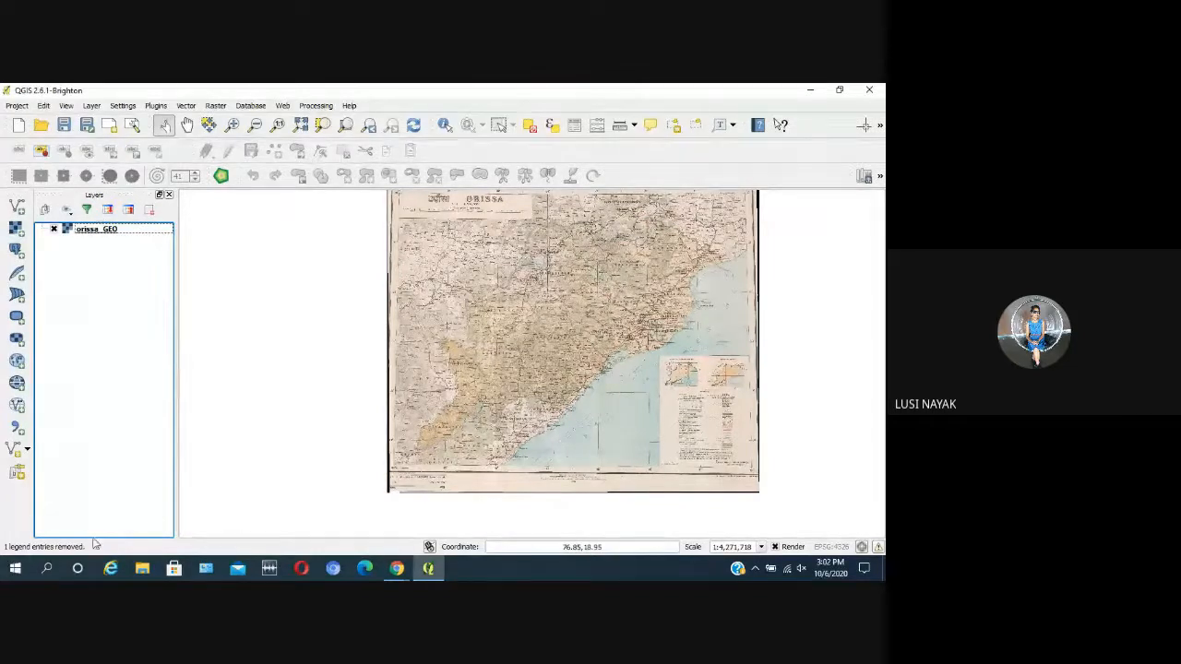
pyautogui.click(142, 568)
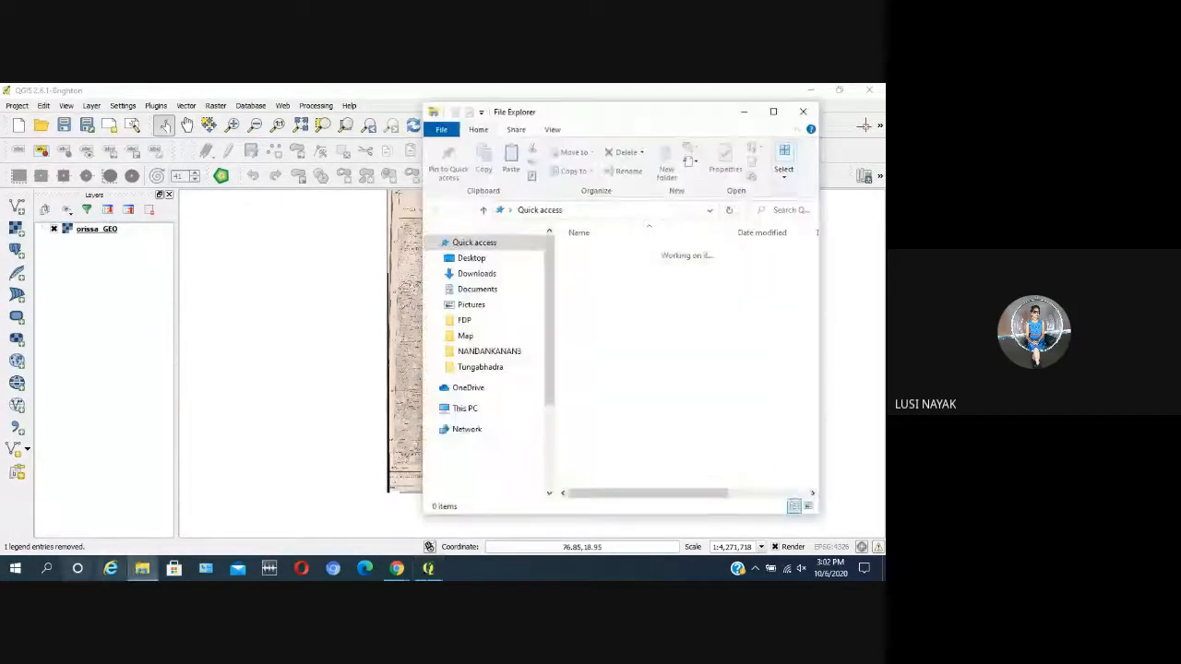
pyautogui.click(484, 409)
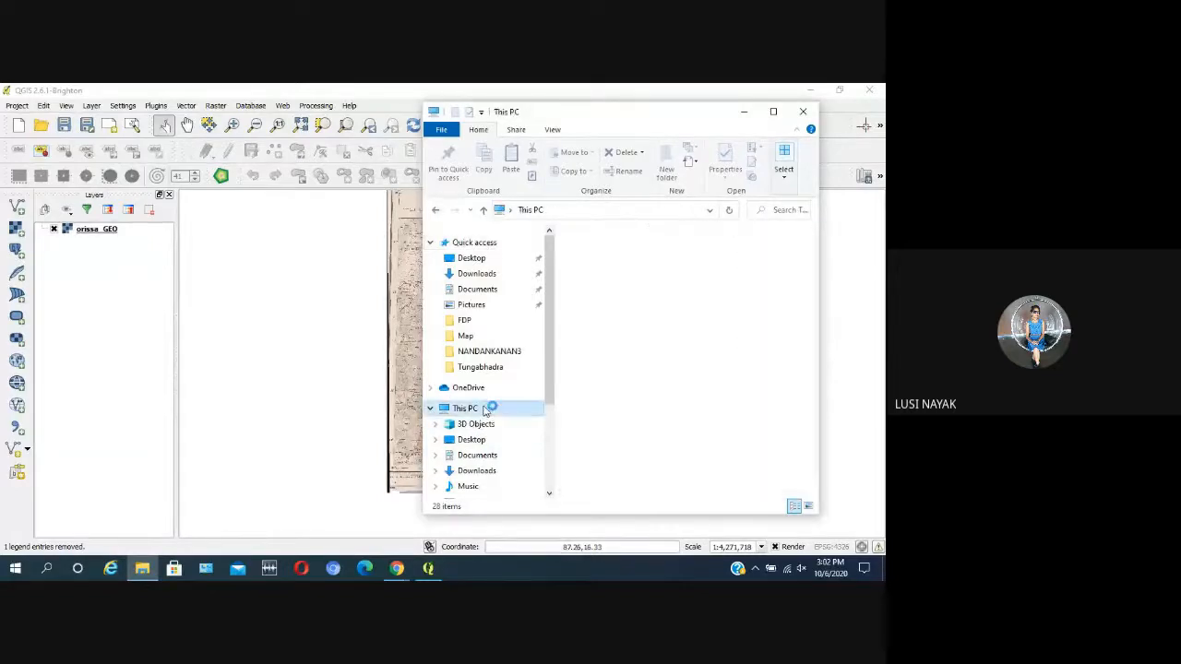
pyautogui.scroll(-5, 639, 316)
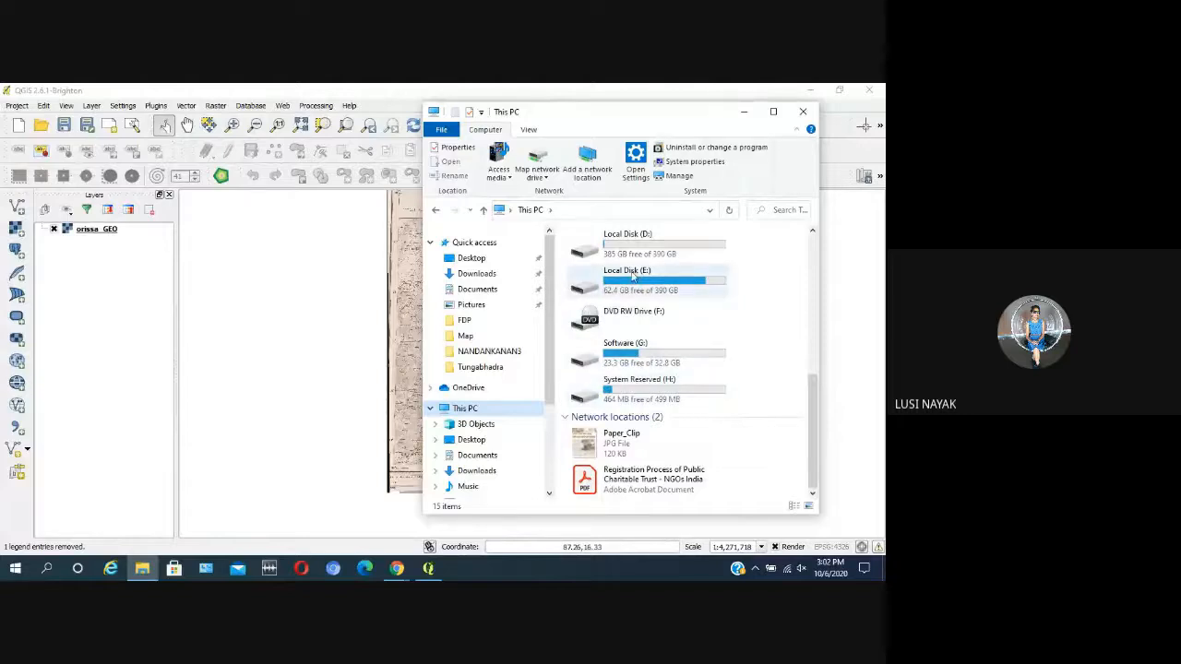
pyautogui.click(633, 242)
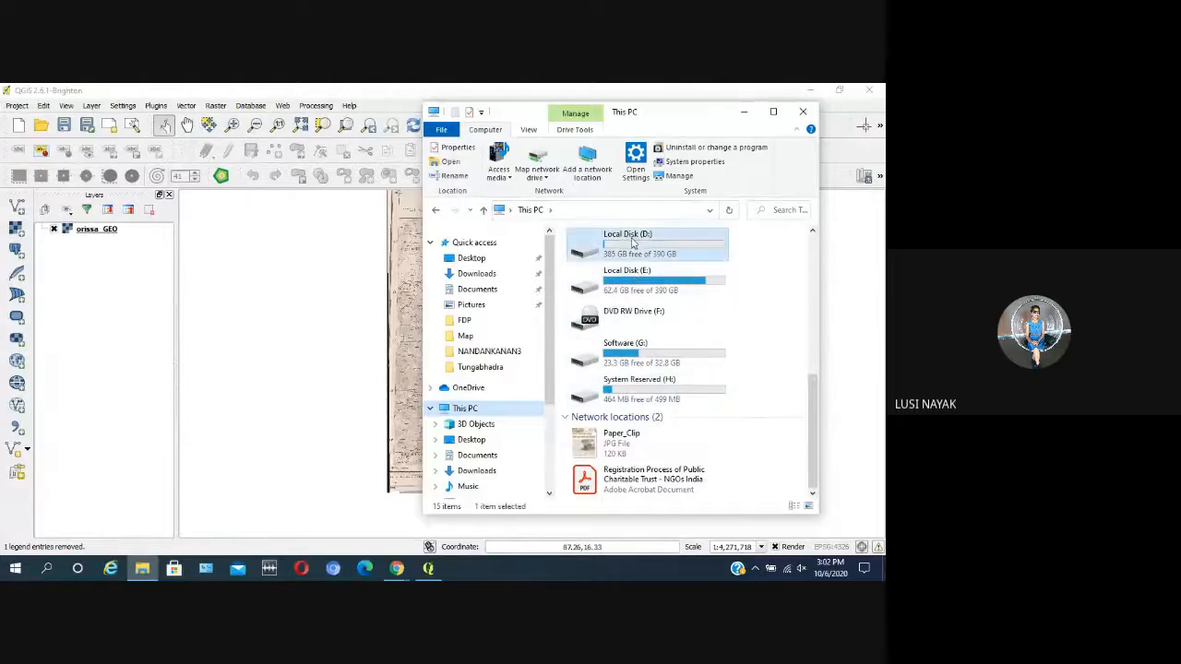
pyautogui.doubleClick(682, 242)
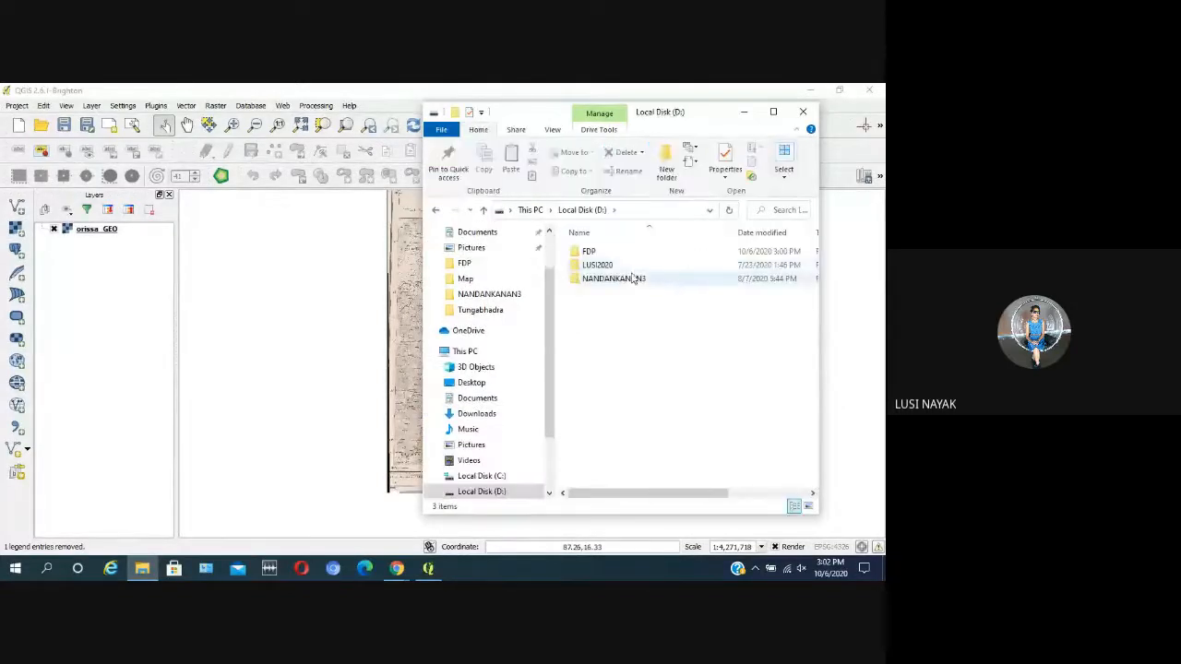
pyautogui.click(620, 256)
pyautogui.doubleClick(619, 257)
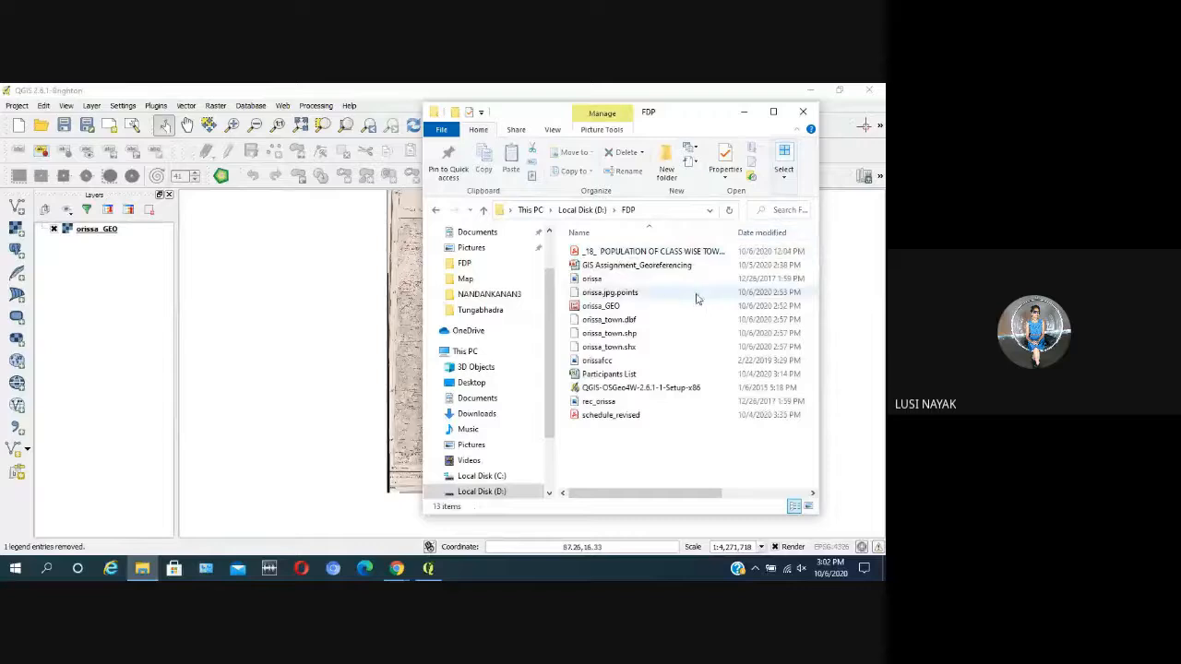
# Step: Delete orissa_town.dbf, orissa_town.shp and orissa_town.shx from the FDP folder and close File Explorer
pyautogui.click(615, 321)
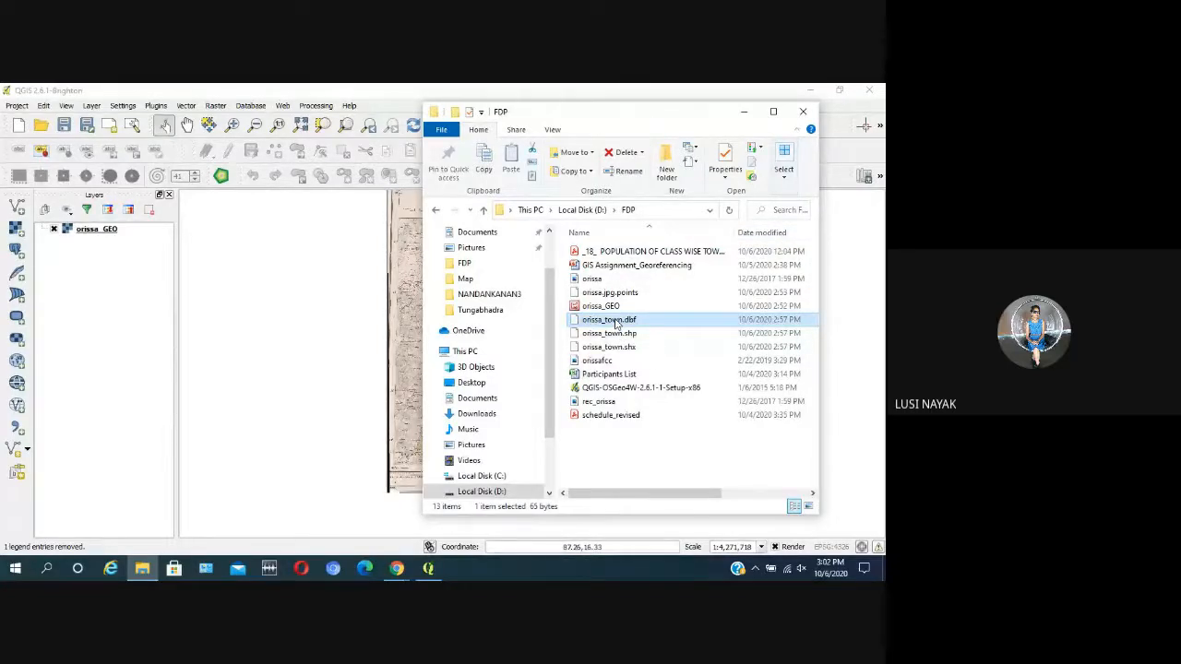
pyautogui.keyDown('shift'); pyautogui.click(618, 348); pyautogui.keyUp('shift')
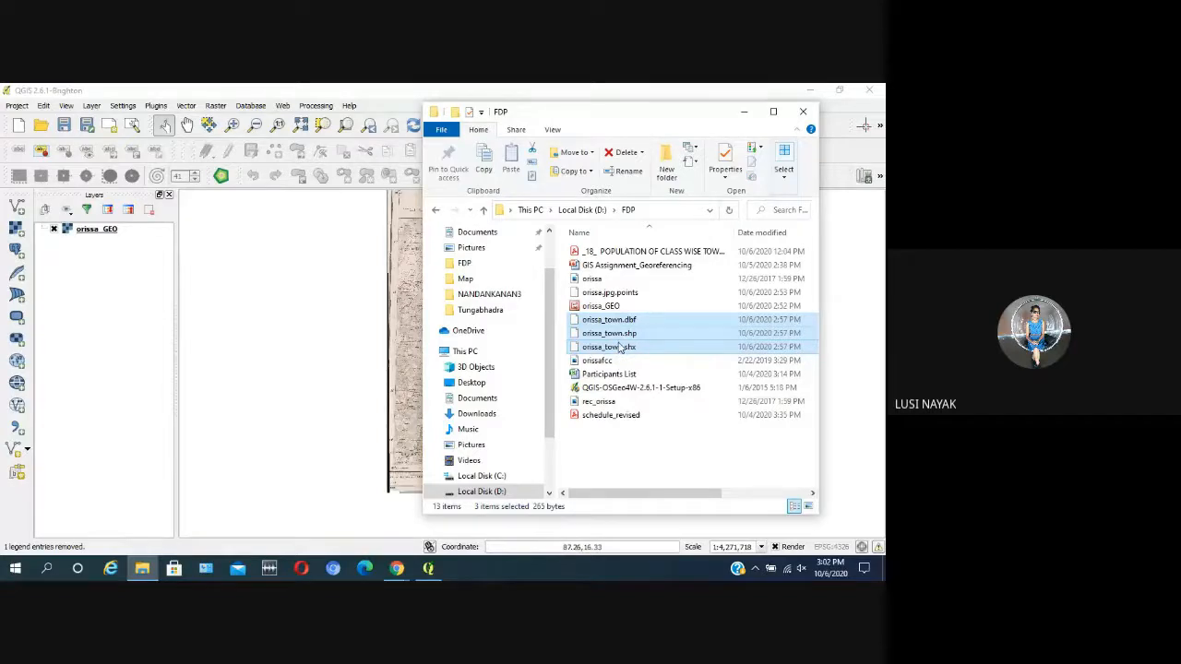
pyautogui.press('Delete')
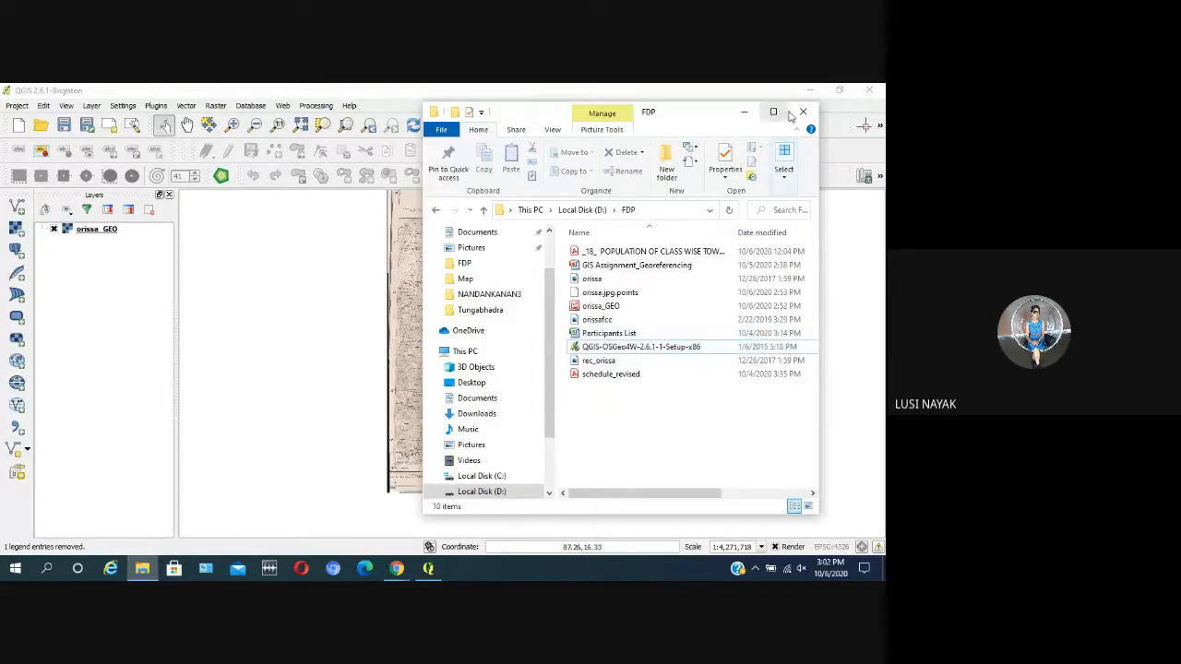
pyautogui.click(804, 112)
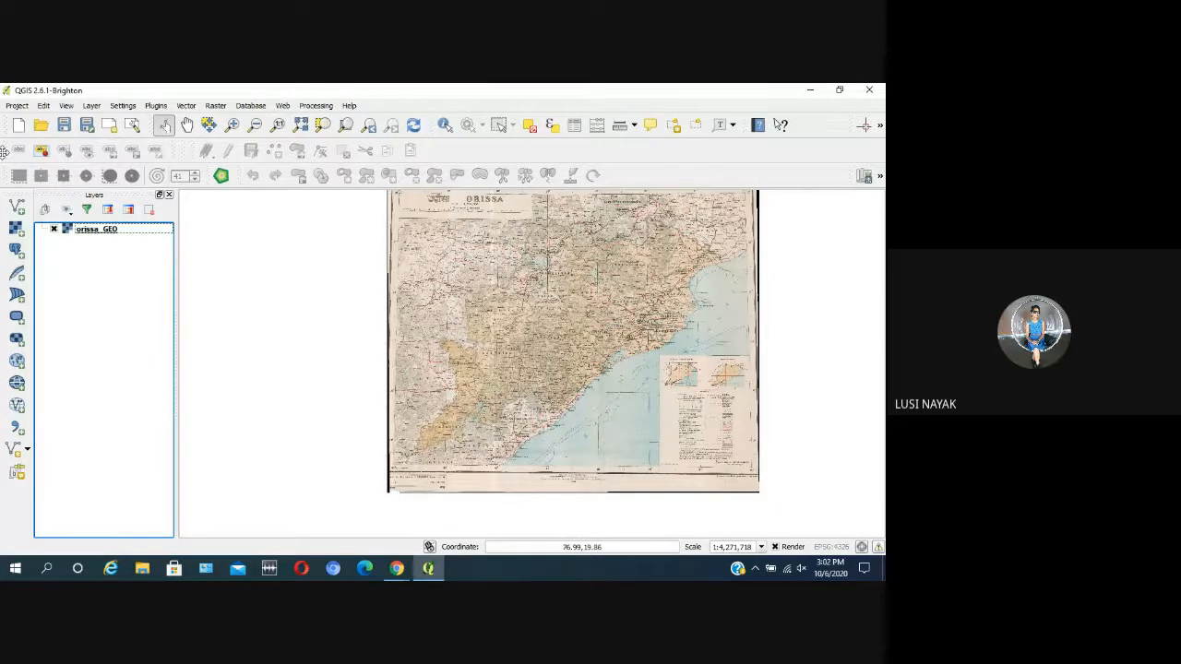
# Step: Create a new point shapefile layer in EPSG:4326 - WGS 84 and save it as orissa_town in the FDP folder
pyautogui.click(92, 106)
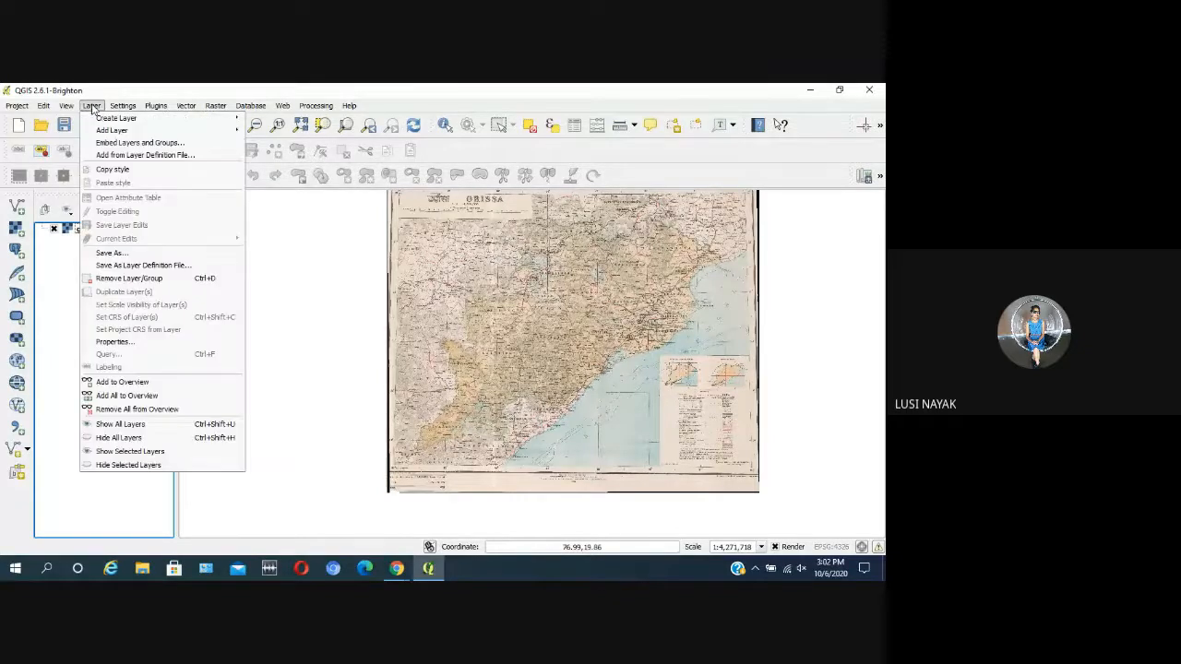
pyautogui.moveTo(96, 119)
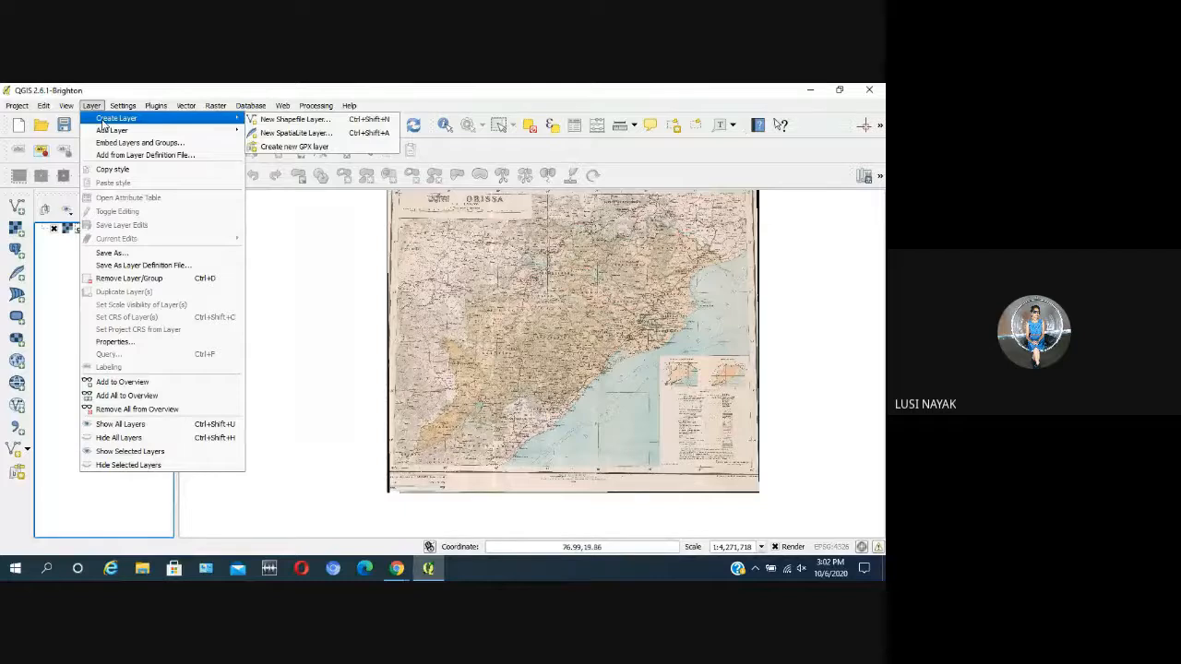
pyautogui.click(292, 121)
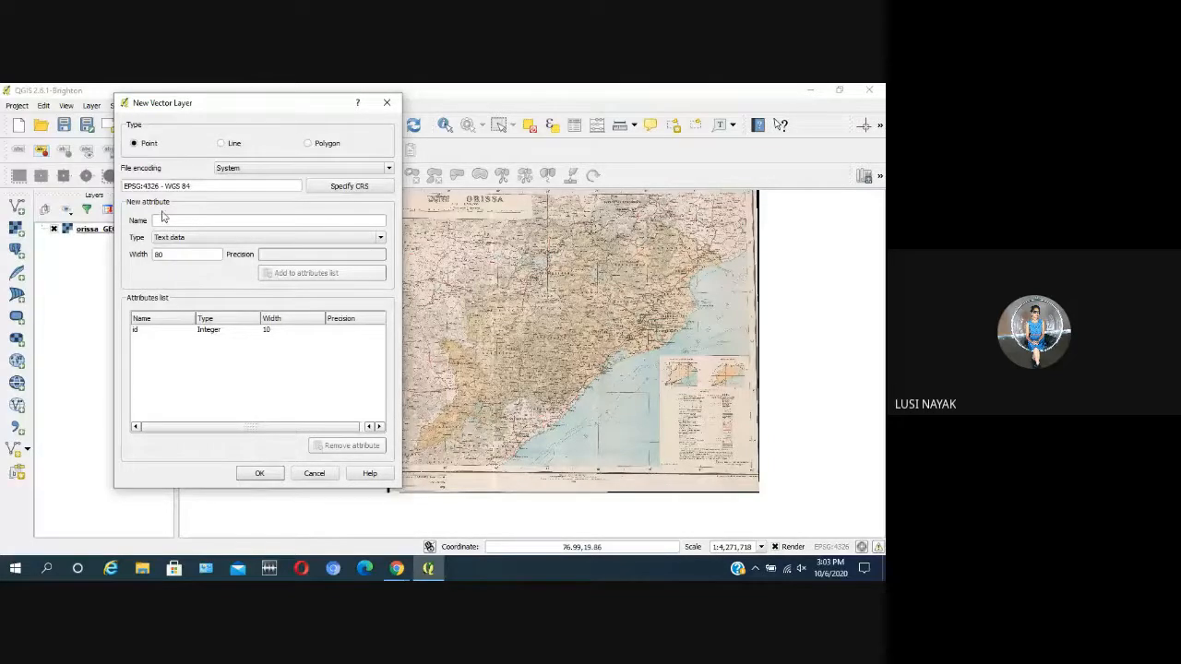
pyautogui.click(260, 474)
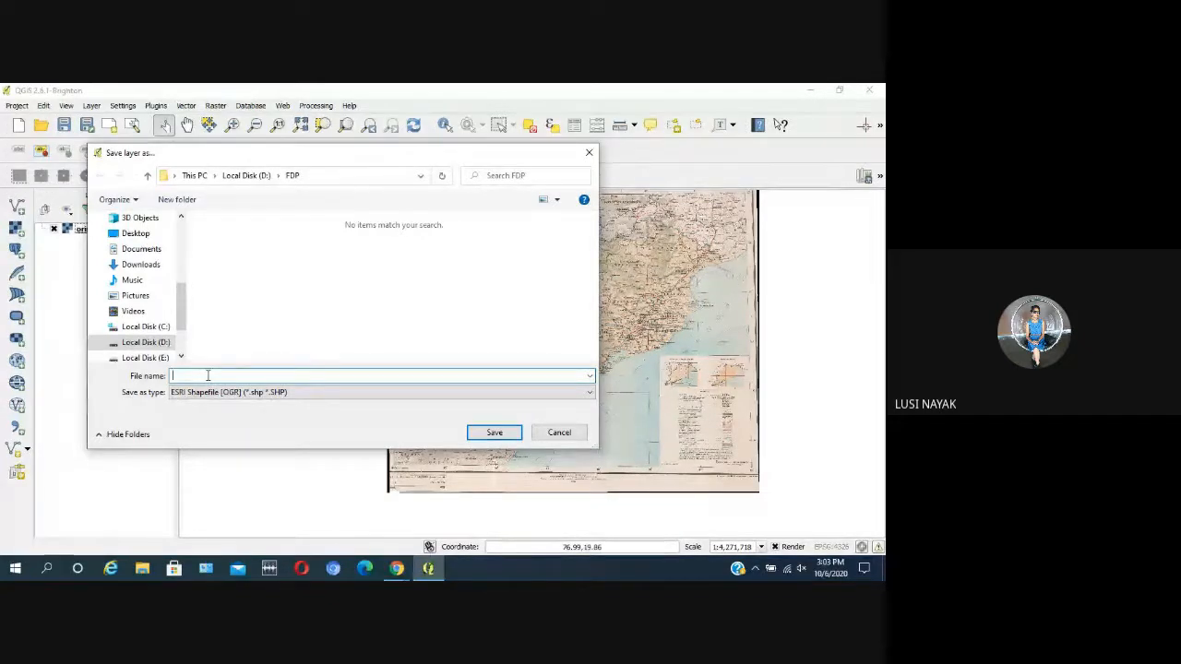
pyautogui.write('or')
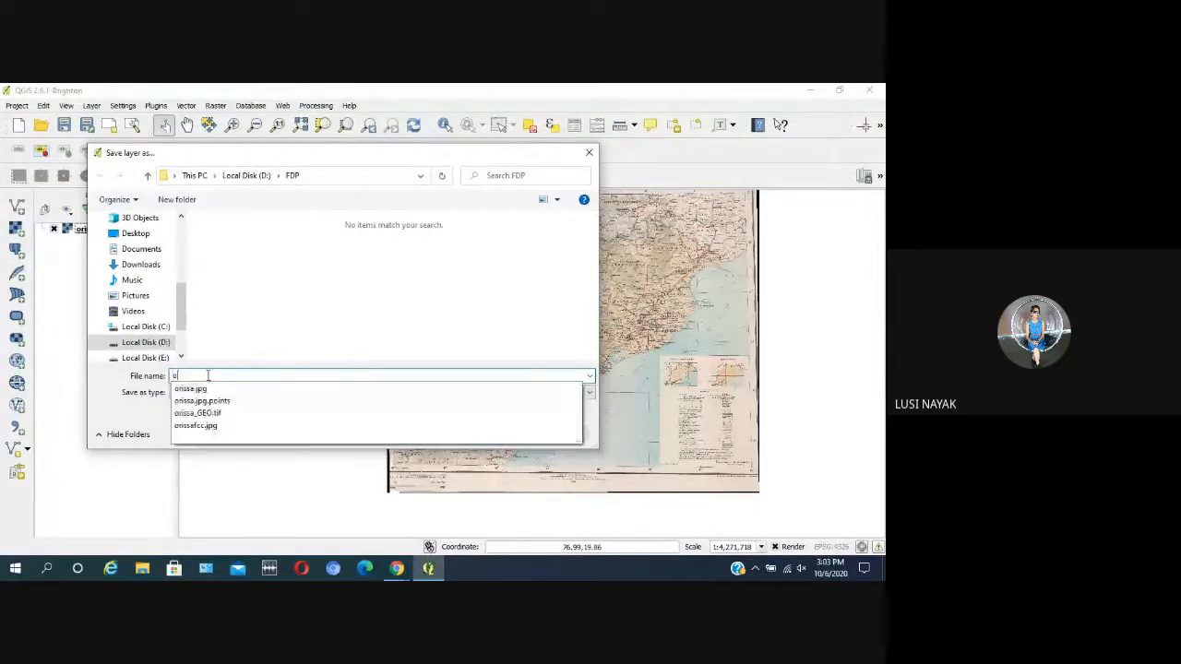
pyautogui.write('issa')
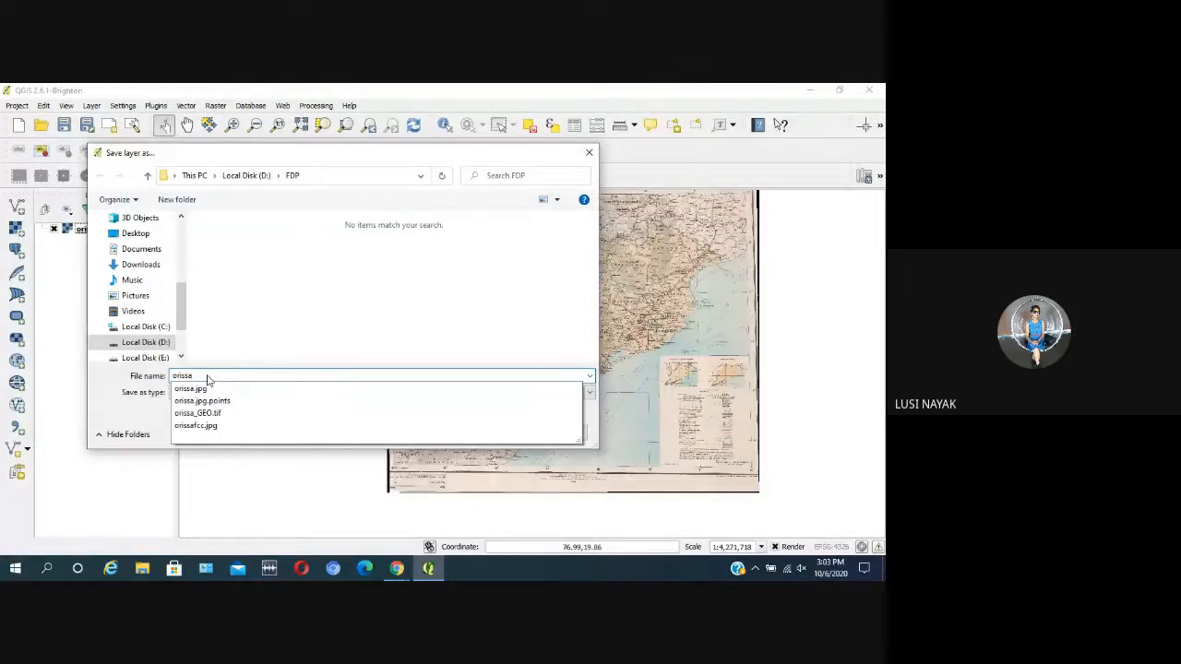
pyautogui.write('_town')
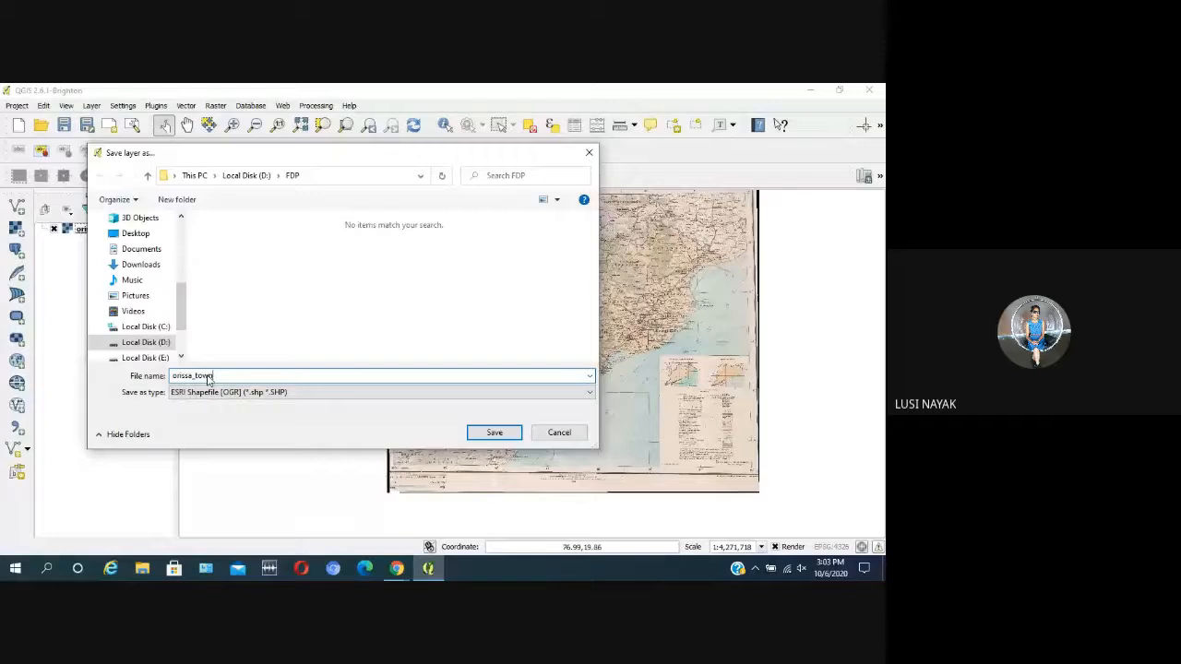
pyautogui.click(495, 434)
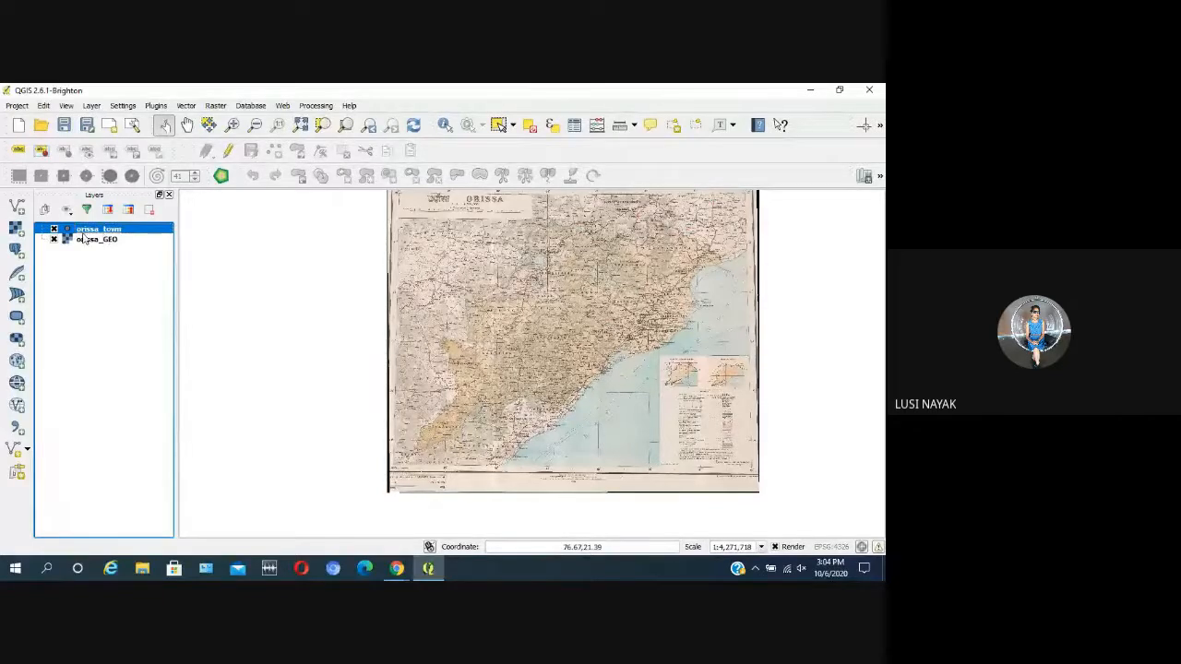
pyautogui.click(184, 107)
pyautogui.moveTo(91, 105)
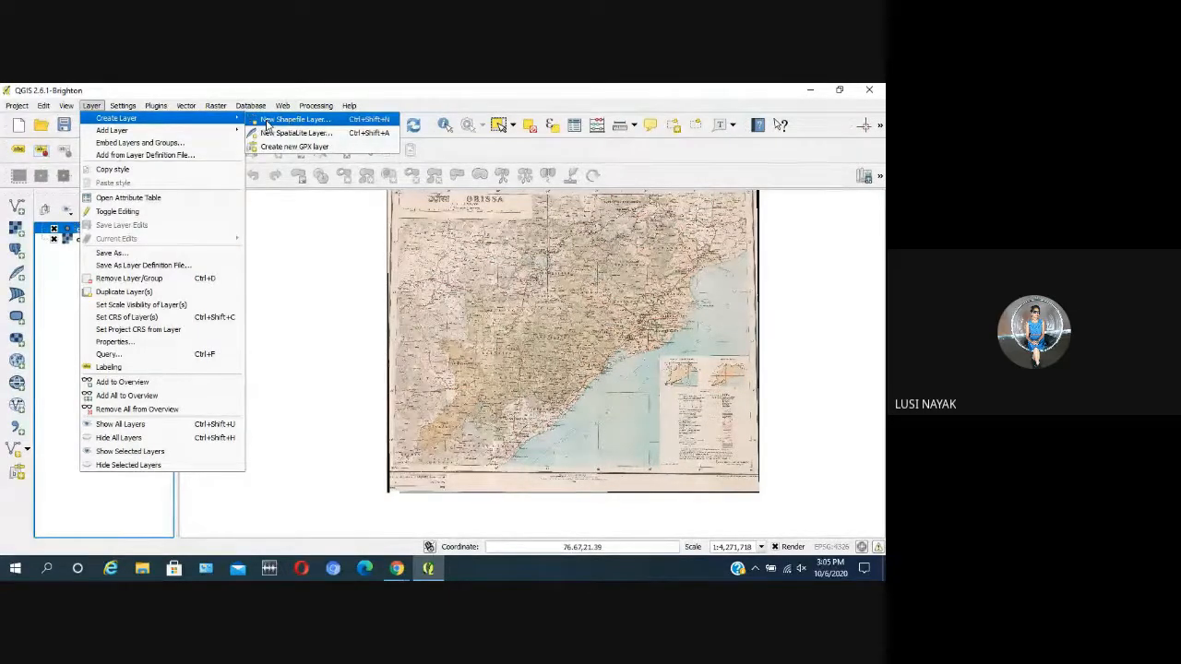
pyautogui.click(266, 123)
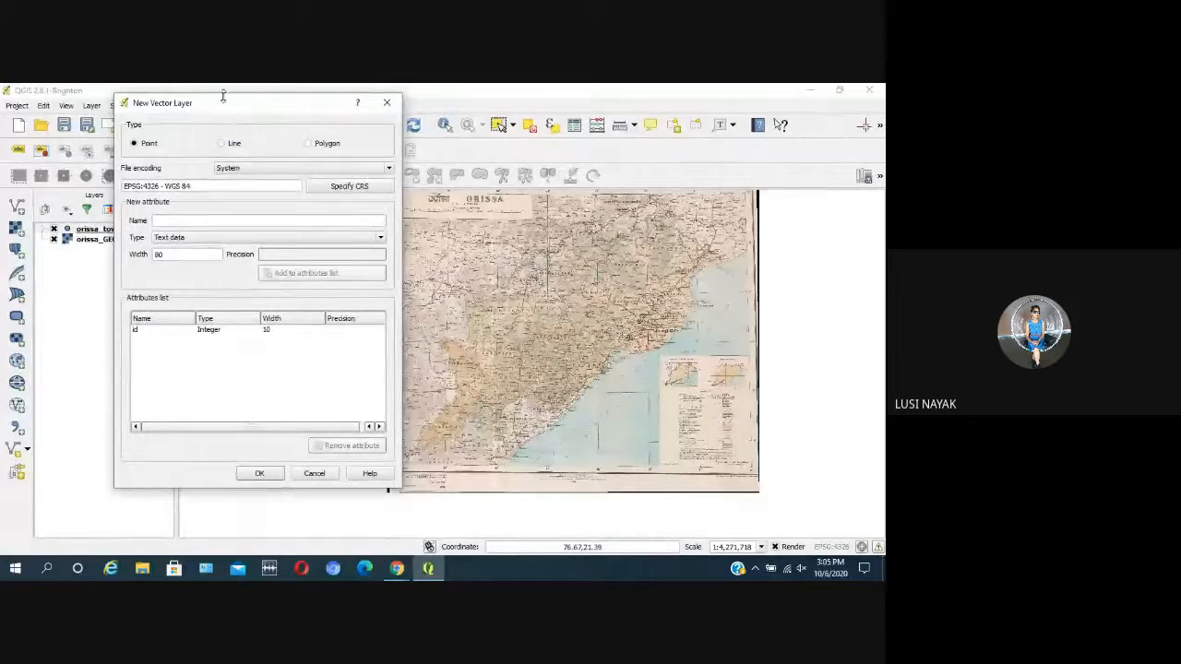
pyautogui.moveTo(222, 108); pyautogui.dragTo(277, 112)
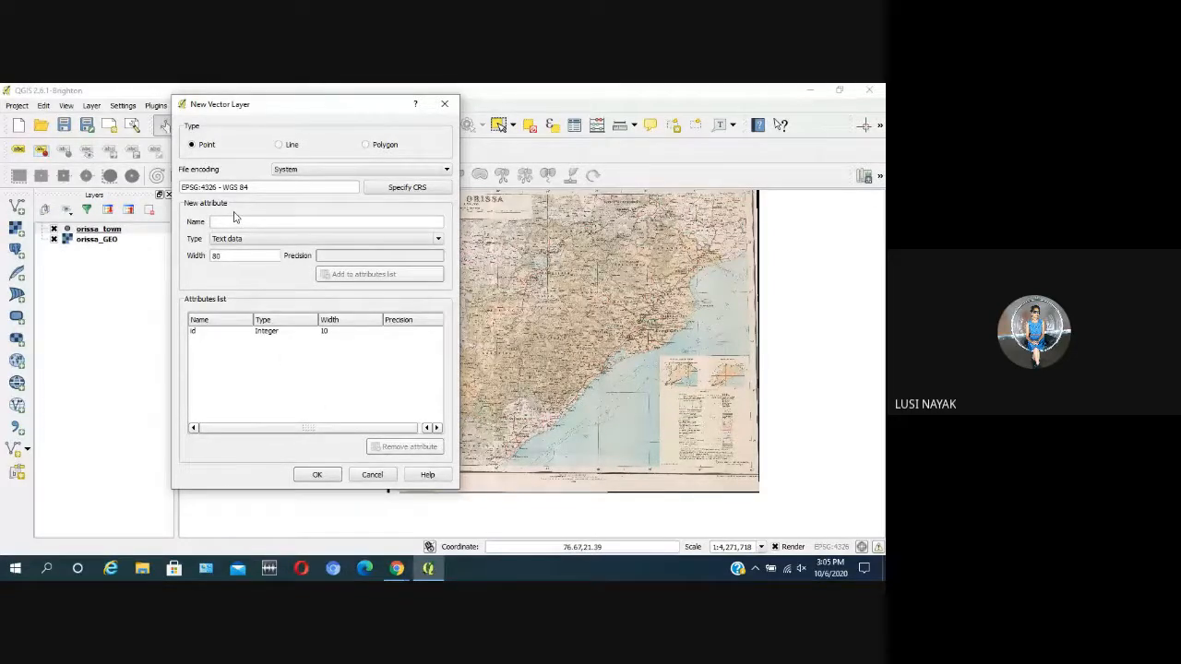
pyautogui.click(318, 474)
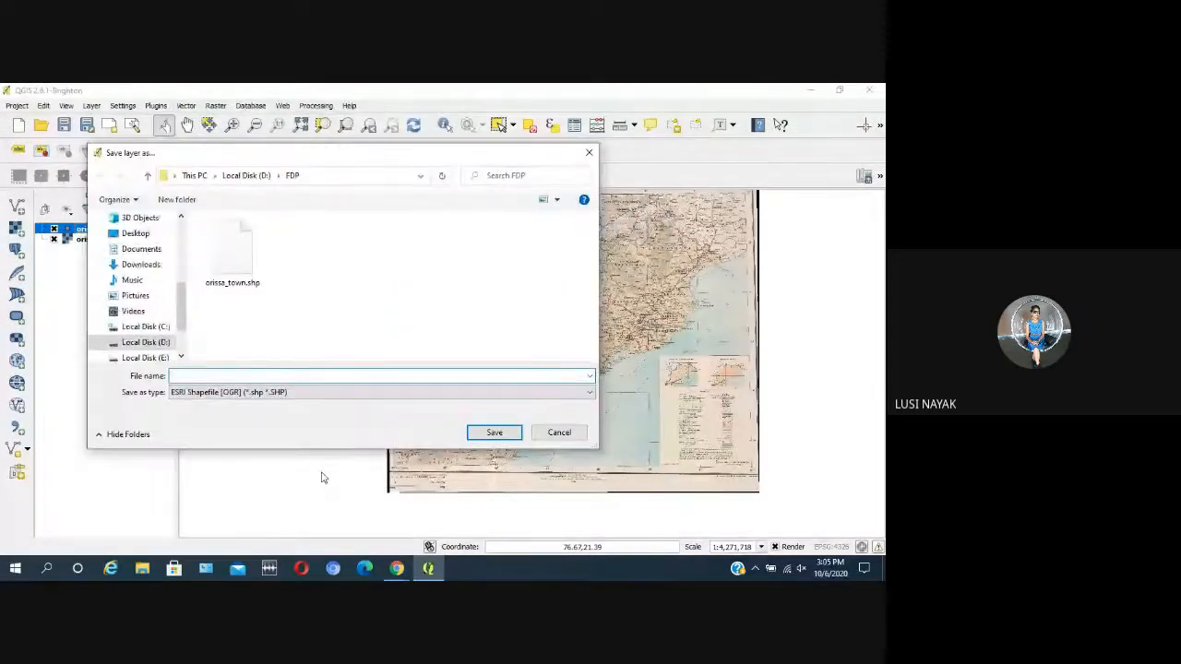
pyautogui.click(558, 432)
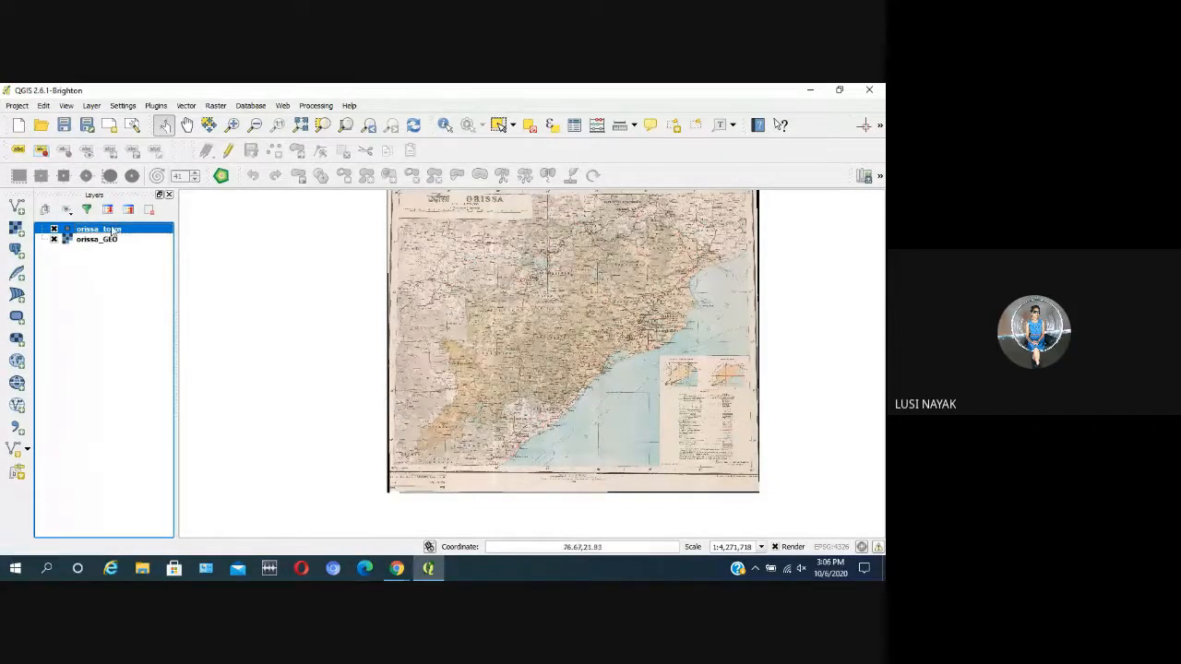
pyautogui.click(67, 106)
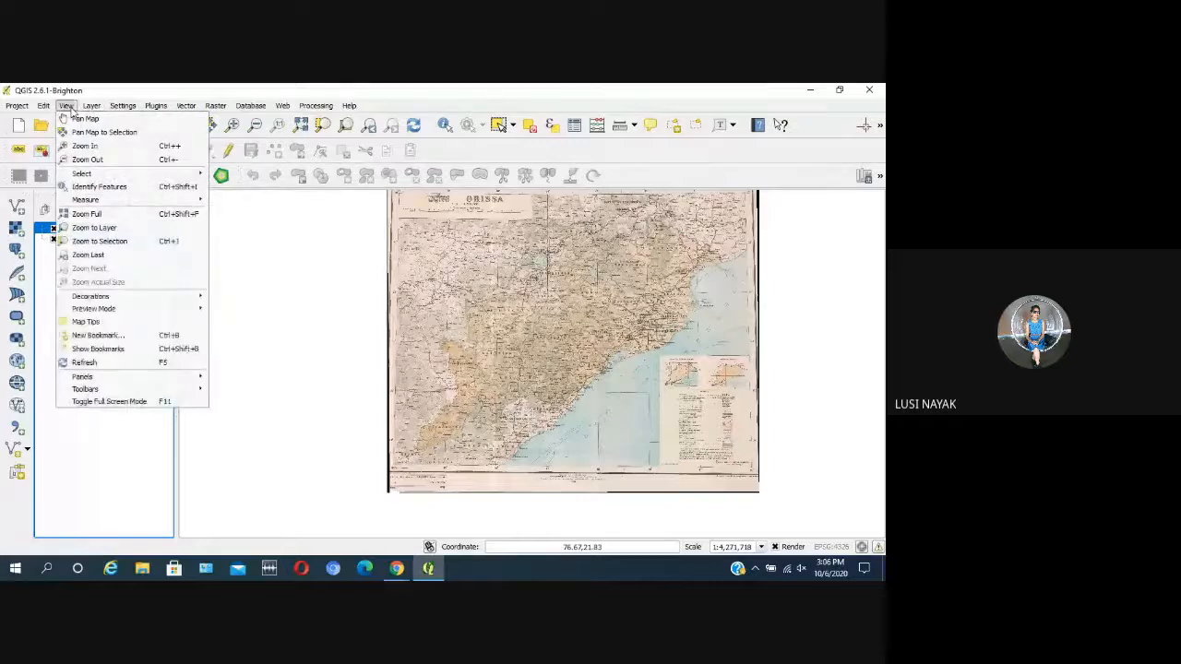
pyautogui.moveTo(91, 106)
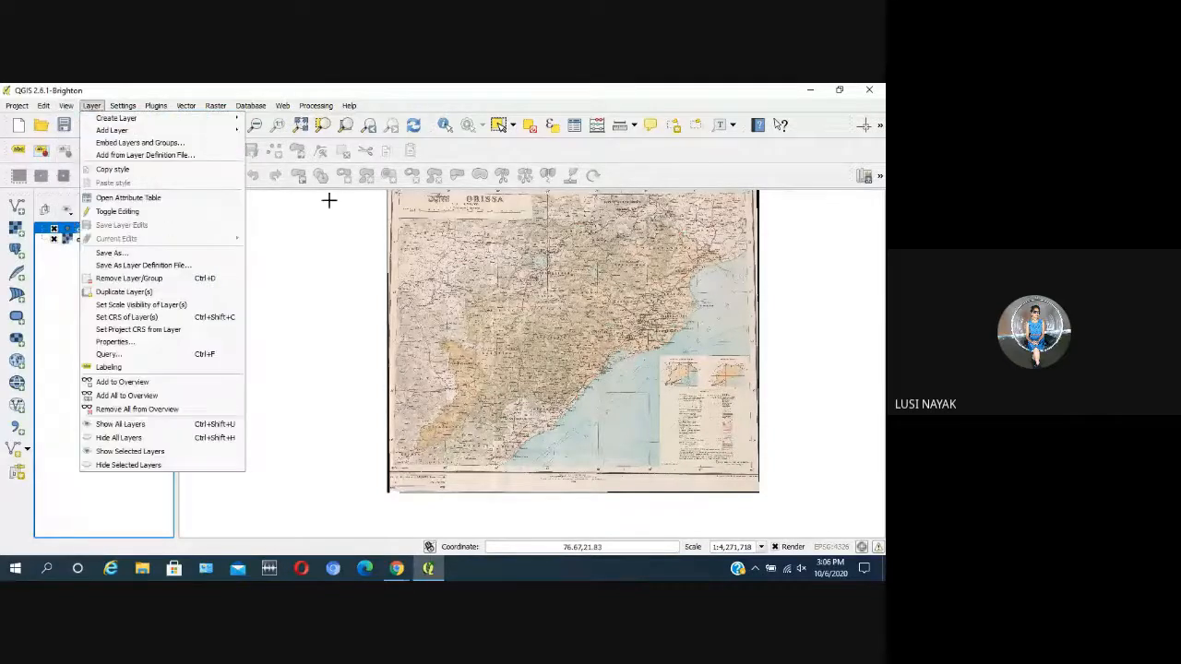
pyautogui.click(398, 237)
pyautogui.scroll(-1, 328, 258)
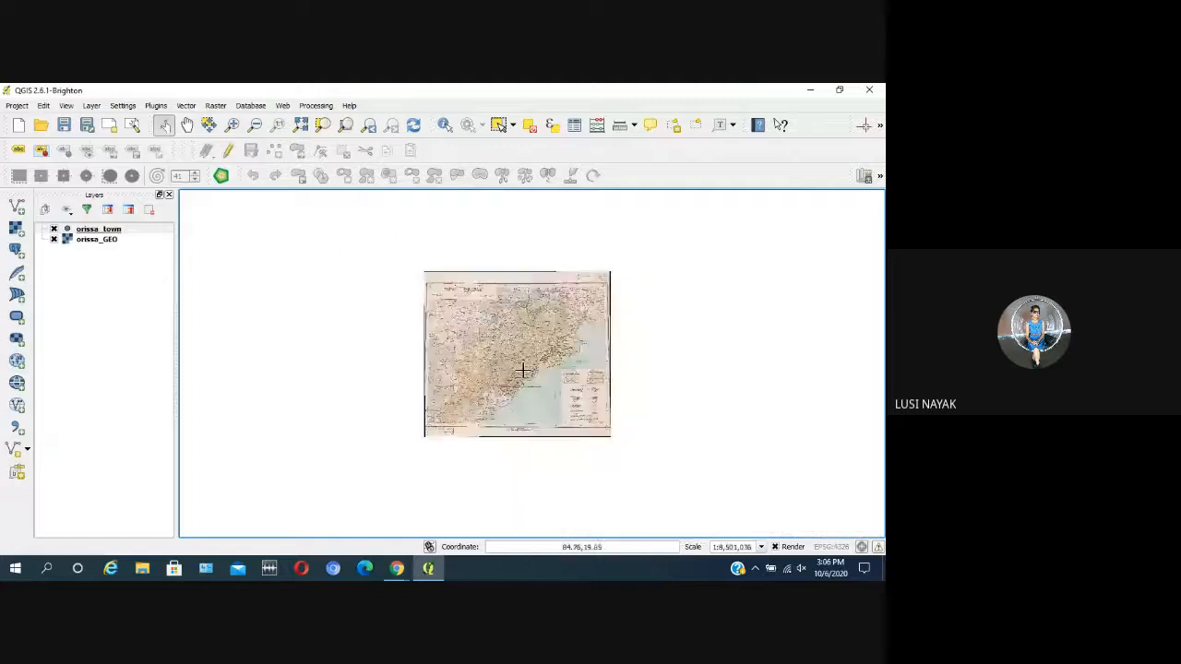
pyautogui.scroll(1, 523, 368)
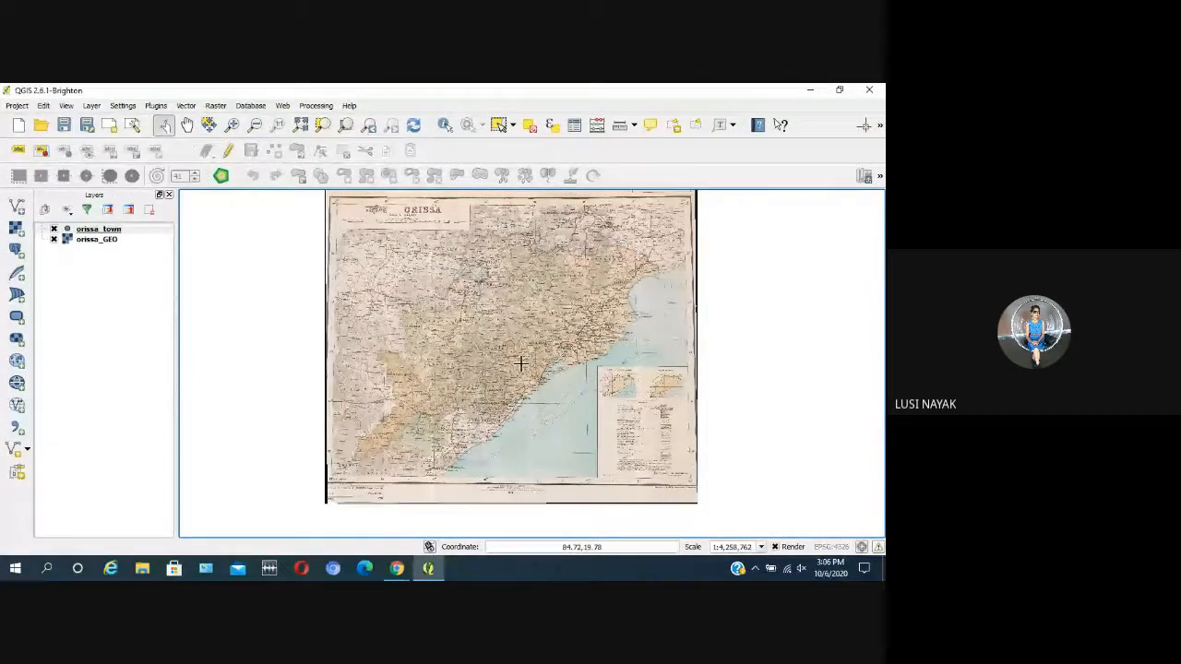
pyautogui.click(66, 106)
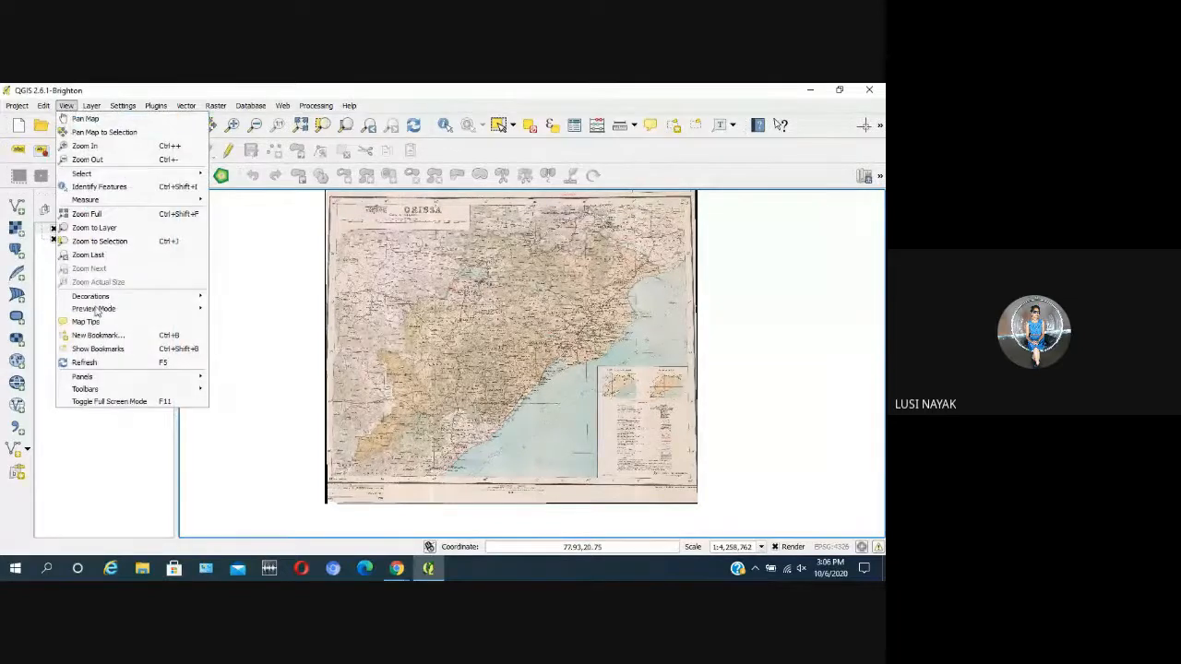
pyautogui.moveTo(124, 395)
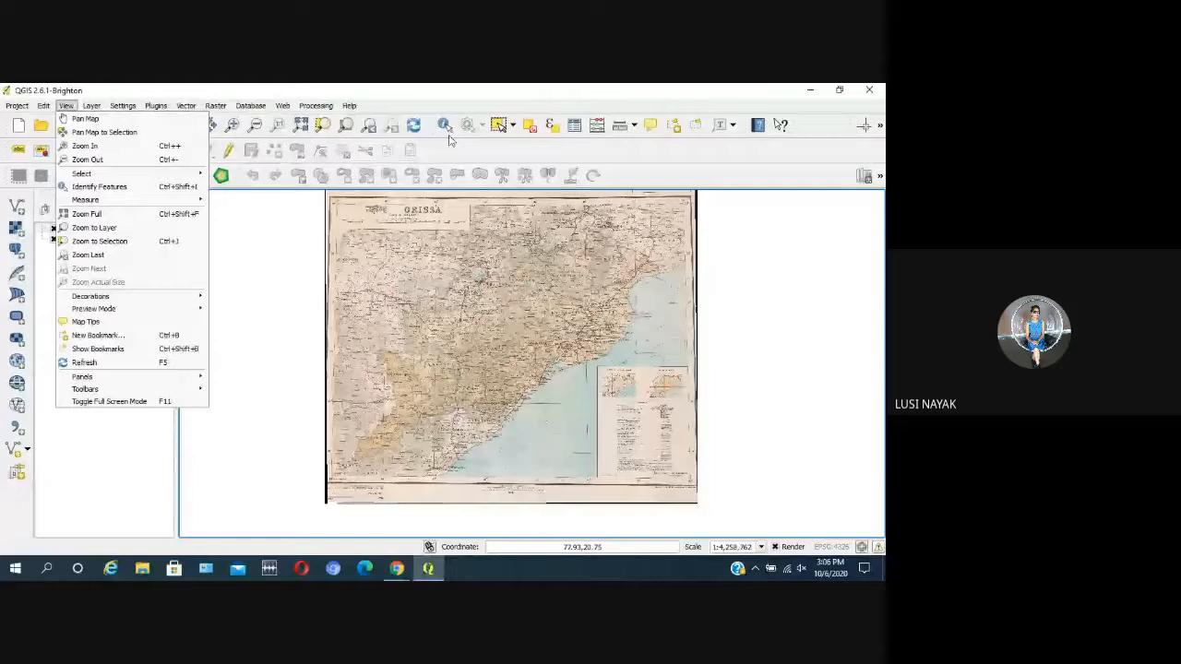
# Step: Open the attribute table of the orissa_town layer to check its fields, and close it
pyautogui.click(574, 126)
pyautogui.click(573, 127)
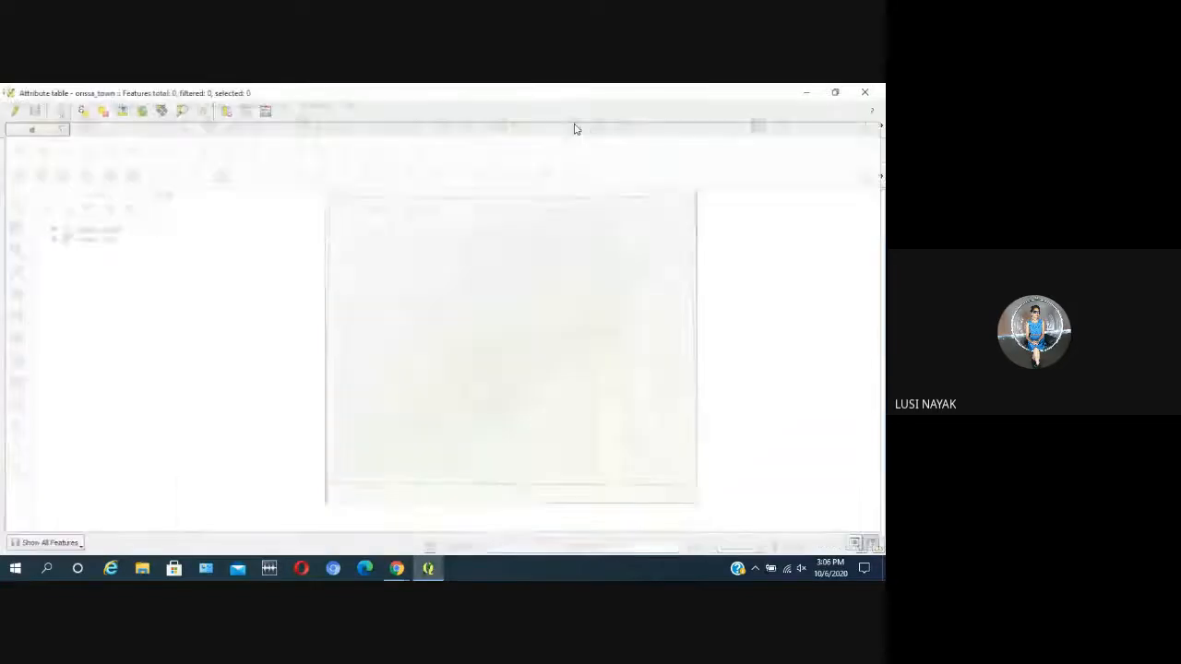
pyautogui.click(868, 92)
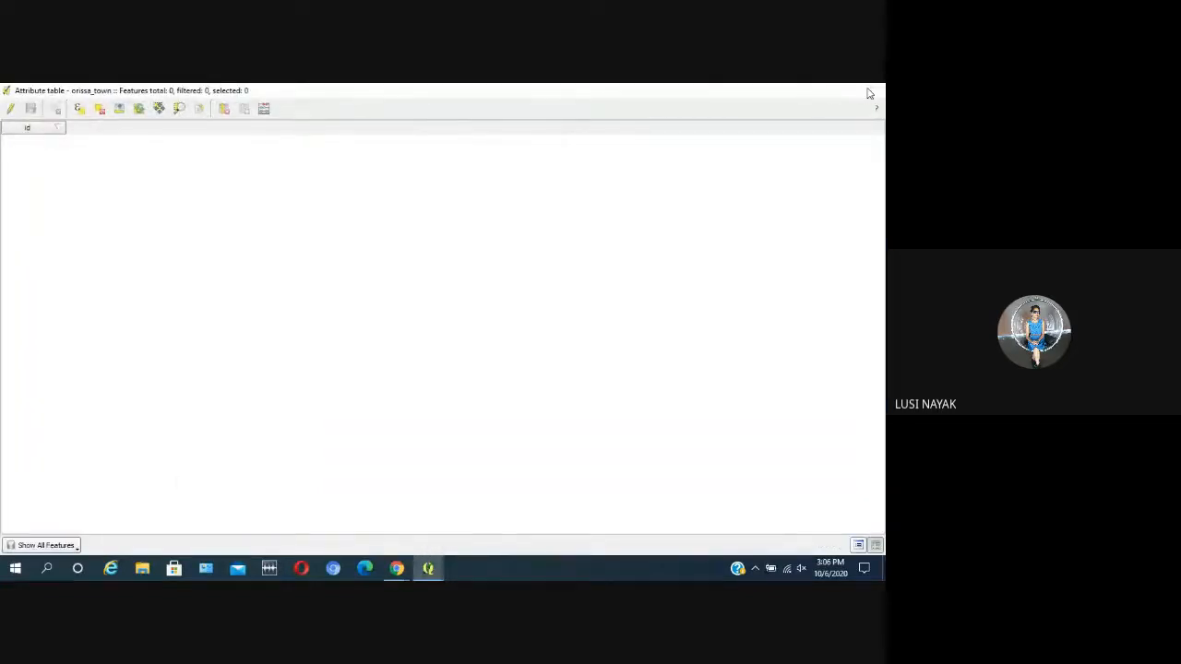
# Step: Bring up the orissa_town layer's attribute table again to review its id column, and close it
pyautogui.click(145, 233)
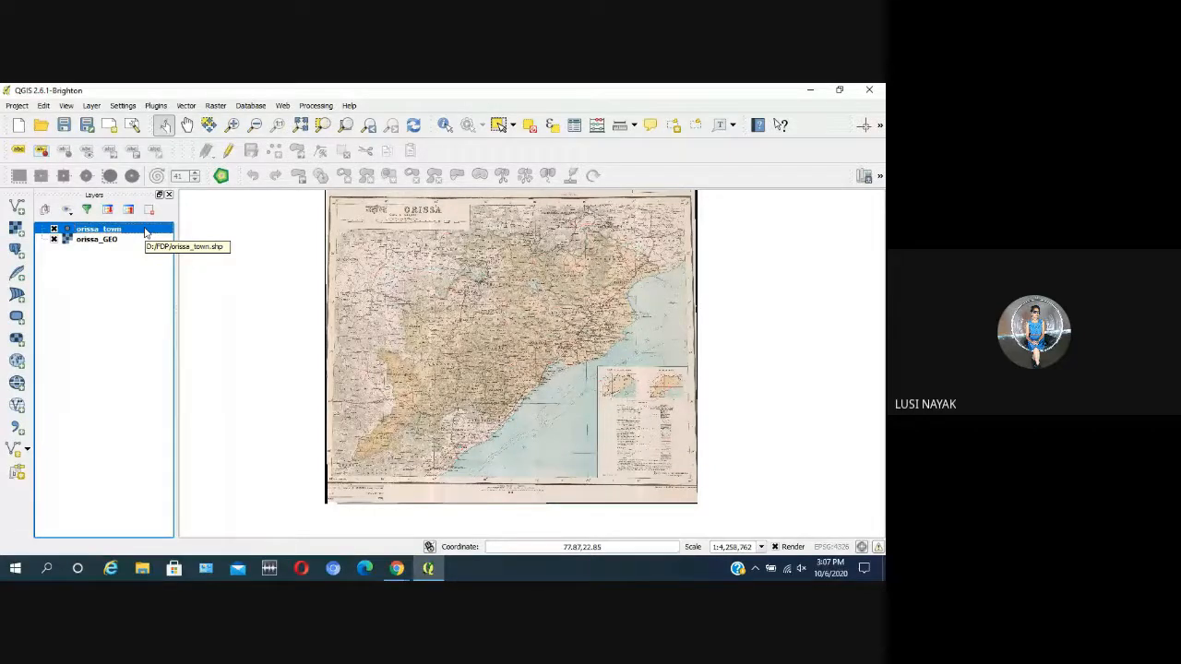
pyautogui.rightClick(145, 233)
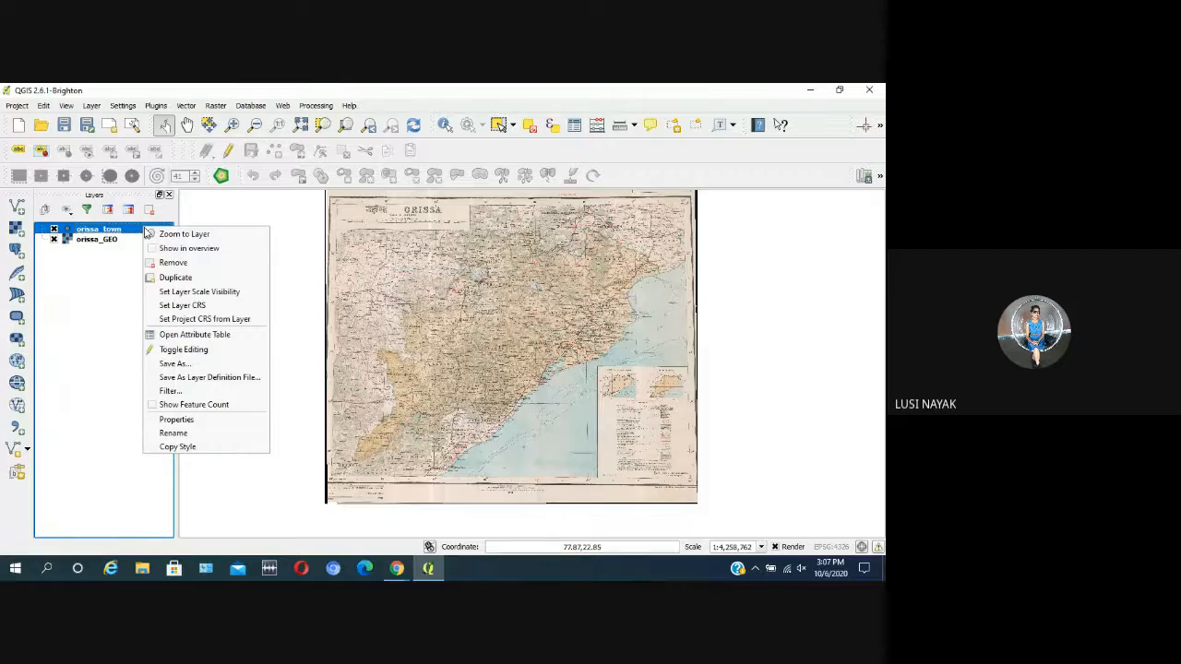
pyautogui.click(220, 341)
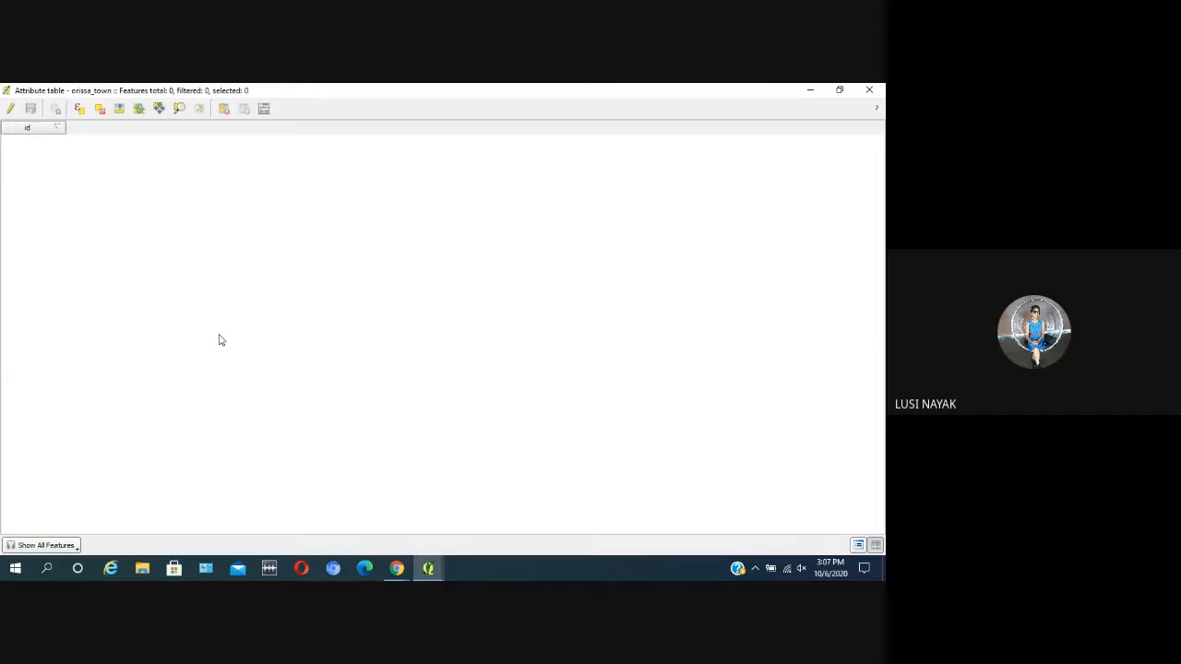
pyautogui.click(869, 90)
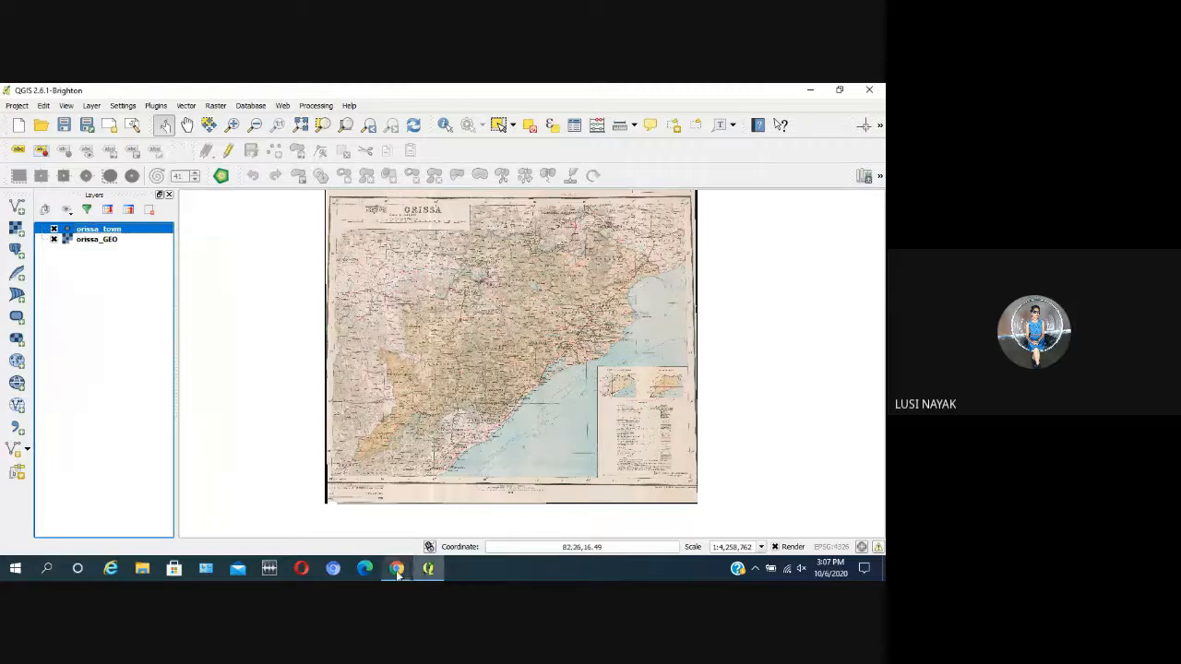
# Step: Make the orissa_town layer editable and add a town point at Bhubaneshwar, leaving its id empty
pyautogui.moveTo(398, 569)
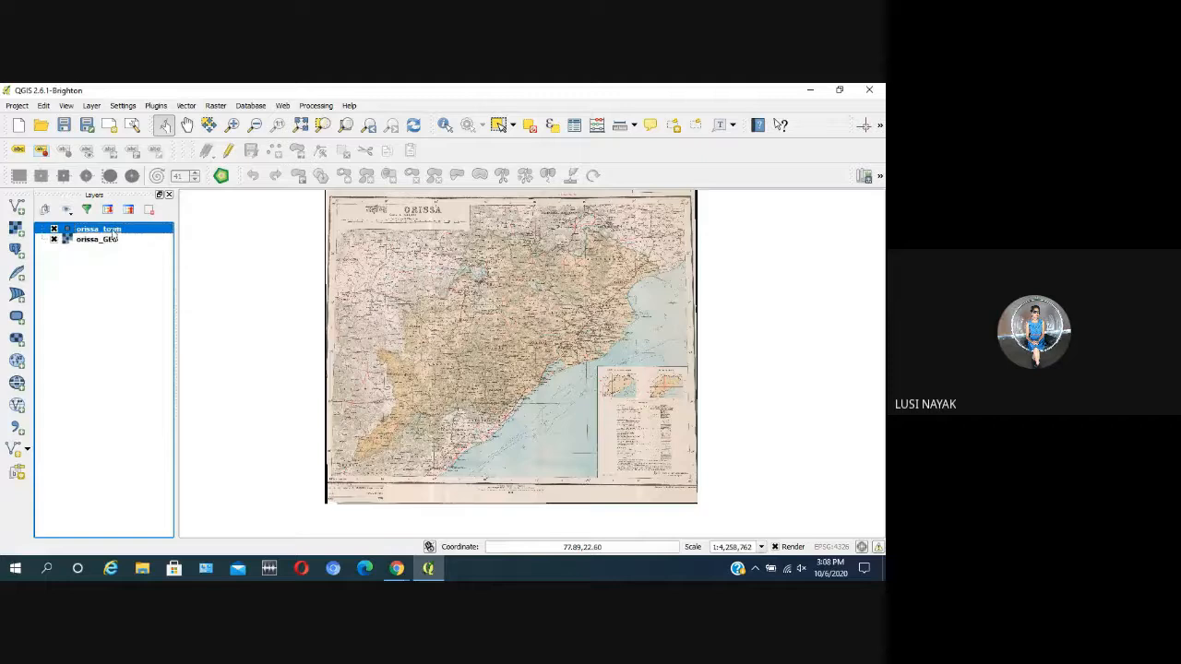
pyautogui.click(230, 151)
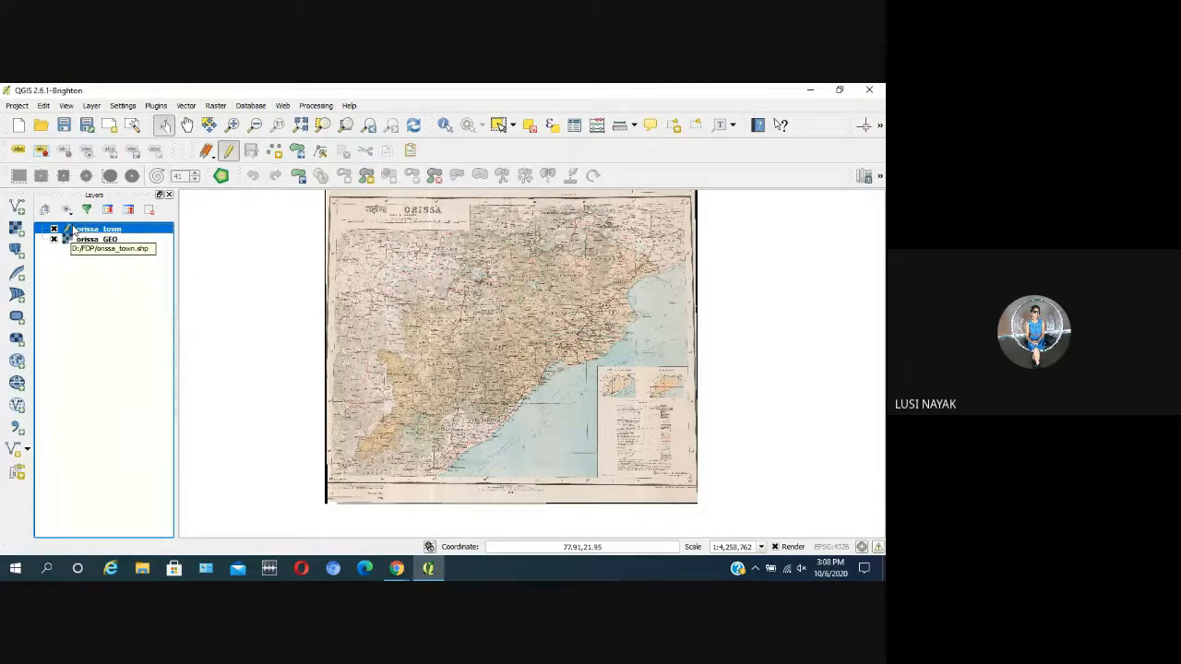
pyautogui.click(273, 153)
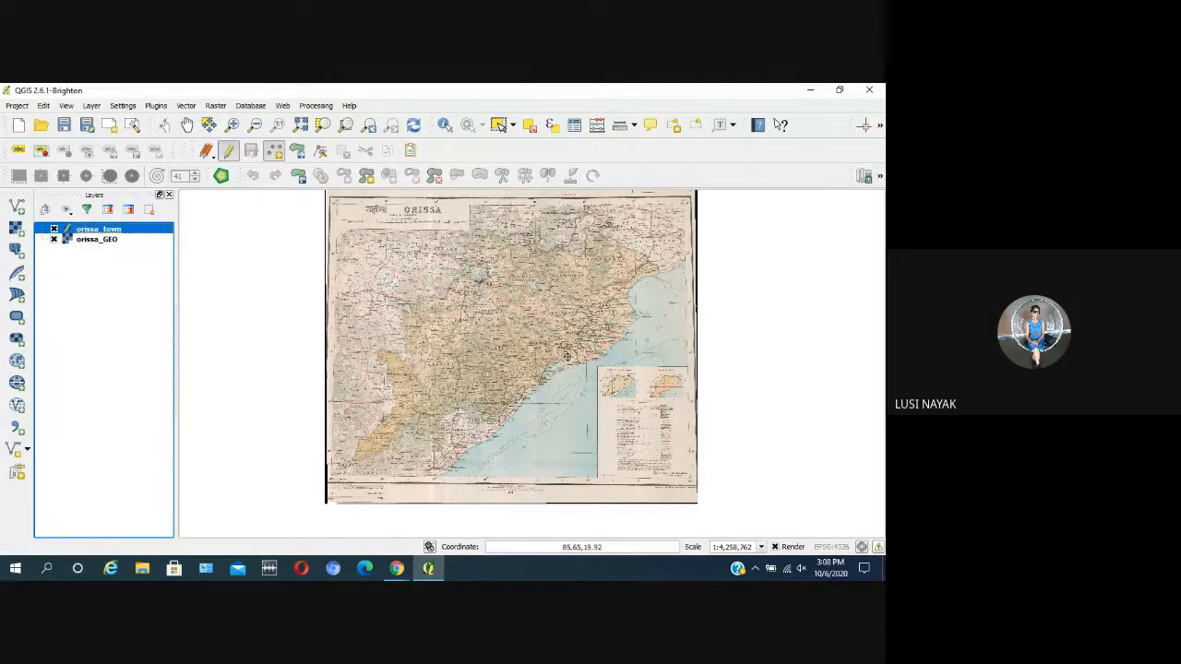
pyautogui.scroll(2, 566, 357)
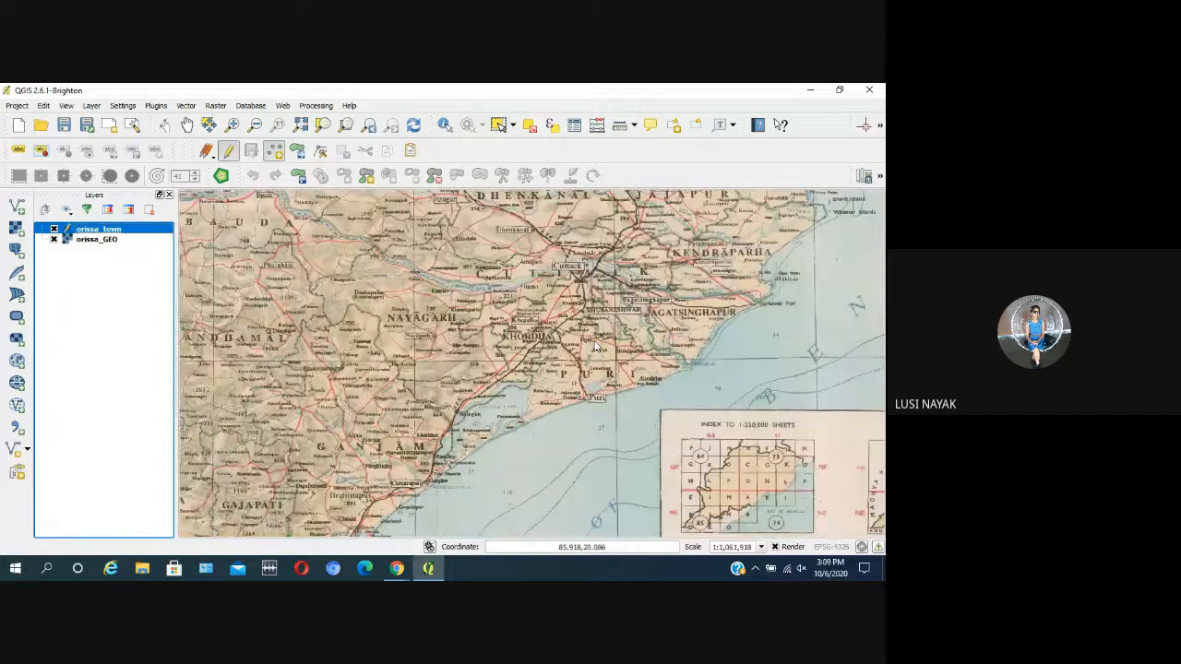
pyautogui.scroll(1, 683, 298)
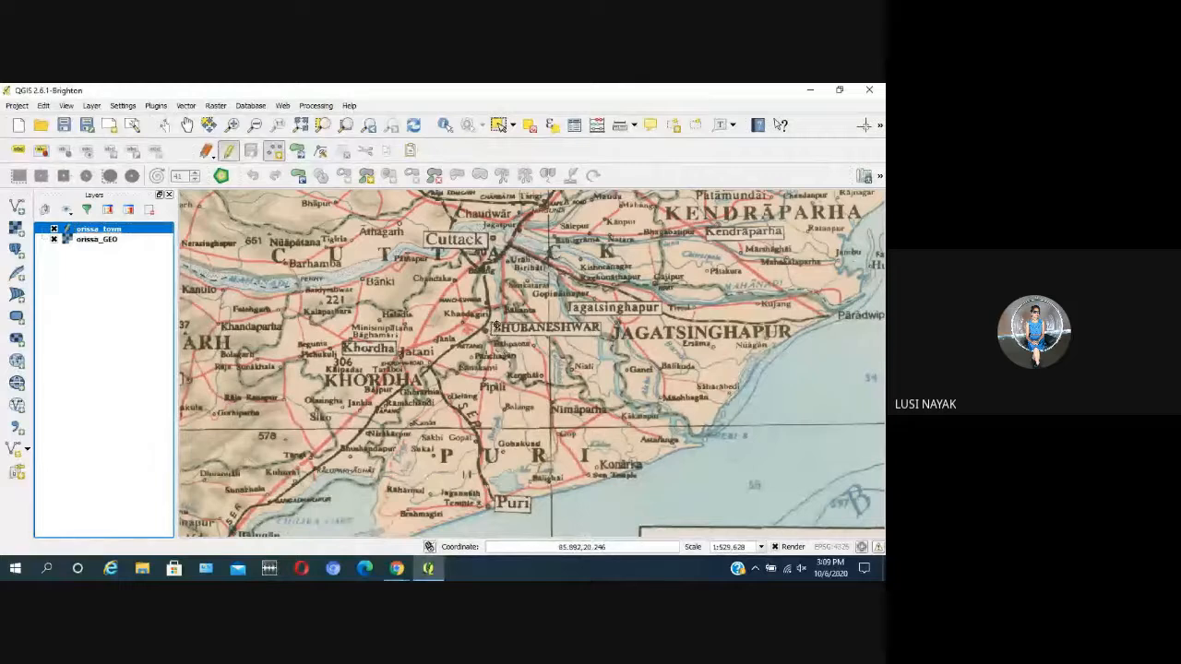
pyautogui.scroll(1, 506, 321)
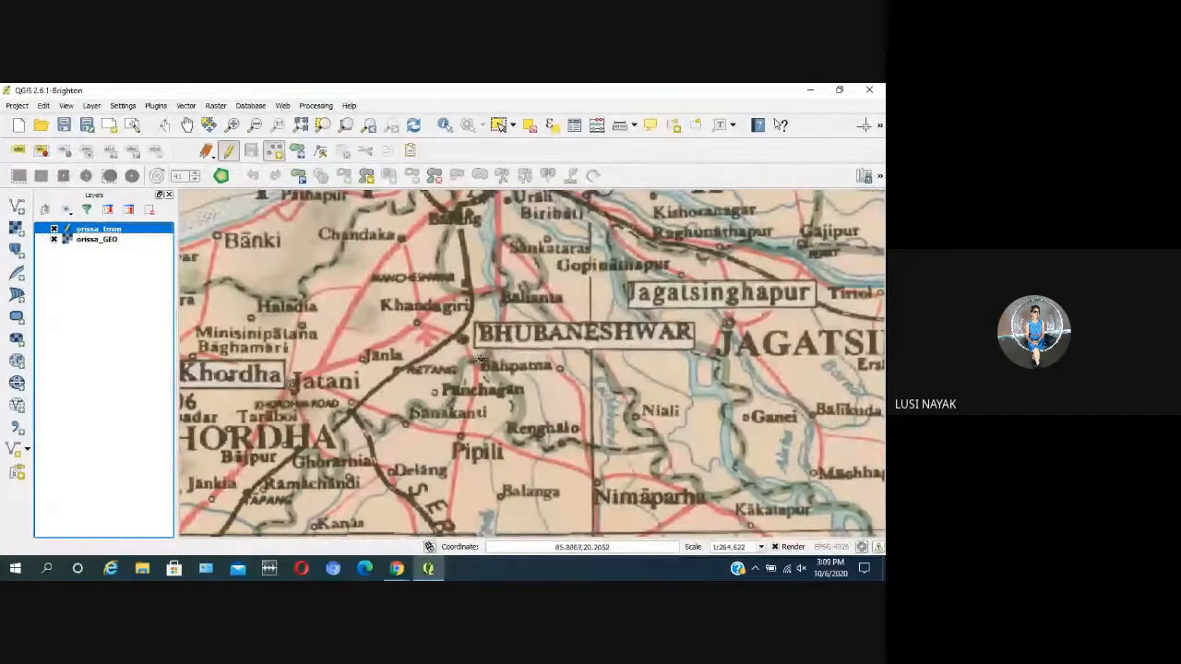
pyautogui.scroll(-1, 483, 359)
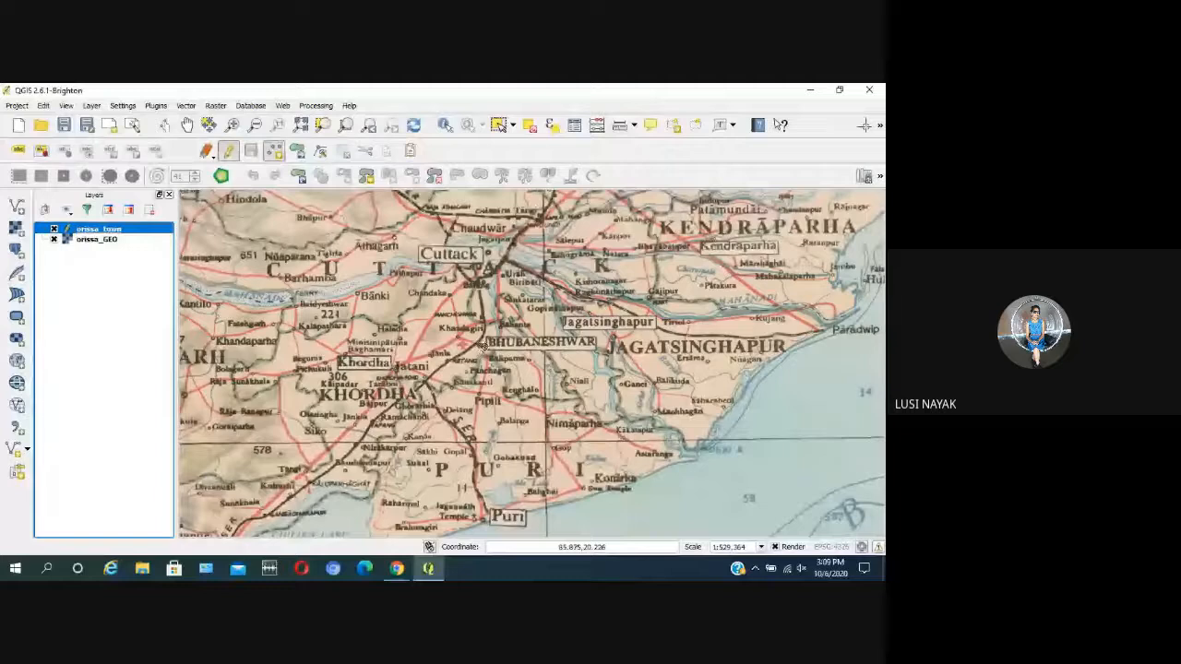
pyautogui.click(481, 346)
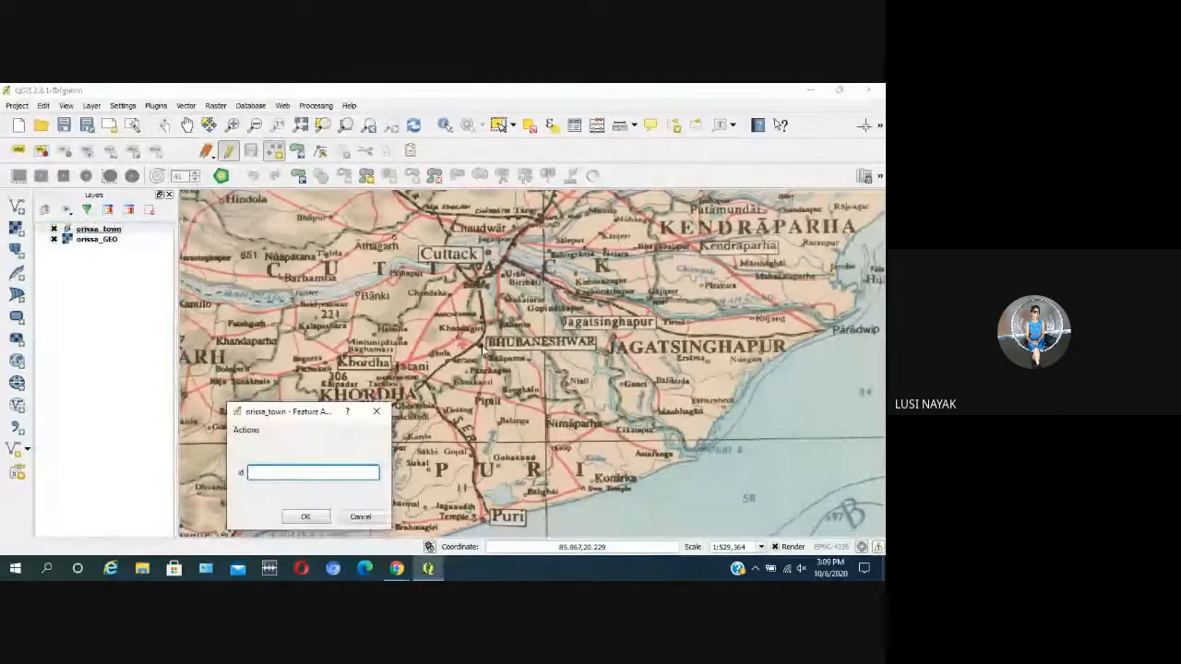
pyautogui.click(305, 518)
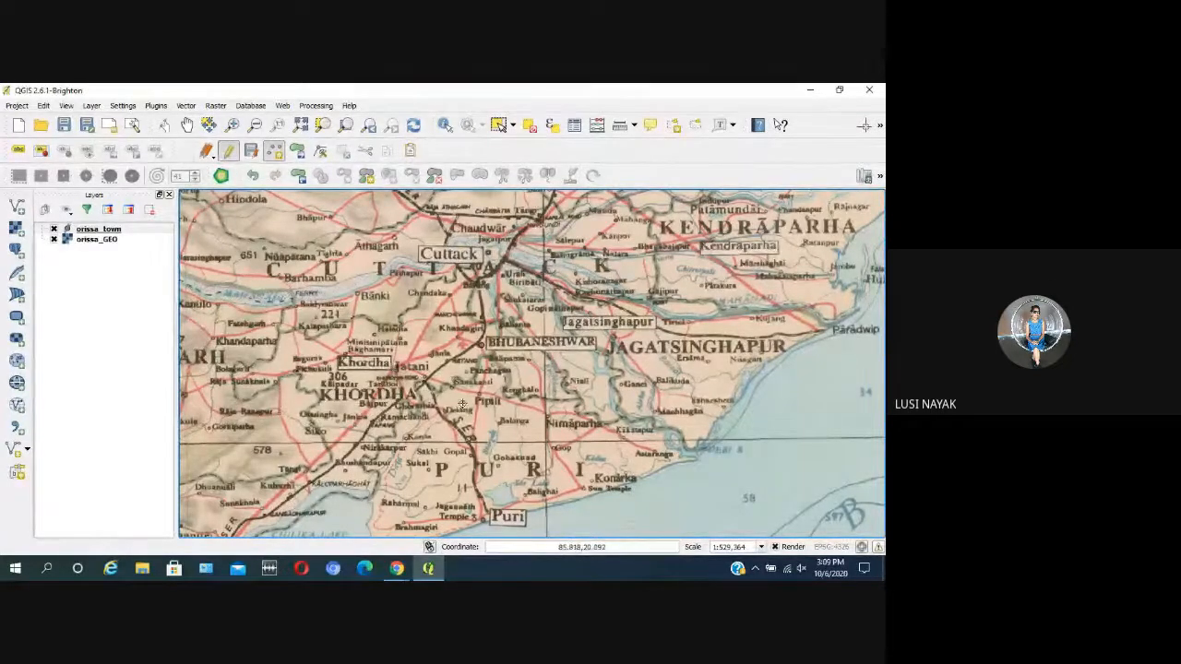
# Step: Change the orissa_town point style to a red marker, increase its size by three increments, and apply it
pyautogui.click(141, 229)
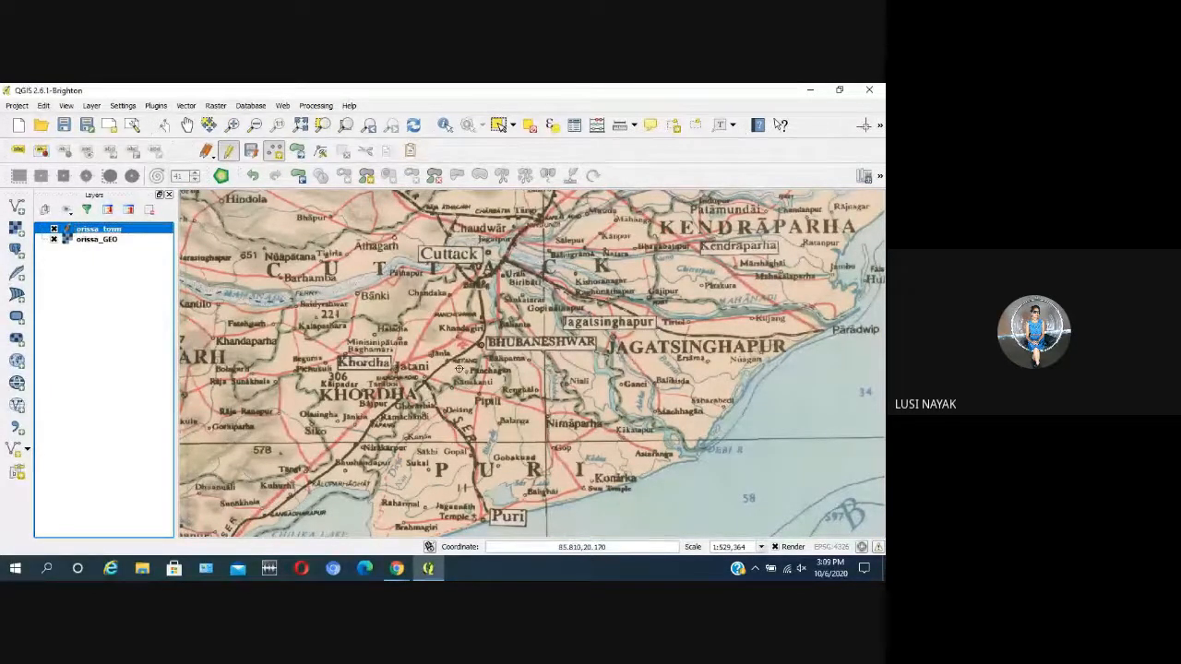
pyautogui.rightClick(118, 229)
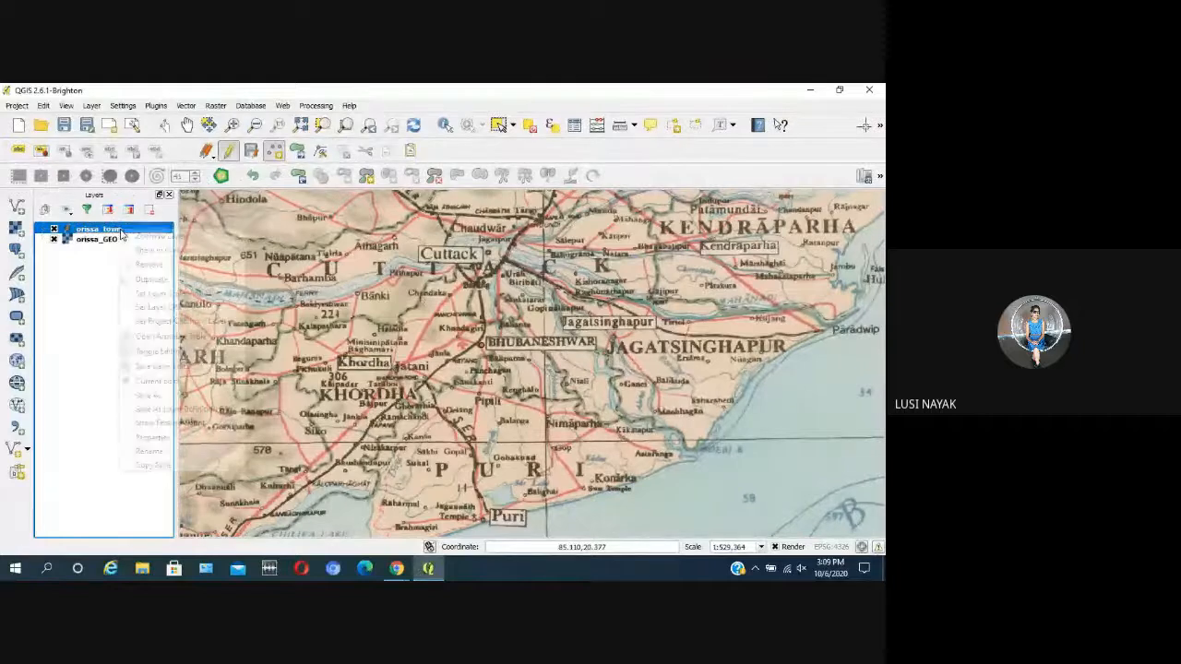
pyautogui.click(184, 437)
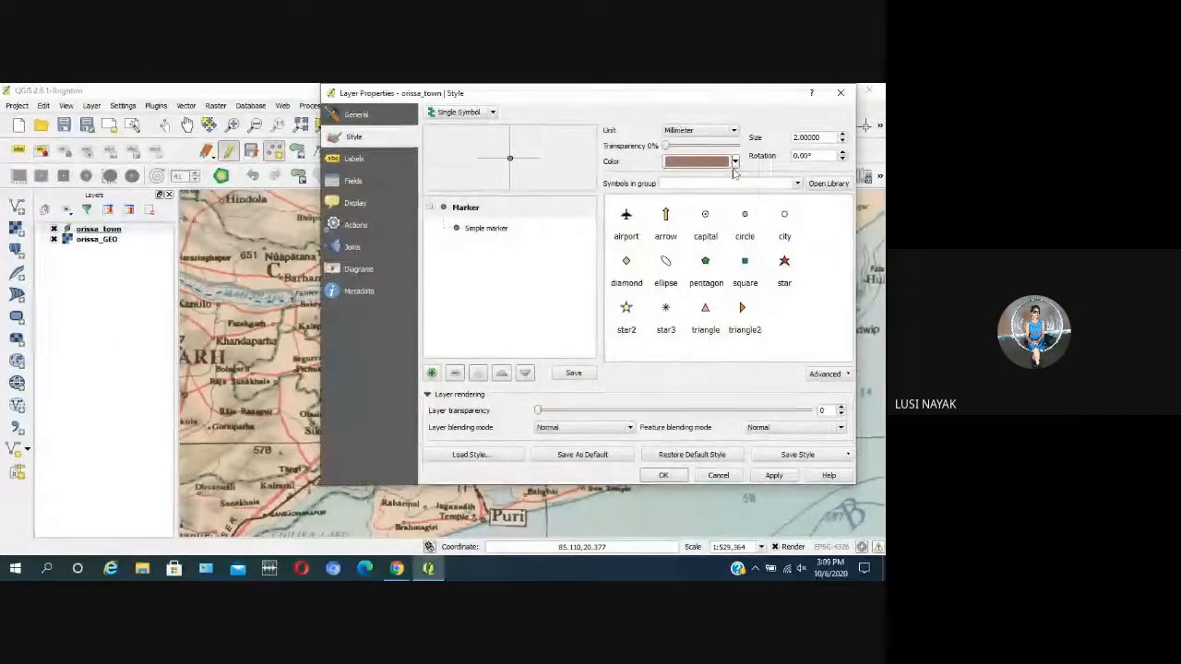
pyautogui.click(735, 162)
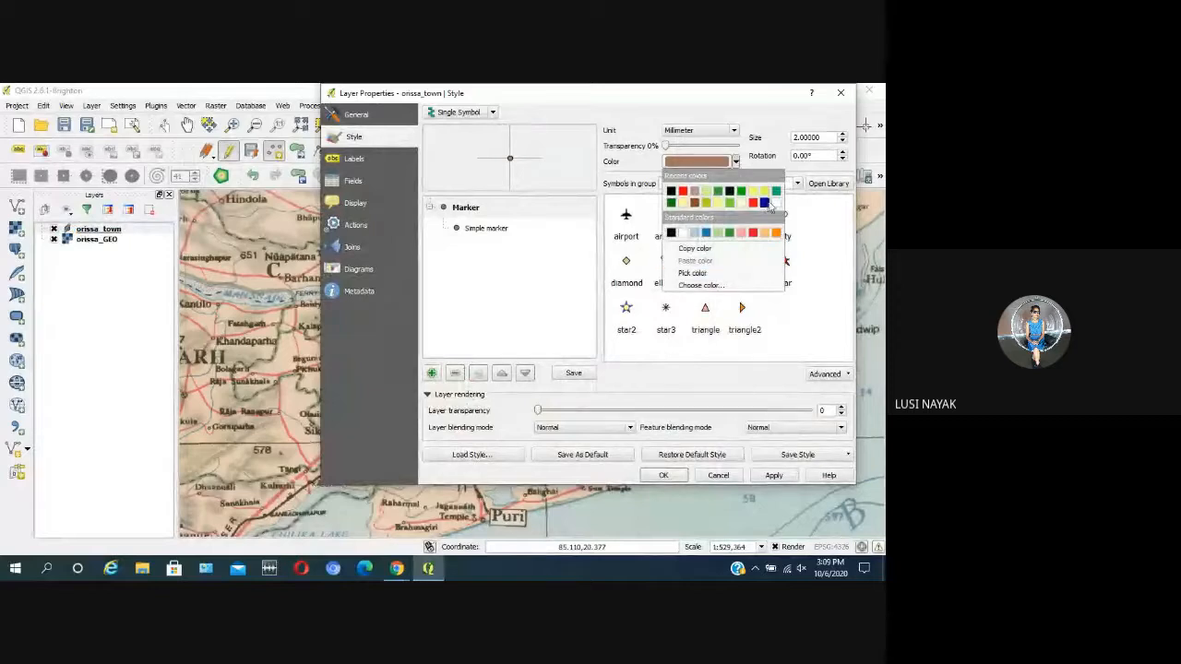
pyautogui.click(683, 191)
pyautogui.click(842, 135)
pyautogui.click(842, 135)
pyautogui.click(842, 135)
pyautogui.click(773, 475)
pyautogui.click(657, 476)
# Step: Add a town point at Cuttack to the orissa_town layer with its id left empty
pyautogui.scroll(-1, 583, 419)
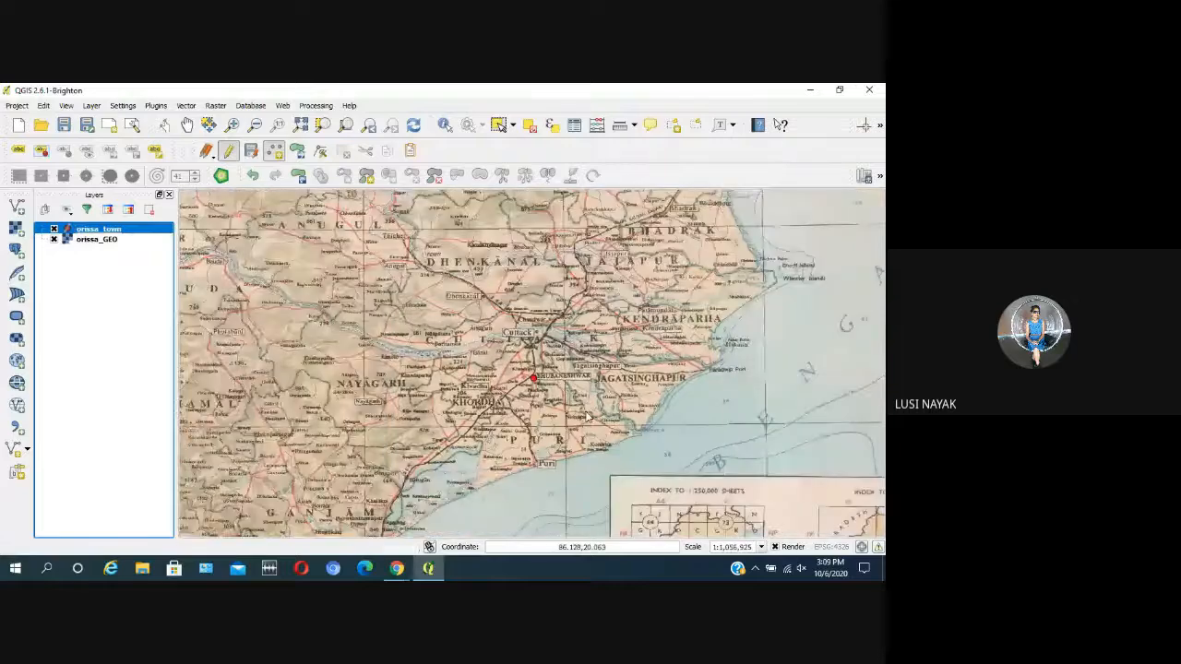
pyautogui.scroll(-1, 635, 373)
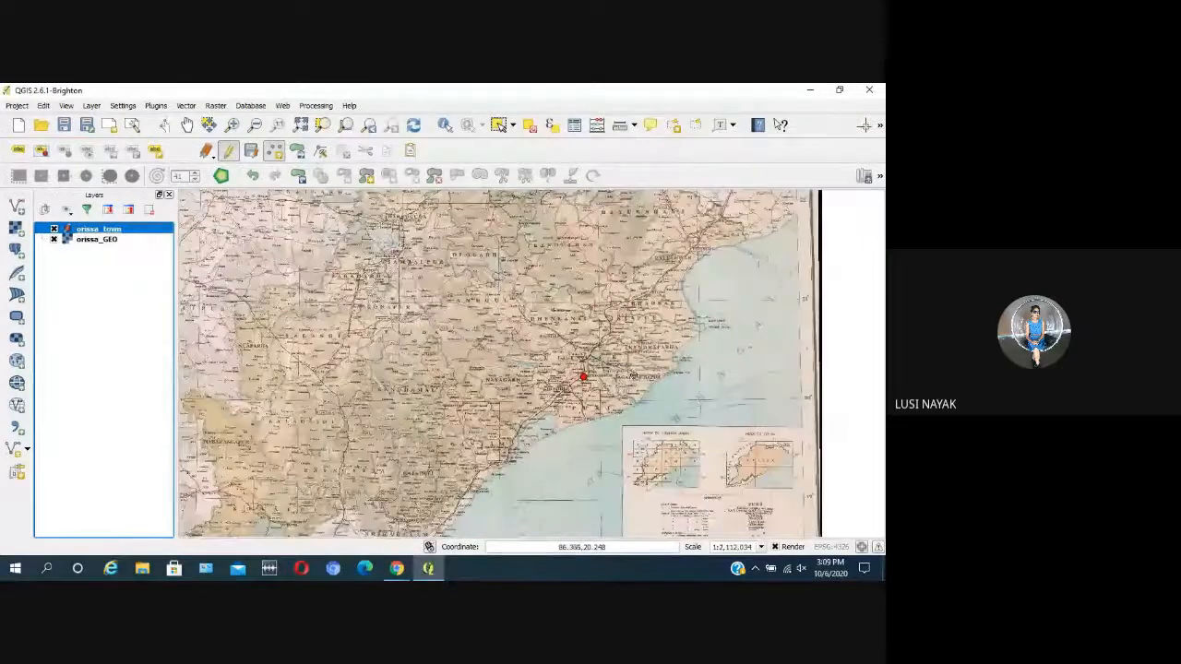
pyautogui.scroll(1, 611, 416)
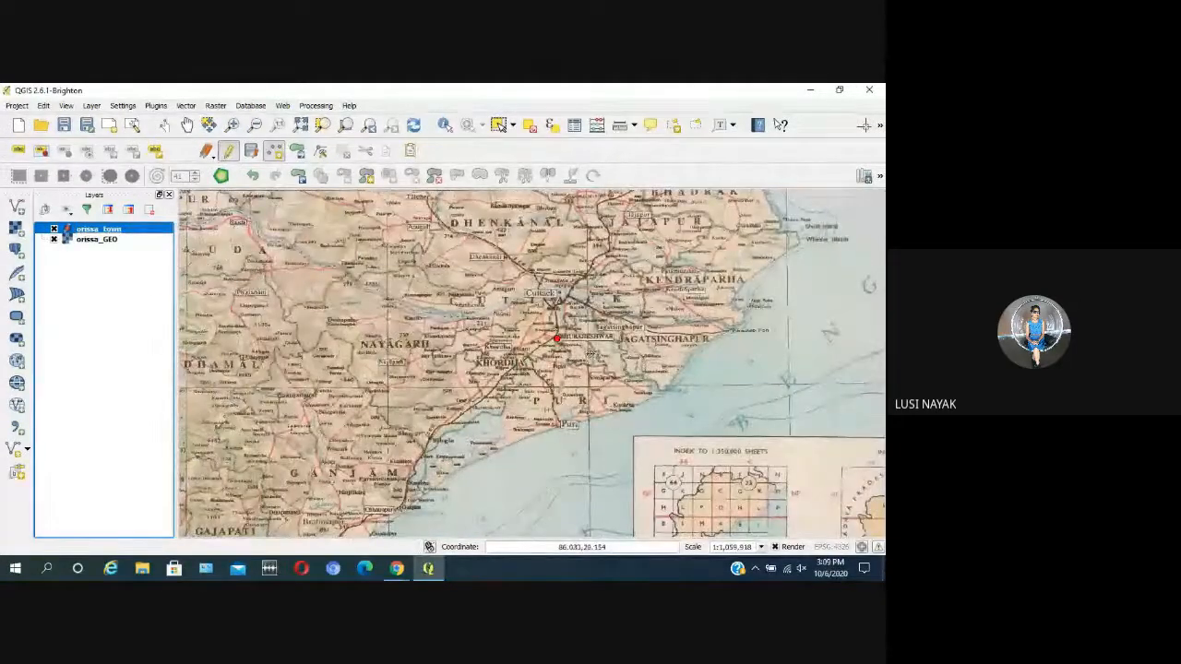
pyautogui.scroll(1, 590, 357)
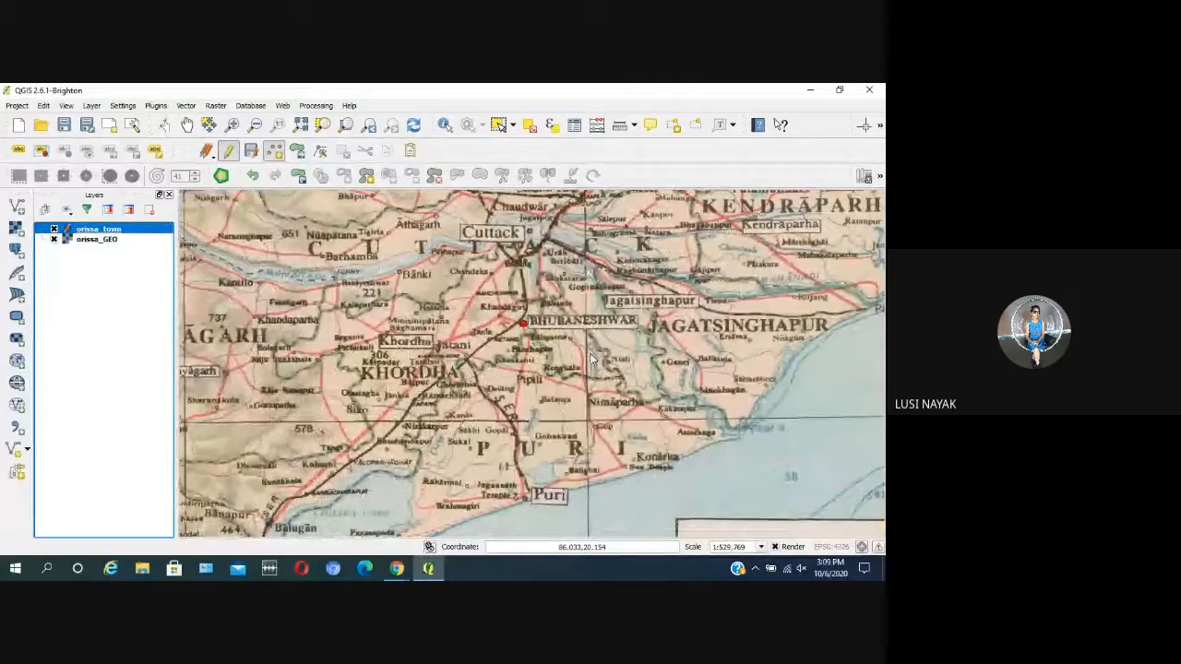
pyautogui.scroll(-1, 593, 360)
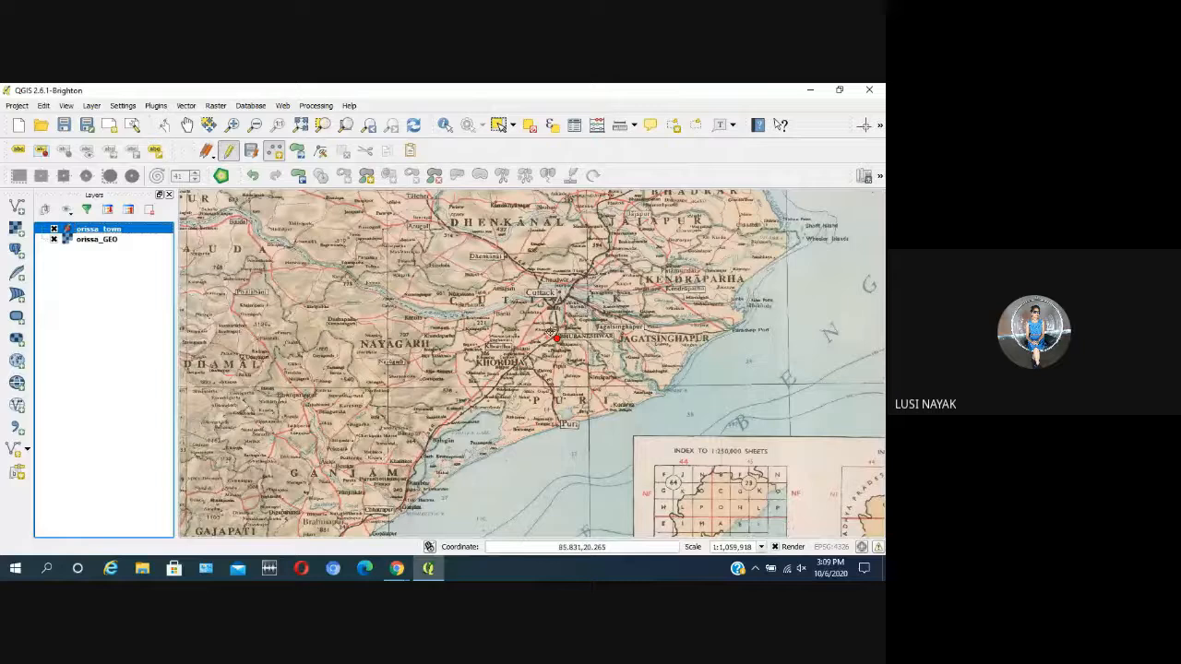
pyautogui.scroll(1, 554, 260)
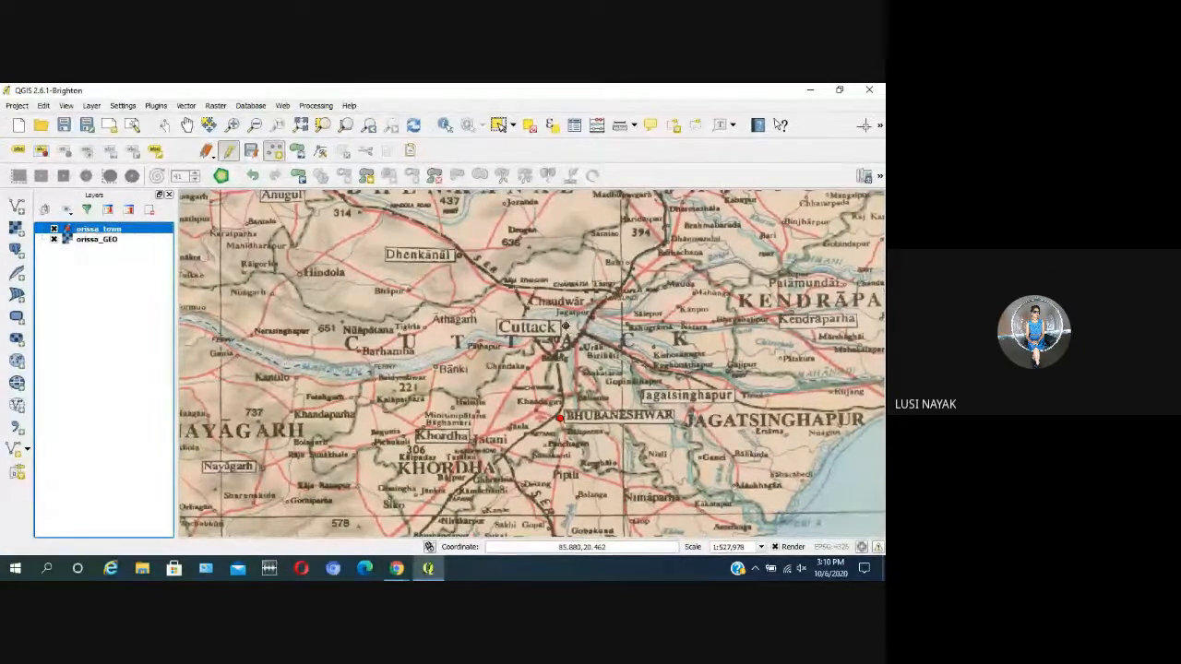
pyautogui.click(322, 520)
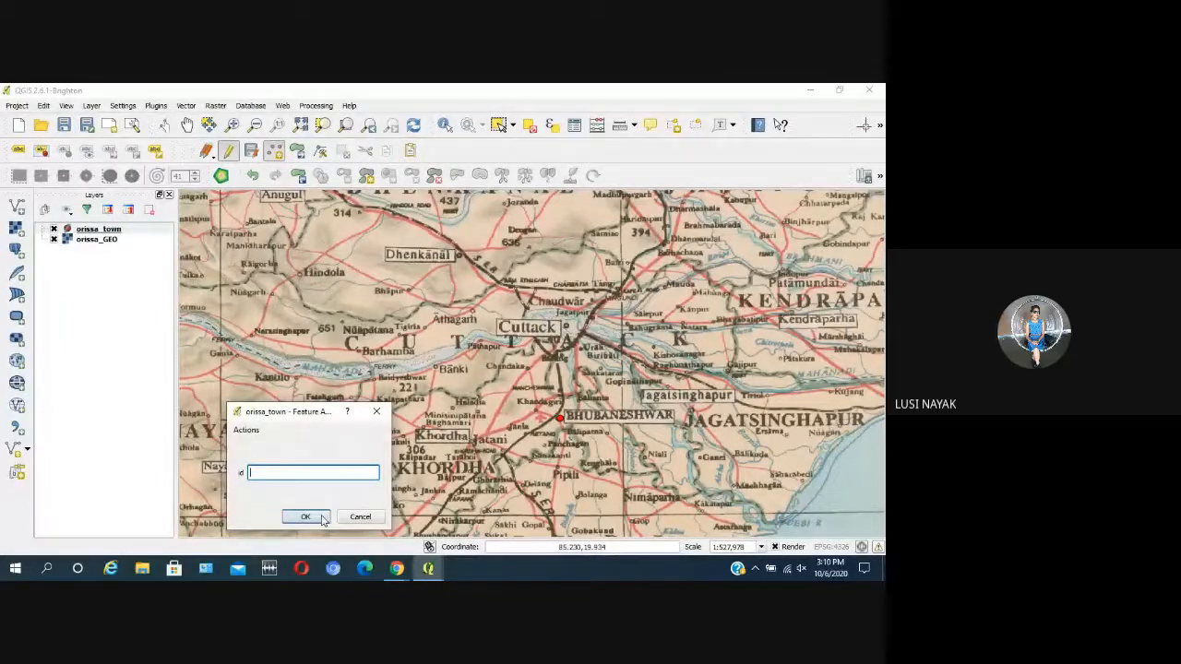
pyautogui.click(306, 517)
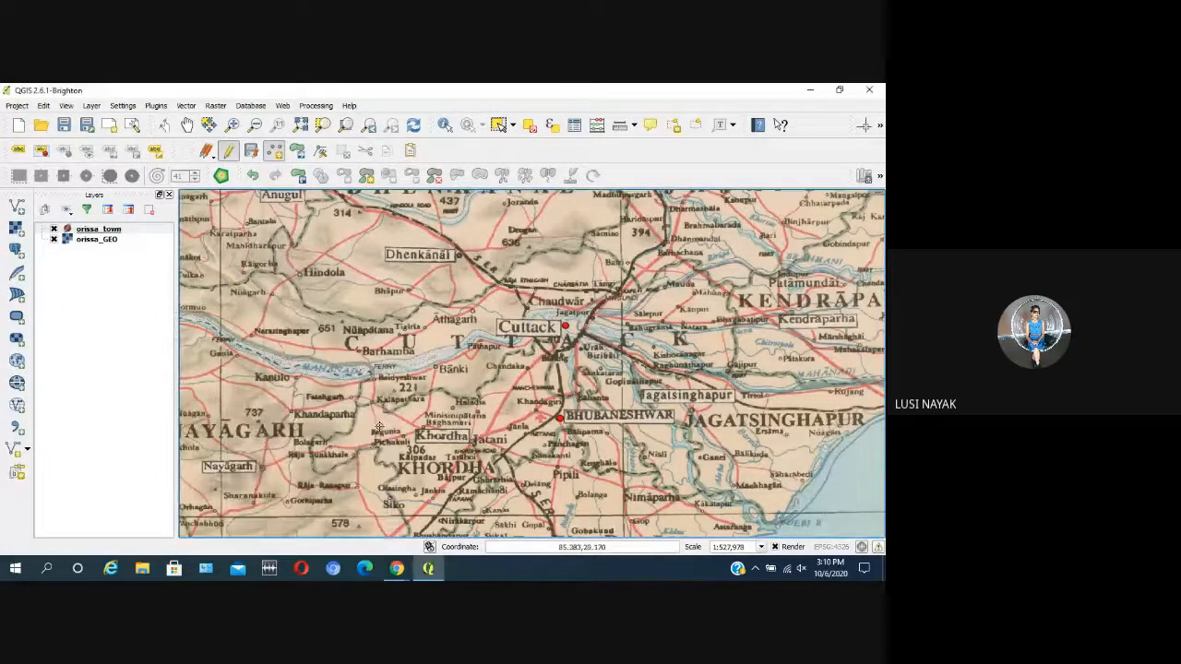
# Step: Add a town point at Brahmapur in the Ganjam area with its id left empty
pyautogui.scroll(-1, 436, 307)
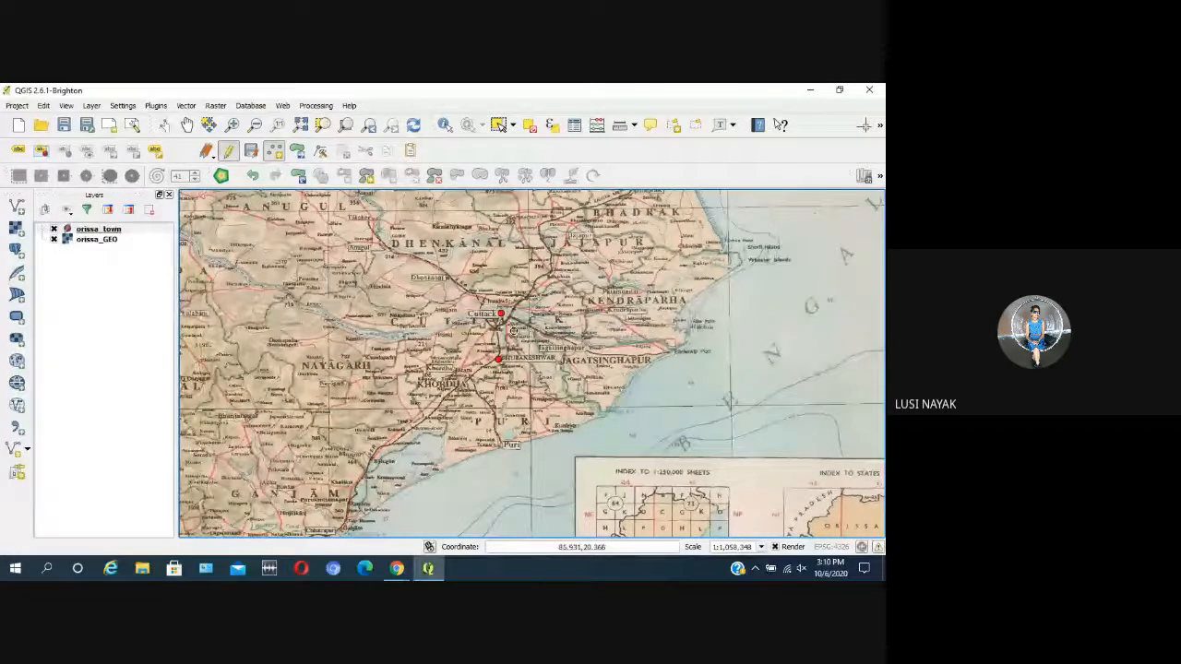
pyautogui.scroll(-1, 578, 340)
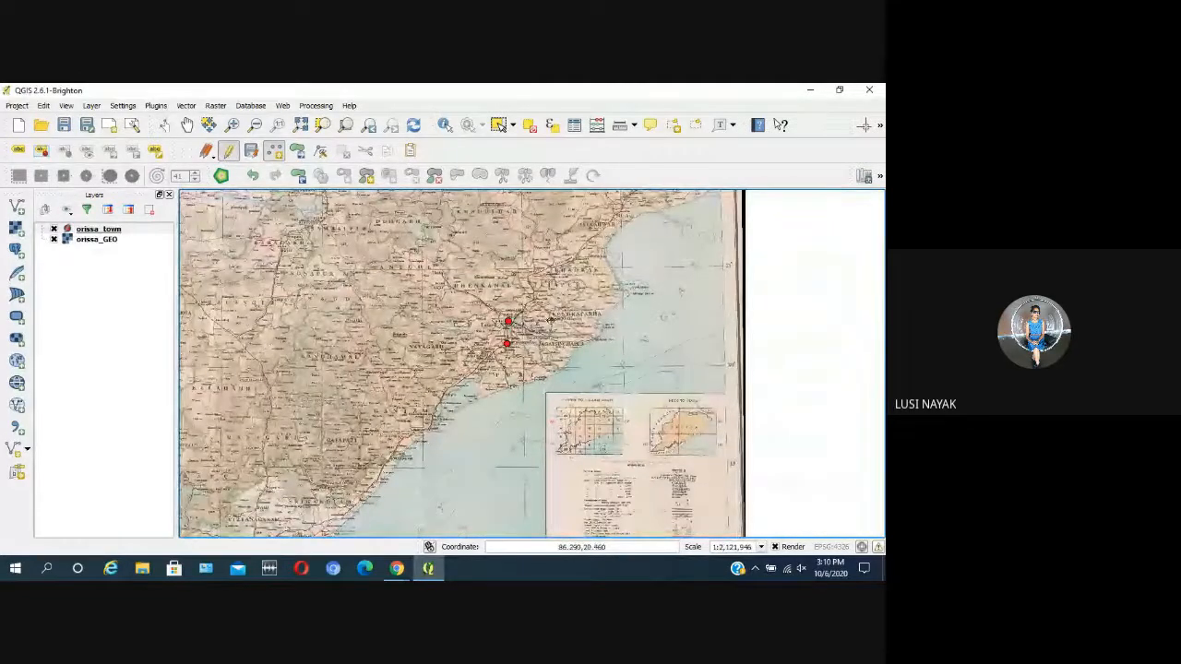
pyautogui.scroll(1, 561, 316)
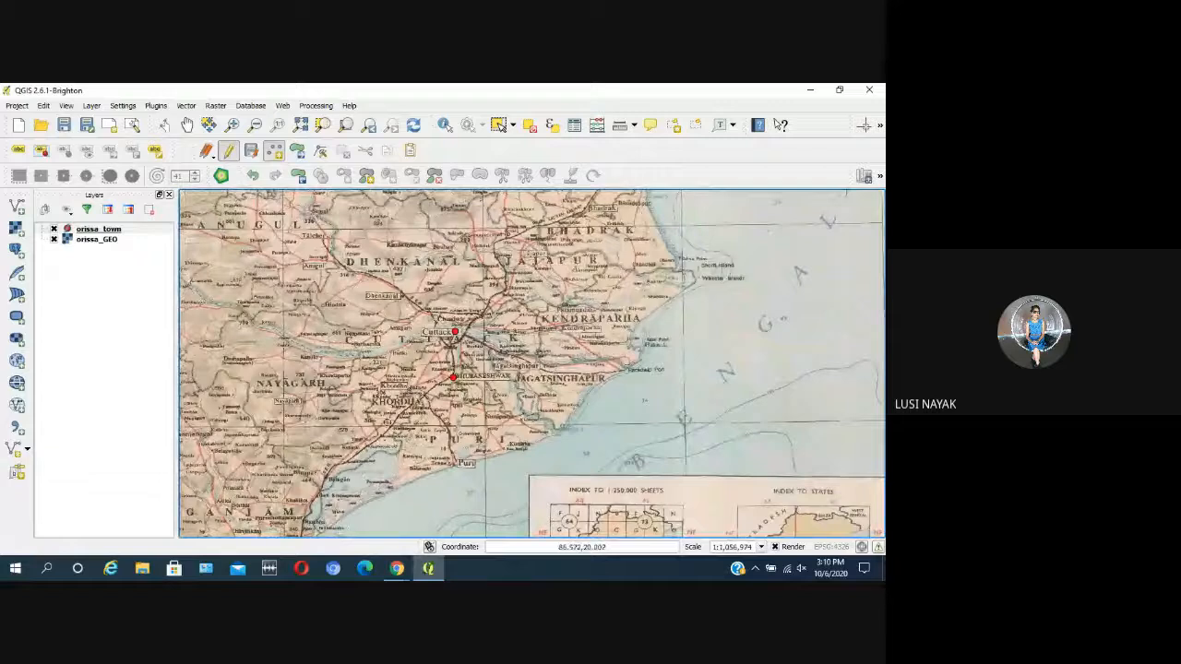
pyautogui.scroll(-1, 458, 351)
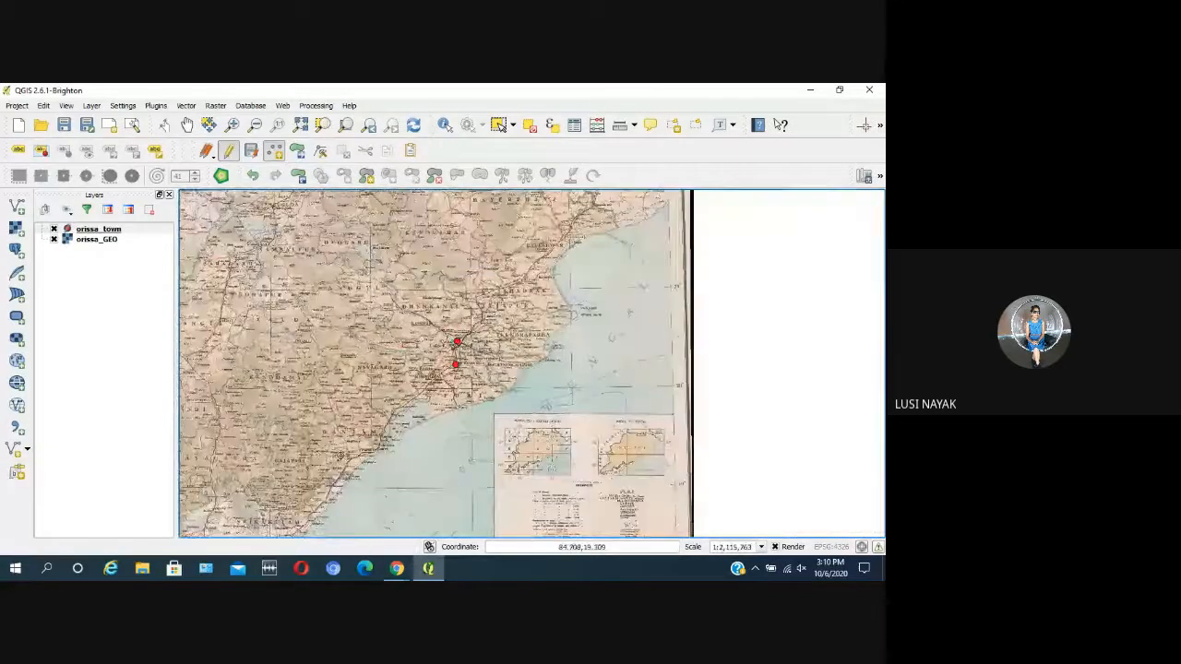
pyautogui.scroll(1, 340, 453)
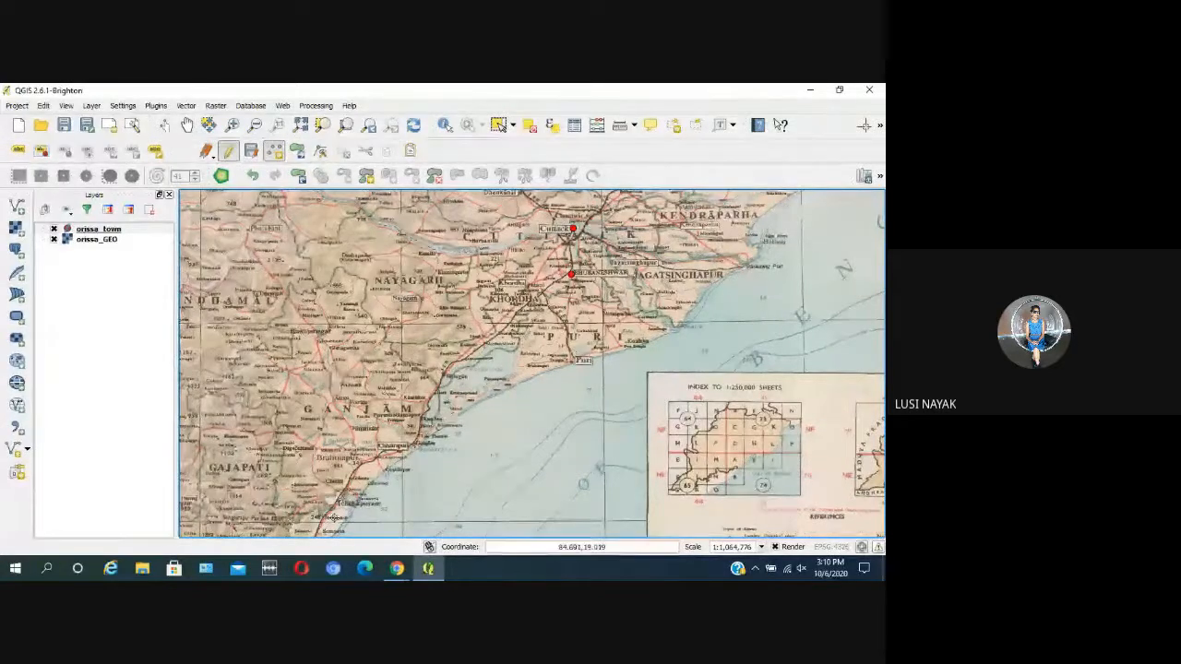
pyautogui.scroll(1, 329, 521)
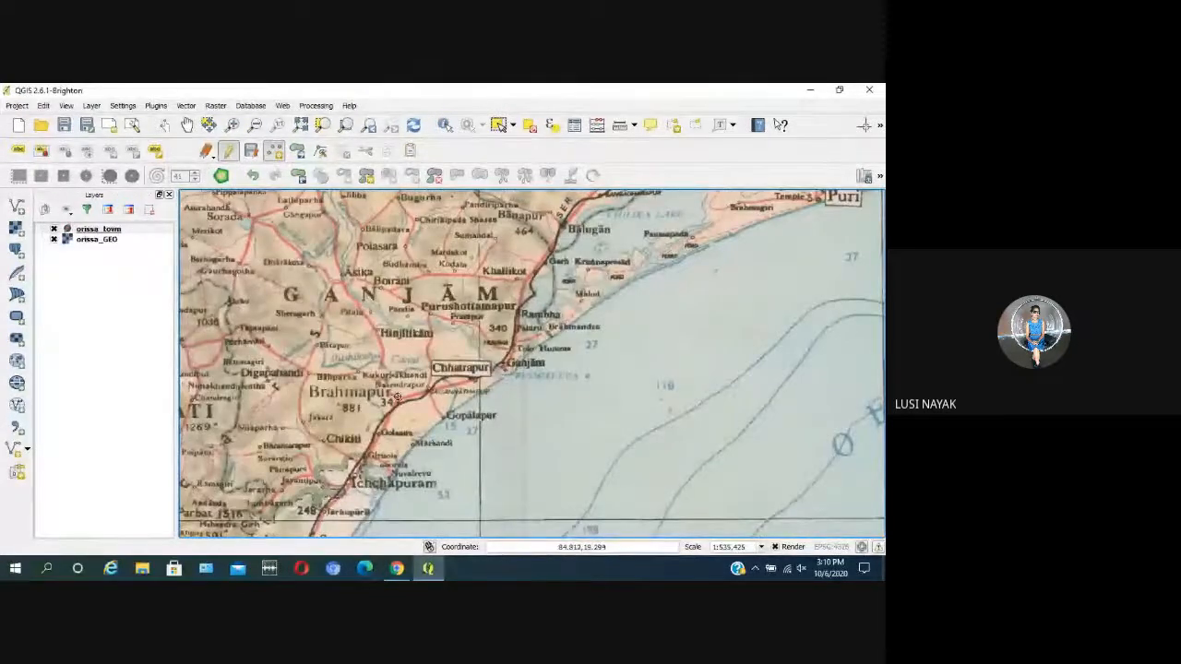
pyautogui.click(378, 450)
pyautogui.moveTo(302, 421); pyautogui.dragTo(658, 307)
pyautogui.click(664, 407)
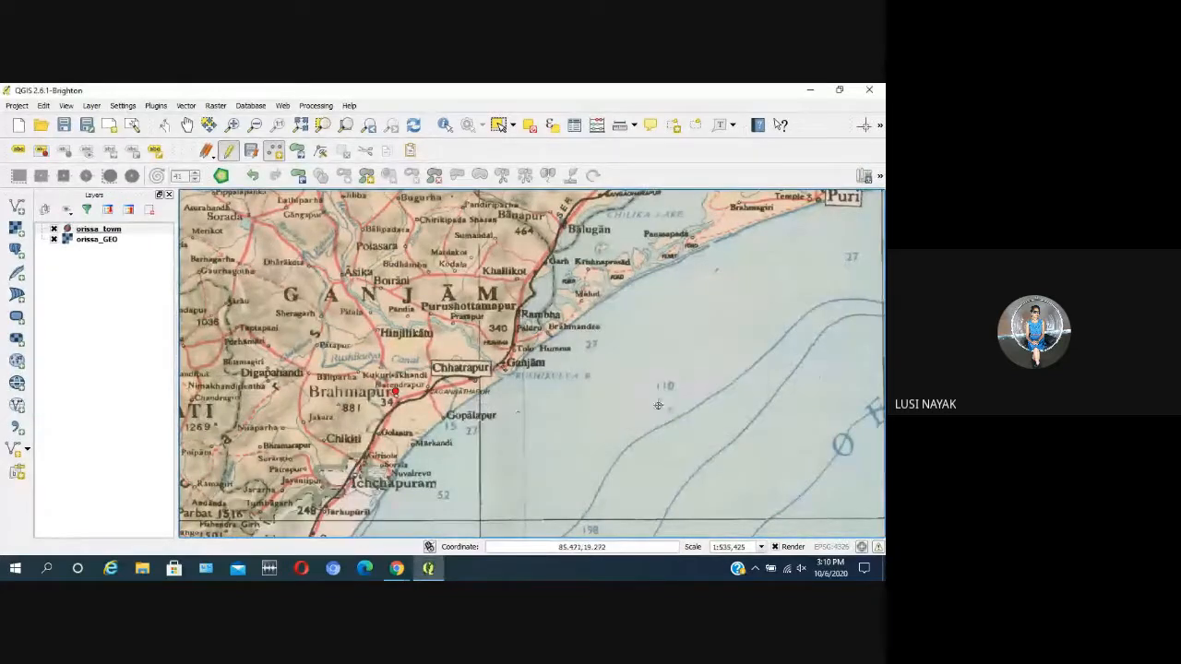
pyautogui.scroll(-1, 511, 435)
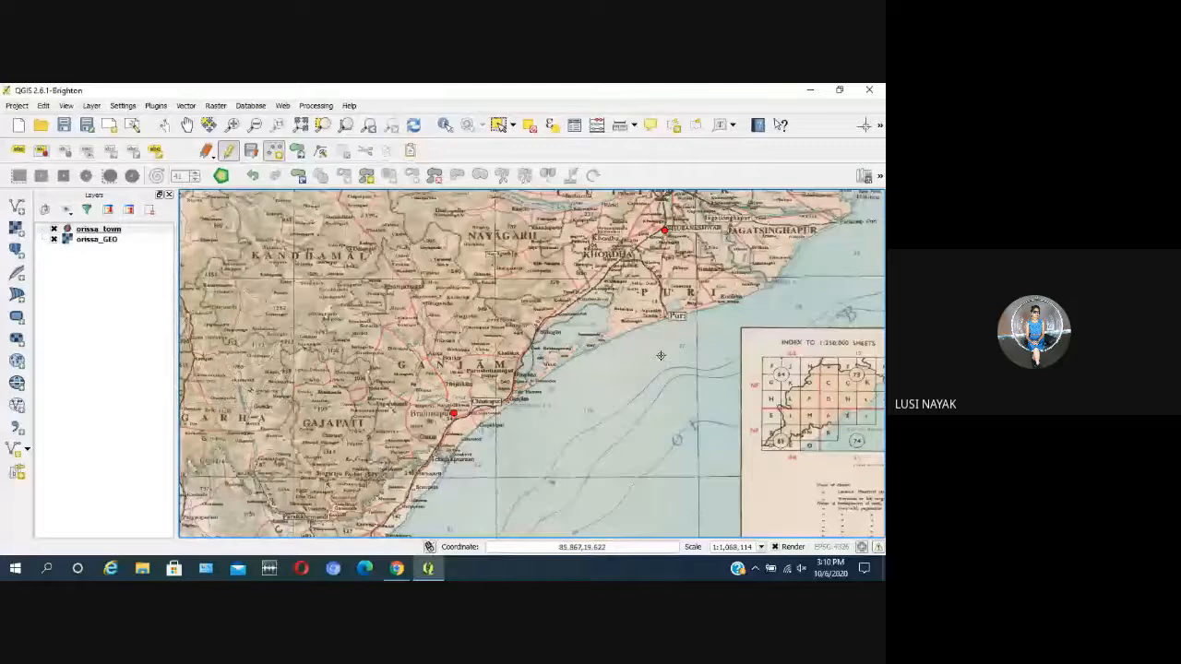
pyautogui.scroll(-1, 664, 351)
pyautogui.scroll(1, 666, 343)
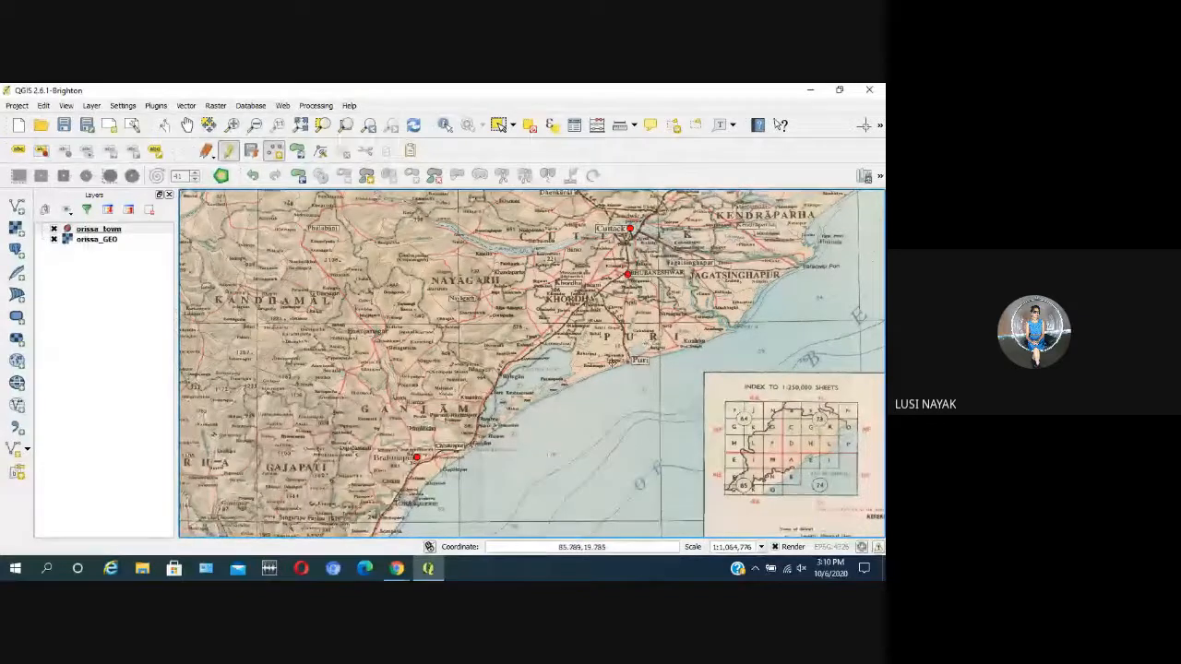
pyautogui.scroll(1, 648, 304)
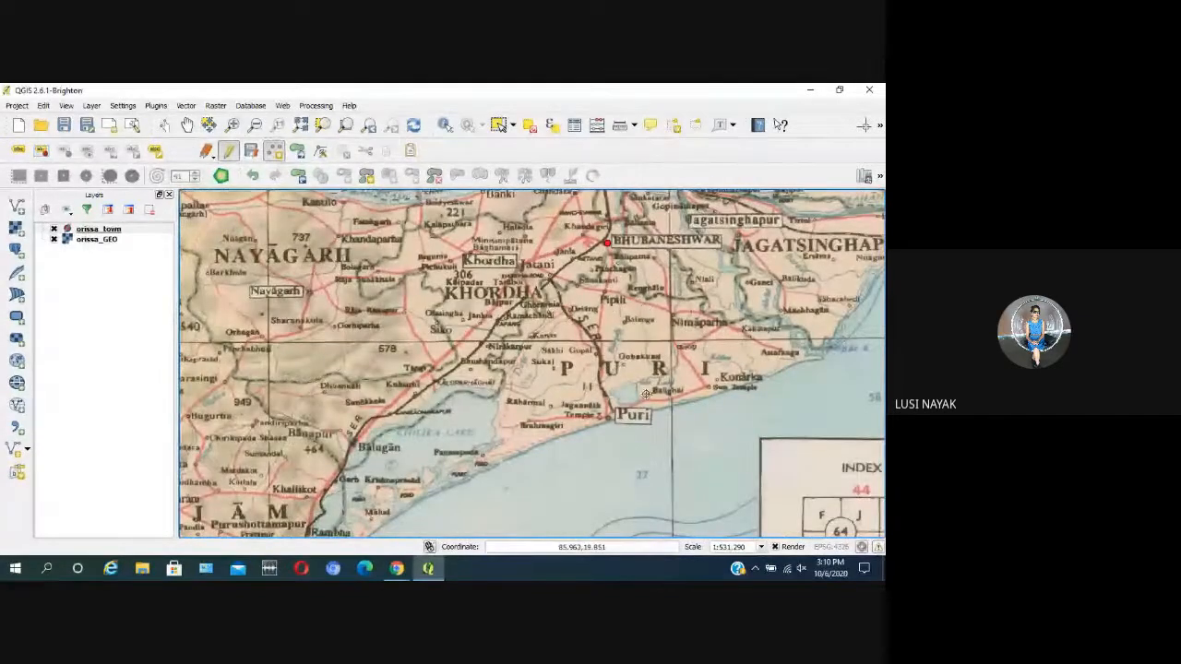
pyautogui.scroll(1, 646, 393)
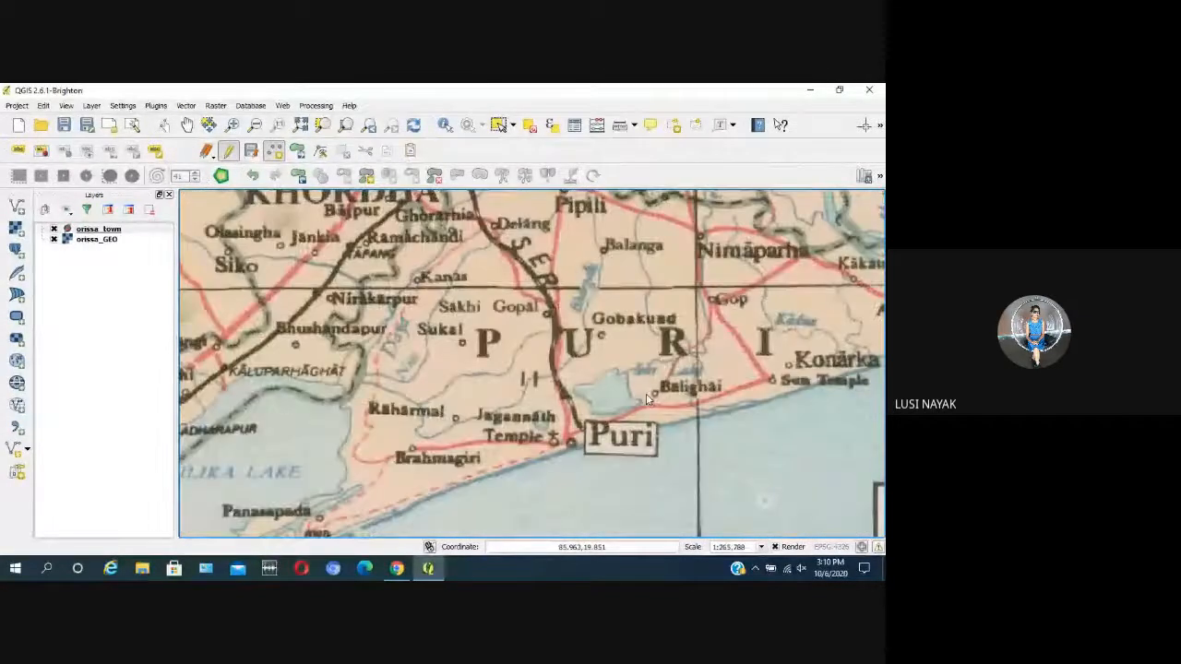
pyautogui.scroll(-2, 646, 393)
pyautogui.scroll(-1, 648, 398)
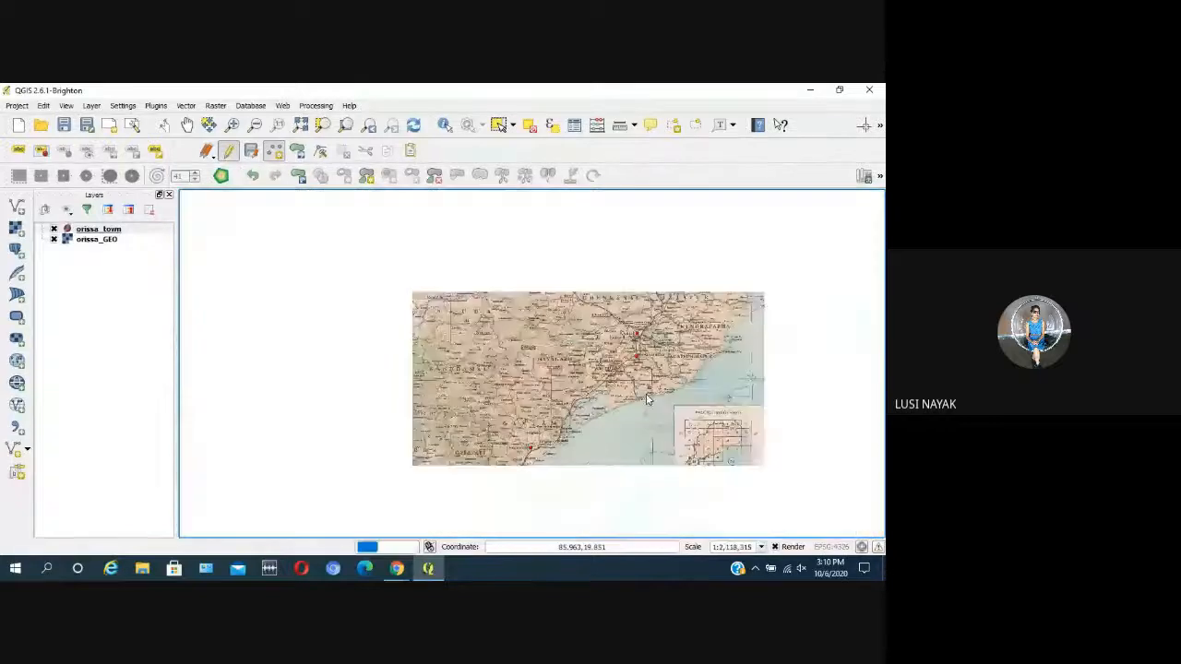
pyautogui.scroll(-1, 647, 399)
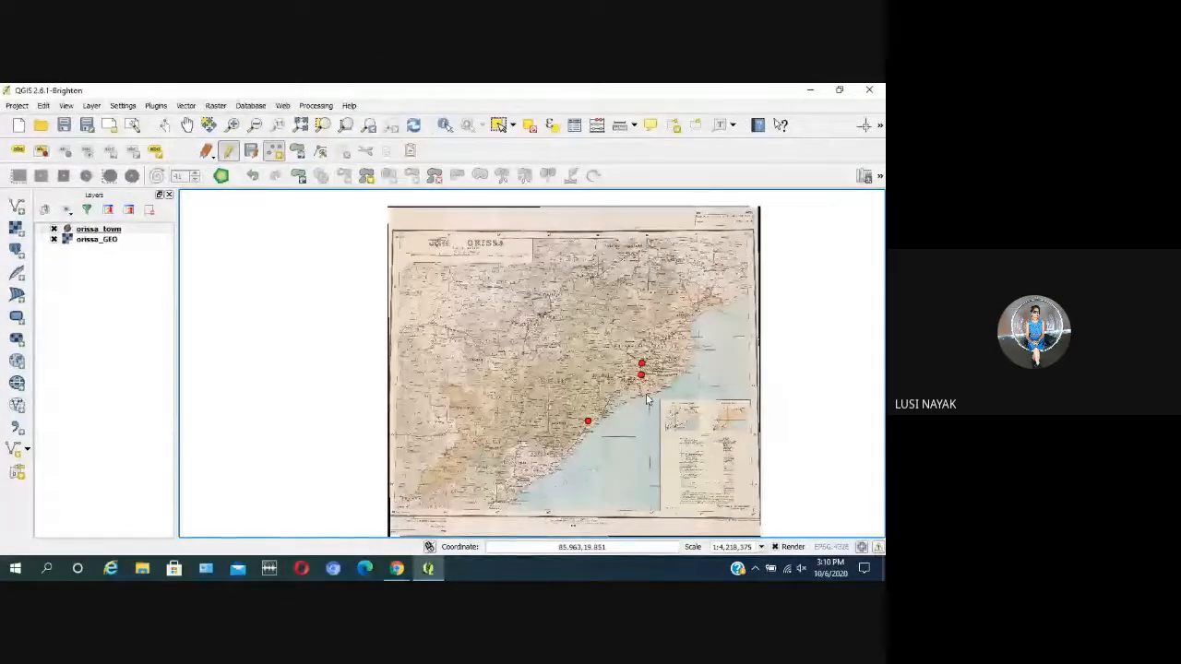
pyautogui.scroll(-1, 647, 398)
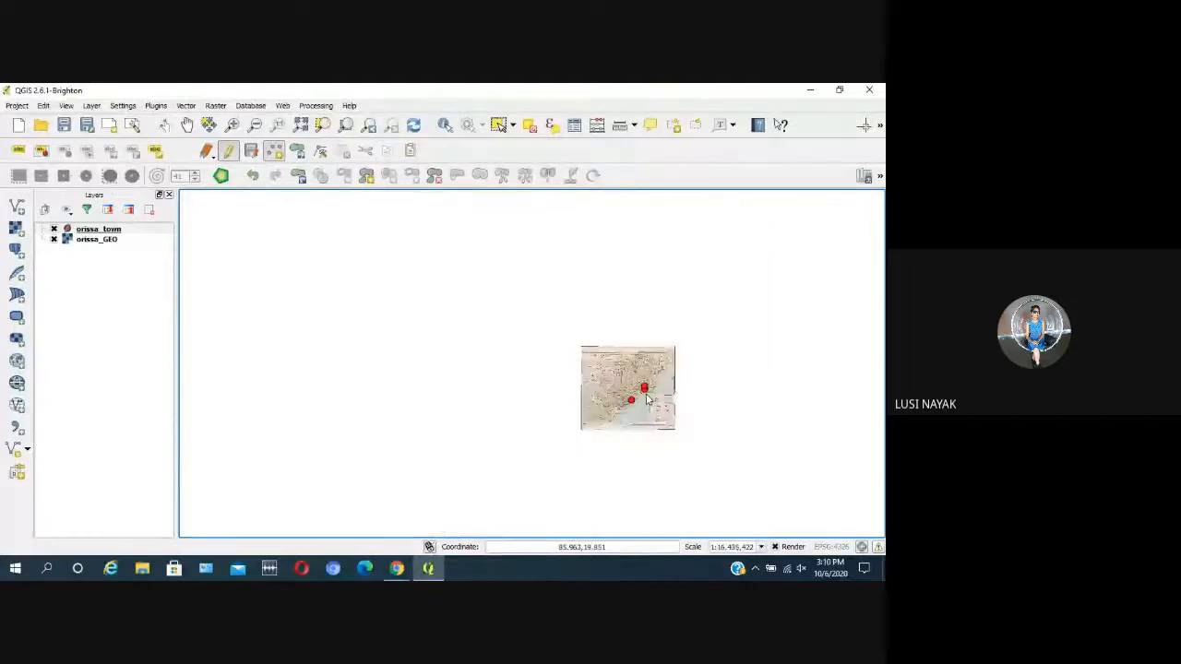
pyautogui.scroll(-2, 647, 398)
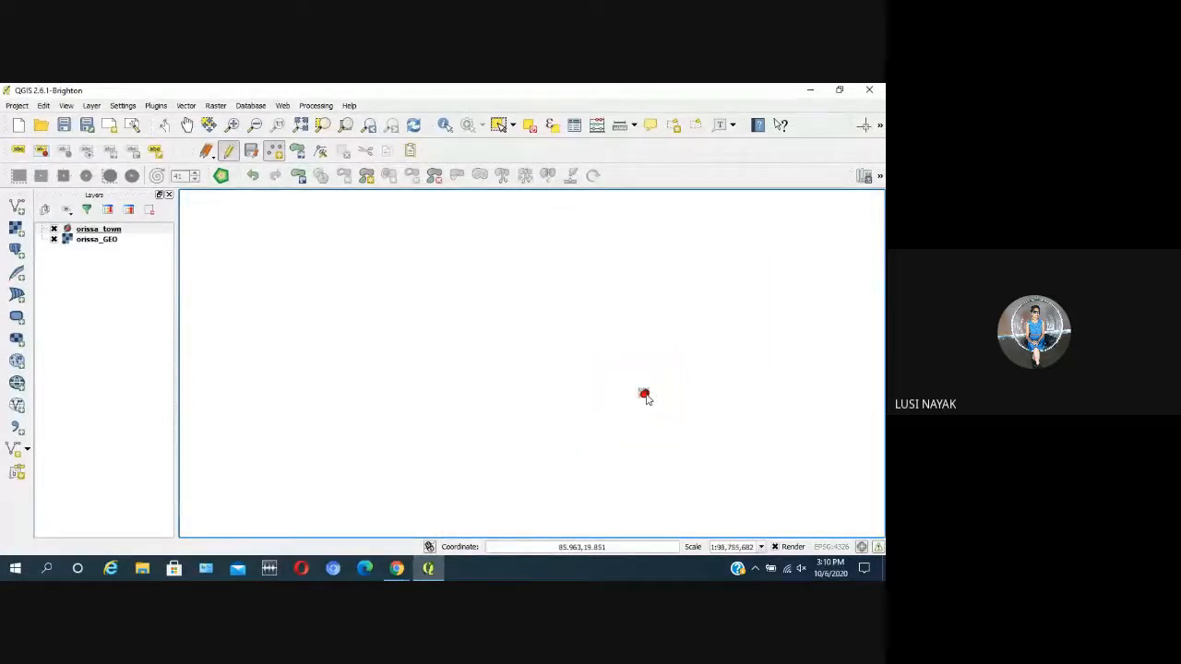
pyautogui.scroll(-1, 643, 418)
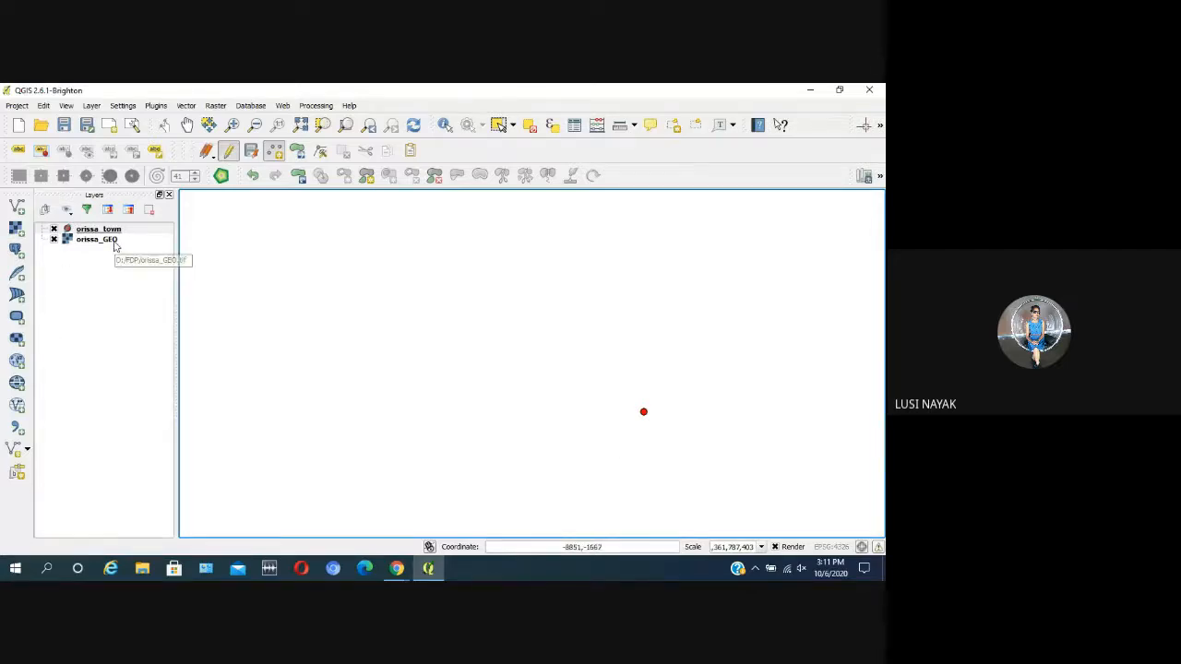
# Step: Zoom the map to the full extent of the orissa_GEO layer
pyautogui.click(127, 230)
pyautogui.click(127, 241)
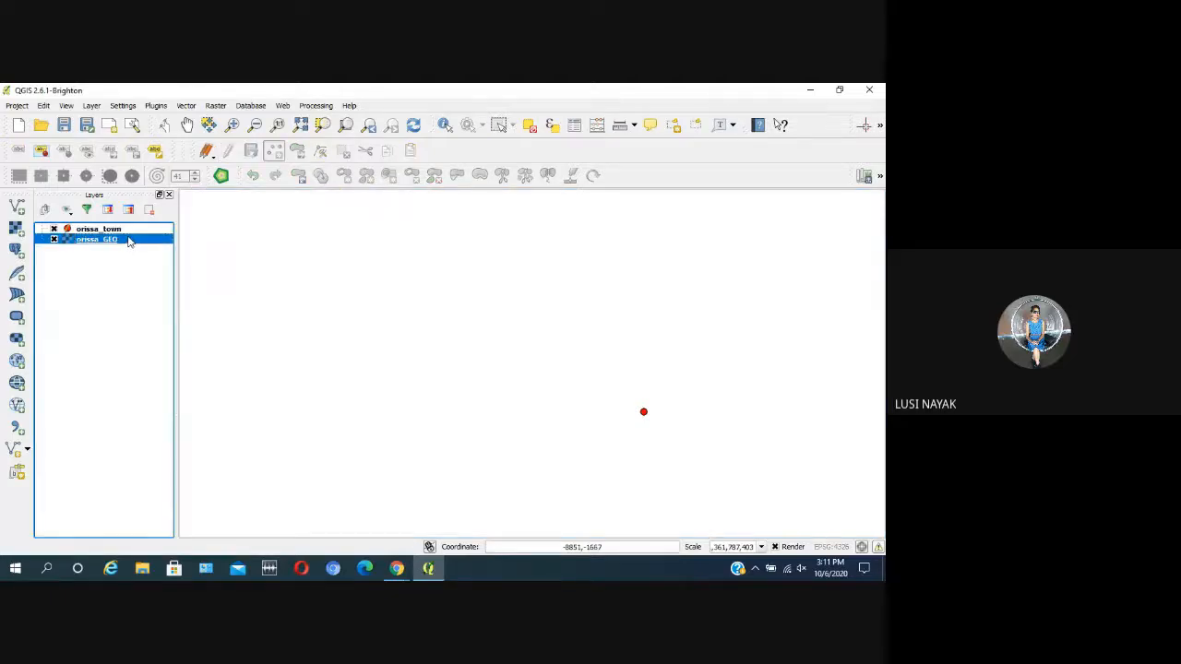
pyautogui.rightClick(128, 241)
pyautogui.click(171, 245)
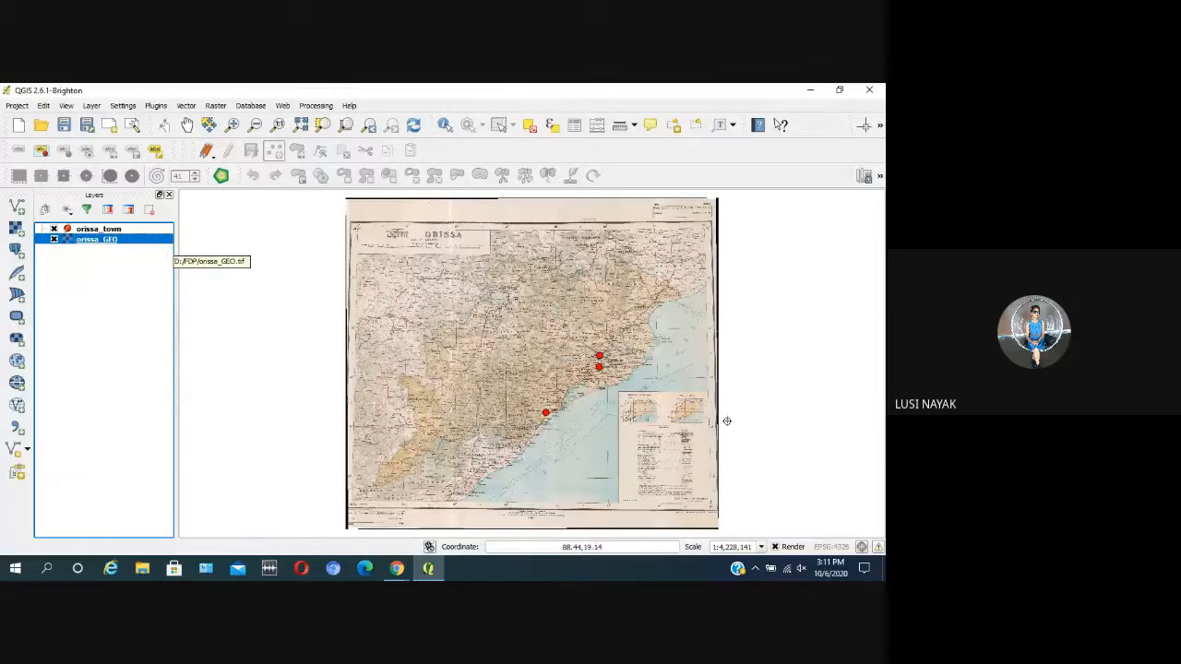
# Step: Add a town point at Puri to the orissa_town layer with its id left empty
pyautogui.scroll(1, 606, 392)
pyautogui.scroll(1, 640, 371)
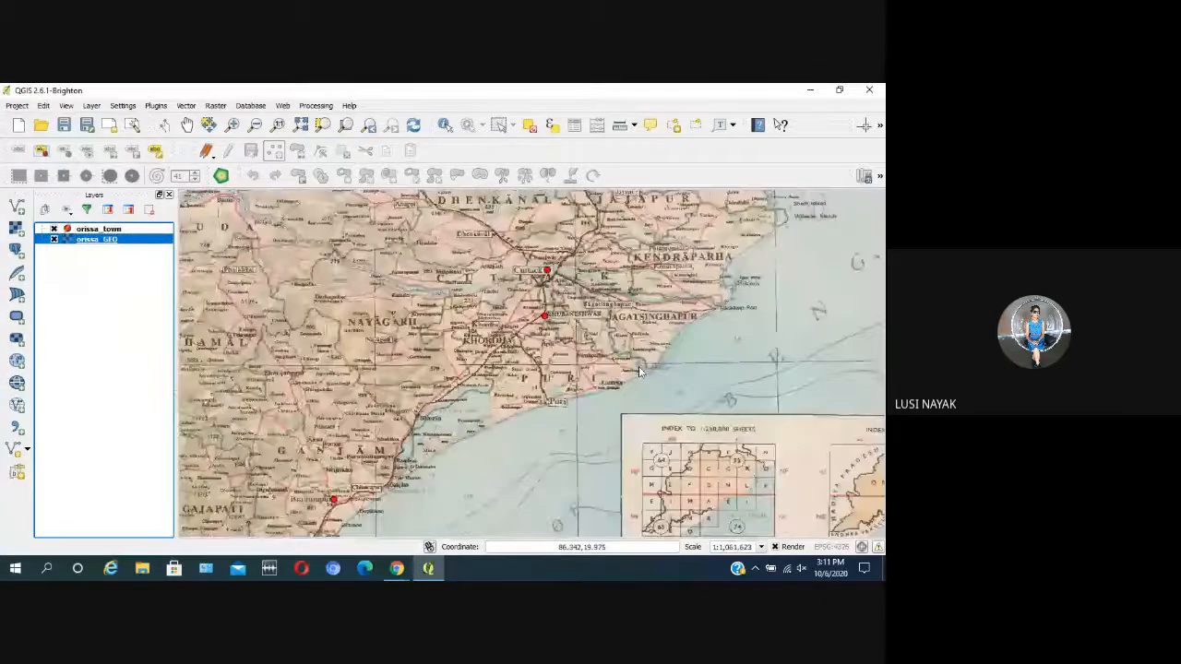
pyautogui.scroll(1, 639, 371)
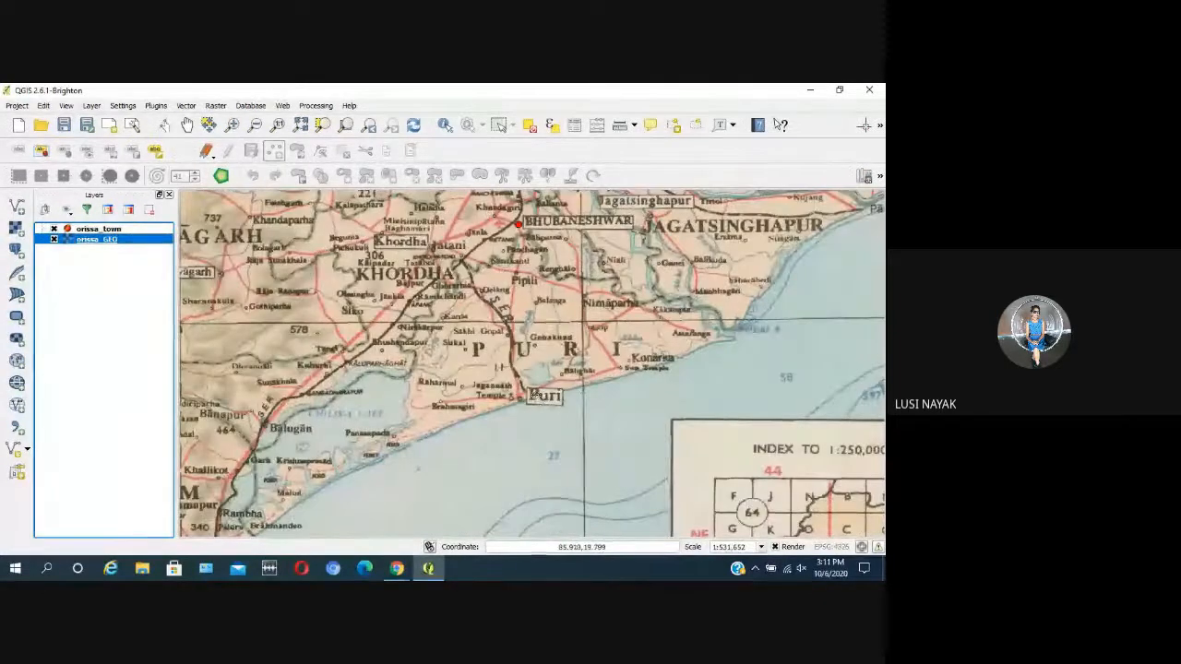
pyautogui.click(517, 396)
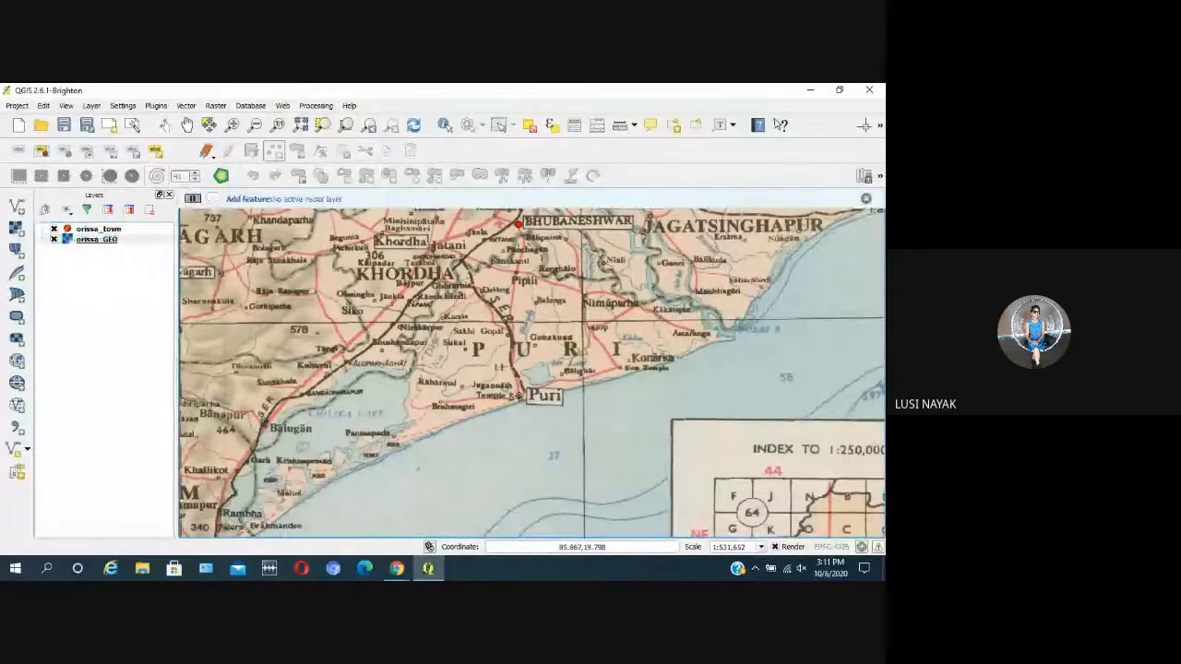
pyautogui.click(138, 230)
pyautogui.click(517, 397)
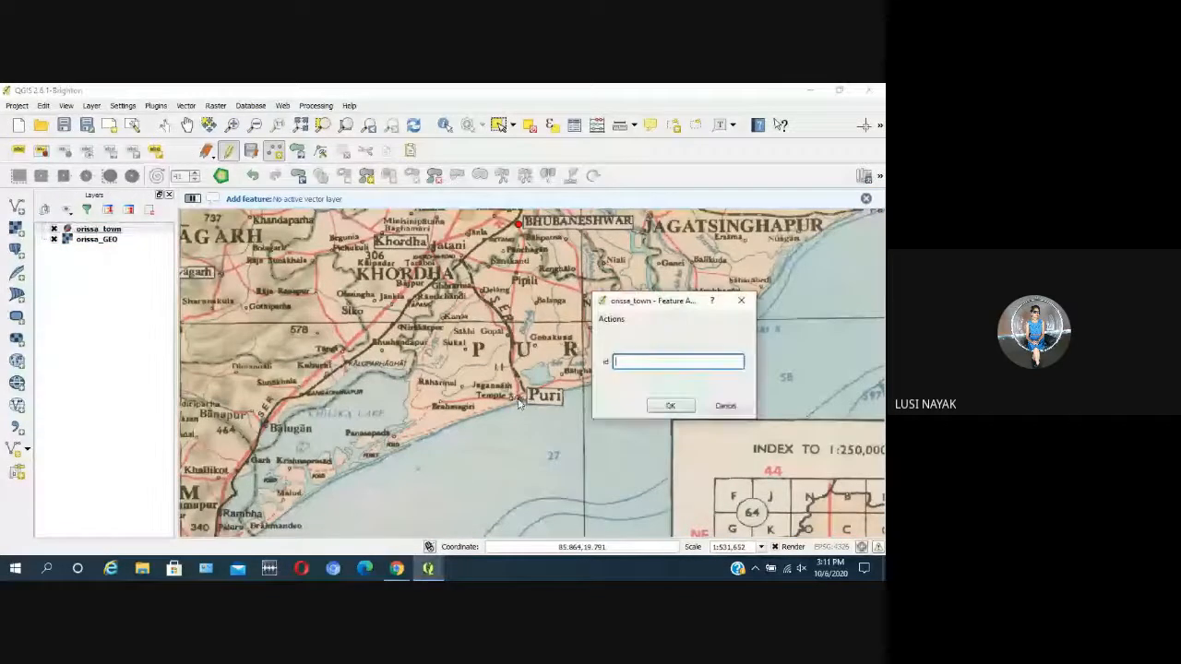
pyautogui.click(672, 404)
# Step: Add a town point at Sambalpur to the orissa_town layer, leaving its id empty
pyautogui.scroll(-1, 656, 427)
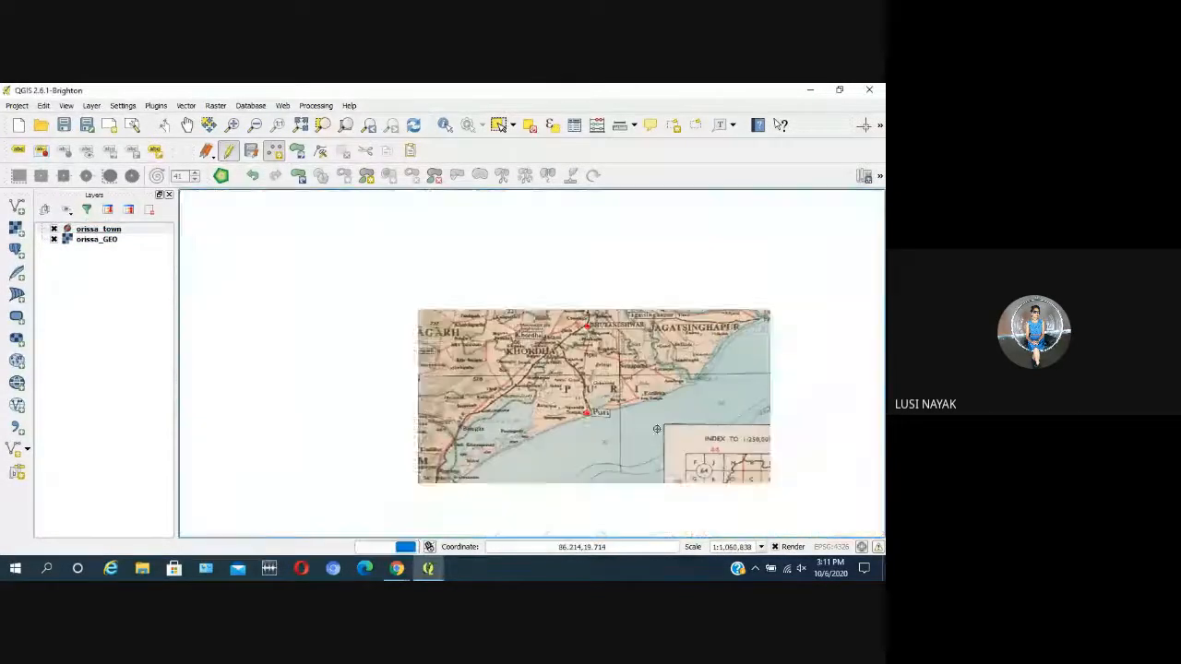
pyautogui.scroll(-1, 657, 427)
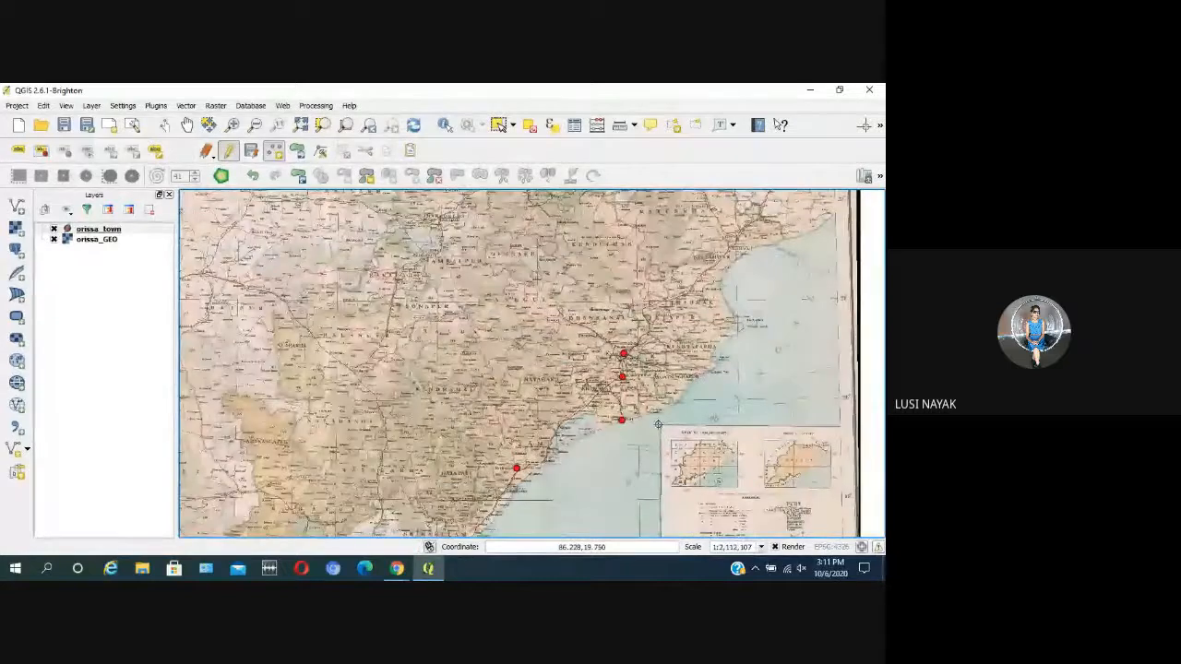
pyautogui.scroll(1, 453, 242)
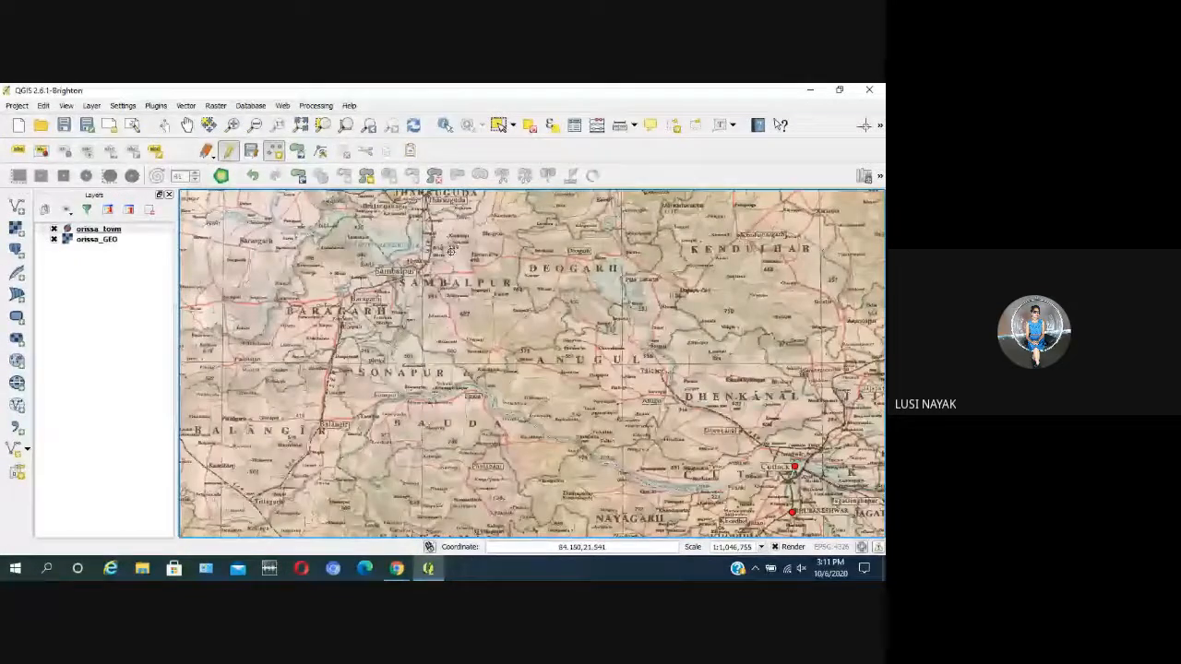
pyautogui.scroll(1, 373, 246)
pyautogui.click(405, 262)
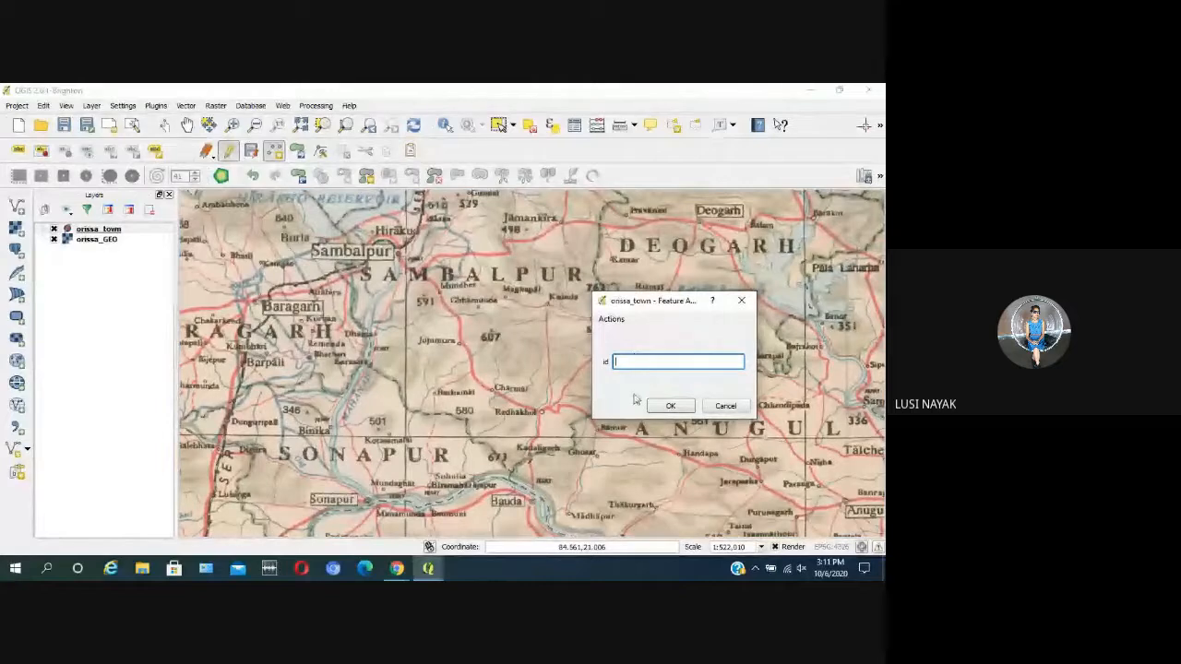
pyautogui.click(671, 406)
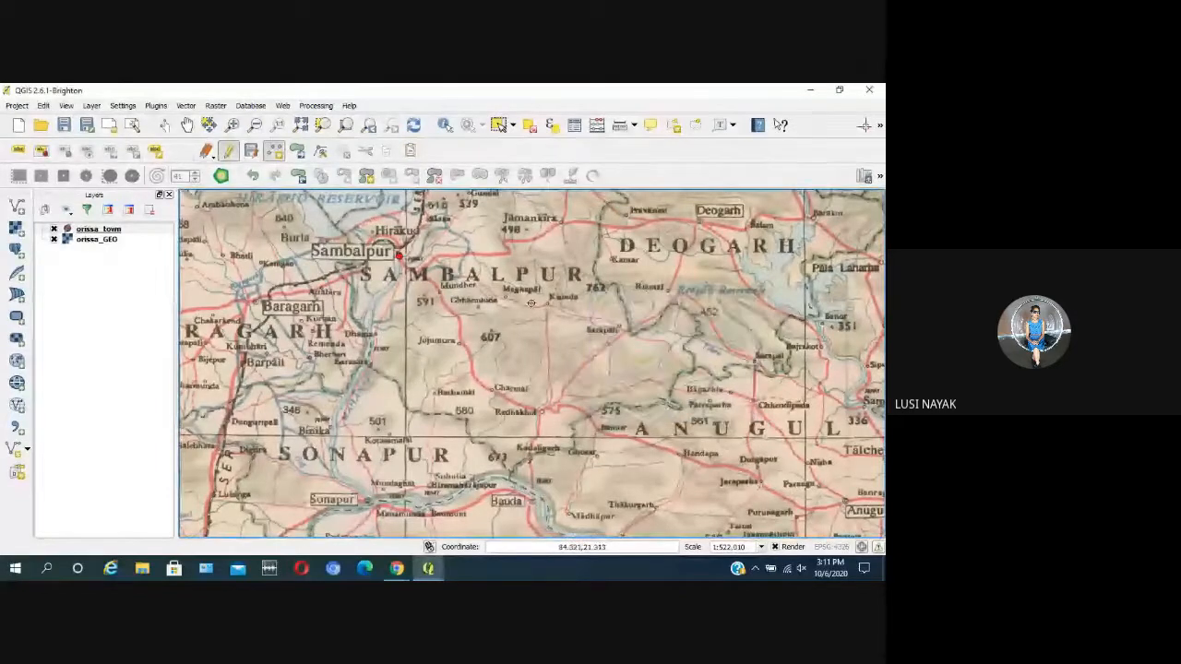
# Step: Add a town point at Baleshwar on the northeast coast with its id left empty
pyautogui.scroll(-2, 369, 277)
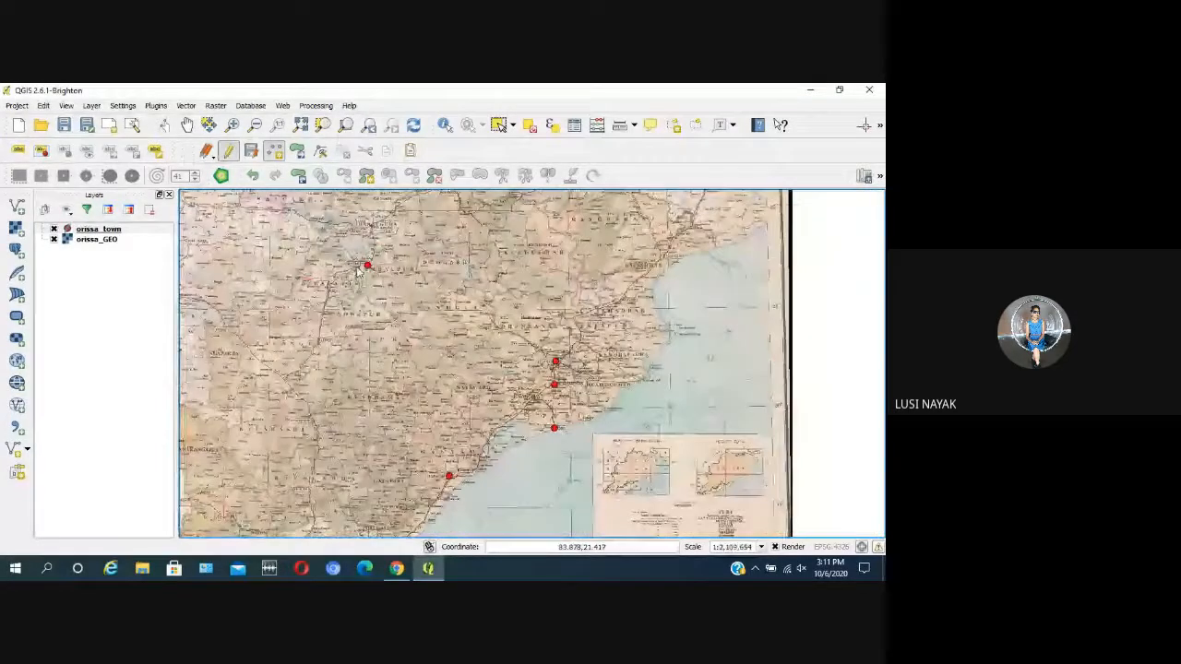
pyautogui.scroll(1, 682, 270)
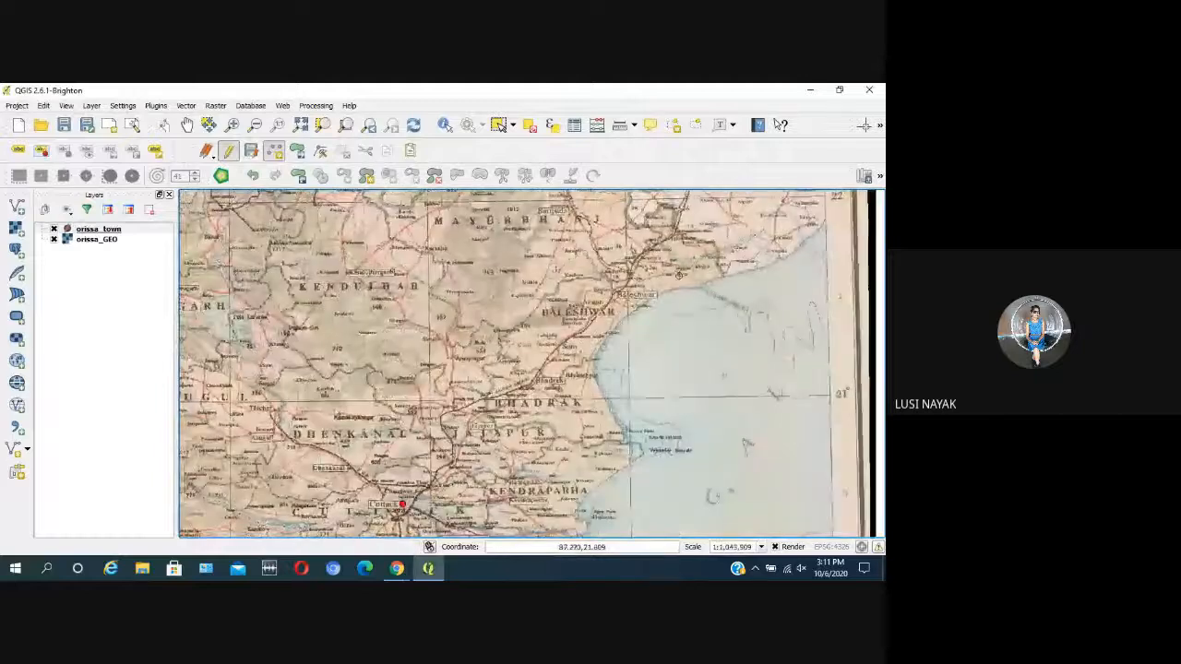
pyautogui.scroll(1, 613, 314)
pyautogui.click(687, 274)
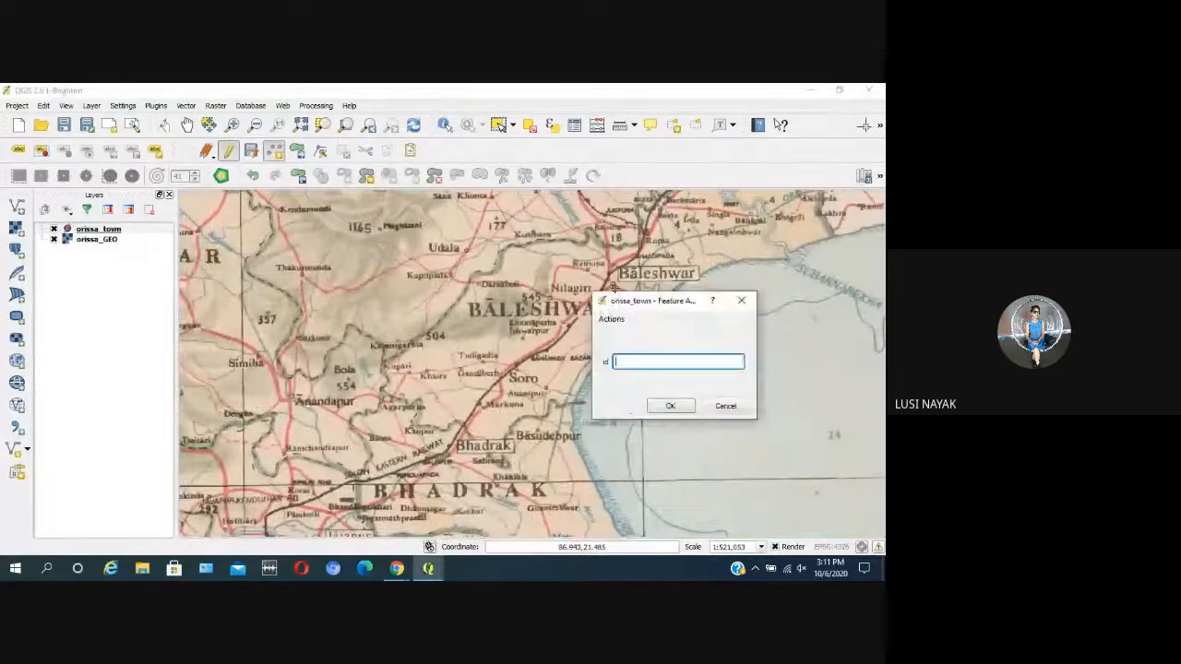
pyautogui.click(671, 406)
# Step: Add a town point just below the Bhadrak label with its id left empty
pyautogui.scroll(-2, 650, 247)
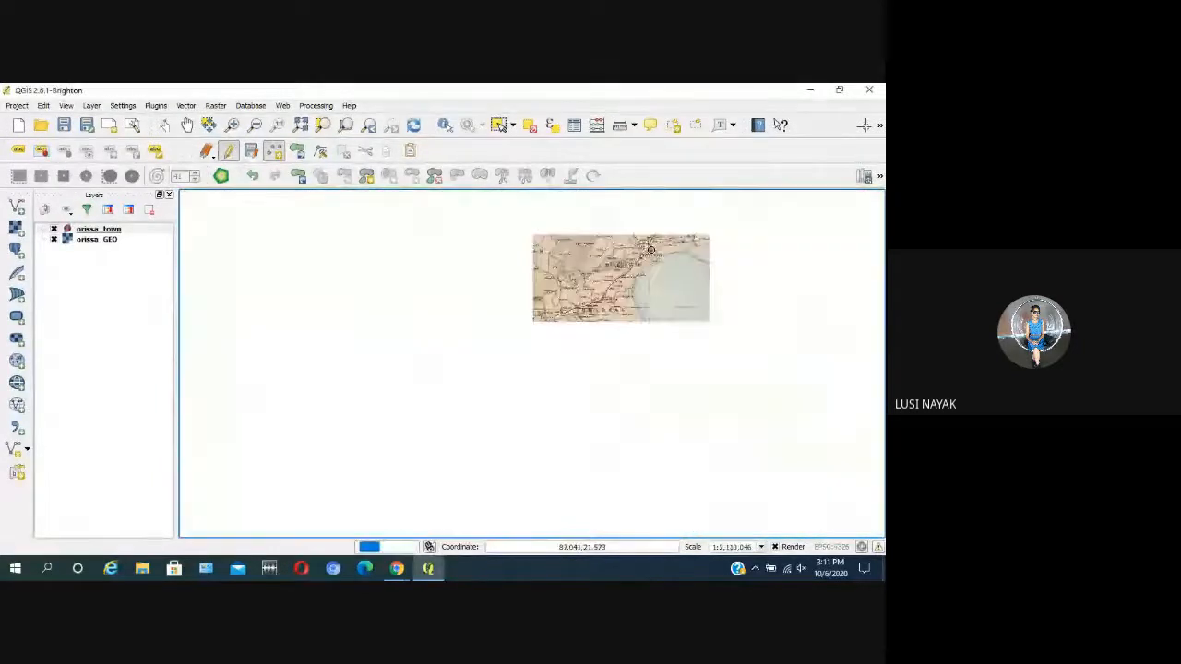
pyautogui.scroll(1, 597, 341)
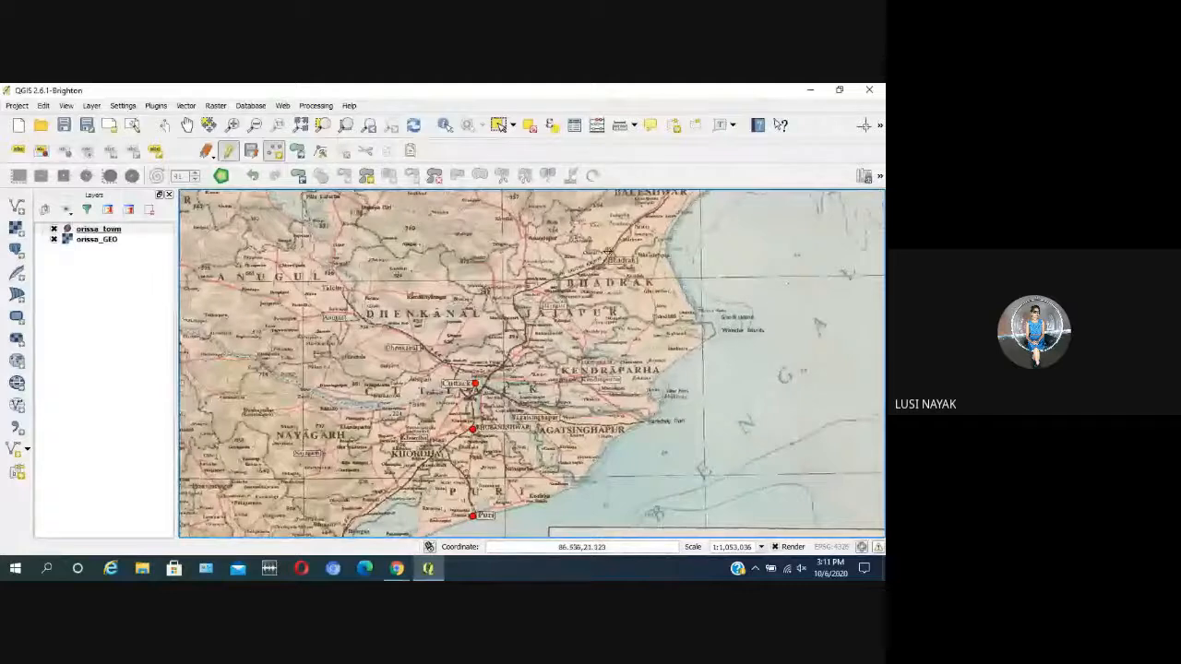
pyautogui.scroll(1, 618, 263)
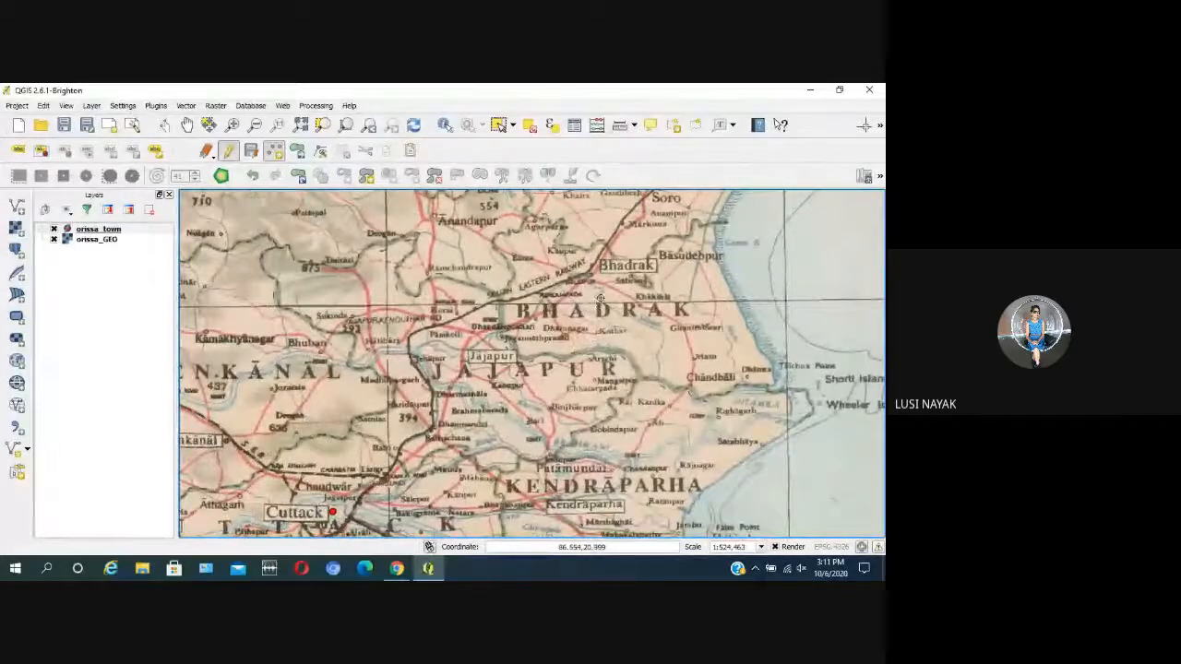
pyautogui.click(607, 292)
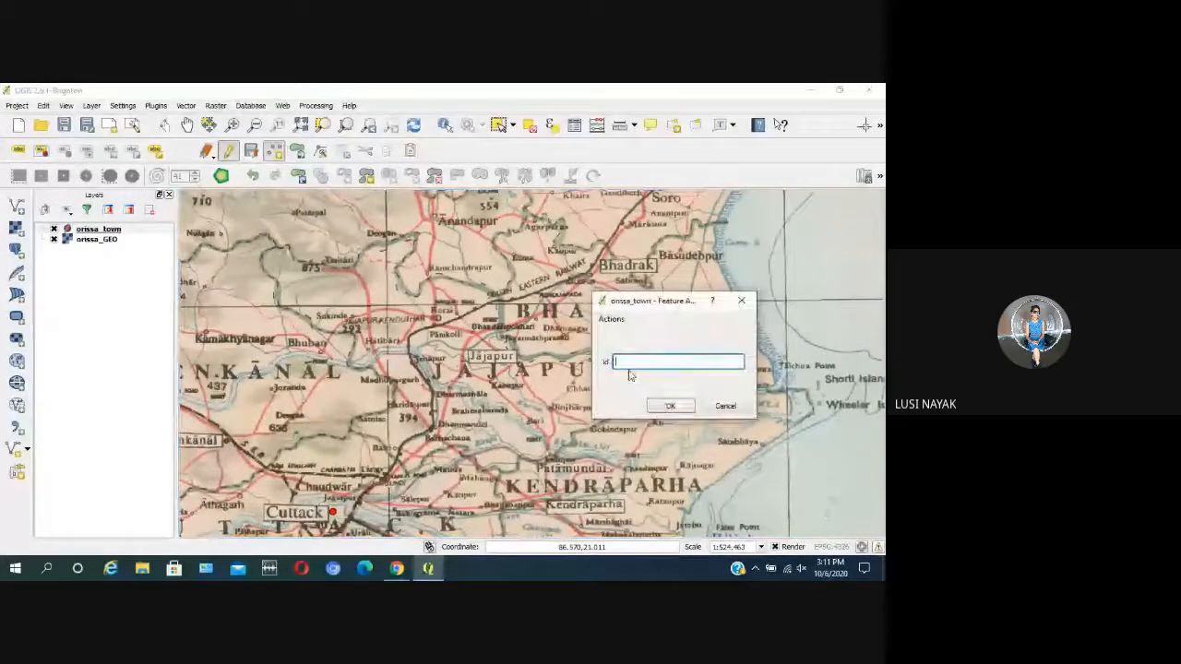
pyautogui.click(670, 409)
# Step: Examine the placed town points and the districts around Kandhamal, Sundargarh, Kendujhar and Dhenkanal on the scanned map
pyautogui.scroll(-1, 683, 266)
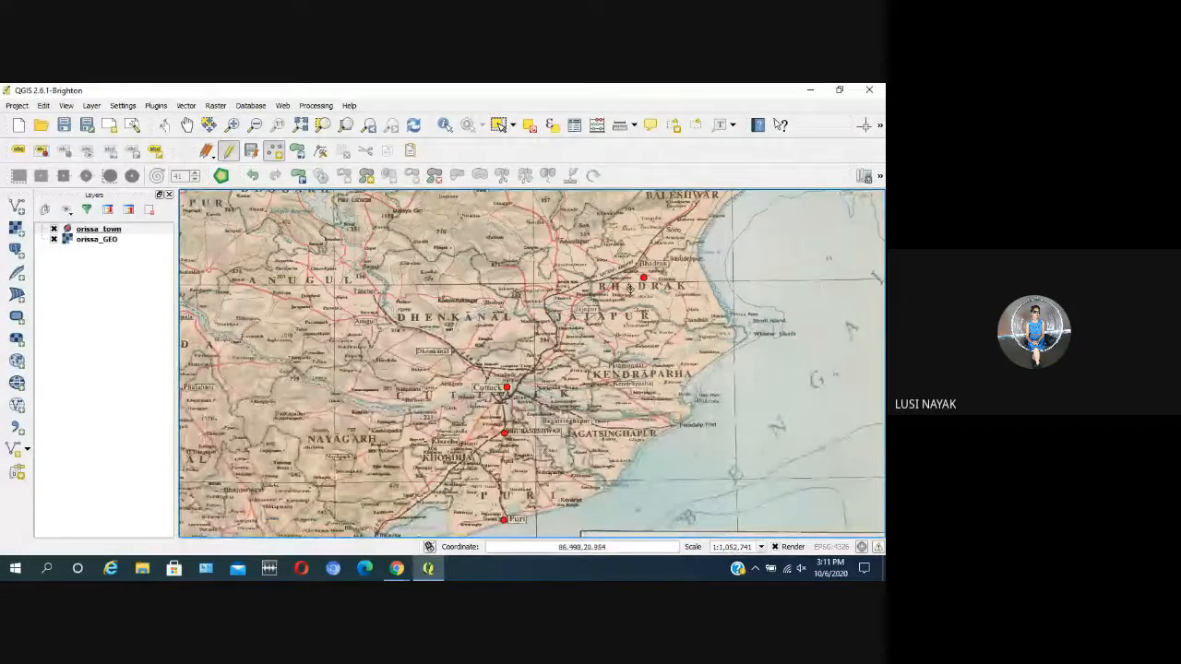
pyautogui.scroll(-1, 633, 288)
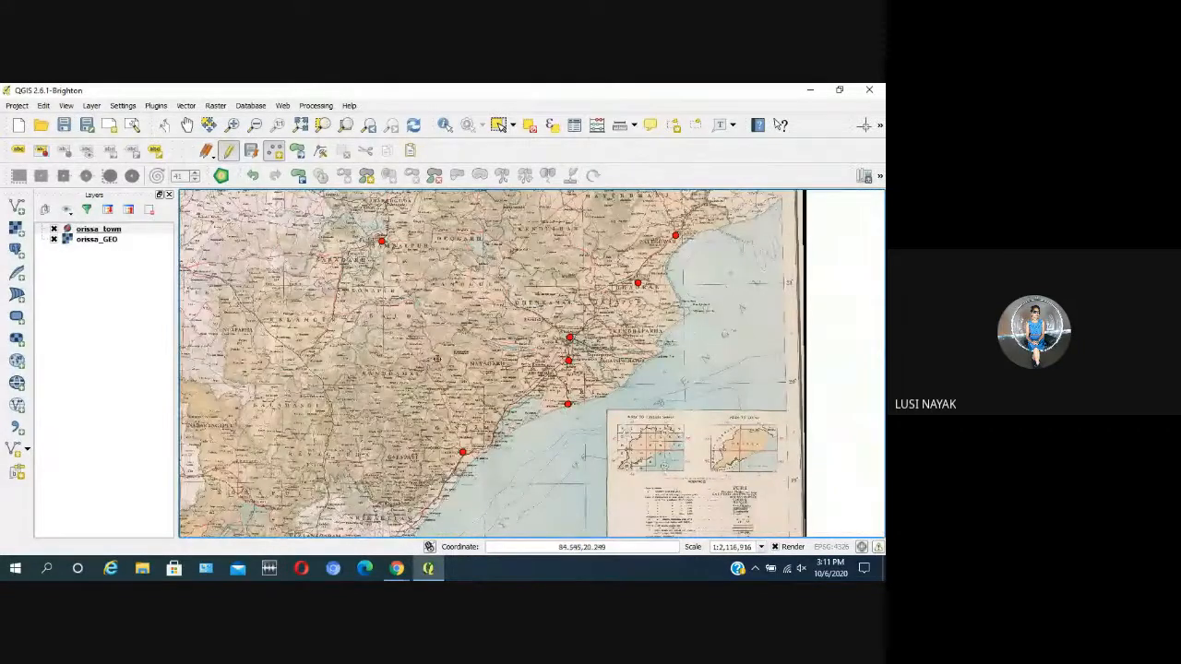
pyautogui.scroll(1, 398, 347)
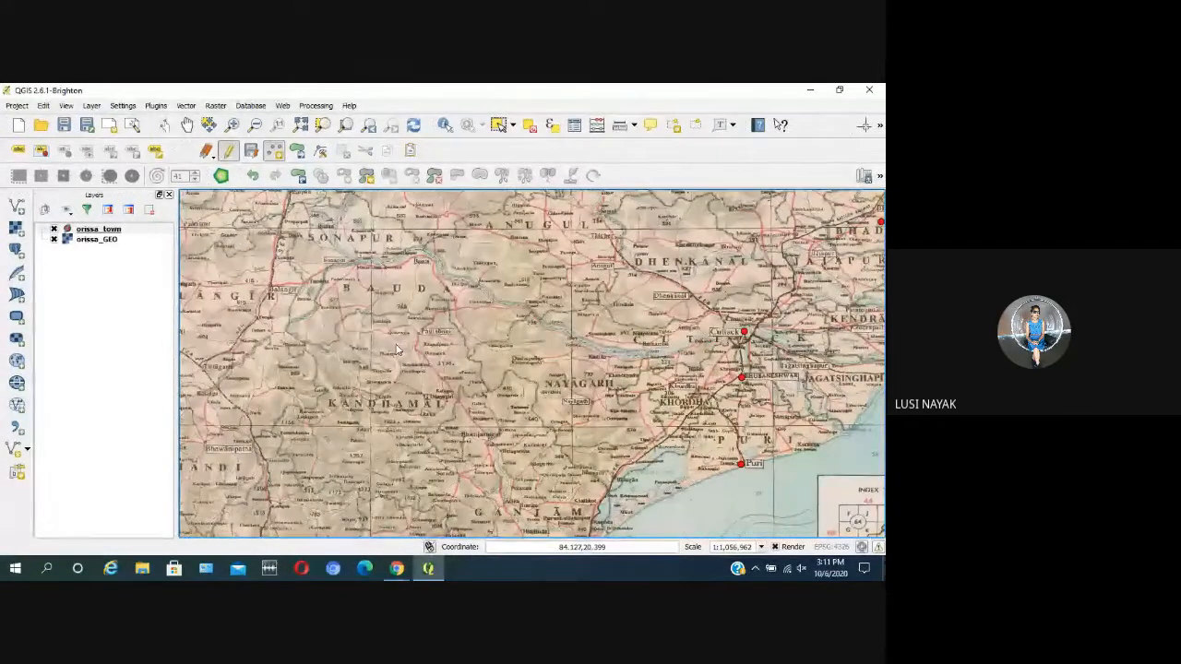
pyautogui.scroll(-1, 550, 346)
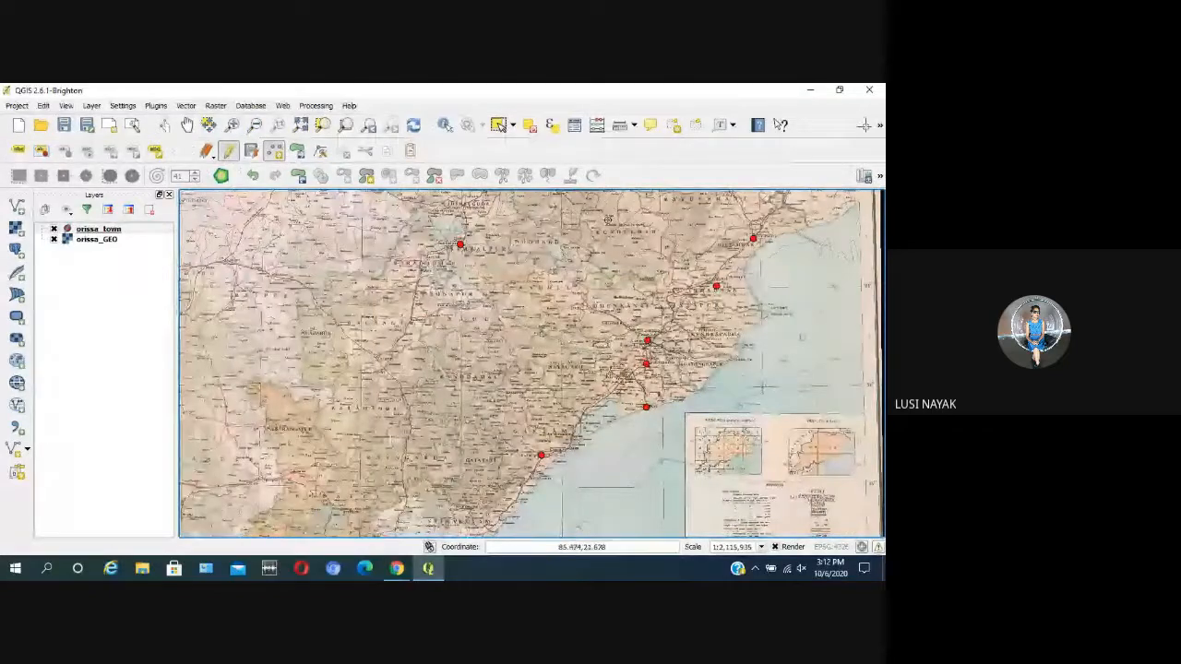
pyautogui.scroll(1, 597, 313)
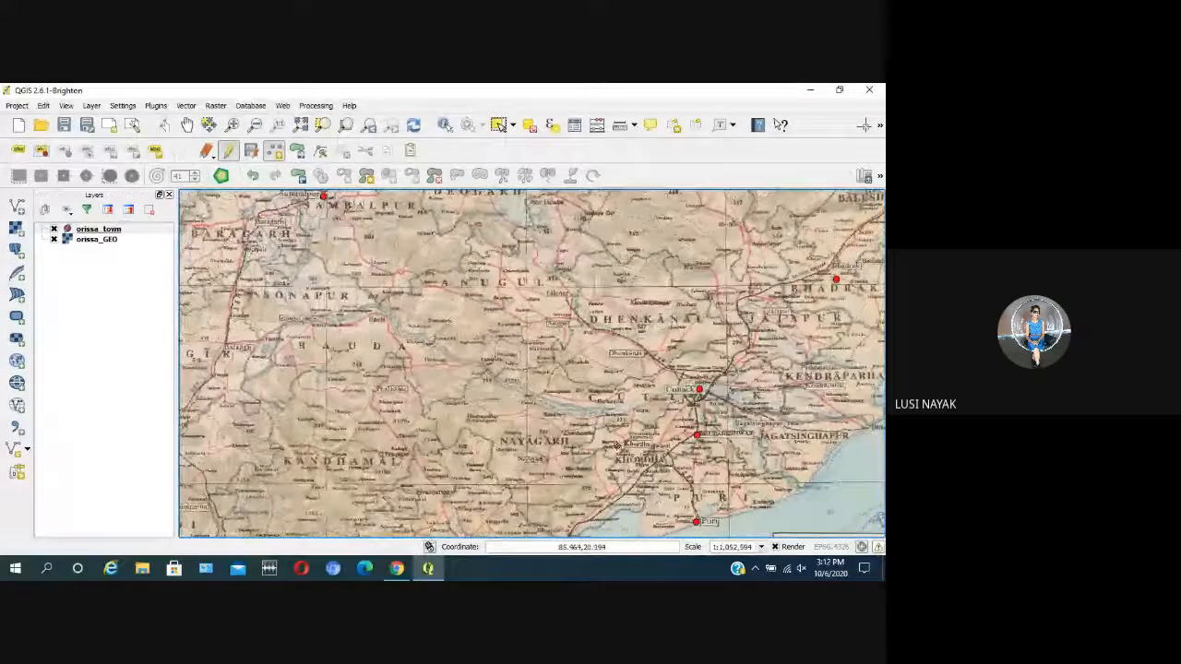
pyautogui.scroll(-1, 616, 446)
pyautogui.scroll(1, 670, 261)
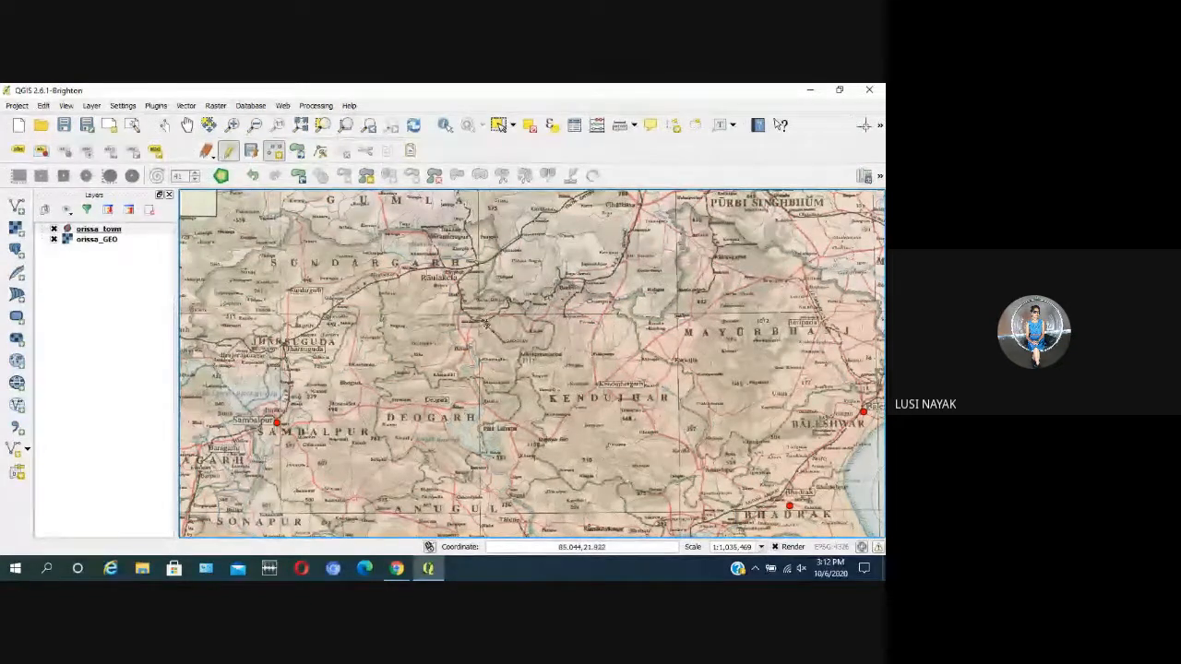
pyautogui.scroll(-1, 489, 332)
pyautogui.scroll(1, 497, 365)
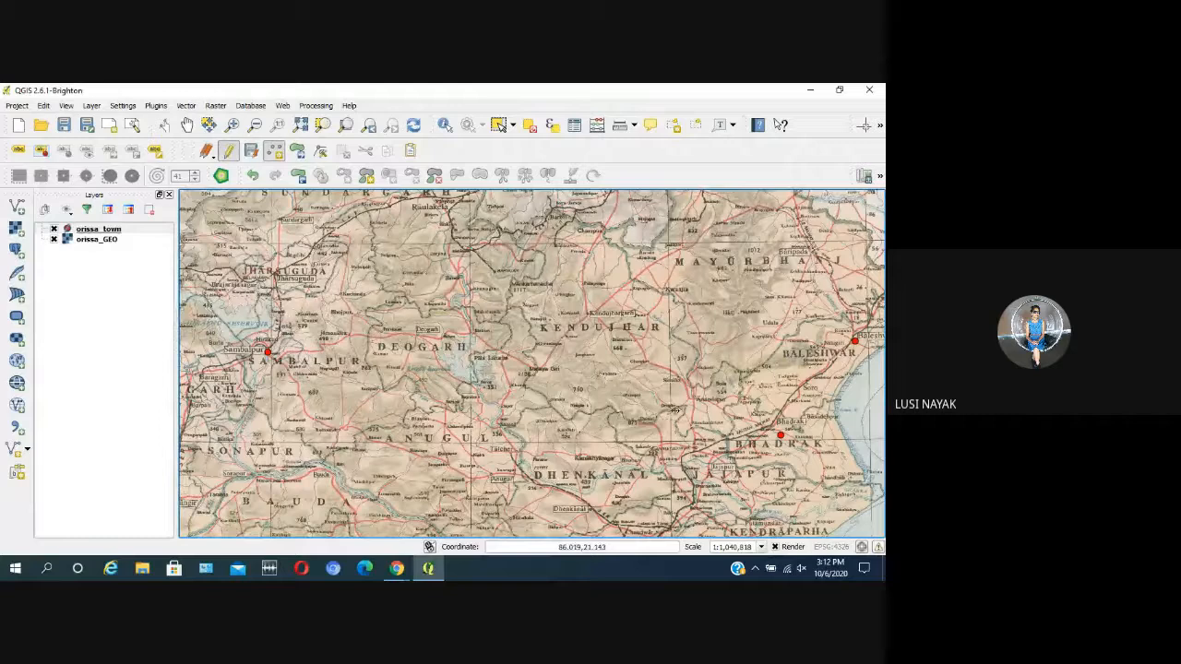
pyautogui.scroll(-2, 510, 260)
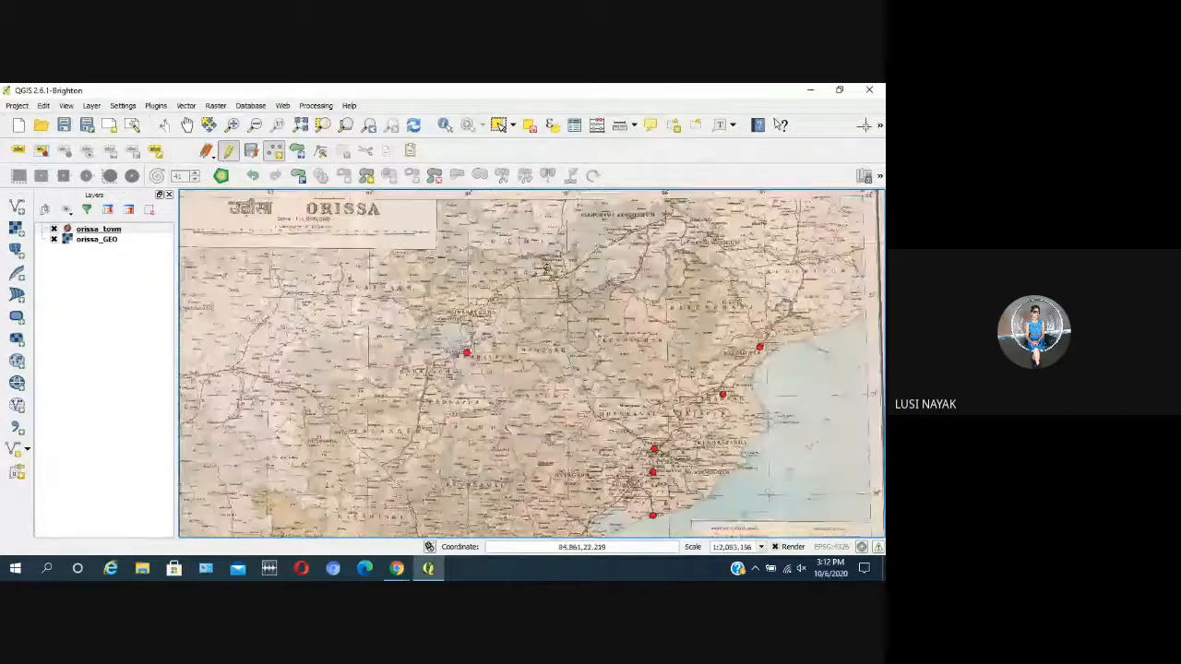
pyautogui.scroll(2, 474, 253)
pyautogui.scroll(-2, 441, 253)
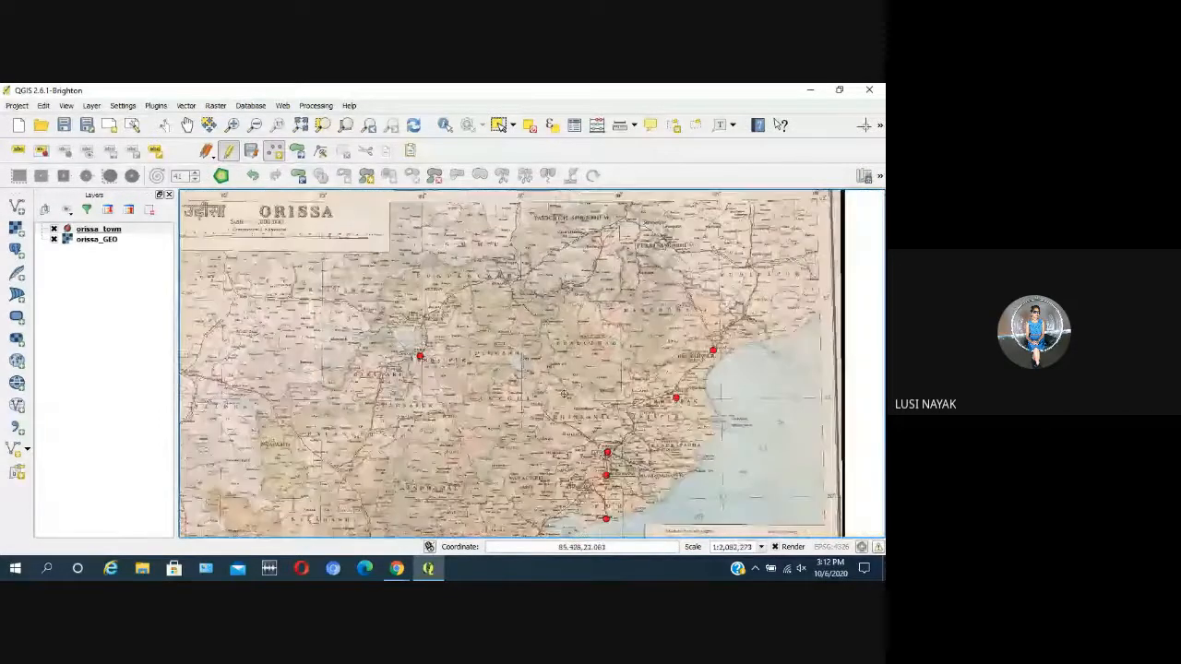
pyautogui.scroll(2, 441, 256)
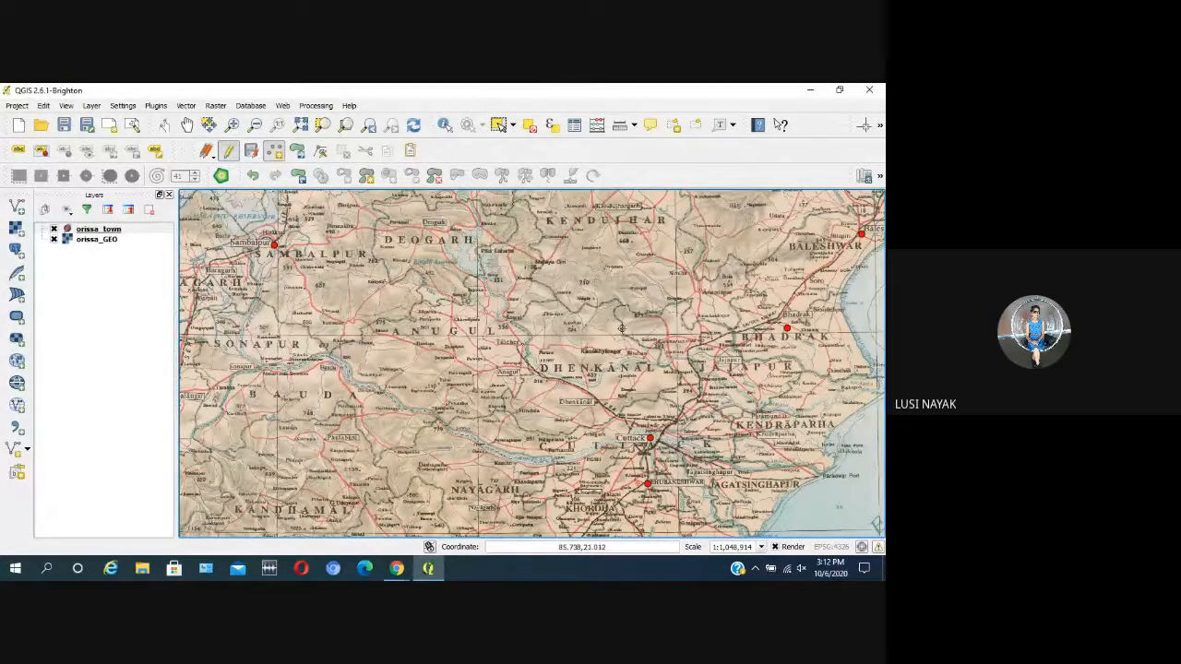
# Step: End the editing session on the orissa_town layer, keeping the added town points
pyautogui.scroll(-1, 622, 328)
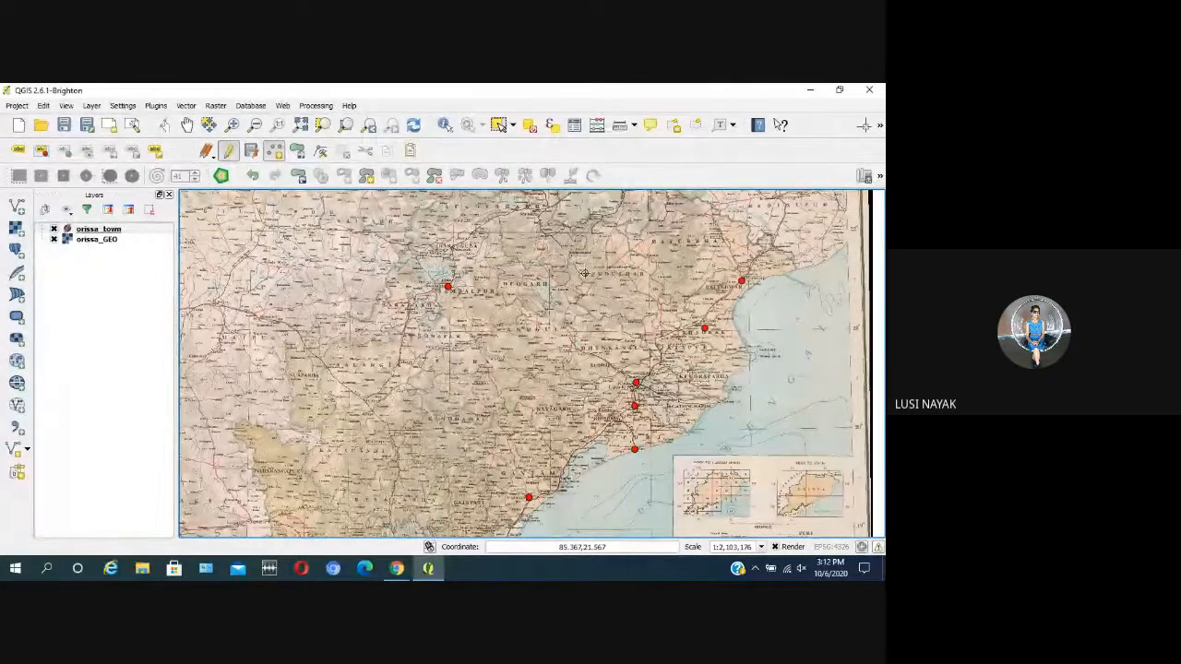
pyautogui.click(227, 151)
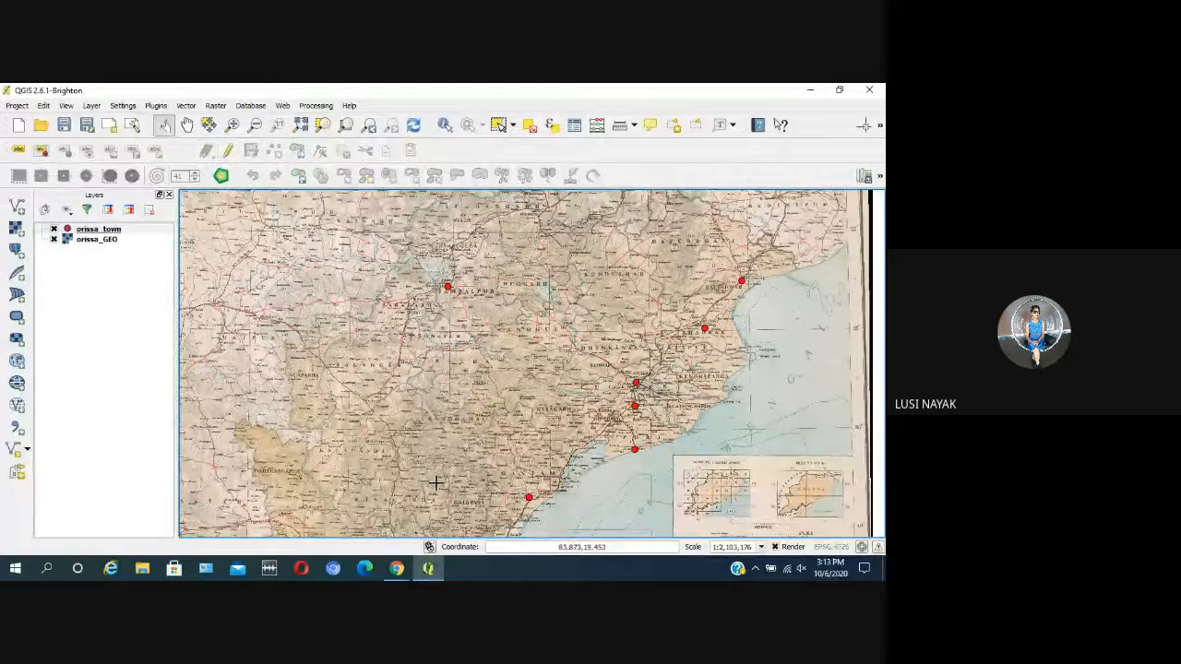
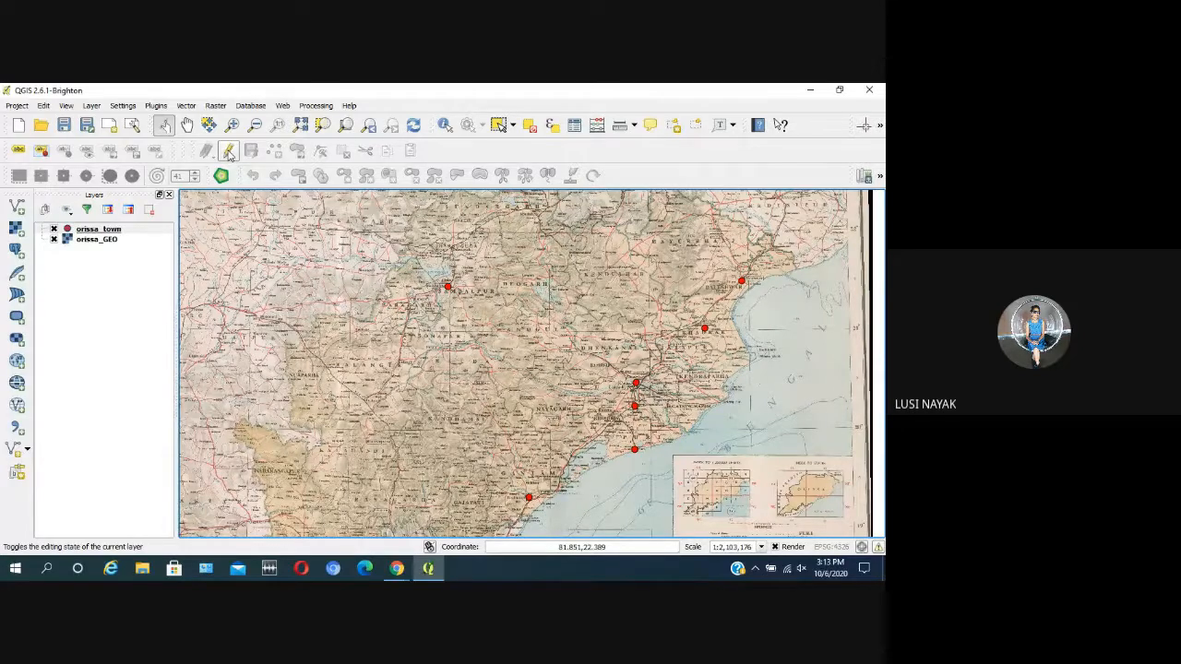
pyautogui.click(149, 231)
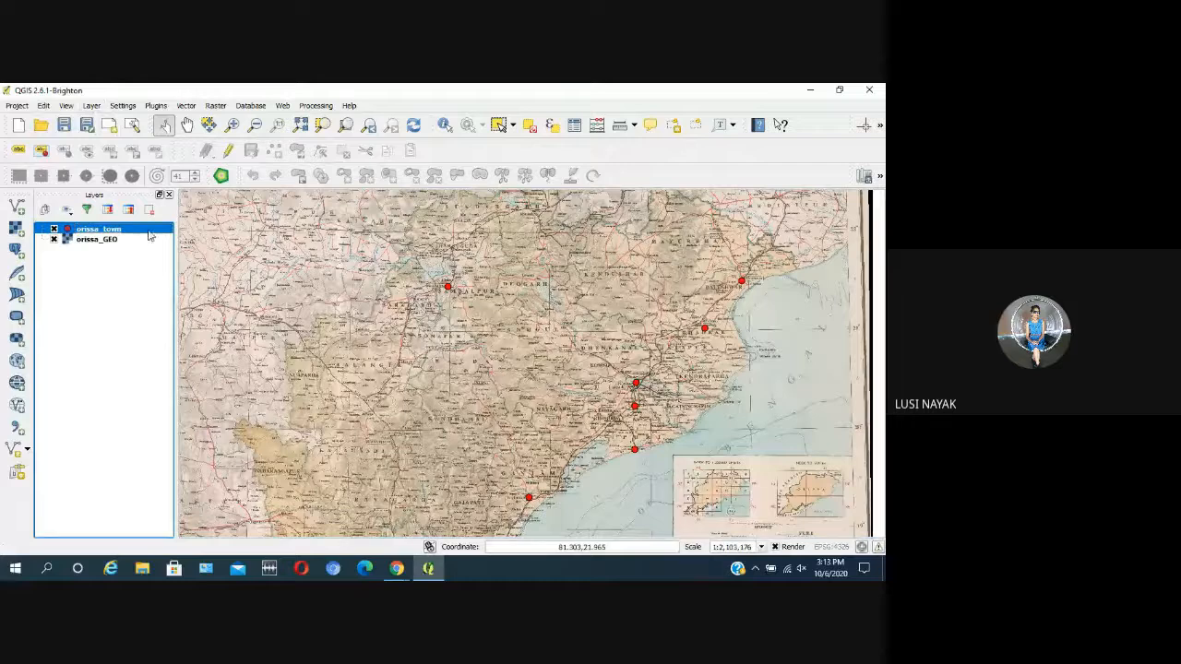
pyautogui.click(228, 151)
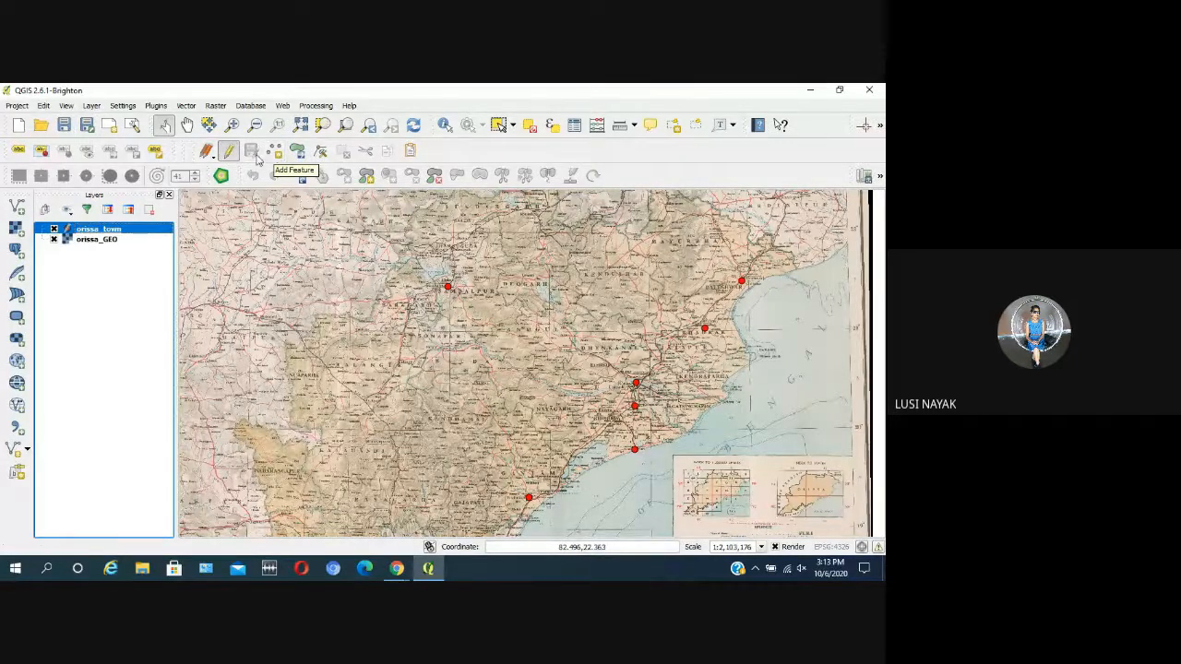
pyautogui.click(227, 150)
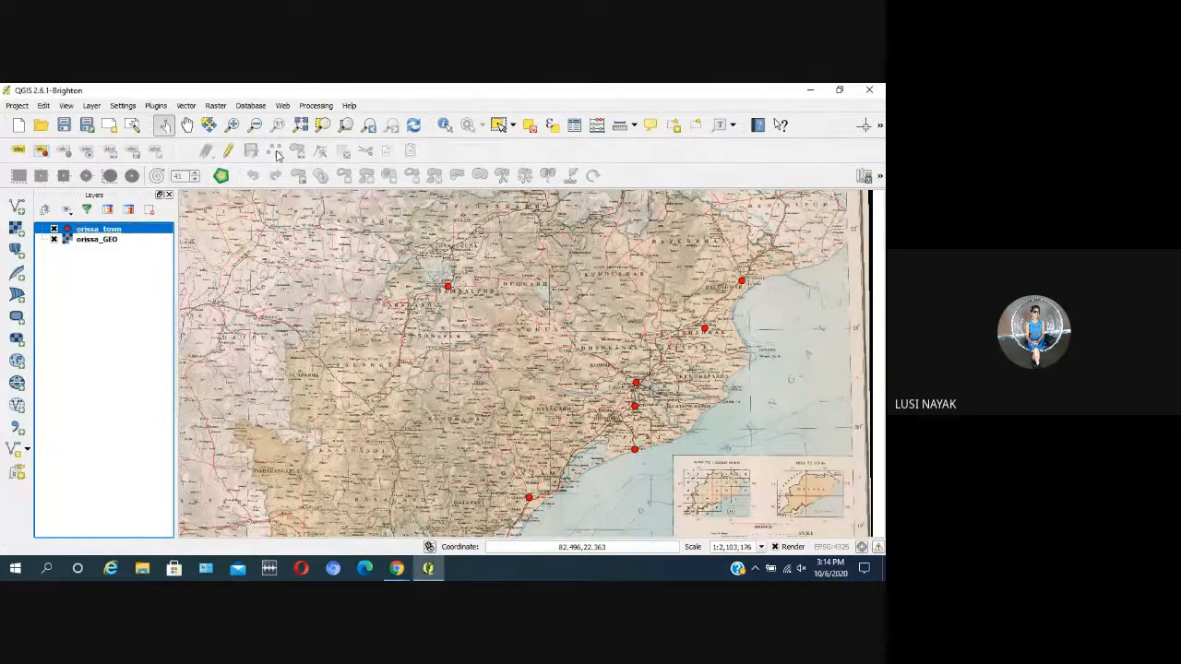
pyautogui.click(130, 241)
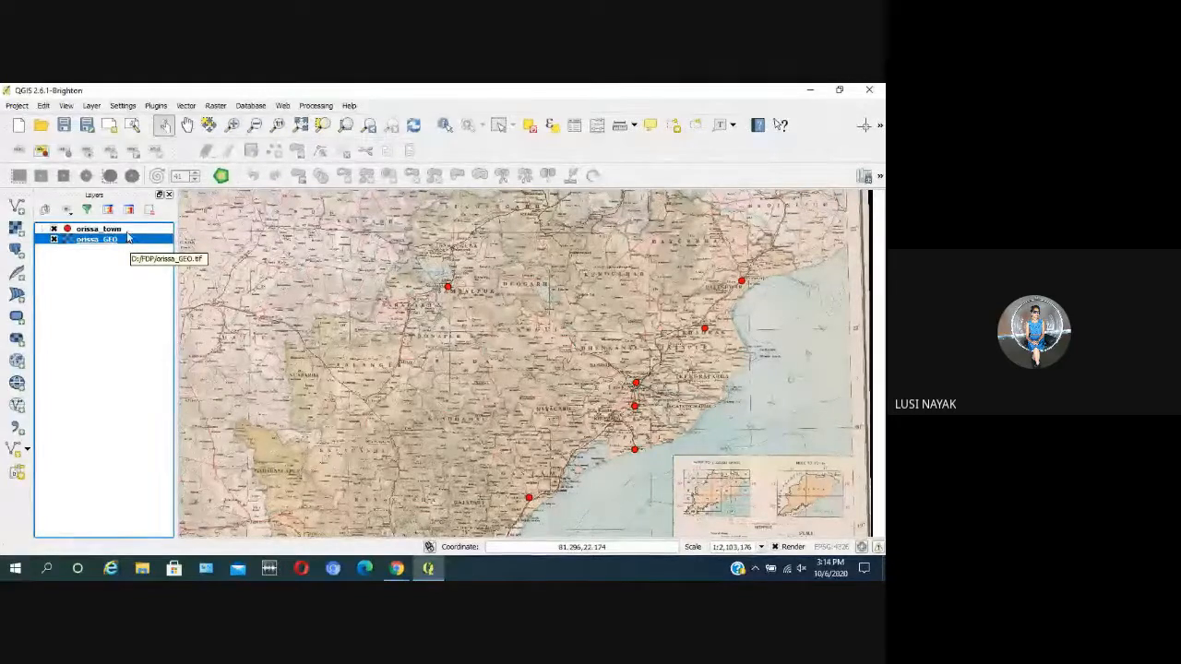
# Step: Reopen the orissa_town layer for editing and add a town point at Khordha with its id left empty
pyautogui.click(124, 231)
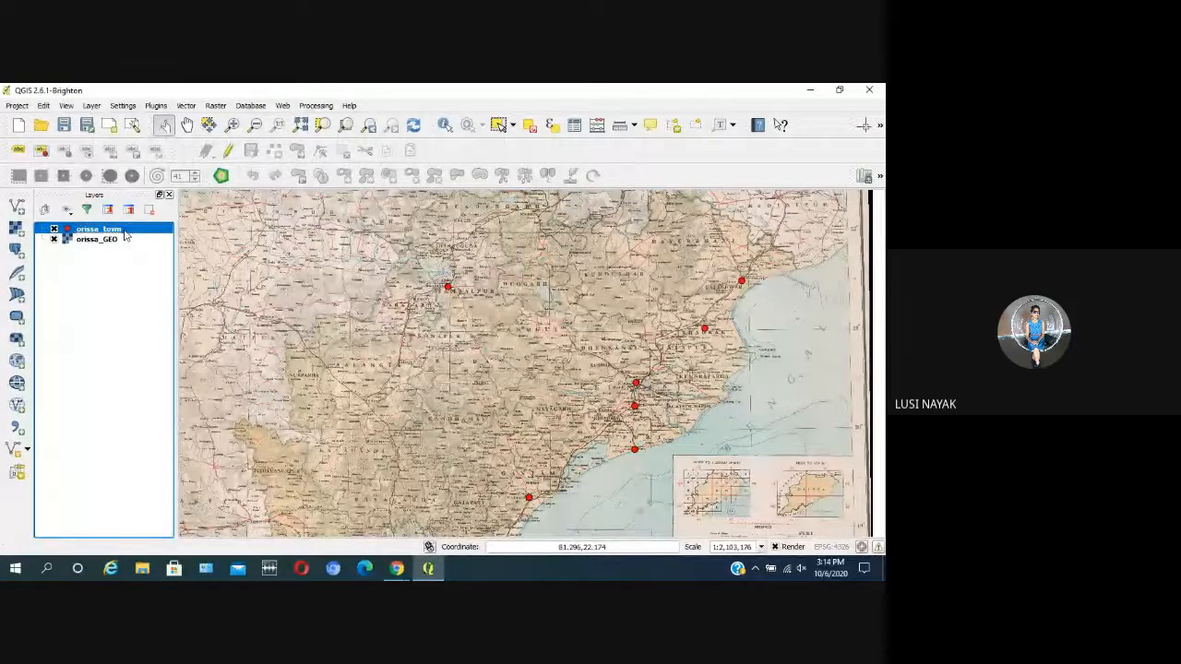
pyautogui.click(229, 151)
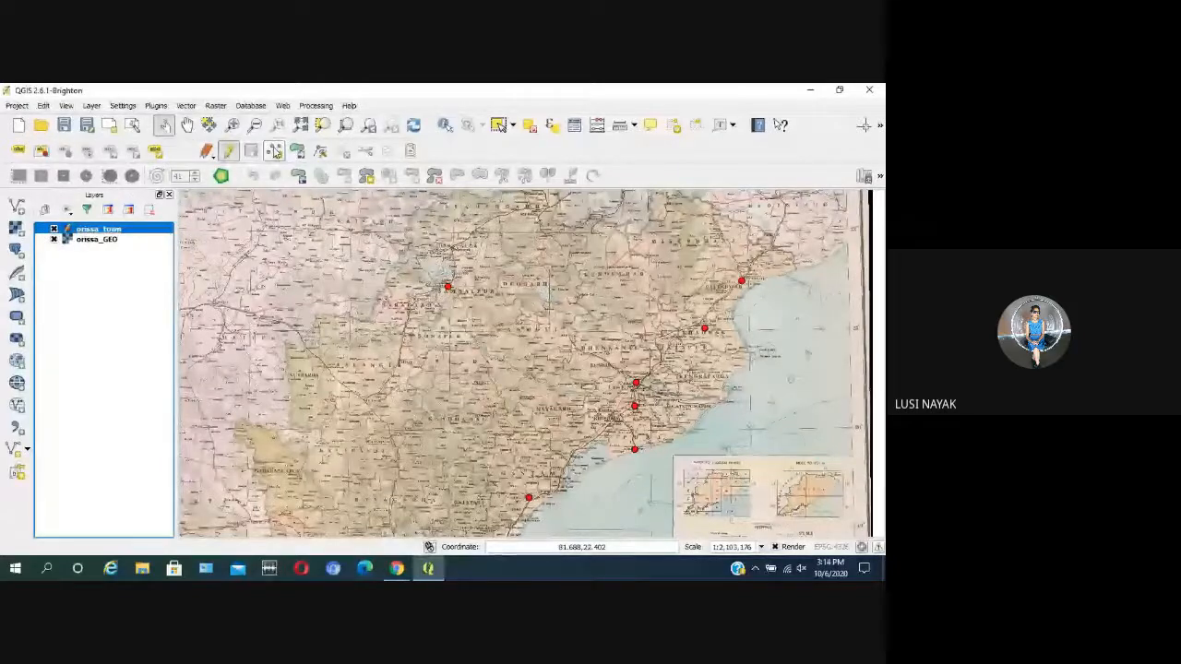
pyautogui.click(276, 151)
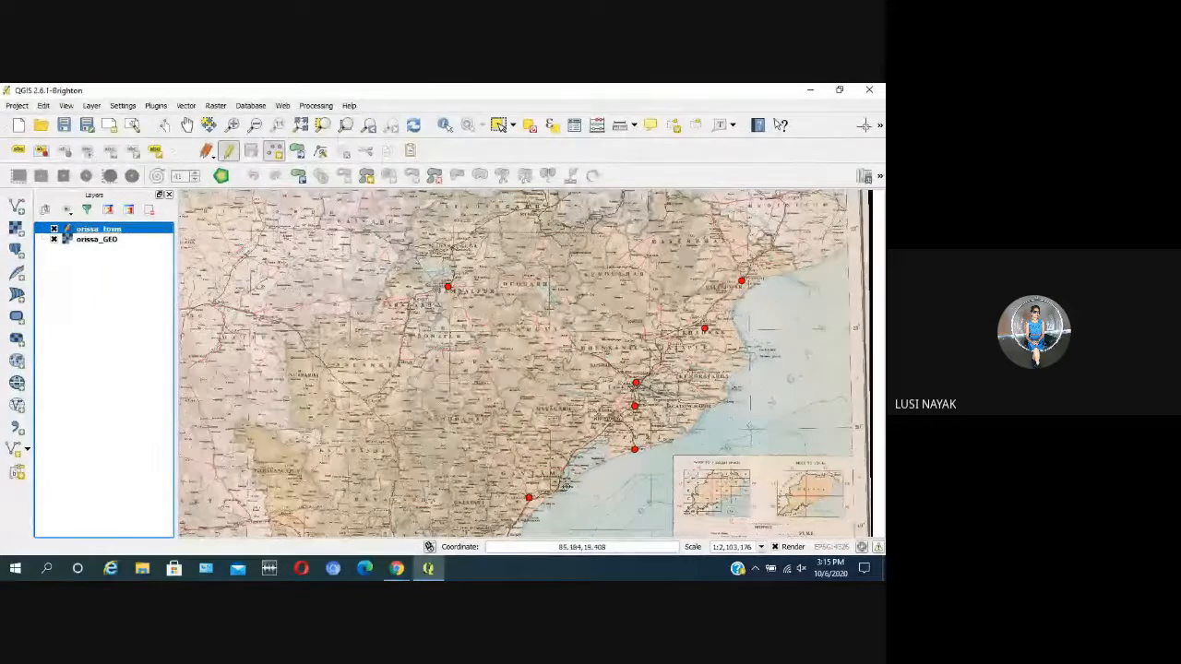
pyautogui.scroll(1, 568, 483)
pyautogui.scroll(1, 659, 374)
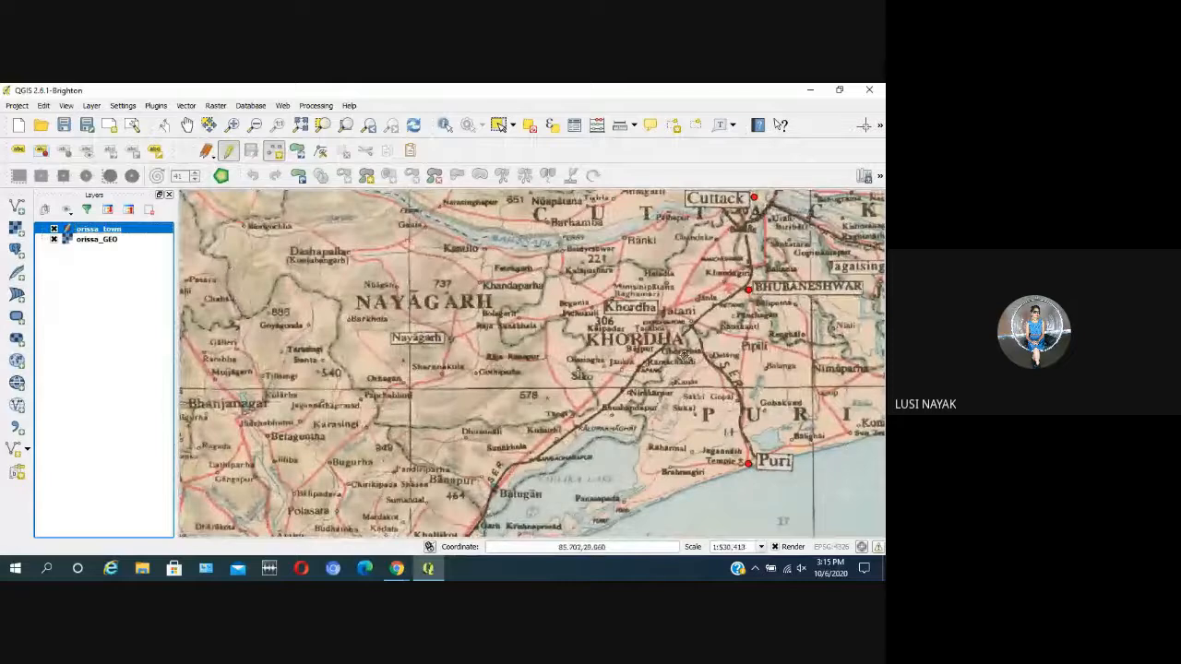
pyautogui.click(660, 312)
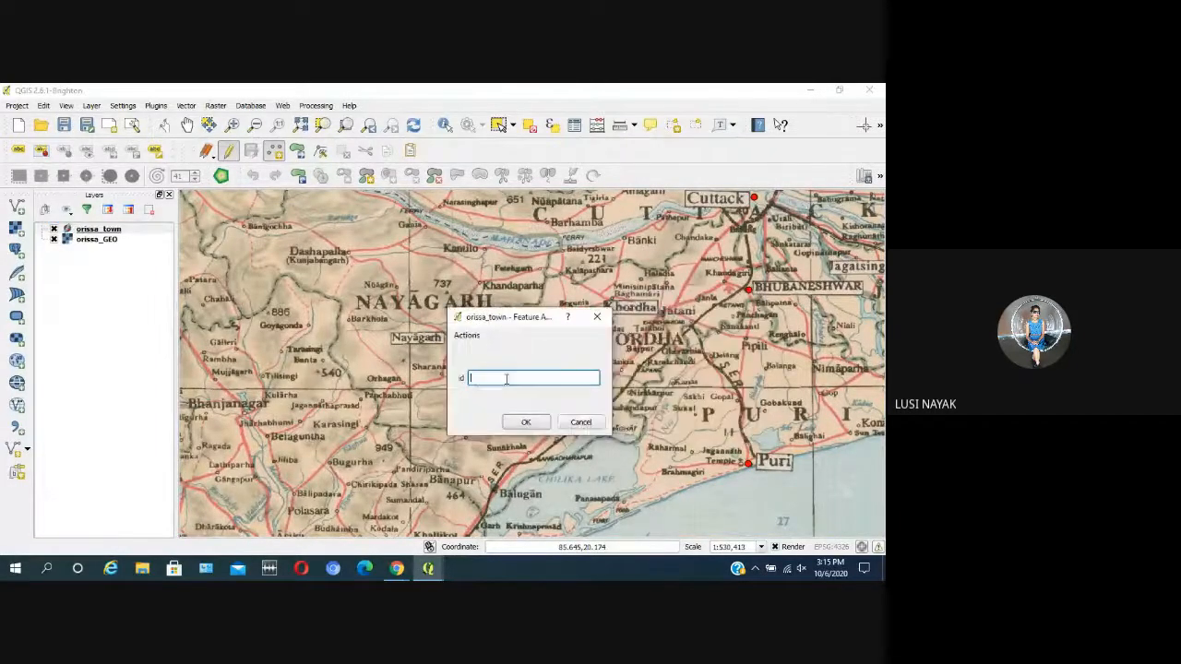
pyautogui.click(521, 423)
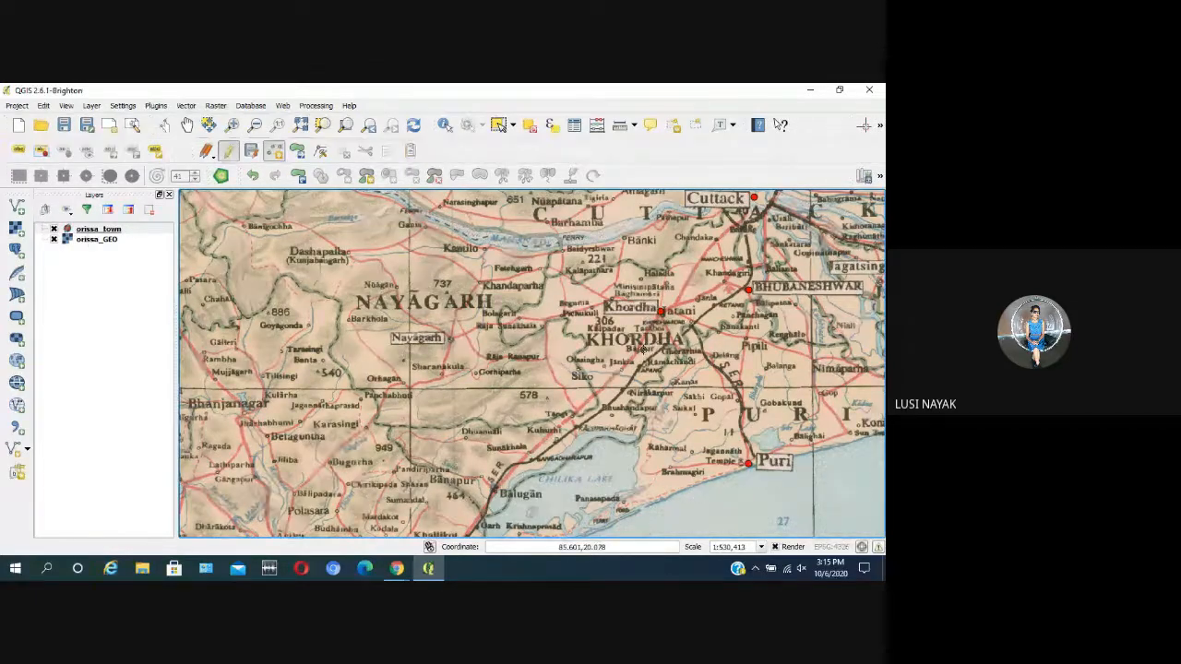
# Step: Examine the scanned map around Sundargarh, Jharsuguda, Raulakela, Bhadrak and Dhenkanal against the town points already placed
pyautogui.scroll(-1, 705, 338)
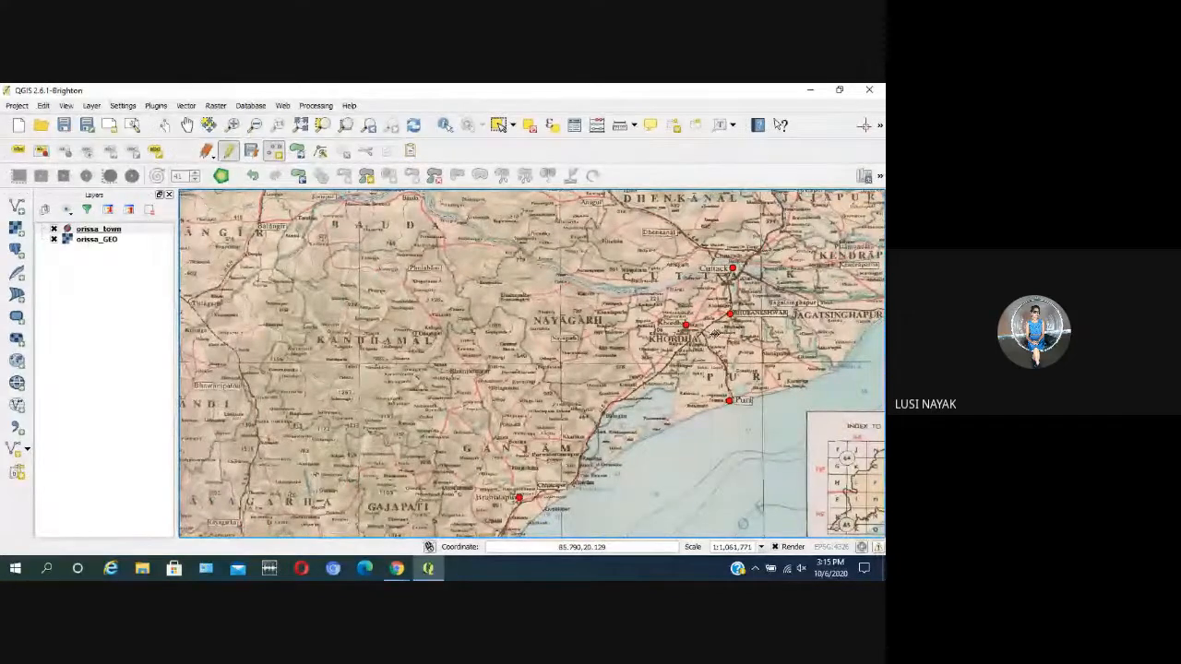
pyautogui.scroll(-2, 660, 415)
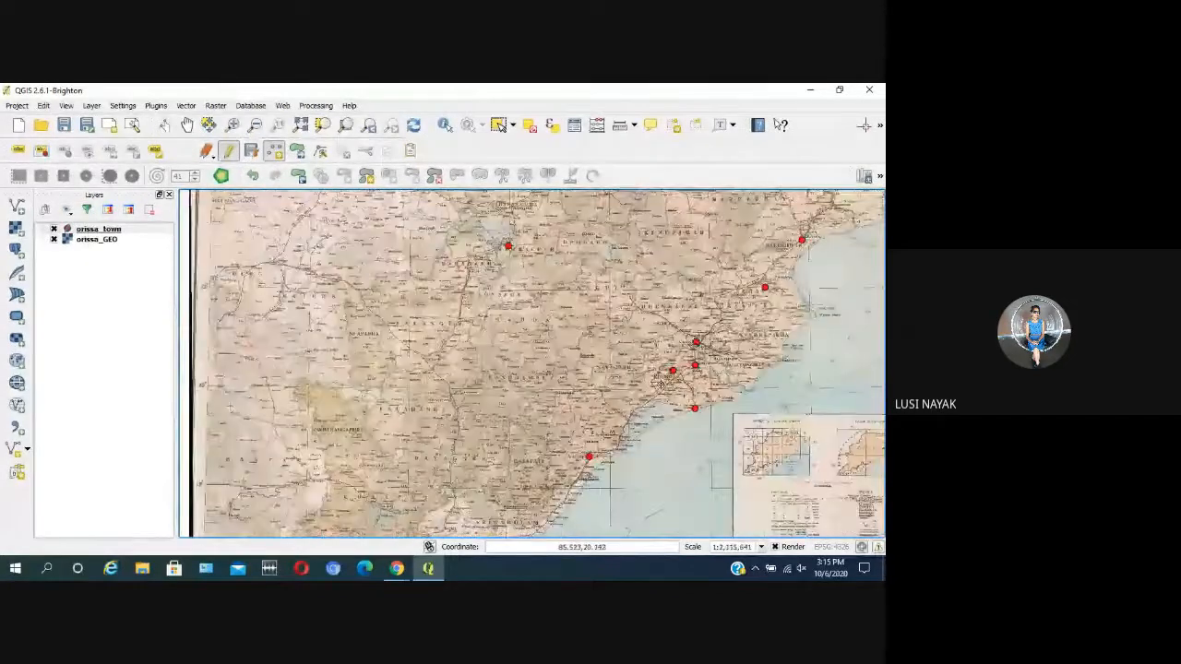
pyautogui.scroll(1, 592, 286)
pyautogui.scroll(1, 626, 314)
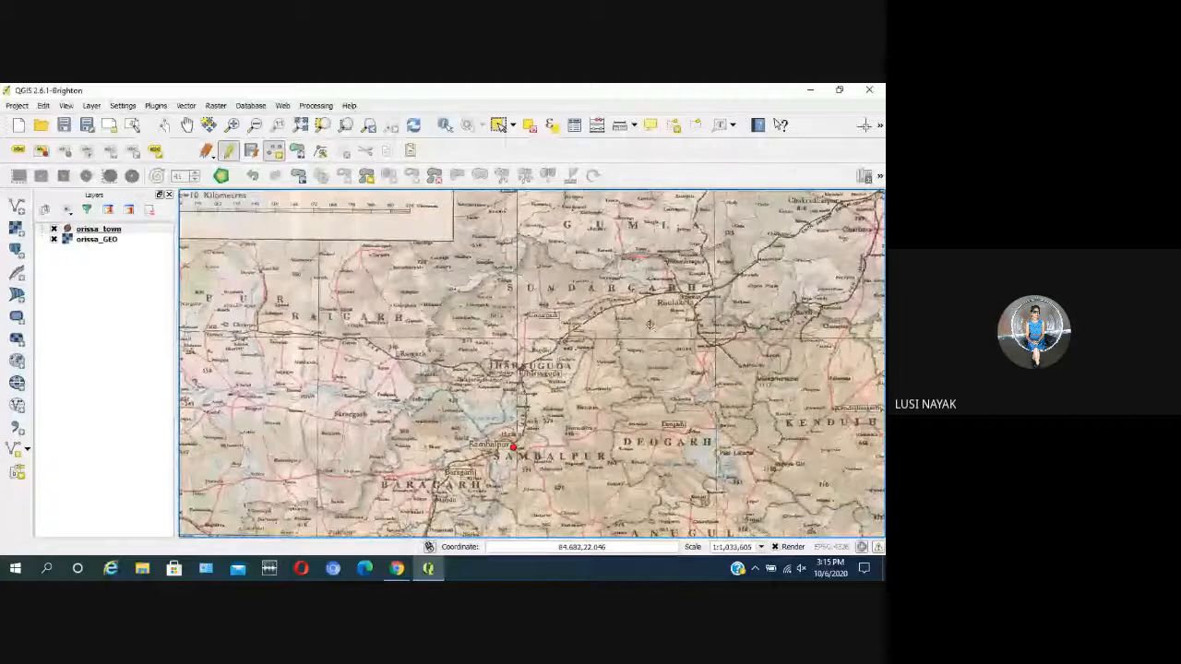
pyautogui.scroll(1, 643, 298)
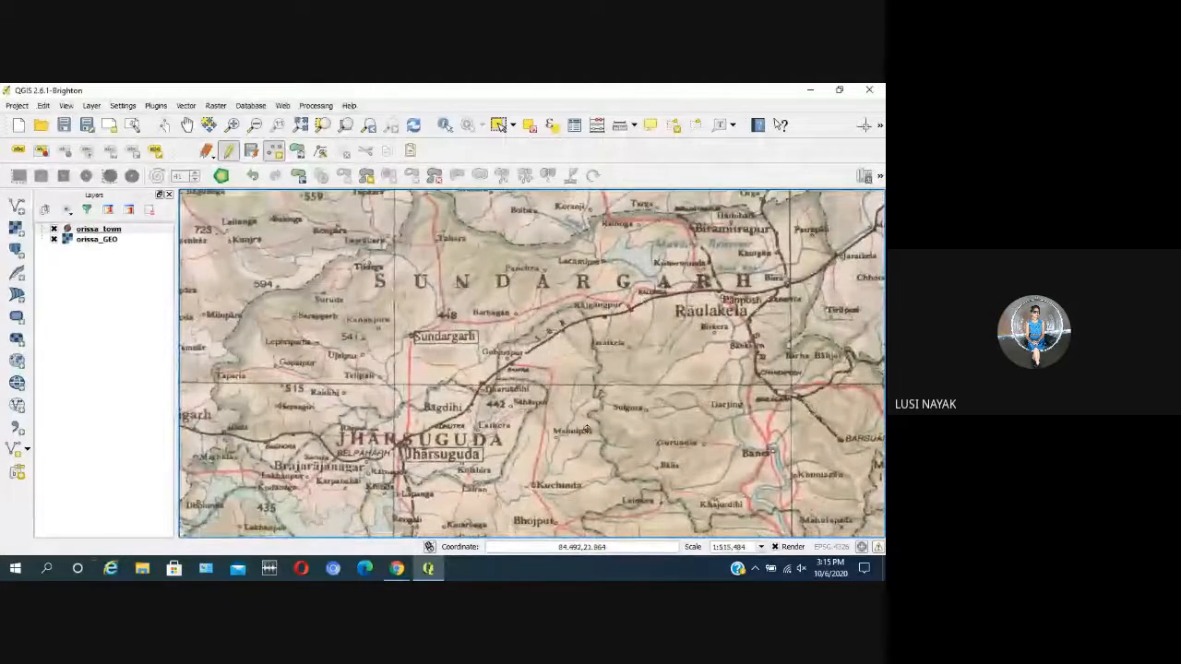
pyautogui.scroll(-2, 499, 303)
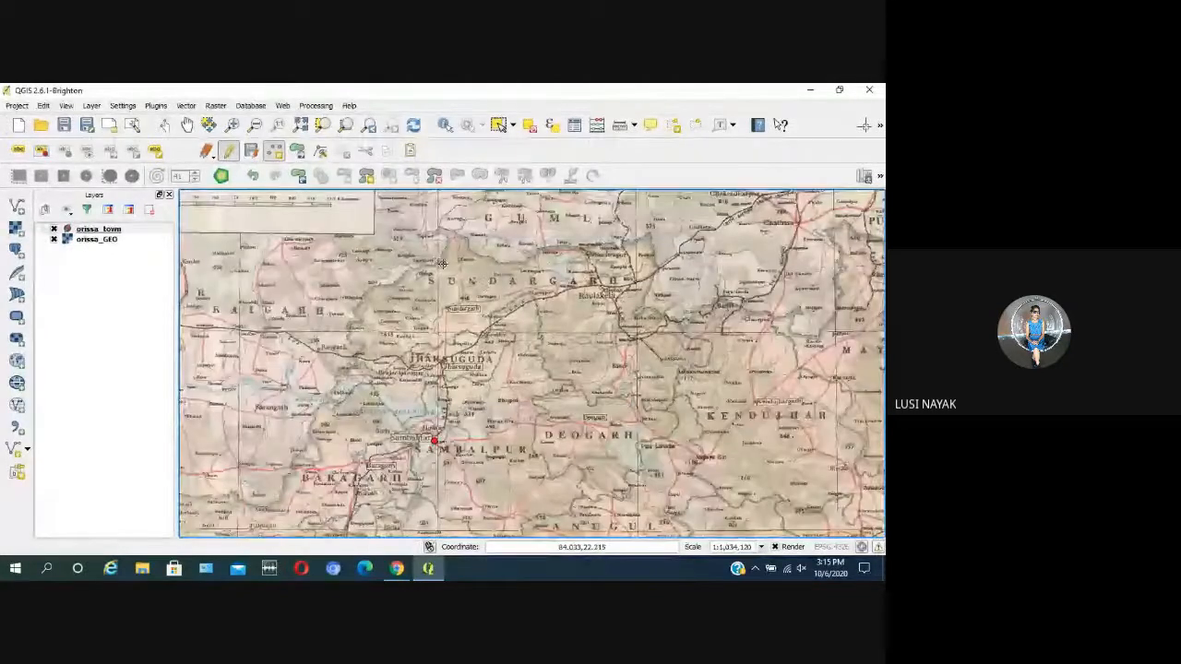
pyautogui.scroll(1, 667, 468)
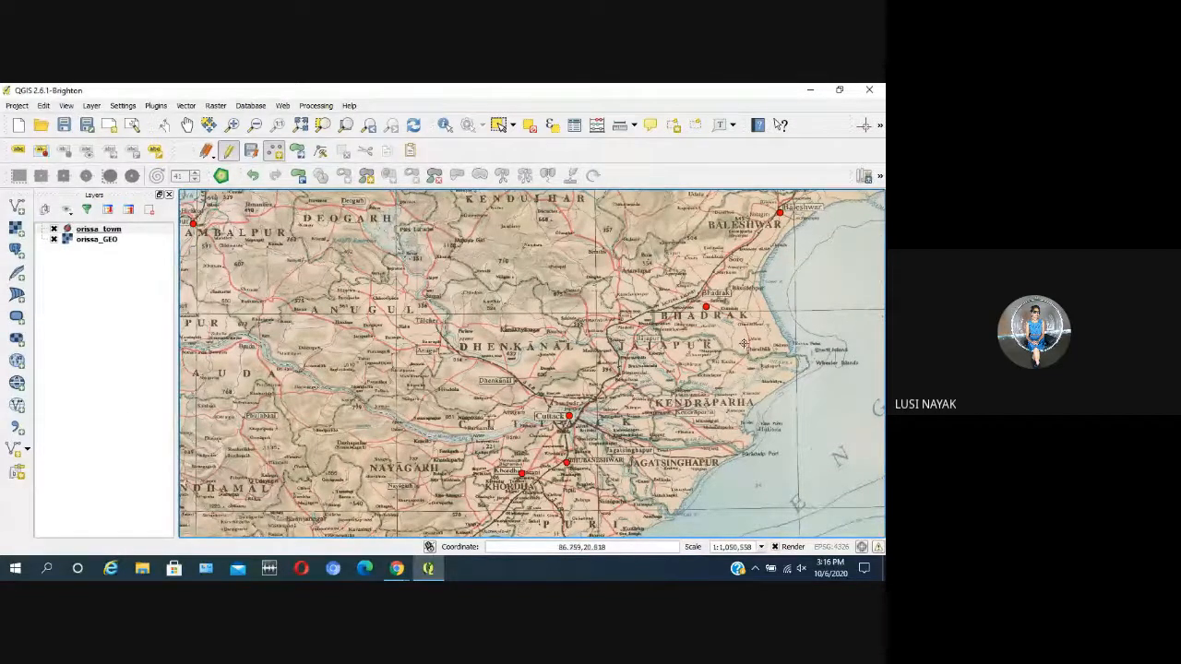
pyautogui.scroll(-1, 749, 341)
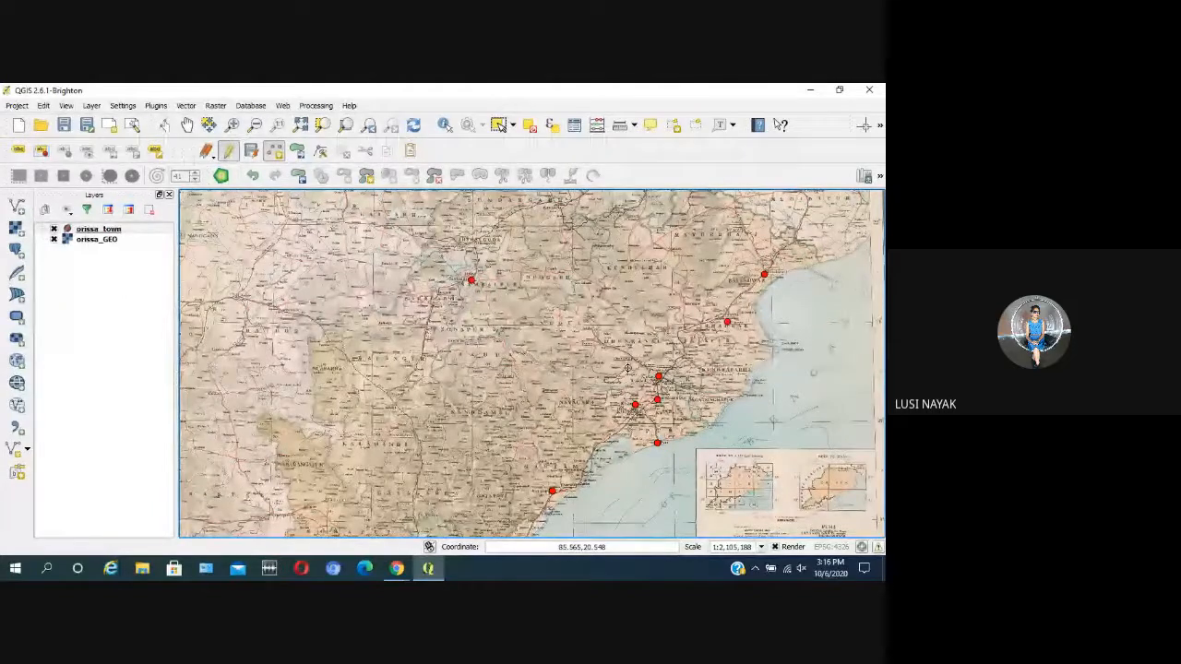
# Step: End the editing session on the orissa_town layer and save its changes
pyautogui.click(139, 230)
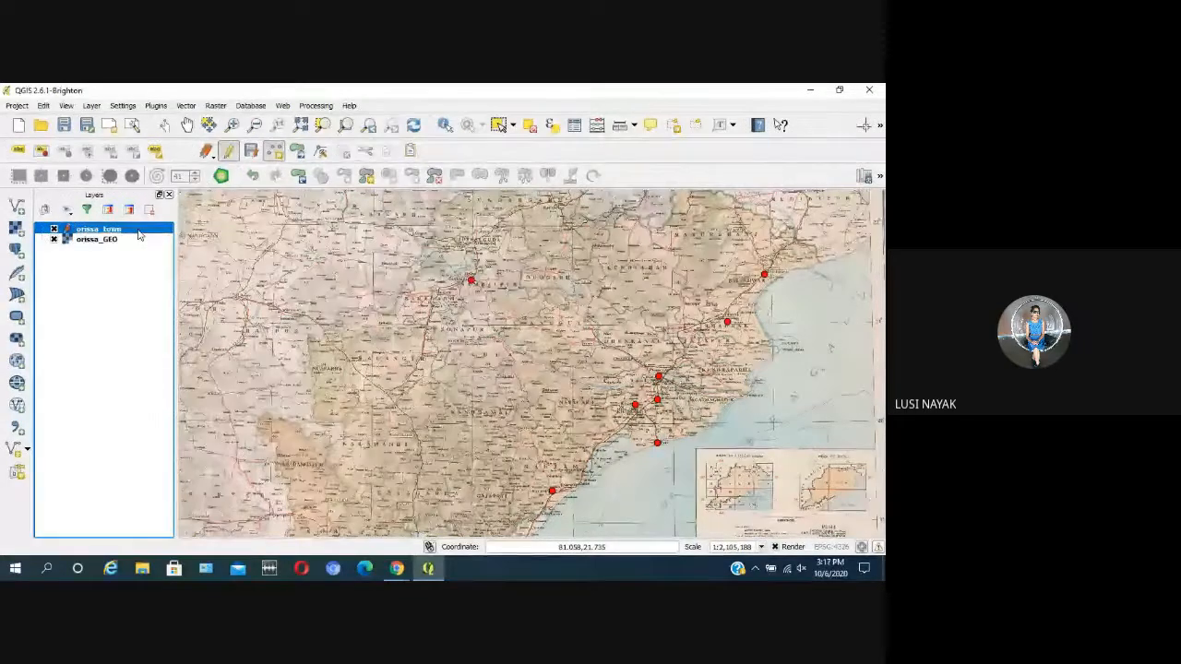
pyautogui.click(228, 153)
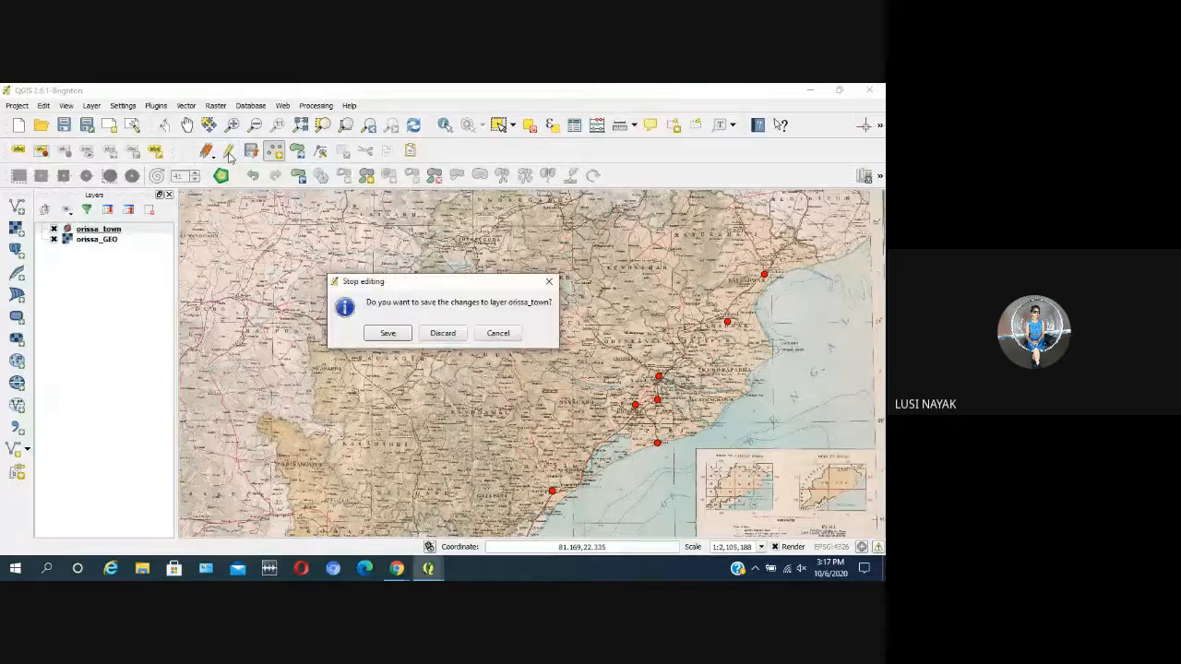
pyautogui.click(385, 333)
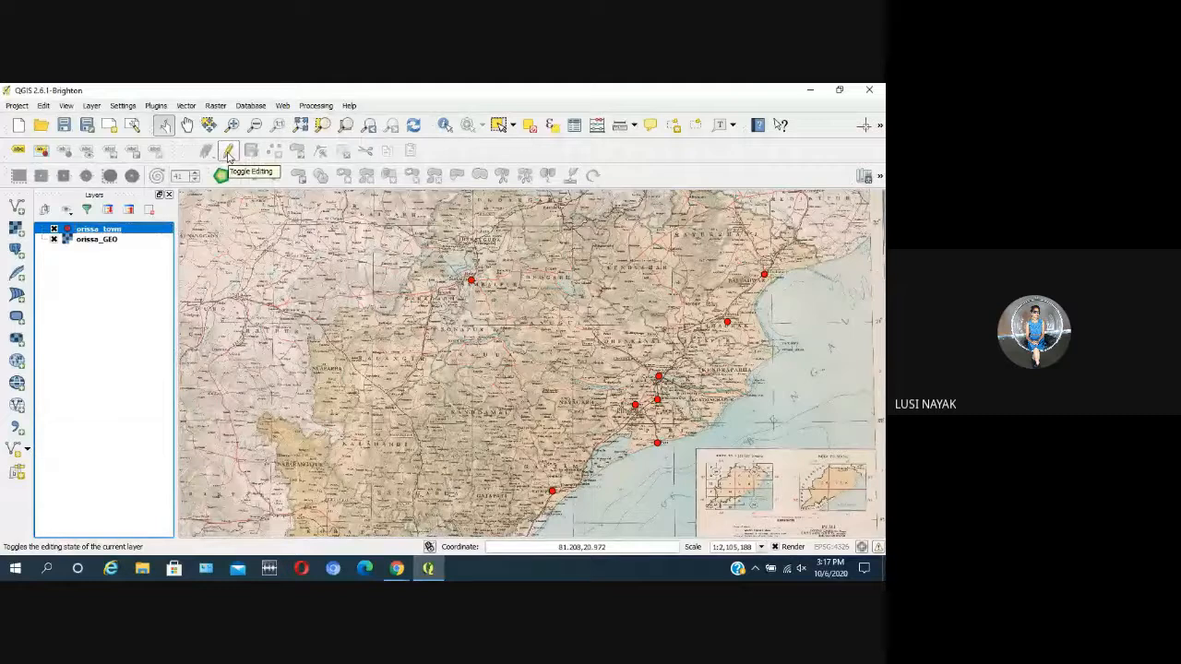
# Step: Start a new editing session on orissa_town and add a town point at Jharsuguda, north of Sambalpur, with its id left empty
pyautogui.click(229, 152)
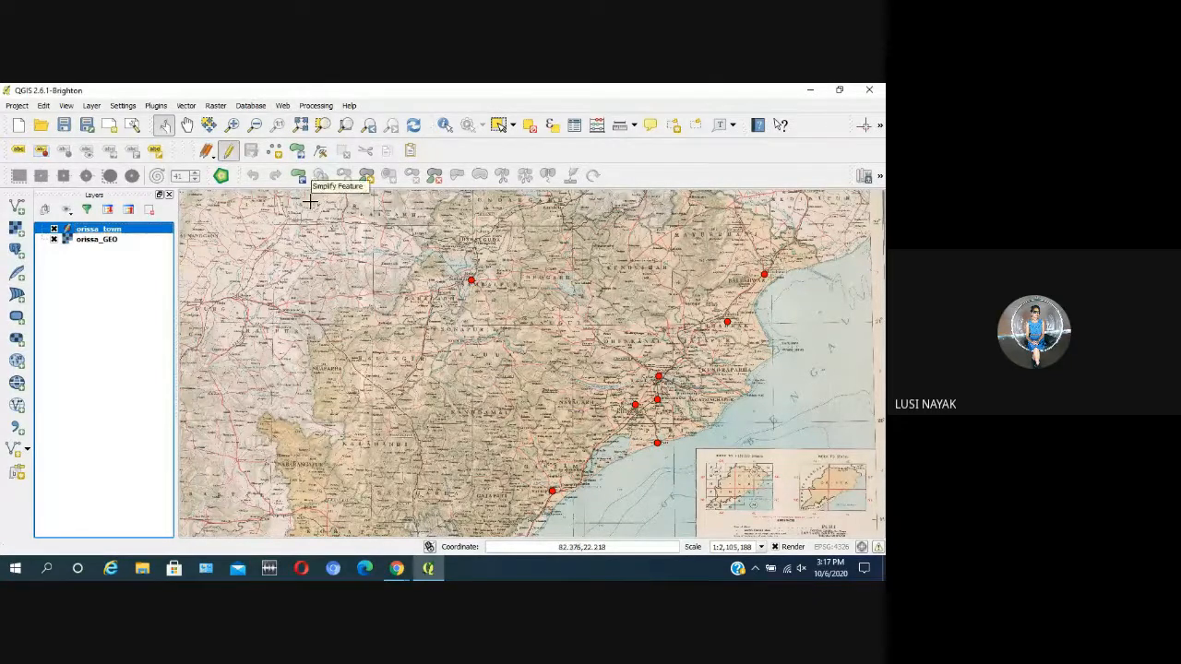
pyautogui.click(274, 155)
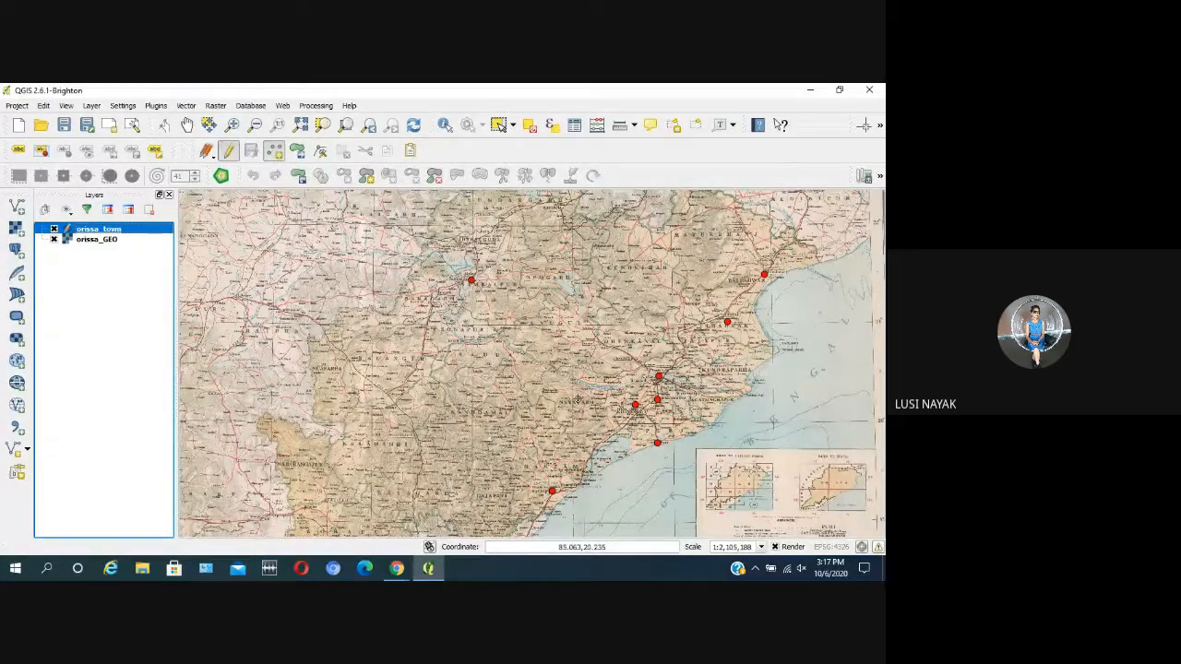
pyautogui.scroll(1, 526, 426)
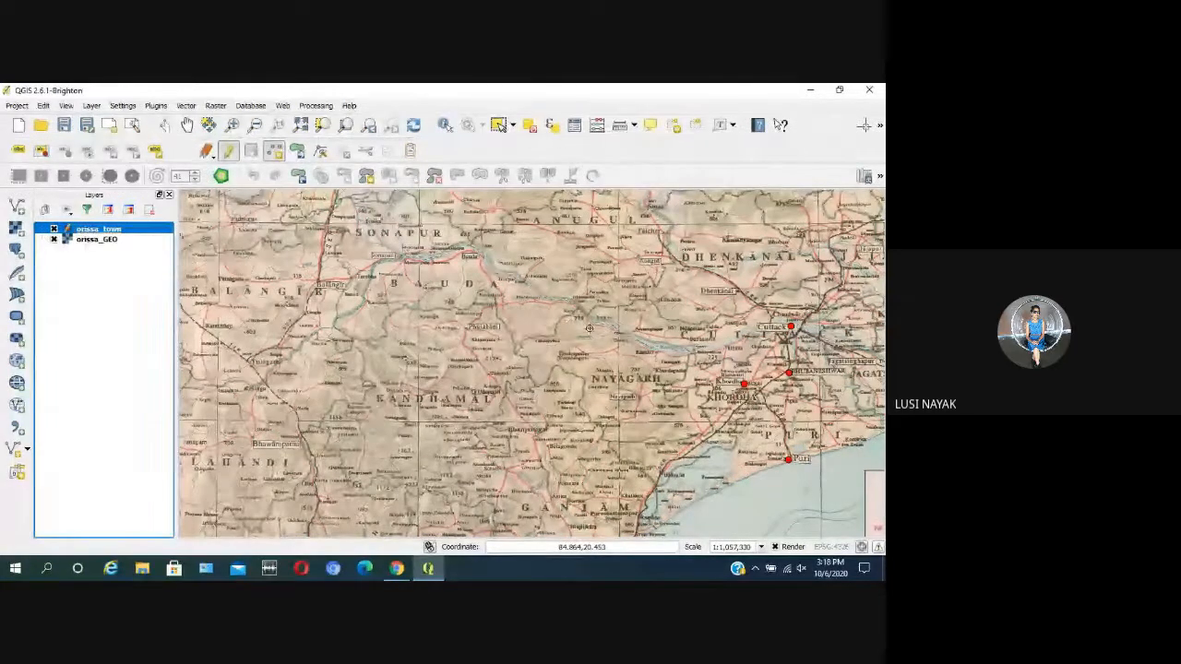
pyautogui.scroll(-1, 589, 328)
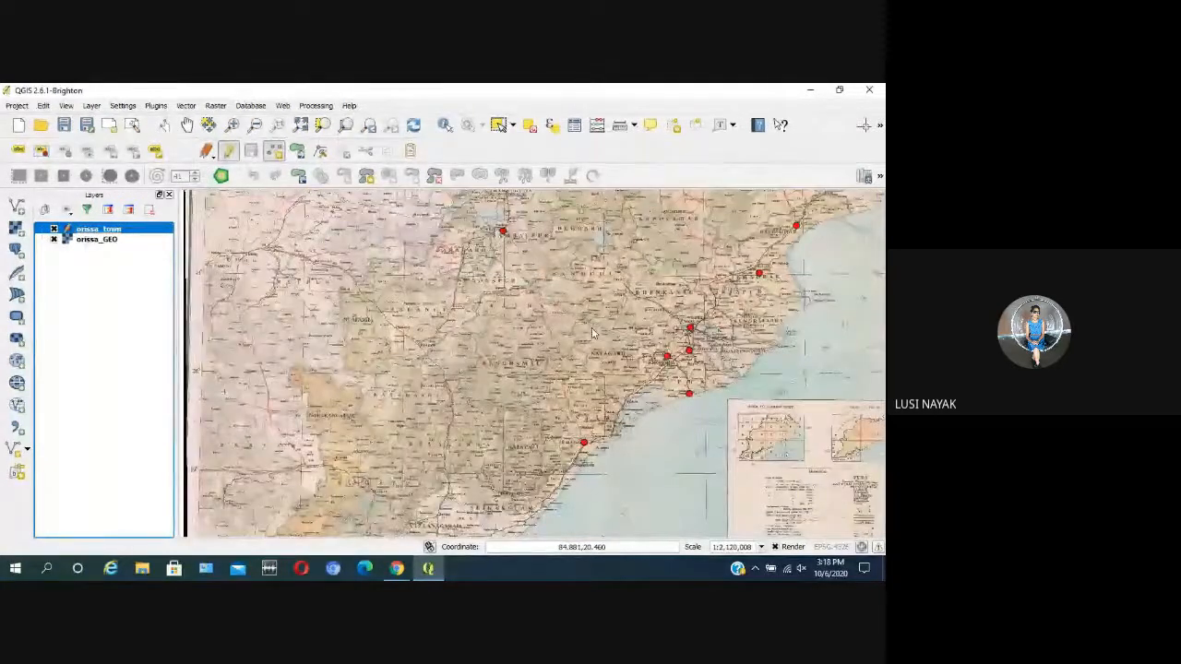
pyautogui.scroll(1, 643, 360)
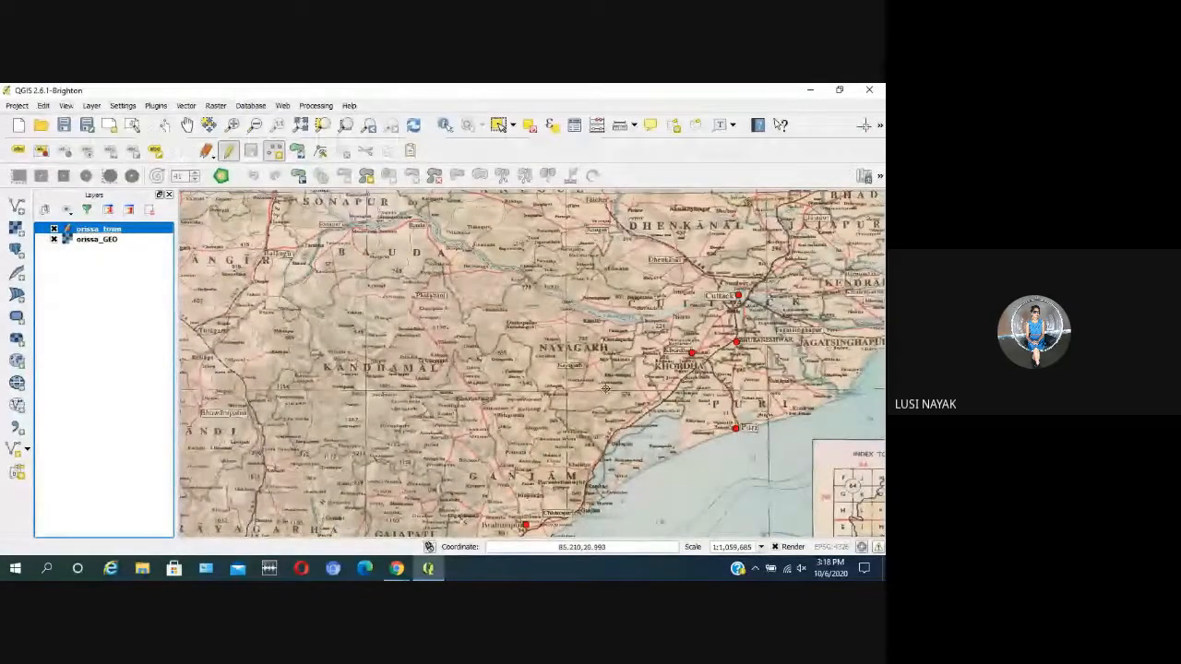
pyautogui.scroll(-1, 616, 364)
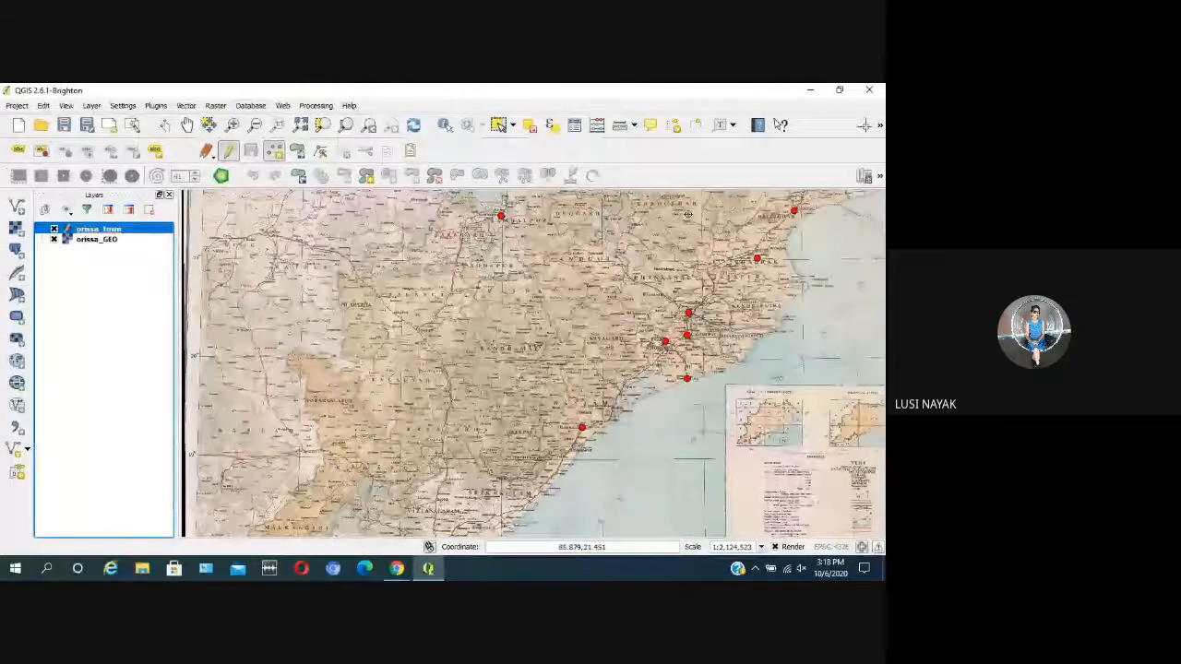
pyautogui.scroll(1, 688, 218)
pyautogui.scroll(1, 619, 288)
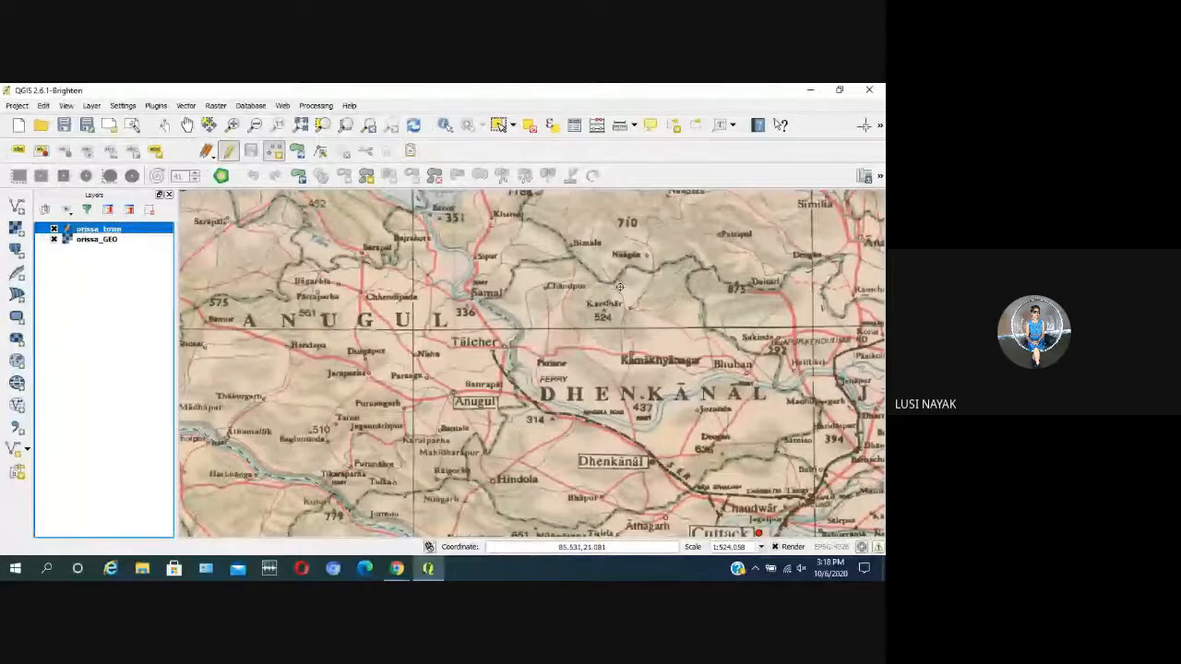
pyautogui.scroll(-1, 619, 288)
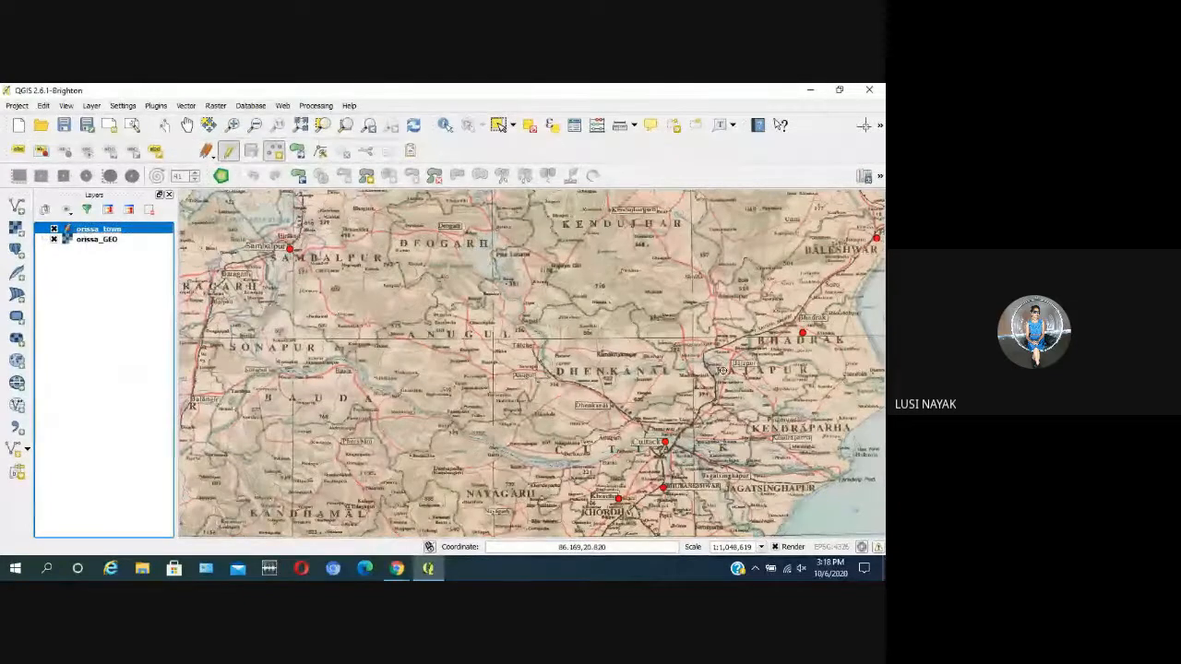
pyautogui.scroll(-1, 638, 419)
pyautogui.scroll(1, 477, 254)
pyautogui.scroll(1, 530, 349)
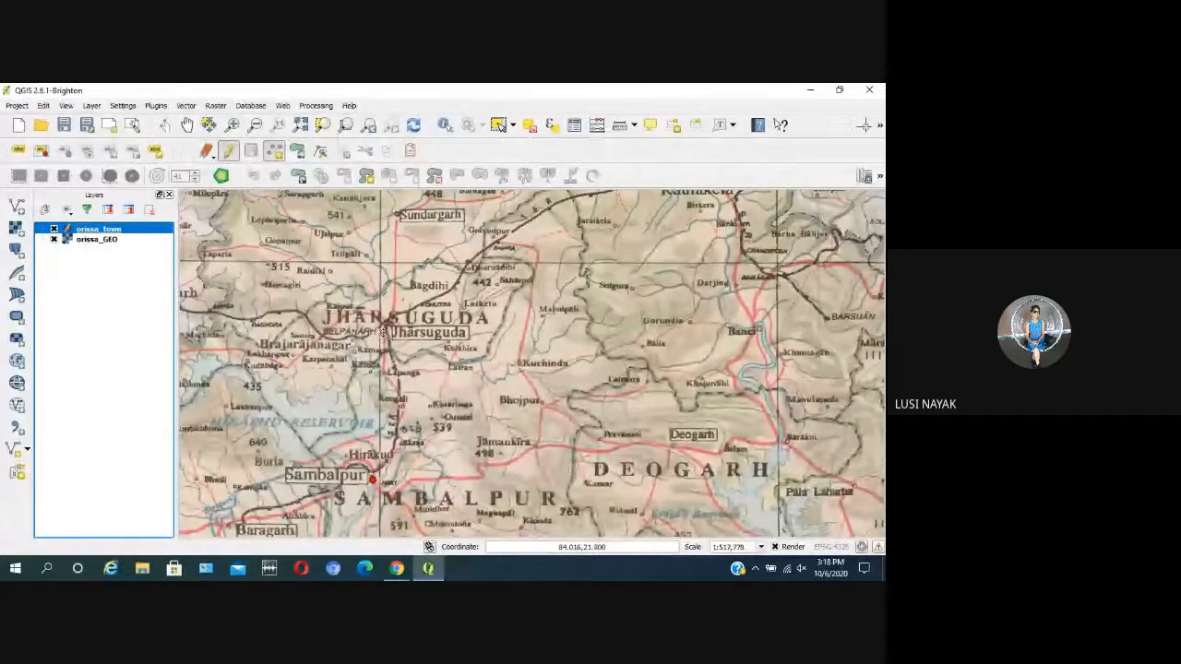
pyautogui.click(382, 332)
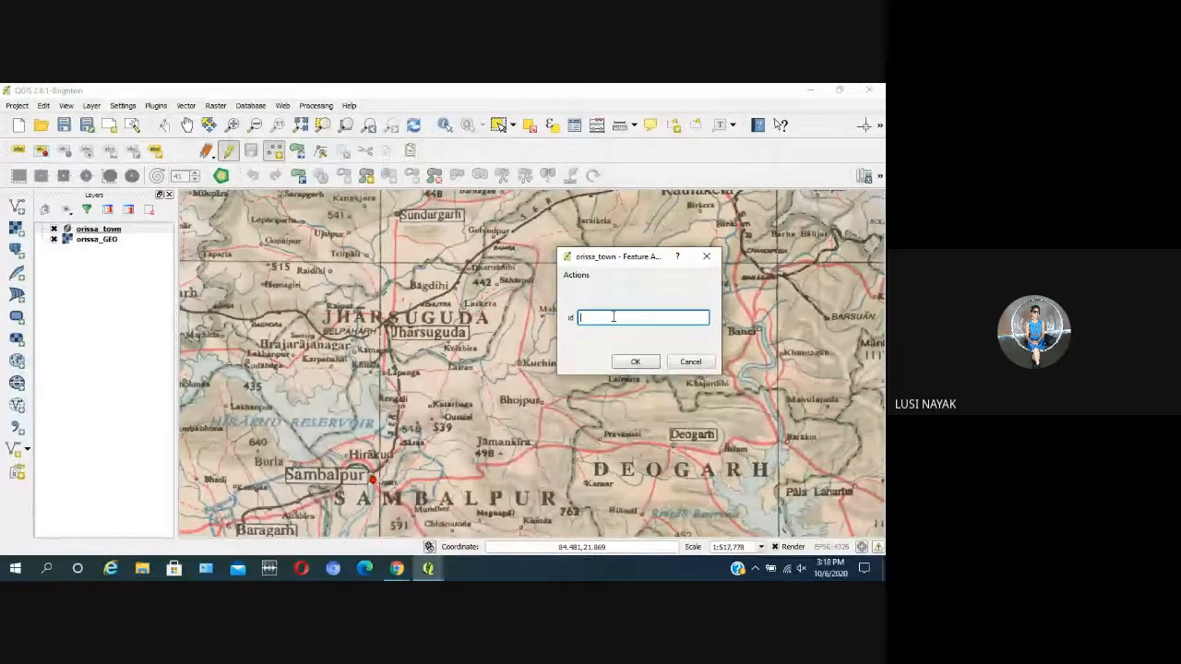
pyautogui.click(635, 361)
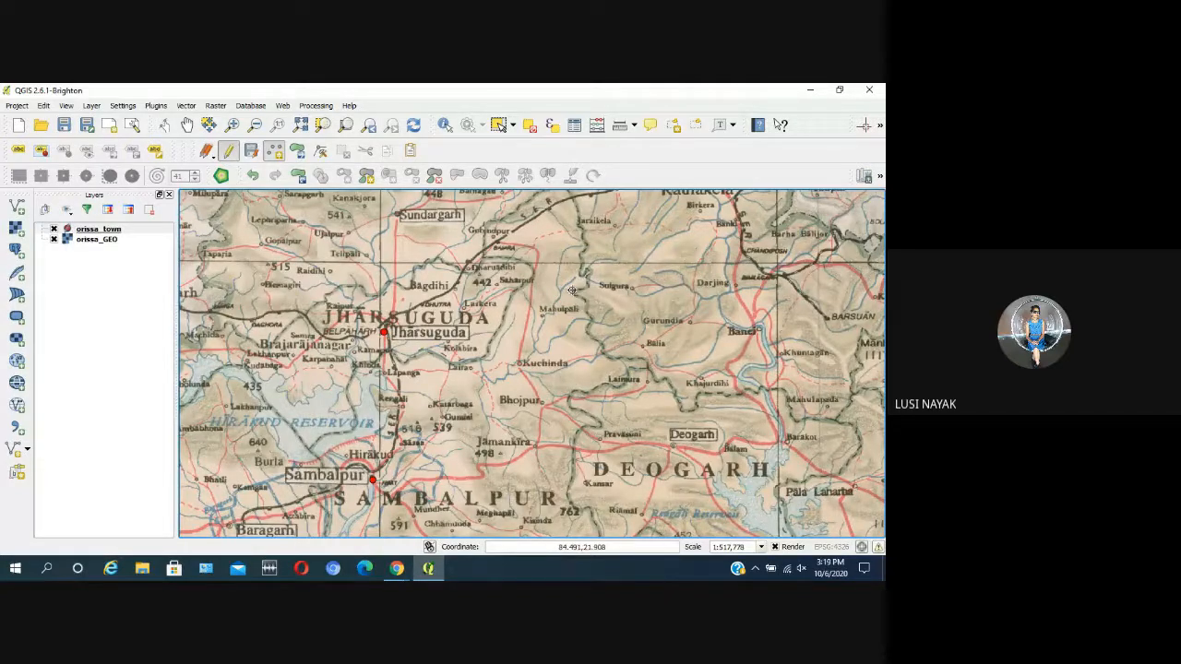
# Step: Add a town point at Rayagarha in the southern part of the map, with its id left empty
pyautogui.scroll(-1, 572, 294)
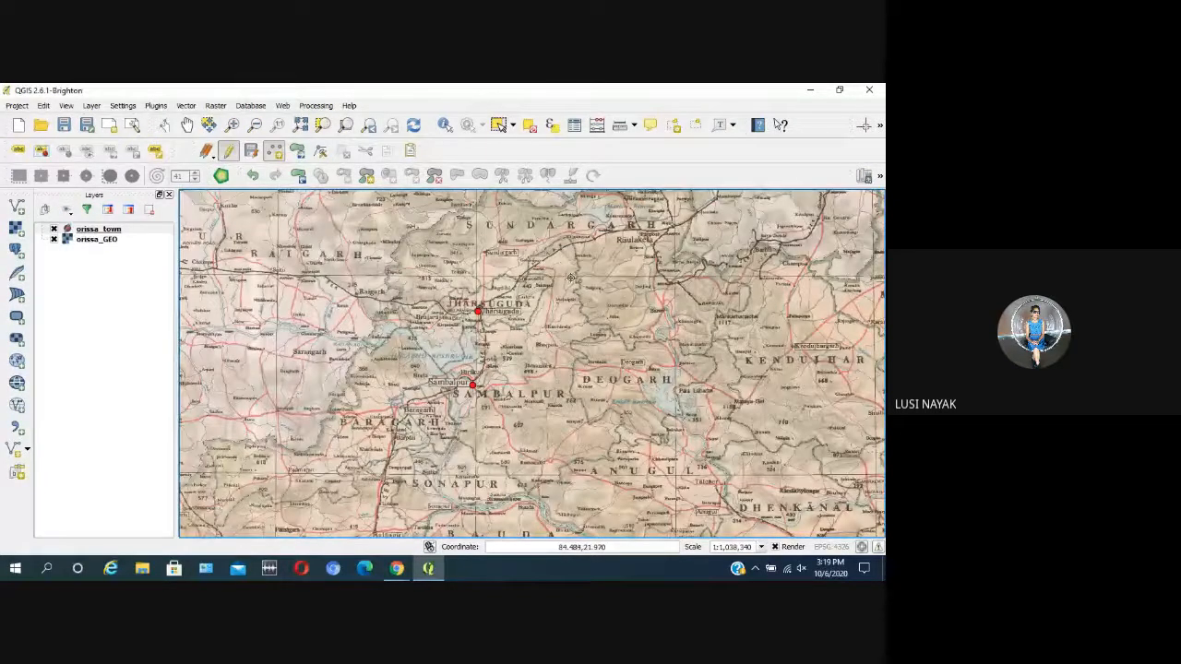
pyautogui.scroll(-1, 453, 274)
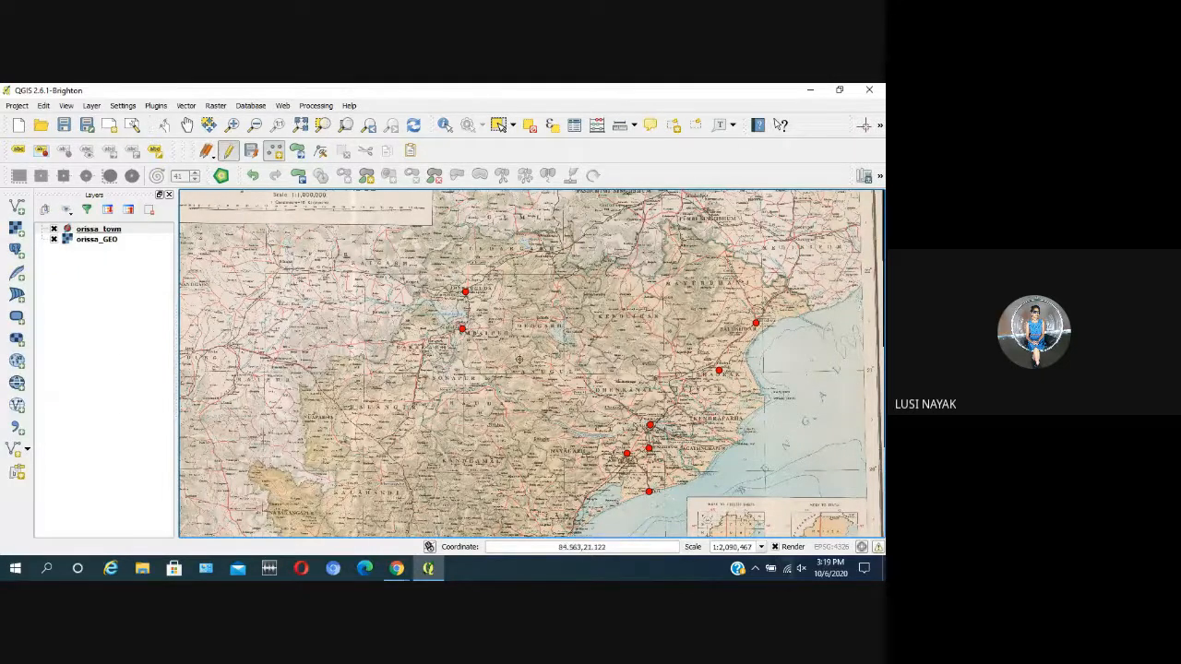
pyautogui.scroll(-1, 518, 359)
pyautogui.scroll(2, 519, 365)
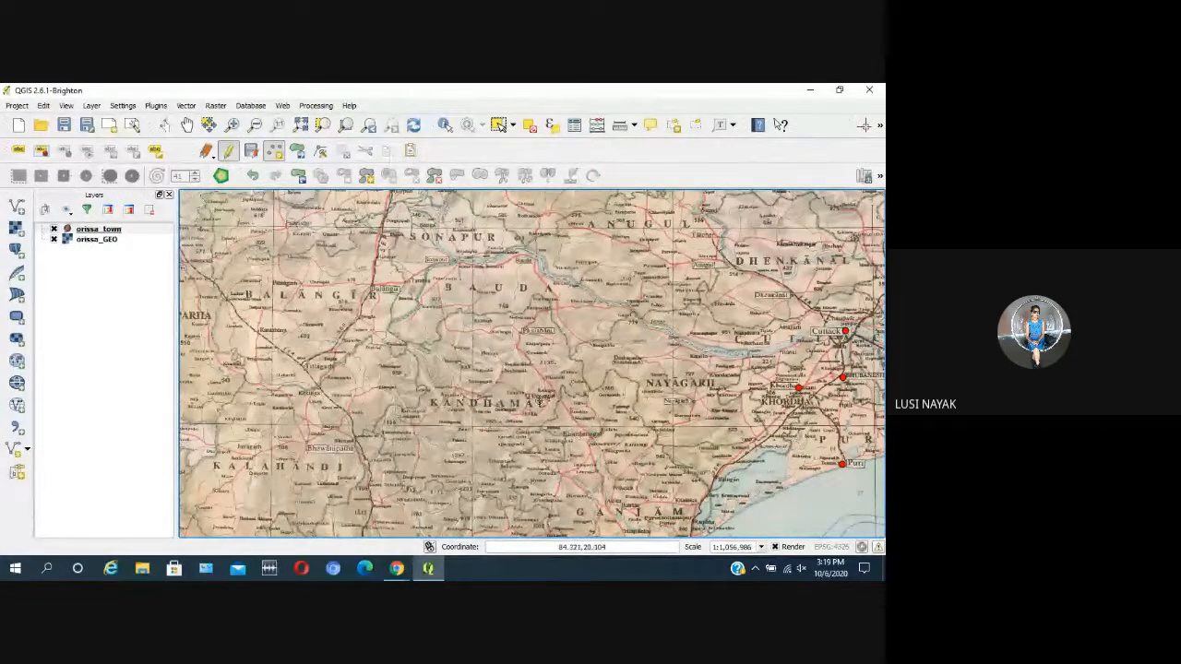
pyautogui.scroll(-1, 524, 381)
pyautogui.scroll(1, 524, 381)
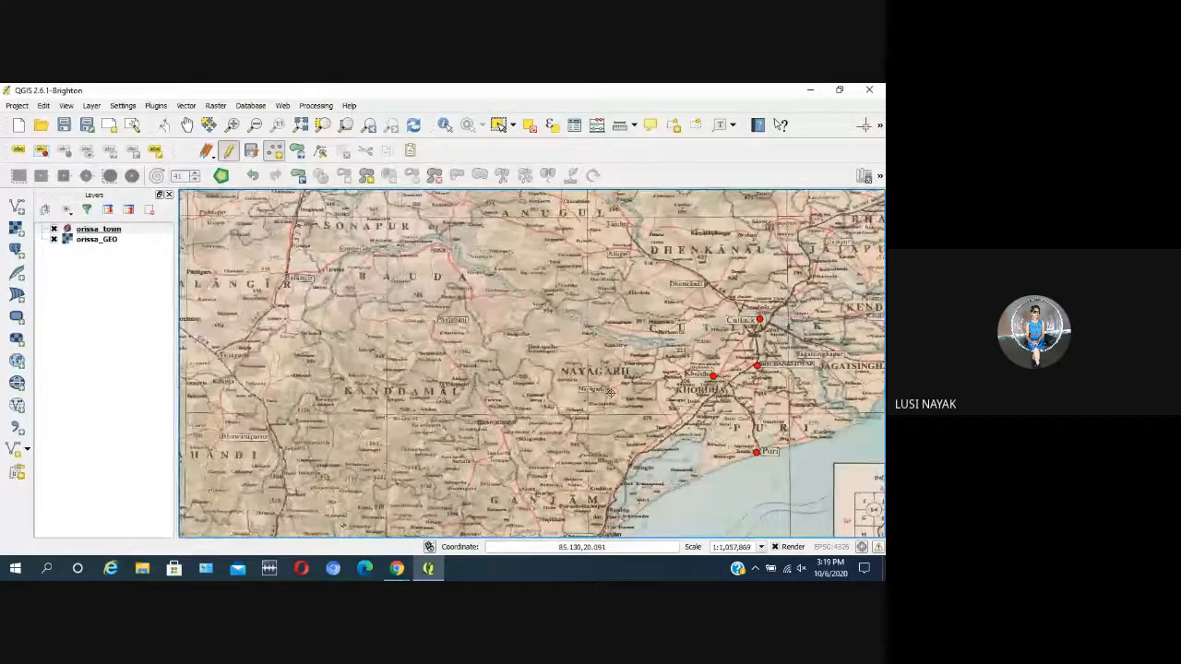
pyautogui.scroll(-1, 644, 326)
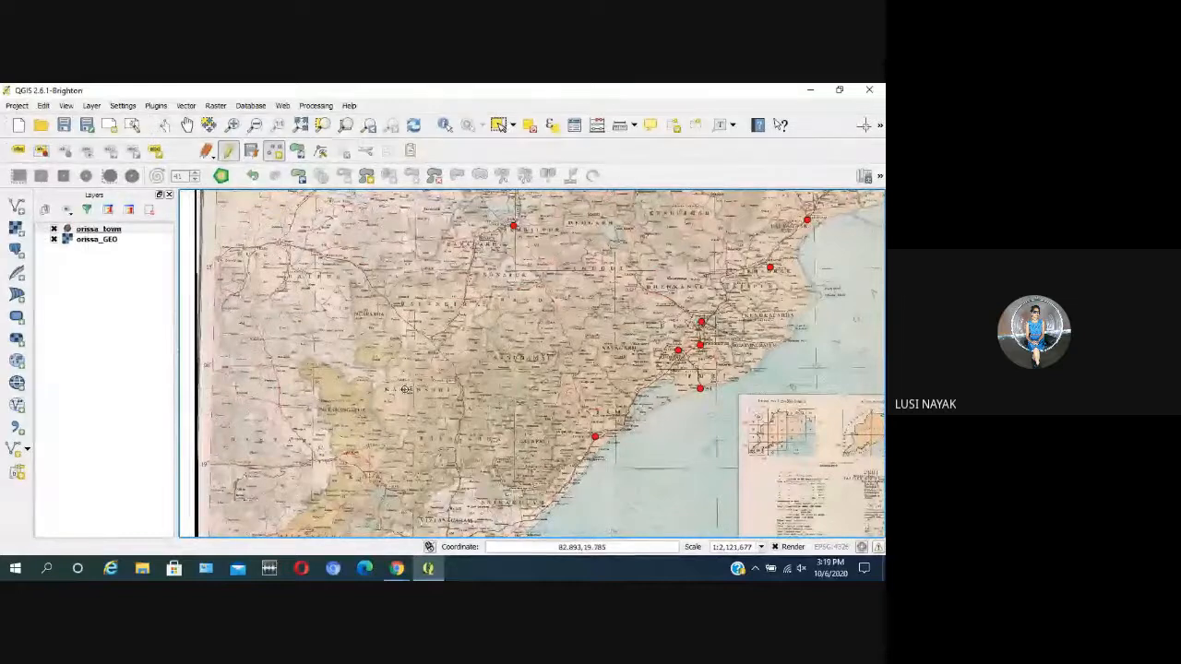
pyautogui.scroll(1, 617, 397)
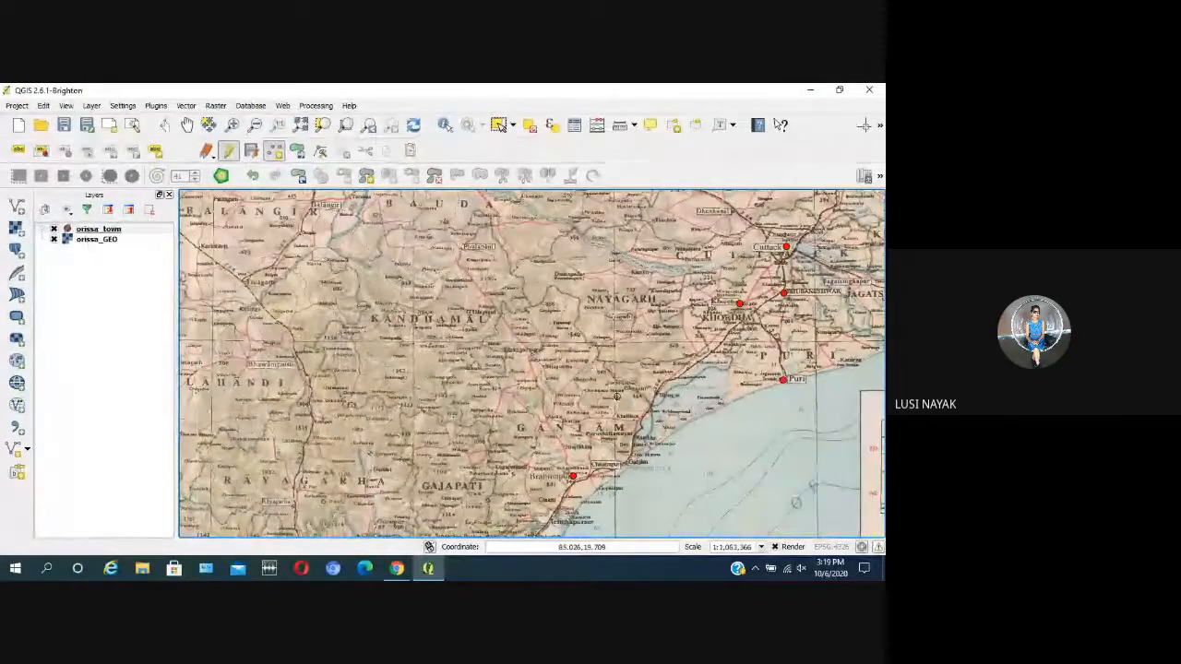
pyautogui.scroll(1, 263, 515)
pyautogui.scroll(-1, 508, 439)
pyautogui.scroll(1, 434, 449)
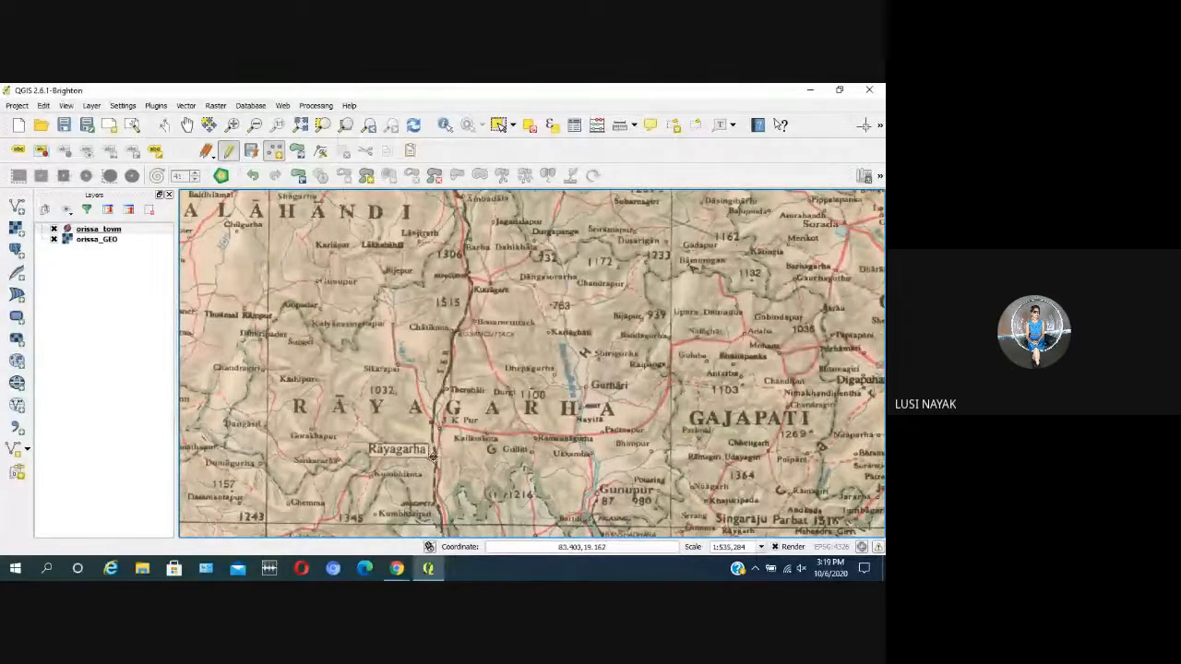
pyautogui.click(432, 455)
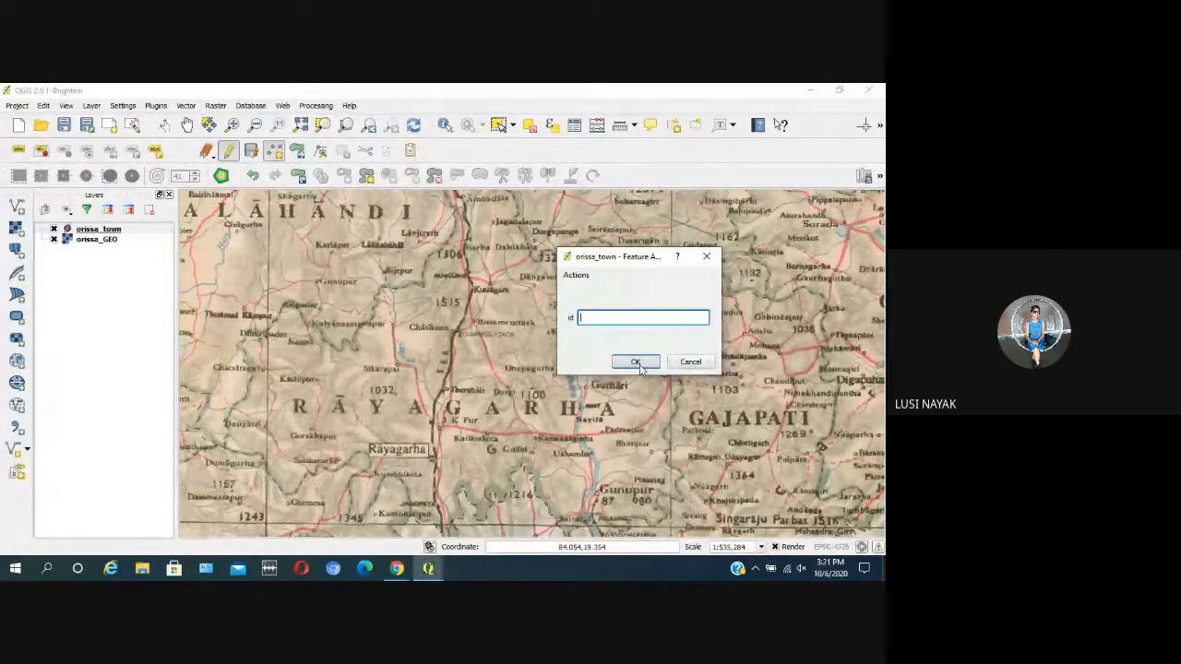
pyautogui.click(636, 362)
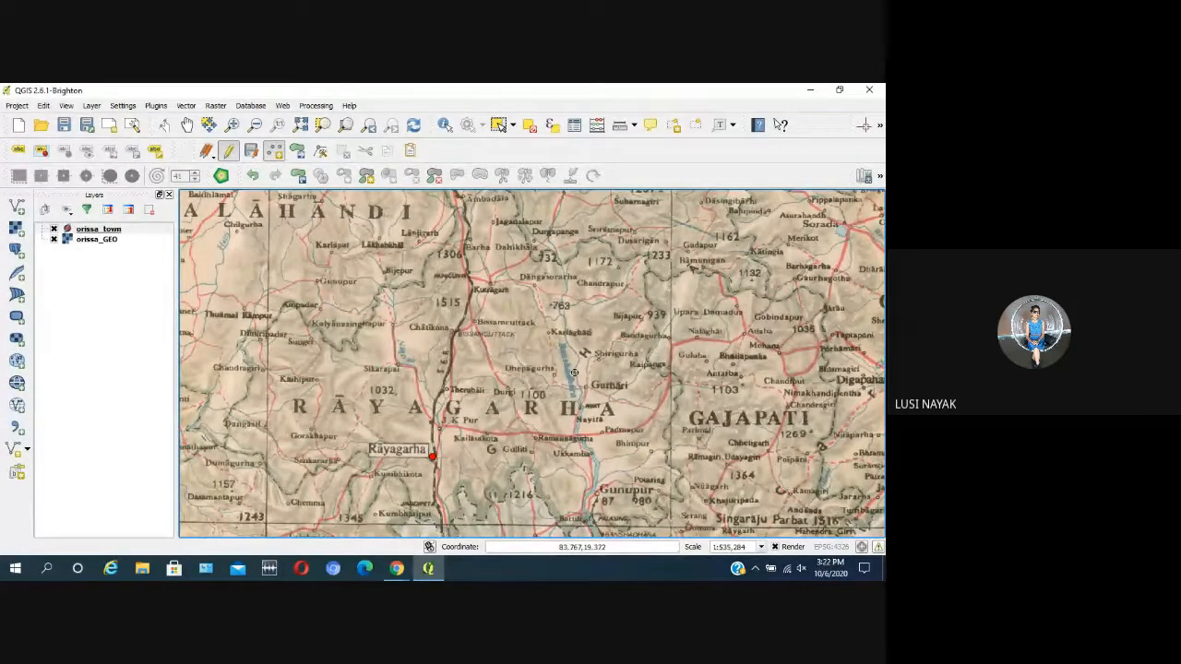
# Step: End the editing session on orissa_town, keeping the new Rayagarha point
pyautogui.scroll(-1, 558, 368)
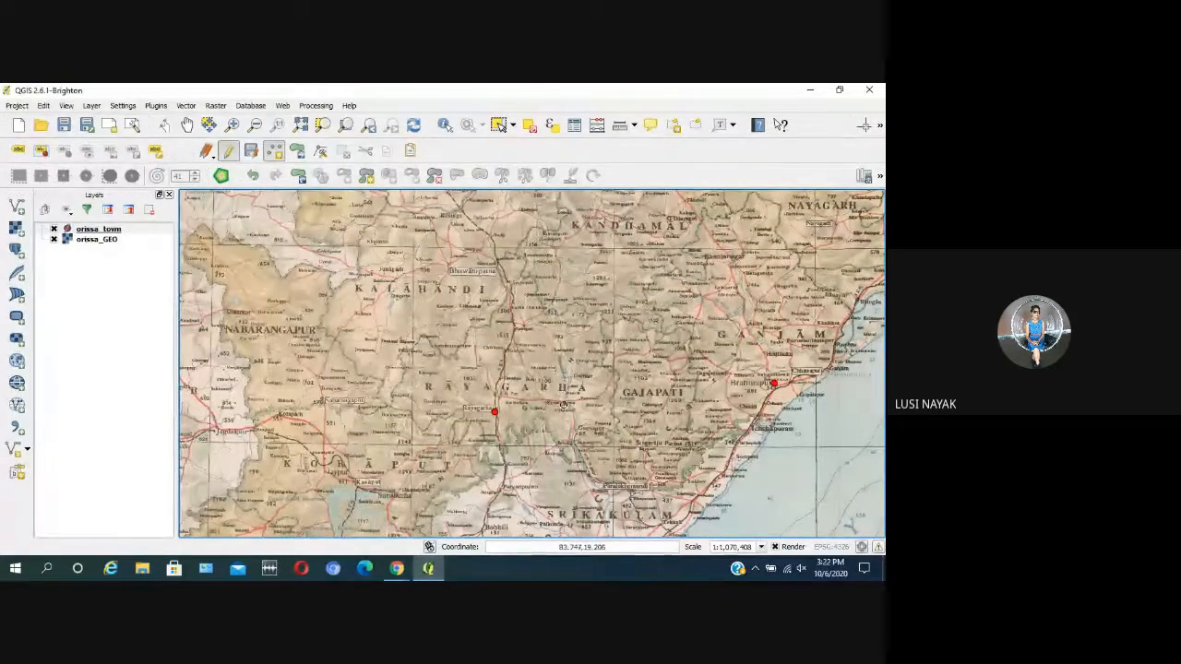
pyautogui.click(228, 152)
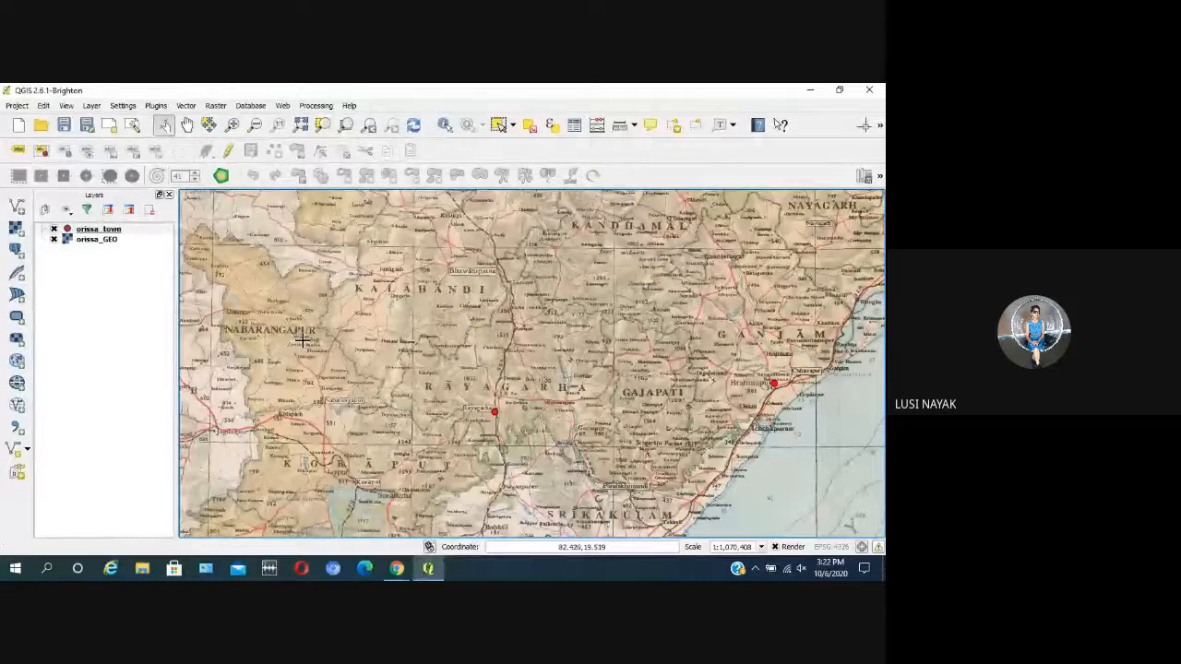
# Step: Reopen the orissa_town layer for editing and delete the town point at Rayagarha
pyautogui.click(151, 231)
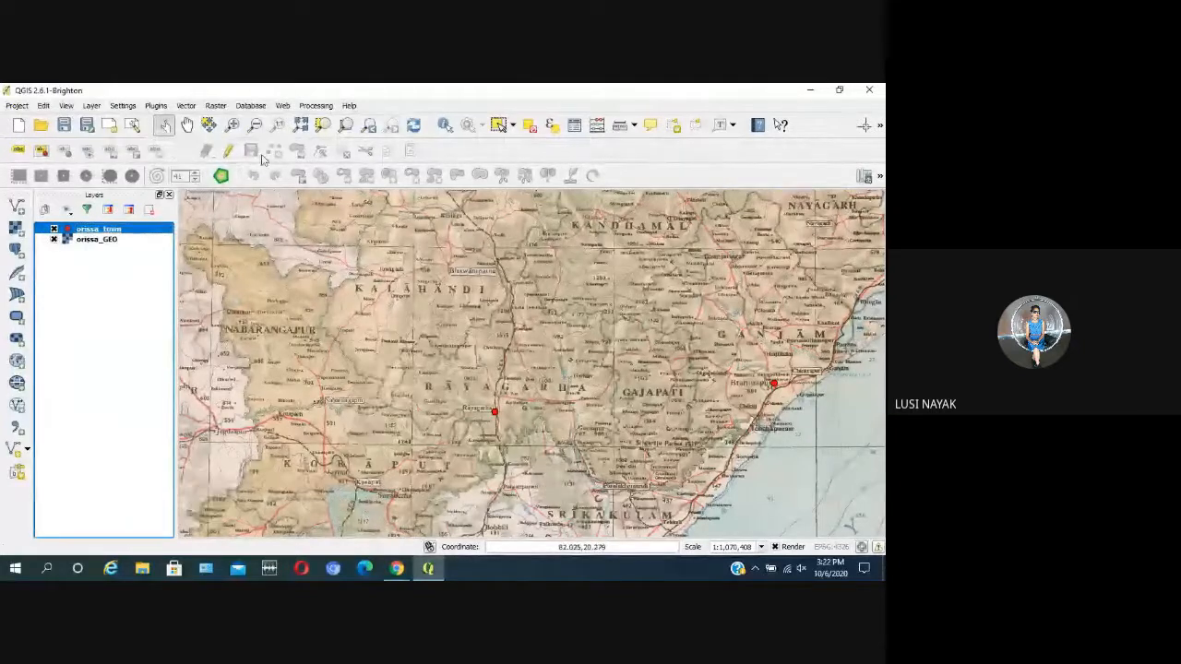
pyautogui.click(228, 151)
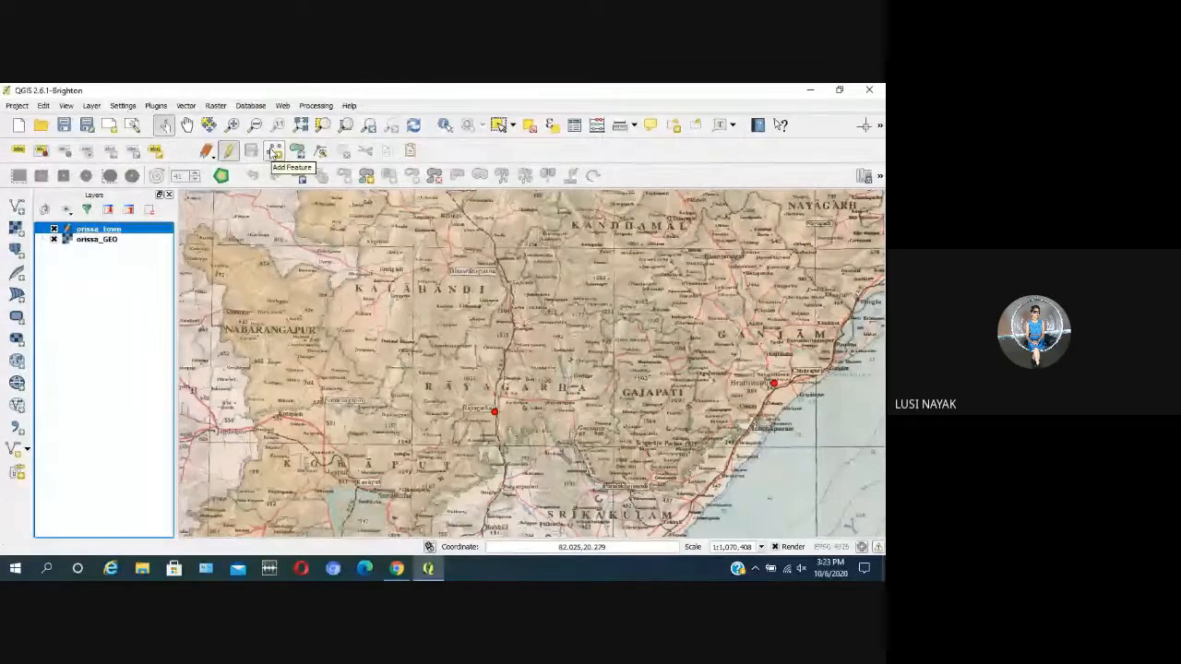
pyautogui.click(274, 152)
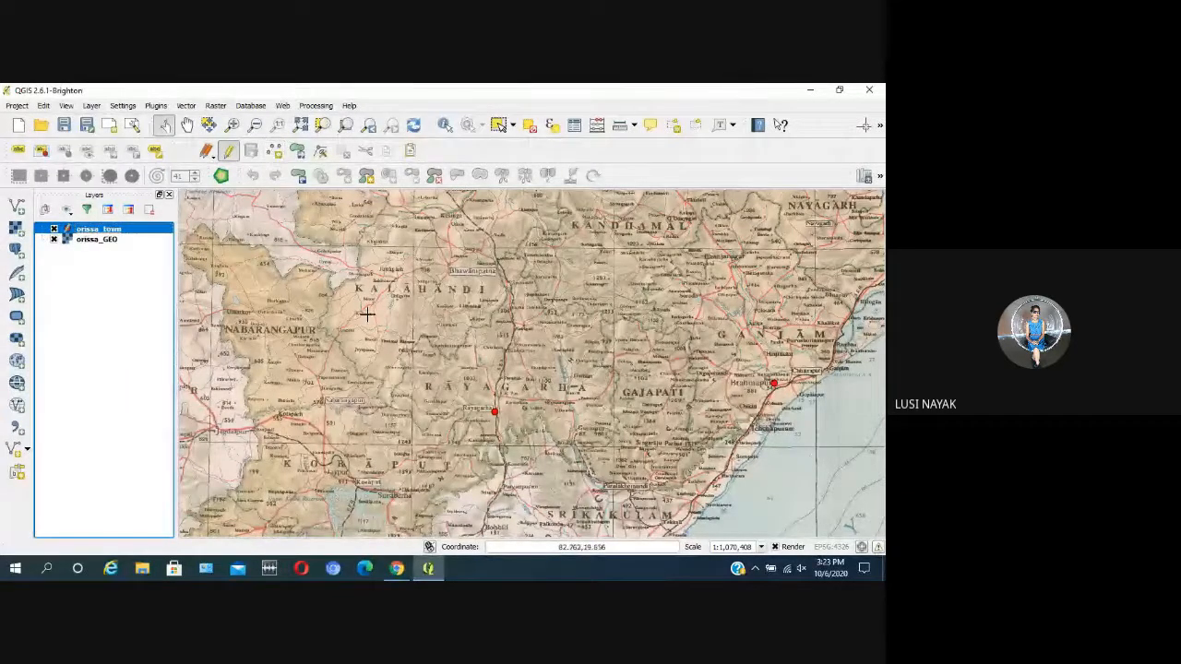
pyautogui.scroll(-1, 367, 315)
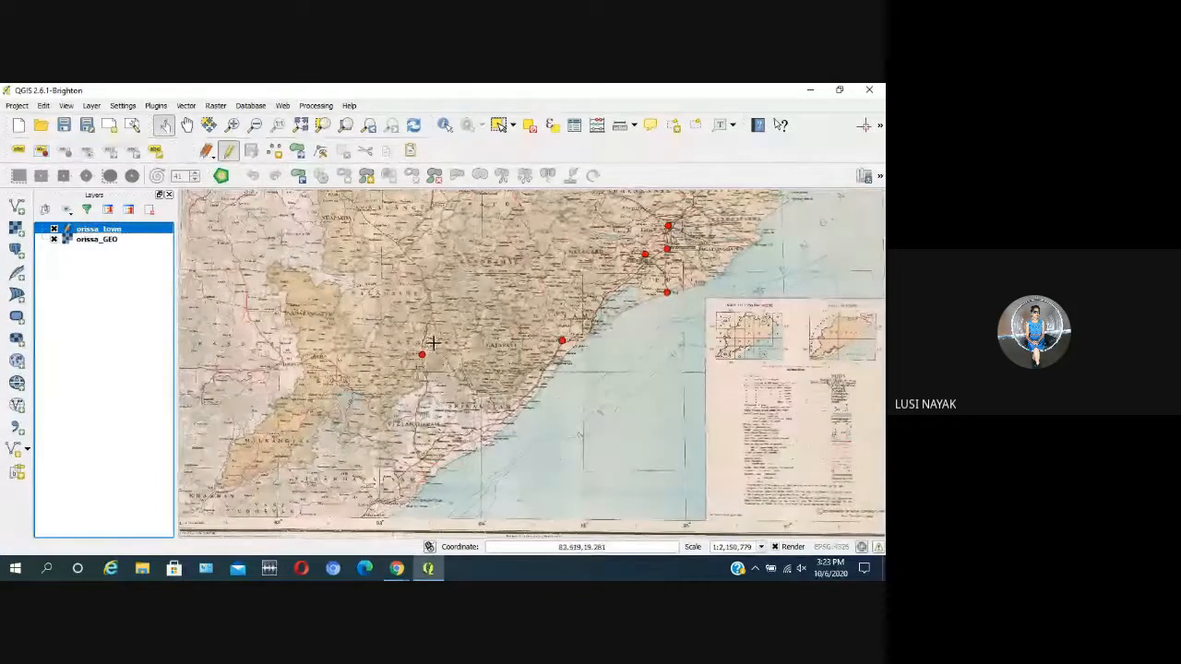
pyautogui.scroll(1, 433, 342)
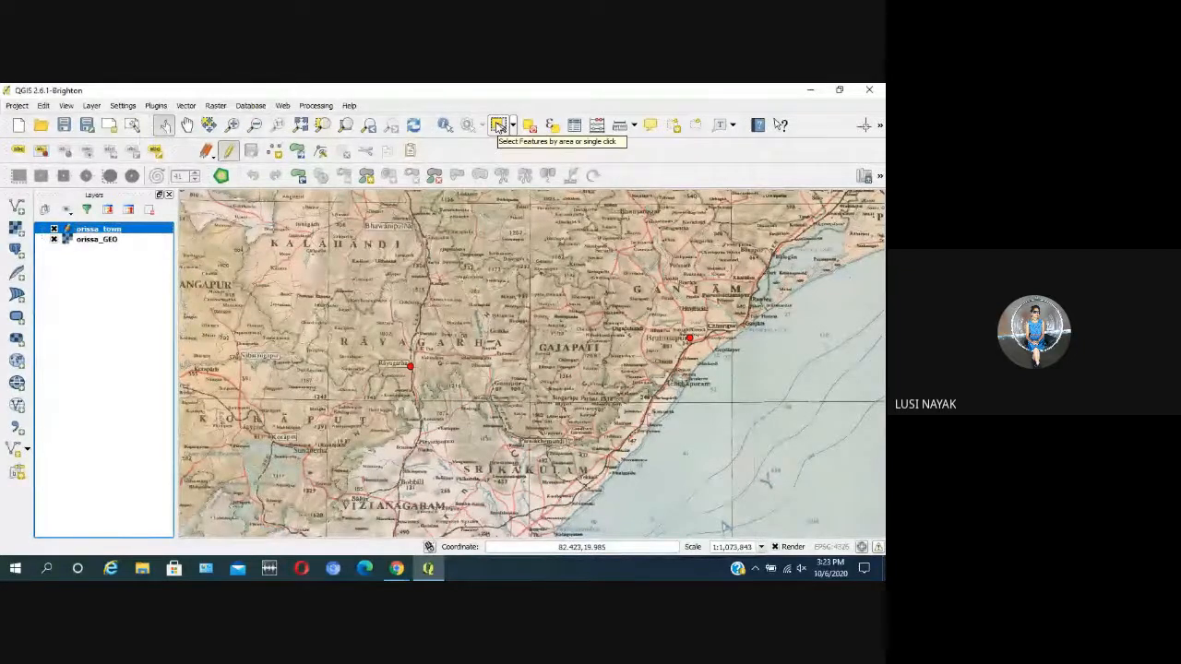
pyautogui.click(497, 125)
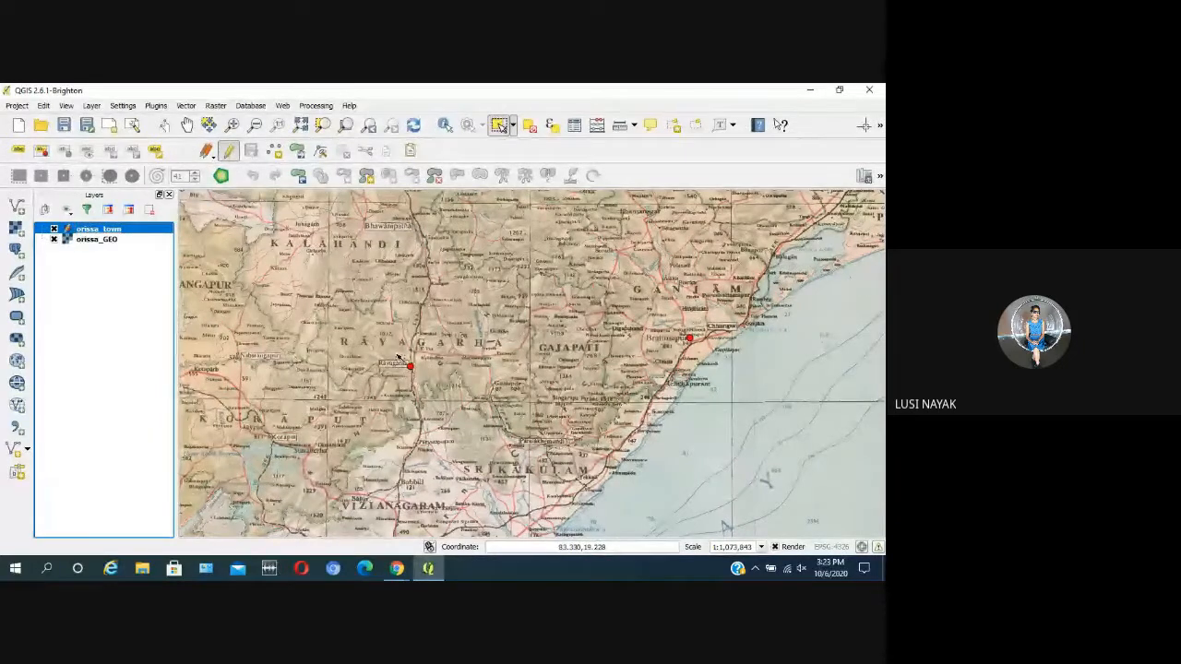
pyautogui.click(406, 362)
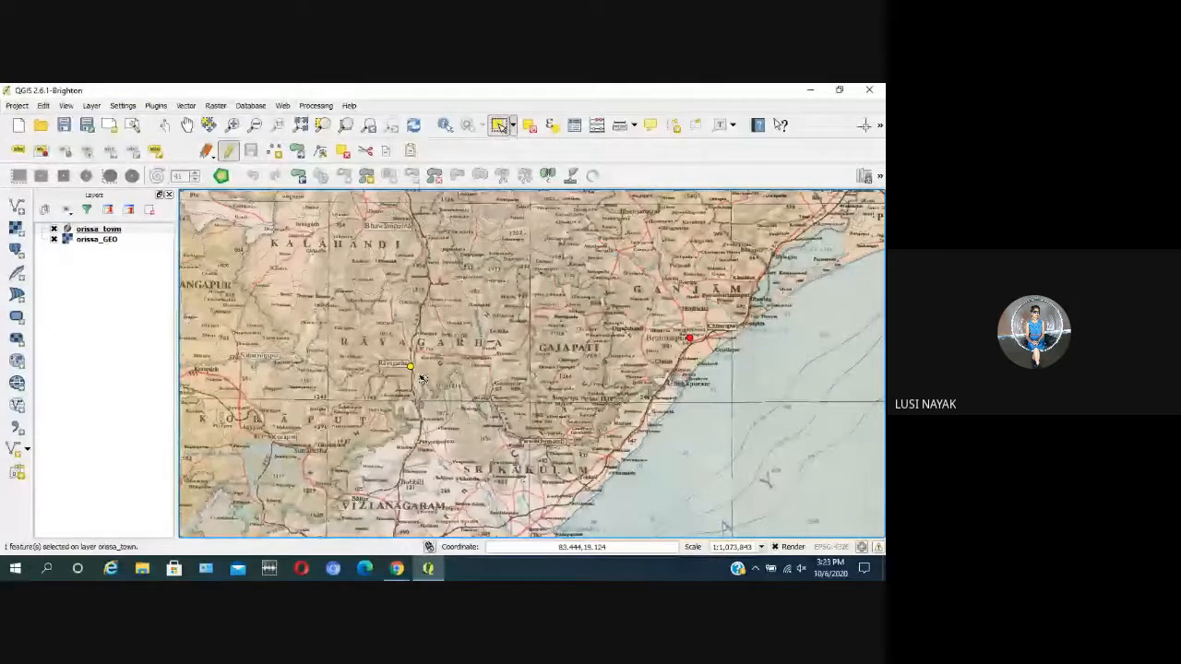
pyautogui.press('Delete')
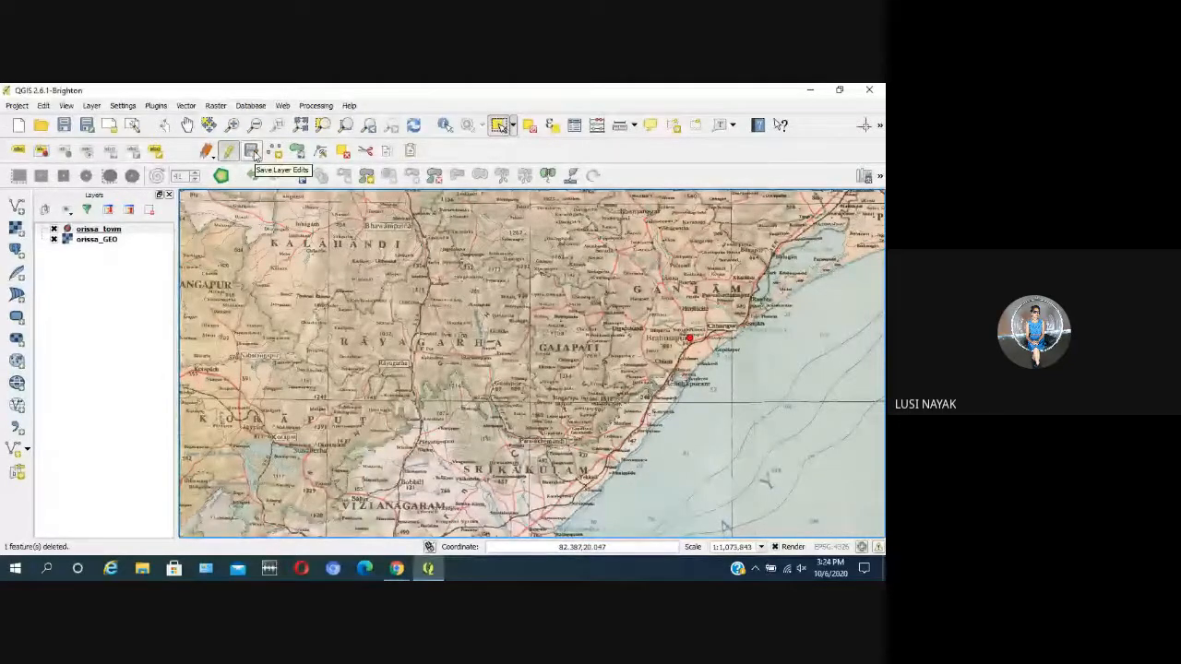
# Step: Stop editing orissa_town and discard the deletion of the Rayagarha point
pyautogui.click(229, 155)
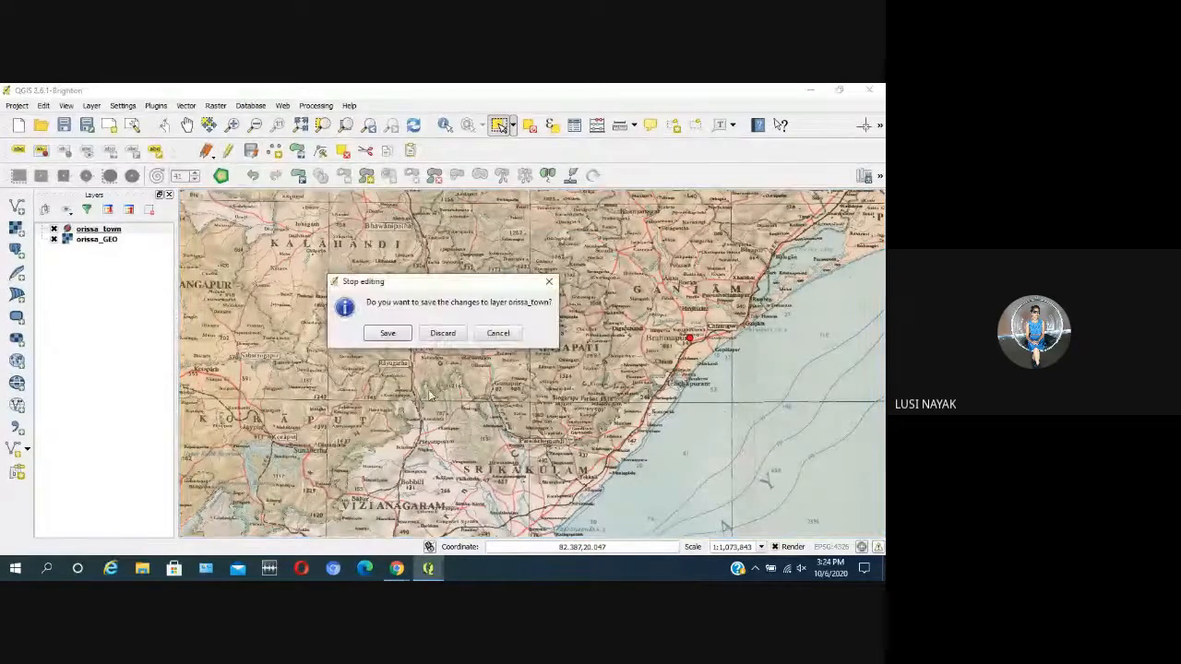
pyautogui.click(388, 333)
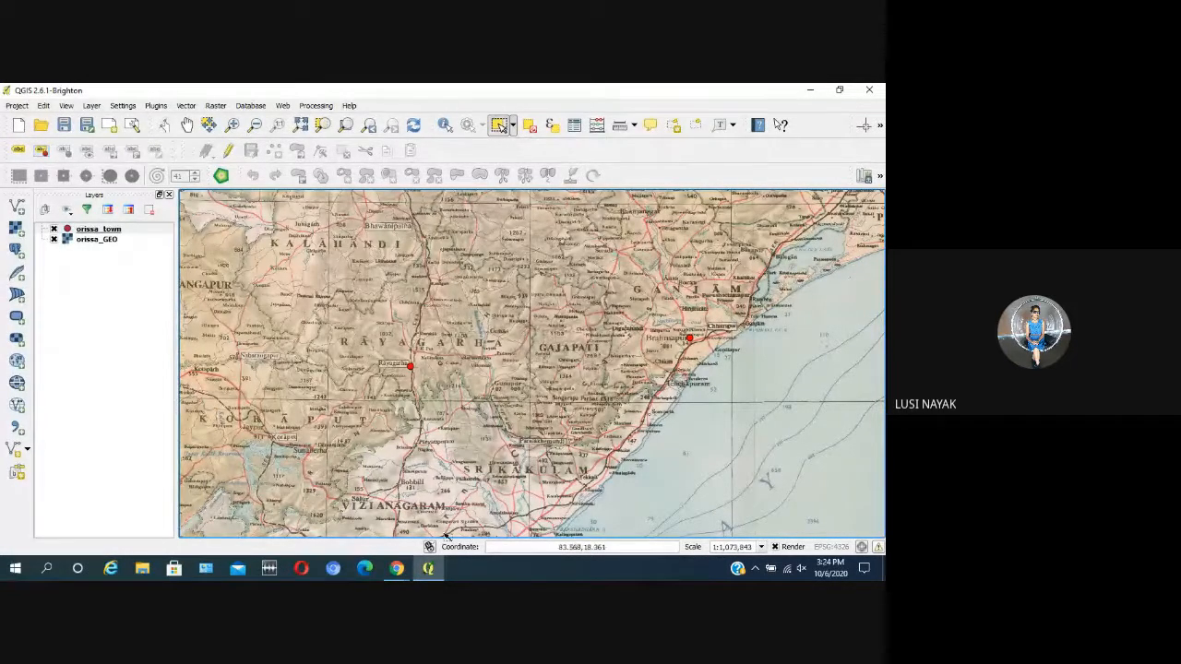
# Step: Switch to the Google Meet window to read the participants' chat messages, and return to QGIS
pyautogui.moveTo(396, 567)
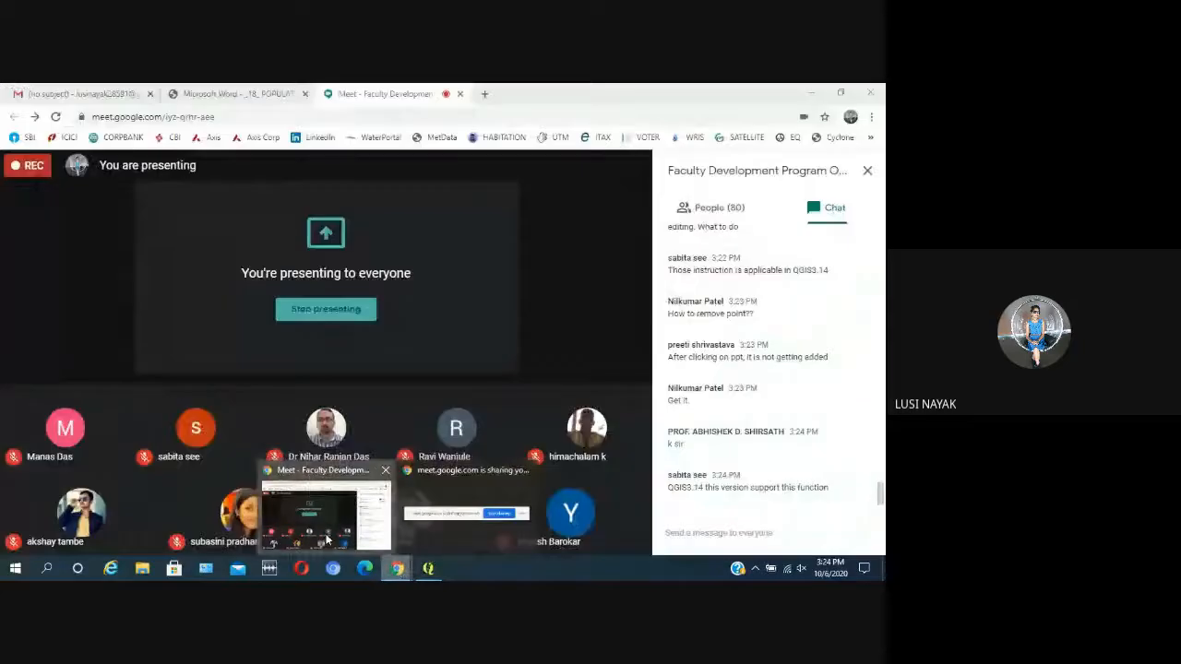
pyautogui.click(327, 540)
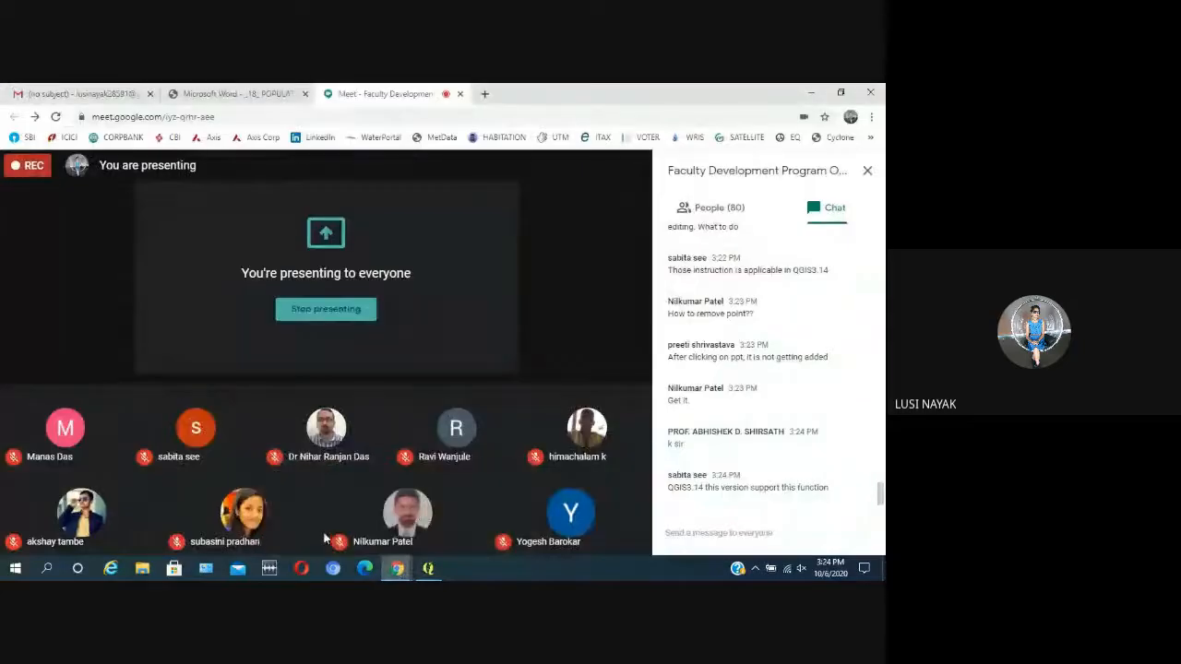
pyautogui.click(428, 567)
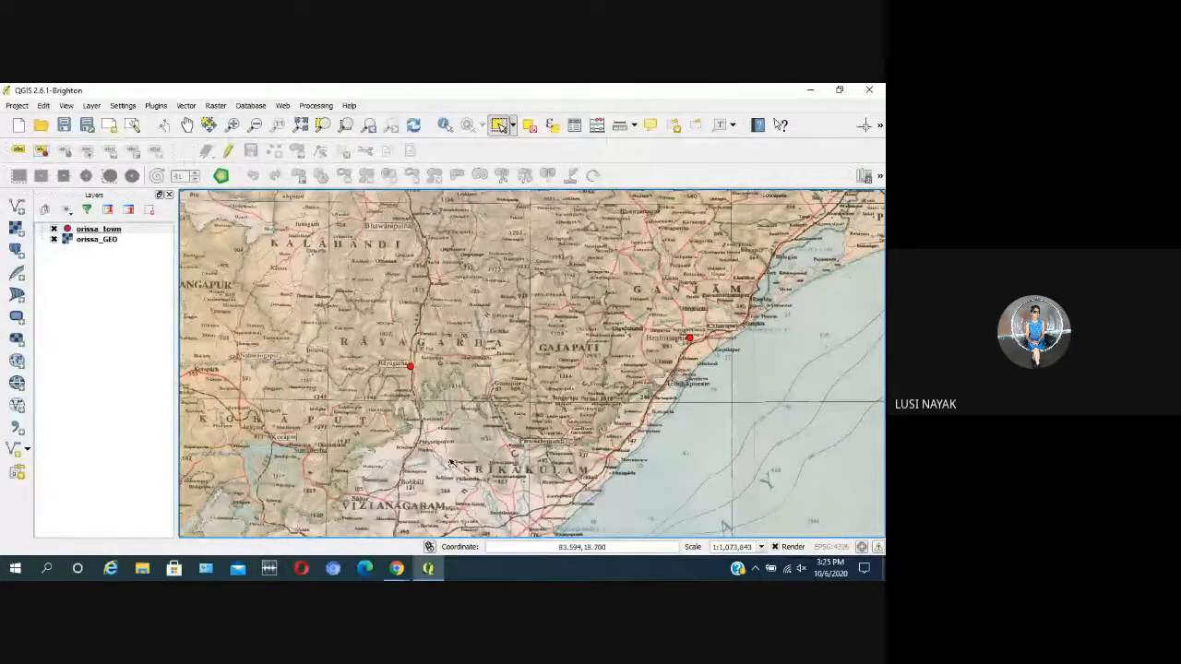
# Step: Toggle editing on for the orissa_town layer and try saving its layer edits
pyautogui.click(139, 230)
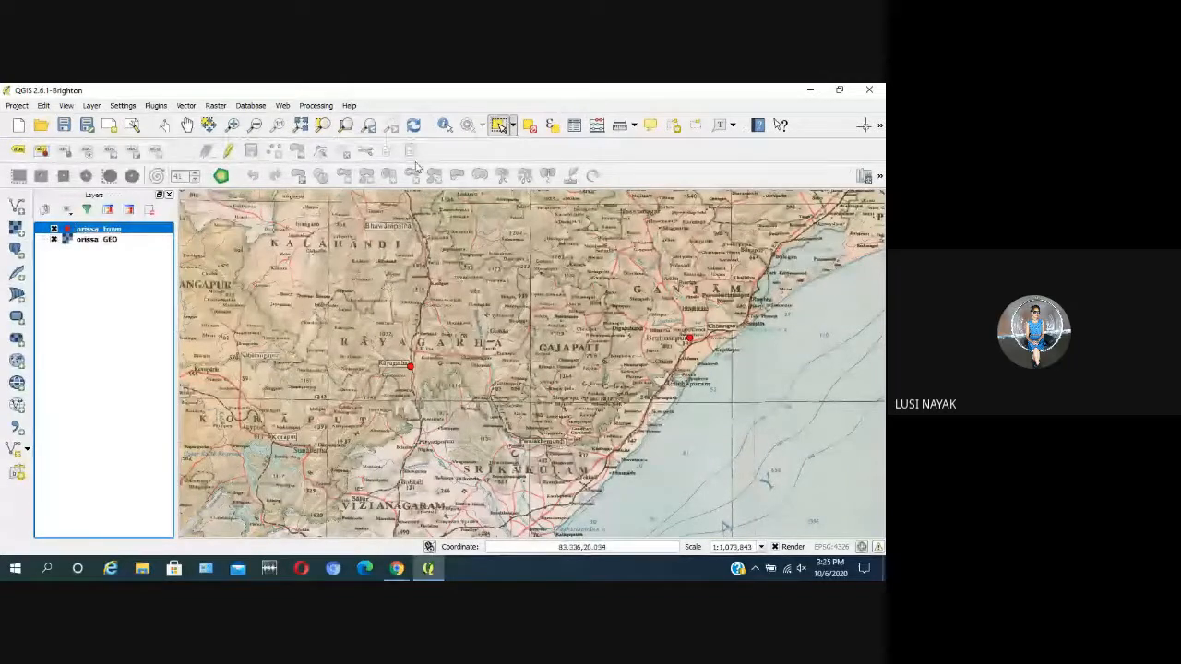
pyautogui.click(229, 153)
pyautogui.click(229, 153)
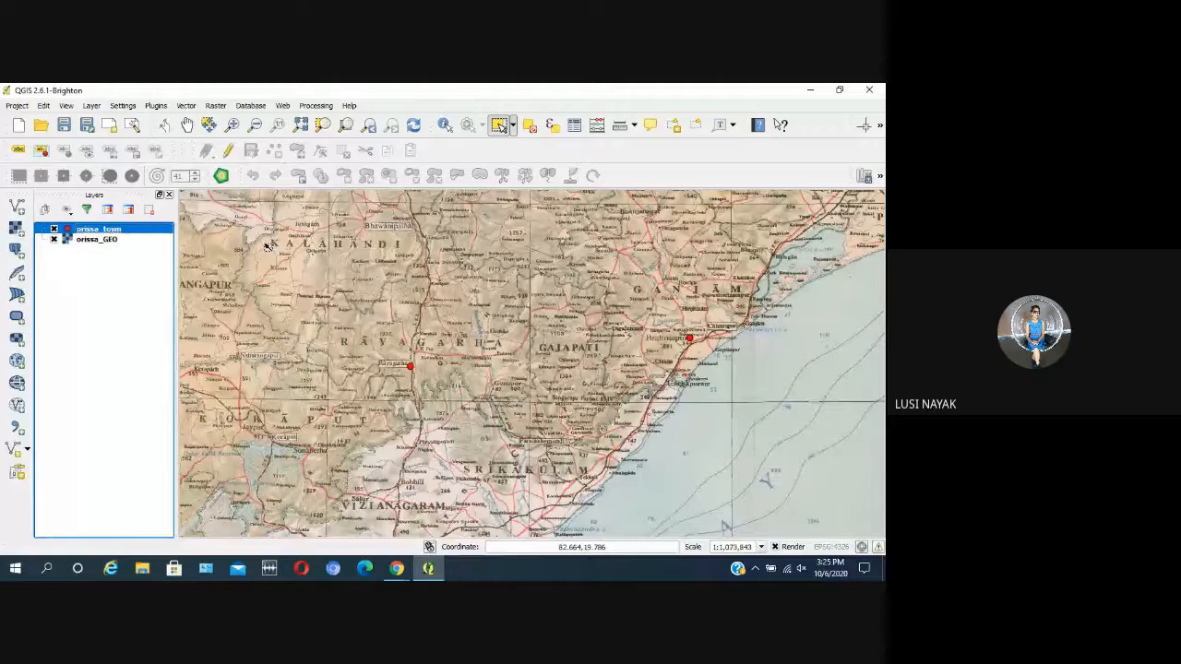
pyautogui.click(231, 151)
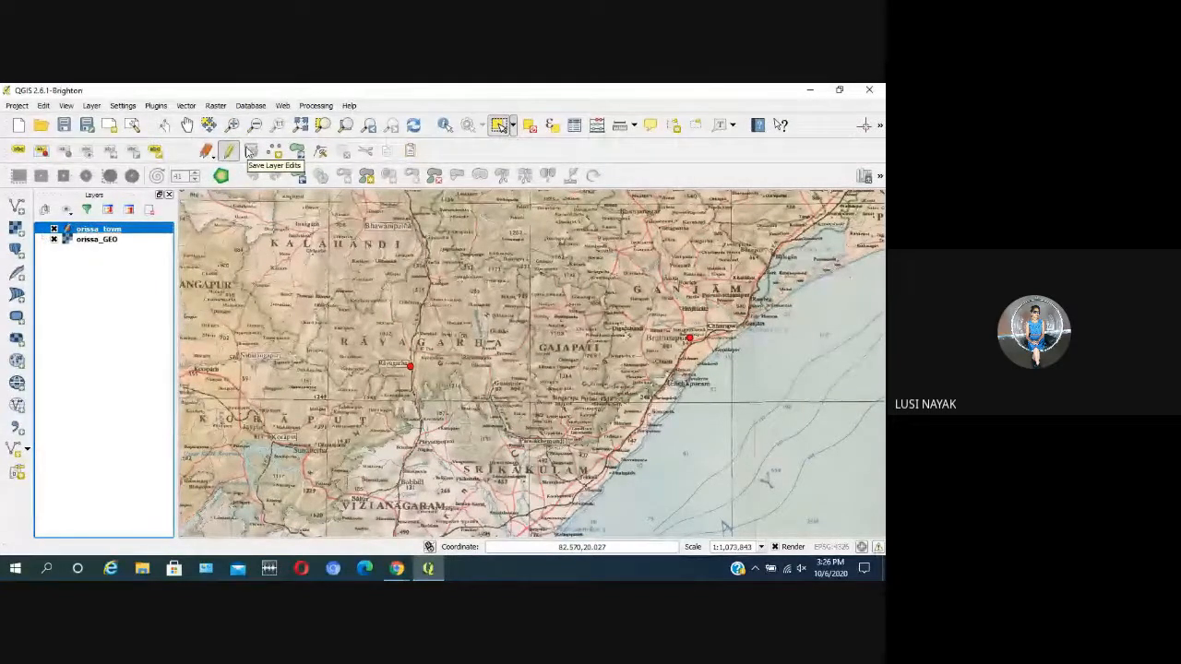
pyautogui.click(250, 152)
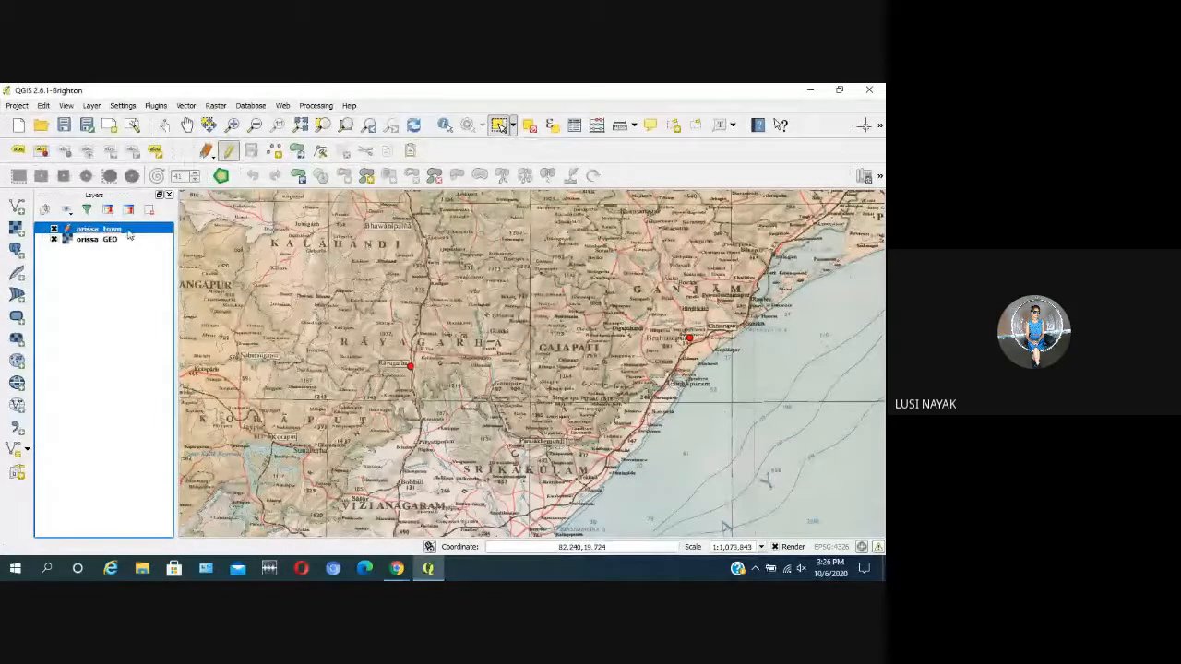
pyautogui.click(236, 150)
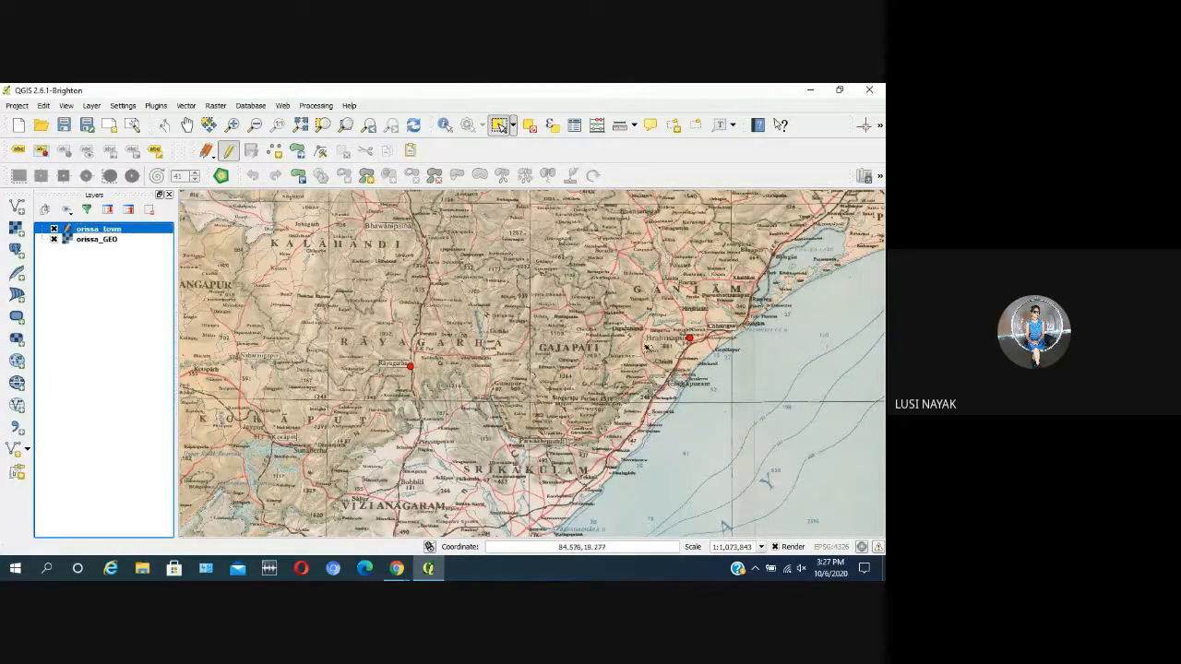
# Step: Select the town point at Brahmapur by area, end editing on orissa_town and clear the selection
pyautogui.moveTo(655, 332); pyautogui.dragTo(738, 376)
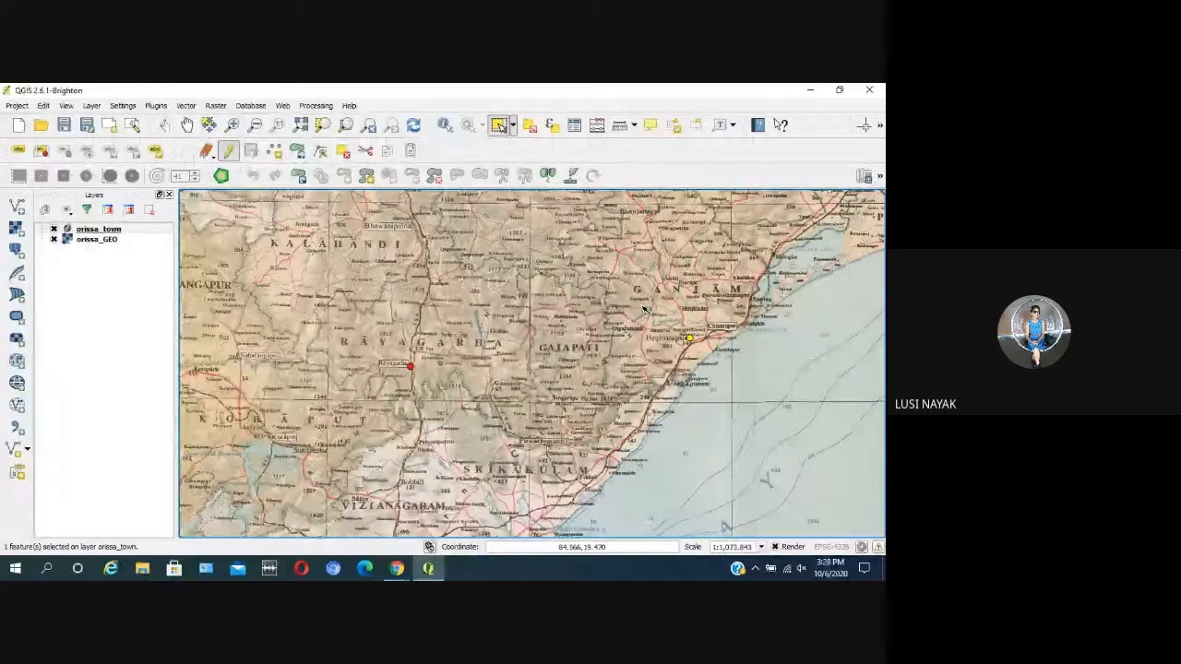
pyautogui.click(138, 231)
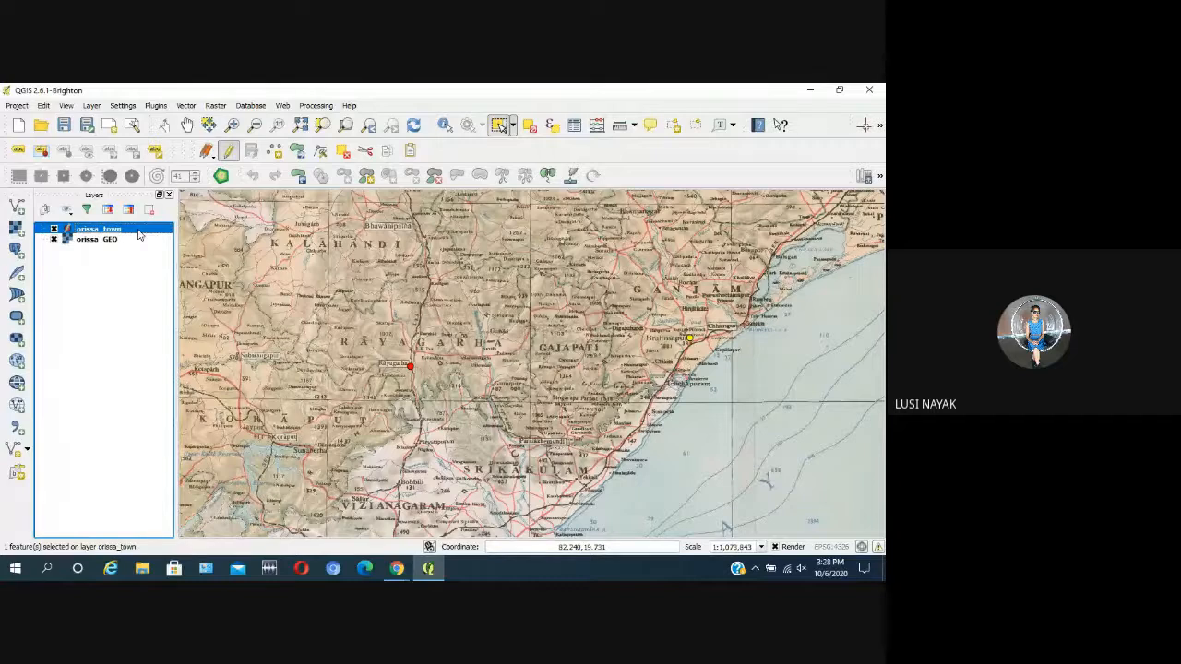
pyautogui.click(231, 152)
pyautogui.click(552, 430)
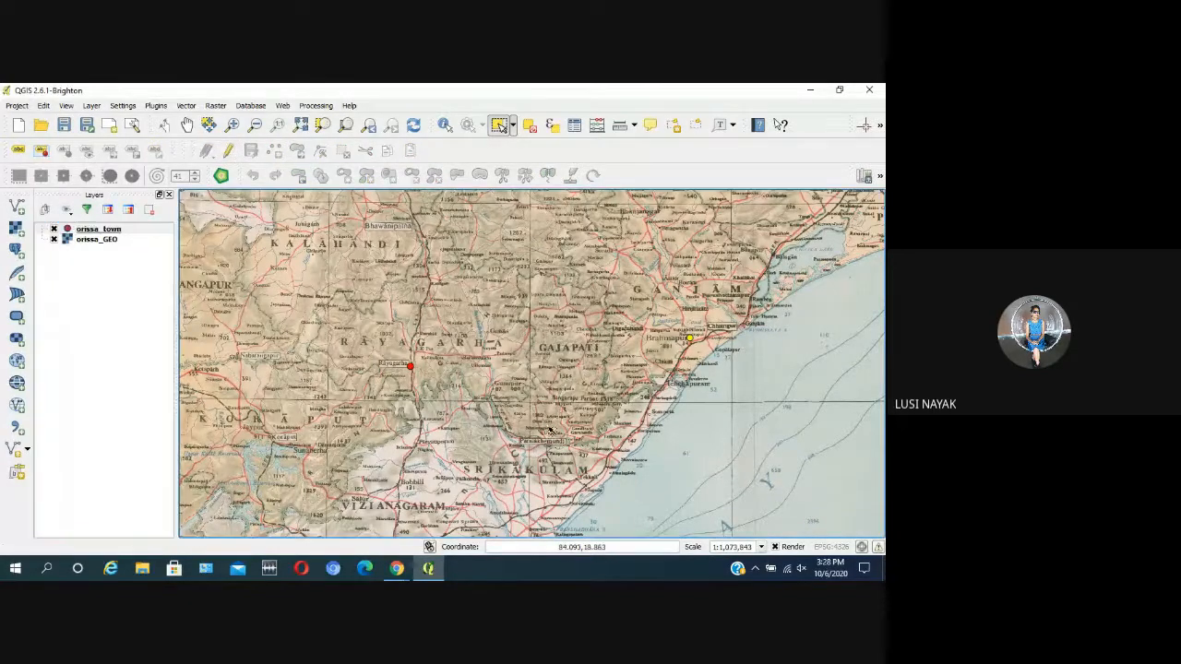
pyautogui.click(104, 232)
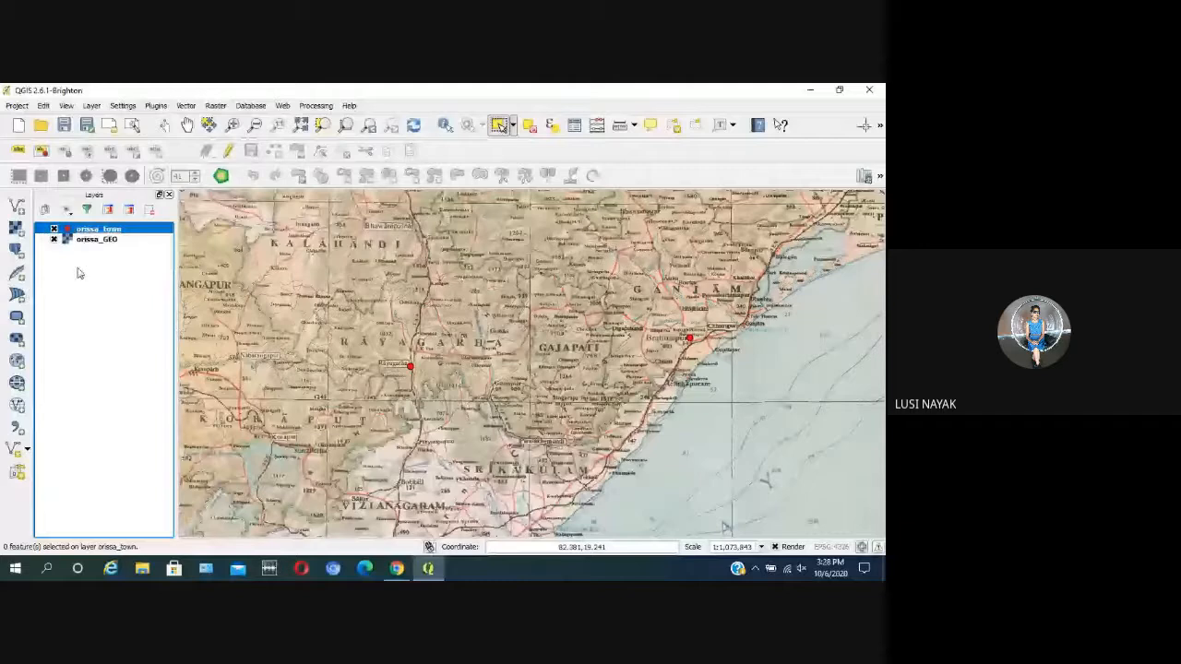
# Step: Switch to the Google Meet window and turn on the microphone
pyautogui.moveTo(397, 568)
pyautogui.click(263, 537)
pyautogui.click(260, 532)
pyautogui.click(260, 531)
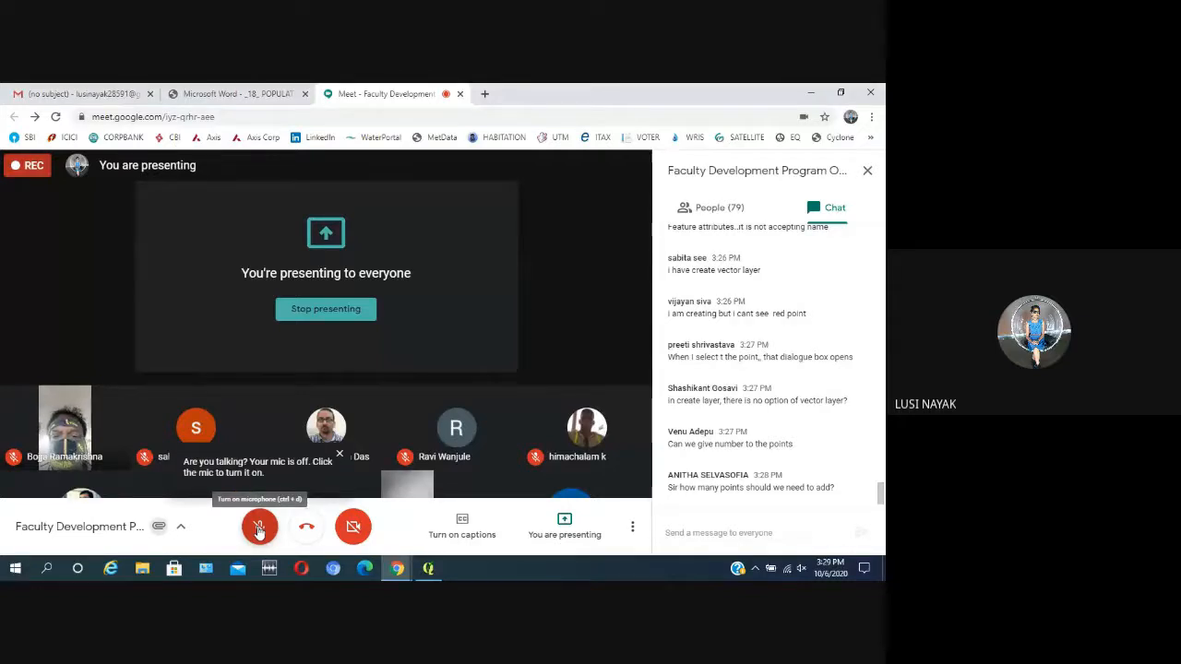
pyautogui.click(259, 528)
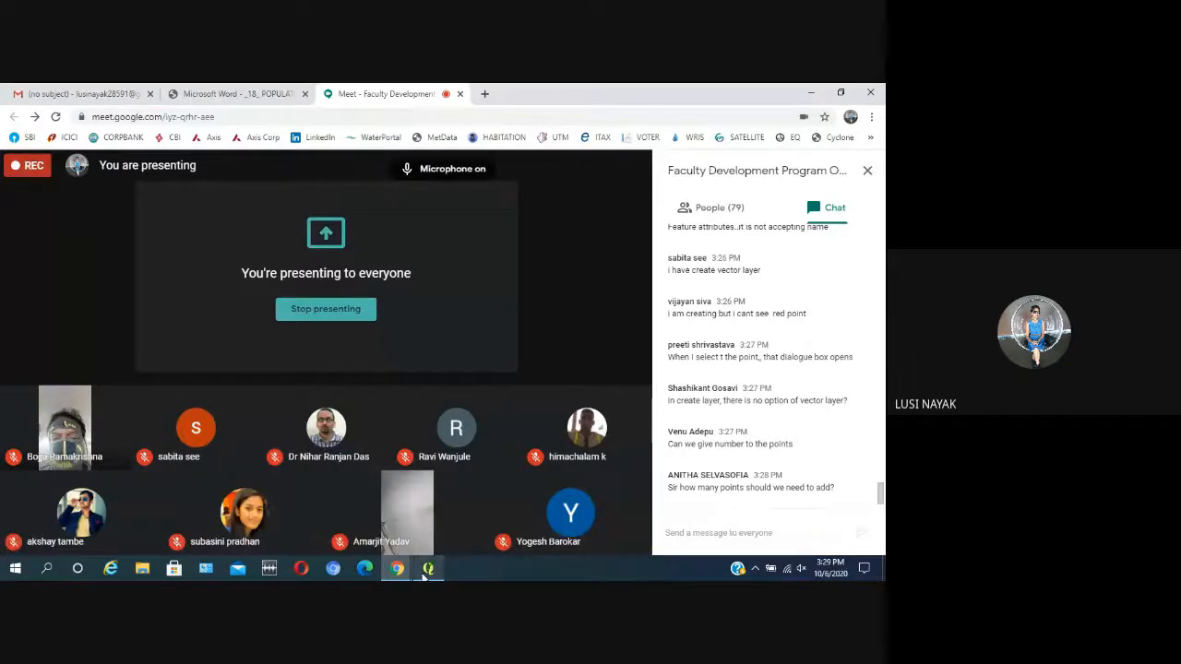
# Step: Switch to QGIS to view the digitized town points on the Orissa map, and return to the Google Meet window
pyautogui.click(430, 568)
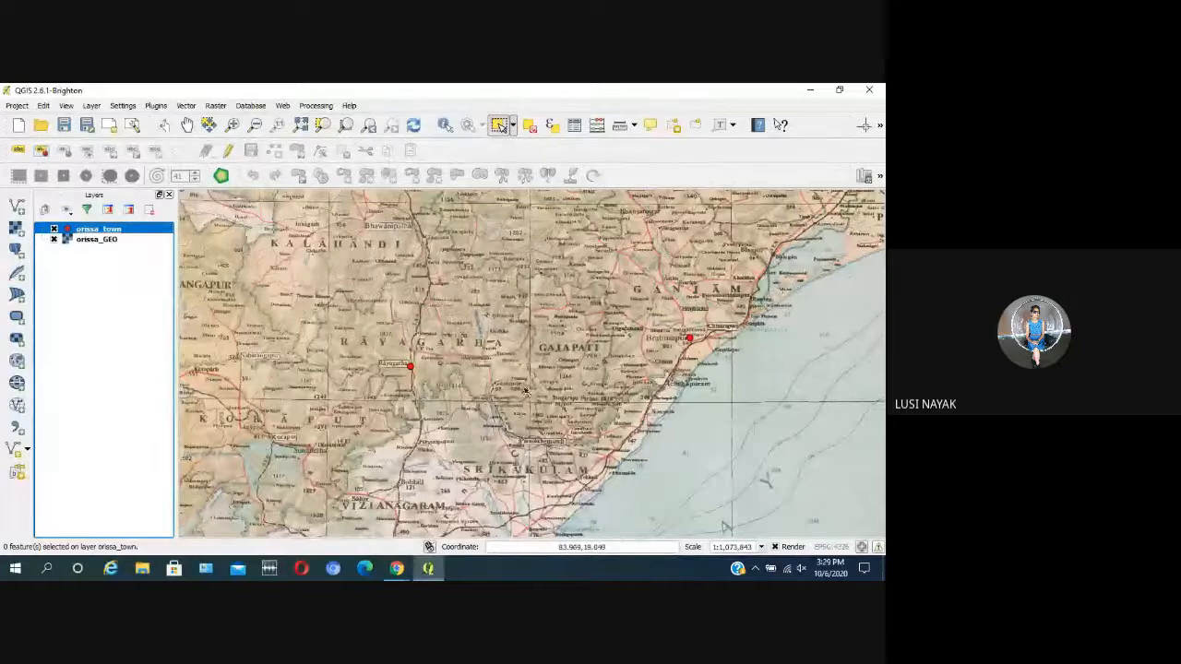
pyautogui.scroll(-1, 527, 385)
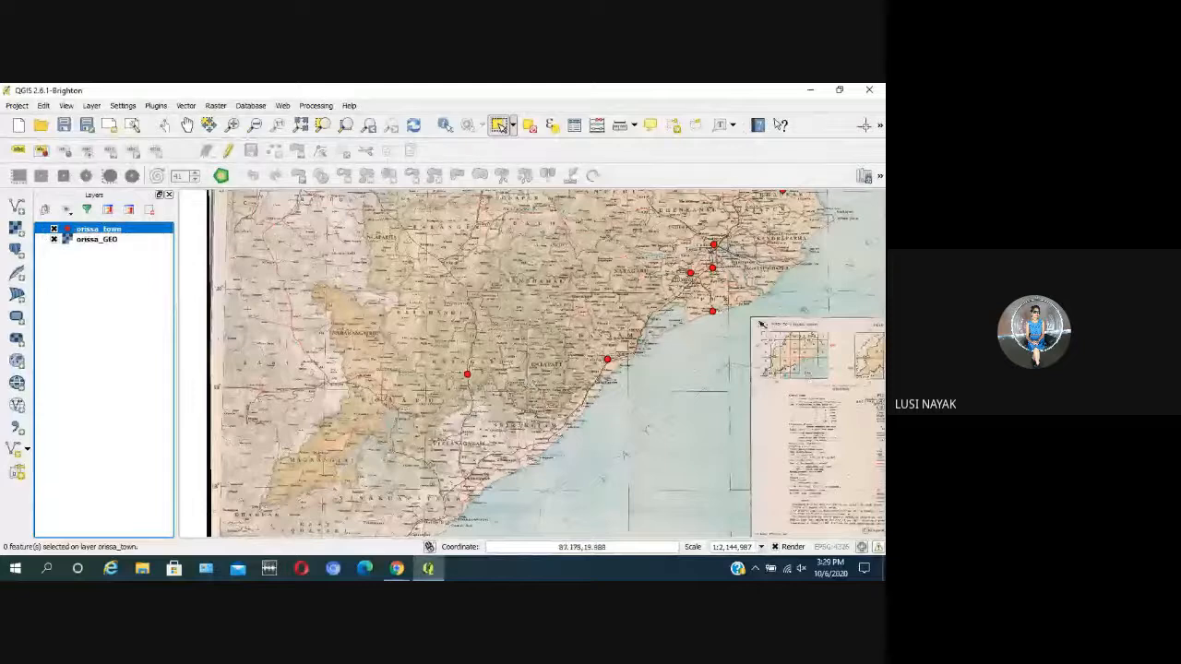
pyautogui.click(397, 568)
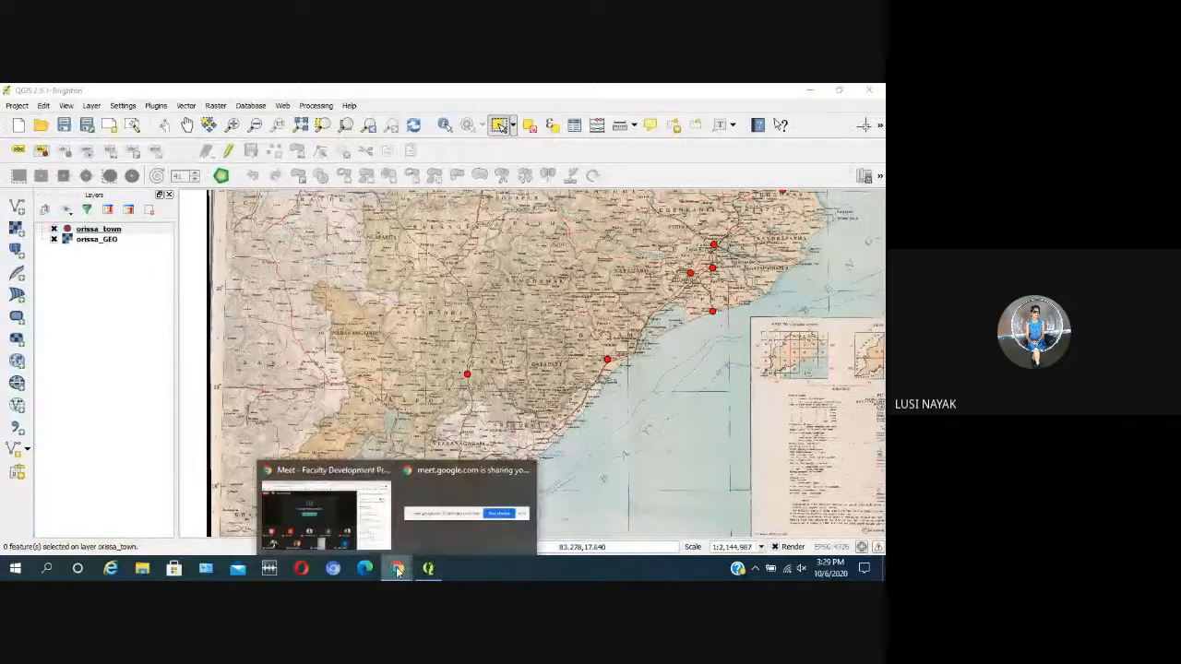
pyautogui.moveTo(346, 515)
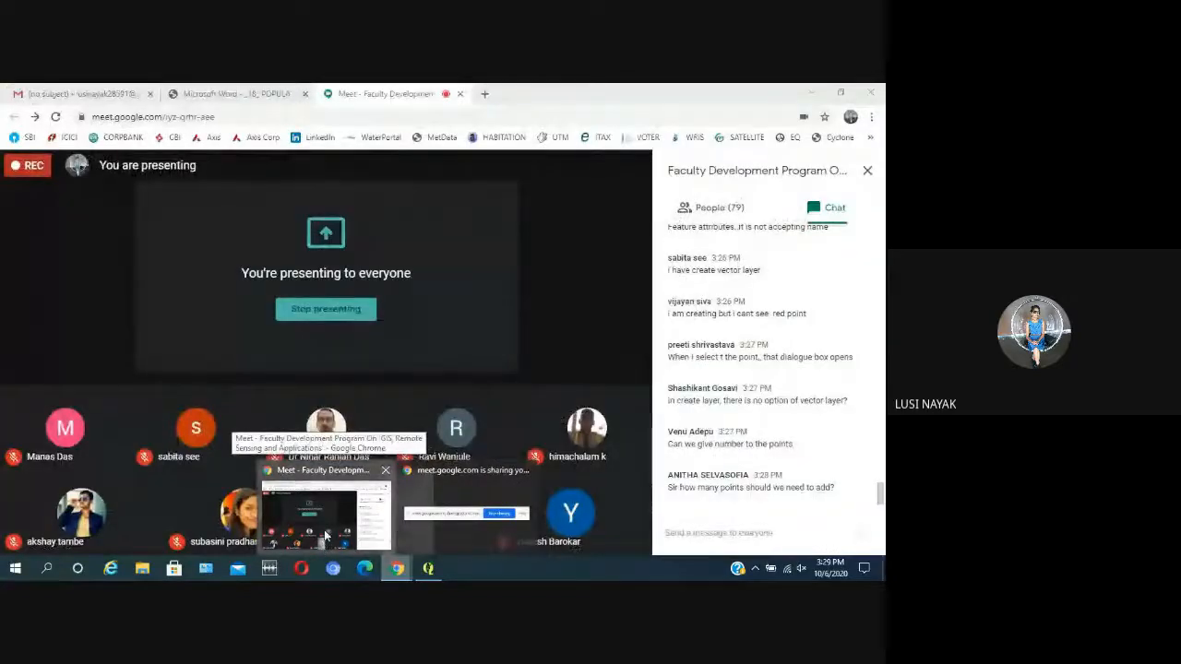
pyautogui.click(324, 535)
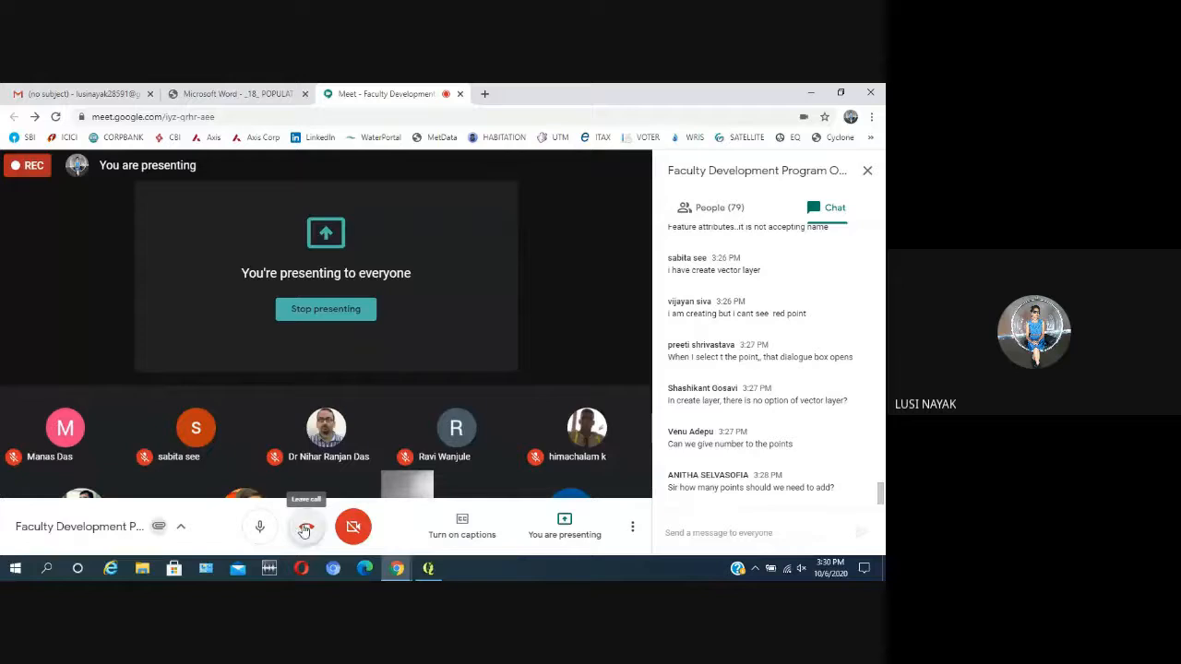
# Step: Switch to QGIS to review the town points across the whole Orissa map, and go back to Google Meet to read the chat
pyautogui.click(429, 567)
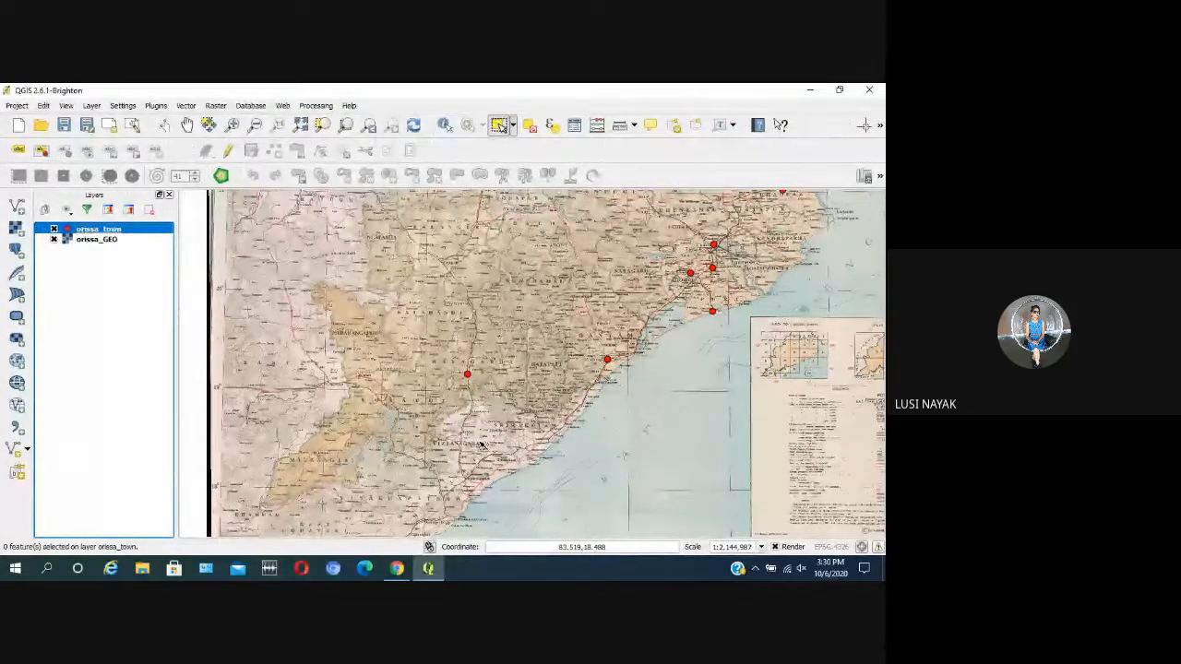
pyautogui.scroll(-1, 496, 445)
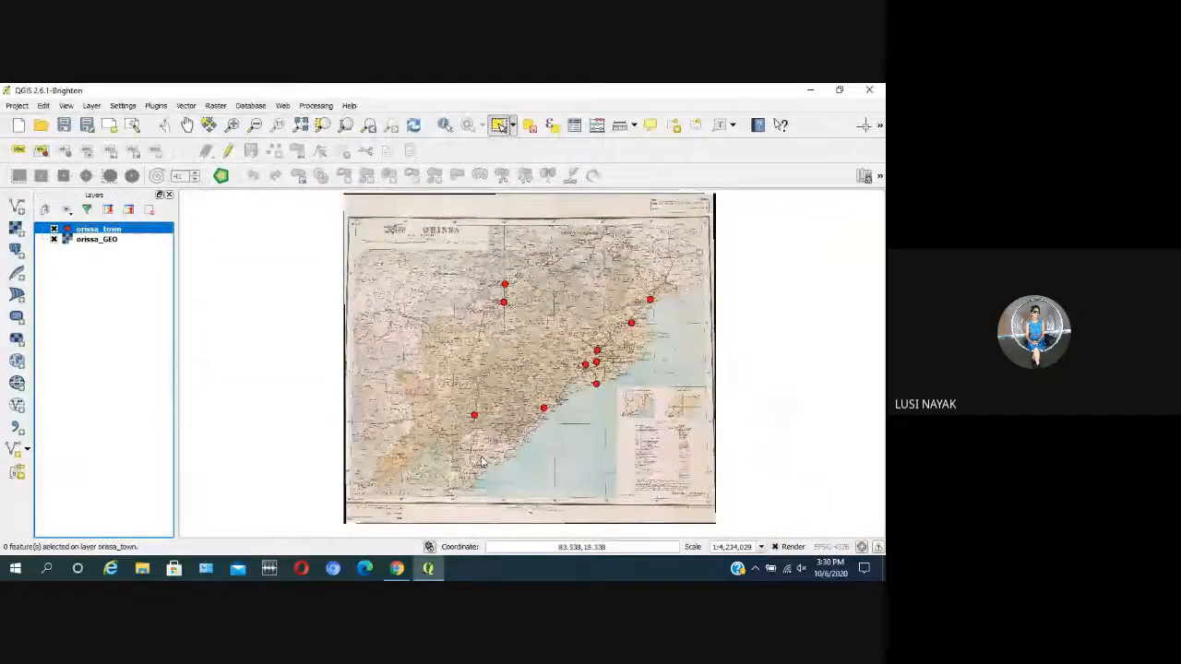
pyautogui.scroll(1, 481, 461)
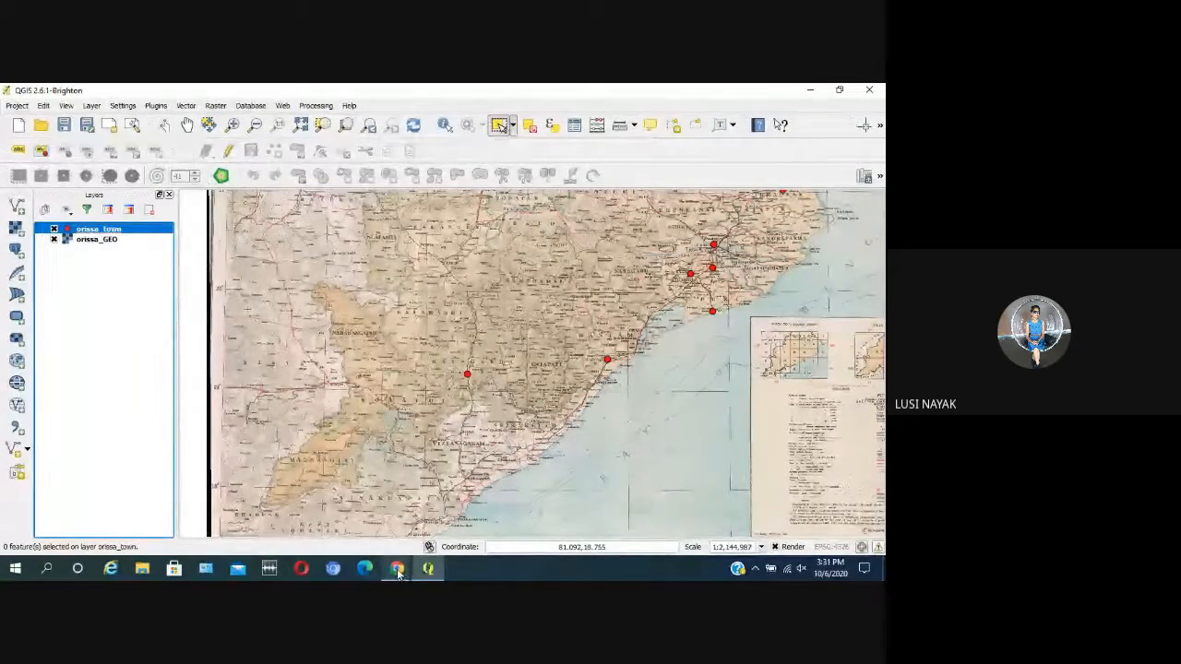
pyautogui.moveTo(398, 573)
pyautogui.click(341, 526)
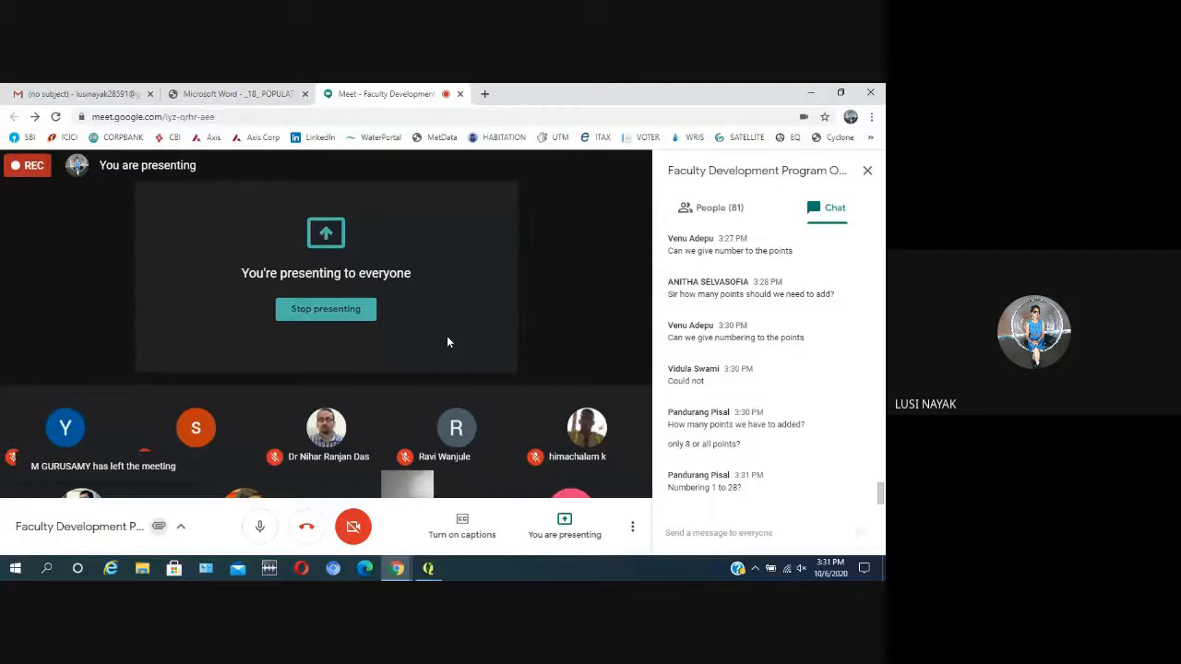
# Step: Return to QGIS, toggle editing on for orissa_town with Add Feature active near Bhawanipatna, and end editing
pyautogui.click(431, 571)
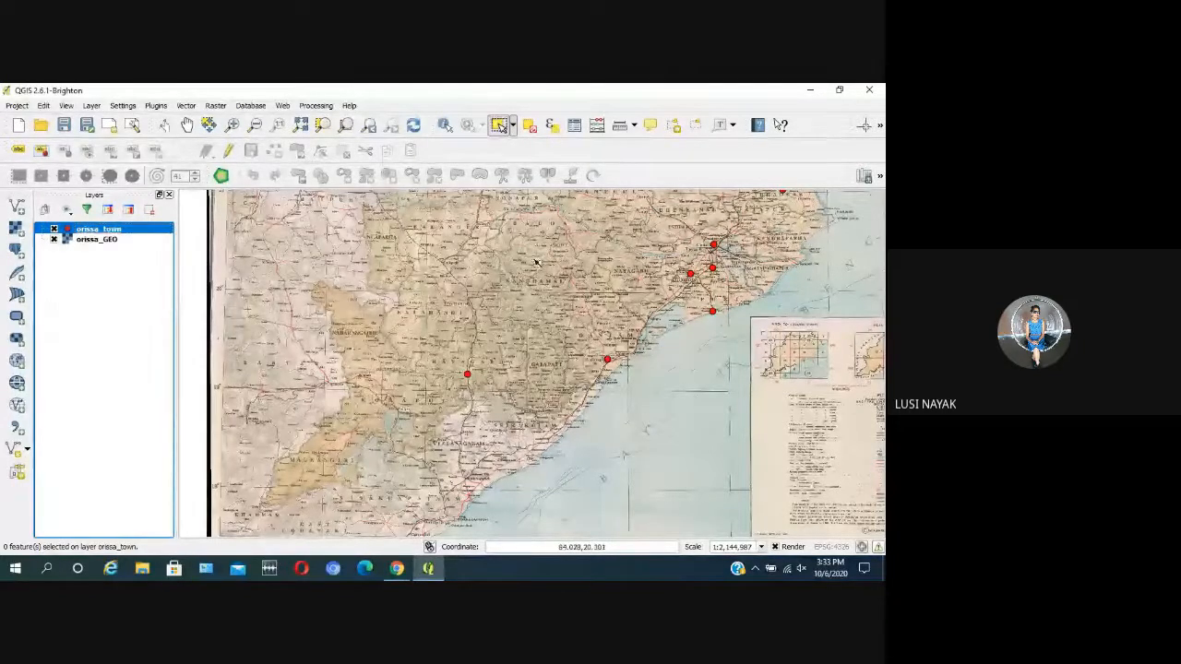
pyautogui.scroll(2, 457, 283)
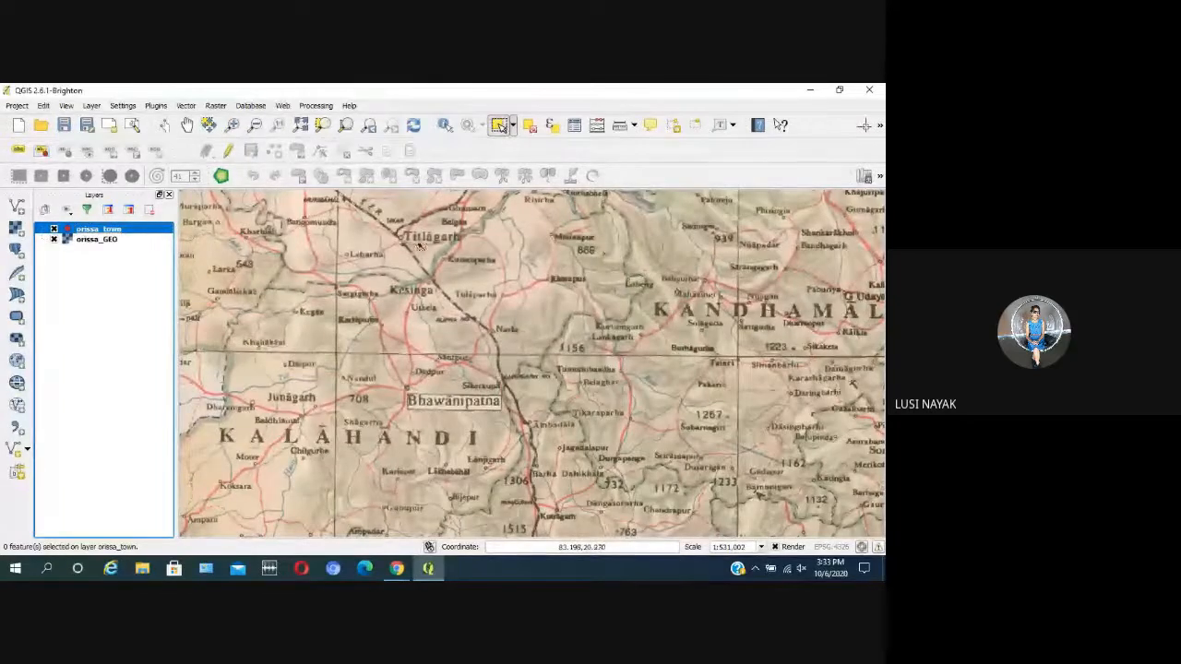
pyautogui.click(230, 150)
pyautogui.click(274, 150)
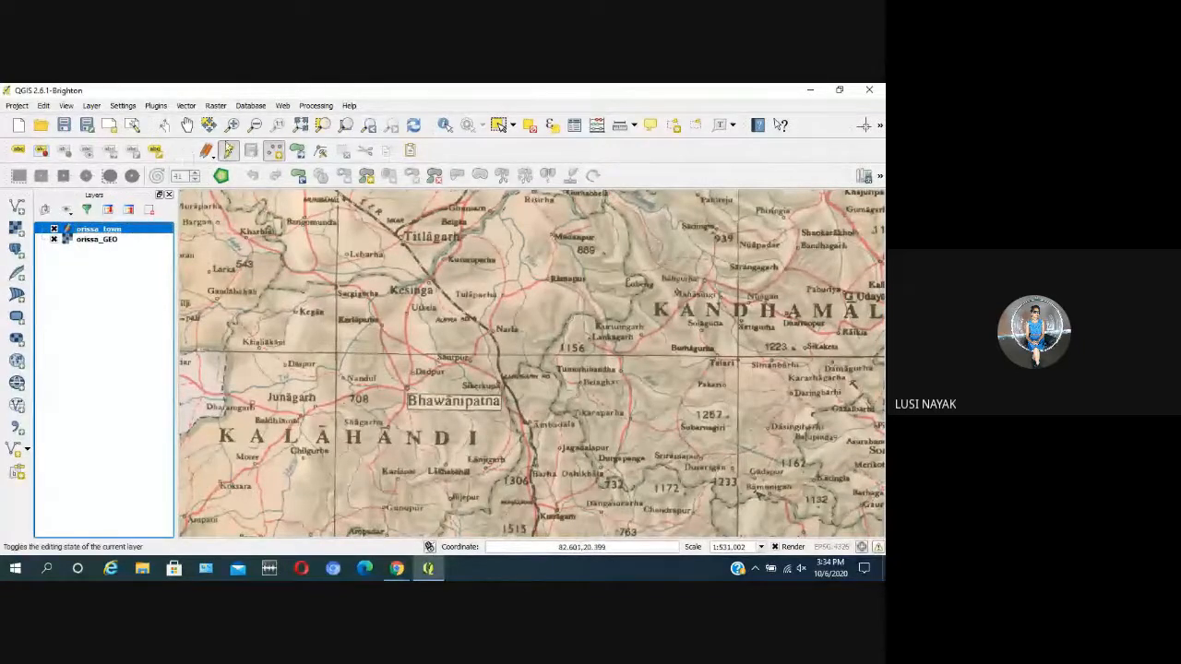
pyautogui.click(228, 150)
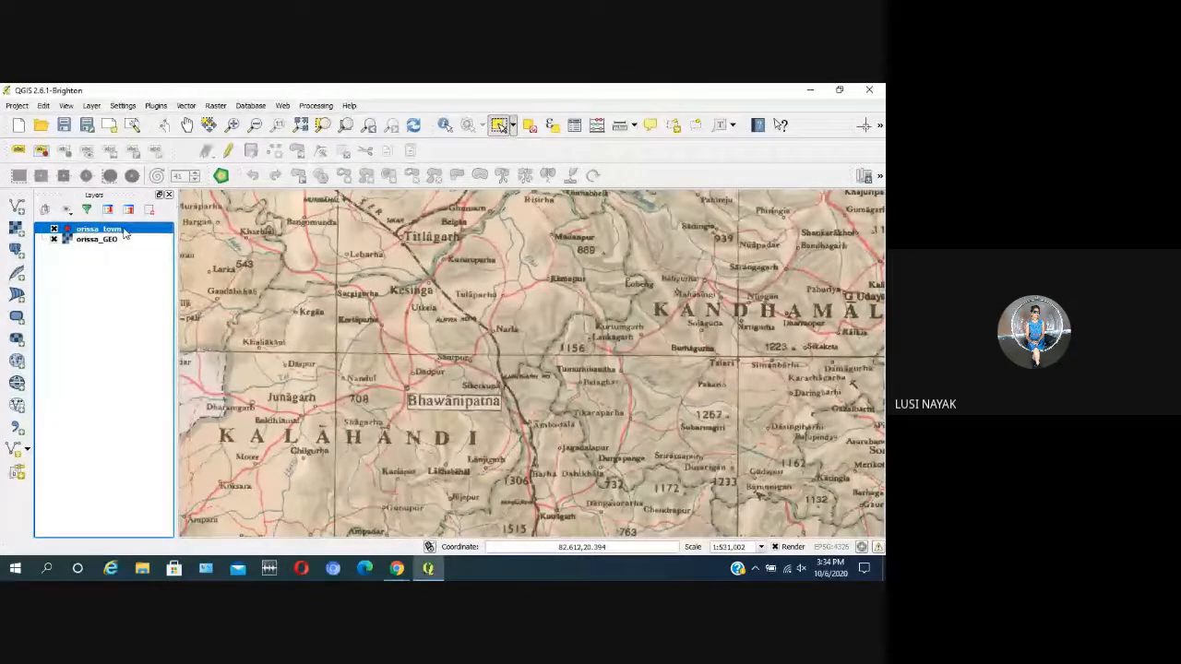
# Step: Try creating a new point shapefile layer in EPSG:4326 - WGS 84, and cancel at the file saving stage
pyautogui.click(93, 106)
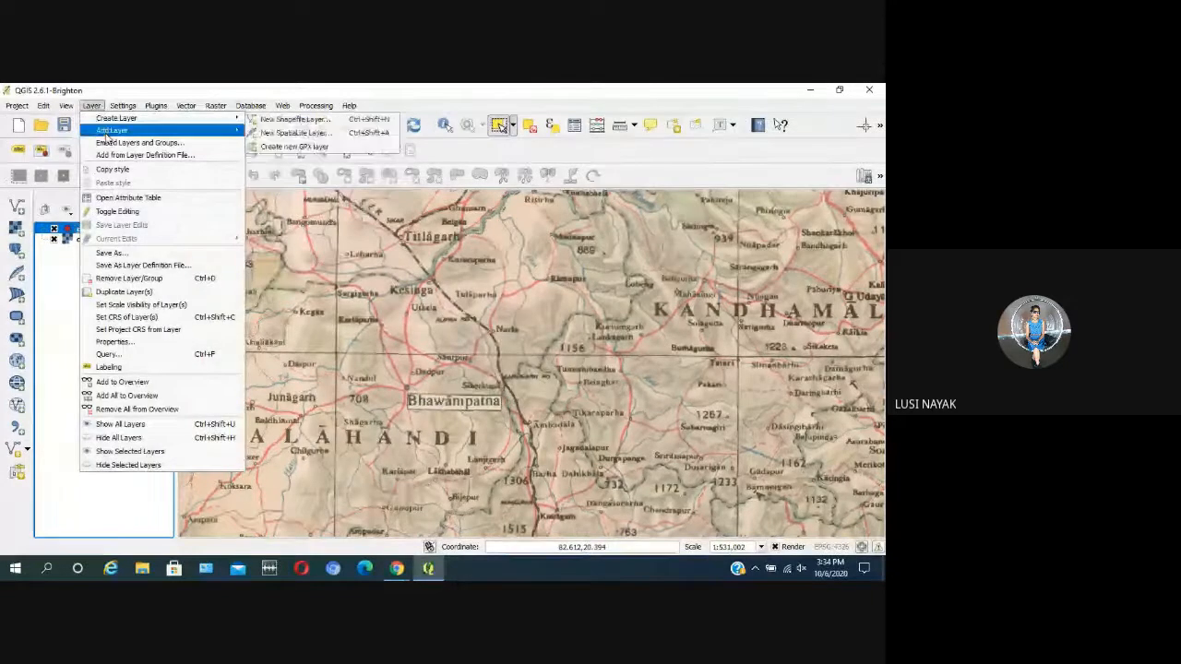
pyautogui.moveTo(125, 120)
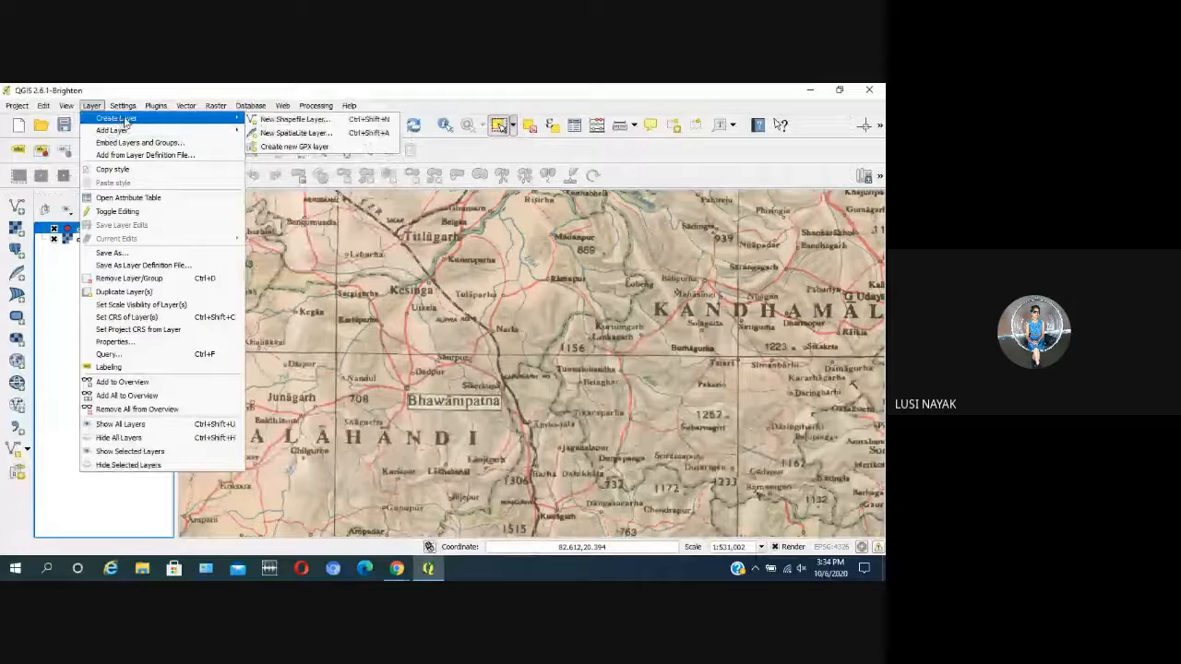
pyautogui.click(300, 120)
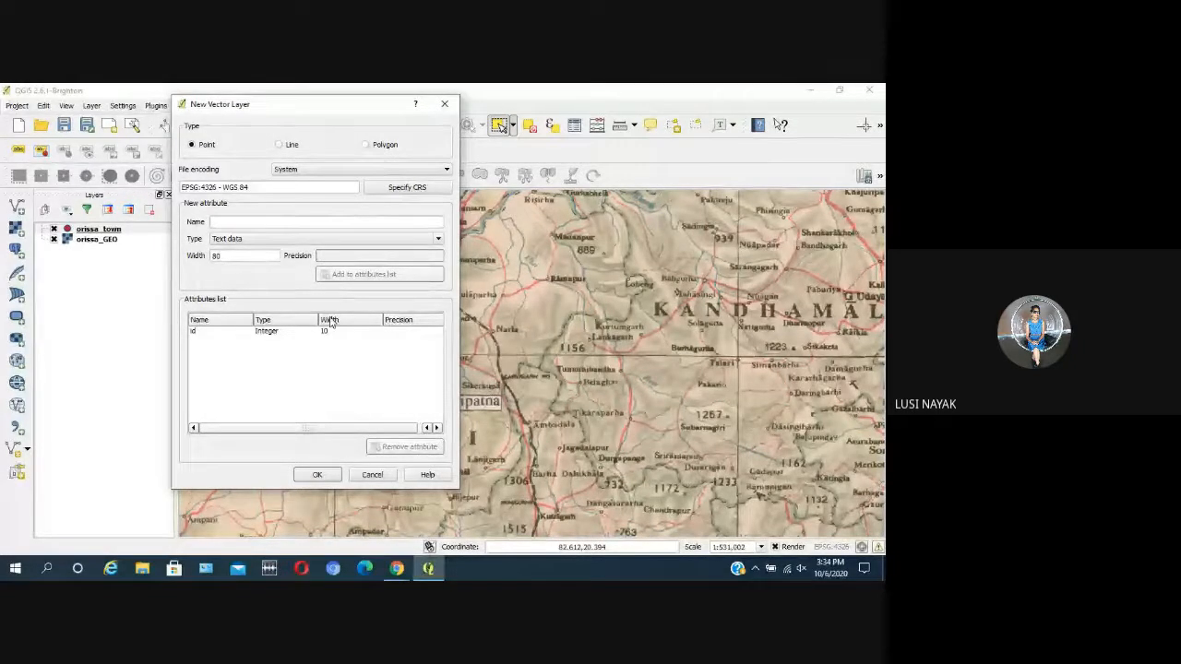
pyautogui.click(317, 475)
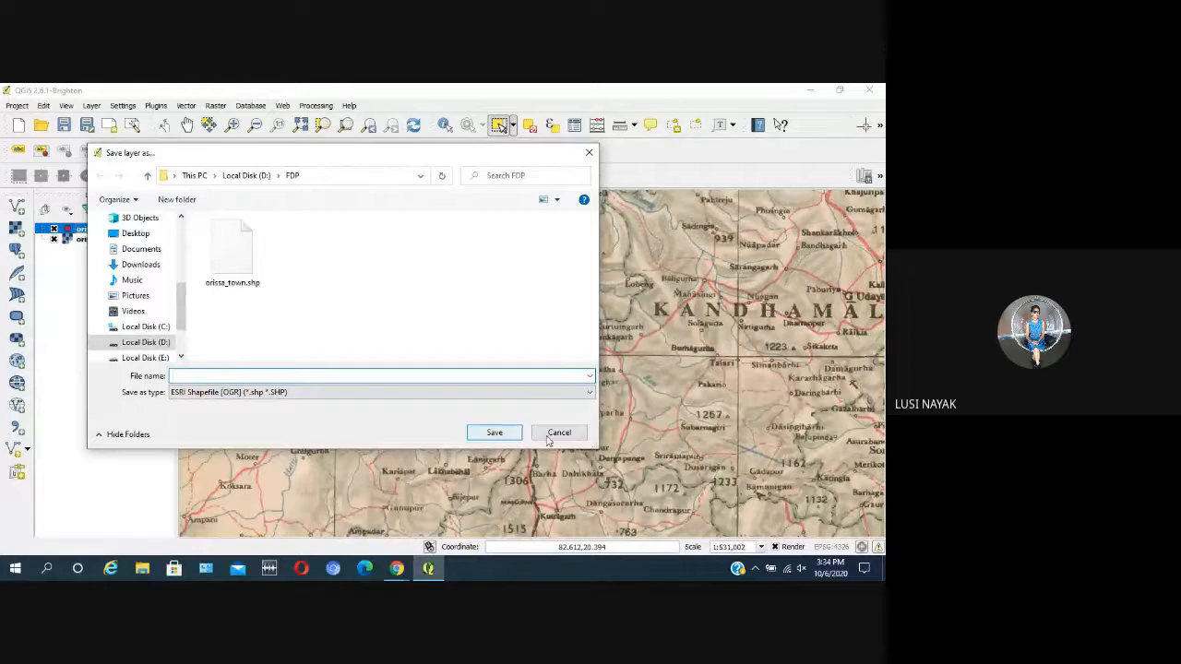
pyautogui.click(580, 434)
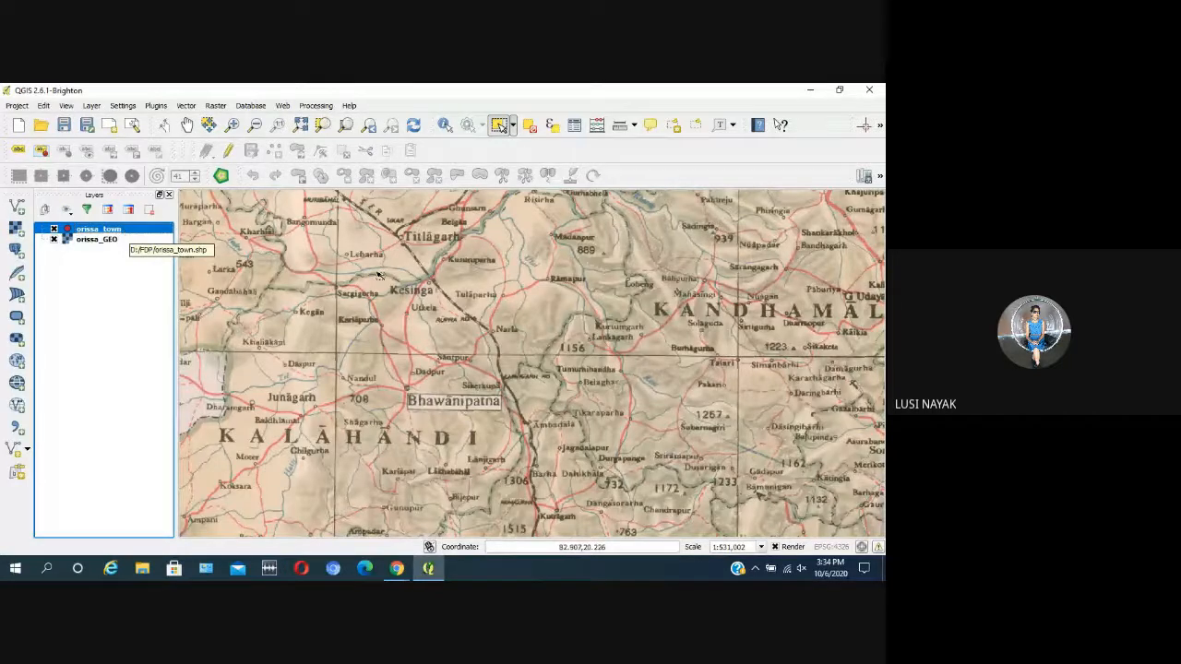
# Step: Examine the town point at Brahmapur and its surroundings on the Orissa map with the feature selection tool active
pyautogui.scroll(-1, 551, 299)
pyautogui.scroll(2, 784, 397)
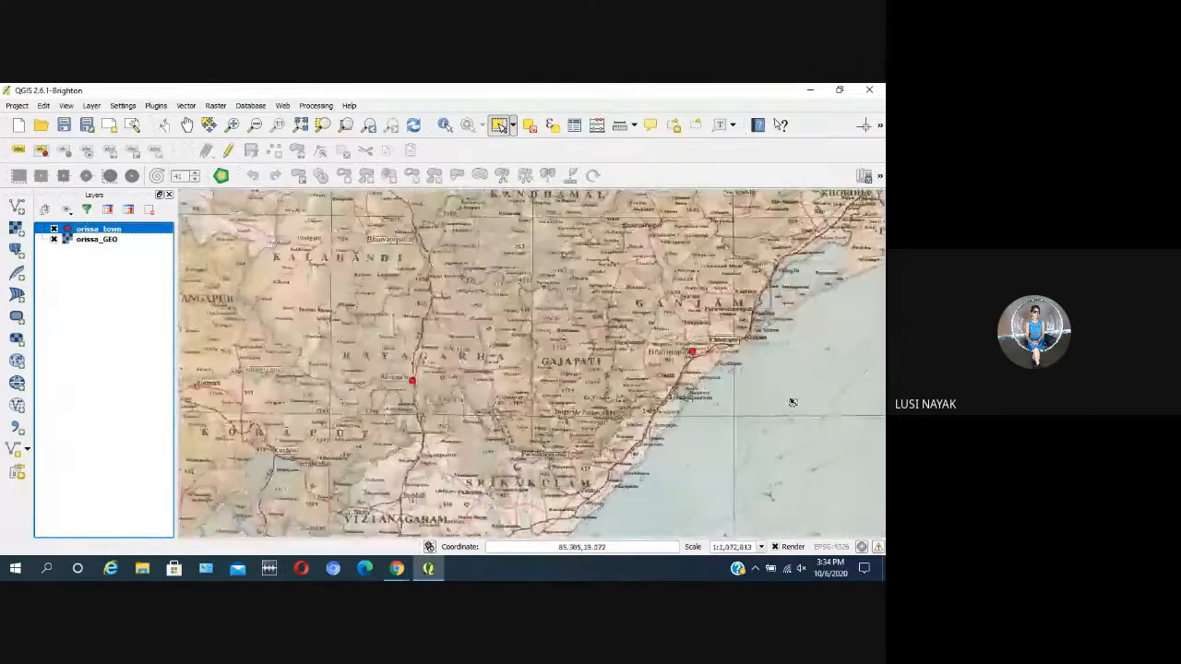
pyautogui.scroll(-1, 703, 348)
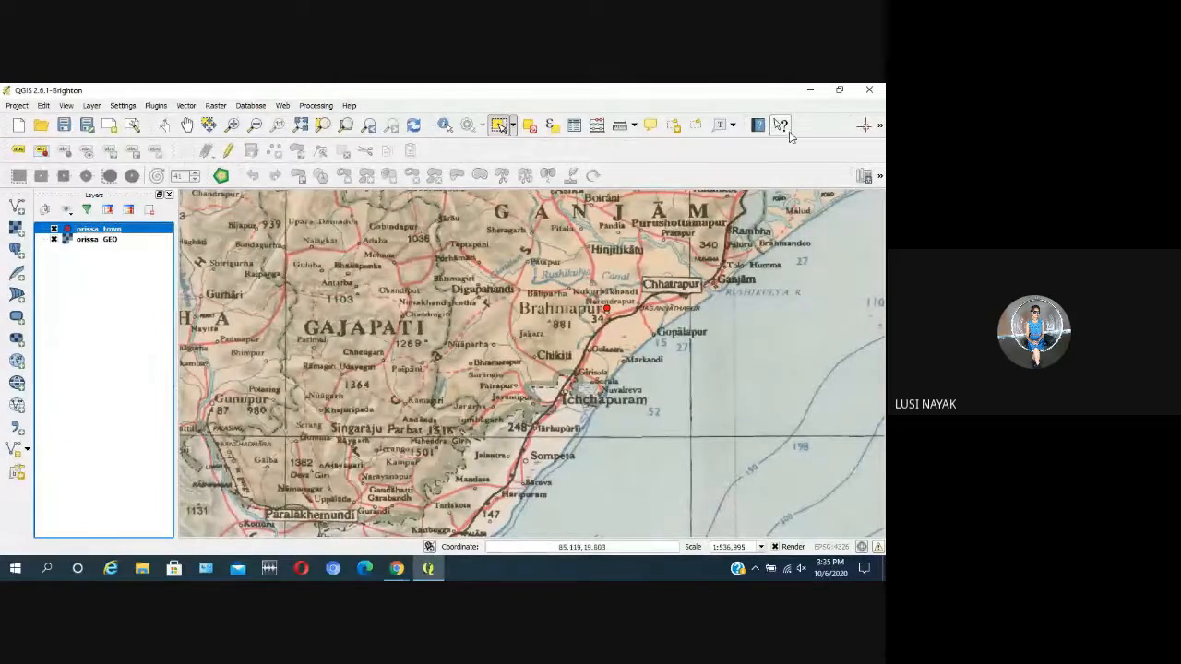
pyautogui.click(499, 131)
pyautogui.scroll(-1, 459, 478)
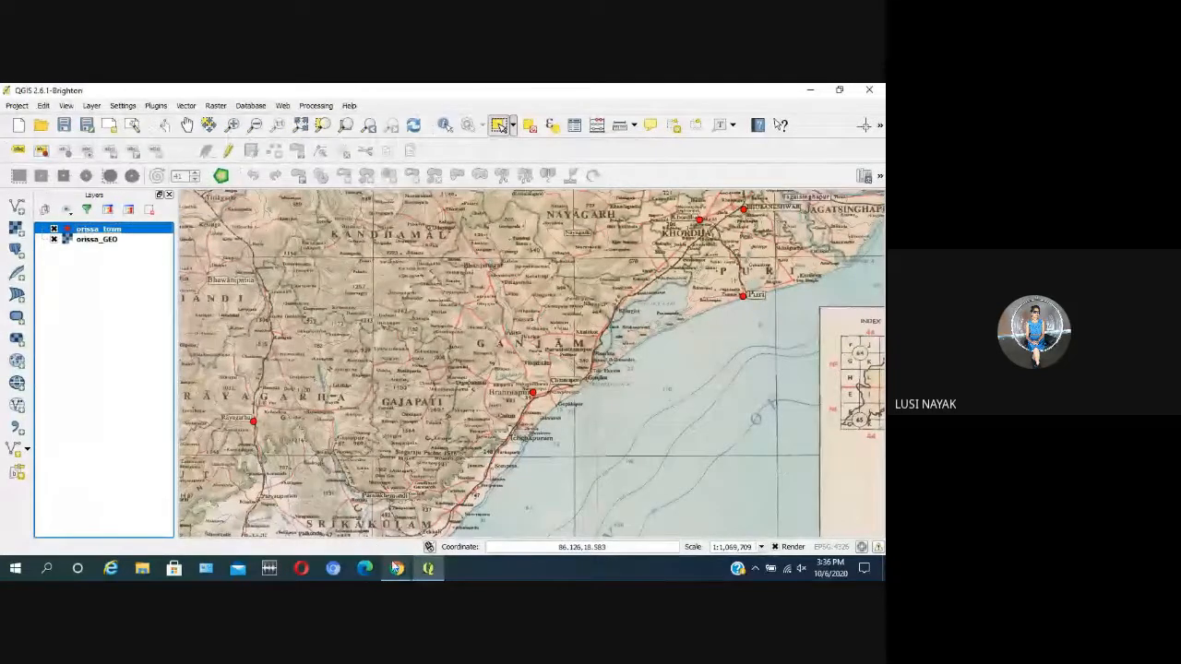
# Step: Switch to the Google Meet window to read the new chat messages, and return to QGIS
pyautogui.moveTo(396, 570)
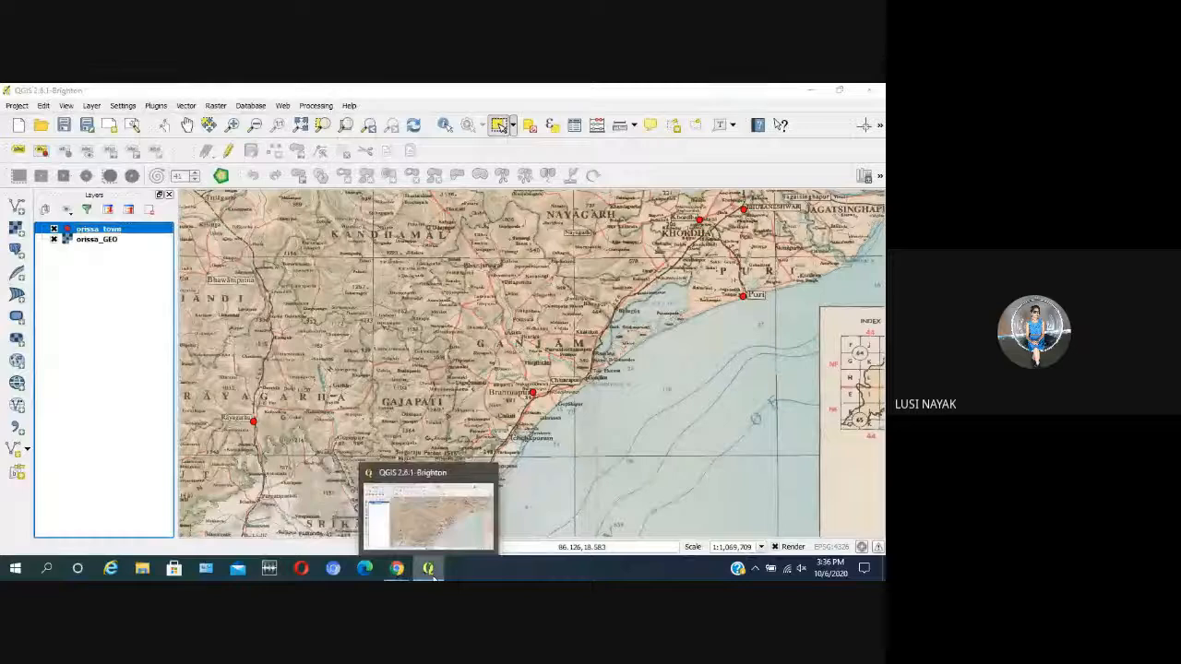
pyautogui.click(429, 570)
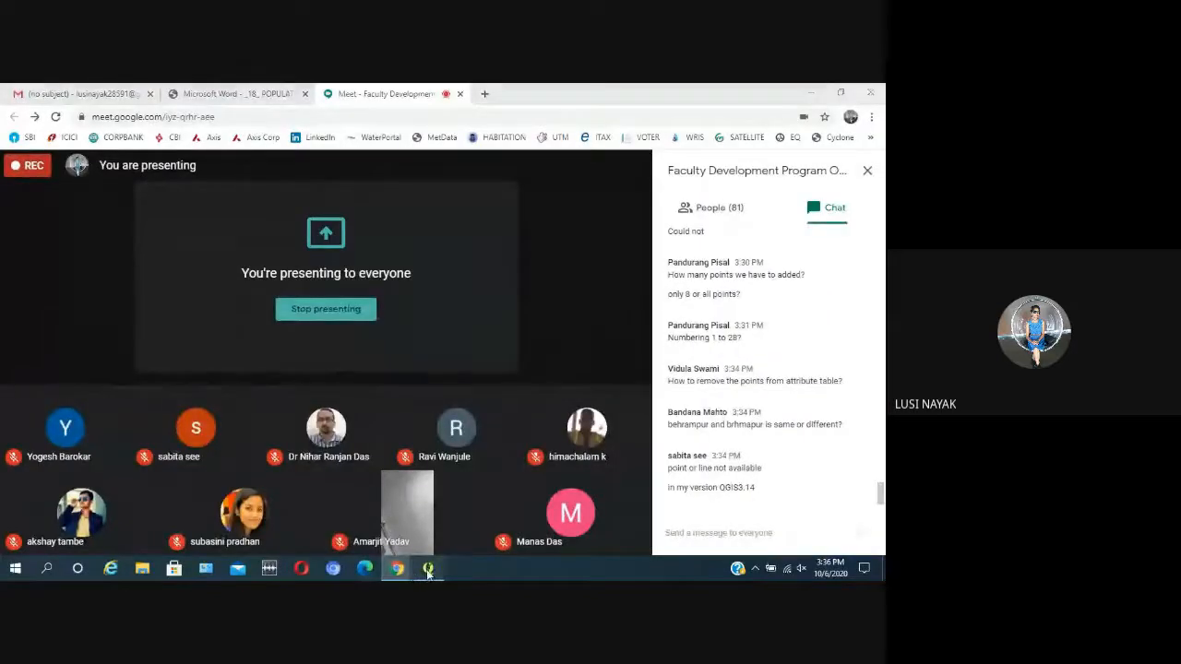
pyautogui.click(428, 570)
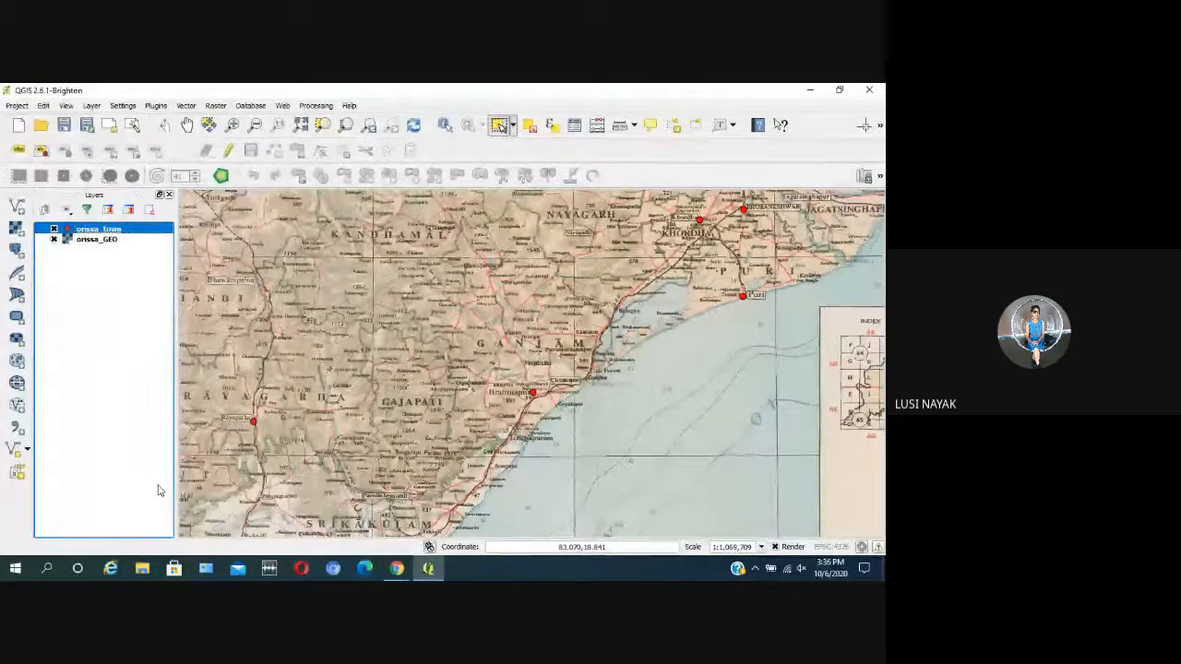
# Step: Toggle editing on for orissa_town and add a town point at Kendujhargarh, leaving its id empty
pyautogui.click(187, 125)
pyautogui.moveTo(674, 261); pyautogui.dragTo(522, 454)
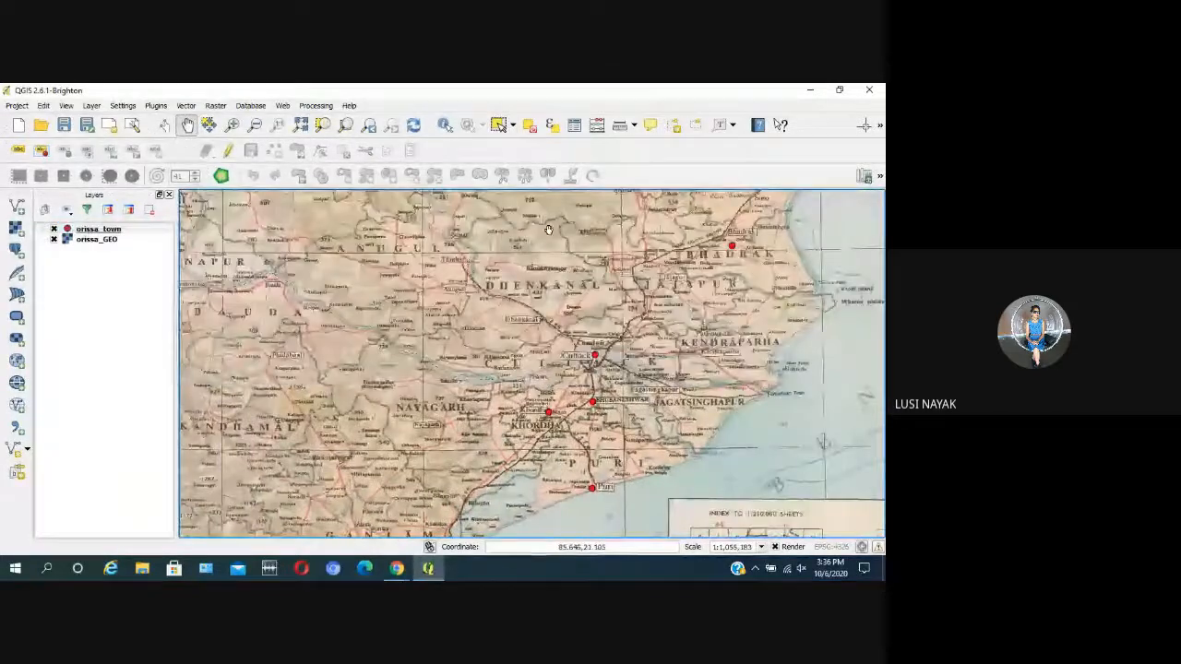
pyautogui.moveTo(684, 284); pyautogui.dragTo(657, 417)
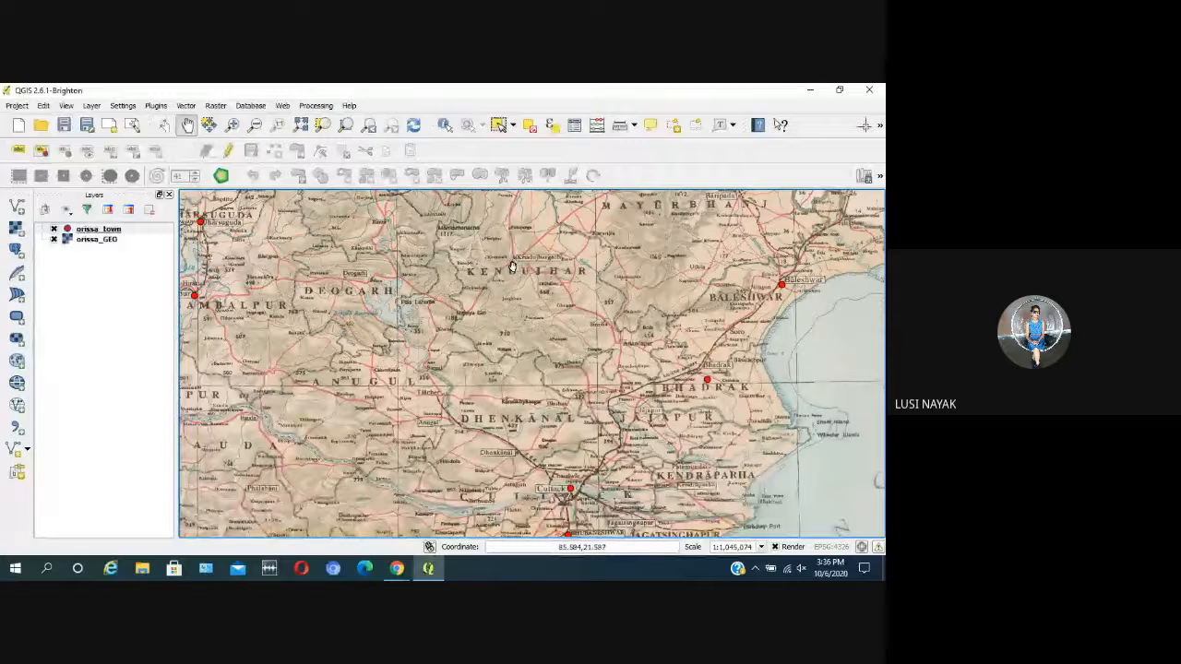
pyautogui.moveTo(687, 263); pyautogui.dragTo(618, 397)
pyautogui.moveTo(457, 376); pyautogui.dragTo(475, 329)
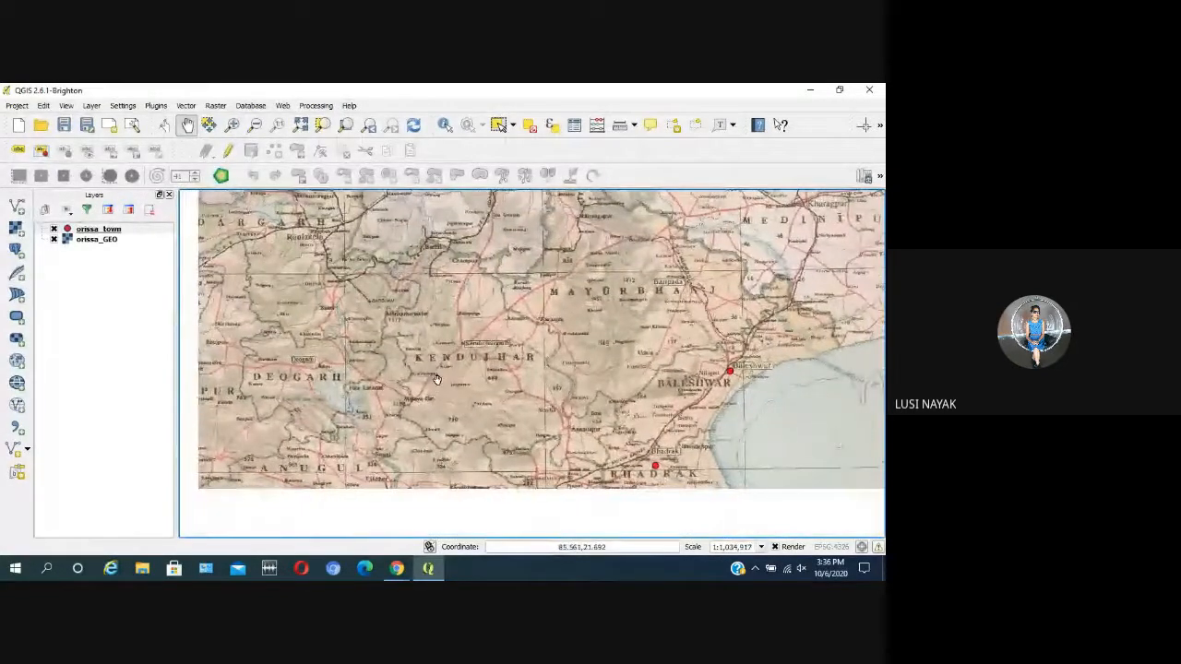
pyautogui.scroll(2, 475, 328)
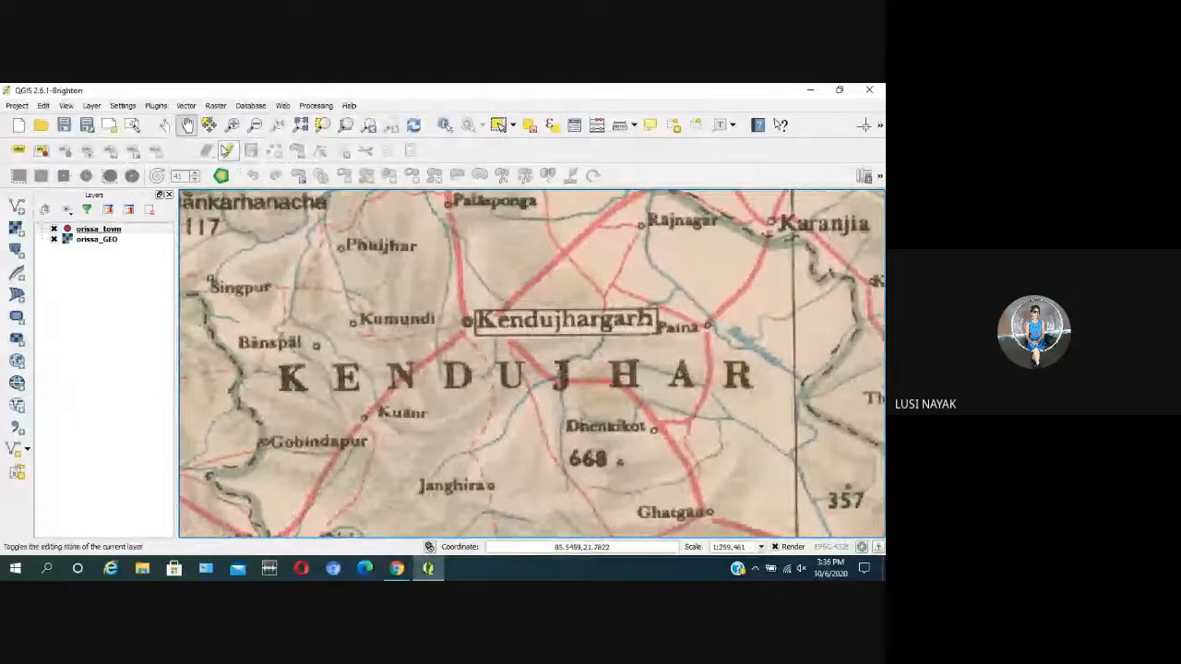
pyautogui.click(228, 150)
pyautogui.click(274, 150)
pyautogui.click(468, 320)
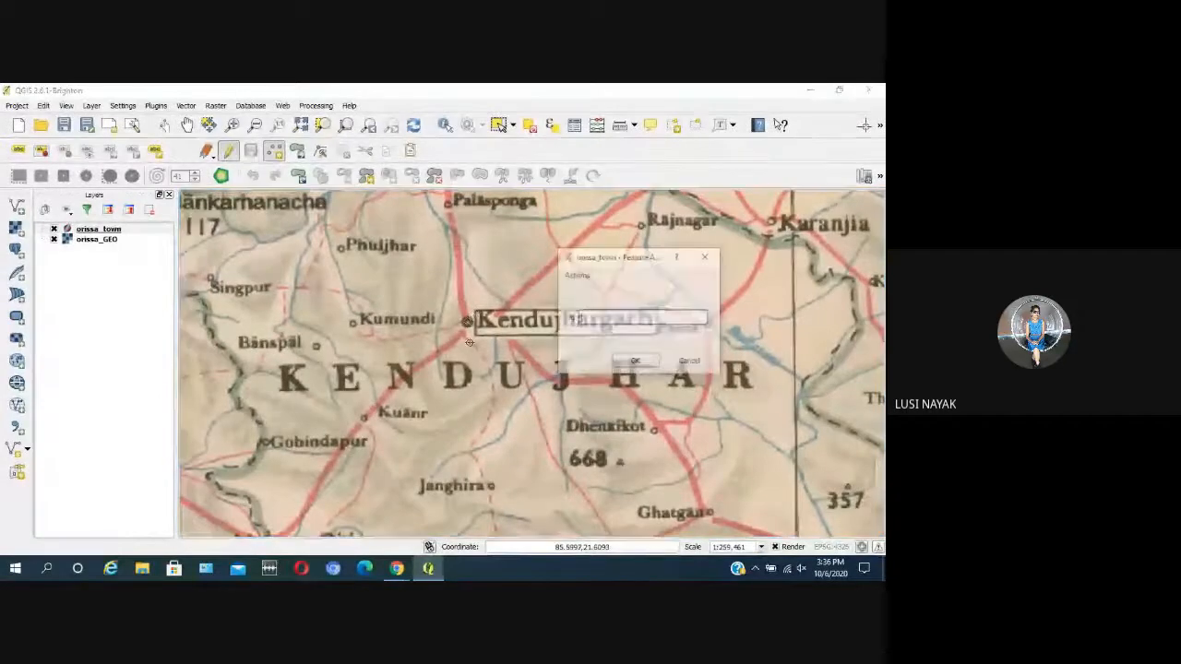
pyautogui.click(633, 360)
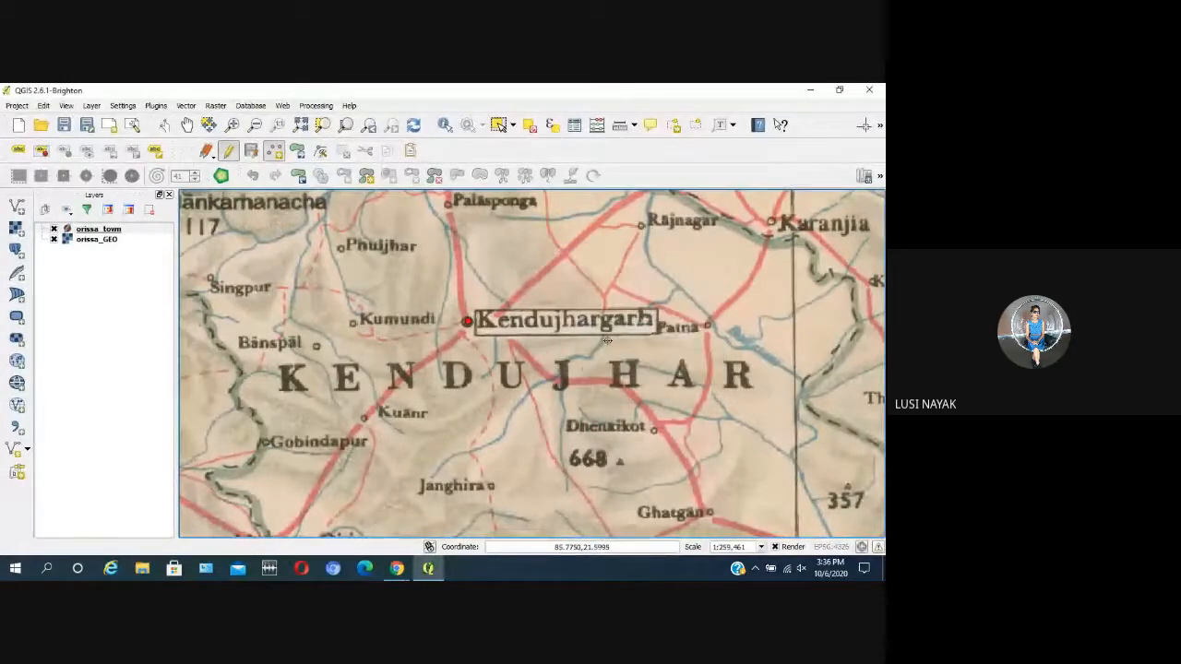
# Step: Add a town point to orissa_town at Baripada in Mayurbhanj, leaving its id empty
pyautogui.scroll(-2, 606, 340)
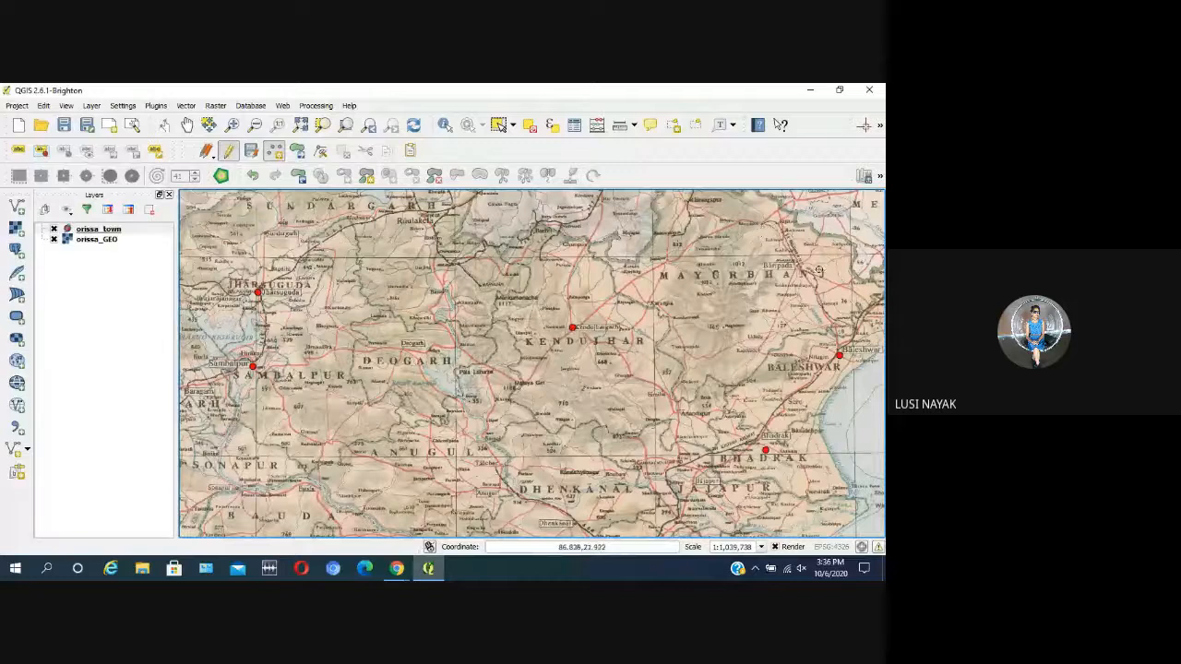
pyautogui.scroll(2, 782, 270)
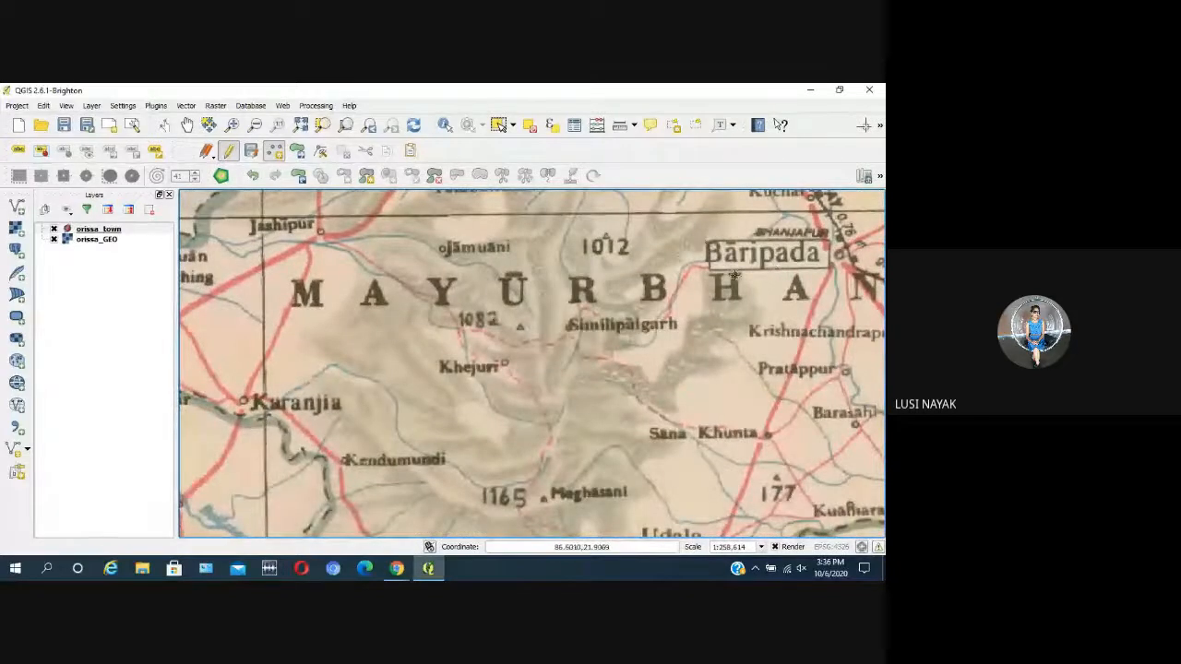
pyautogui.click(842, 254)
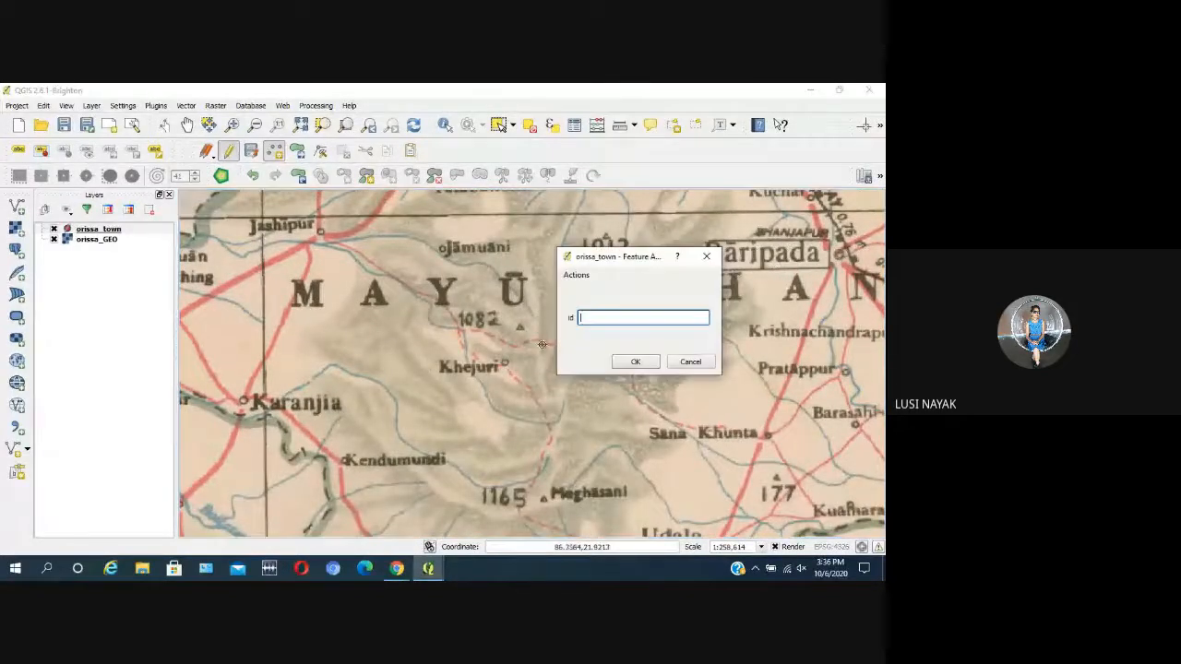
pyautogui.click(635, 361)
pyautogui.scroll(-3, 536, 339)
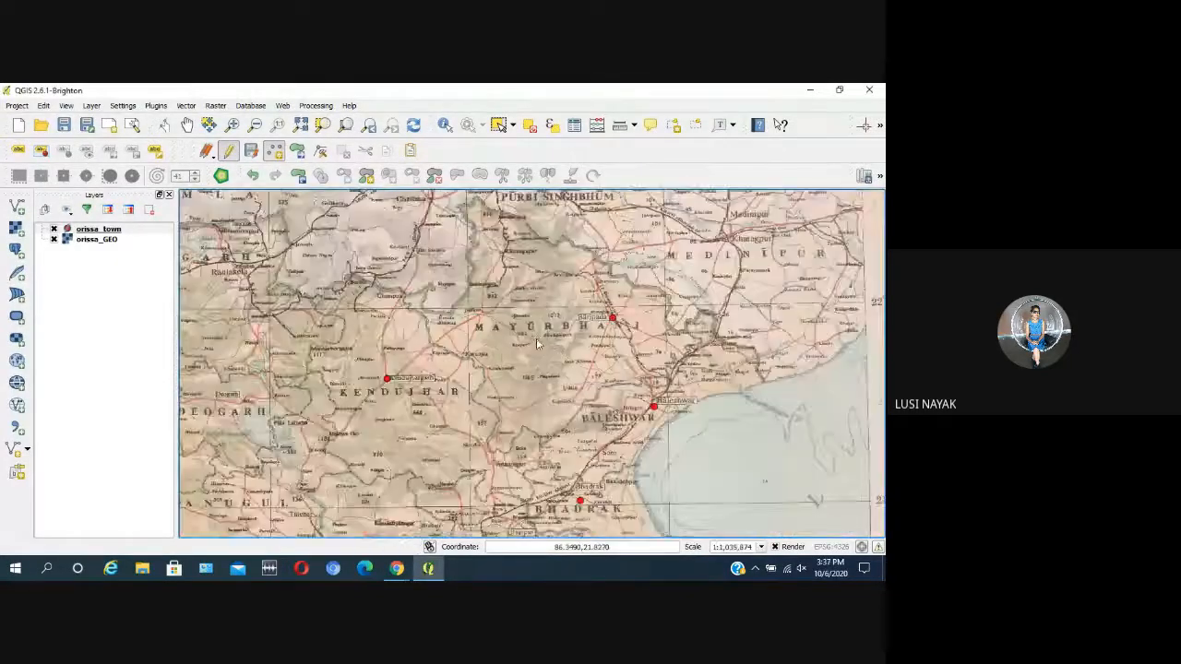
pyautogui.scroll(2, 346, 320)
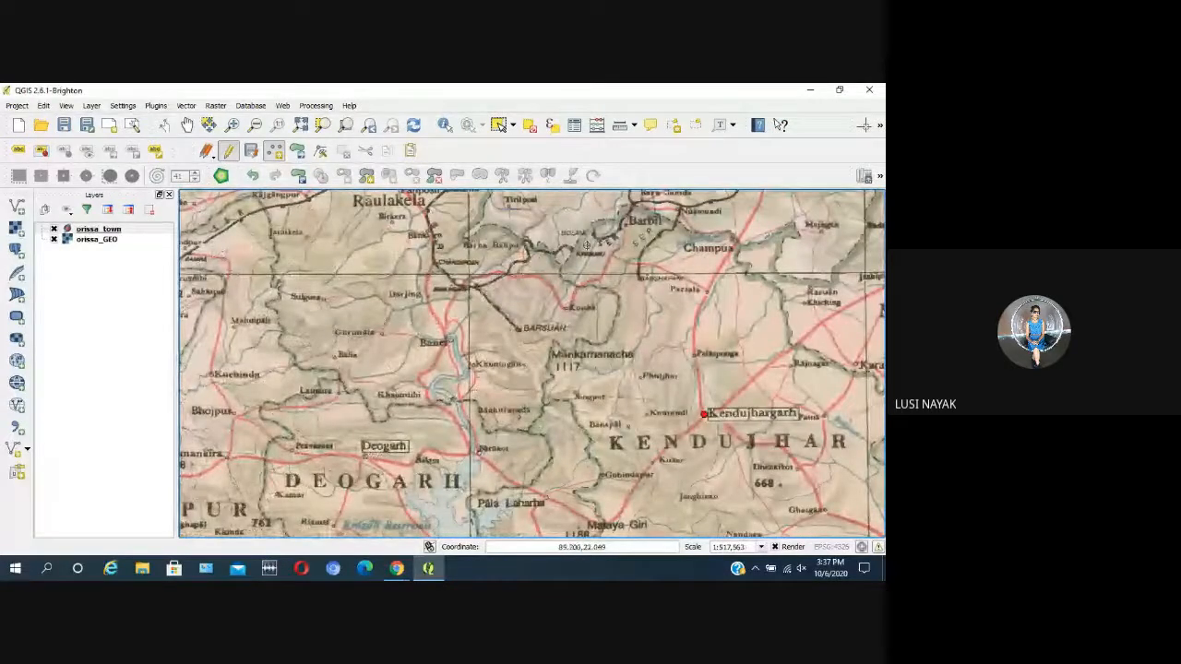
# Step: Add a town point to orissa_town at Sunaberha in the Koraput district, leaving its id empty
pyautogui.scroll(-1, 615, 267)
pyautogui.scroll(1, 512, 231)
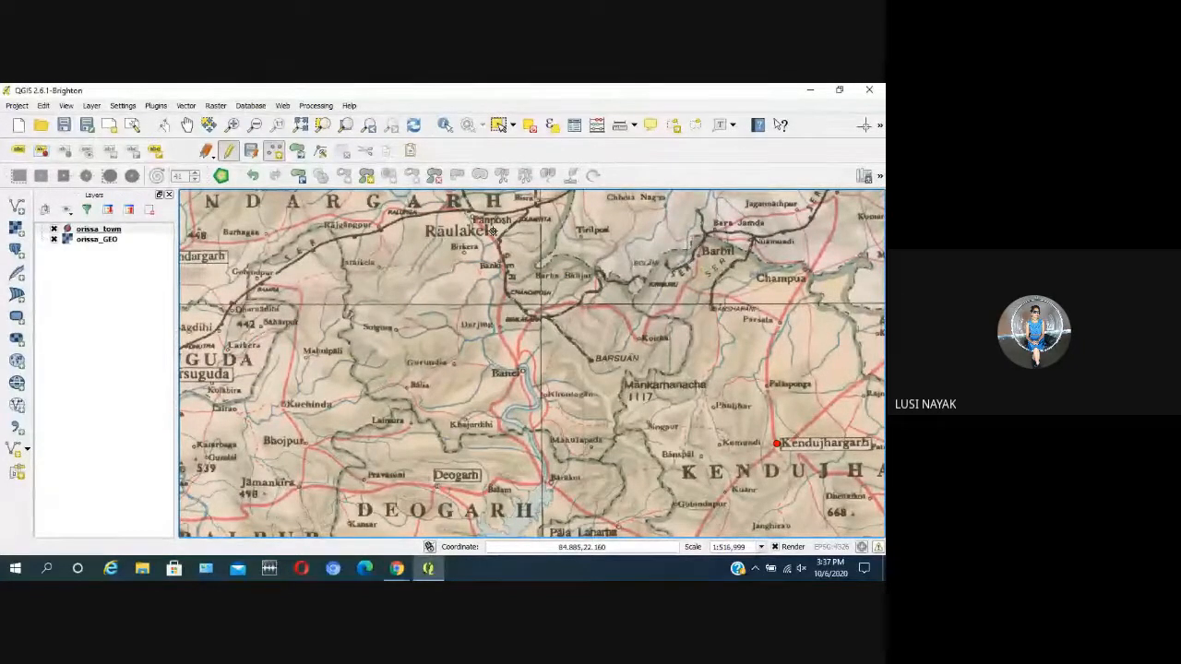
pyautogui.scroll(-4, 411, 313)
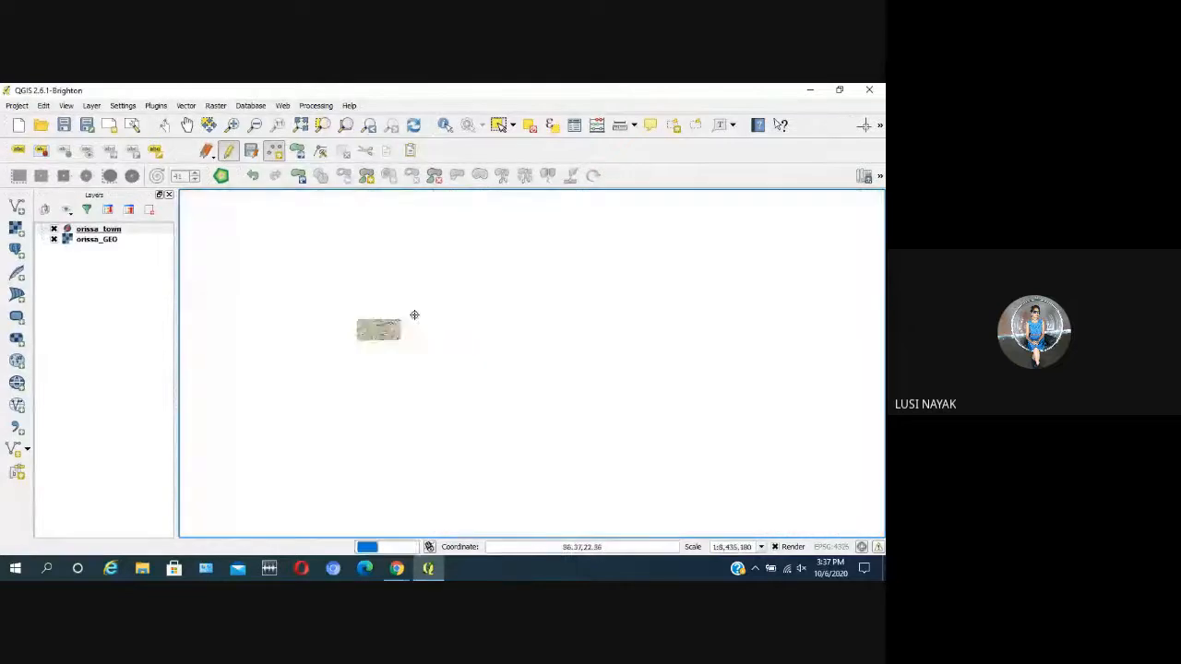
pyautogui.scroll(4, 293, 400)
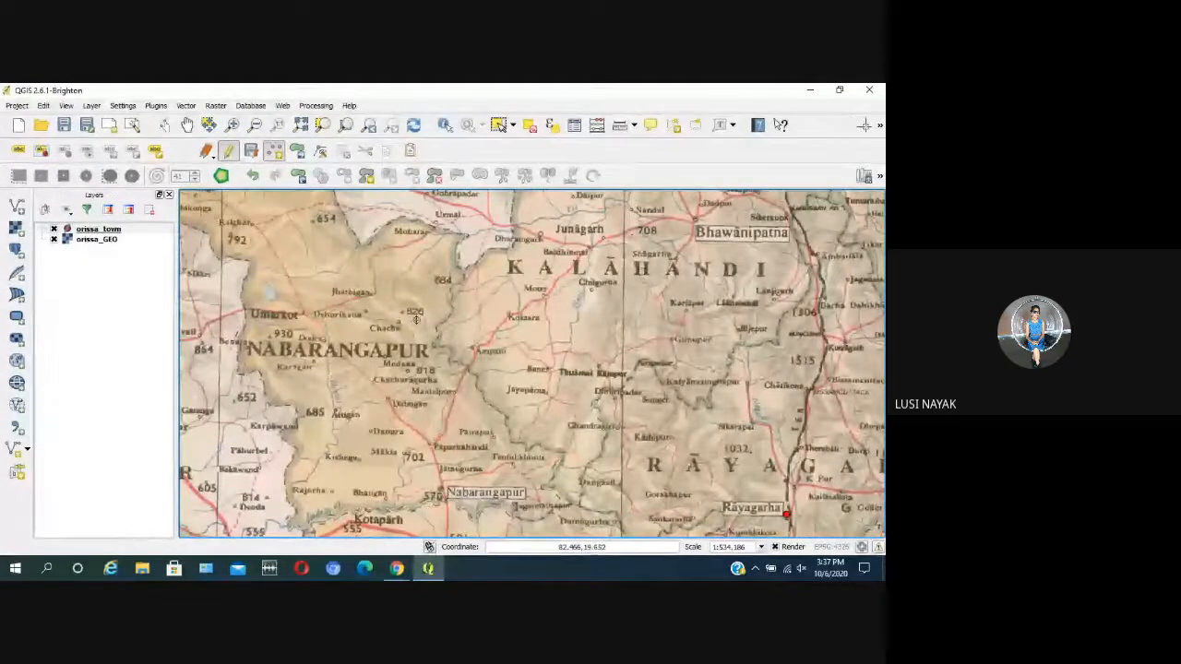
pyautogui.scroll(-1, 436, 310)
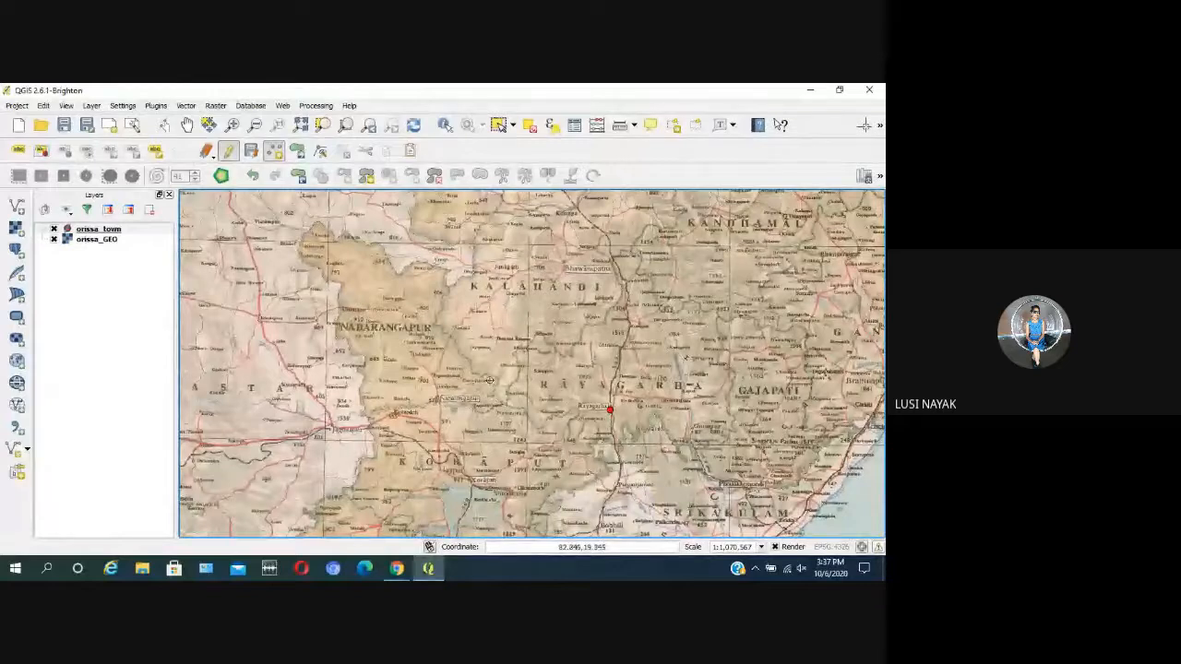
pyautogui.scroll(1, 443, 406)
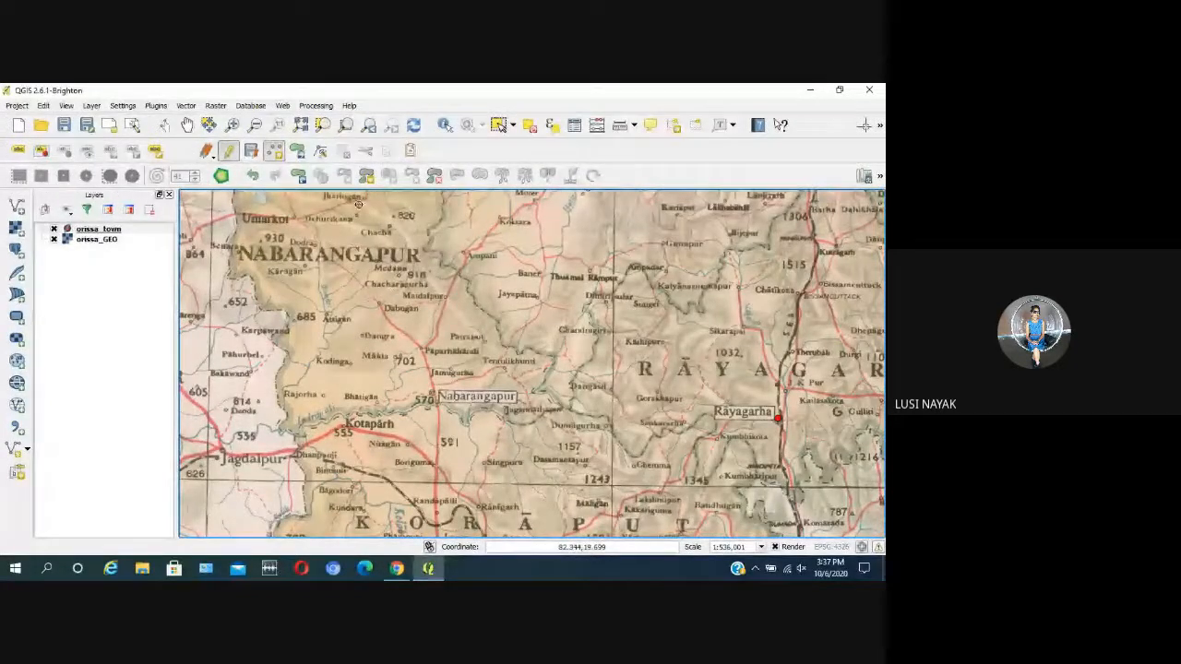
pyautogui.scroll(-1, 369, 233)
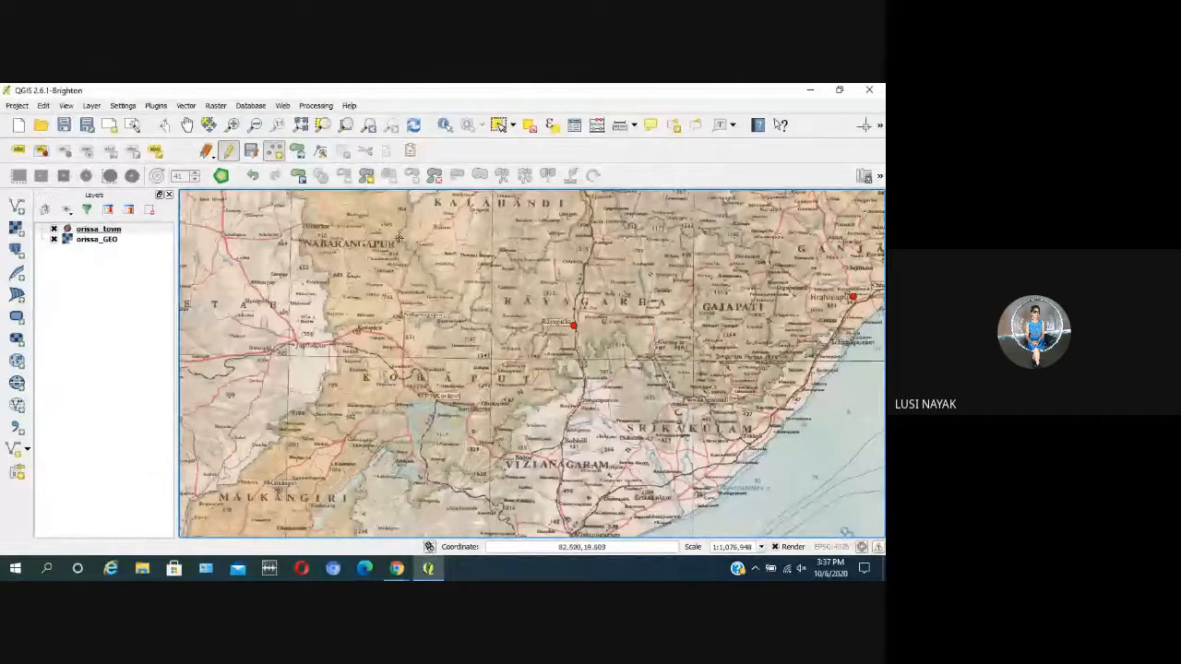
pyautogui.scroll(1, 397, 238)
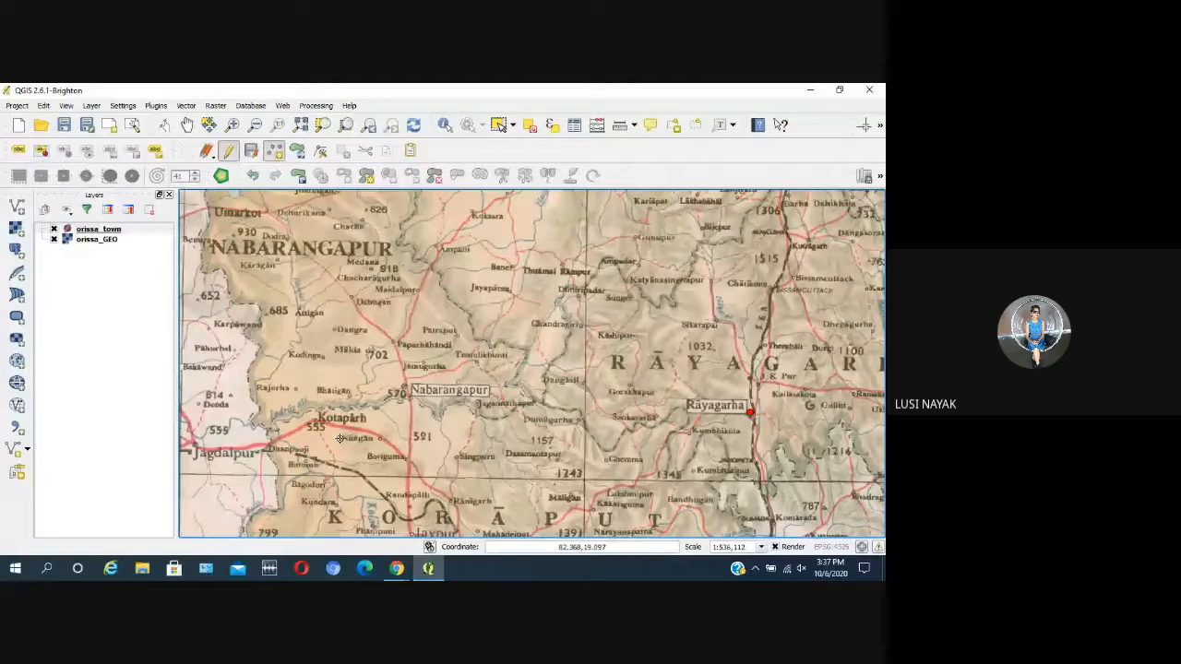
pyautogui.scroll(-1, 463, 336)
pyautogui.scroll(2, 464, 448)
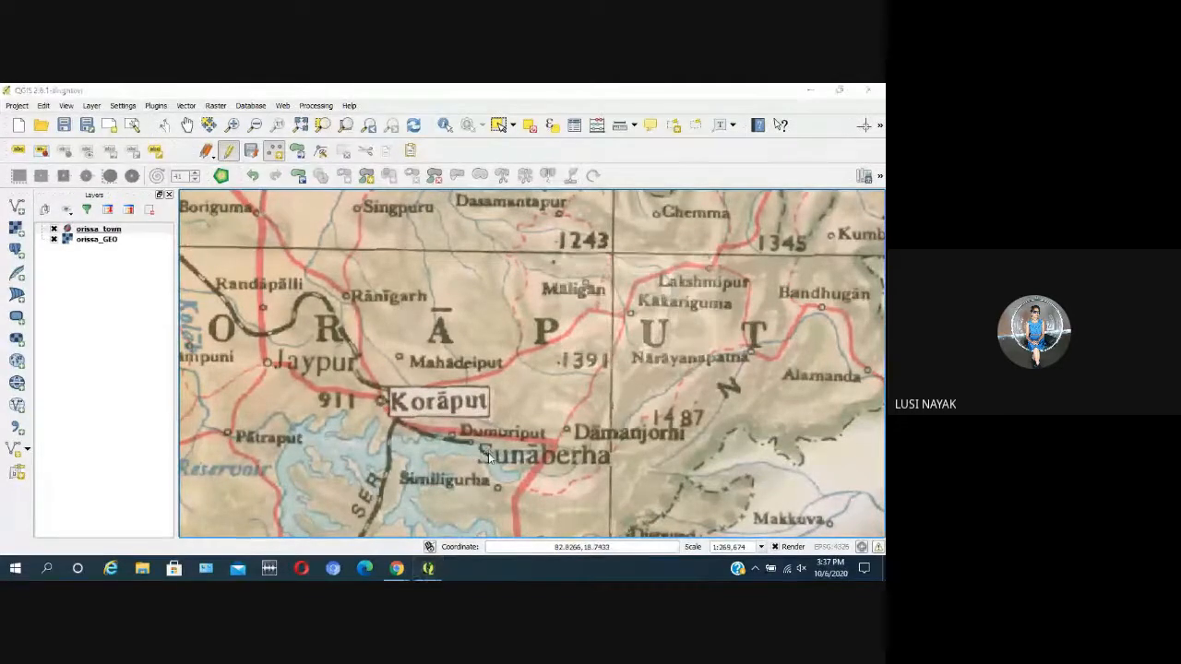
pyautogui.click(488, 452)
pyautogui.click(635, 362)
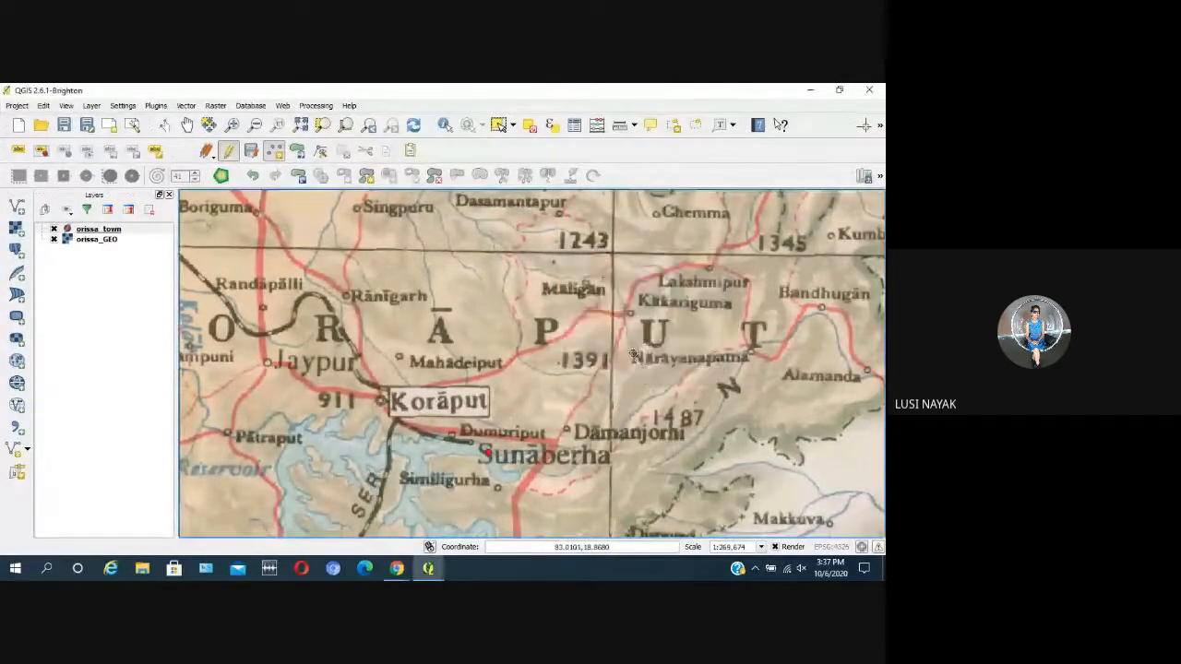
# Step: Add a town point to orissa_town at Bhawanipatna in Kalahandi, leaving its id empty
pyautogui.scroll(-2, 639, 269)
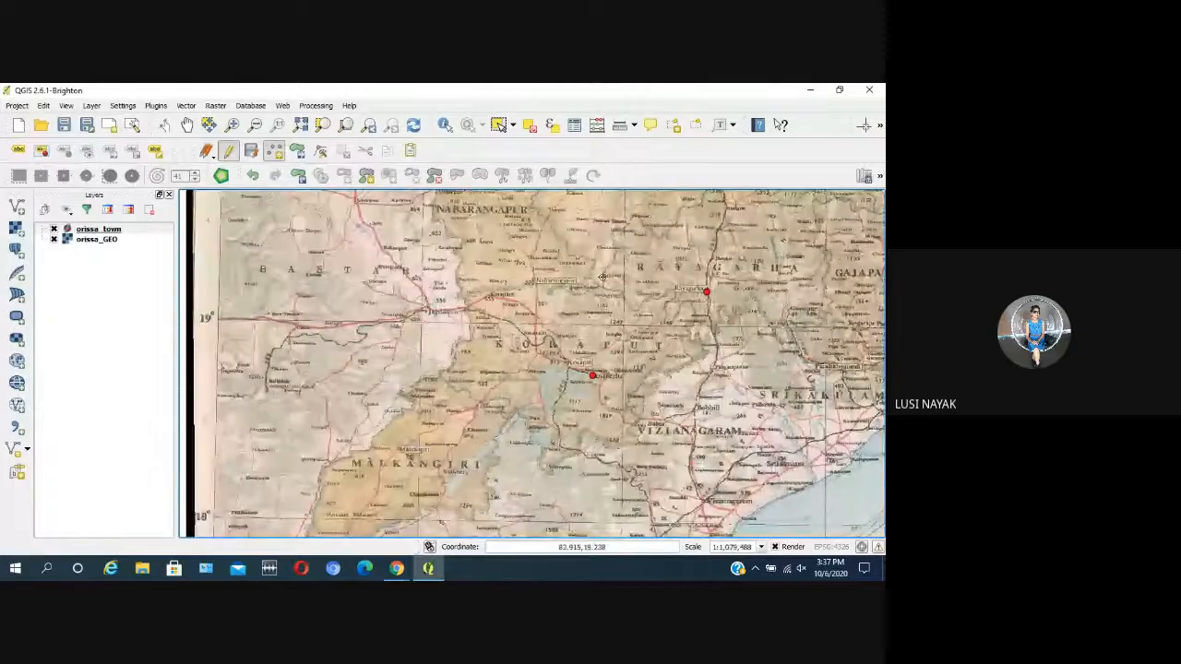
pyautogui.scroll(1, 562, 276)
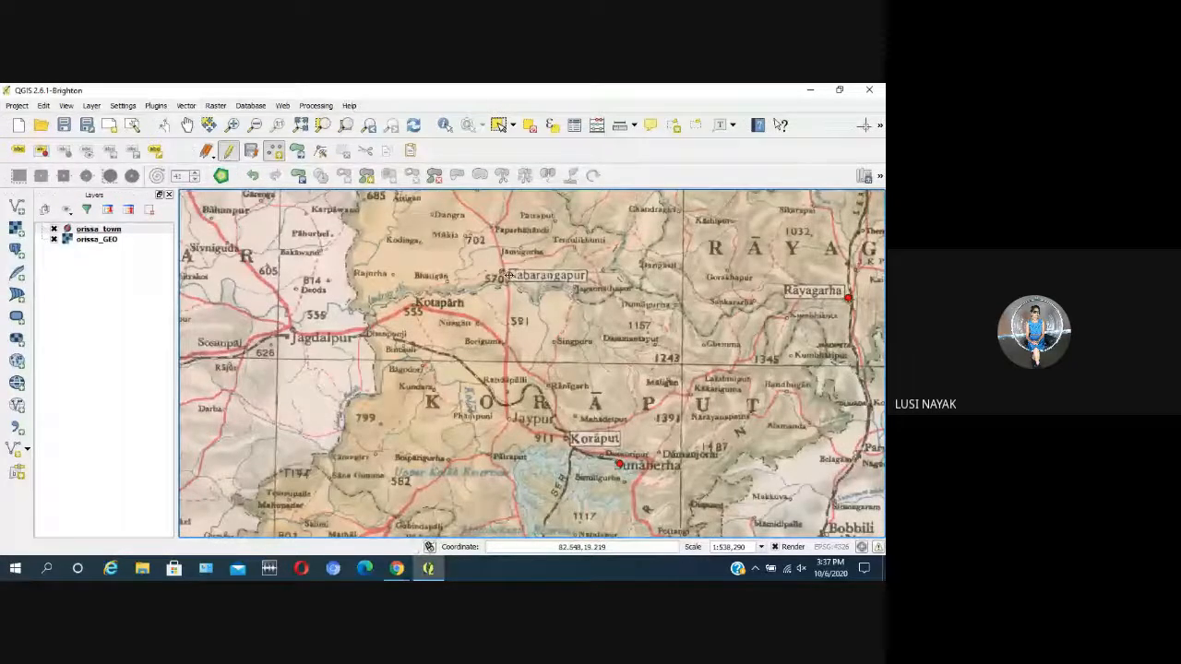
pyautogui.scroll(-2, 540, 344)
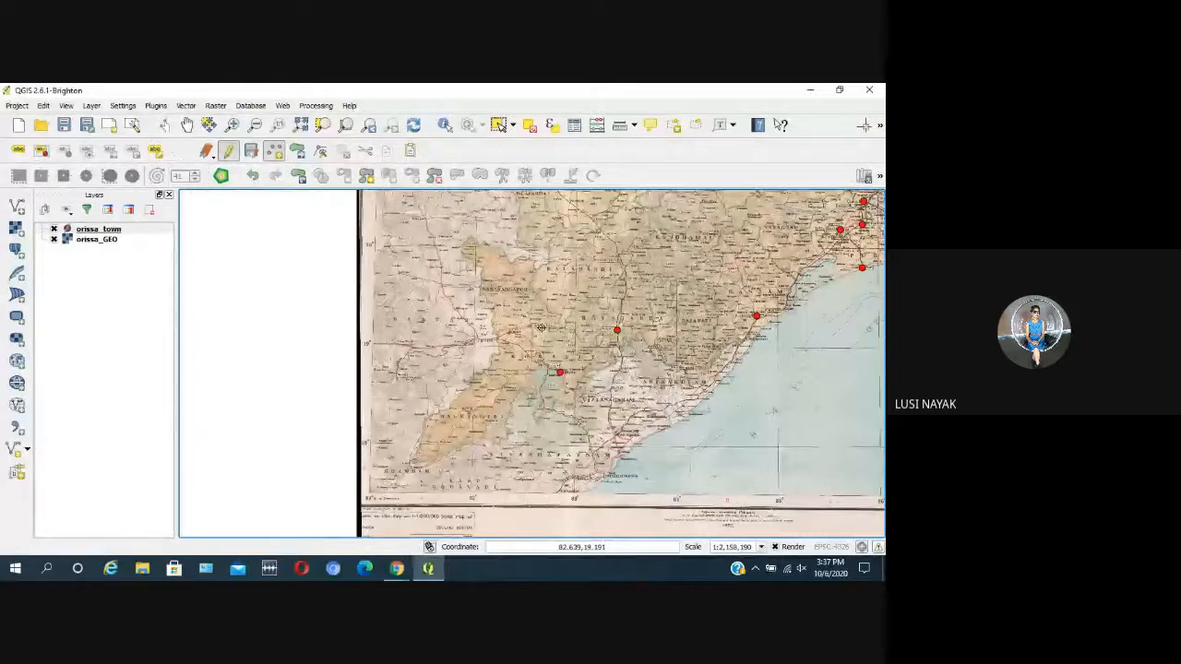
pyautogui.scroll(2, 523, 306)
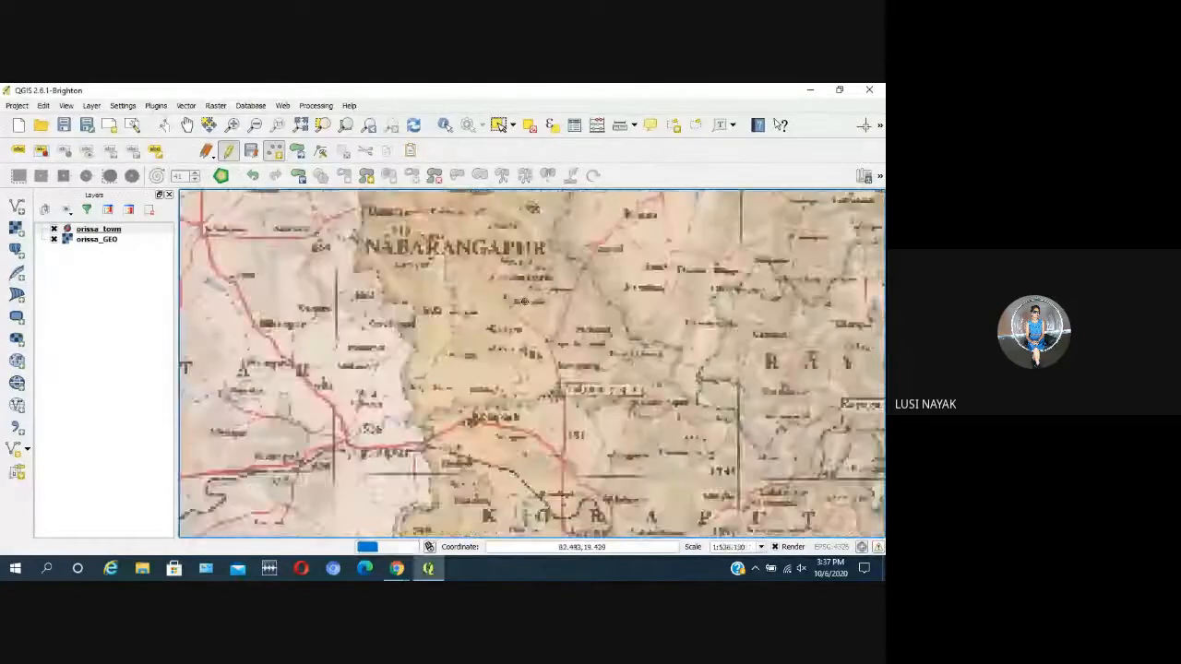
pyautogui.scroll(-2, 537, 308)
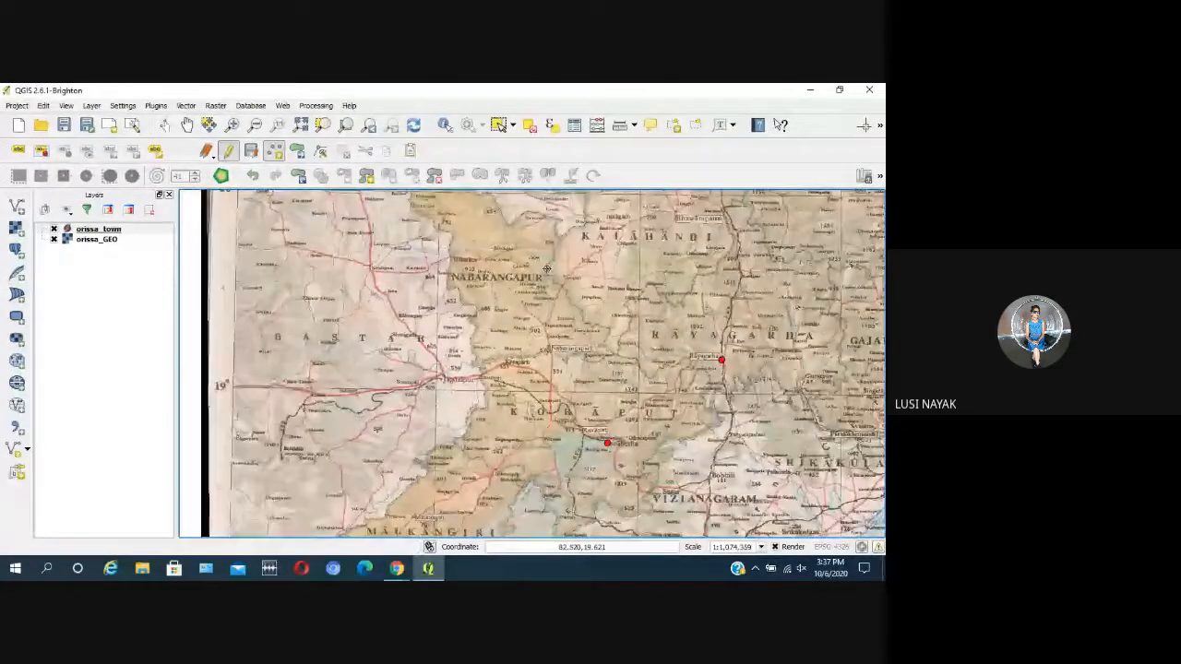
pyautogui.scroll(2, 657, 237)
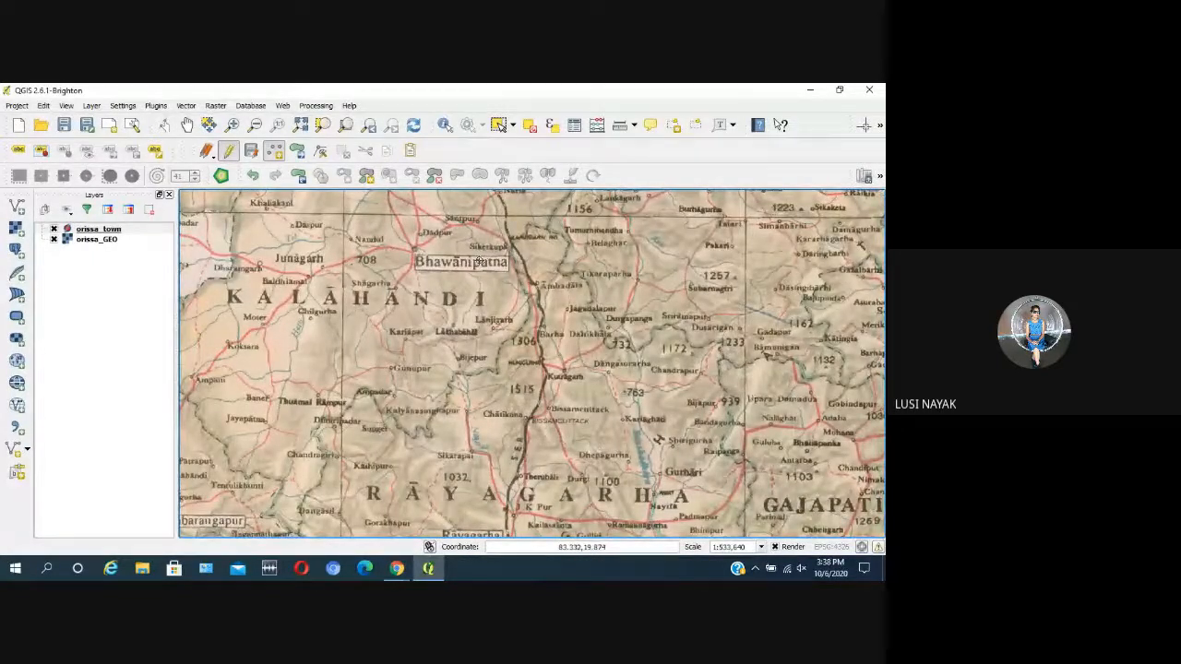
pyautogui.click(416, 249)
pyautogui.click(635, 362)
# Step: Examine the map north of Bhawanipatna, around Kesinga, Titlagarh and Nuaparha, for further towns to digitize
pyautogui.scroll(-1, 646, 297)
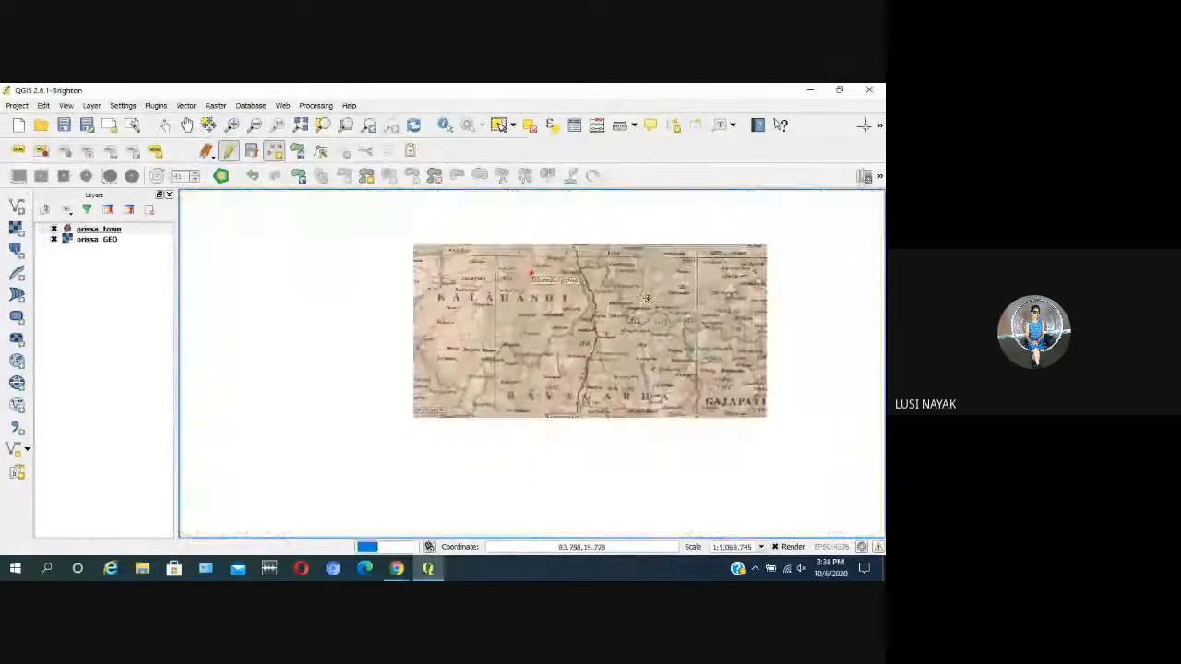
pyautogui.scroll(1, 535, 236)
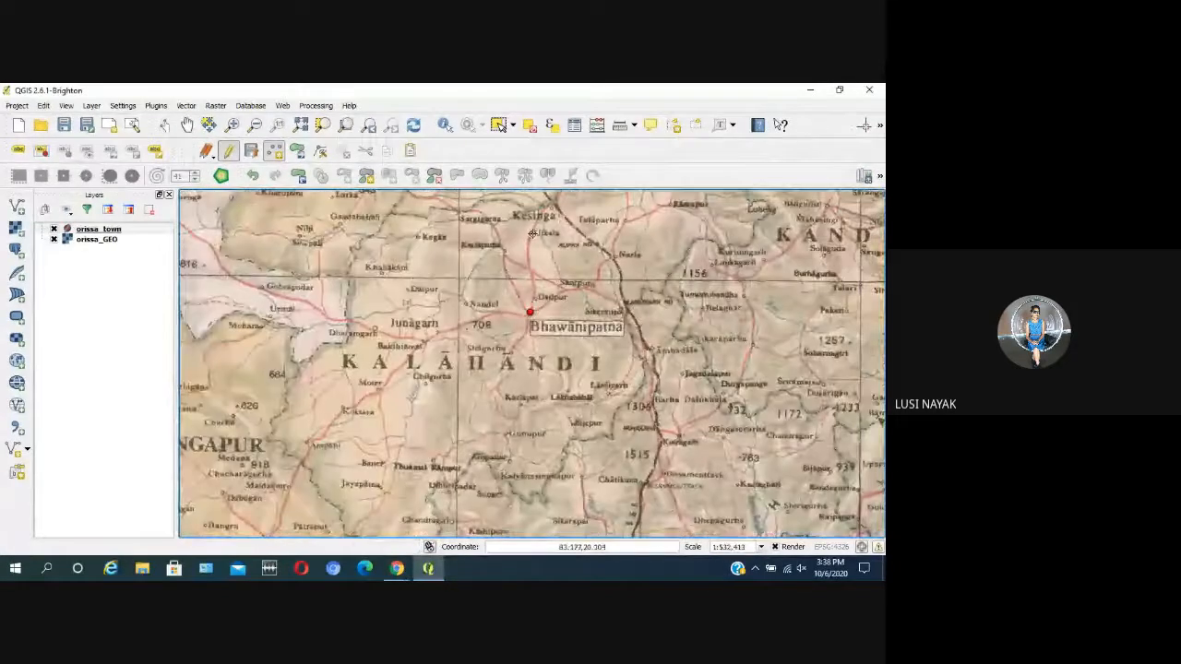
pyautogui.scroll(1, 498, 235)
pyautogui.scroll(-3, 498, 235)
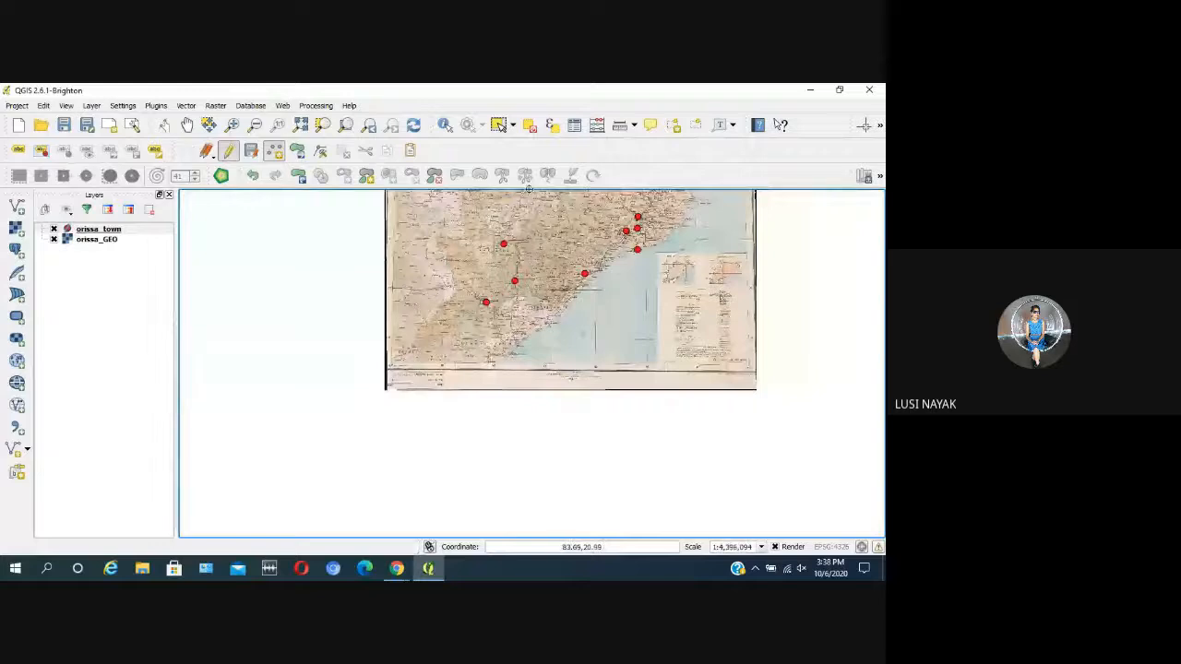
pyautogui.scroll(3, 442, 277)
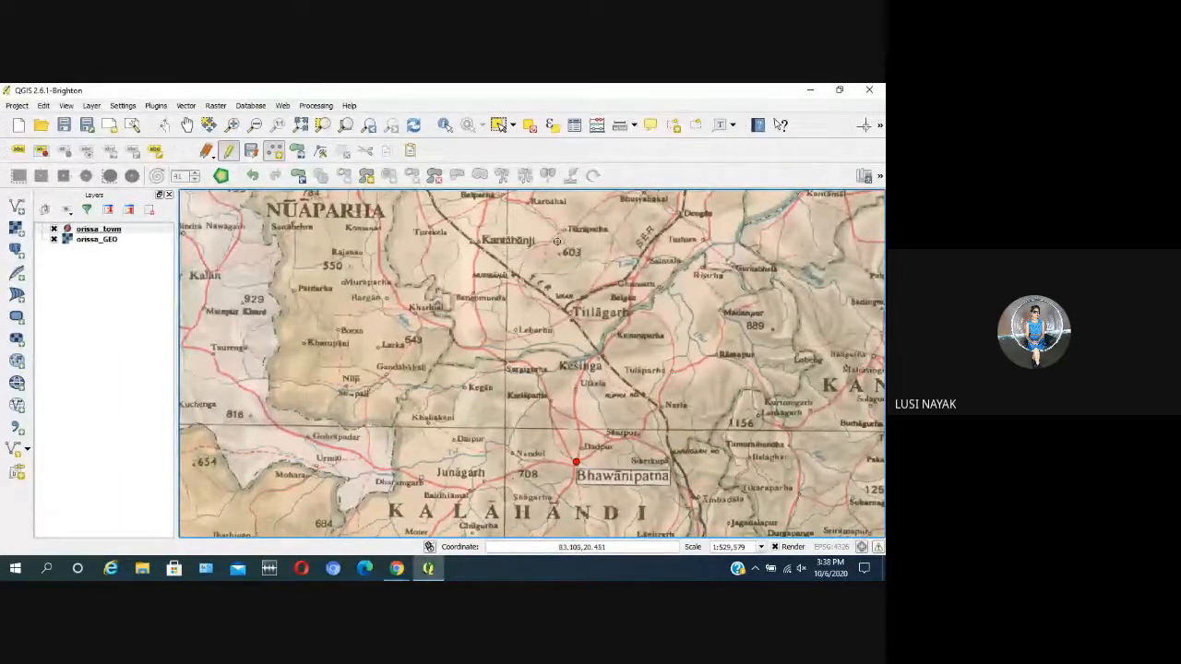
pyautogui.scroll(-2, 598, 221)
pyautogui.scroll(1, 719, 228)
pyautogui.scroll(-2, 716, 228)
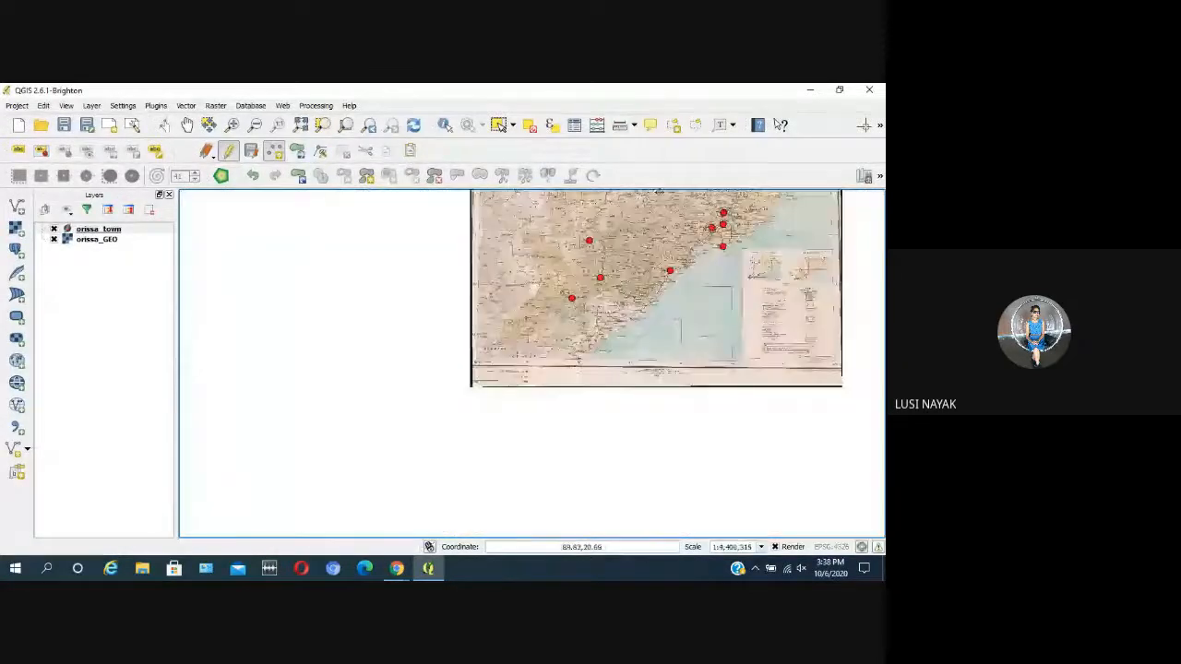
pyautogui.scroll(2, 658, 191)
pyautogui.scroll(-2, 585, 230)
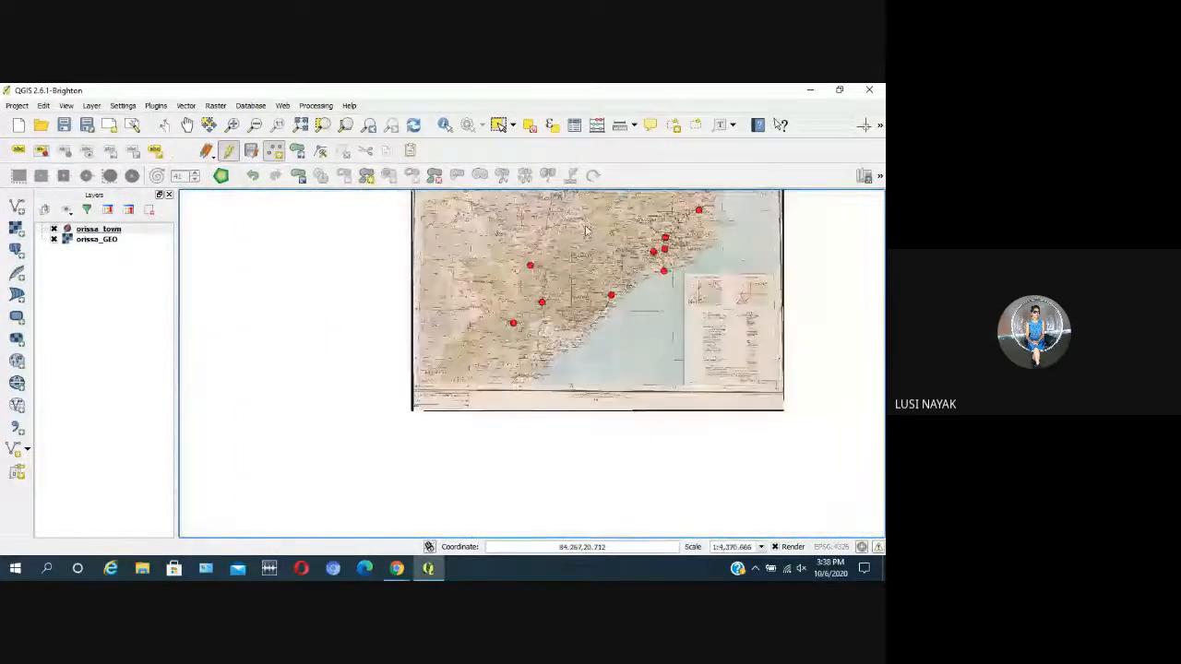
# Step: Examine central Orissa from Sambalpur and Deogarh down to Kandhamal and Ganjam for towns without a point
pyautogui.scroll(-2, 585, 230)
pyautogui.scroll(4, 545, 397)
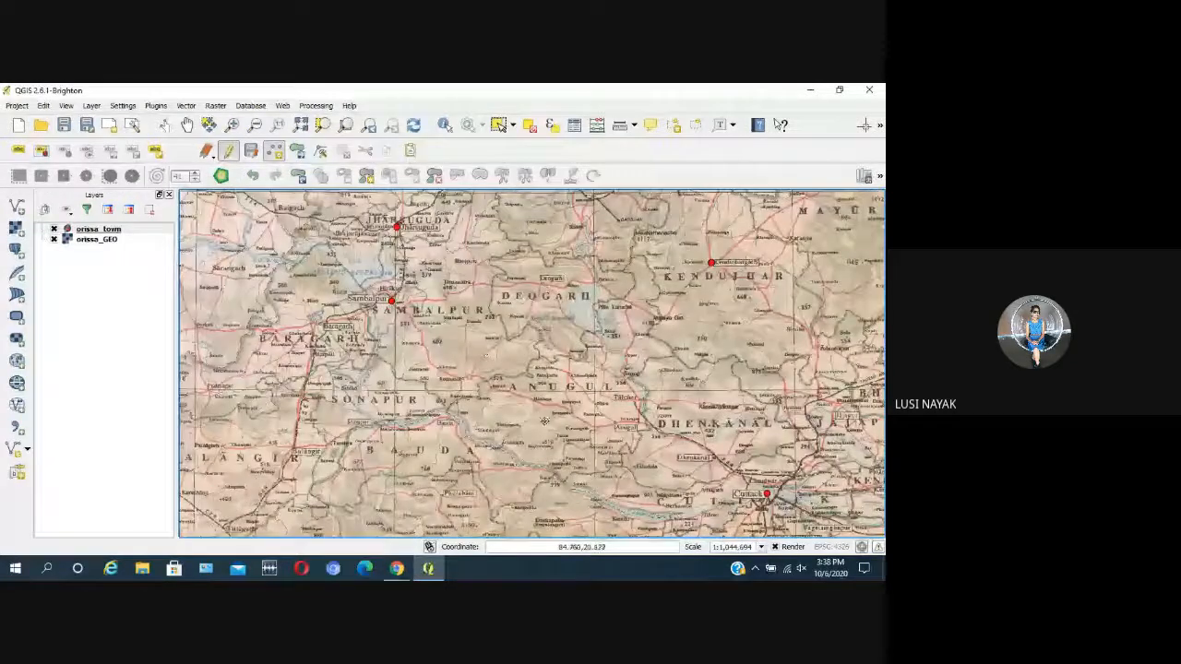
pyautogui.scroll(1, 518, 394)
pyautogui.scroll(-1, 546, 366)
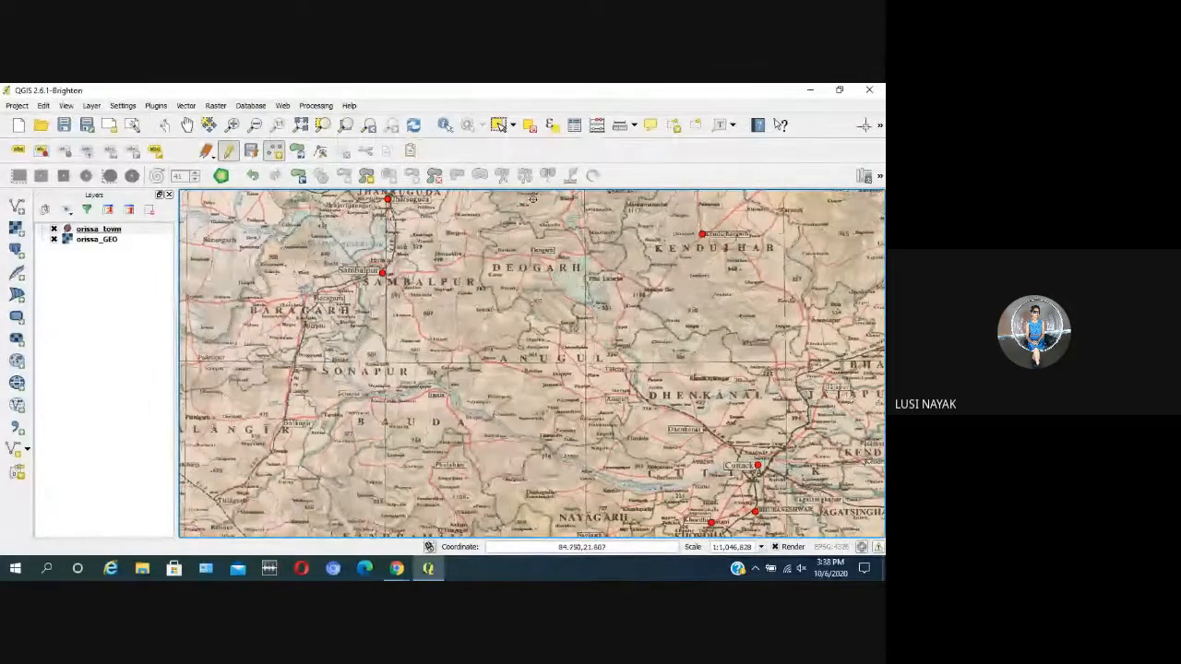
pyautogui.scroll(-1, 521, 220)
pyautogui.scroll(1, 512, 258)
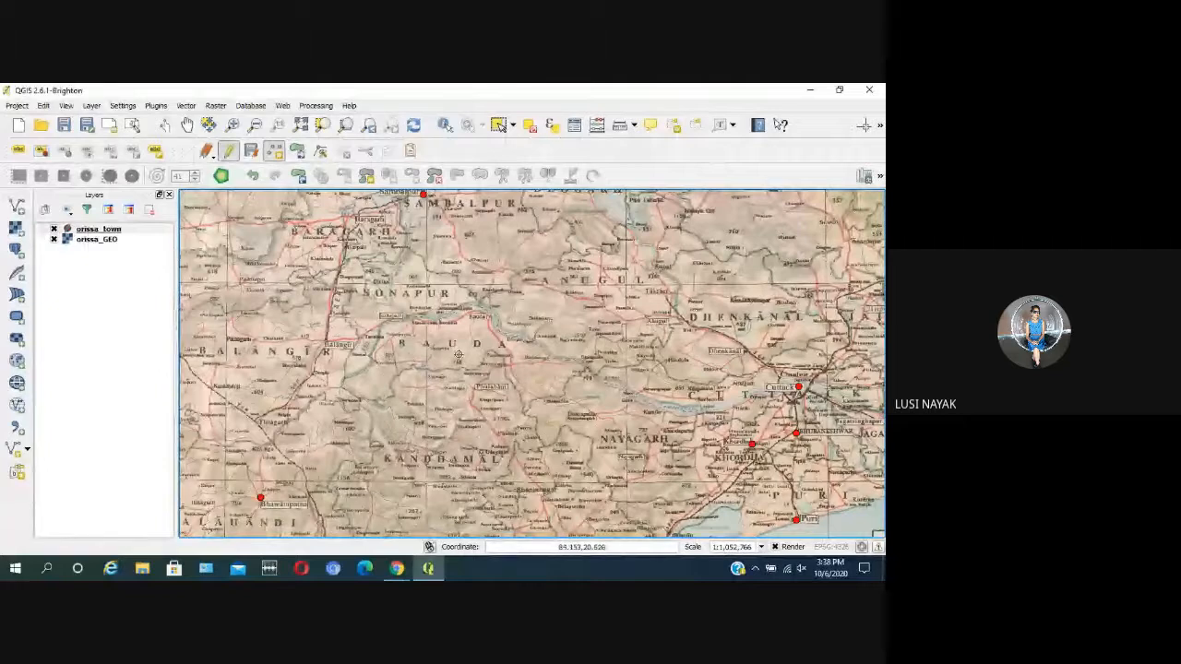
pyautogui.scroll(-1, 499, 201)
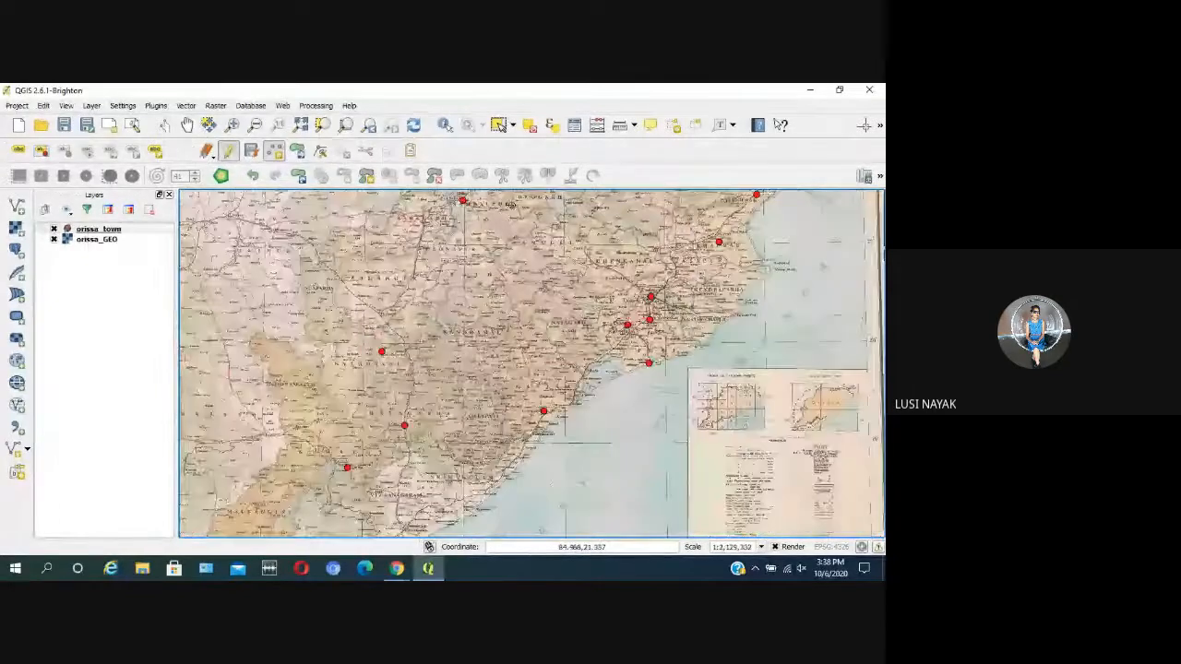
pyautogui.scroll(2, 477, 351)
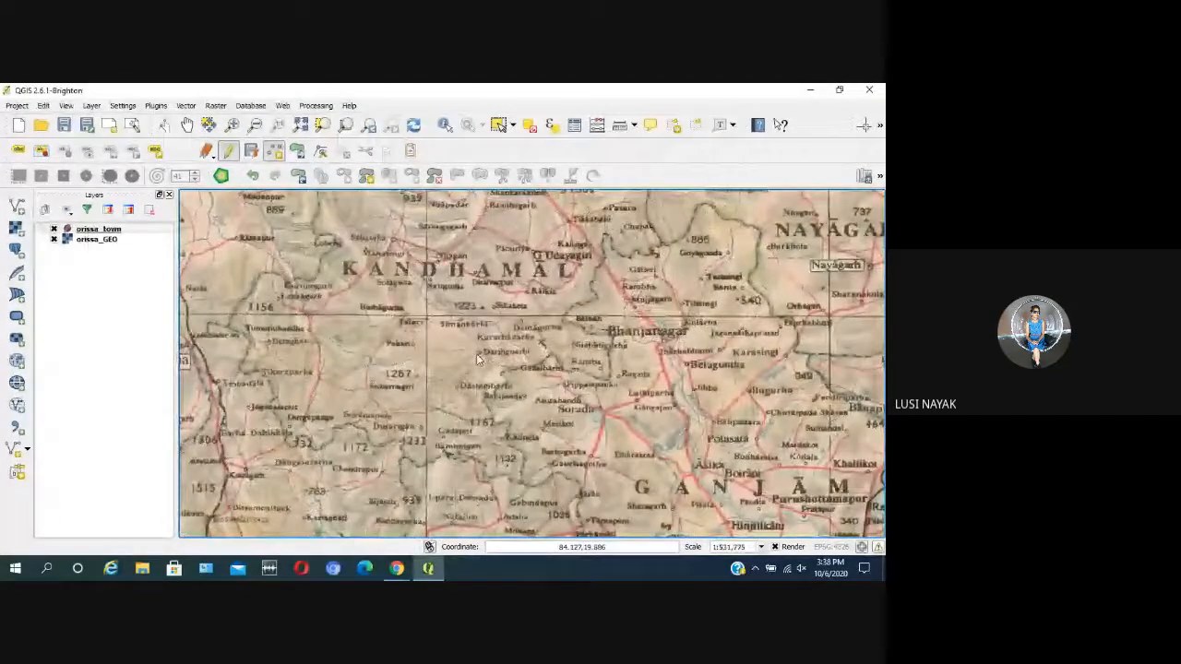
pyautogui.scroll(-3, 476, 353)
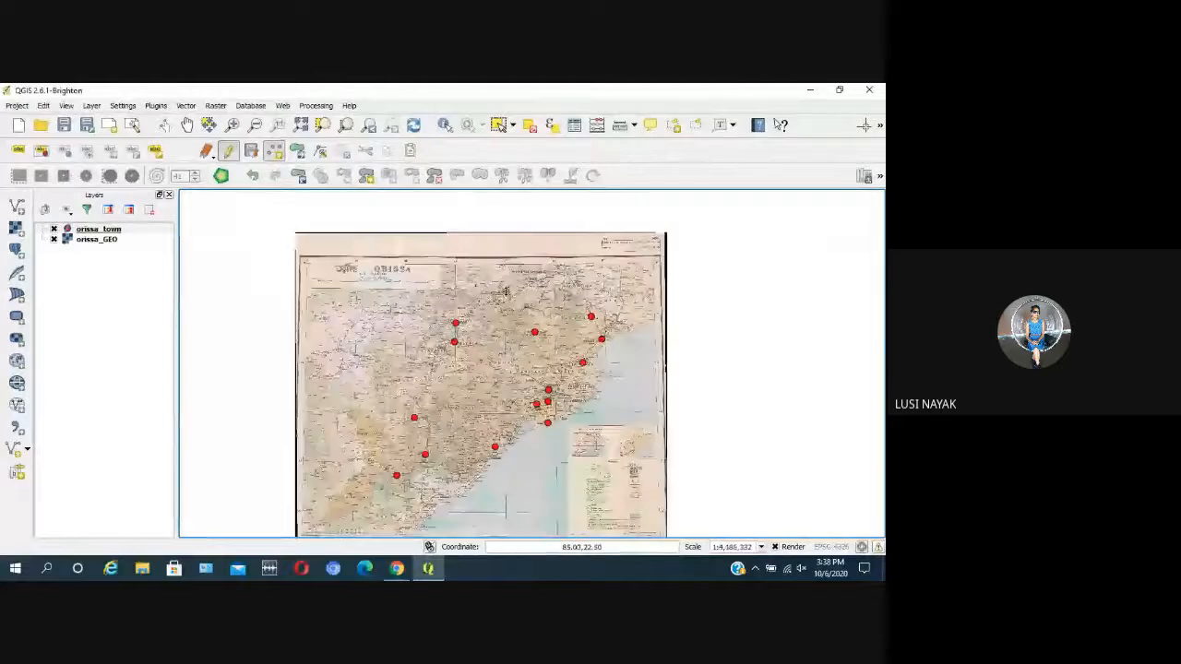
# Step: Examine the Sundargarh district around Raulakela and Sundargarh for towns that still lack a point
pyautogui.scroll(3, 498, 277)
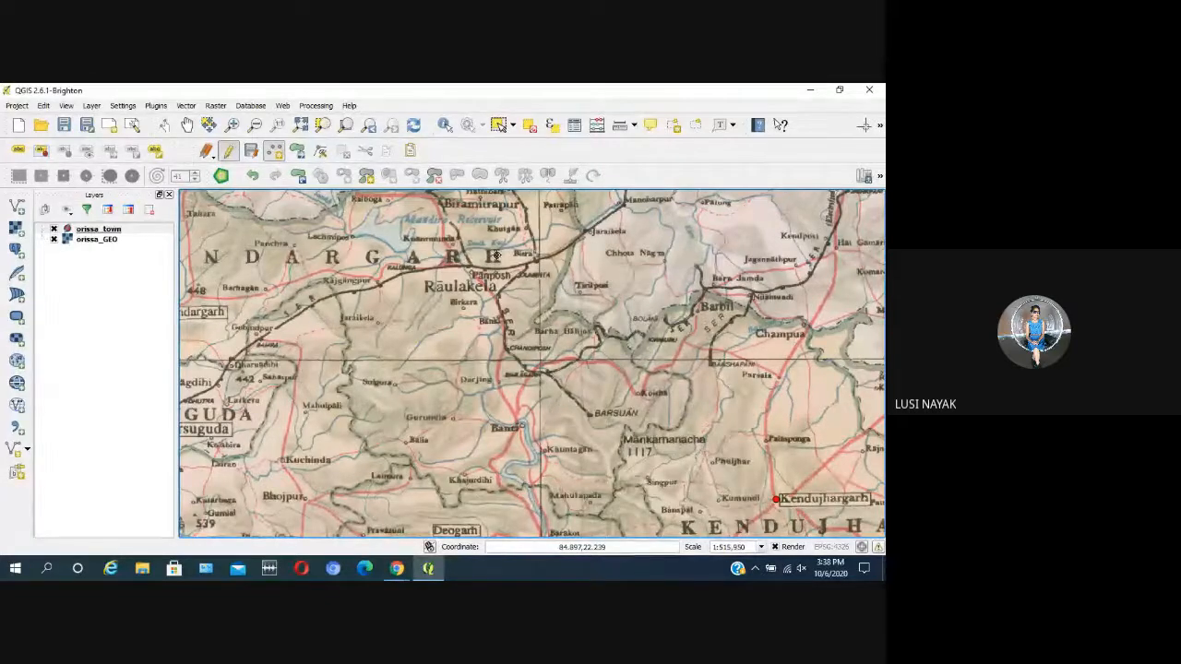
pyautogui.scroll(1, 496, 256)
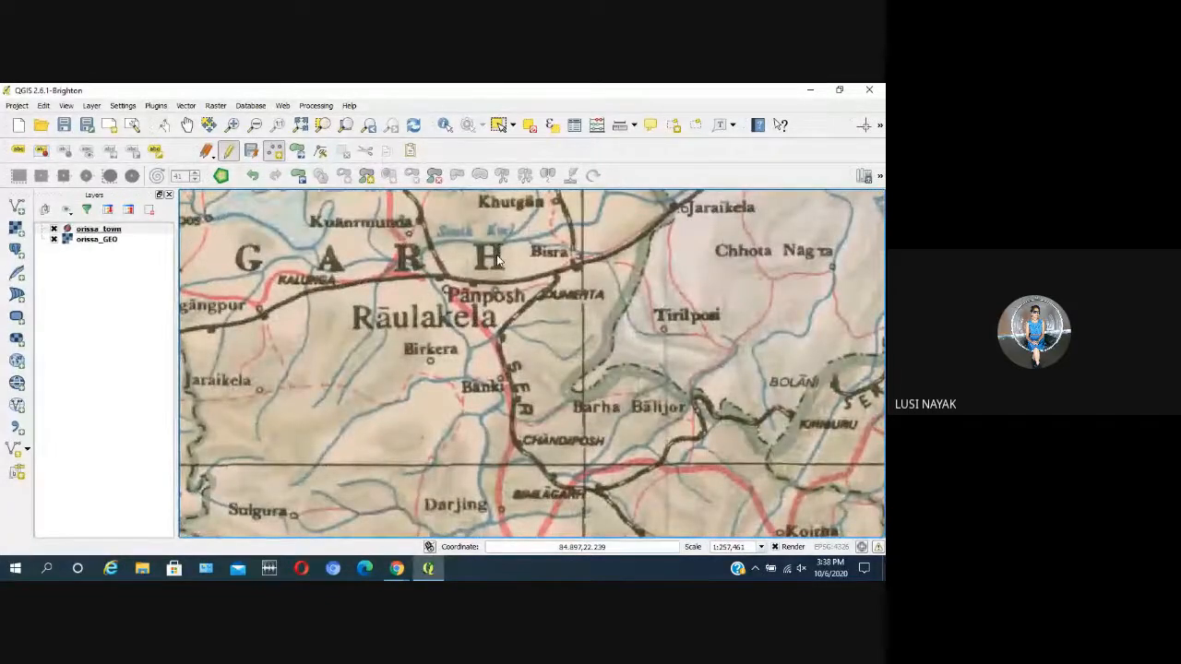
pyautogui.scroll(-1, 496, 260)
pyautogui.scroll(-1, 496, 260)
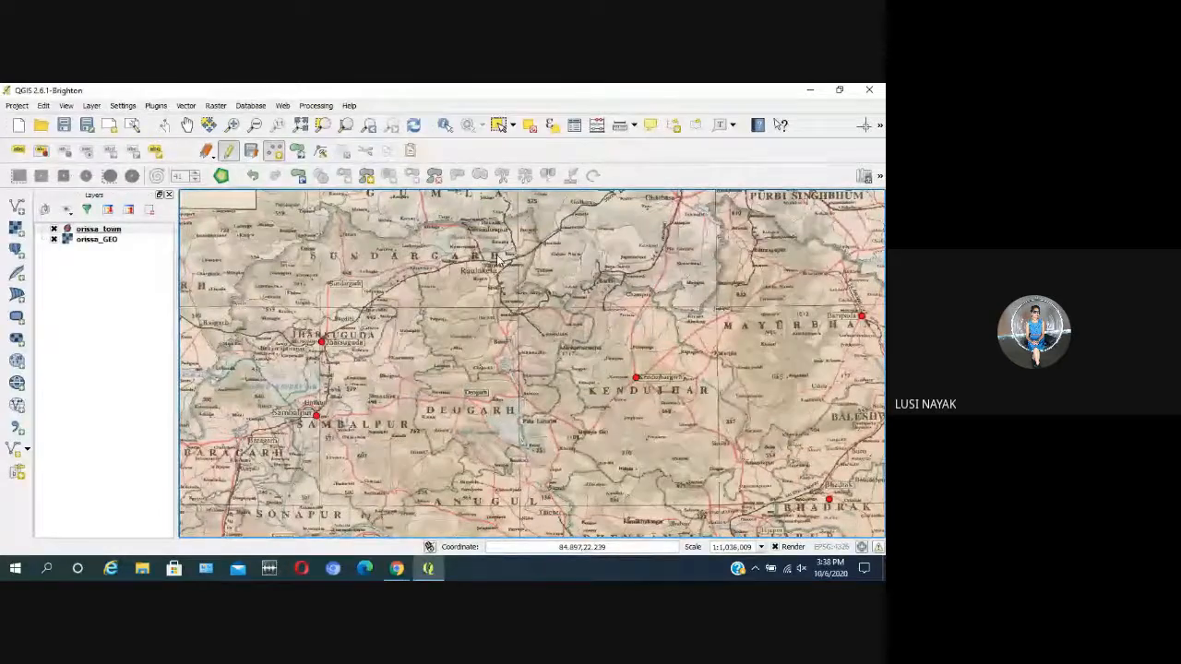
pyautogui.scroll(1, 376, 254)
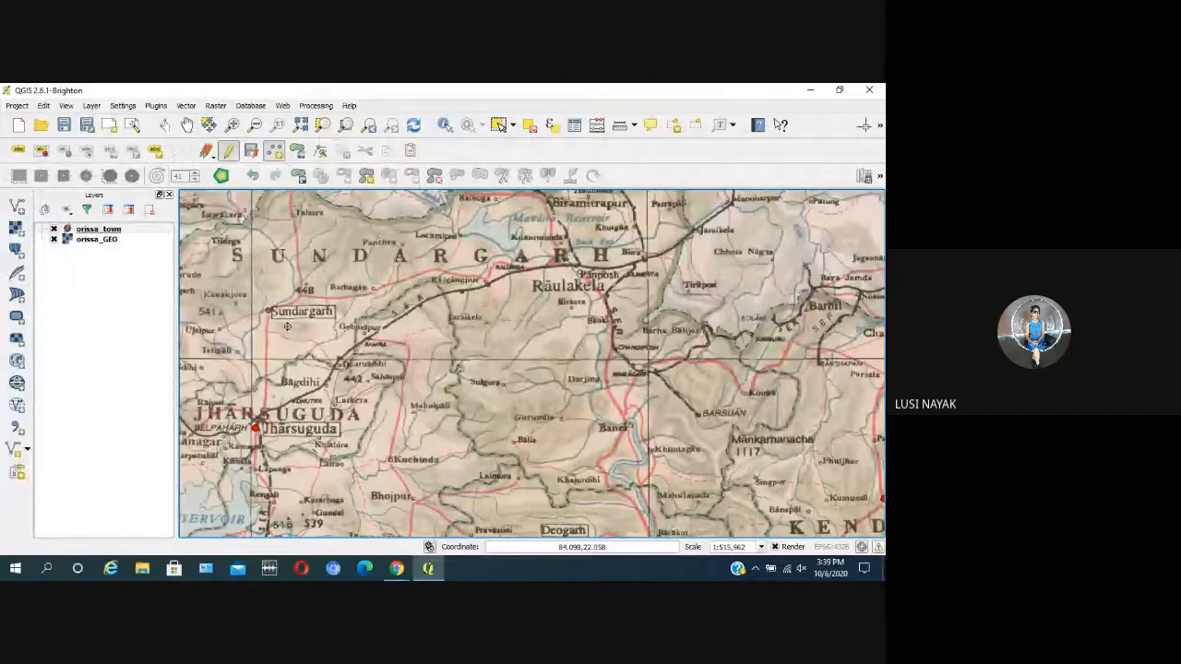
pyautogui.scroll(-3, 551, 423)
pyautogui.scroll(2, 551, 423)
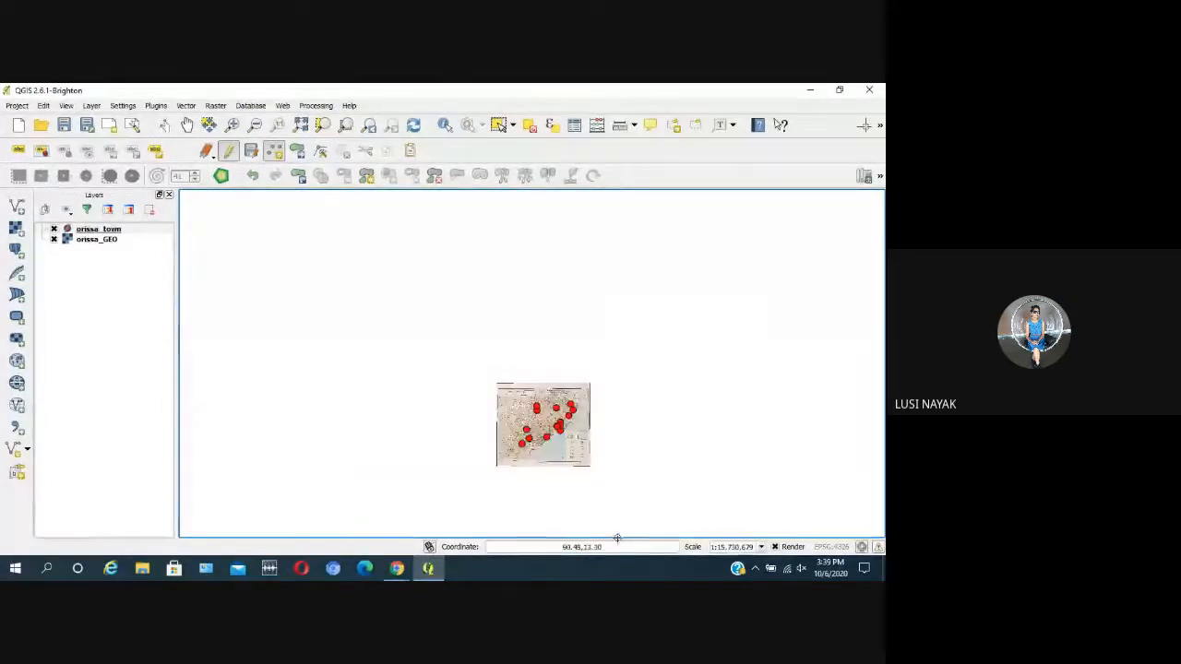
pyautogui.scroll(-2, 268, 223)
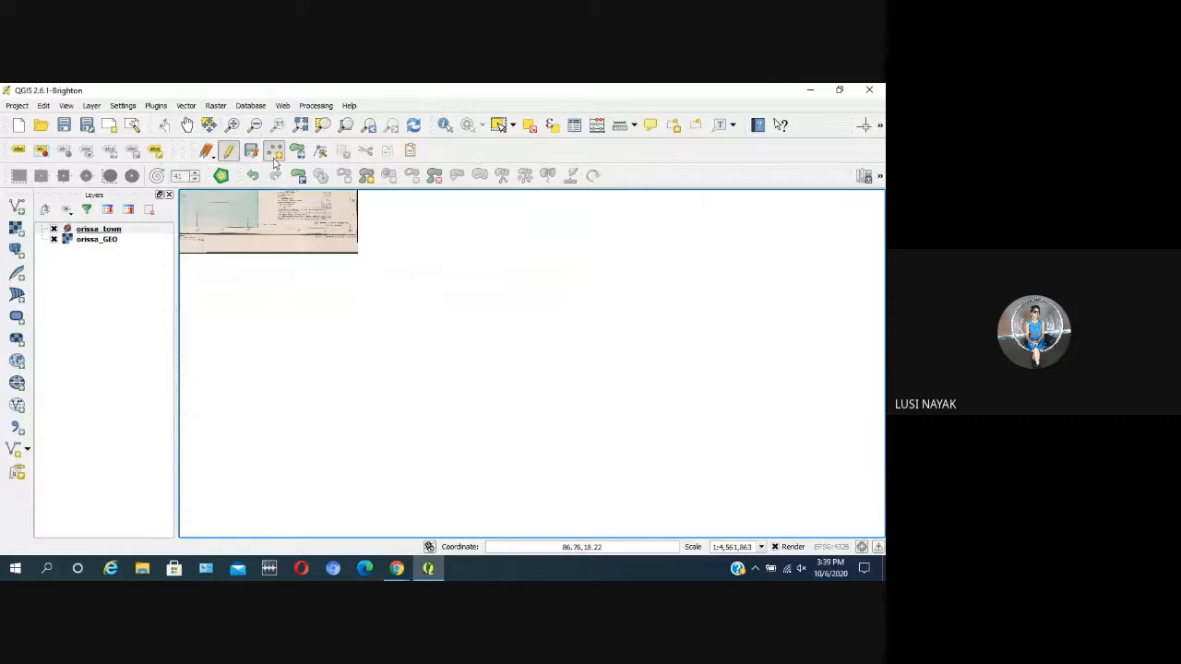
# Step: Activate the Pan tool and examine the Gajapati and Srikakulam coast south of Brahmapur
pyautogui.click(187, 124)
pyautogui.moveTo(281, 235); pyautogui.dragTo(681, 460)
pyautogui.scroll(4, 585, 421)
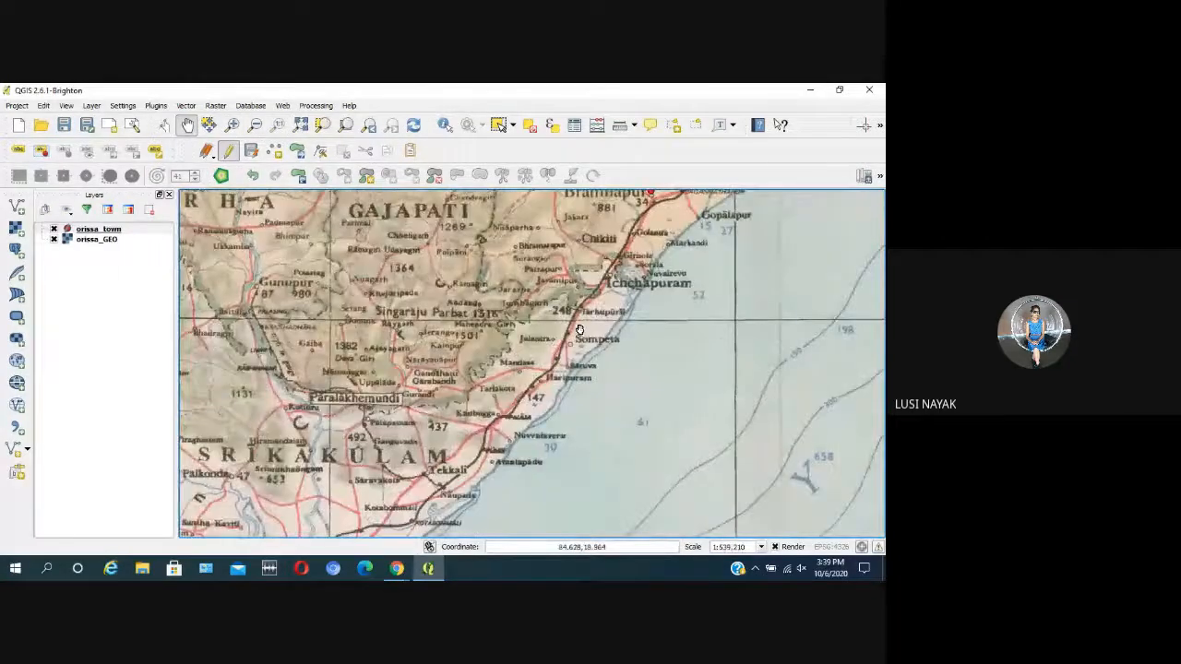
pyautogui.scroll(-1, 532, 330)
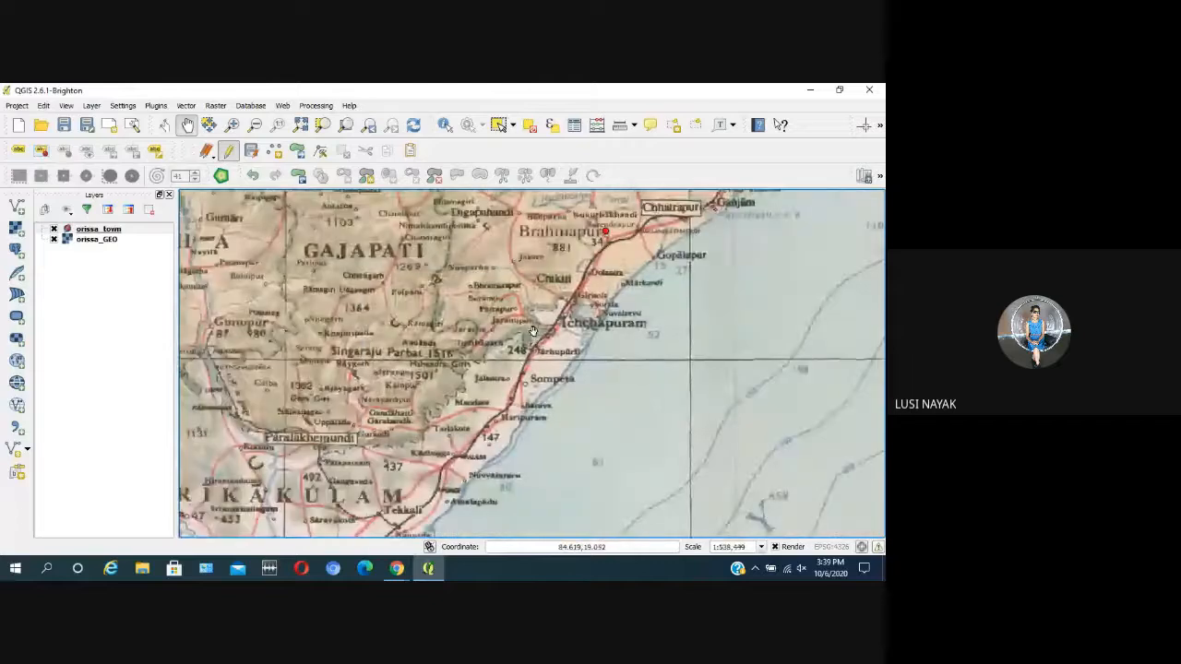
# Step: Examine the Ganjam coast around Brahmapur and Chhatrapur and north to Nayagarh for towns without a point
pyautogui.scroll(2, 541, 253)
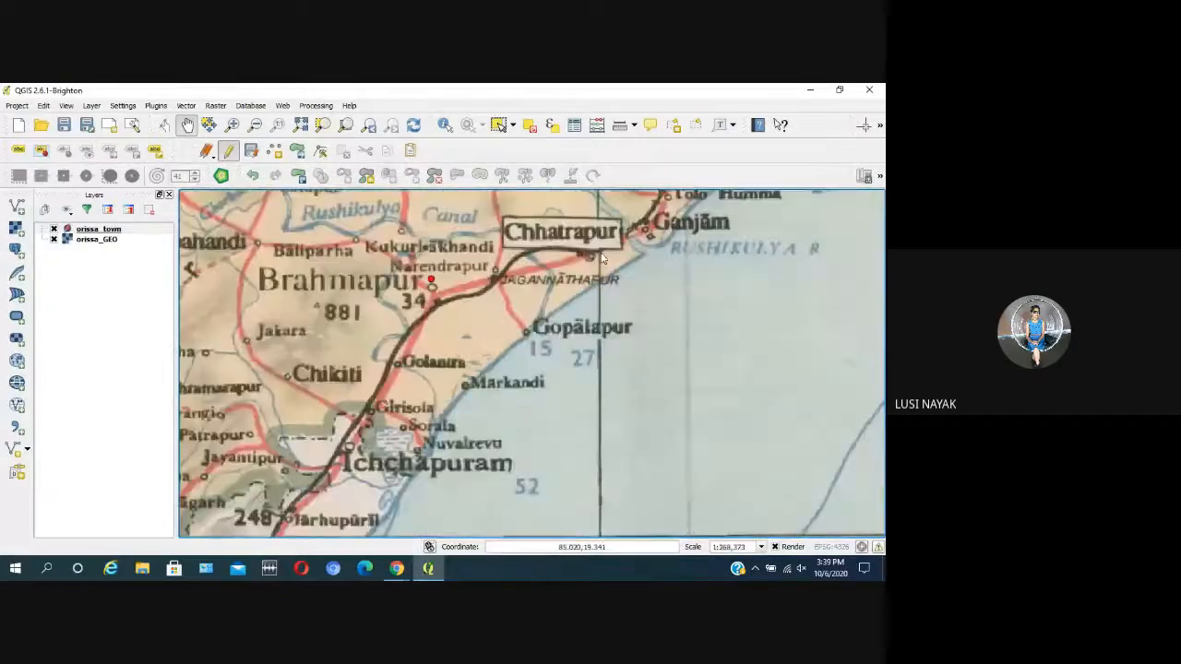
pyautogui.moveTo(541, 252); pyautogui.dragTo(439, 351)
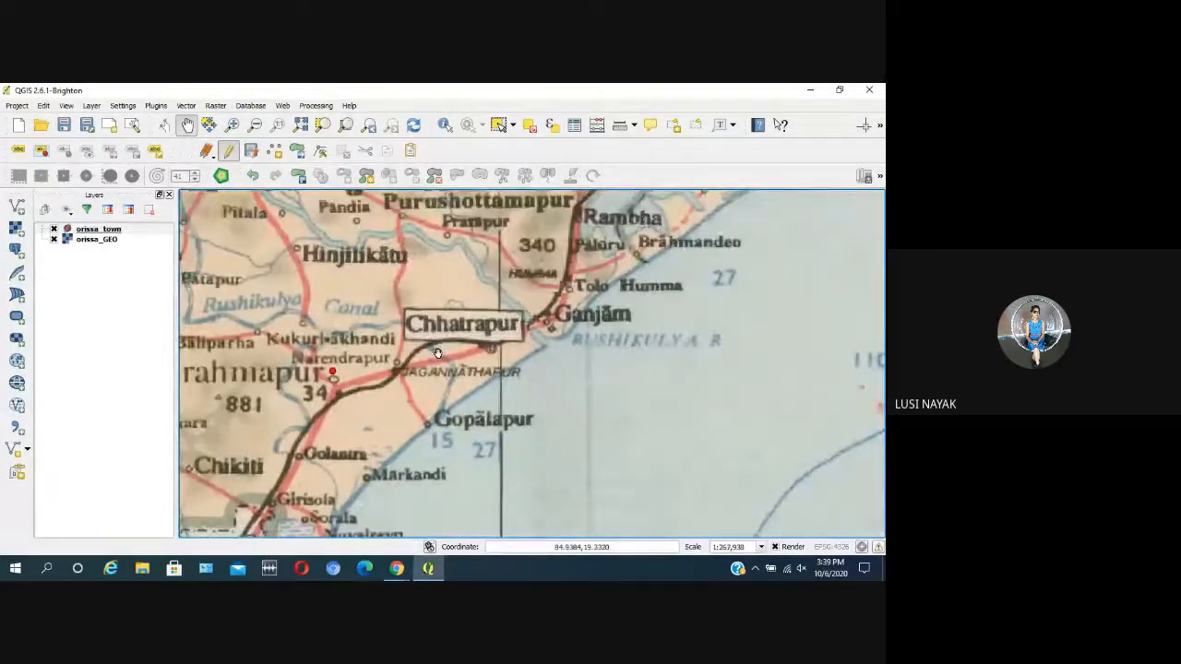
pyautogui.scroll(-2, 476, 337)
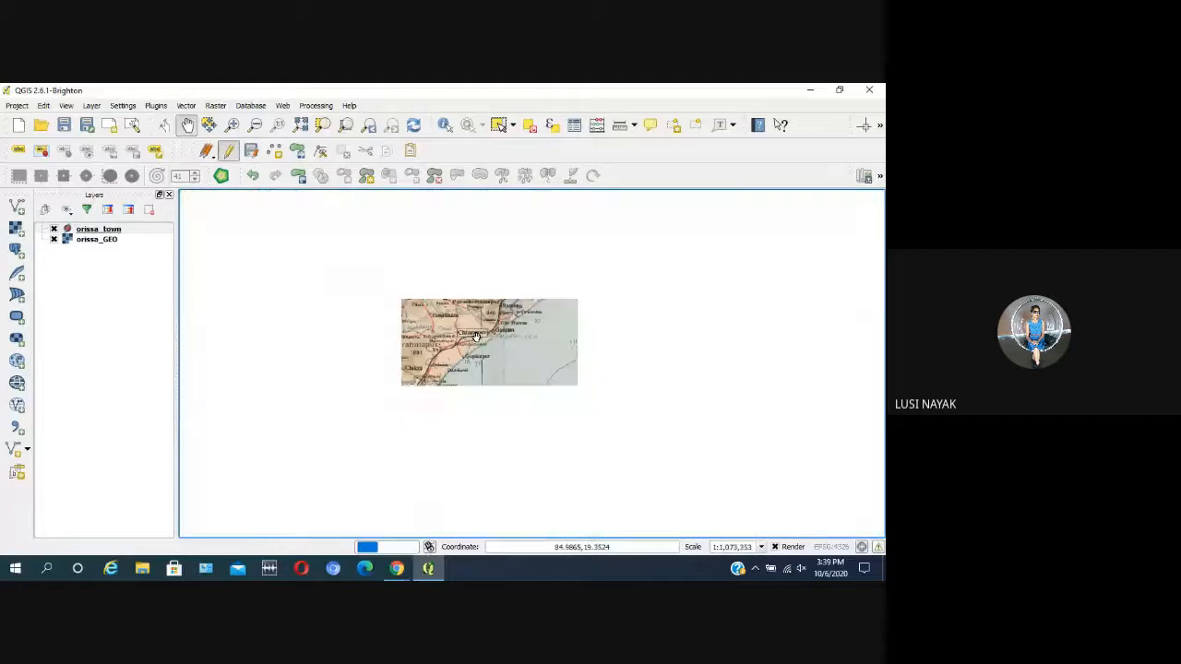
pyautogui.scroll(2, 501, 477)
pyautogui.scroll(-1, 501, 478)
pyautogui.scroll(1, 457, 503)
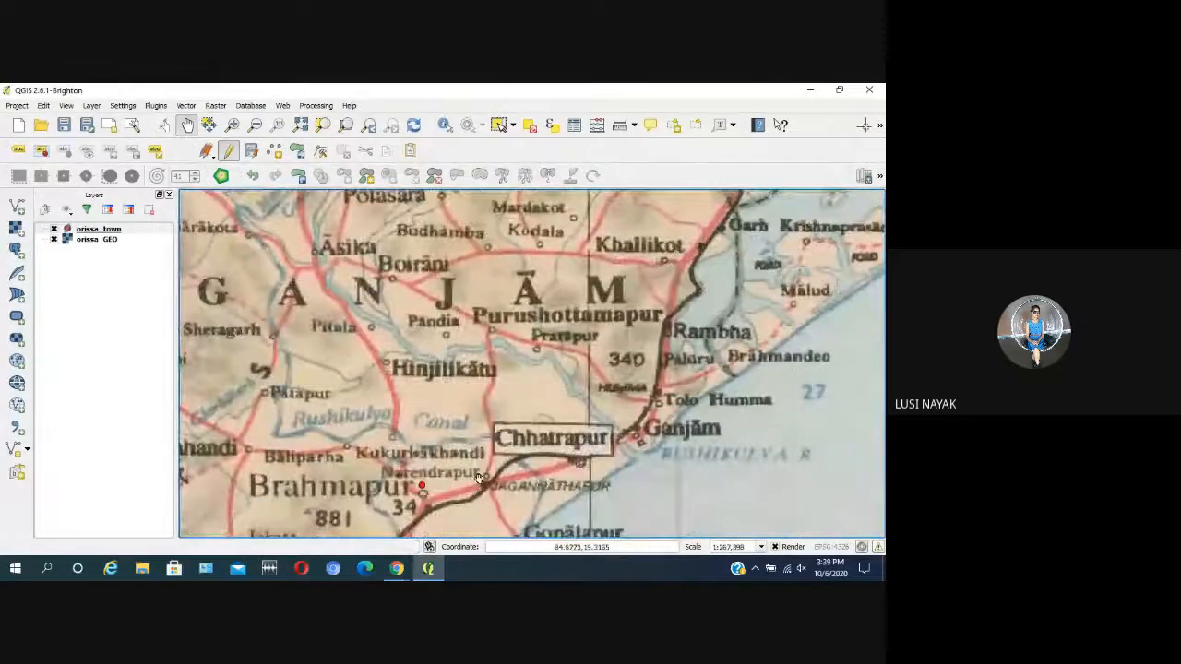
pyautogui.scroll(-1, 396, 393)
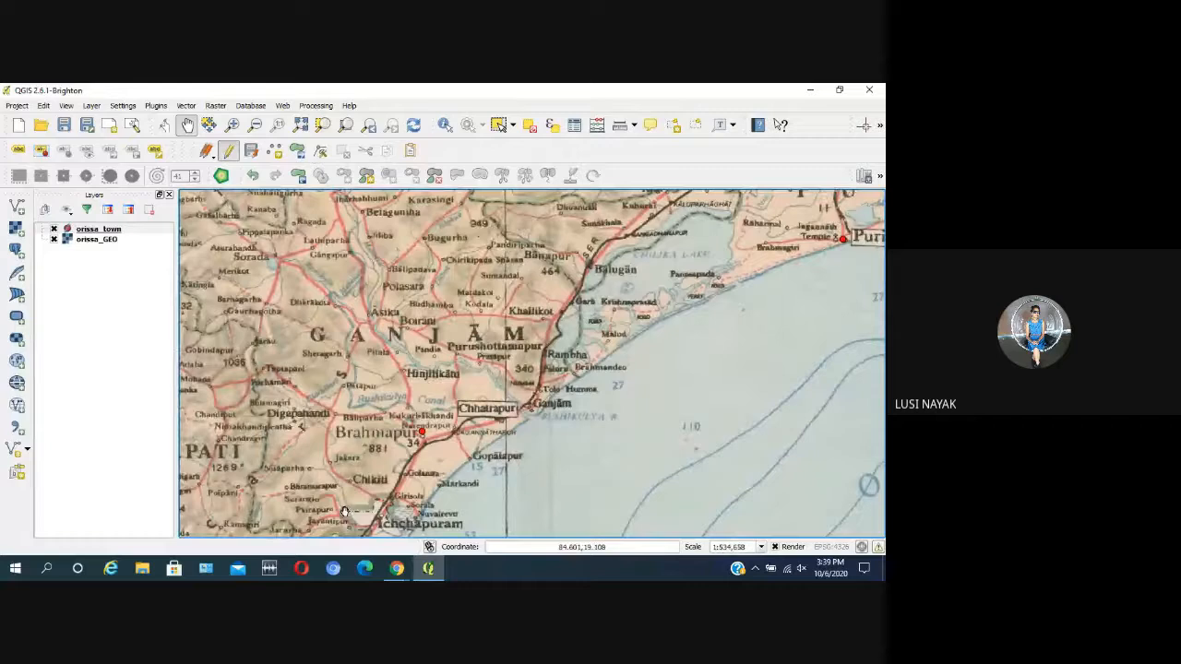
pyautogui.scroll(-1, 382, 443)
pyautogui.scroll(2, 378, 266)
pyautogui.scroll(-1, 377, 270)
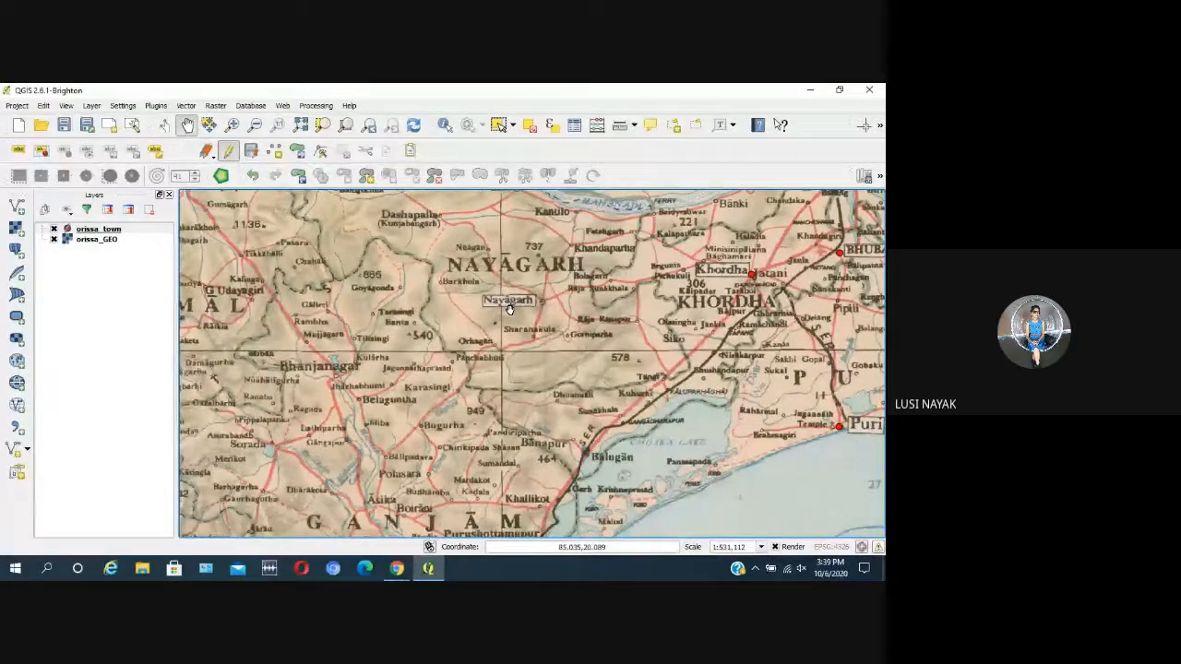
pyautogui.scroll(-2, 503, 311)
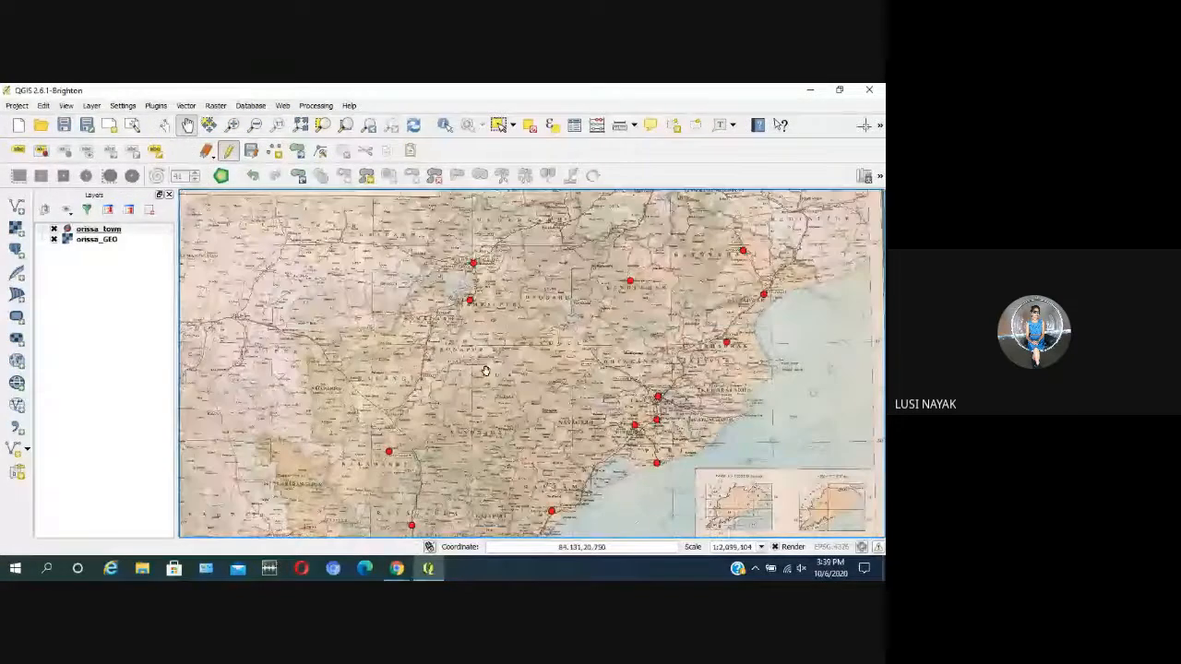
# Step: Move to the Baragarh and Sonapur area, end the editing session on orissa_town and save its changes
pyautogui.scroll(1, 485, 370)
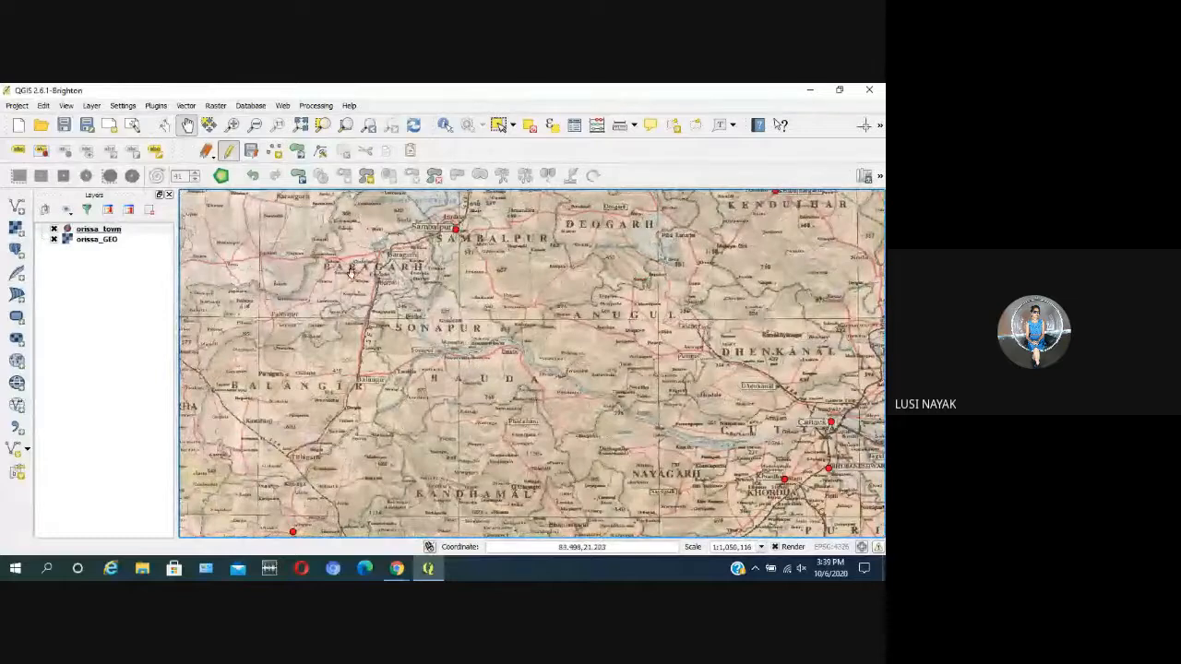
pyautogui.scroll(1, 336, 279)
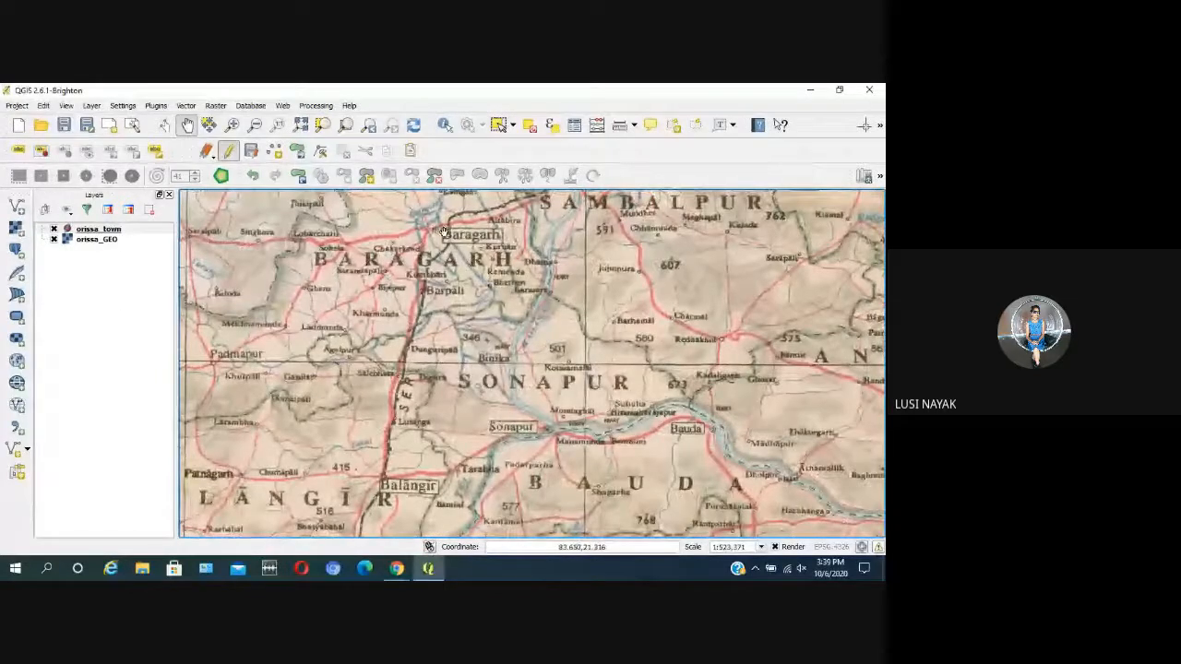
pyautogui.click(228, 150)
pyautogui.click(388, 333)
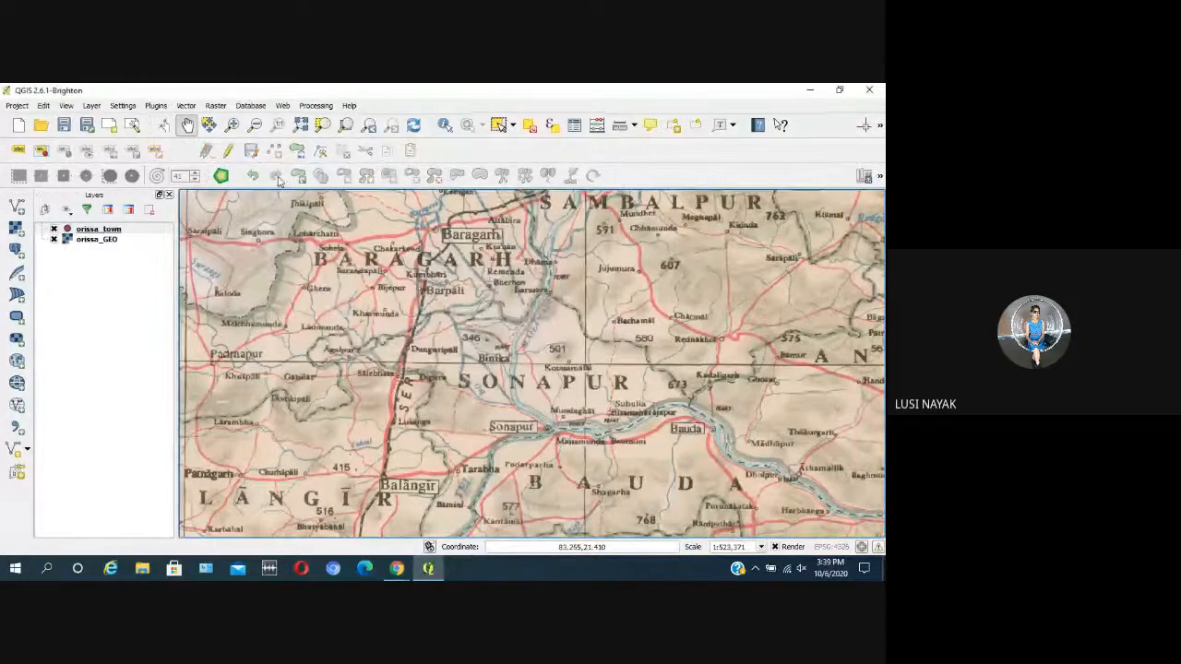
# Step: Resume editing orissa_town and add a point at Baragarh with the id left empty
pyautogui.click(274, 151)
pyautogui.click(434, 232)
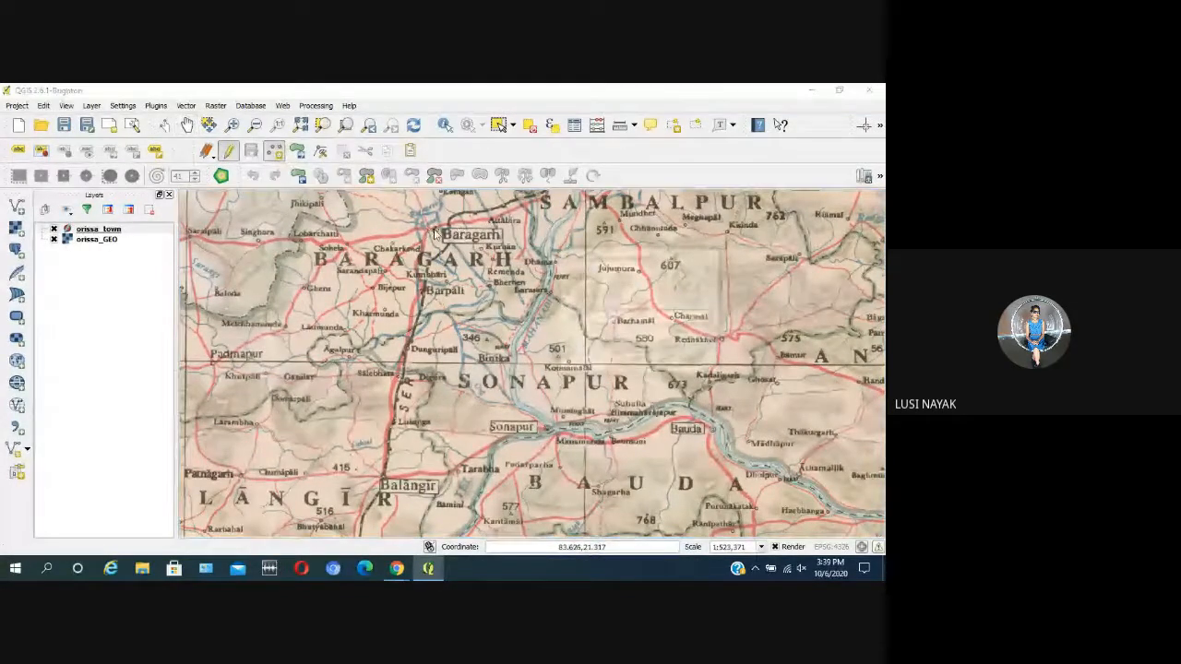
pyautogui.click(635, 361)
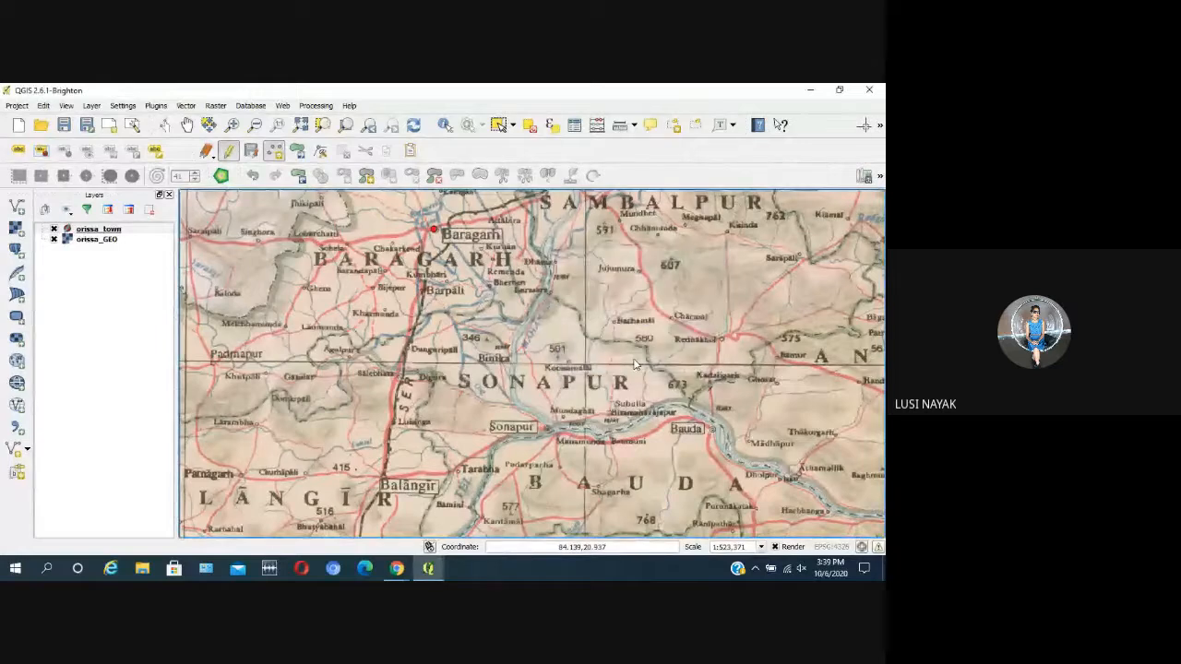
# Step: Add a point at Balangir in orissa_town, leaving its id empty
pyautogui.scroll(-1, 530, 332)
pyautogui.scroll(1, 530, 332)
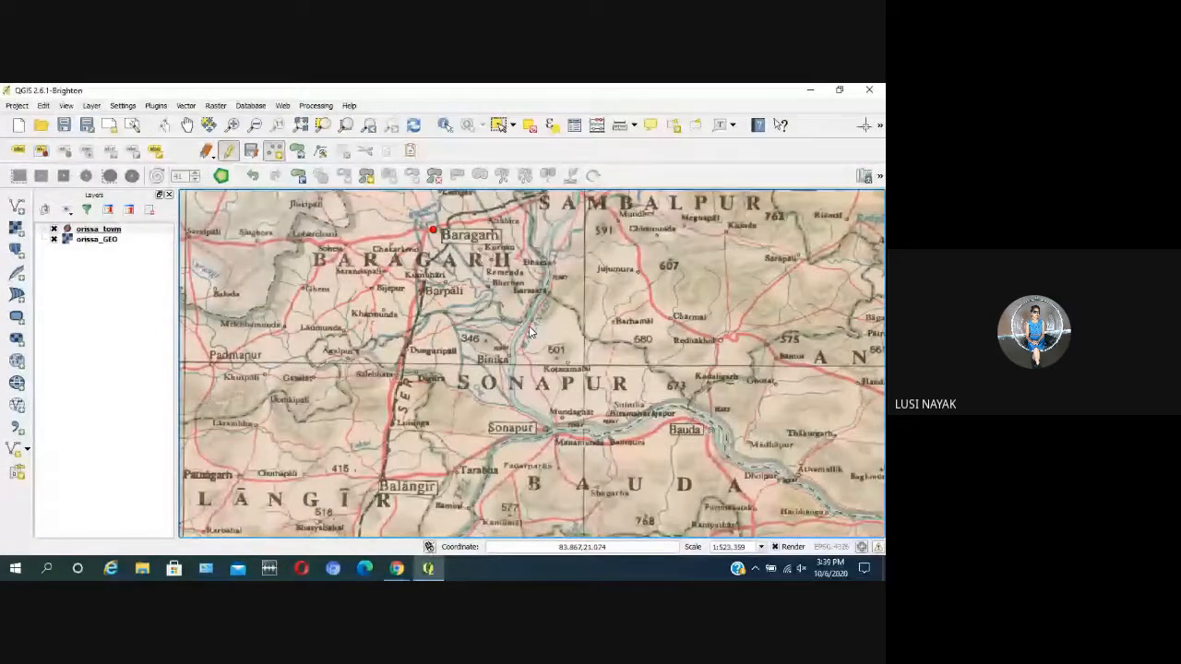
pyautogui.click(382, 486)
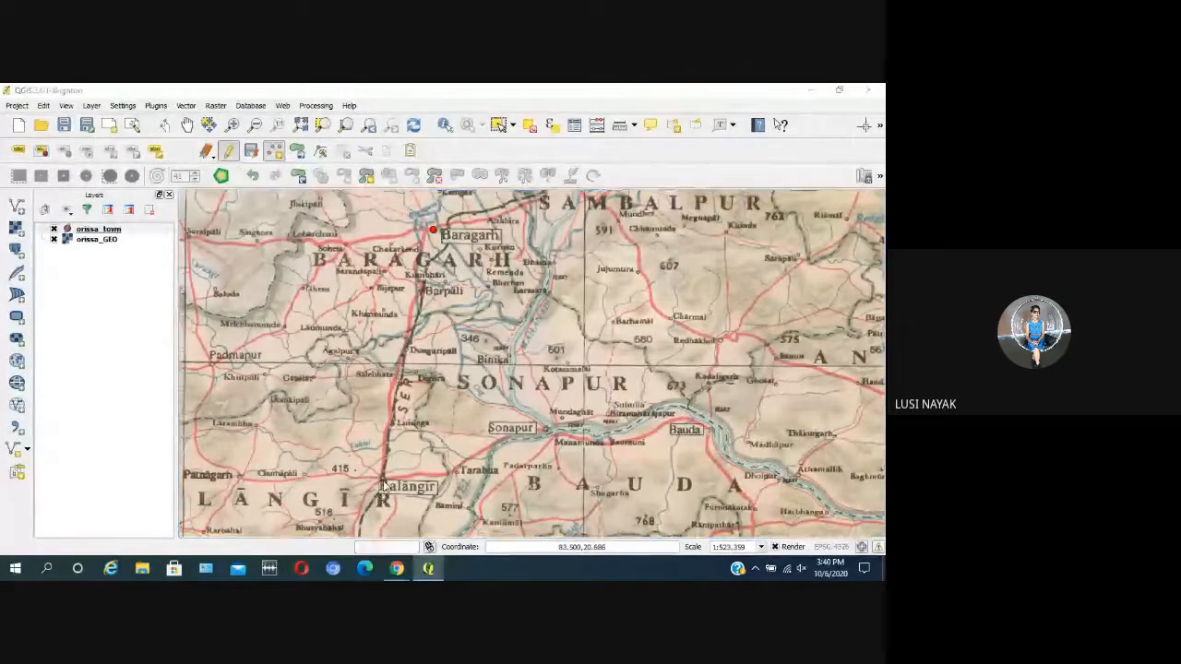
pyautogui.click(635, 361)
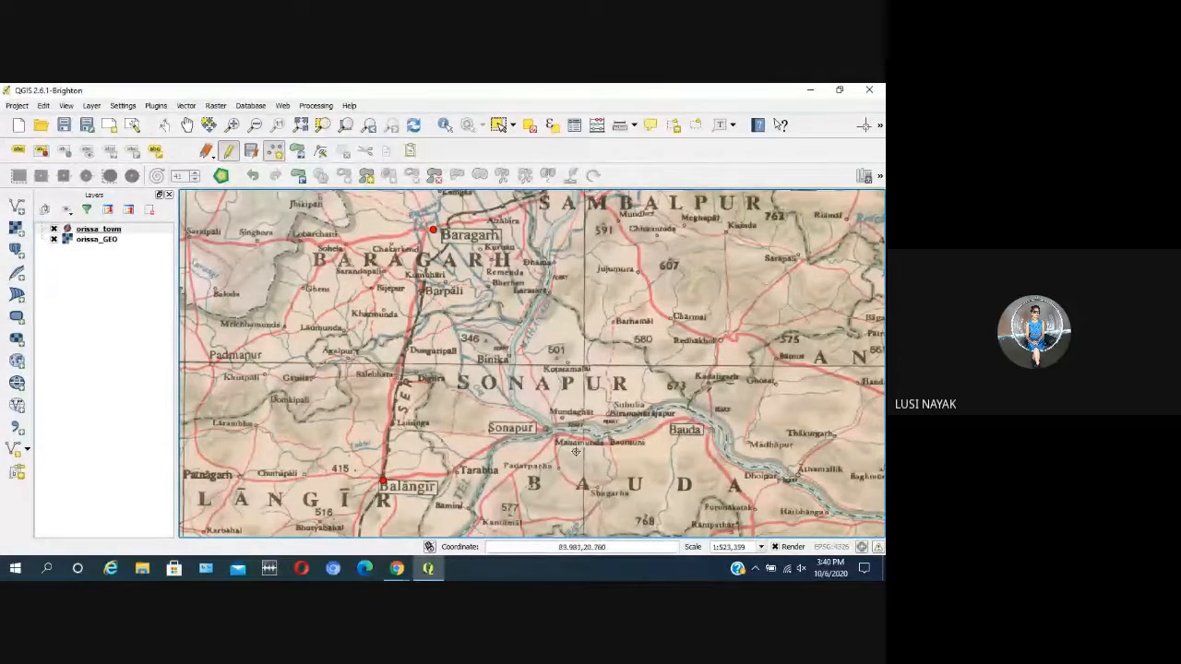
# Step: Review the records in the orissa_town attribute table and close it
pyautogui.scroll(-1, 591, 431)
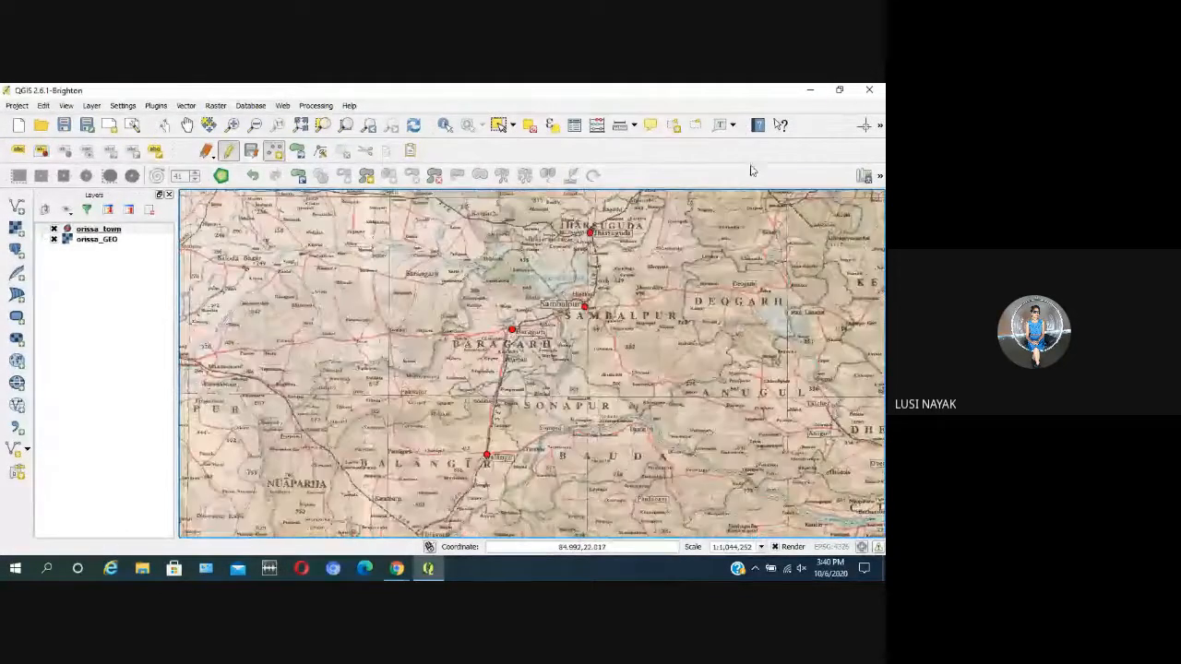
pyautogui.click(573, 124)
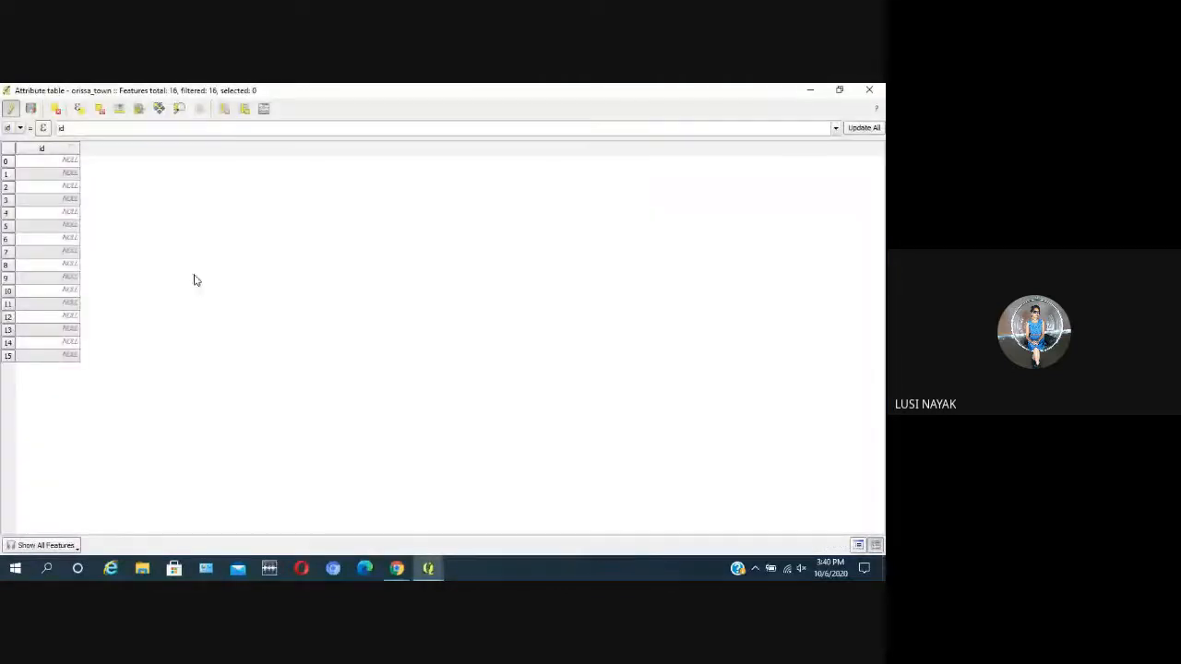
pyautogui.click(873, 90)
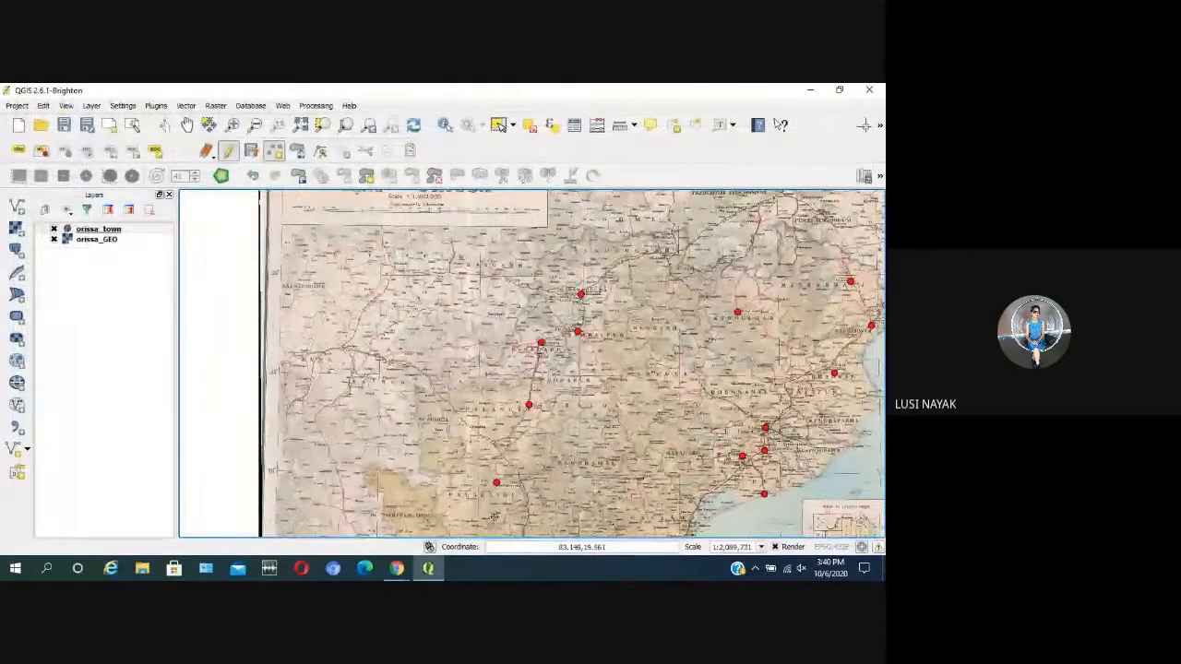
# Step: Activate the Pan tool and examine the map around Paralakhemundi, Ichchapuram and Brahmapur for further towns to digitize
pyautogui.scroll(-5, 496, 517)
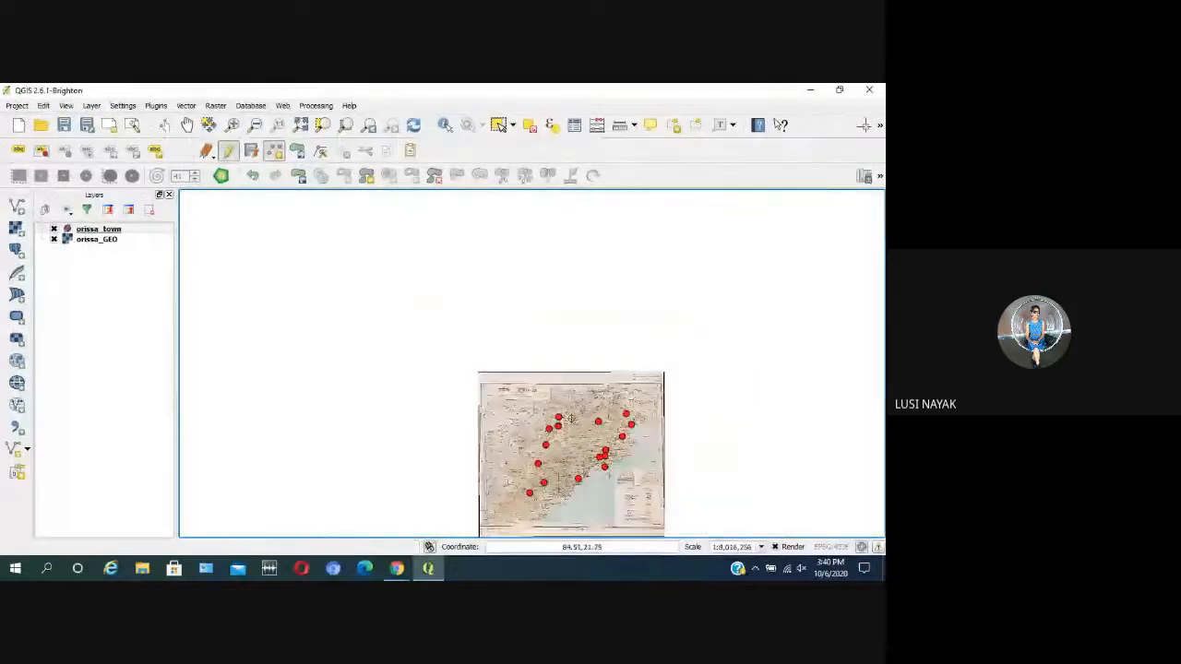
pyautogui.scroll(5, 558, 484)
pyautogui.scroll(-3, 558, 484)
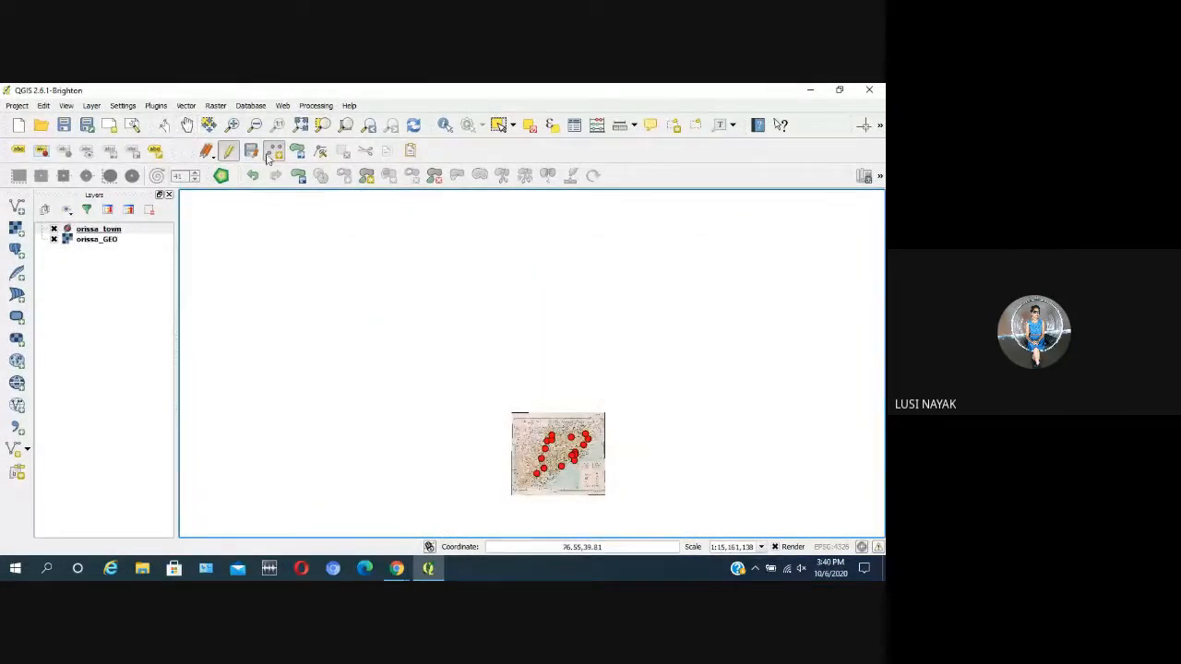
pyautogui.click(188, 131)
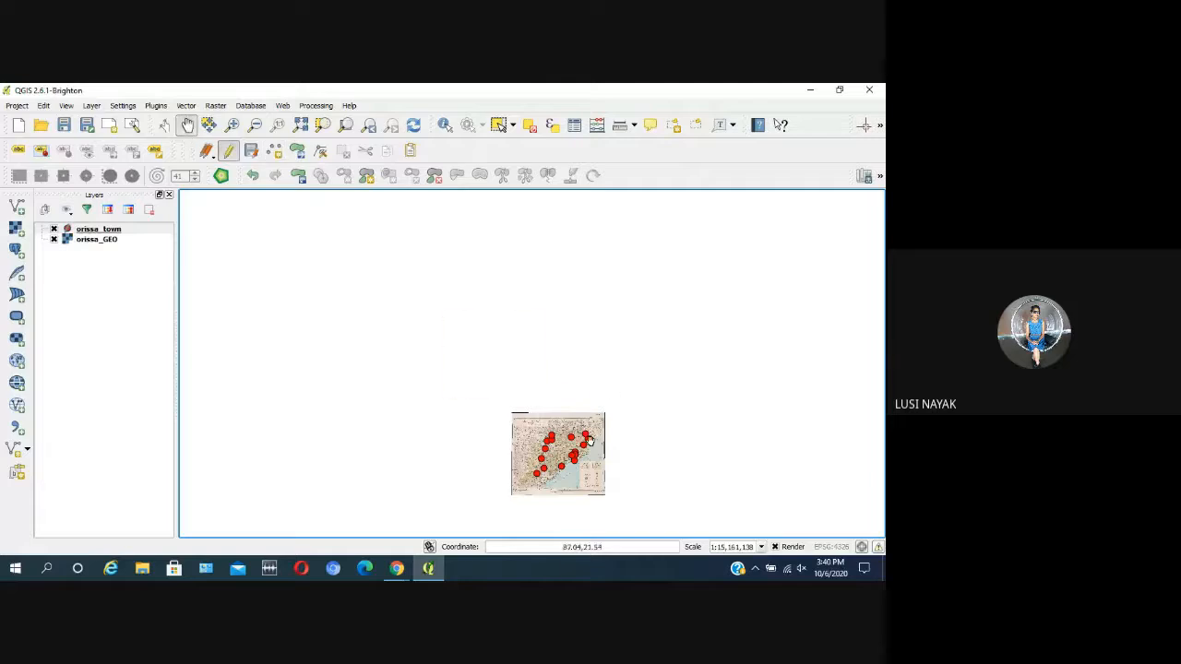
pyautogui.moveTo(586, 434); pyautogui.dragTo(496, 295)
pyautogui.scroll(1, 463, 351)
pyautogui.scroll(4, 463, 351)
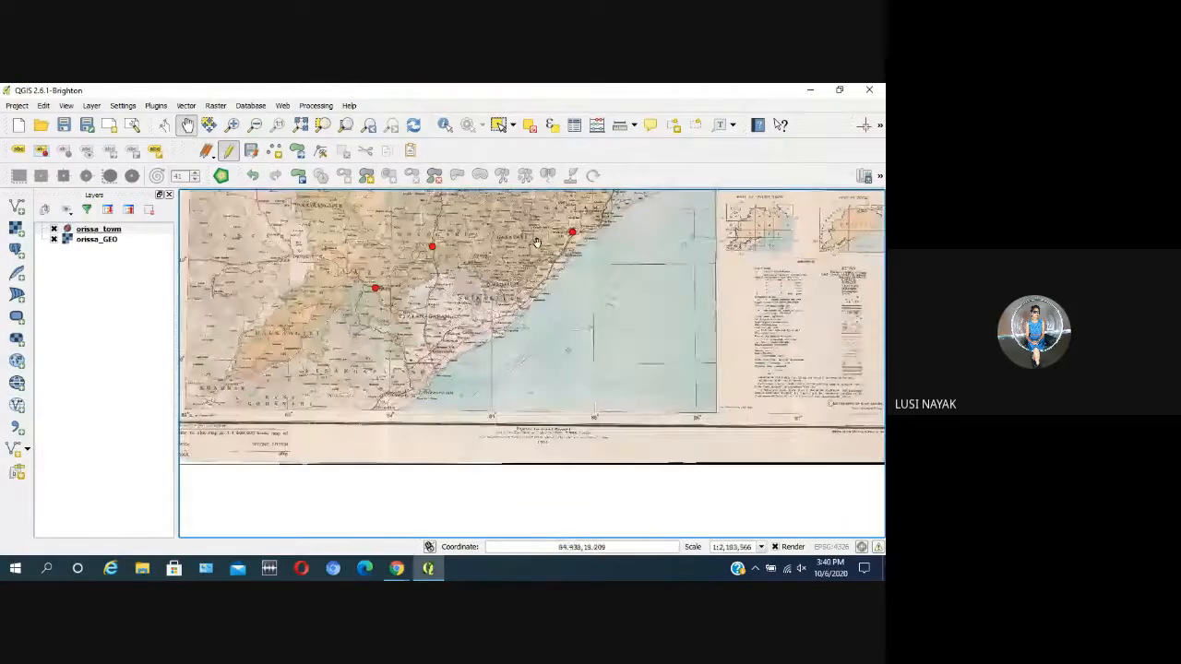
pyautogui.scroll(1, 499, 291)
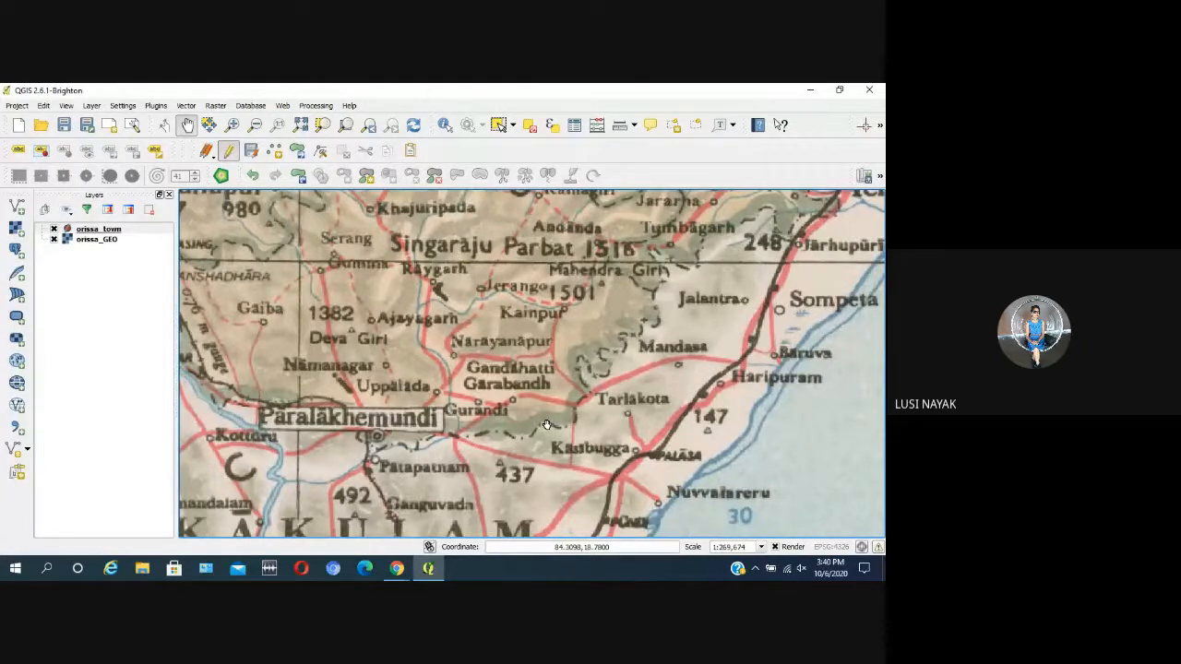
pyautogui.scroll(-2, 545, 421)
pyautogui.scroll(2, 784, 219)
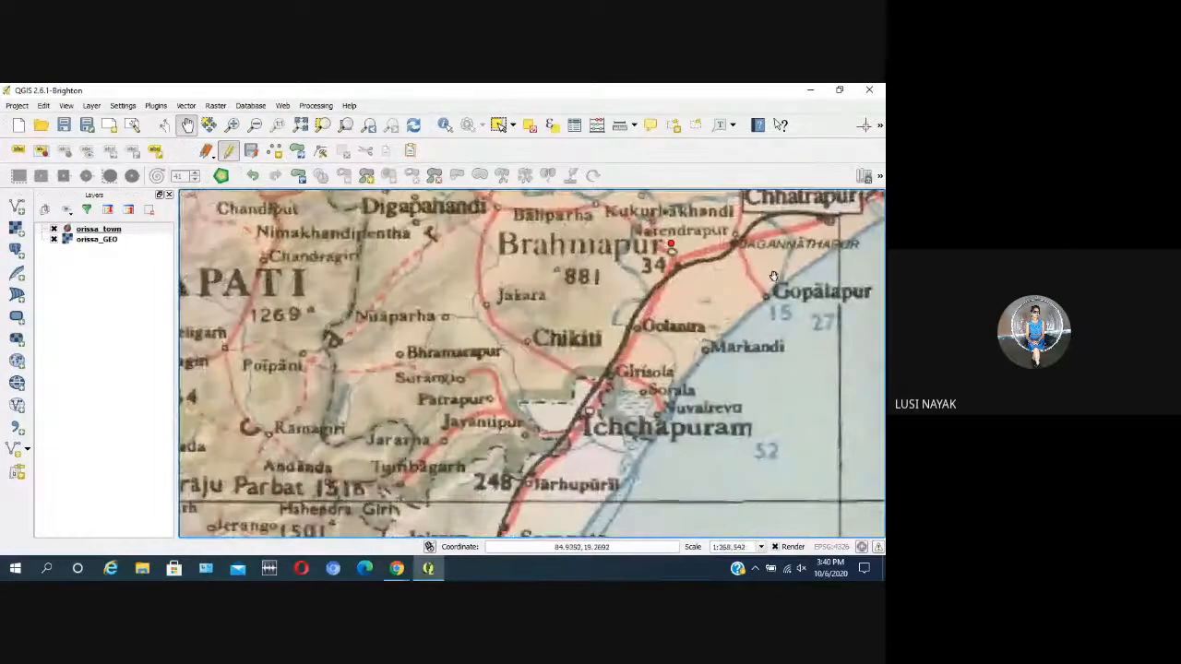
pyautogui.scroll(-1, 816, 224)
# Step: Add a point at Paradwip Port on the Jagatsinghapur coast with the id left empty
pyautogui.moveTo(815, 224); pyautogui.dragTo(525, 338)
pyautogui.moveTo(633, 264); pyautogui.dragTo(512, 422)
pyautogui.moveTo(734, 283); pyautogui.dragTo(393, 386)
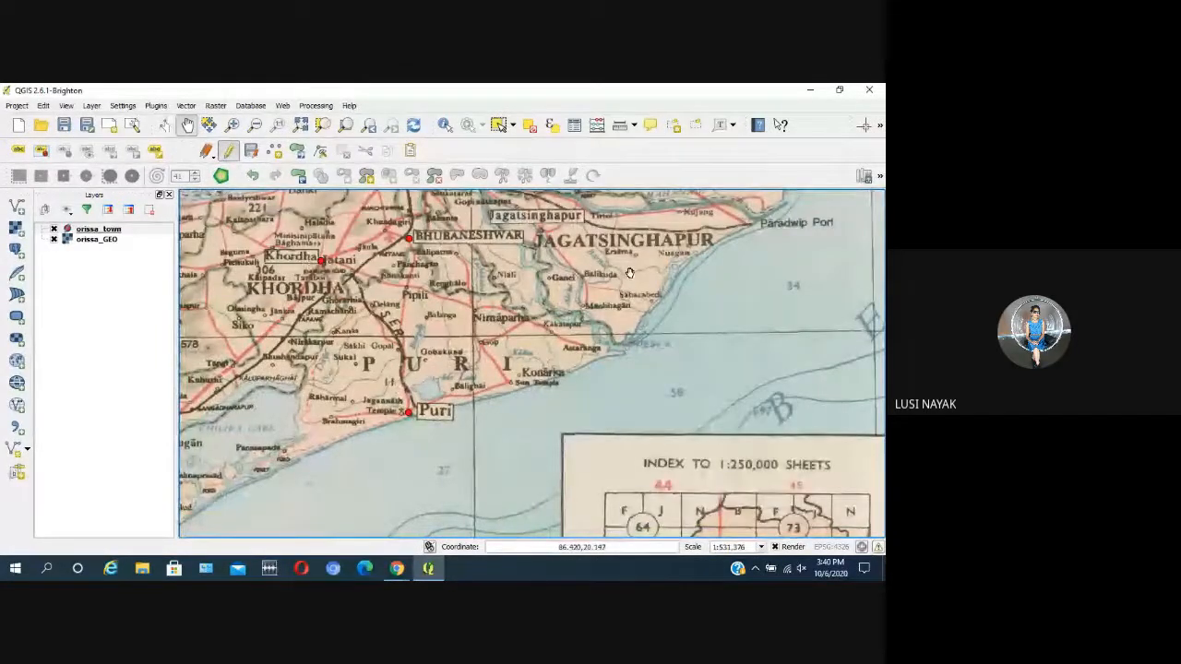
pyautogui.moveTo(760, 233); pyautogui.dragTo(762, 304)
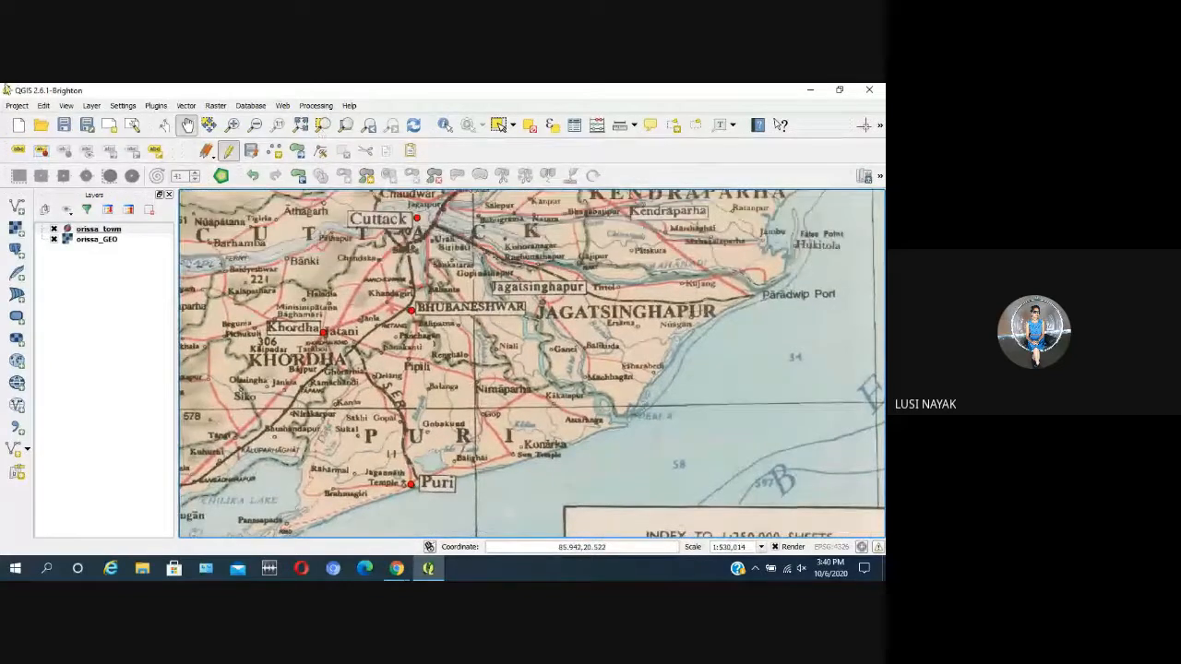
pyautogui.click(275, 153)
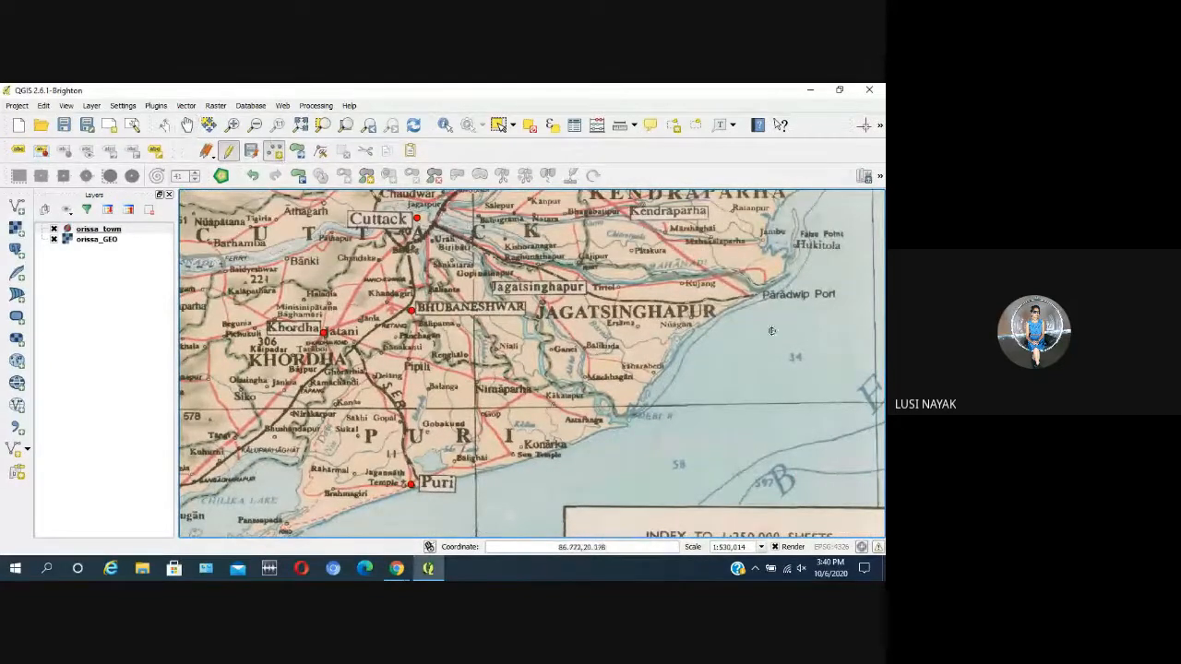
pyautogui.click(766, 293)
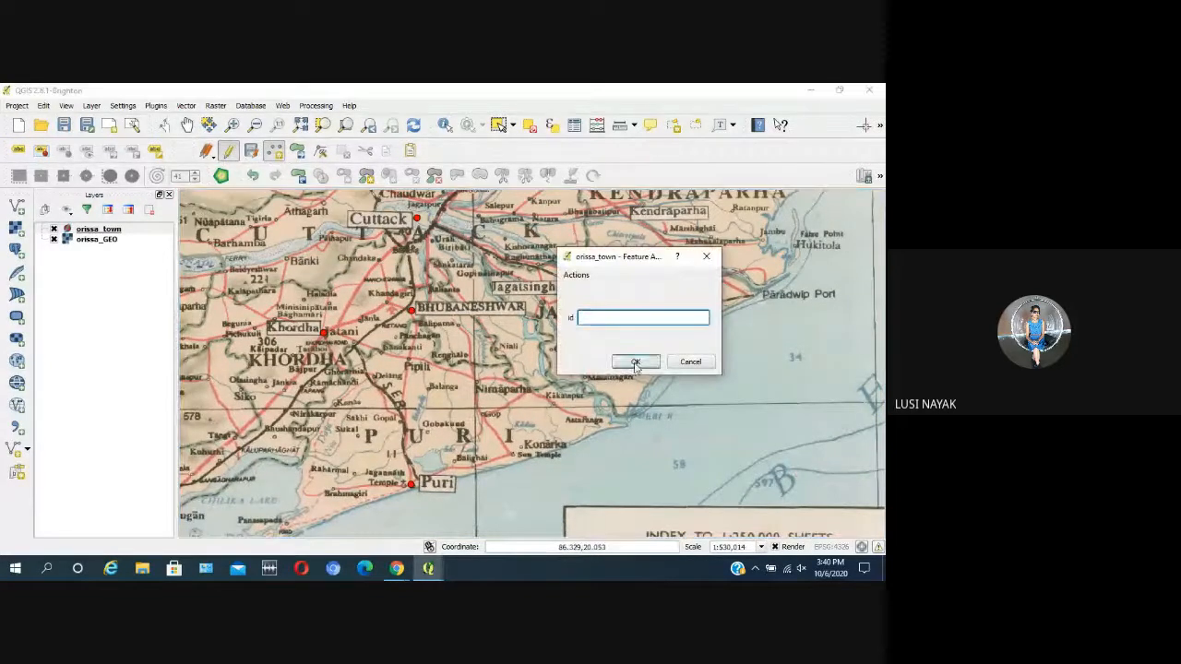
pyautogui.click(633, 360)
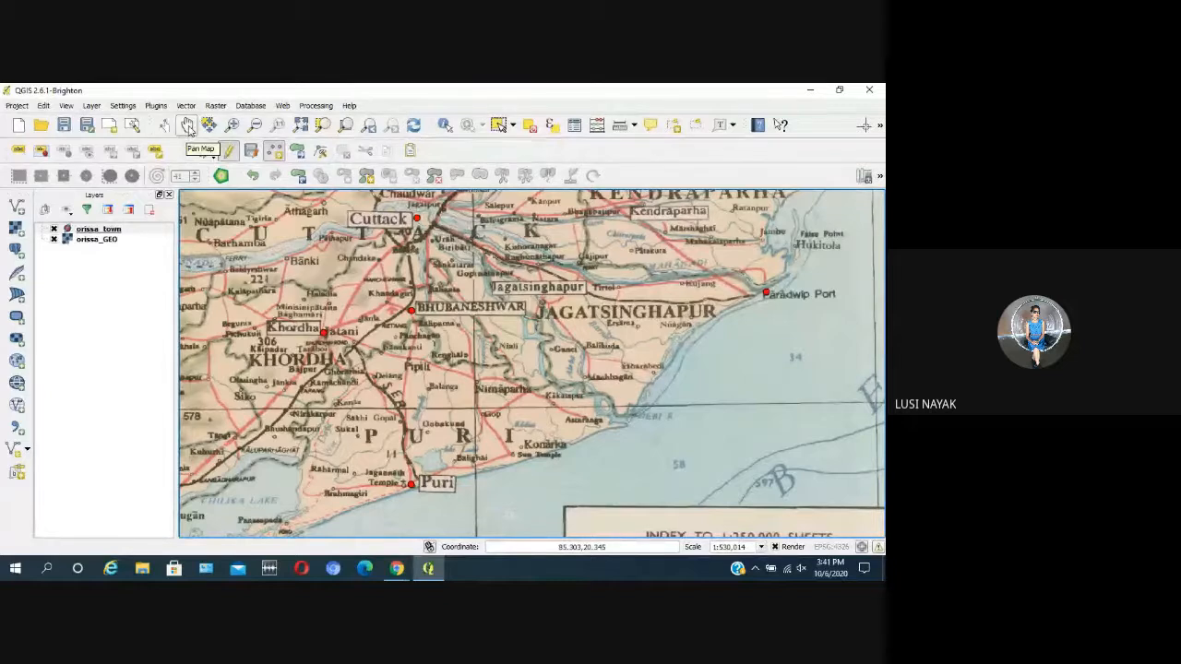
# Step: End editing of orissa_town, save its changes and bring the whole Orissa map into view
pyautogui.click(228, 151)
pyautogui.click(386, 330)
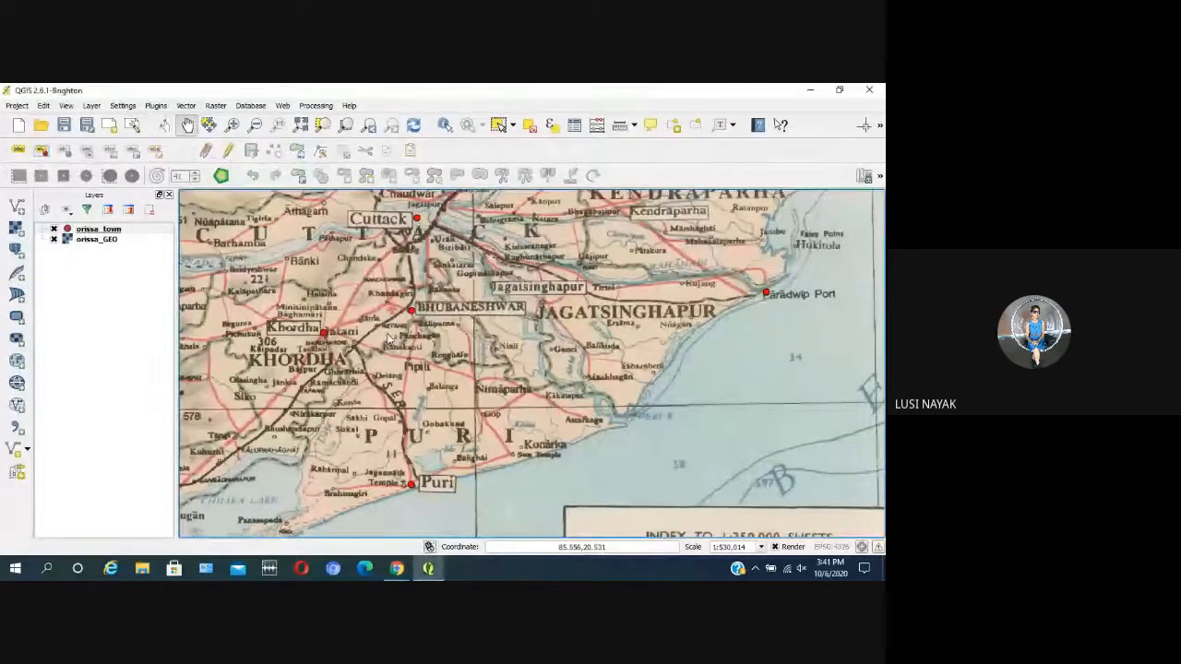
pyautogui.scroll(-2, 387, 337)
pyautogui.scroll(-1, 387, 338)
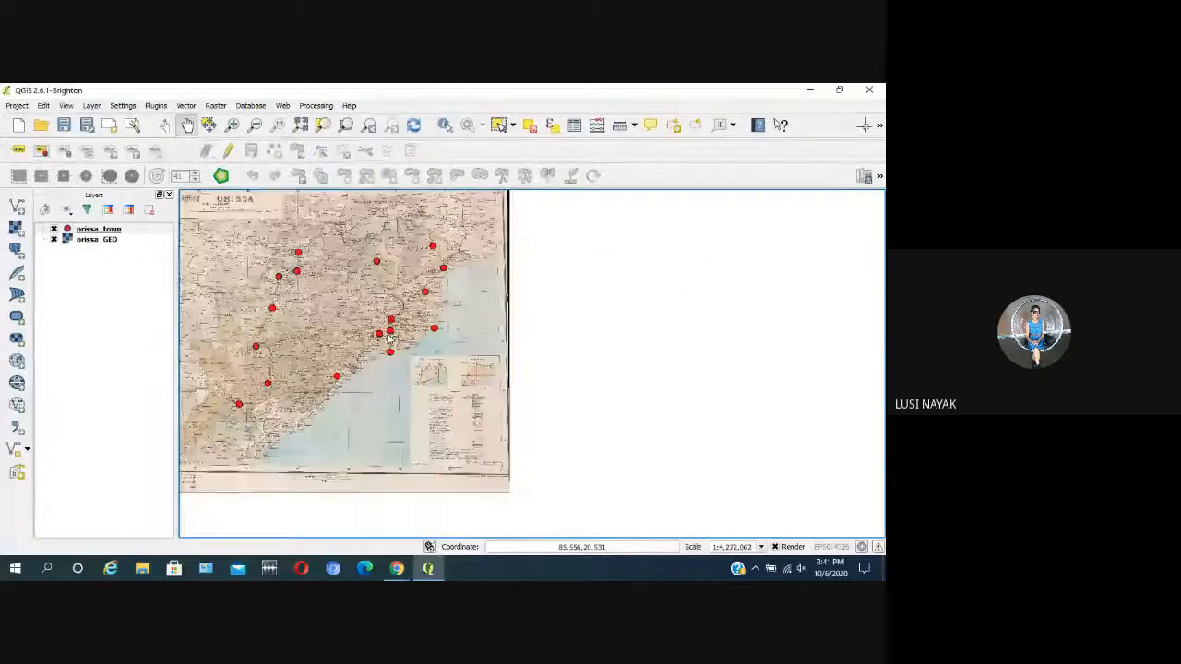
pyautogui.moveTo(305, 325); pyautogui.dragTo(387, 356)
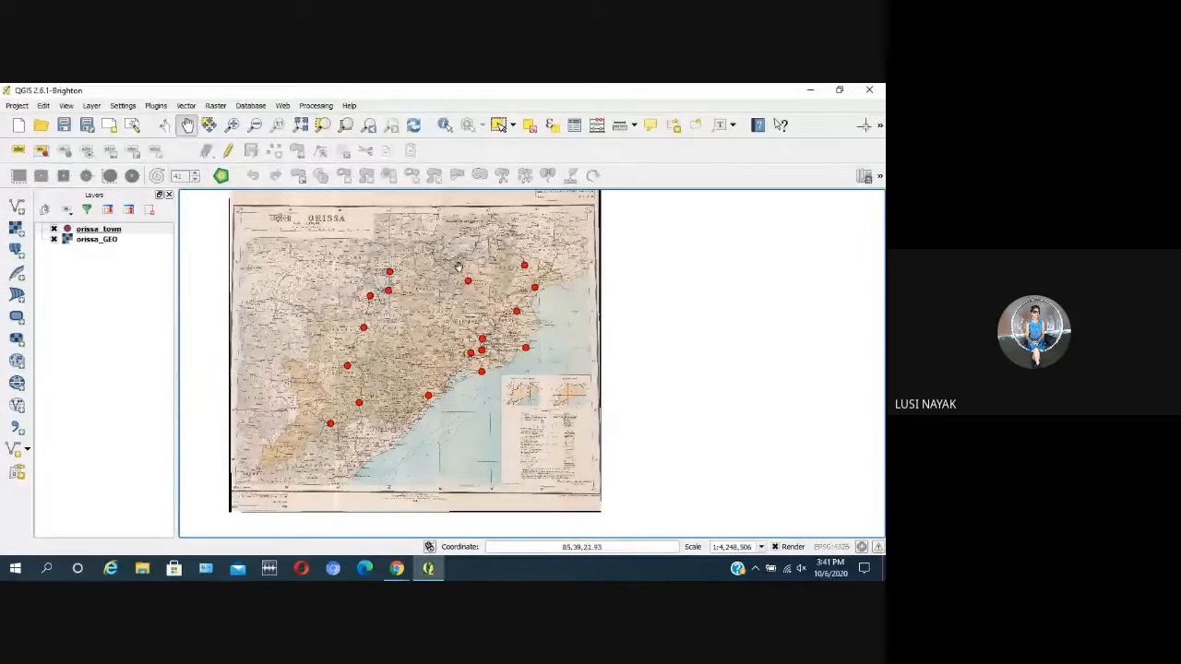
# Step: Examine northern and western Orissa from Jharsuguda and Sundargarh down to Kalahandi, checking the digitized town points
pyautogui.scroll(1, 356, 348)
pyautogui.moveTo(516, 293); pyautogui.dragTo(465, 400)
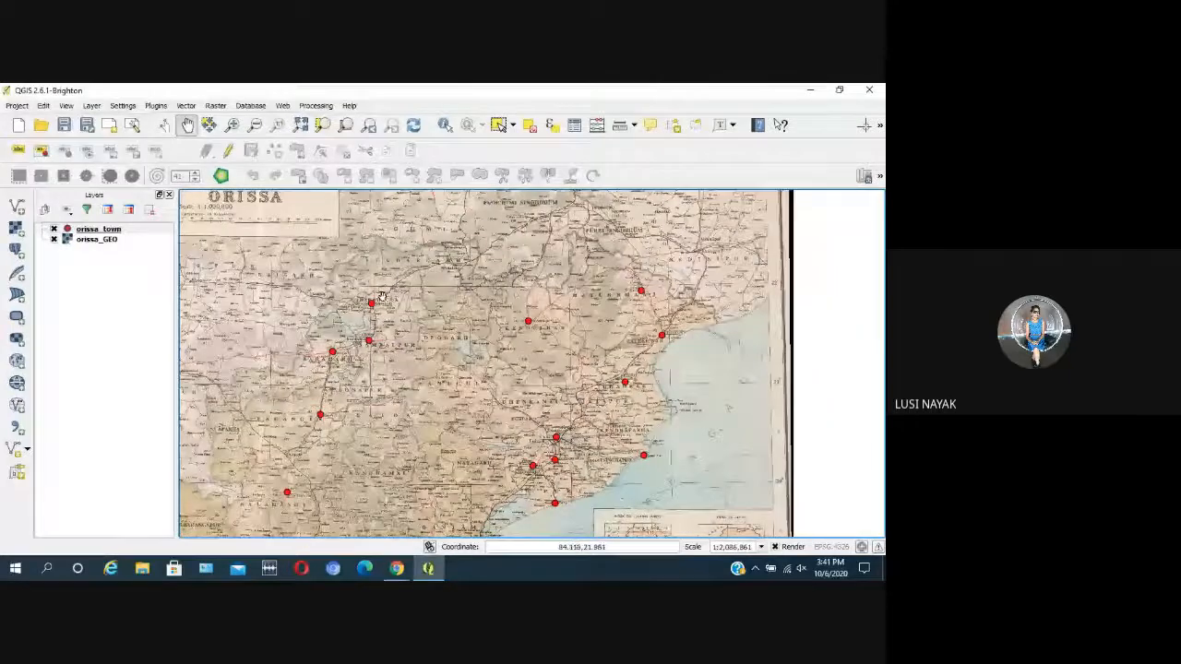
pyautogui.scroll(3, 382, 297)
pyautogui.moveTo(375, 271); pyautogui.dragTo(185, 408)
pyautogui.moveTo(759, 371); pyautogui.dragTo(583, 380)
pyautogui.scroll(-2, 588, 374)
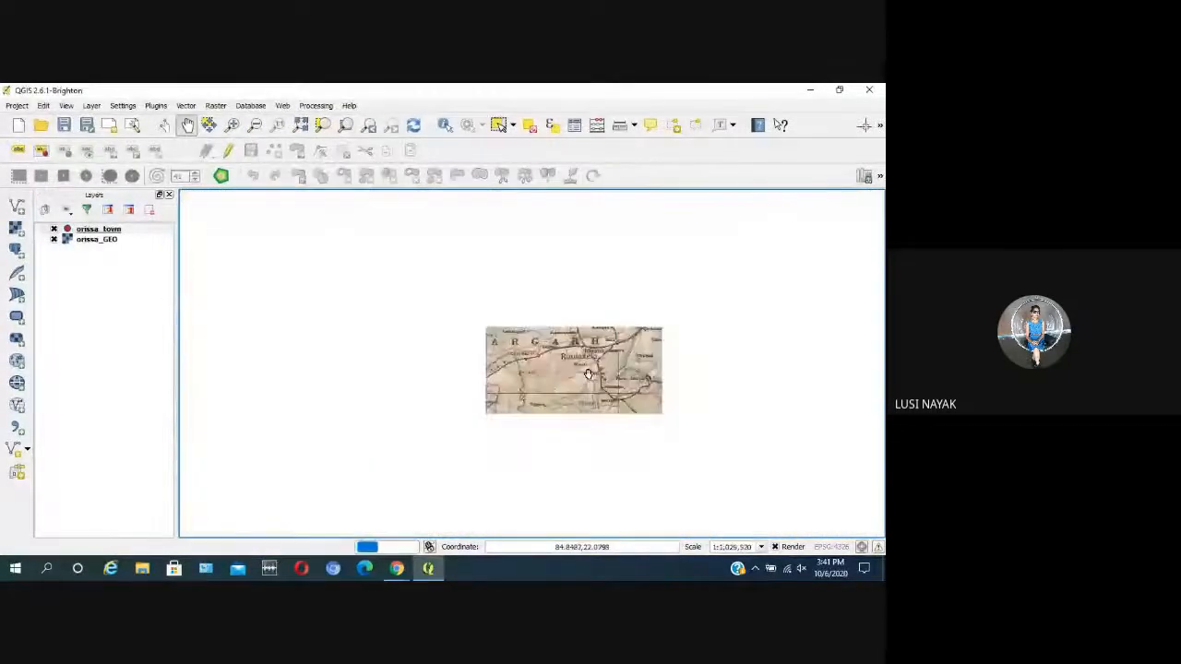
pyautogui.moveTo(376, 485); pyautogui.dragTo(447, 347)
pyautogui.moveTo(352, 487); pyautogui.dragTo(404, 375)
pyautogui.moveTo(346, 424); pyautogui.dragTo(390, 353)
# Step: Check the digitized points in eastern Orissa, especially around Cuttack, Bhubaneshwar and Khordha
pyautogui.scroll(-1, 431, 371)
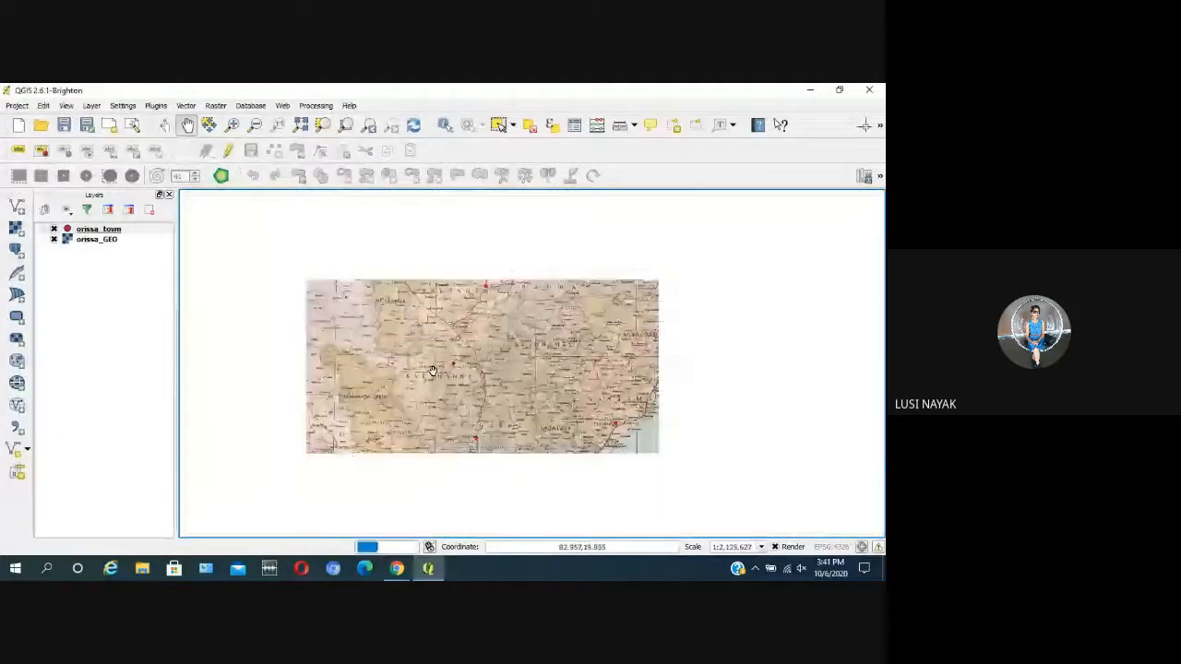
pyautogui.moveTo(690, 339); pyautogui.dragTo(590, 320)
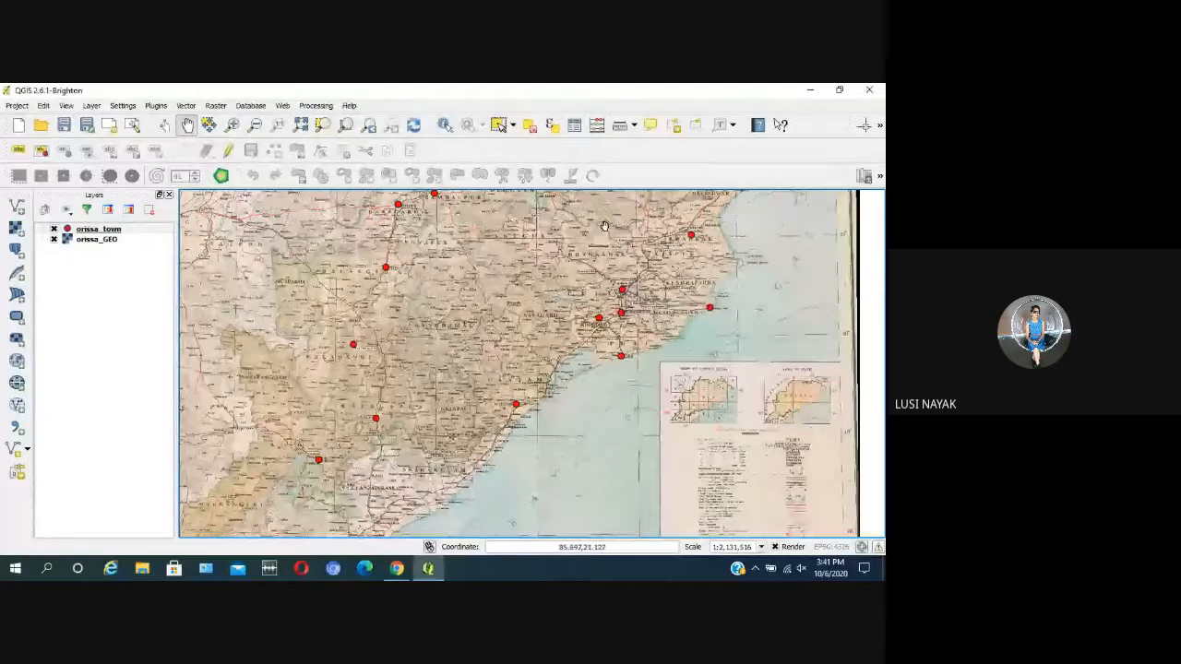
pyautogui.scroll(1, 693, 297)
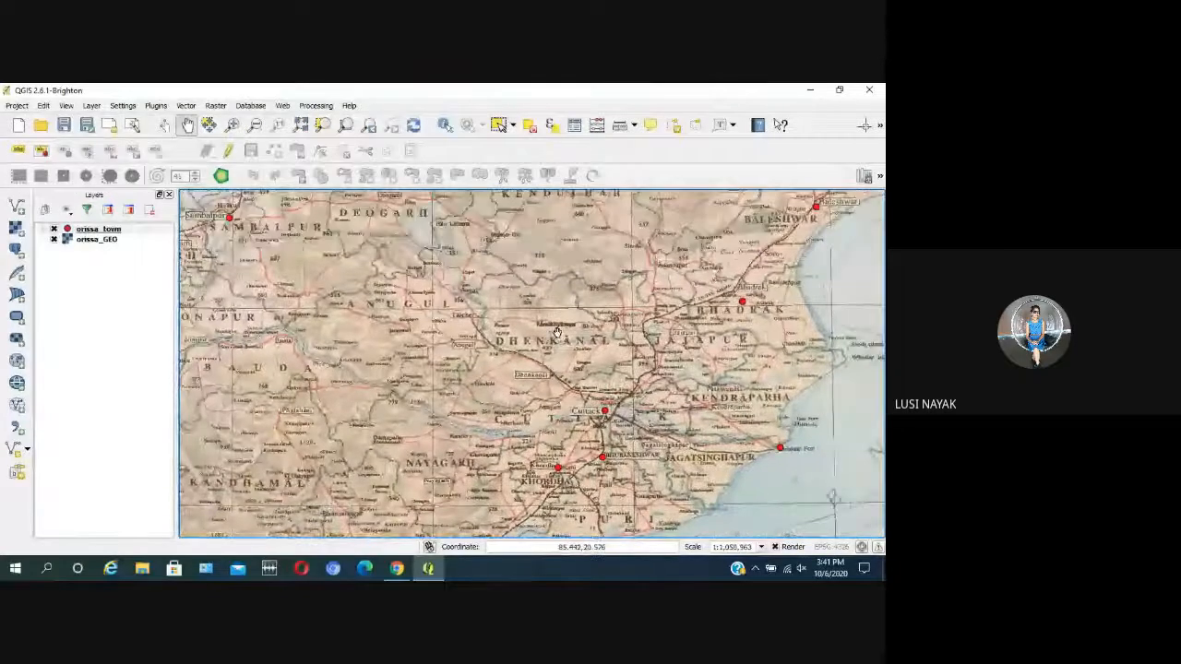
pyautogui.scroll(2, 557, 417)
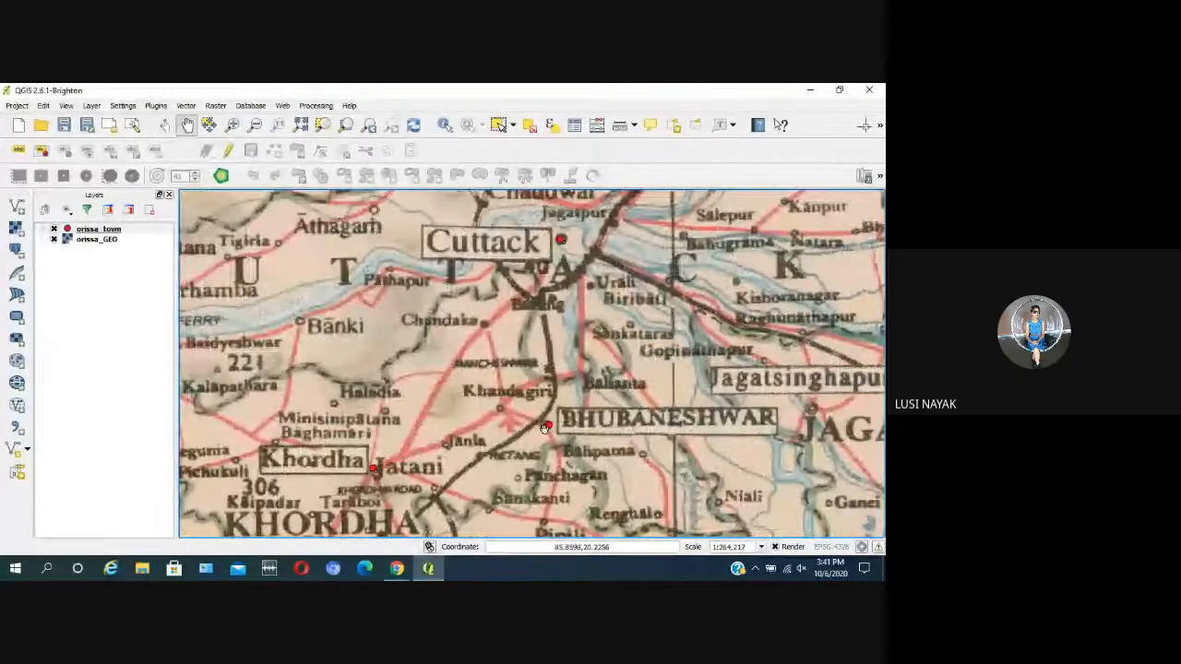
pyautogui.scroll(-2, 545, 427)
pyautogui.moveTo(553, 432); pyautogui.dragTo(549, 383)
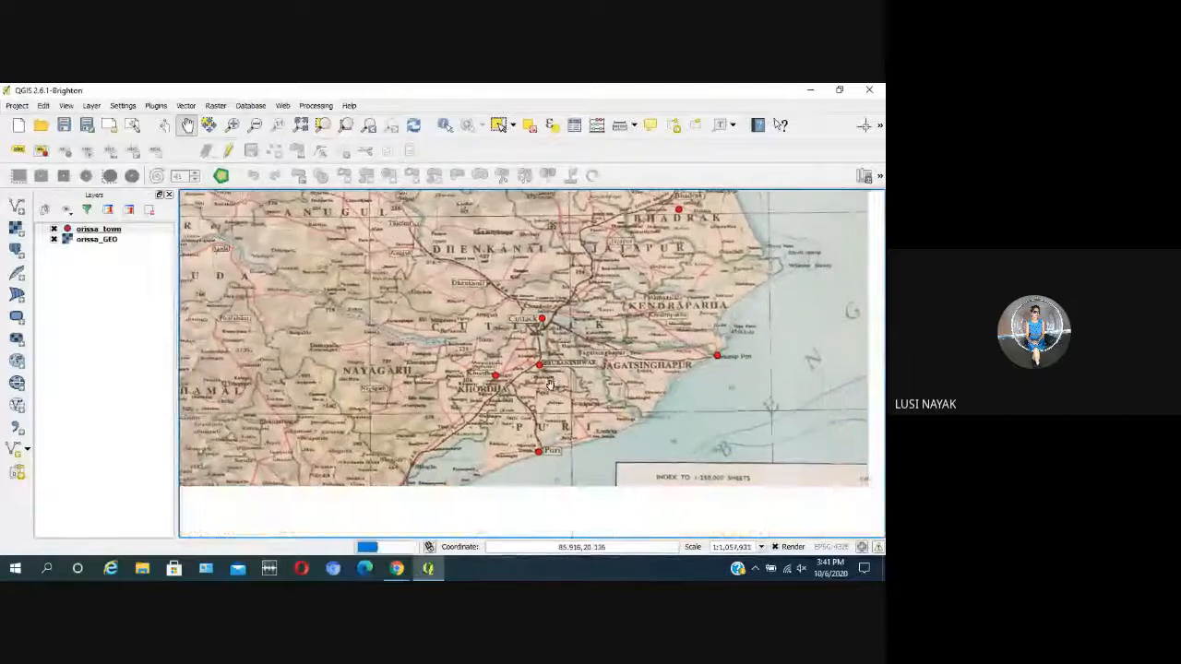
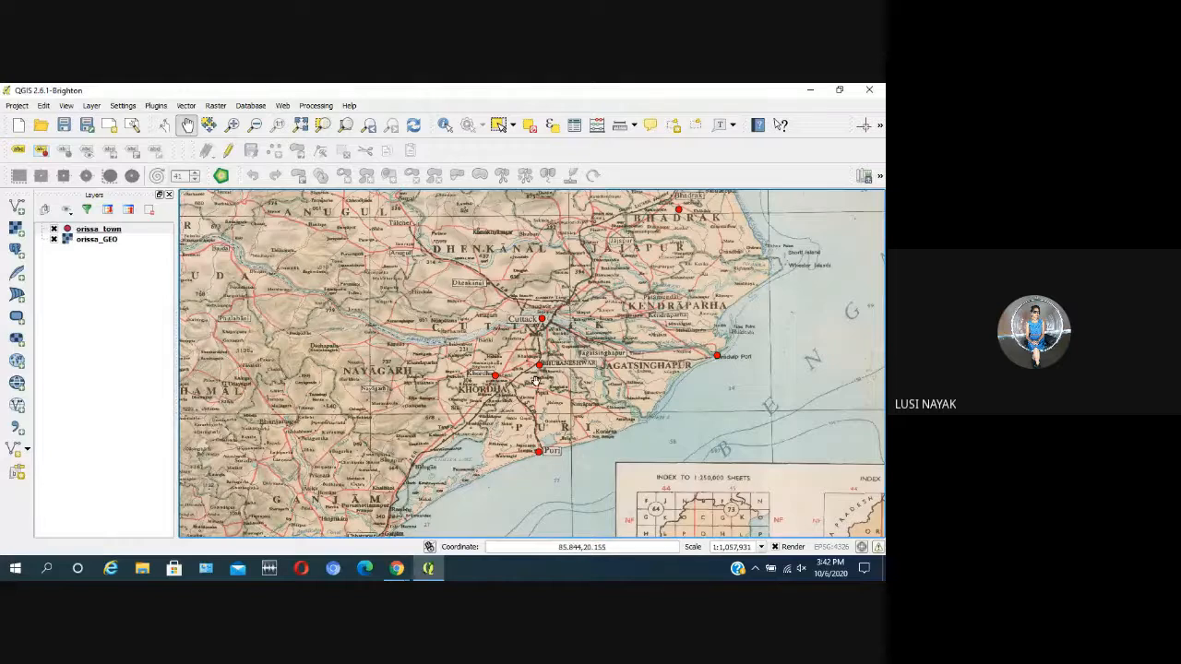
# Step: Check the digitized points at Puri, Bhubaneshwar, Bhadrak and Paradwip Port against their labels on the eastern Orissa map
pyautogui.scroll(1, 495, 387)
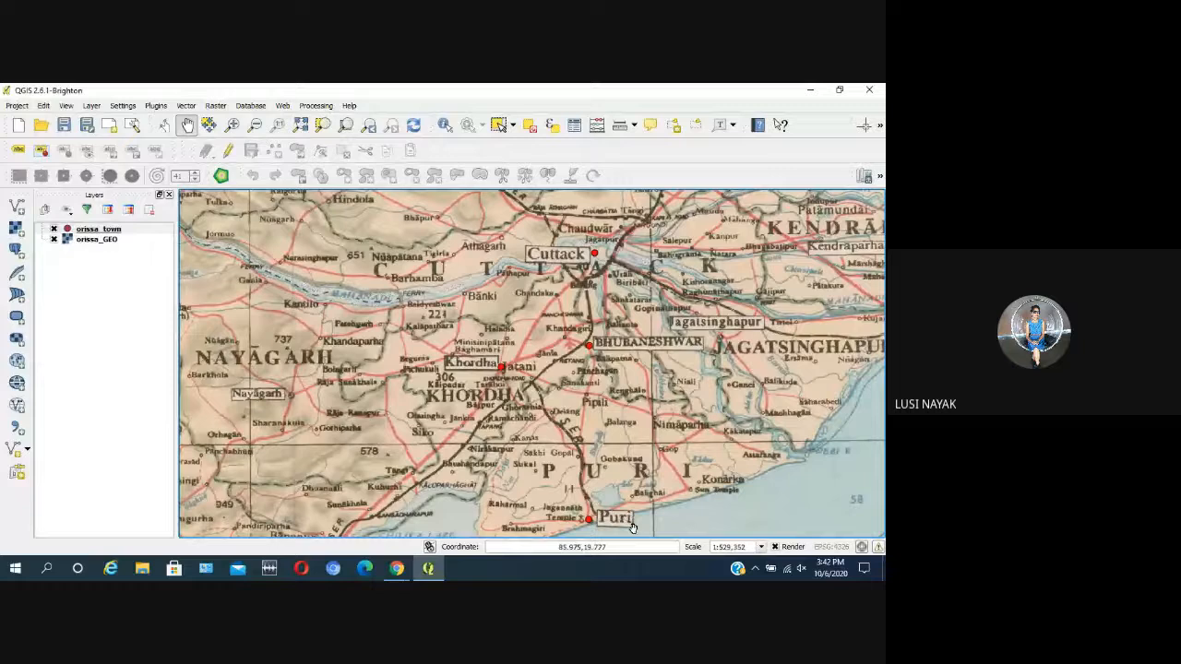
pyautogui.moveTo(611, 530); pyautogui.dragTo(575, 474)
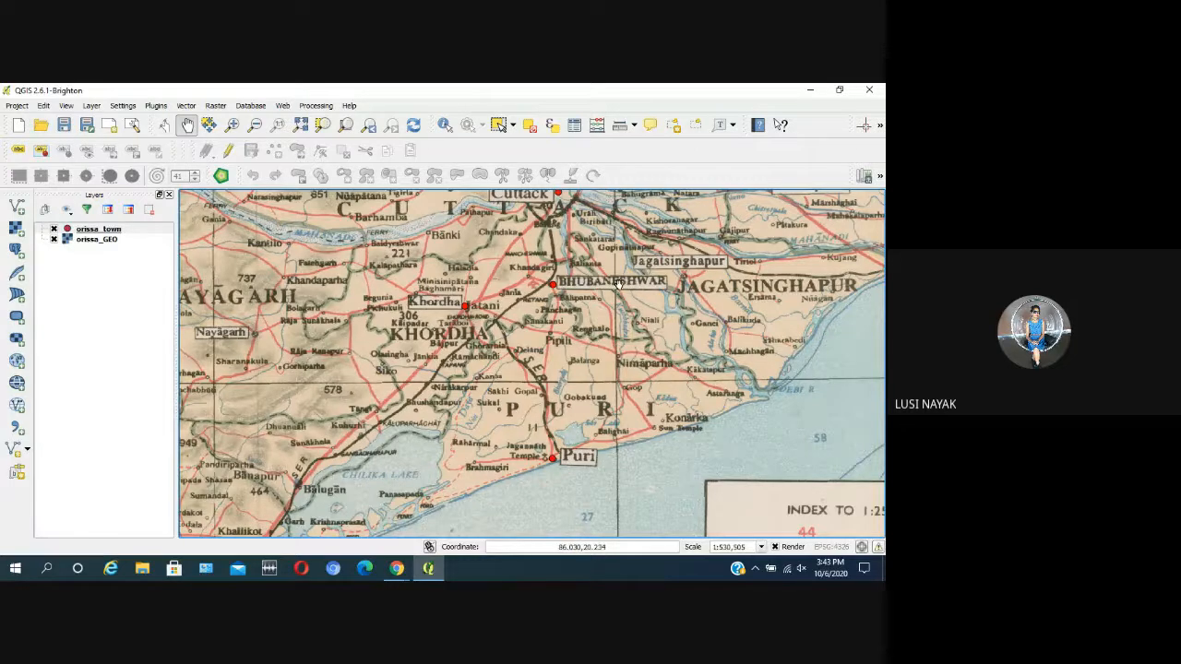
pyautogui.moveTo(618, 285); pyautogui.dragTo(602, 367)
pyautogui.scroll(-1, 606, 384)
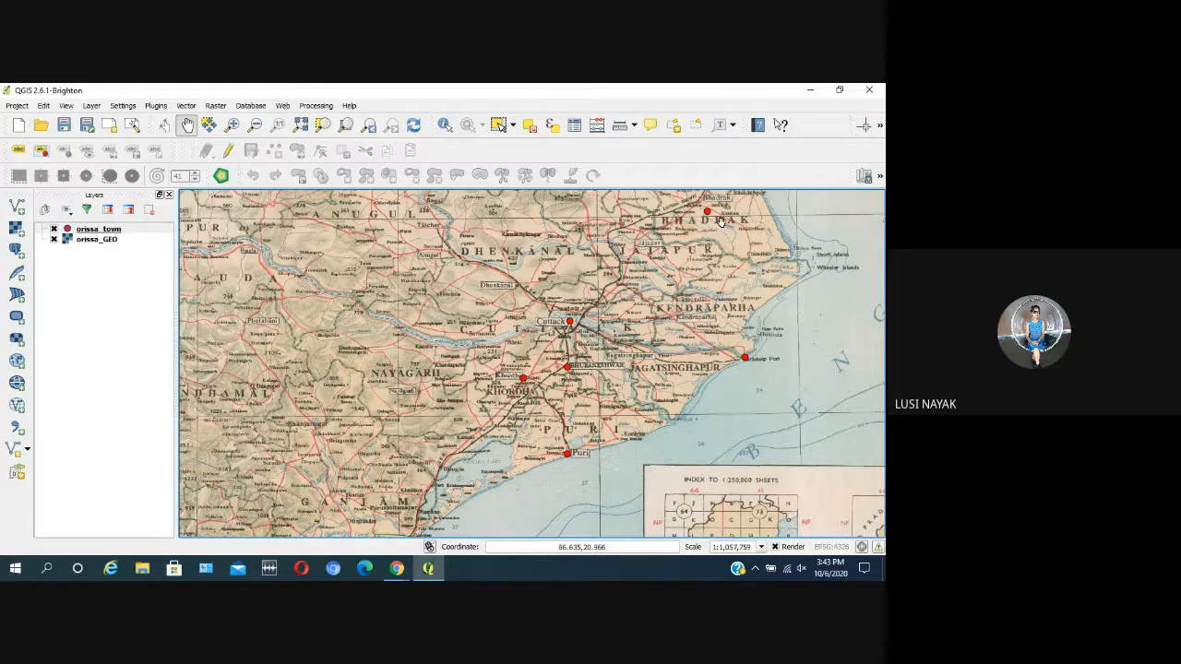
pyautogui.scroll(2, 721, 222)
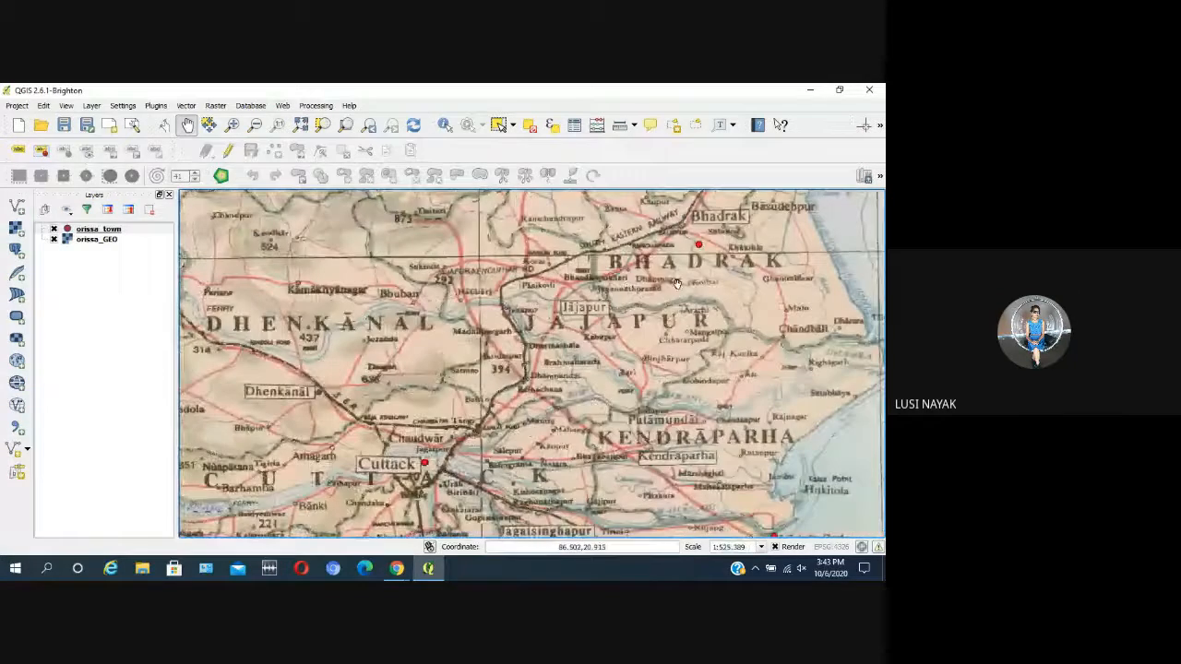
pyautogui.moveTo(690, 287); pyautogui.dragTo(663, 308)
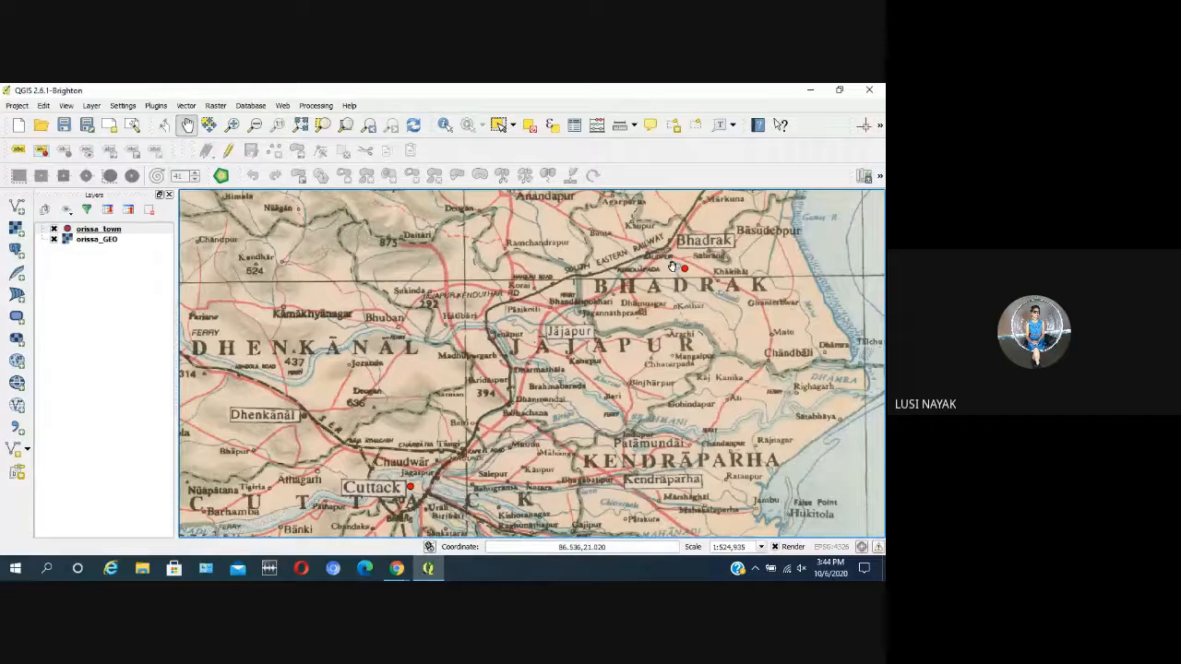
pyautogui.scroll(-1, 755, 267)
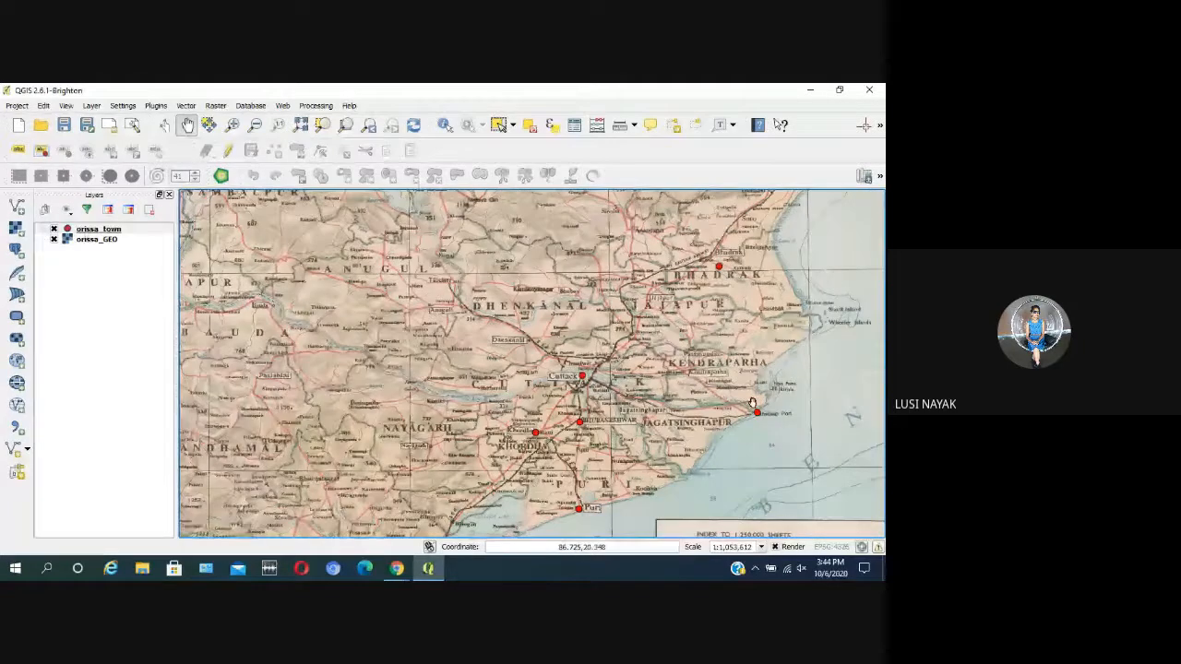
pyautogui.scroll(2, 704, 385)
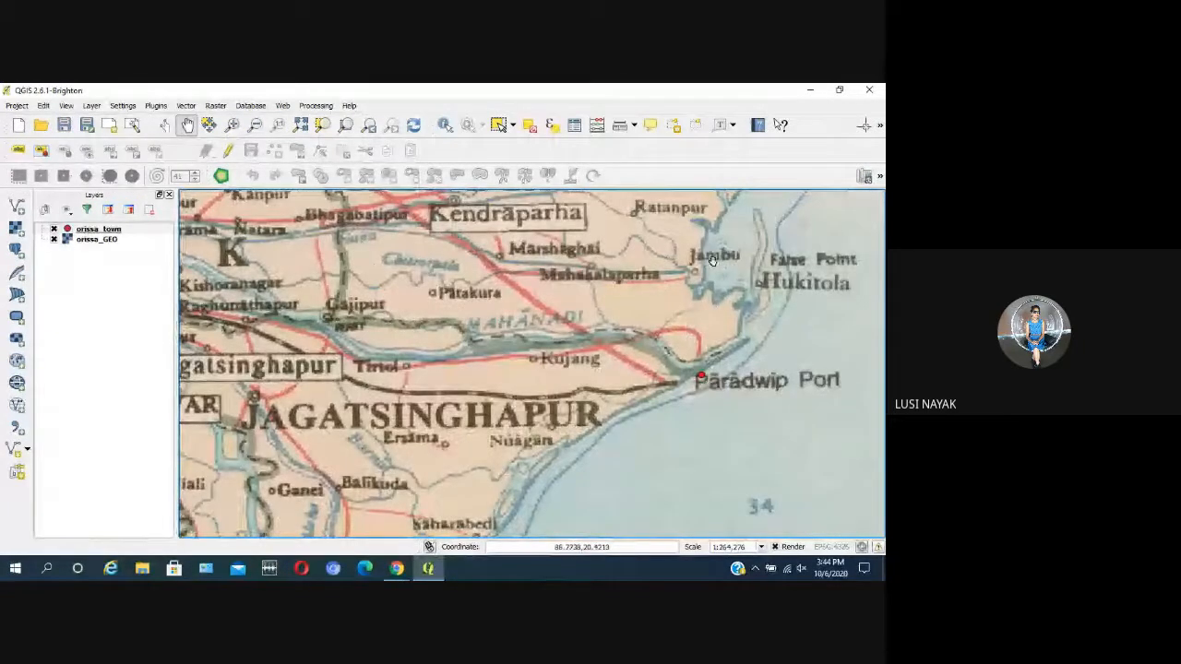
pyautogui.scroll(-2, 706, 389)
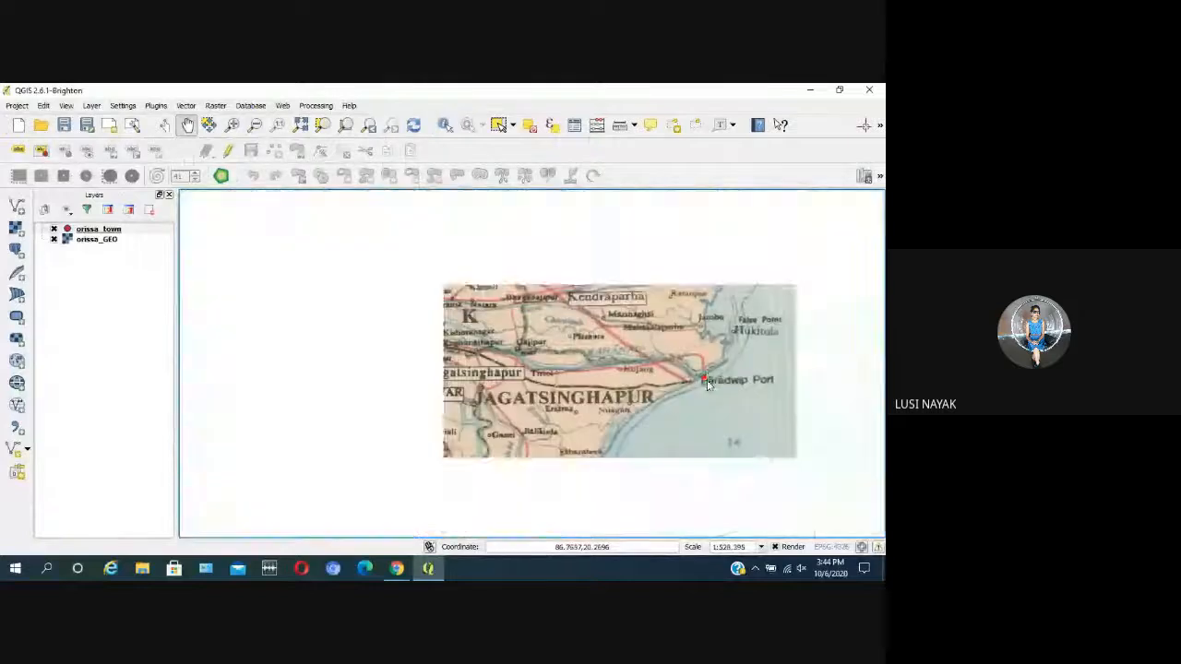
pyautogui.scroll(1, 475, 493)
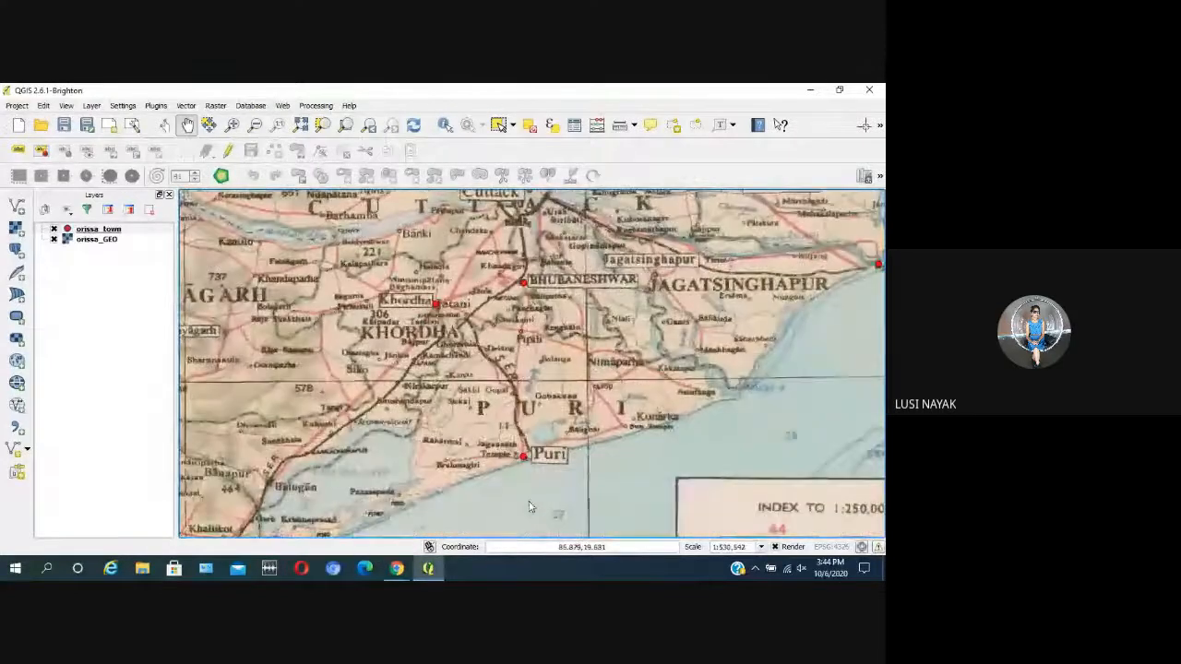
# Step: Examine the southern coast and interior from Puri through Chhatrapur and Brahmapur to Rayagarha, checking the digitized town points
pyautogui.moveTo(381, 449); pyautogui.dragTo(490, 322)
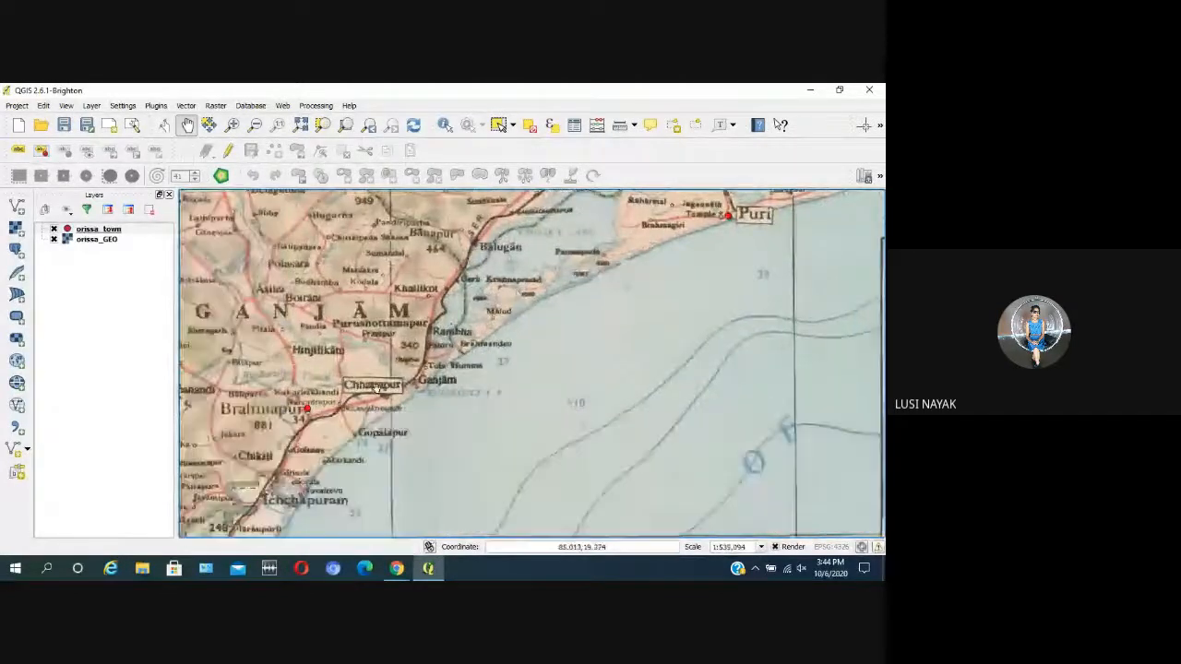
pyautogui.moveTo(329, 420); pyautogui.dragTo(508, 311)
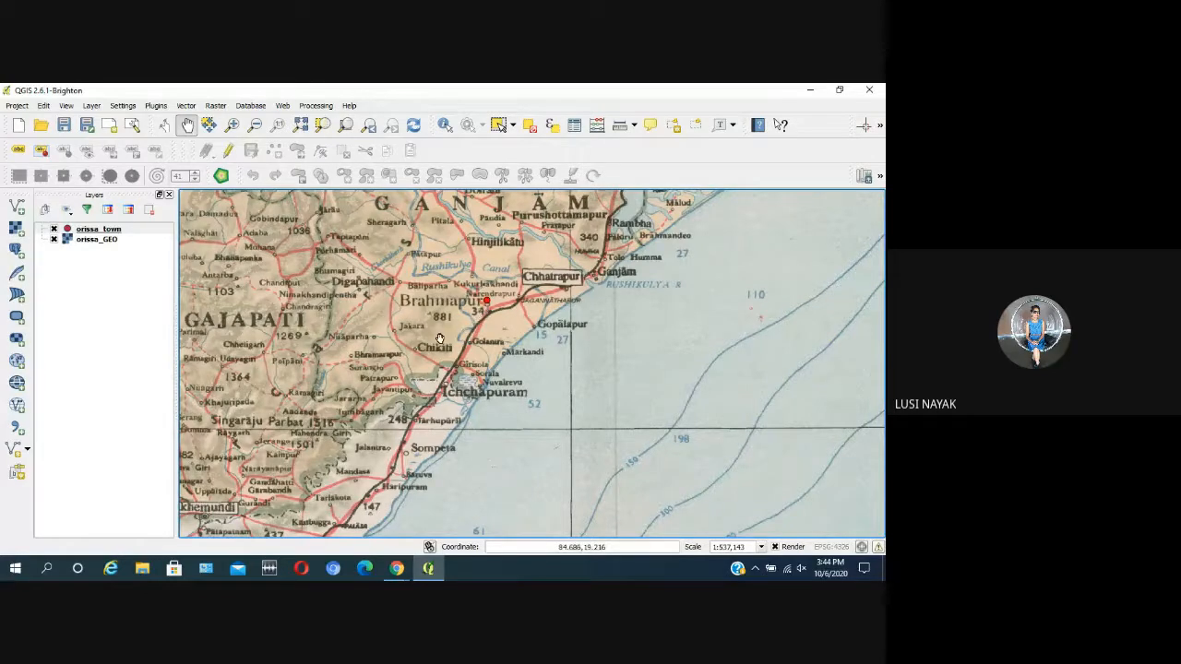
pyautogui.moveTo(441, 340); pyautogui.dragTo(633, 345)
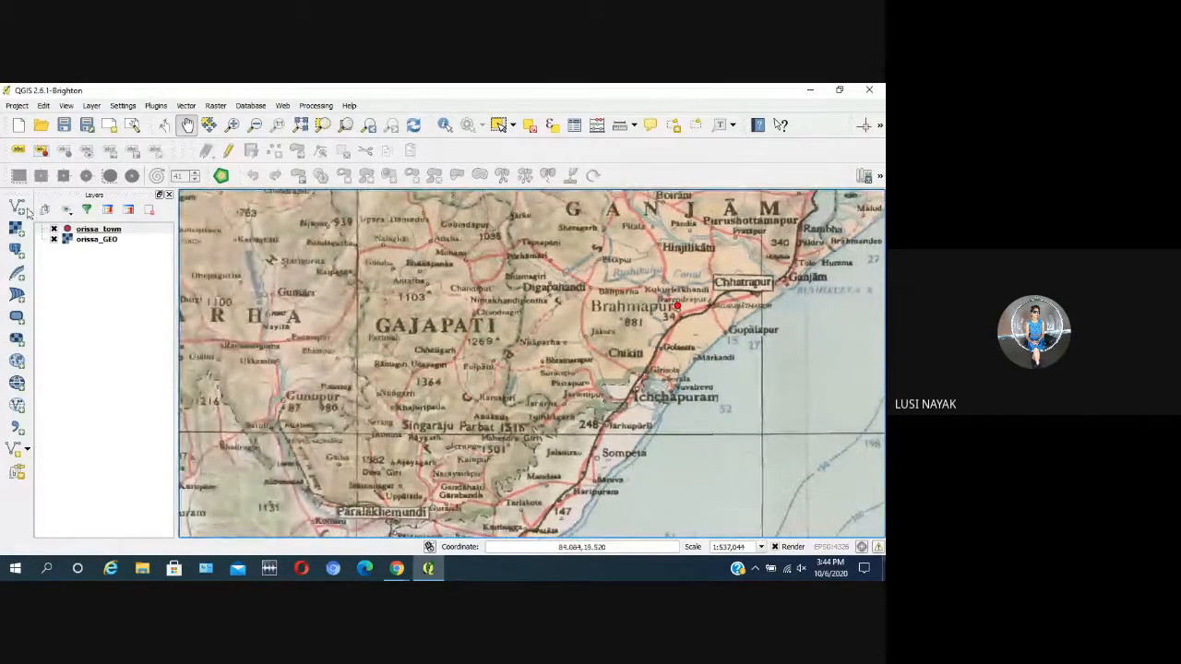
pyautogui.scroll(-1, 259, 300)
pyautogui.moveTo(188, 333); pyautogui.dragTo(304, 357)
pyautogui.scroll(1, 305, 356)
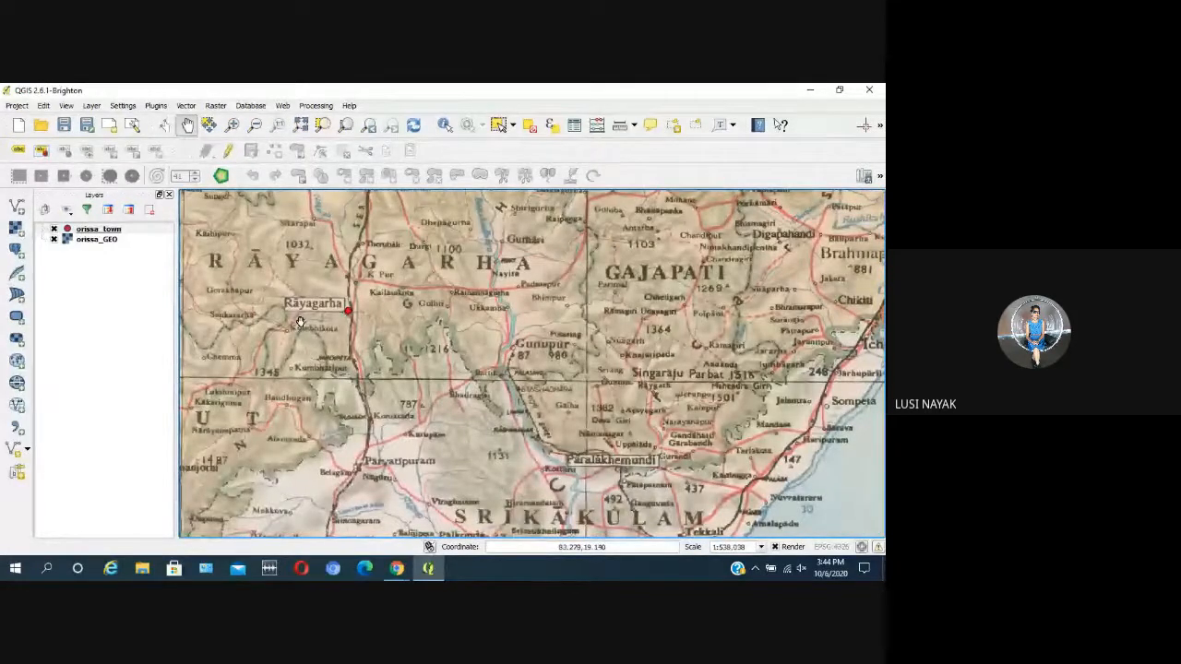
# Step: Check the digitized points in southwestern Orissa around Sunaberha and Koraput, then Nabarangapur and Bhawanipatna in Kalahandi
pyautogui.moveTo(320, 357); pyautogui.dragTo(508, 374)
pyautogui.scroll(-2, 425, 289)
pyautogui.scroll(2, 378, 346)
pyautogui.scroll(1, 379, 346)
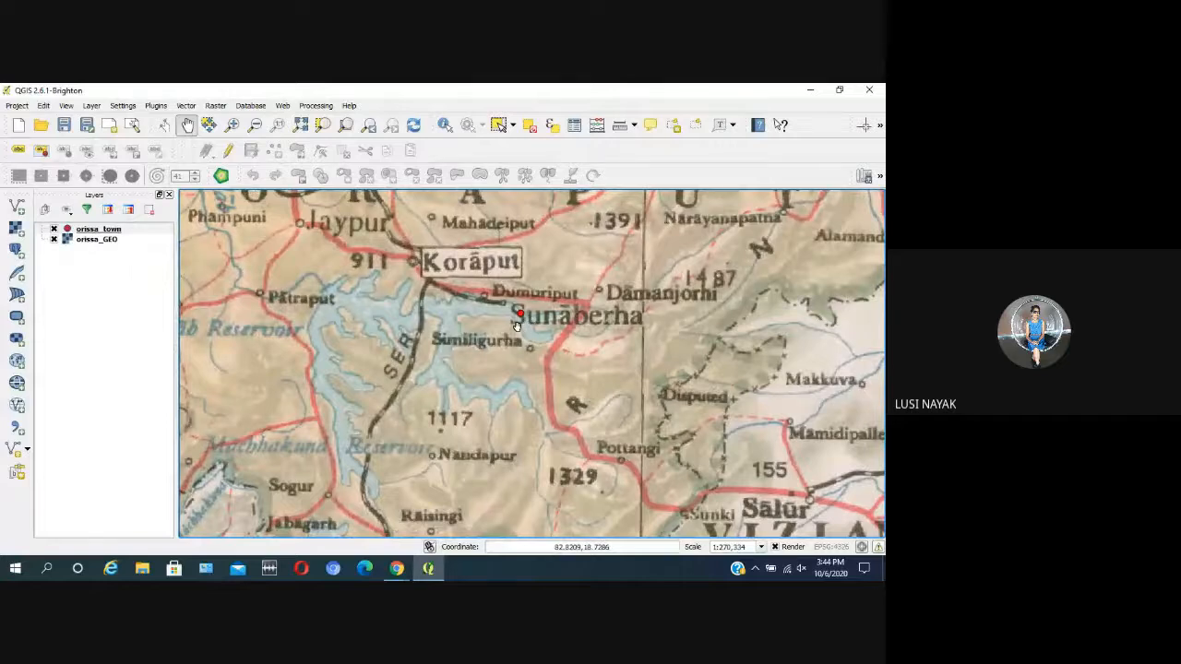
pyautogui.scroll(-1, 469, 319)
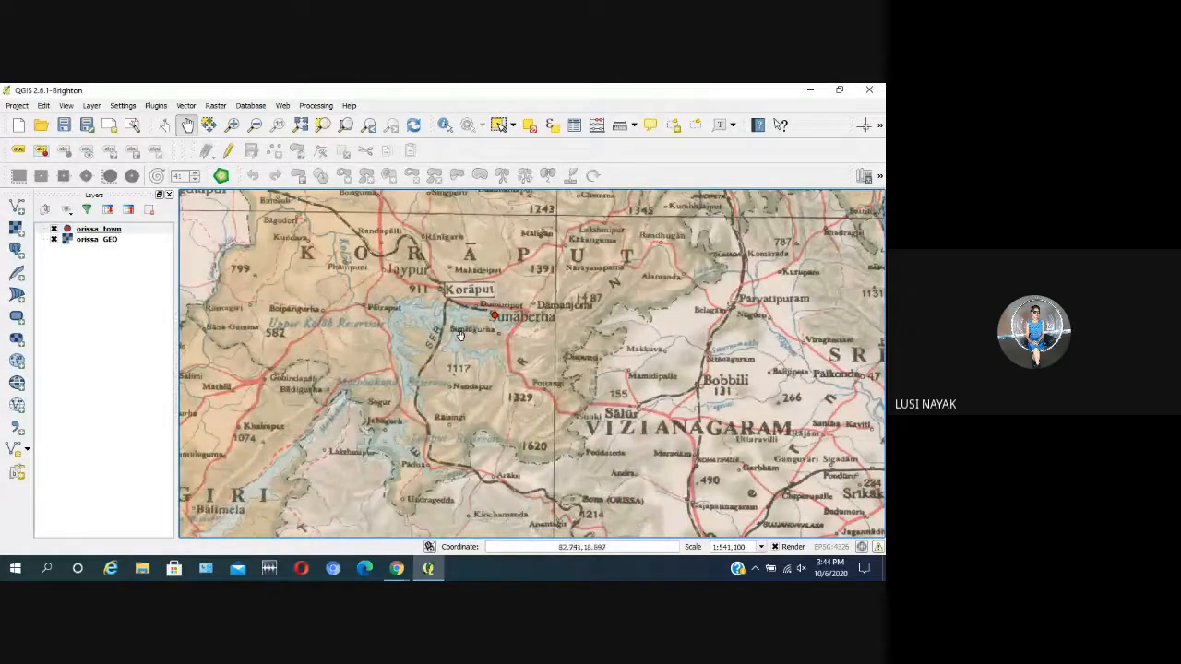
pyautogui.moveTo(381, 267); pyautogui.dragTo(439, 432)
pyautogui.moveTo(410, 282); pyautogui.dragTo(397, 357)
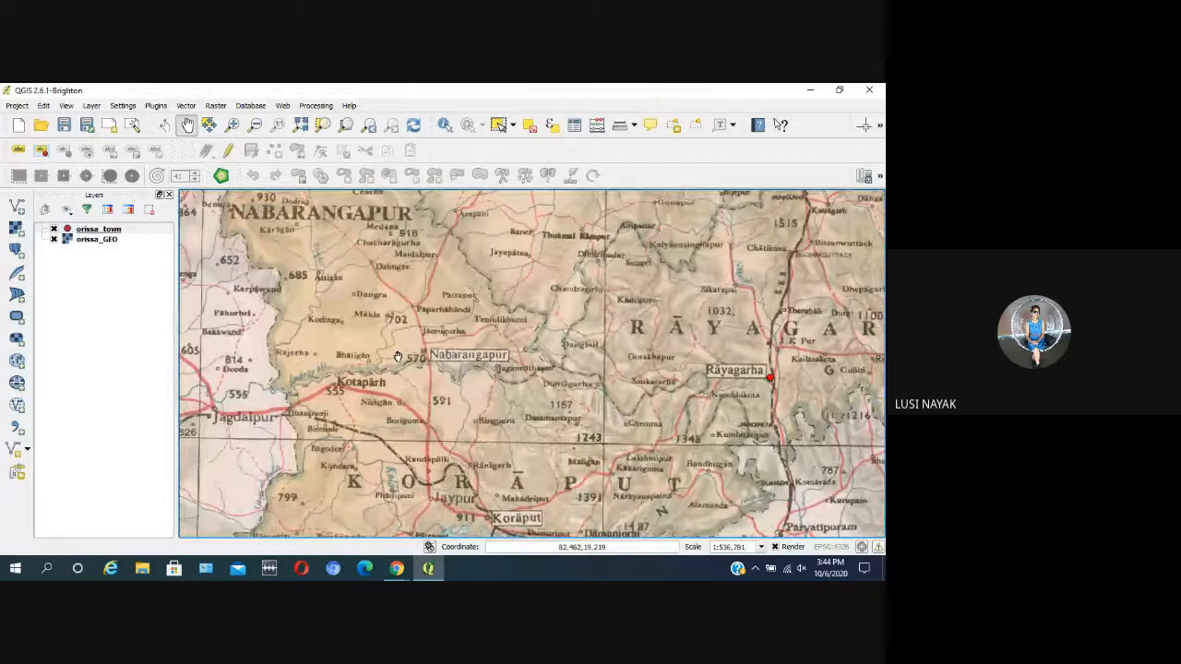
pyautogui.scroll(-1, 397, 357)
pyautogui.moveTo(576, 244); pyautogui.dragTo(490, 341)
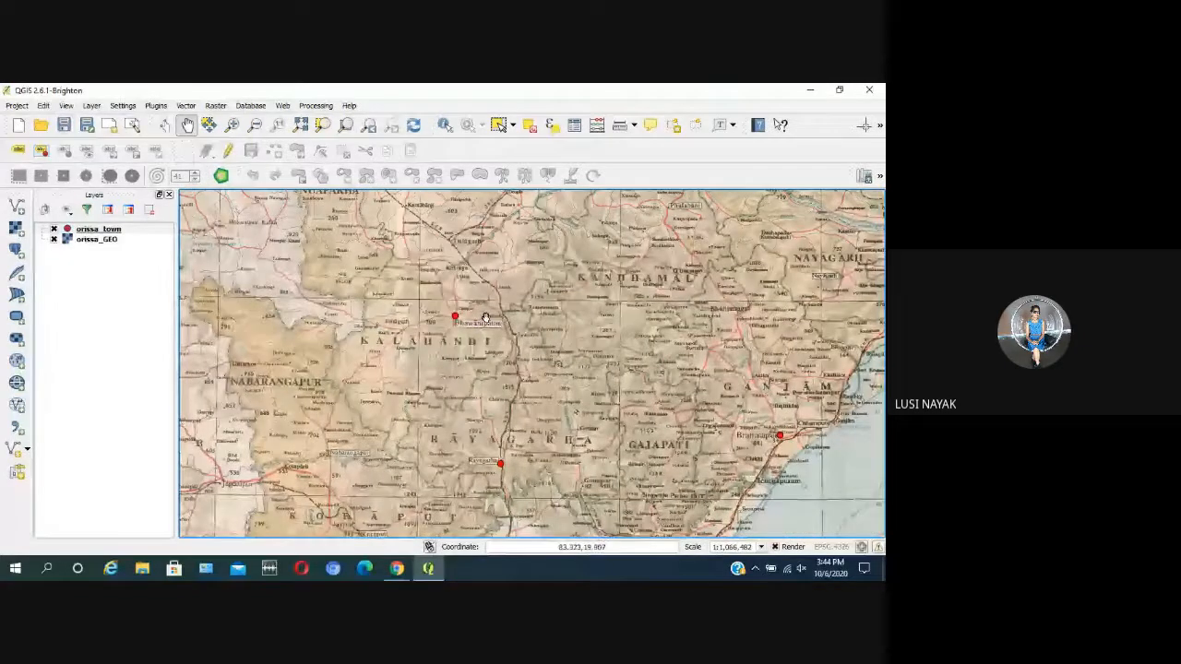
pyautogui.scroll(1, 487, 319)
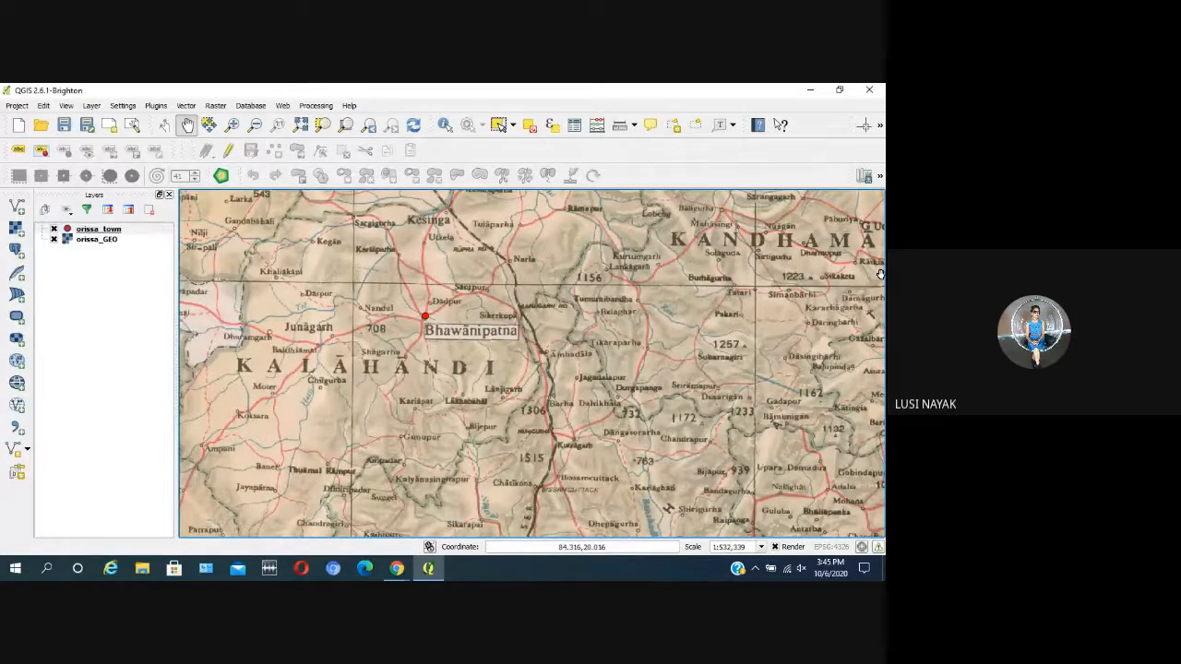
# Step: Switch to the Google Meet call in Chrome, mute the microphone and turn it back on
pyautogui.moveTo(397, 570)
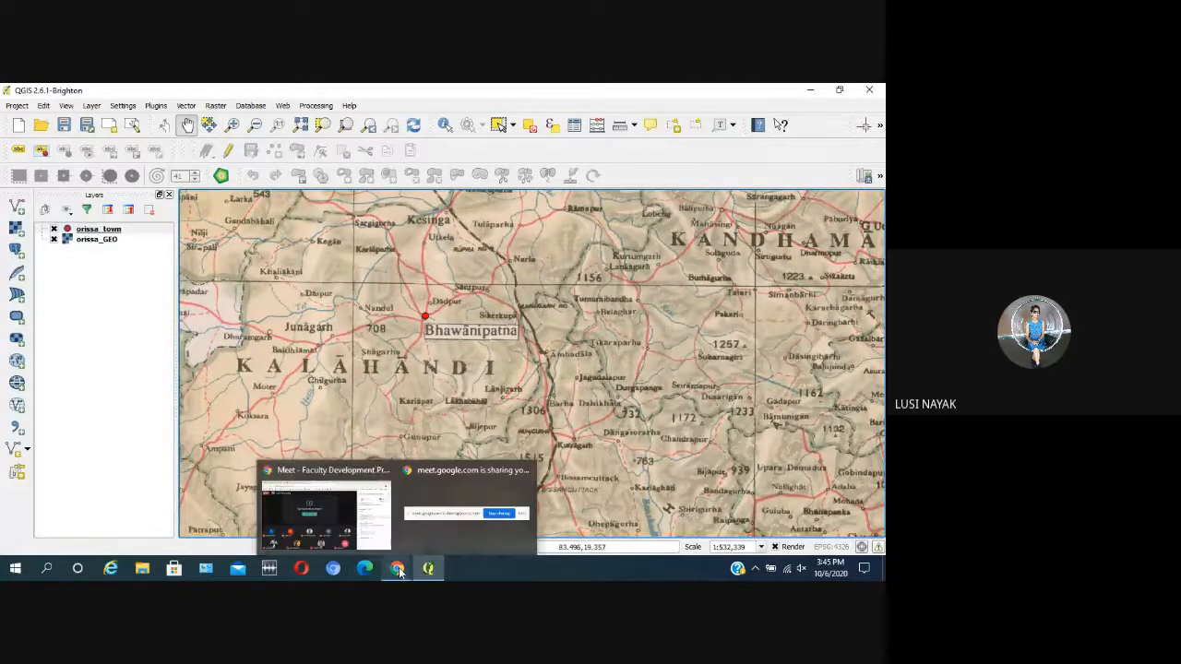
pyautogui.click(338, 516)
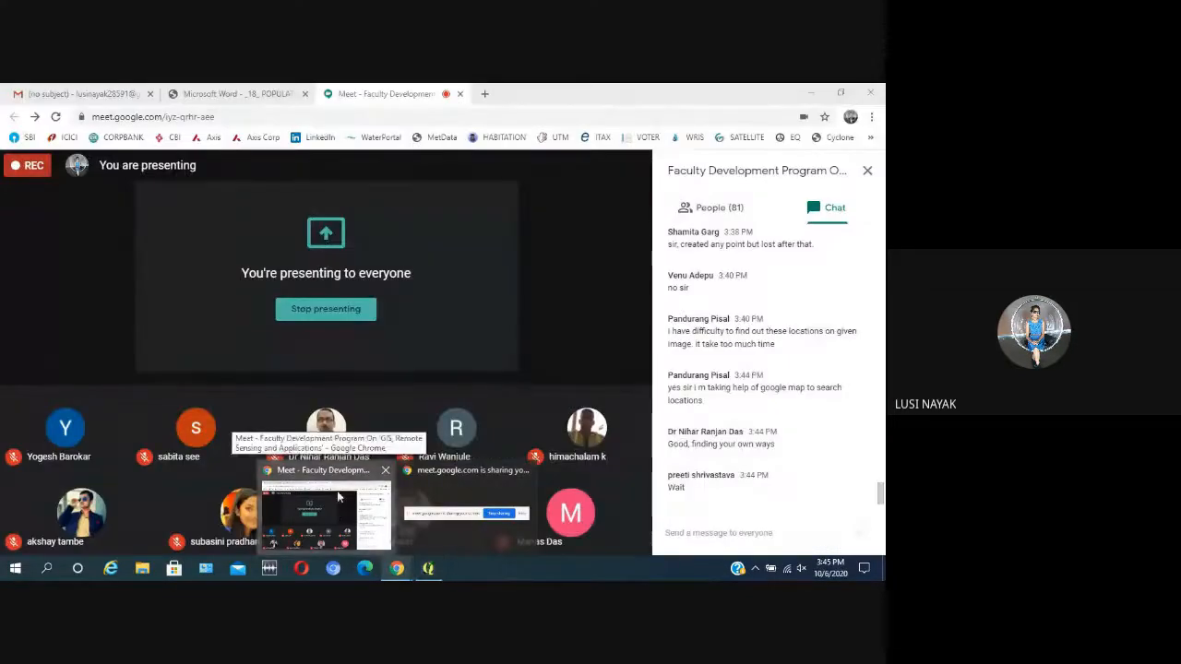
pyautogui.moveTo(323, 553)
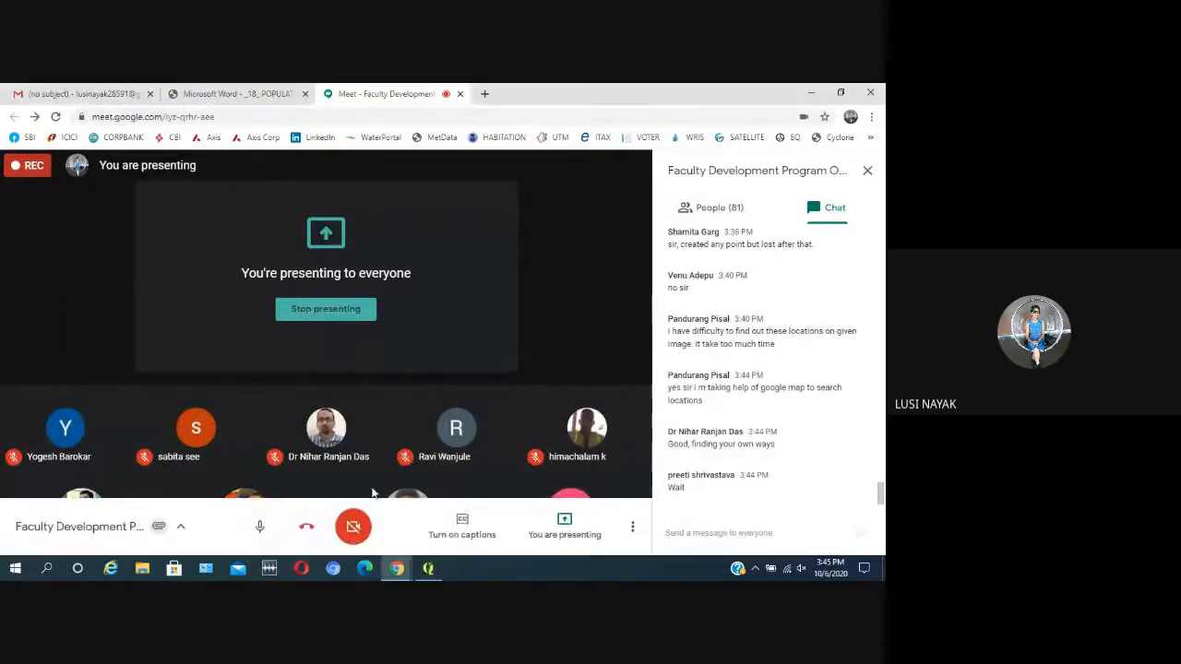
pyautogui.click(259, 528)
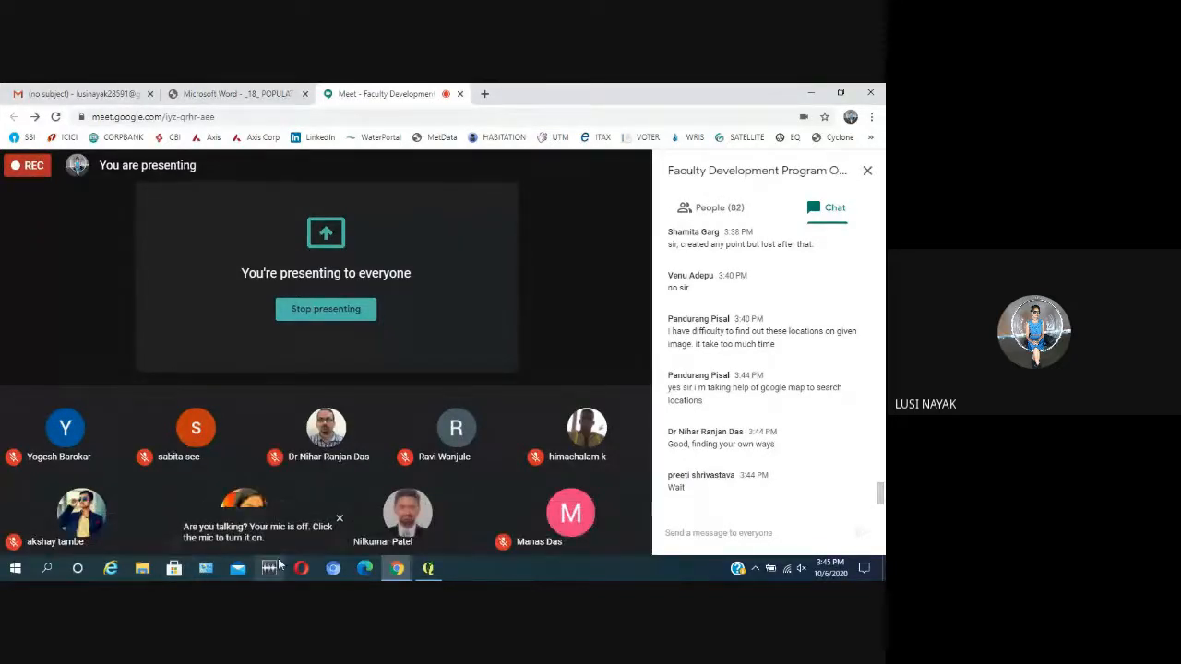
pyautogui.moveTo(293, 542)
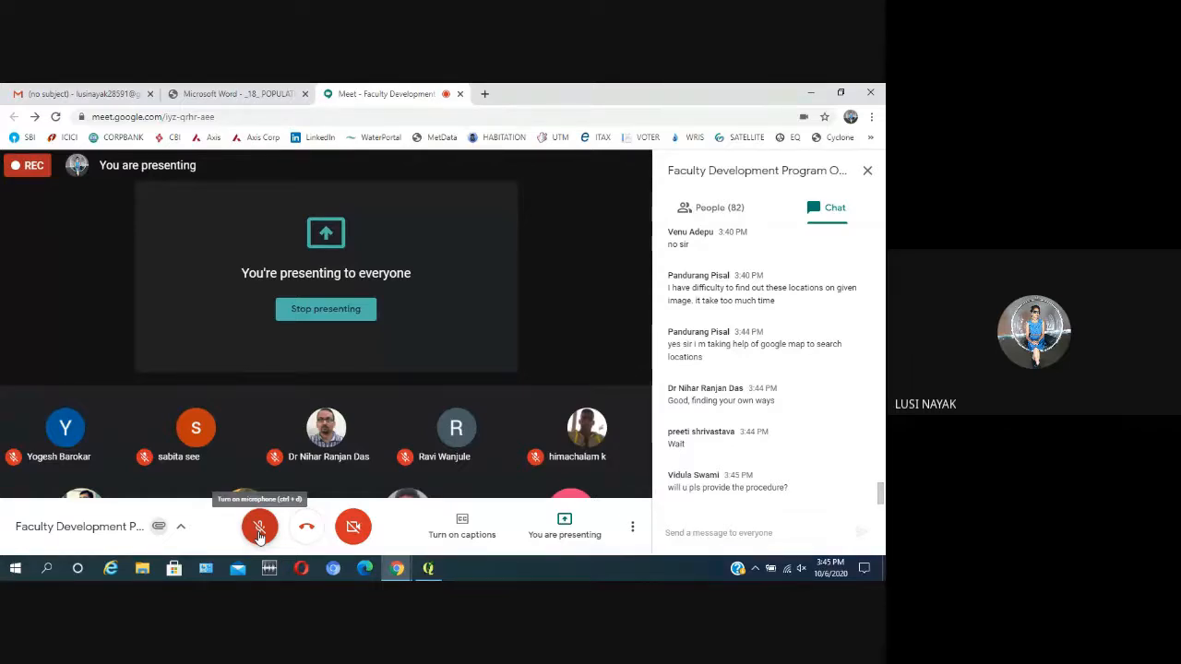
pyautogui.click(259, 528)
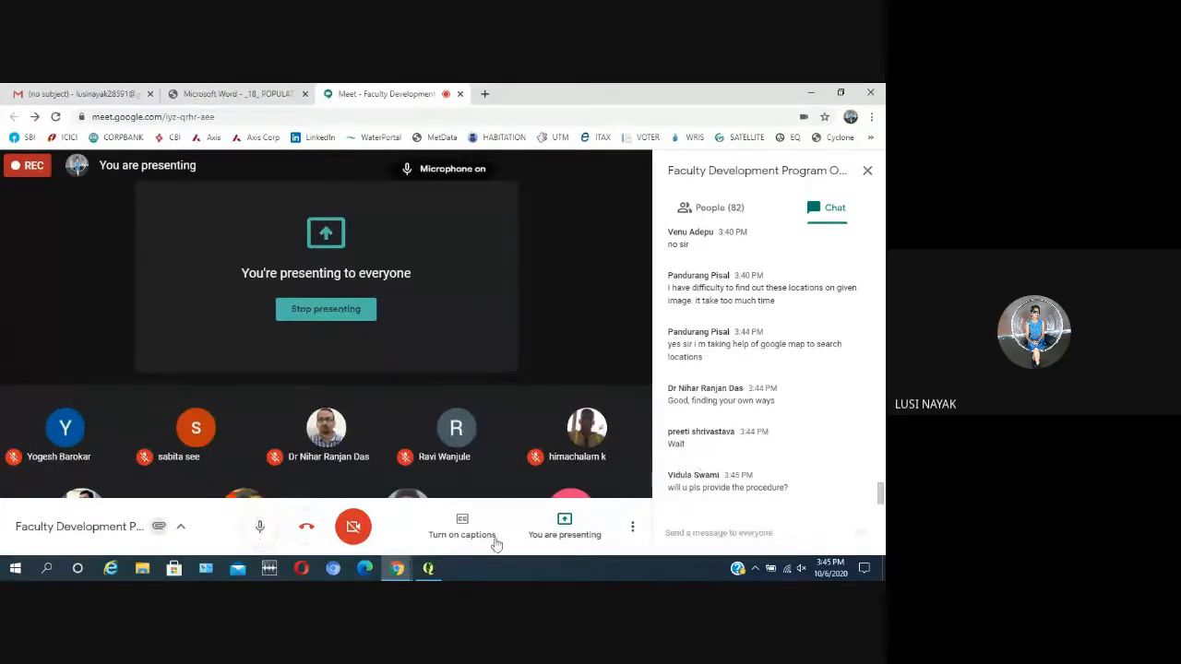
# Step: Switch back to QGIS, check the points around Balangir and bring the whole Orissa map into view
pyautogui.click(427, 568)
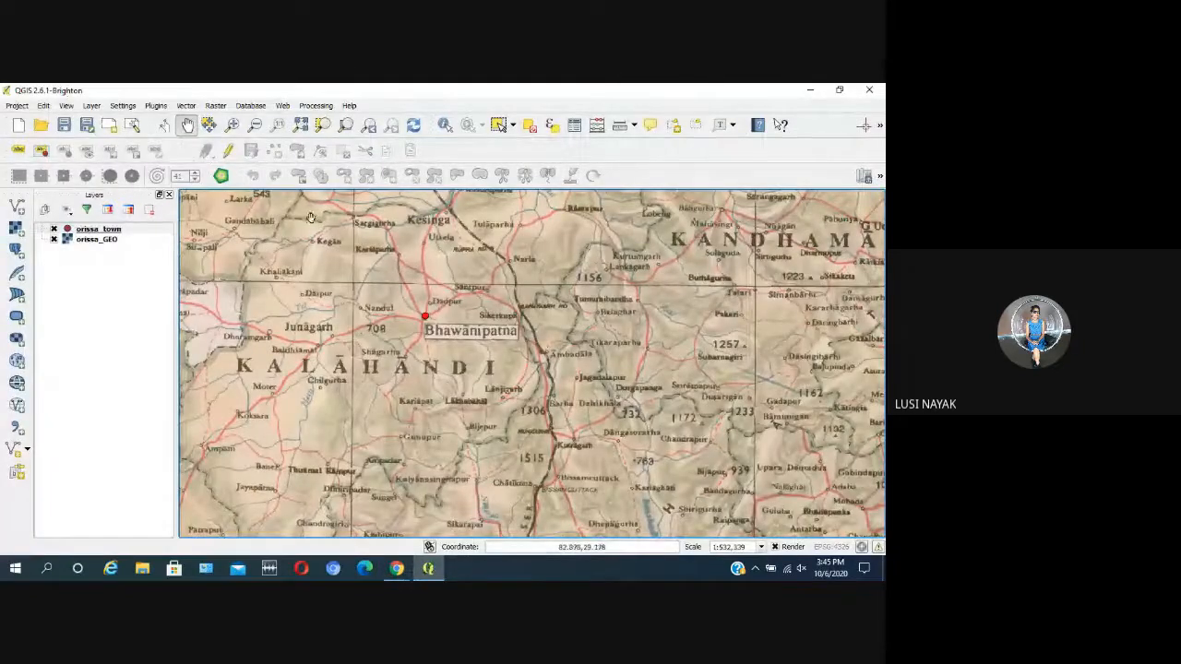
pyautogui.scroll(-1, 312, 277)
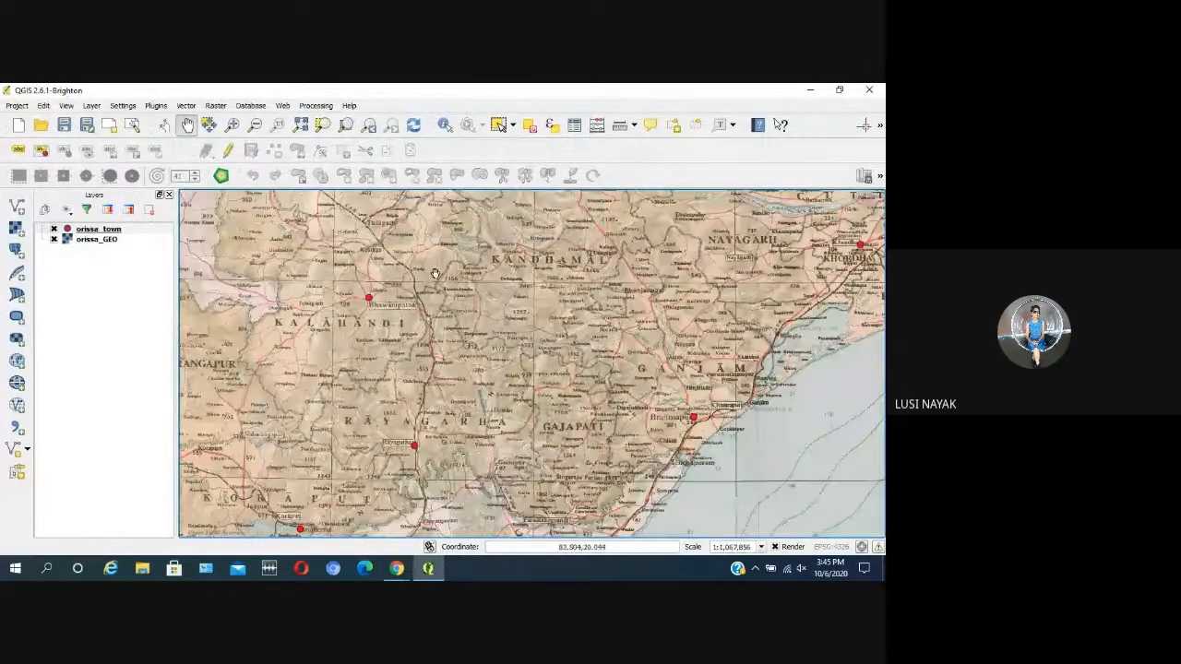
pyautogui.moveTo(467, 272); pyautogui.dragTo(438, 387)
pyautogui.moveTo(443, 258); pyautogui.dragTo(441, 280)
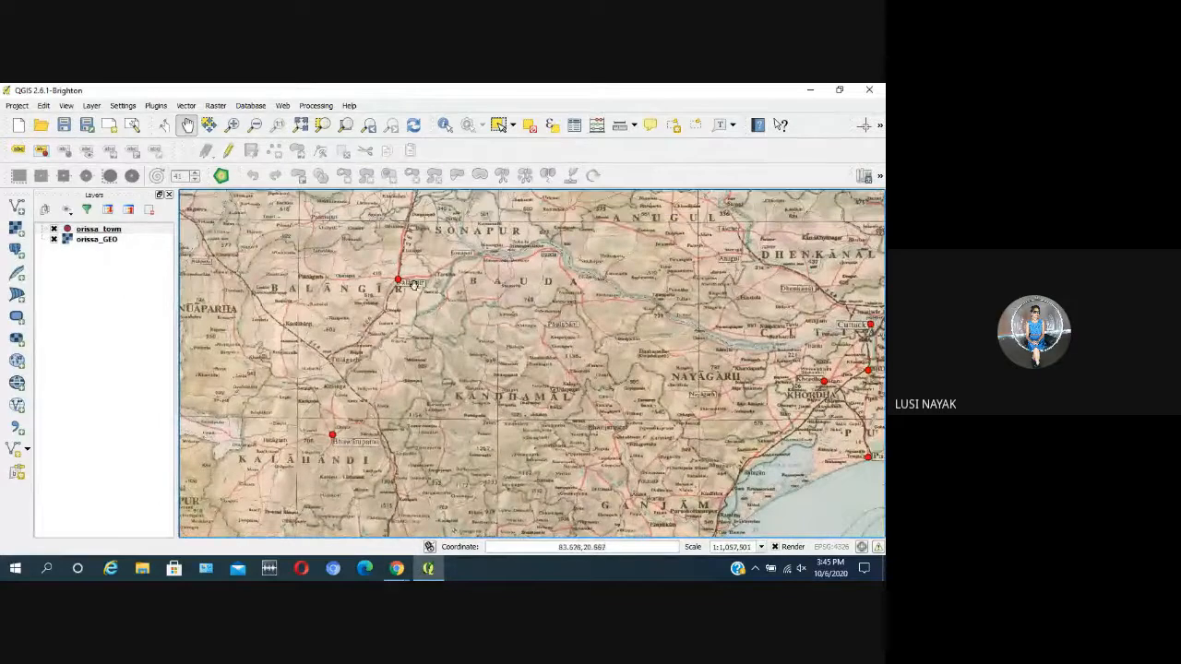
pyautogui.scroll(-2, 426, 318)
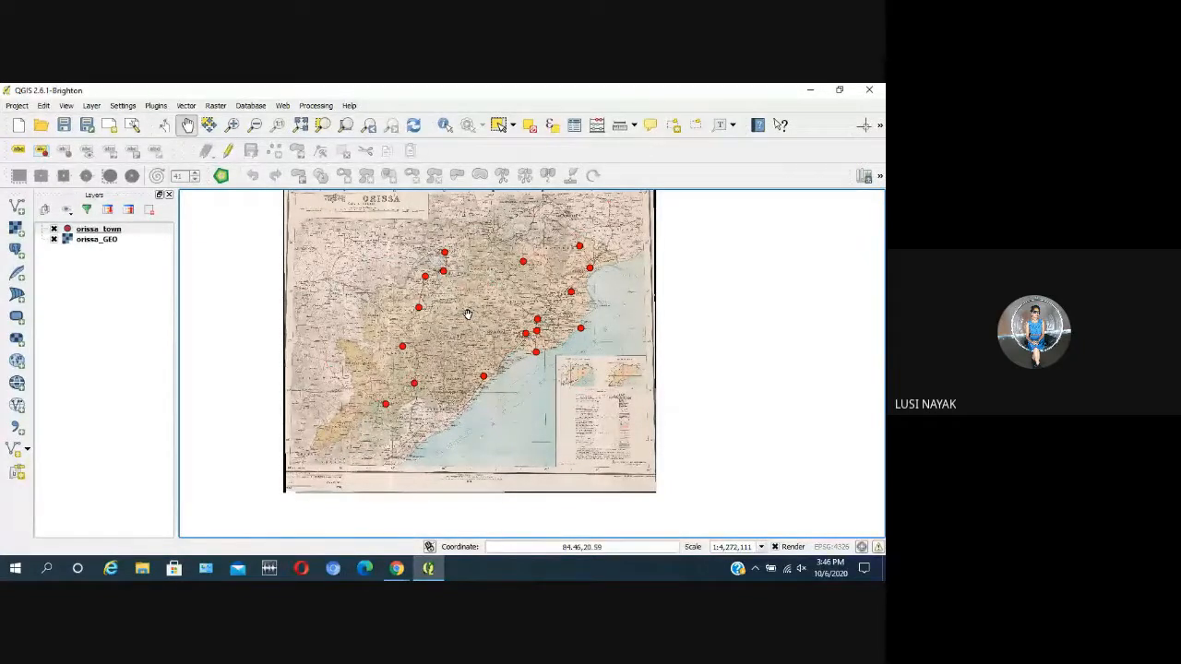
# Step: Turn on editing for the orissa_town layer and start adding point features
pyautogui.click(117, 235)
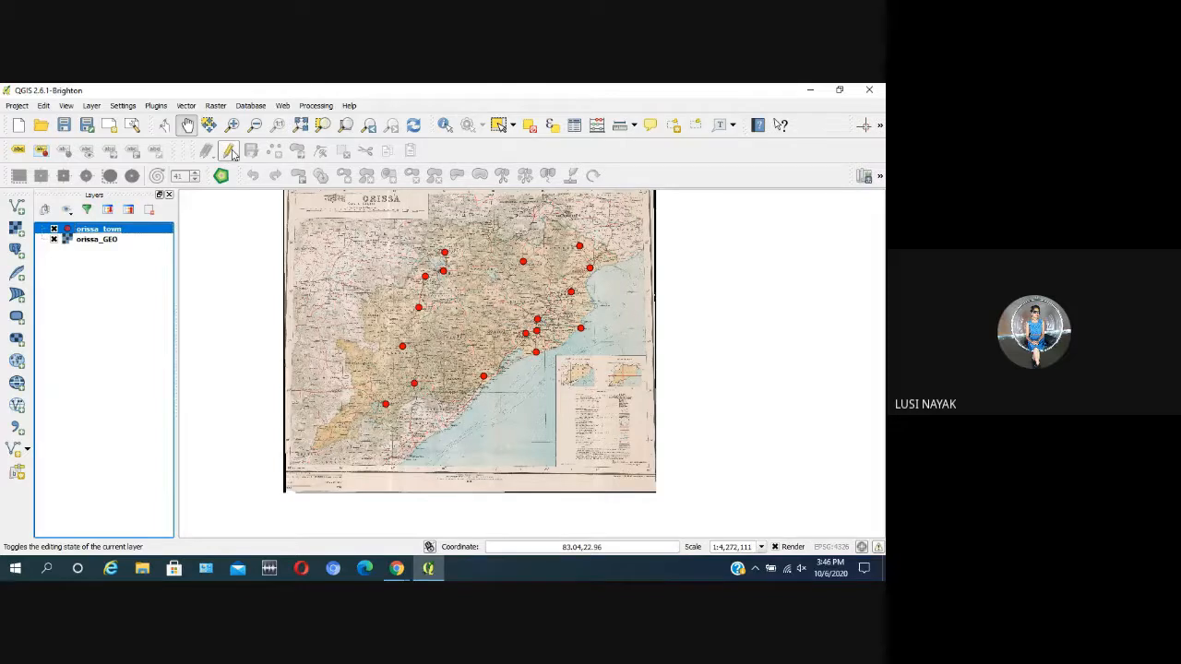
pyautogui.click(230, 151)
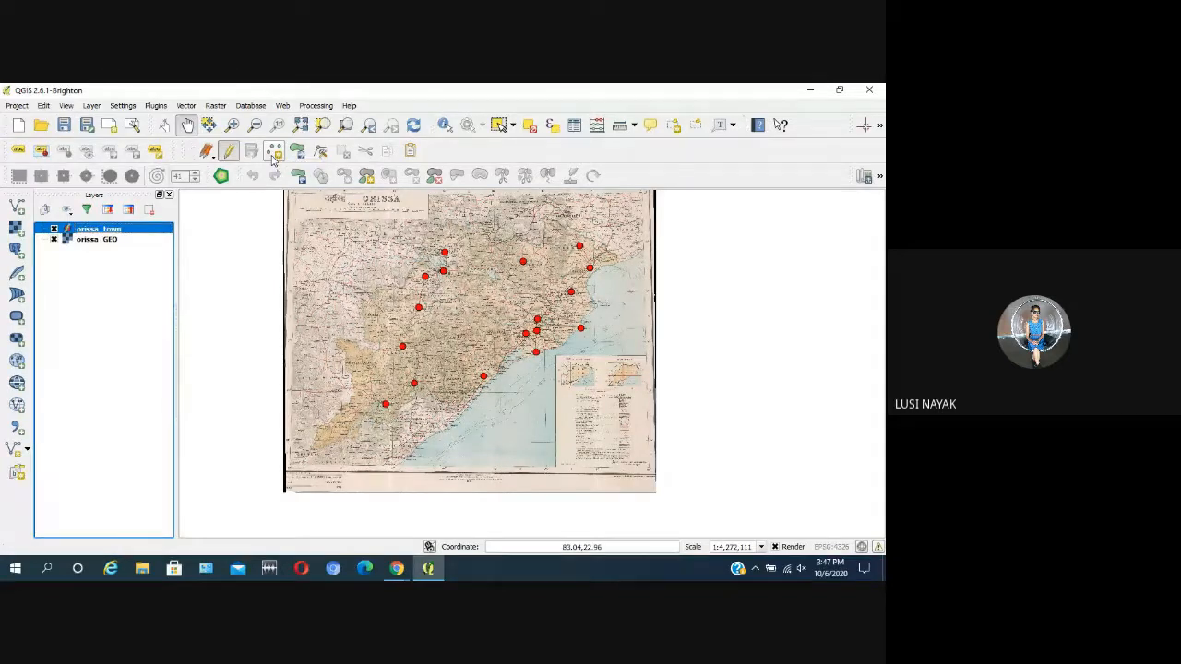
pyautogui.click(273, 158)
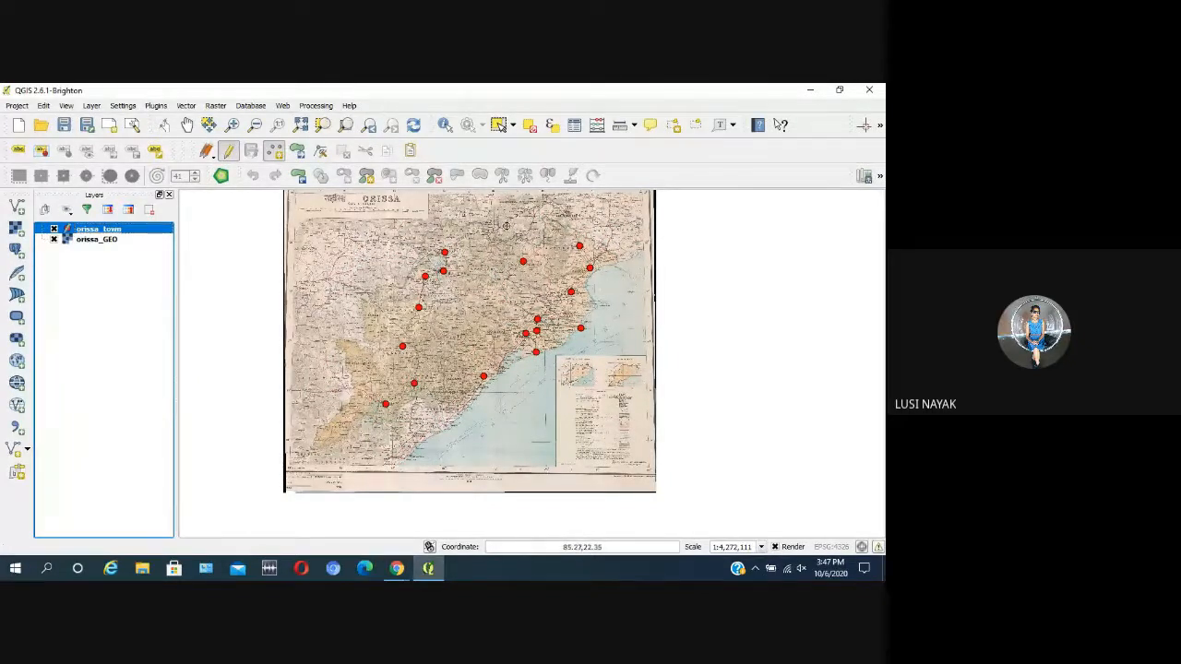
# Step: Examine northern Orissa around Jharsuguda, Sundargarh, Raulakela and Deogarh for towns that still lack a point
pyautogui.scroll(3, 470, 238)
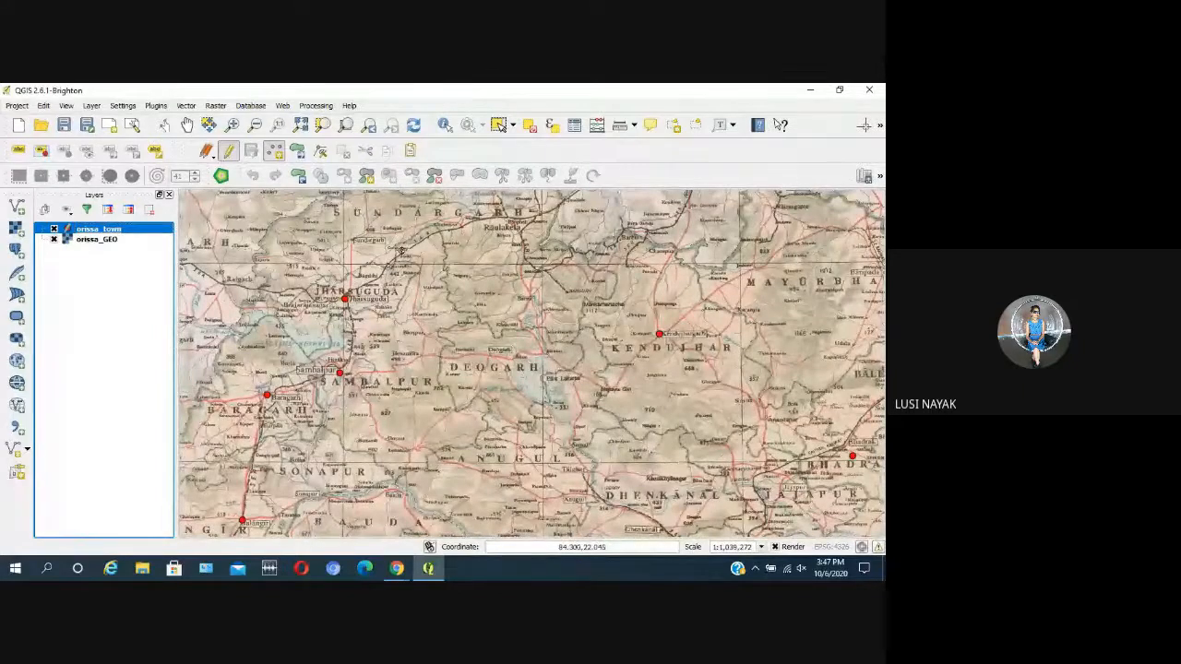
pyautogui.scroll(1, 388, 249)
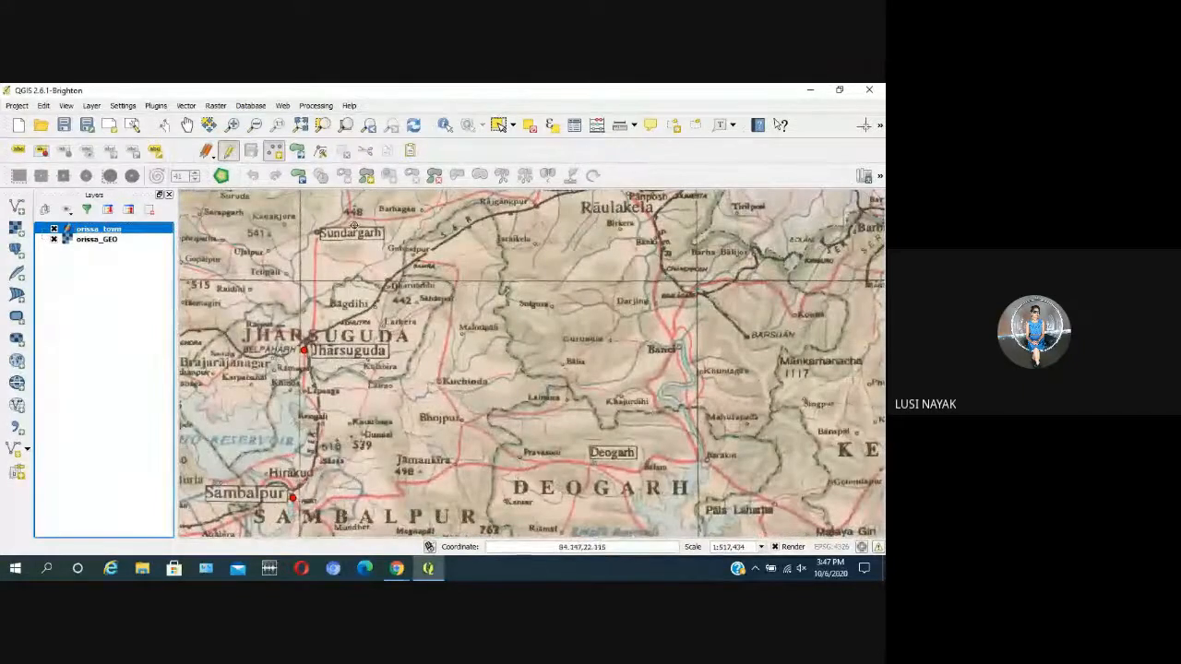
pyautogui.scroll(-1, 614, 254)
pyautogui.scroll(1, 658, 244)
pyautogui.scroll(-1, 657, 238)
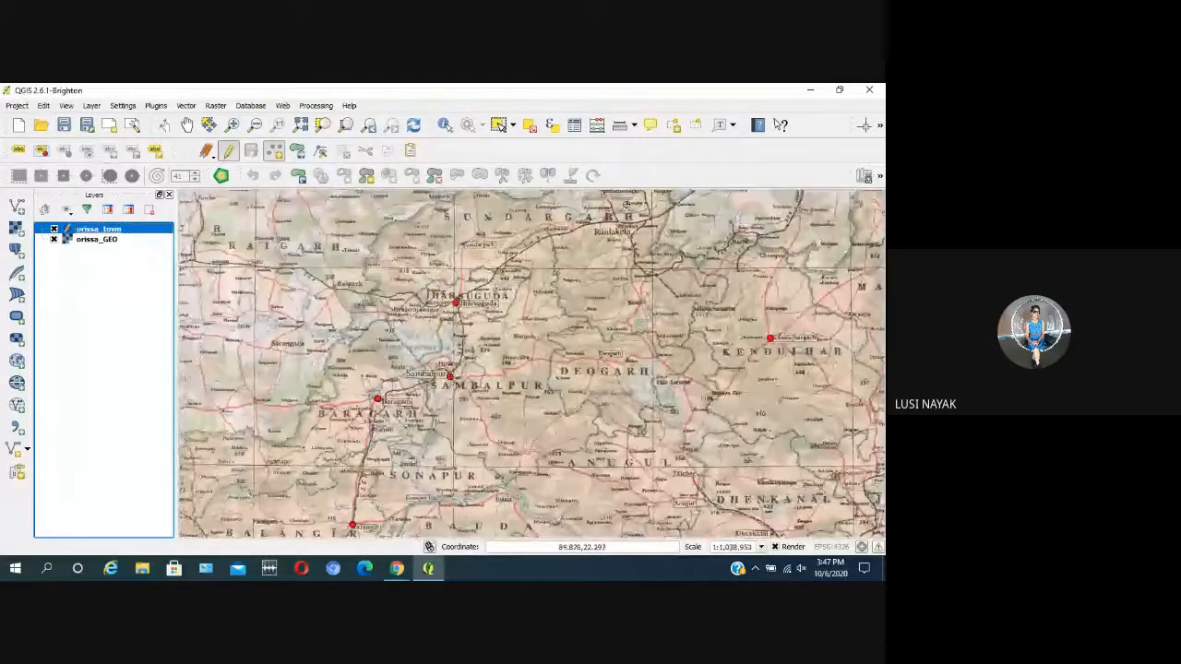
pyautogui.scroll(-1, 626, 209)
pyautogui.scroll(2, 623, 212)
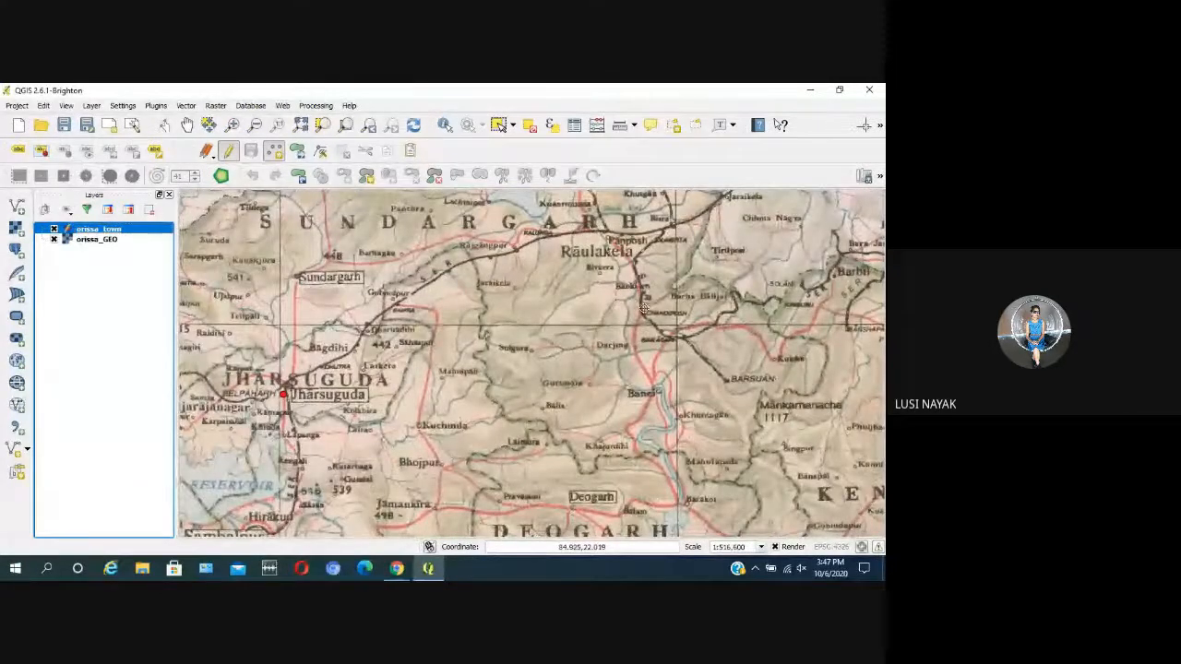
pyautogui.scroll(-1, 642, 308)
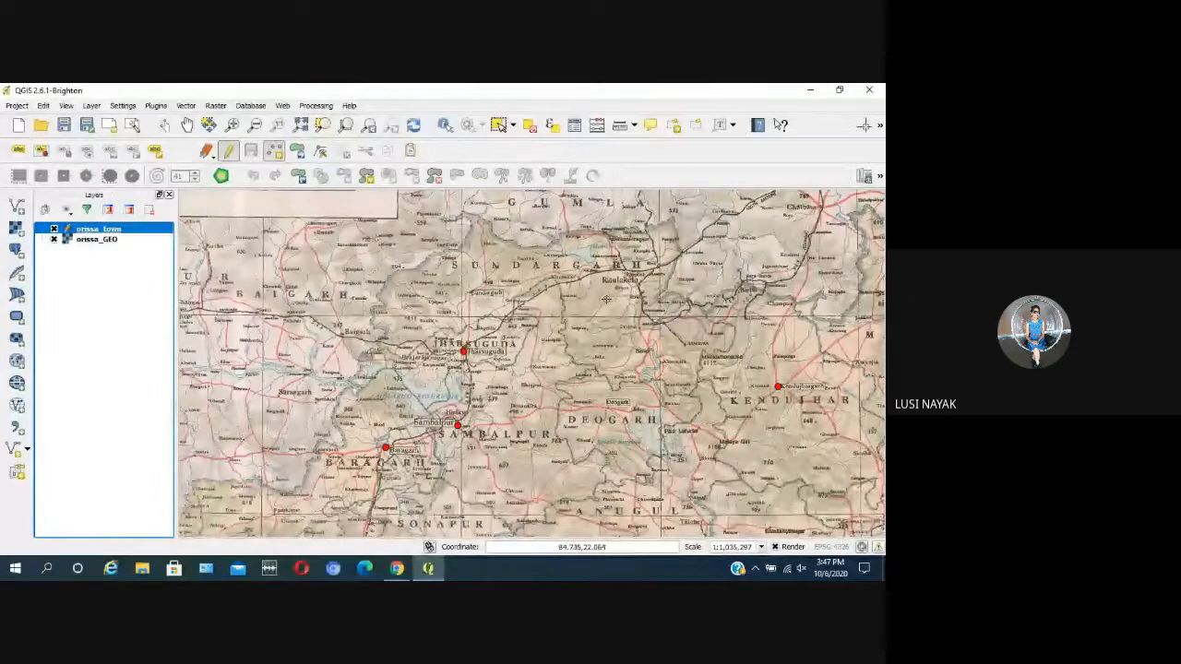
pyautogui.scroll(1, 612, 308)
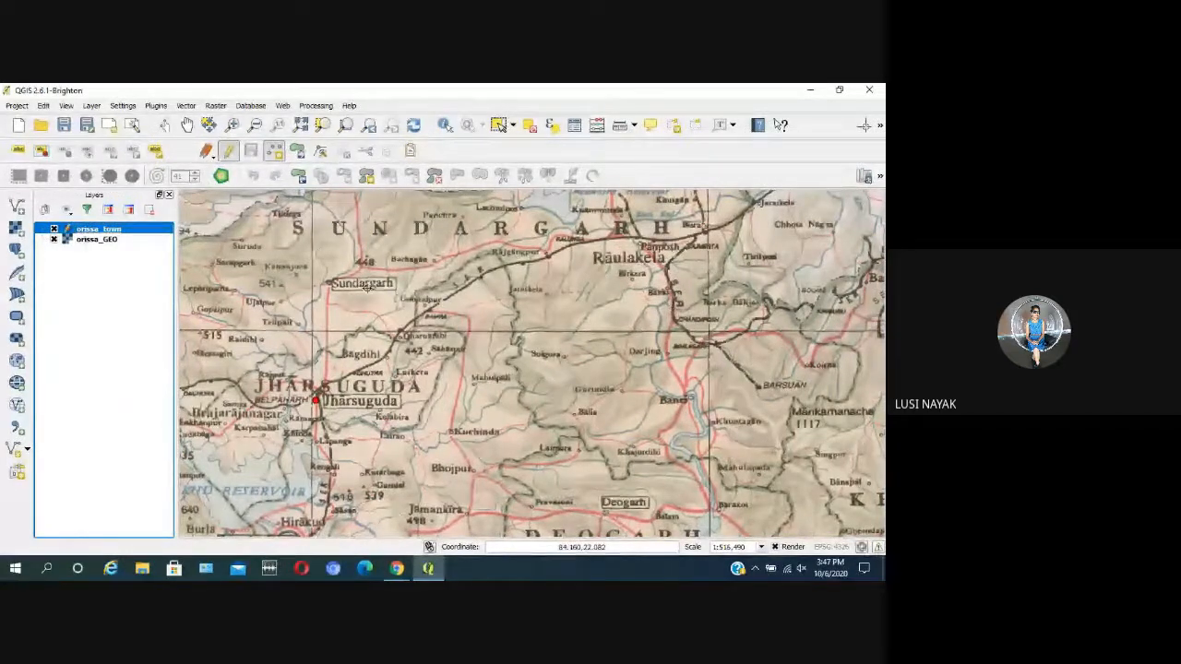
pyautogui.scroll(-1, 367, 287)
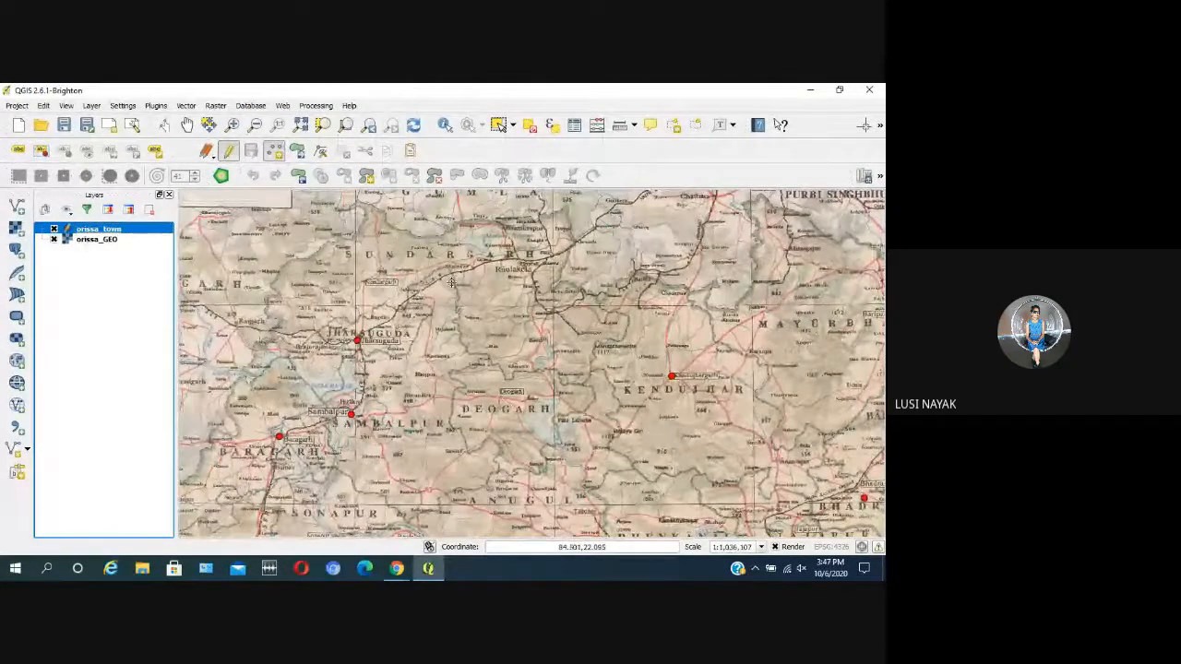
# Step: Add a town point to orissa_town at Anugul, on the road junction beside its boxed label
pyautogui.scroll(-1, 565, 515)
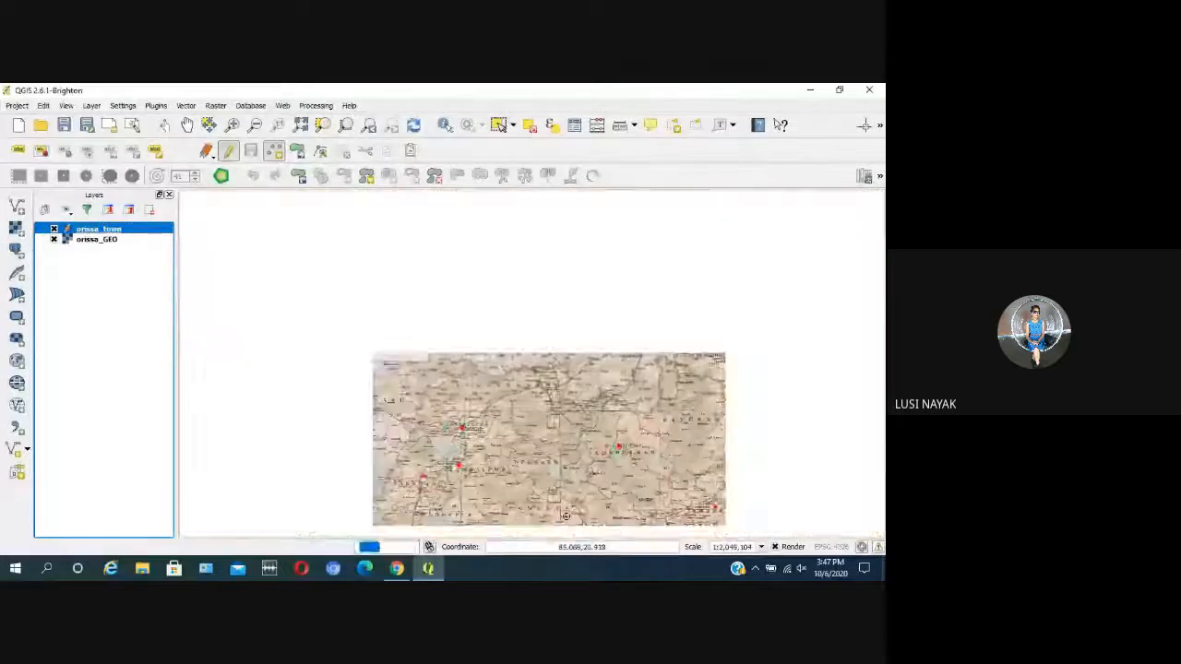
pyautogui.scroll(3, 564, 514)
pyautogui.scroll(-1, 548, 500)
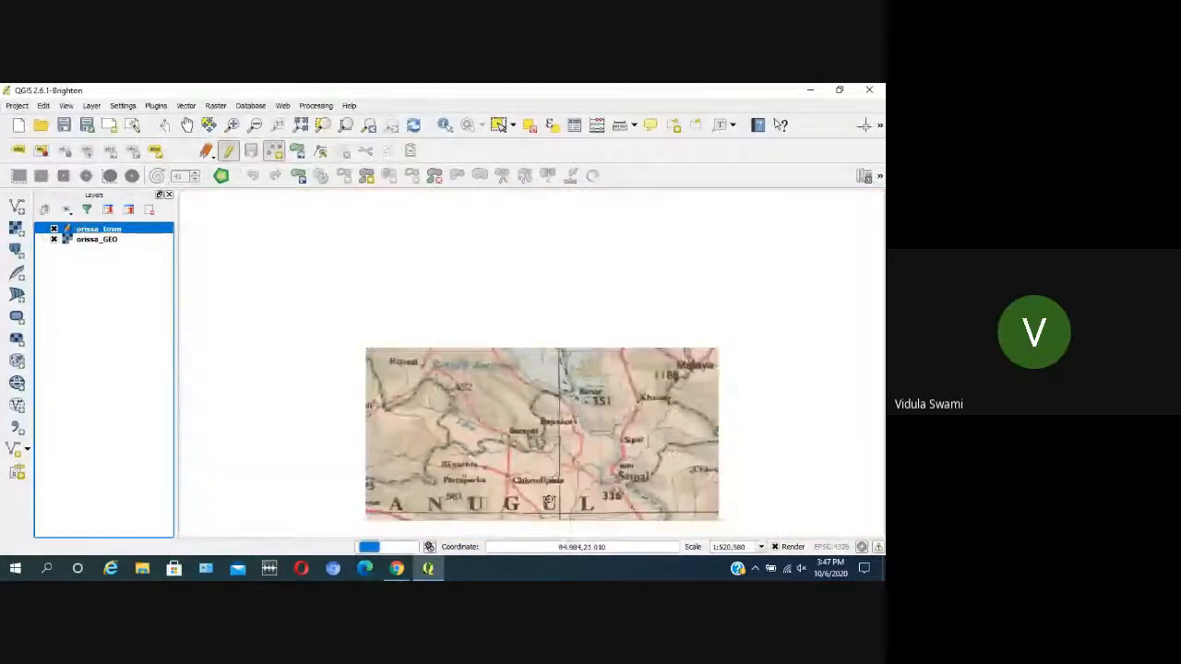
pyautogui.scroll(2, 539, 504)
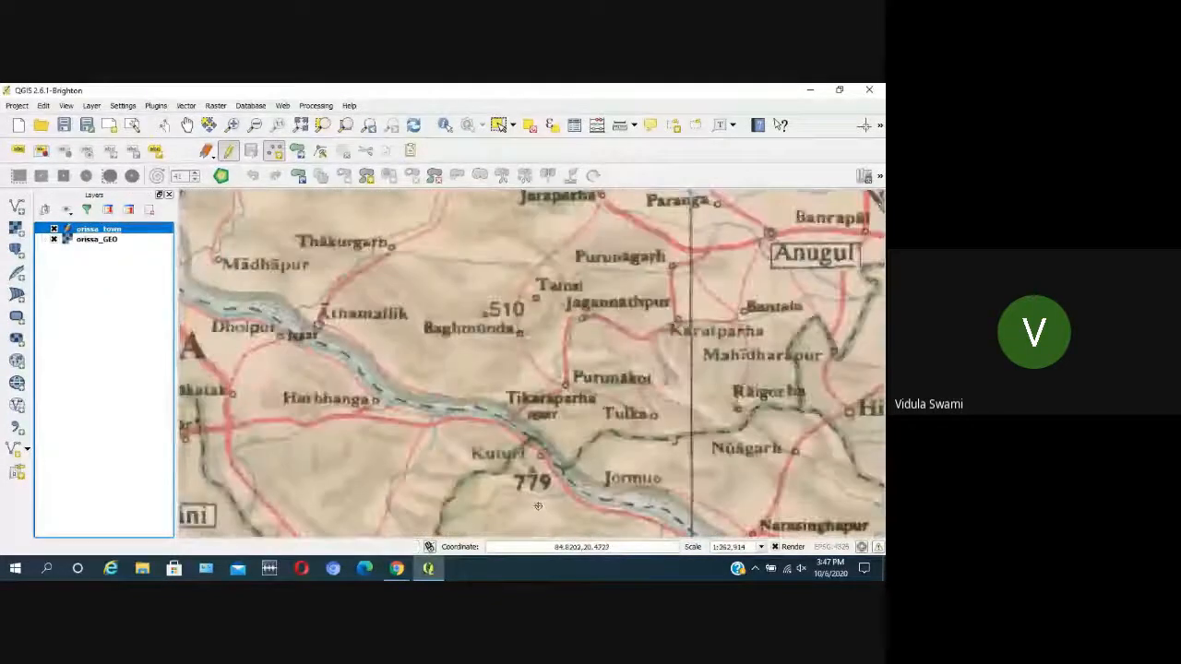
pyautogui.scroll(-2, 538, 505)
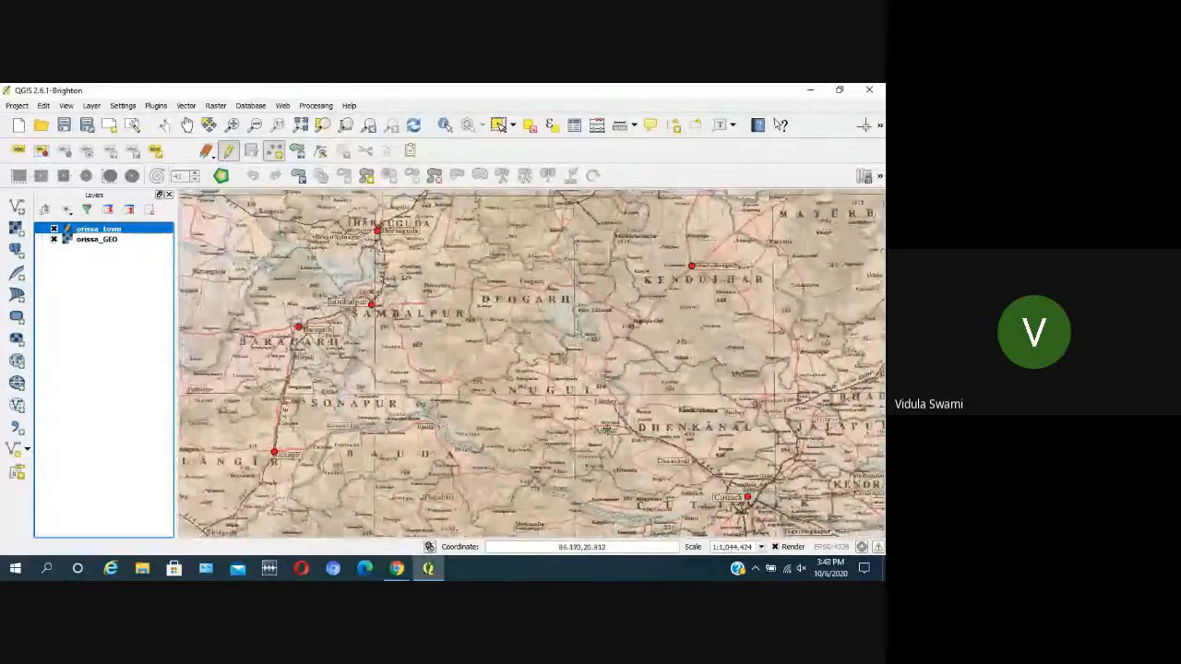
pyautogui.scroll(2, 605, 430)
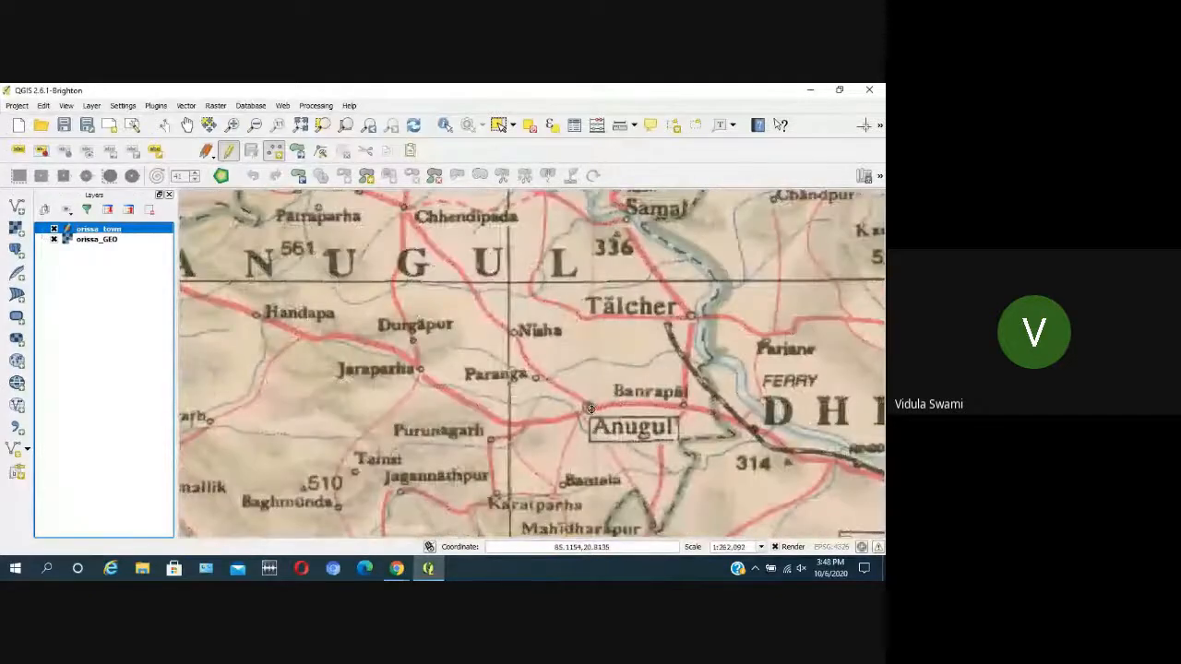
pyautogui.click(590, 409)
pyautogui.click(634, 362)
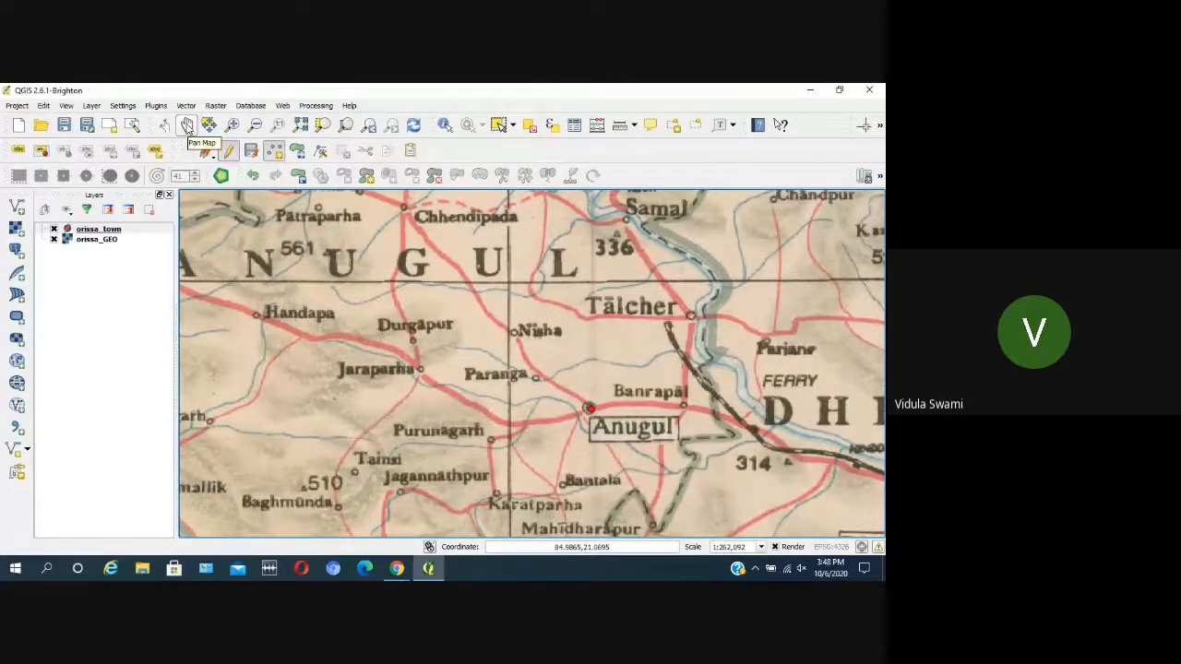
# Step: Check the digitized points in northeastern Orissa from Kendujhargarh and Baripada to Baleshwar and Bhadrak
pyautogui.click(187, 125)
pyautogui.moveTo(714, 344); pyautogui.dragTo(581, 442)
pyautogui.scroll(-2, 604, 371)
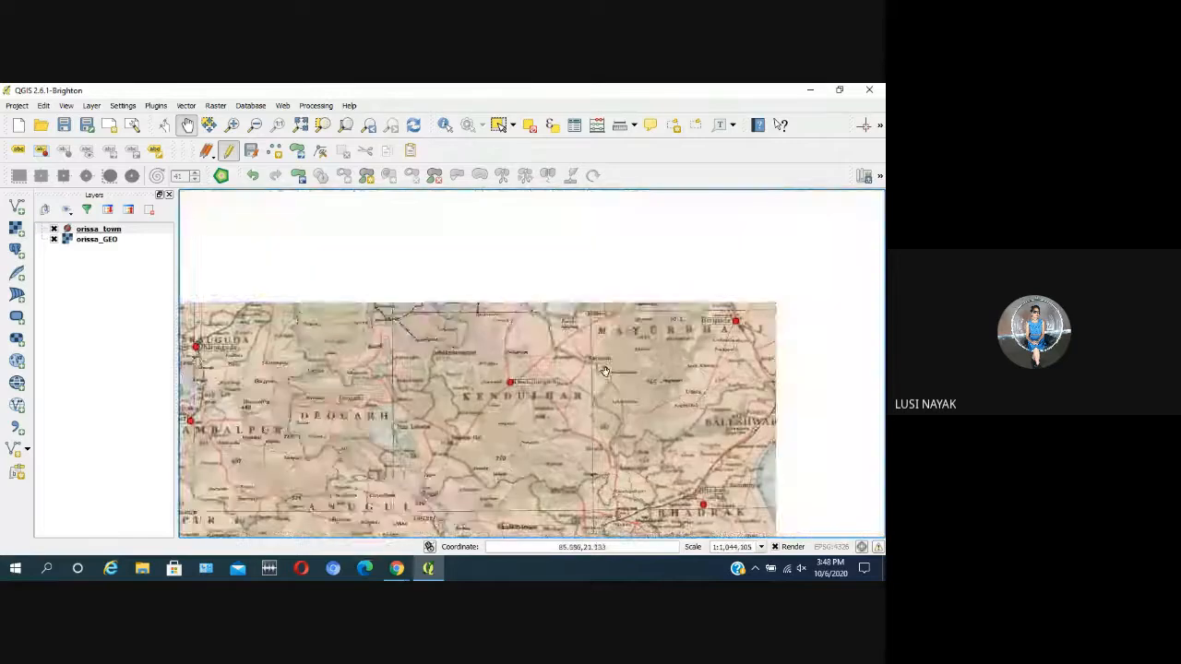
pyautogui.moveTo(604, 371); pyautogui.dragTo(503, 374)
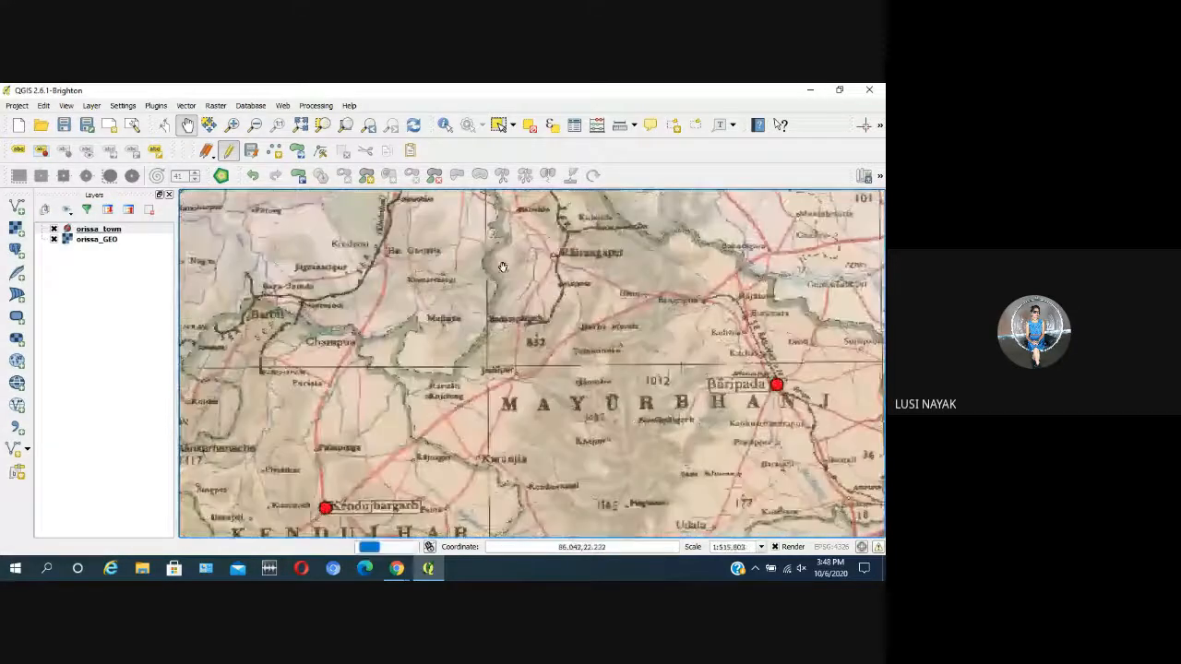
pyautogui.scroll(1, 582, 447)
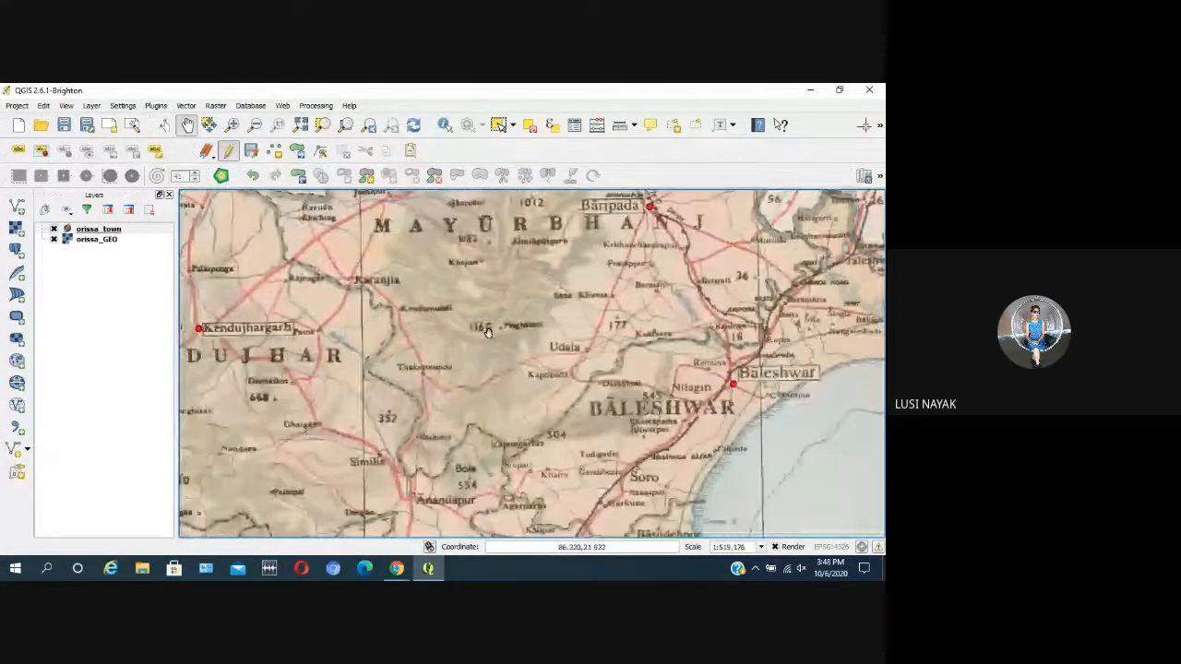
pyautogui.moveTo(628, 437); pyautogui.dragTo(565, 334)
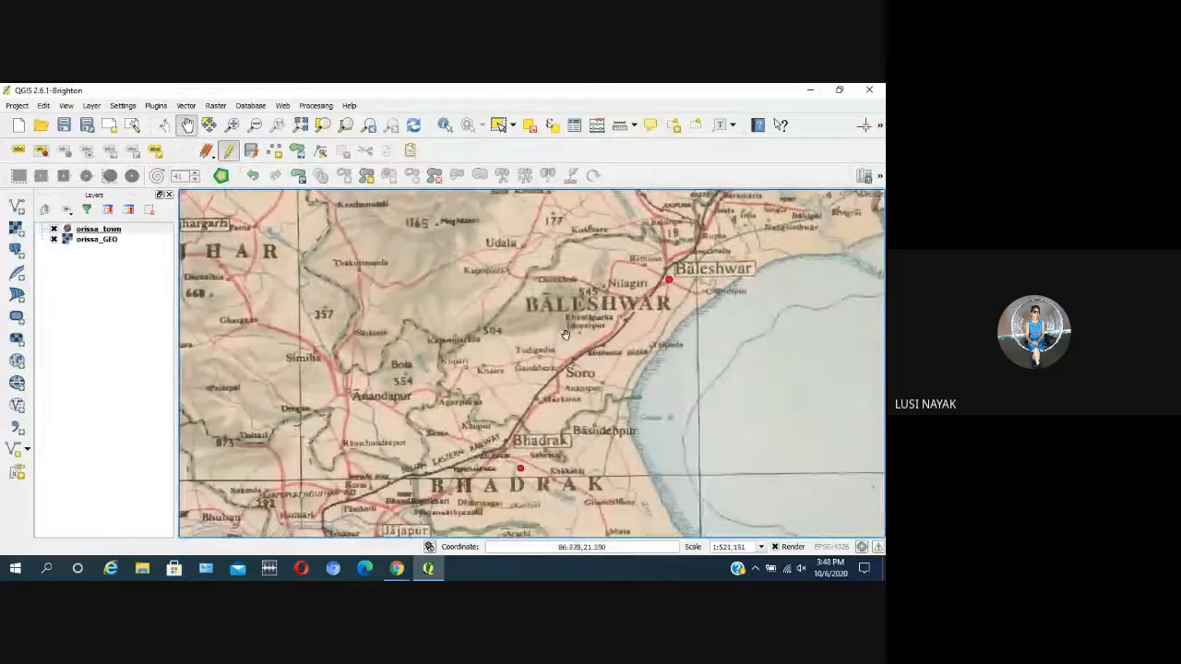
pyautogui.moveTo(671, 270); pyautogui.dragTo(596, 342)
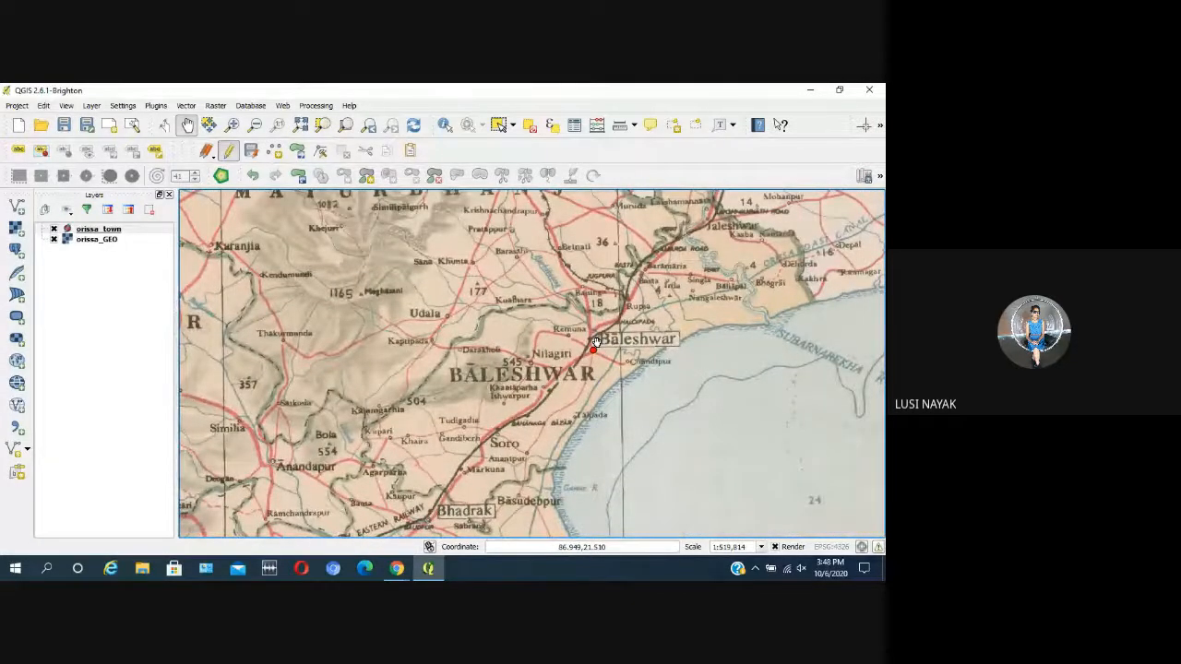
pyautogui.moveTo(525, 409); pyautogui.dragTo(656, 242)
pyautogui.moveTo(539, 390); pyautogui.dragTo(584, 359)
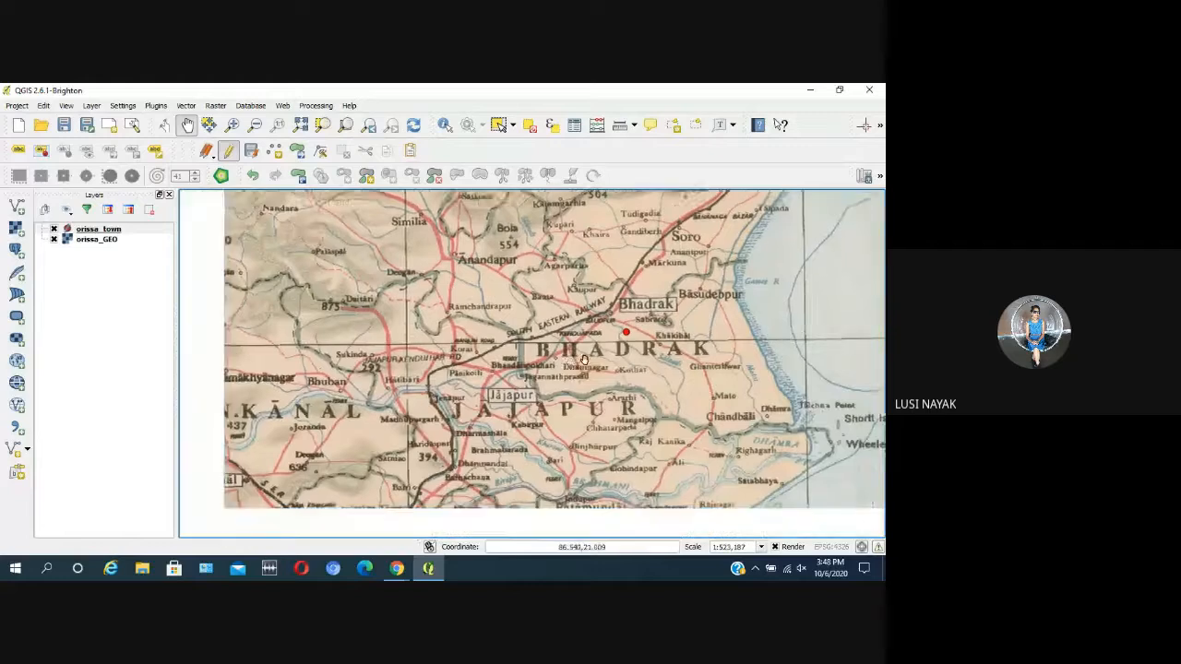
pyautogui.scroll(-1, 584, 359)
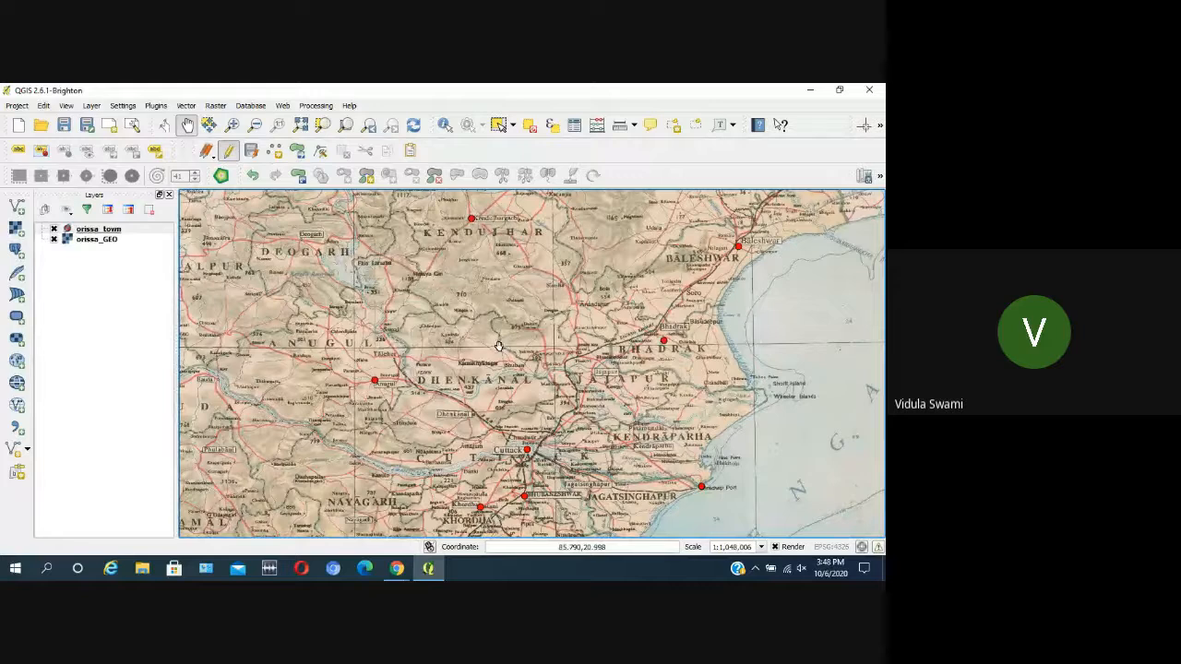
# Step: Examine central Orissa around Anugul, Dhenkanal and Cuttack for placed and missing town points
pyautogui.moveTo(291, 364); pyautogui.dragTo(354, 354)
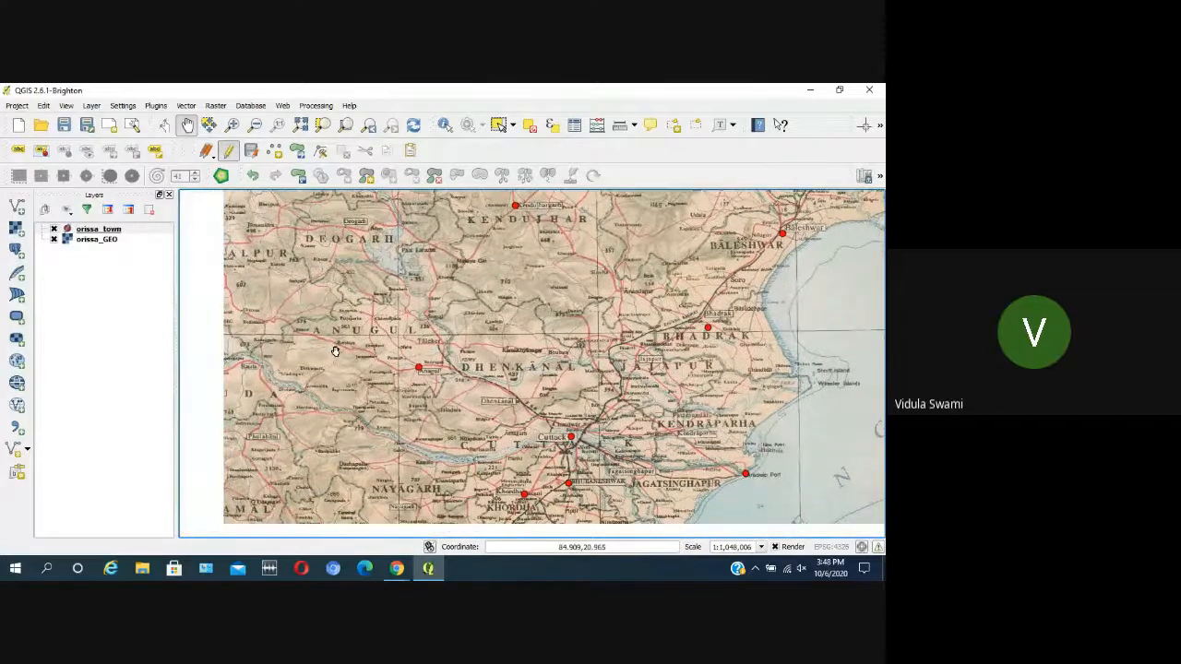
pyautogui.scroll(1, 343, 392)
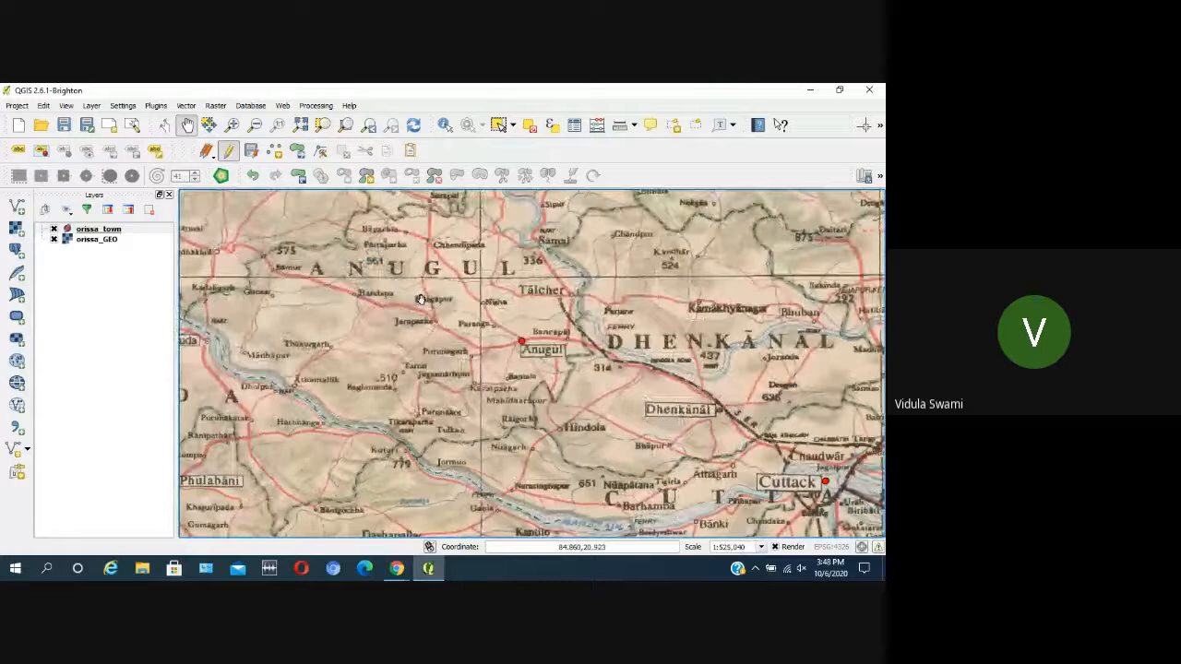
pyautogui.scroll(-1, 420, 300)
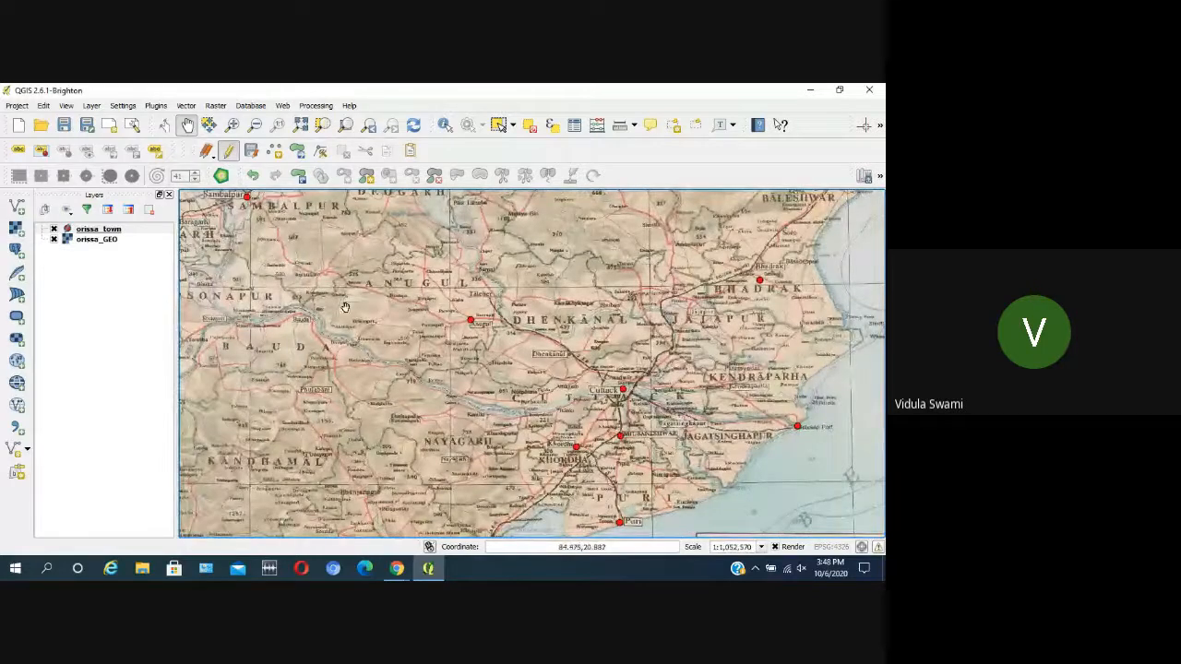
pyautogui.moveTo(417, 284); pyautogui.dragTo(440, 334)
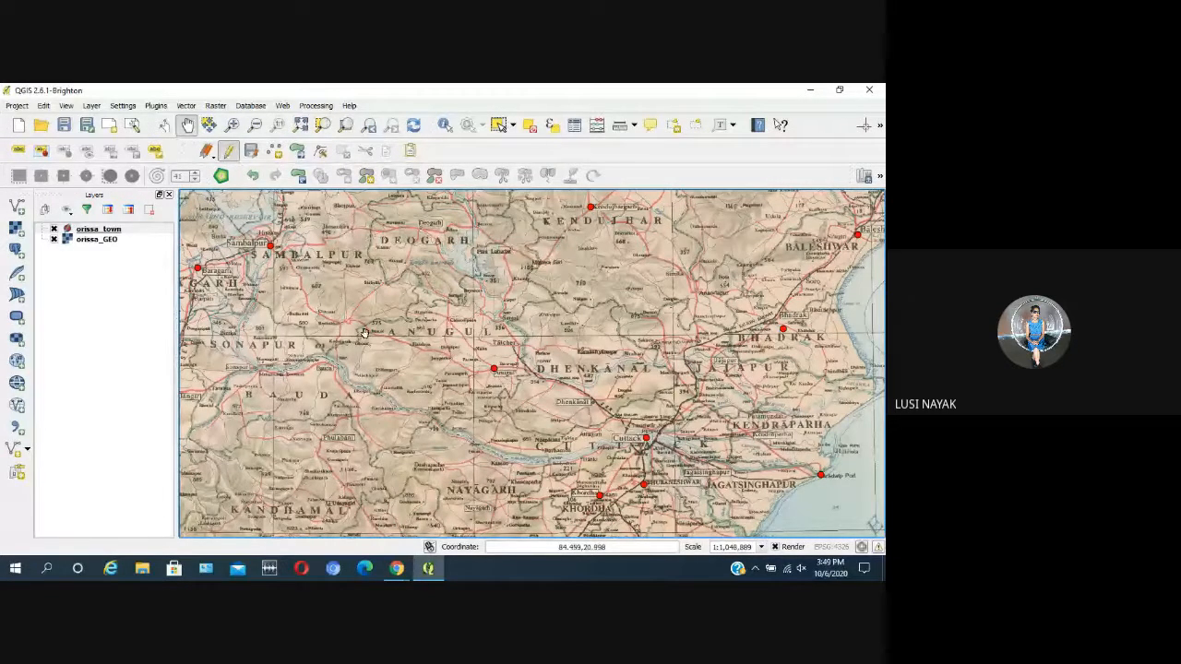
# Step: Zoom the map view to the full extent of the orissa_GEO layer
pyautogui.scroll(-1, 426, 323)
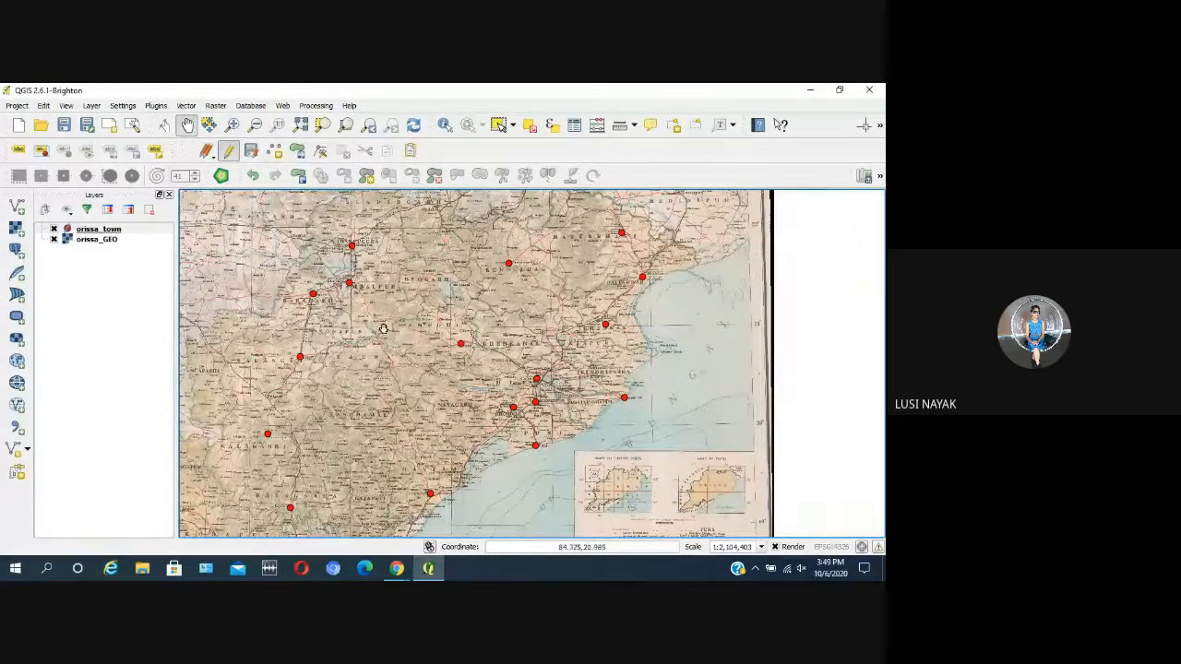
pyautogui.click(107, 242)
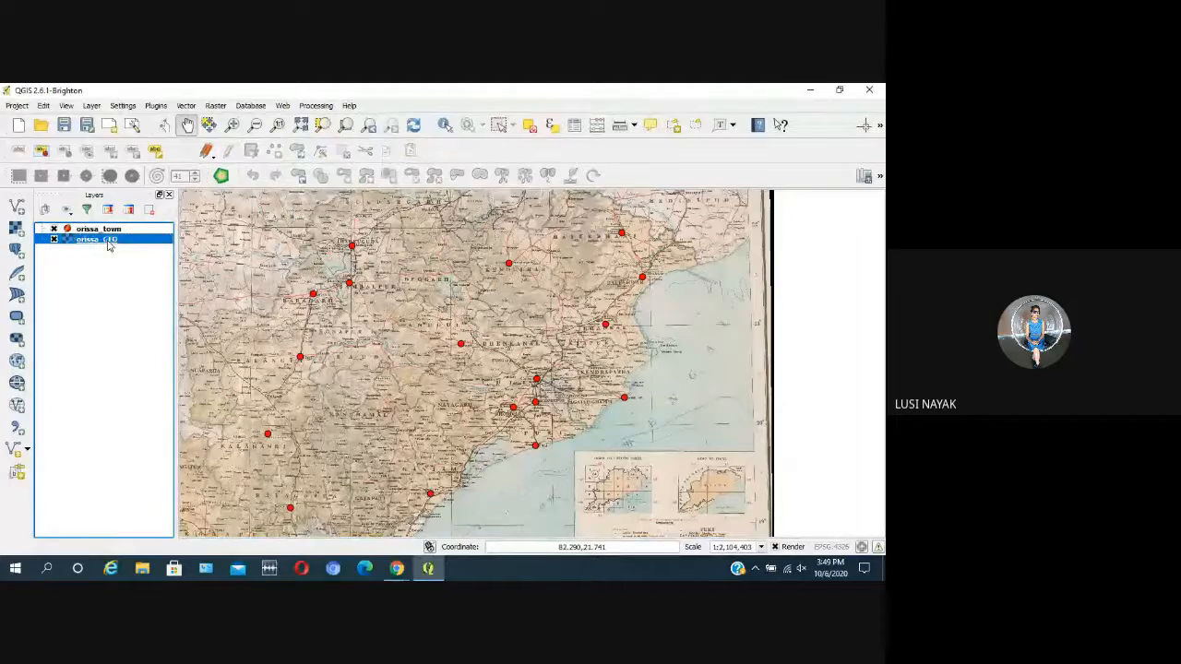
pyautogui.rightClick(108, 243)
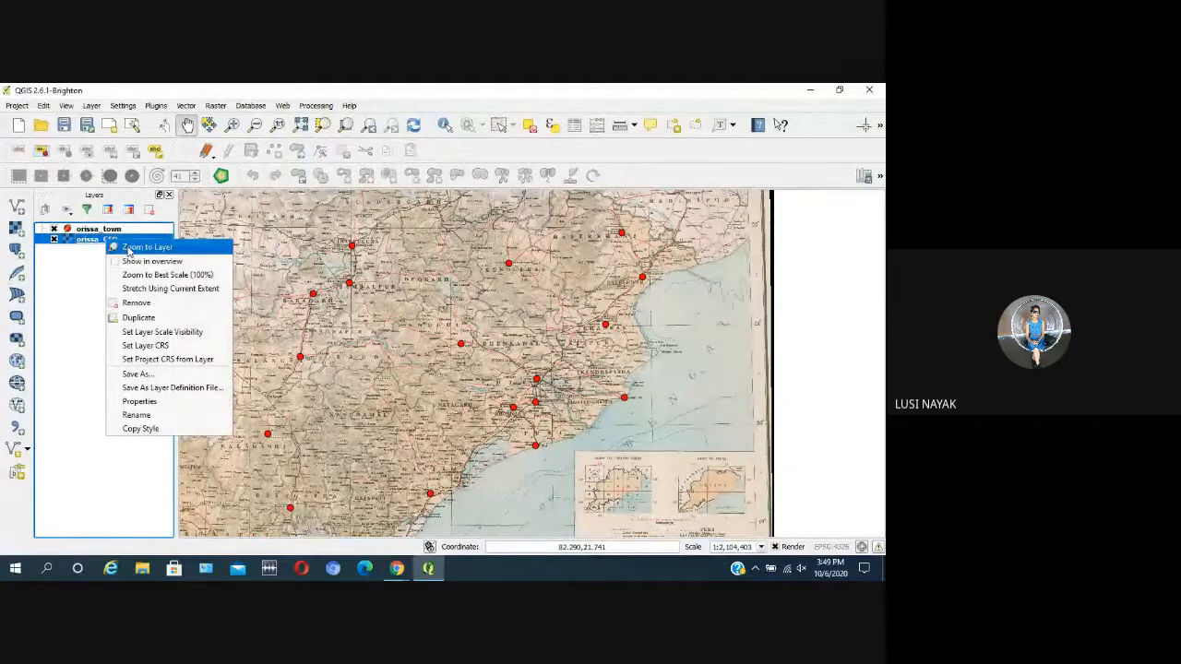
pyautogui.click(146, 247)
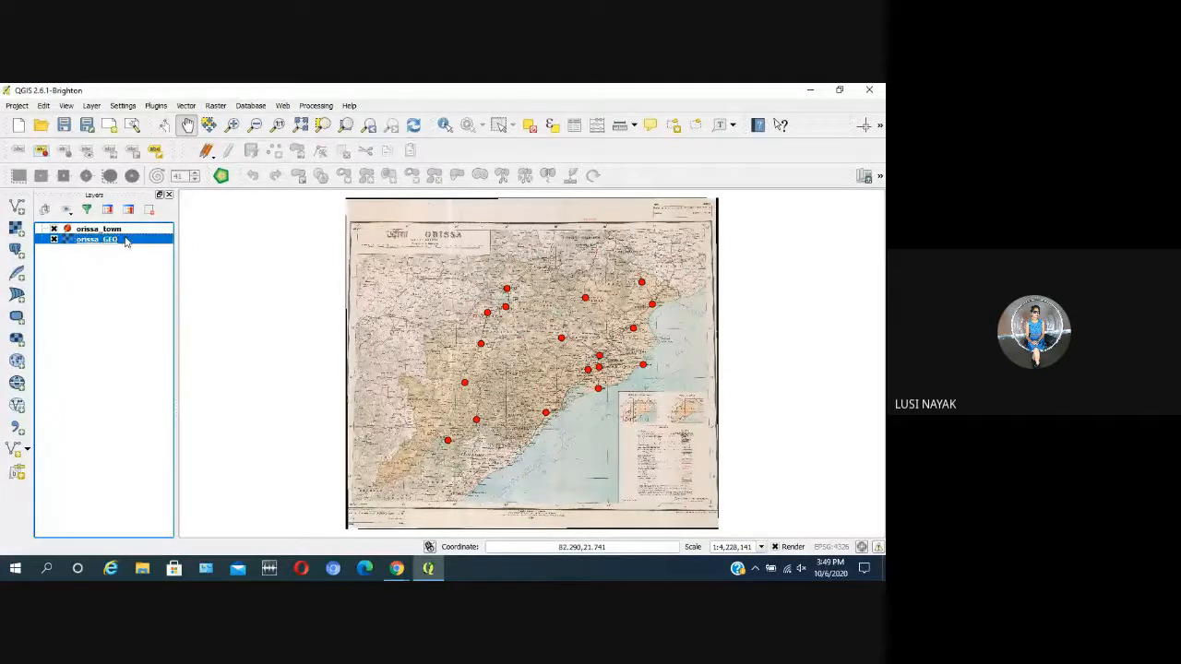
# Step: Stop editing the orissa_town layer and save its changes
pyautogui.click(108, 228)
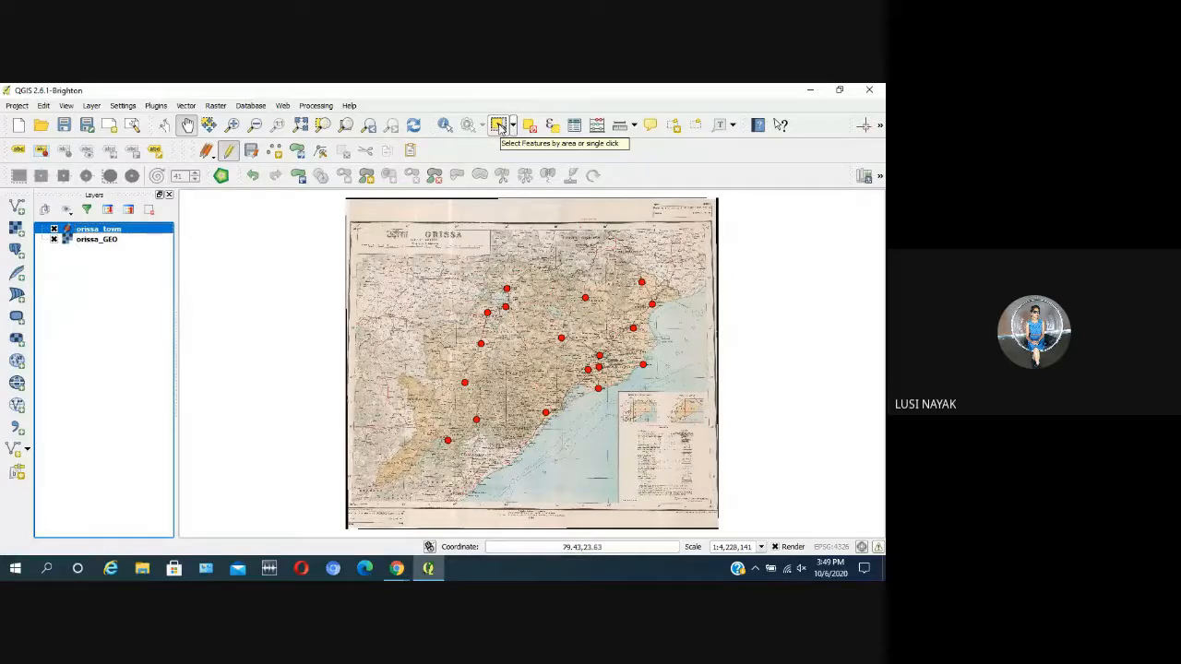
pyautogui.click(227, 150)
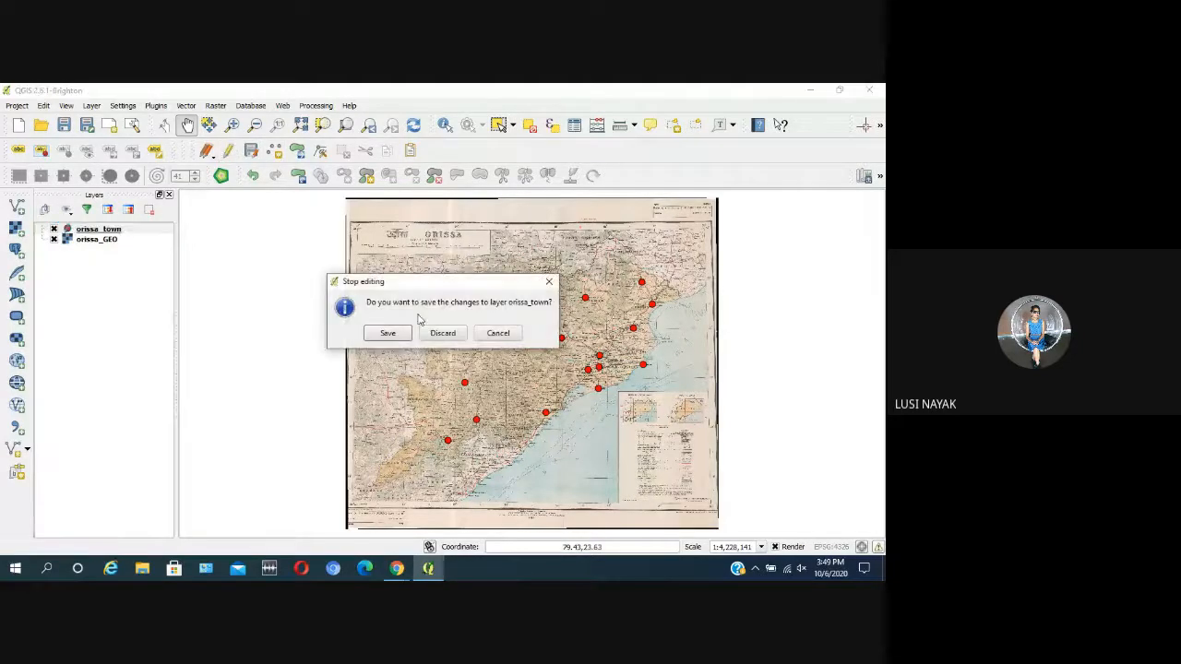
pyautogui.click(395, 337)
# Step: Make the orissa_town layer editable and select the Baripada town point to inspect it on the map
pyautogui.click(228, 150)
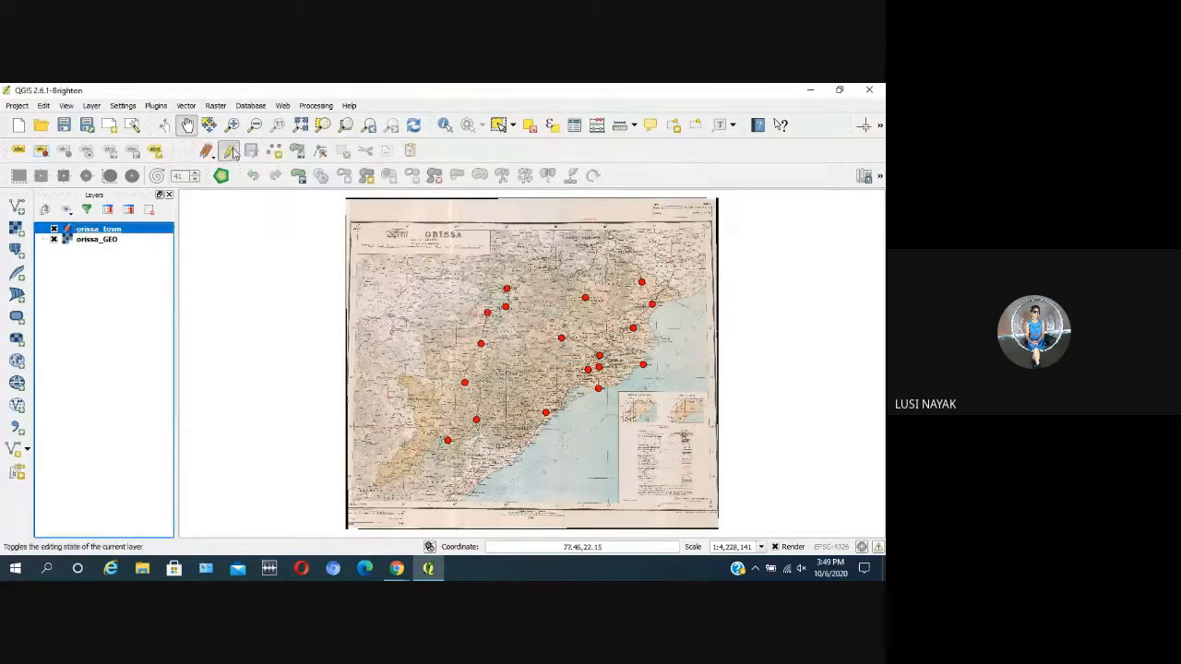
pyautogui.click(497, 127)
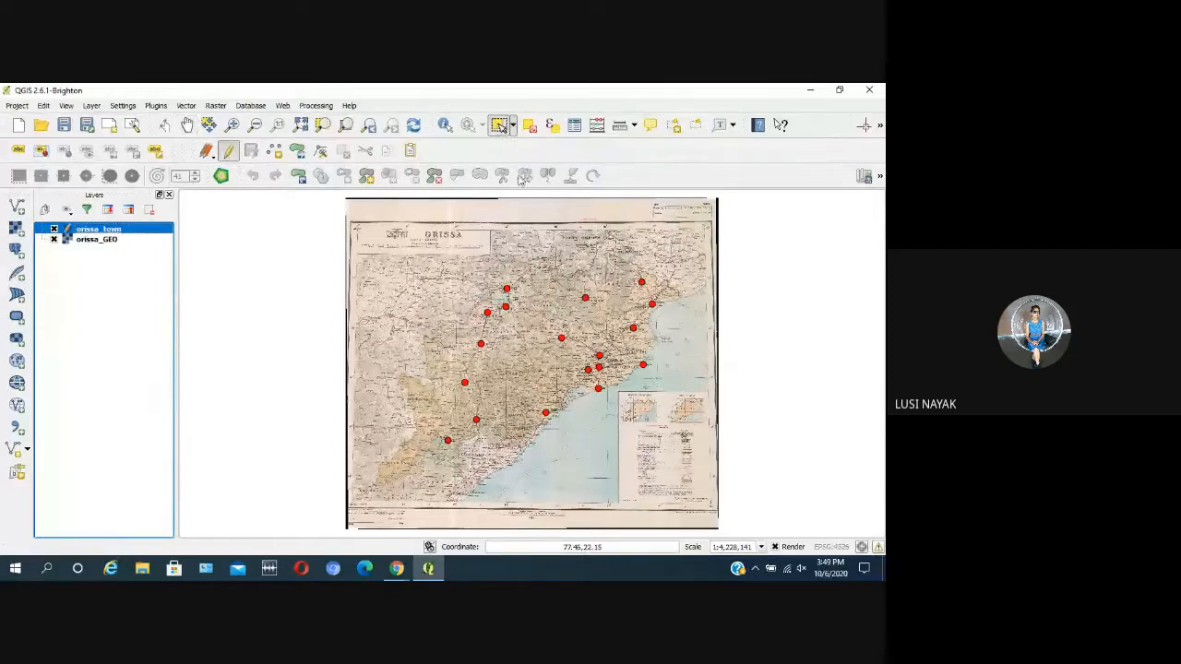
pyautogui.click(640, 282)
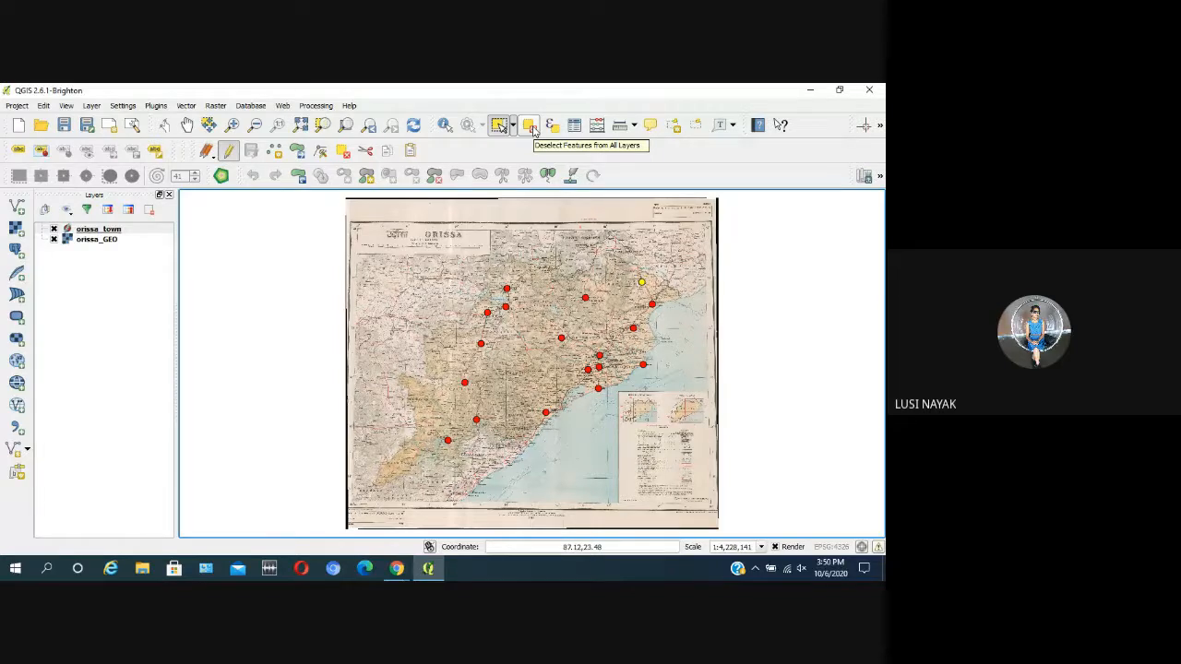
pyautogui.scroll(3, 695, 275)
pyautogui.scroll(-2, 250, 341)
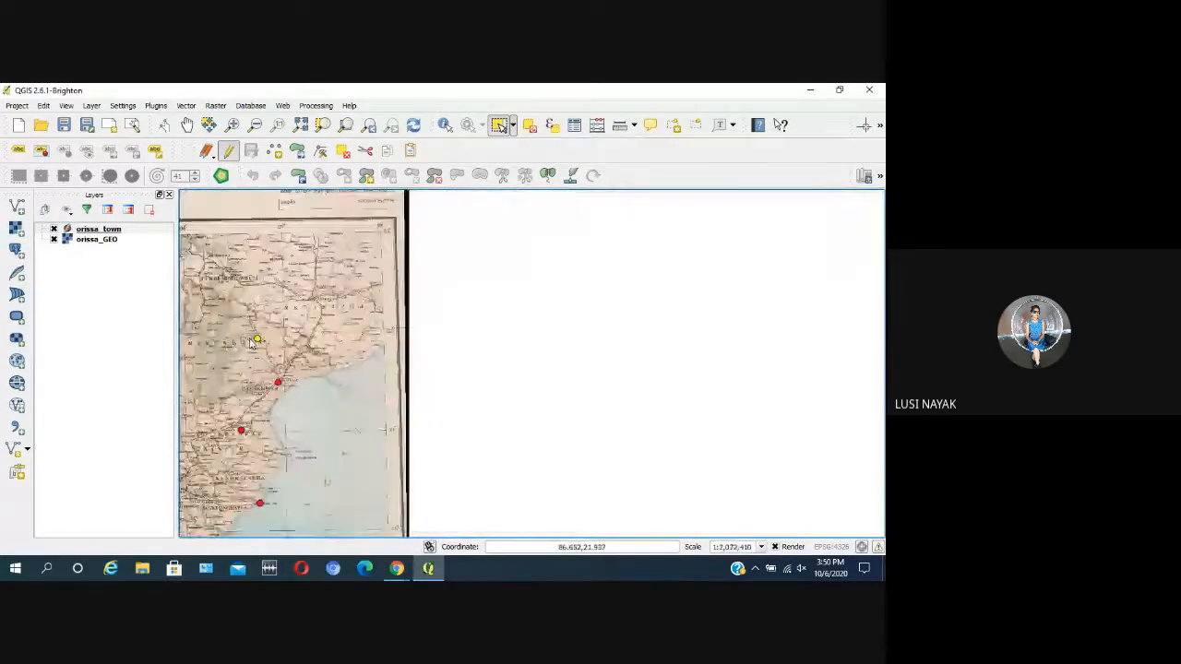
pyautogui.scroll(4, 251, 343)
pyautogui.scroll(1, 356, 346)
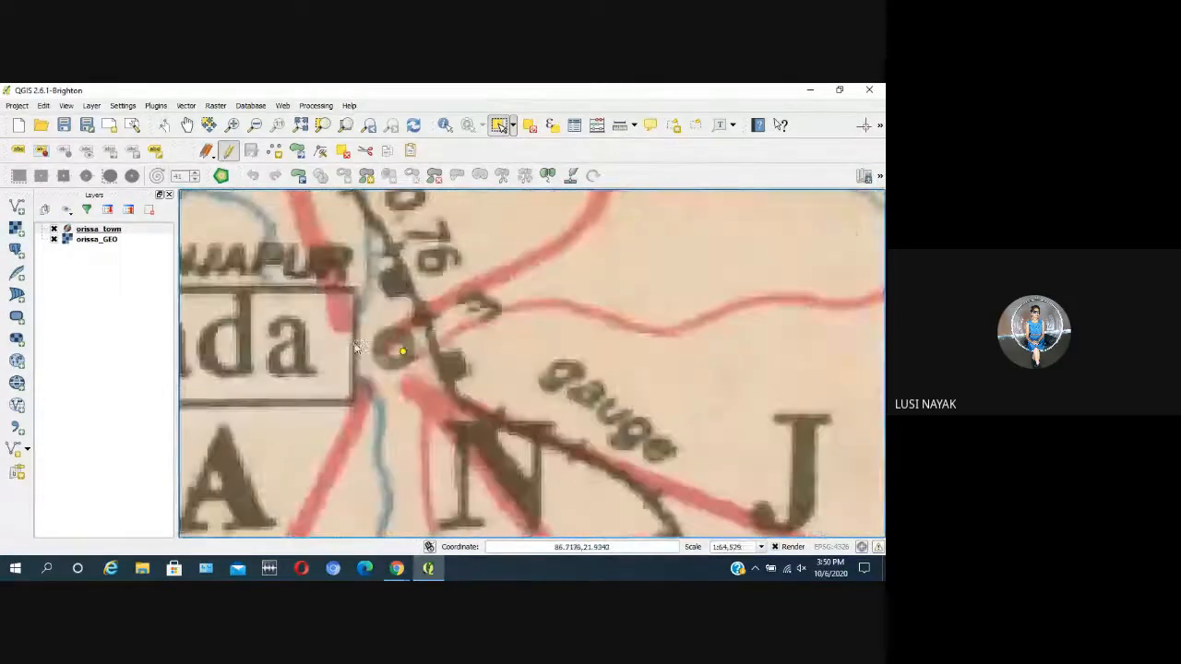
pyautogui.scroll(-3, 392, 362)
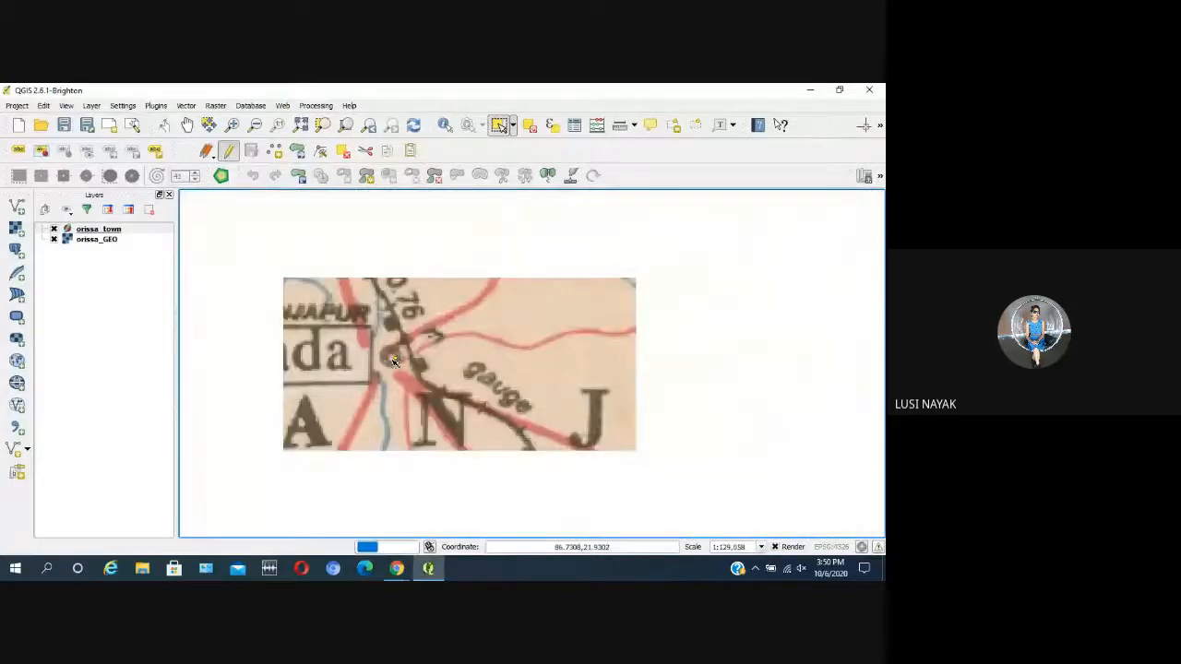
pyautogui.scroll(-3, 392, 362)
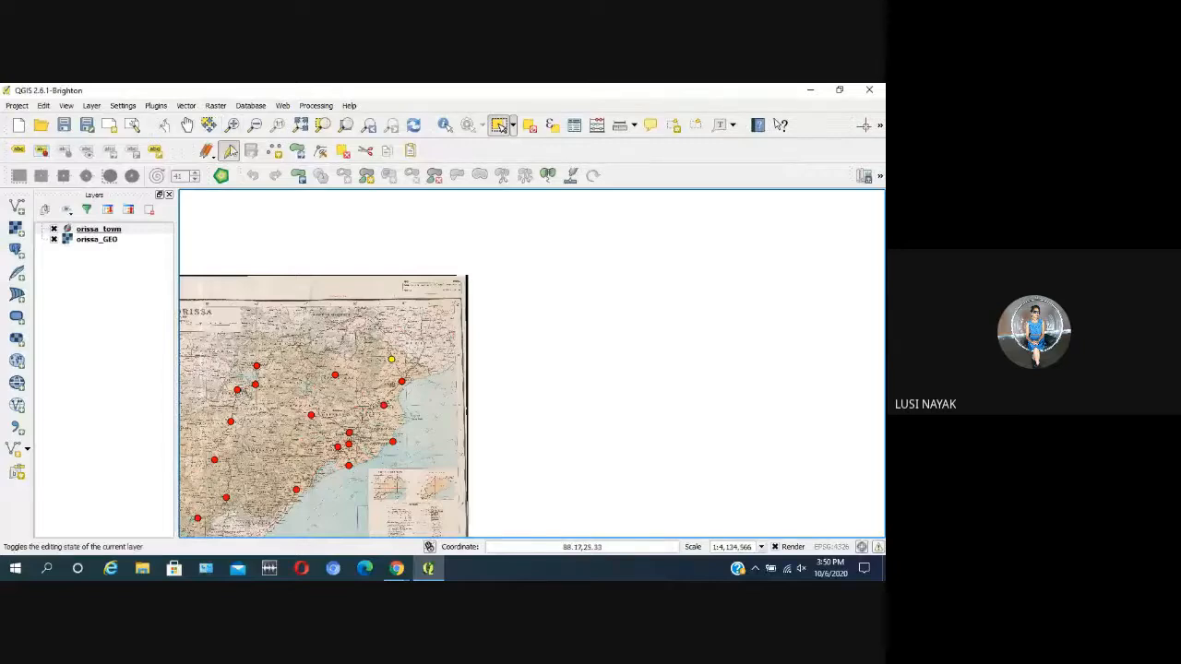
# Step: Stop editing the orissa_town layer and clear the selection of the Baripada point
pyautogui.click(187, 126)
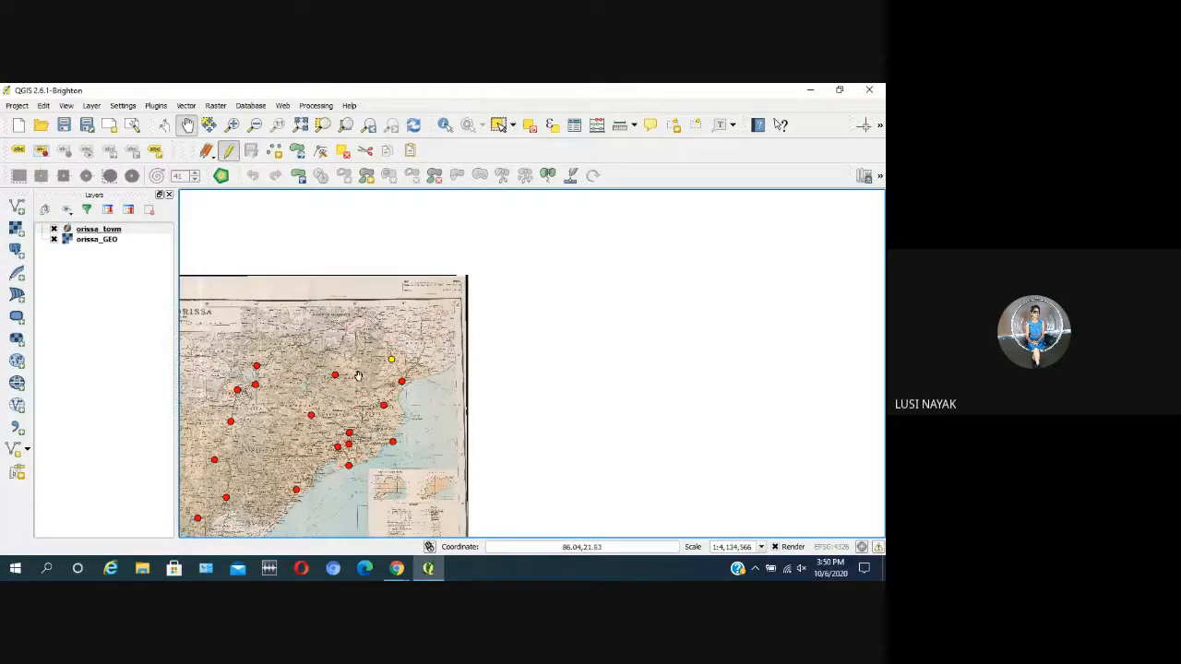
pyautogui.moveTo(358, 376); pyautogui.dragTo(521, 337)
pyautogui.scroll(2, 553, 338)
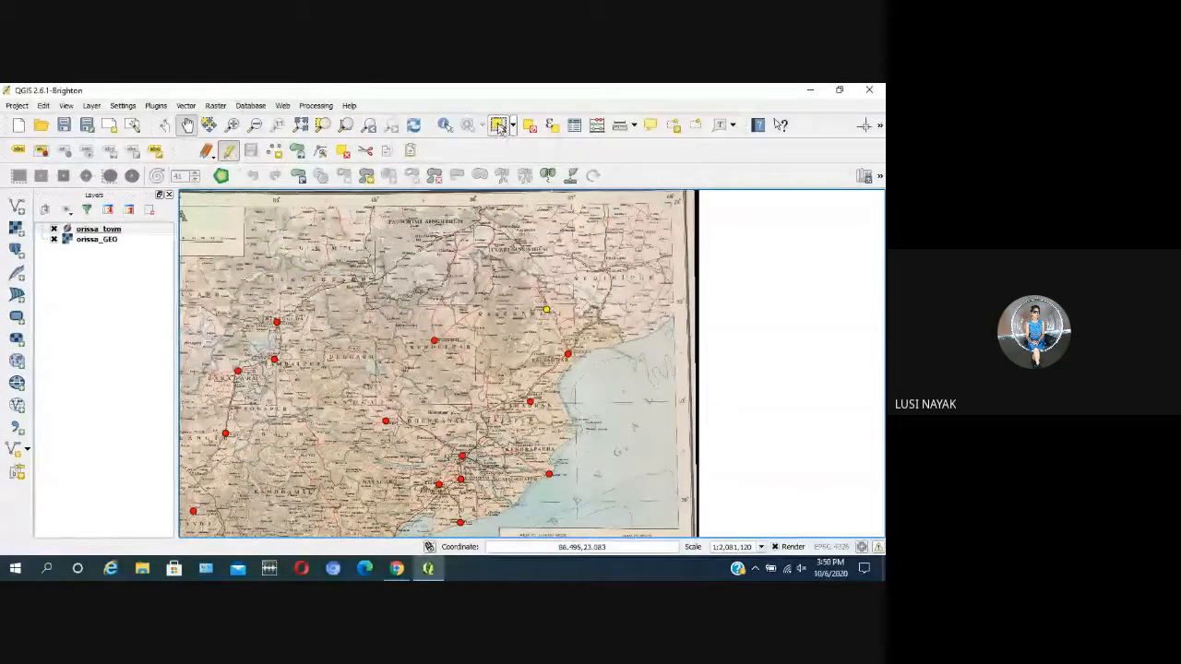
pyautogui.click(498, 125)
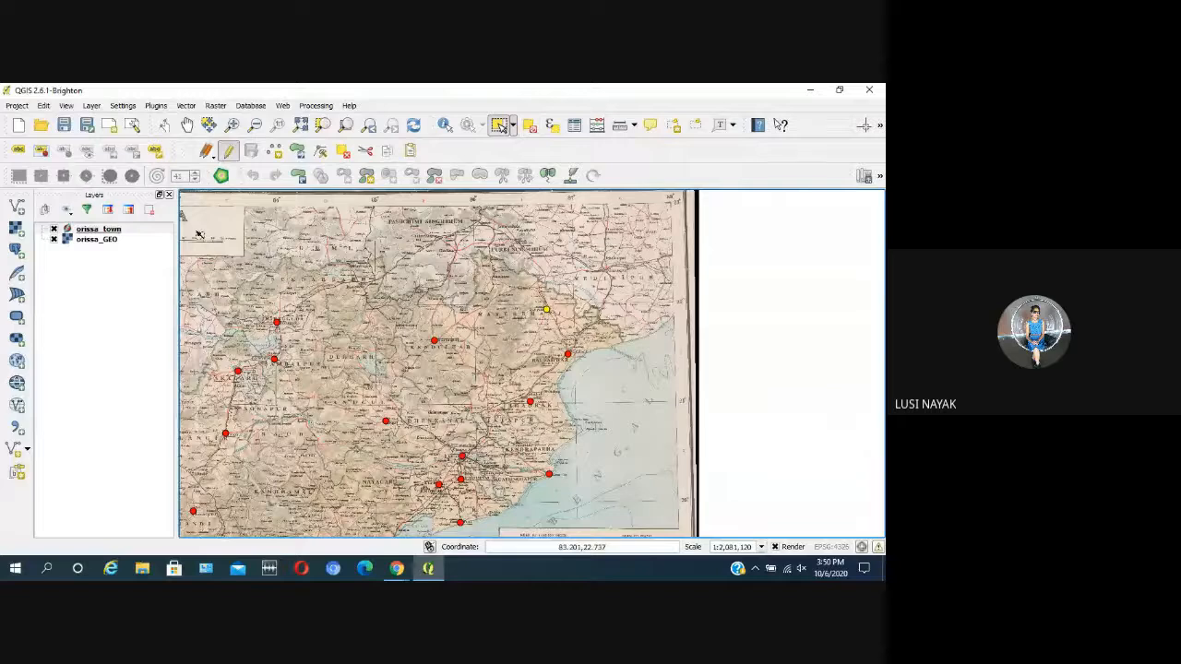
pyautogui.click(228, 150)
pyautogui.click(698, 337)
pyautogui.click(96, 230)
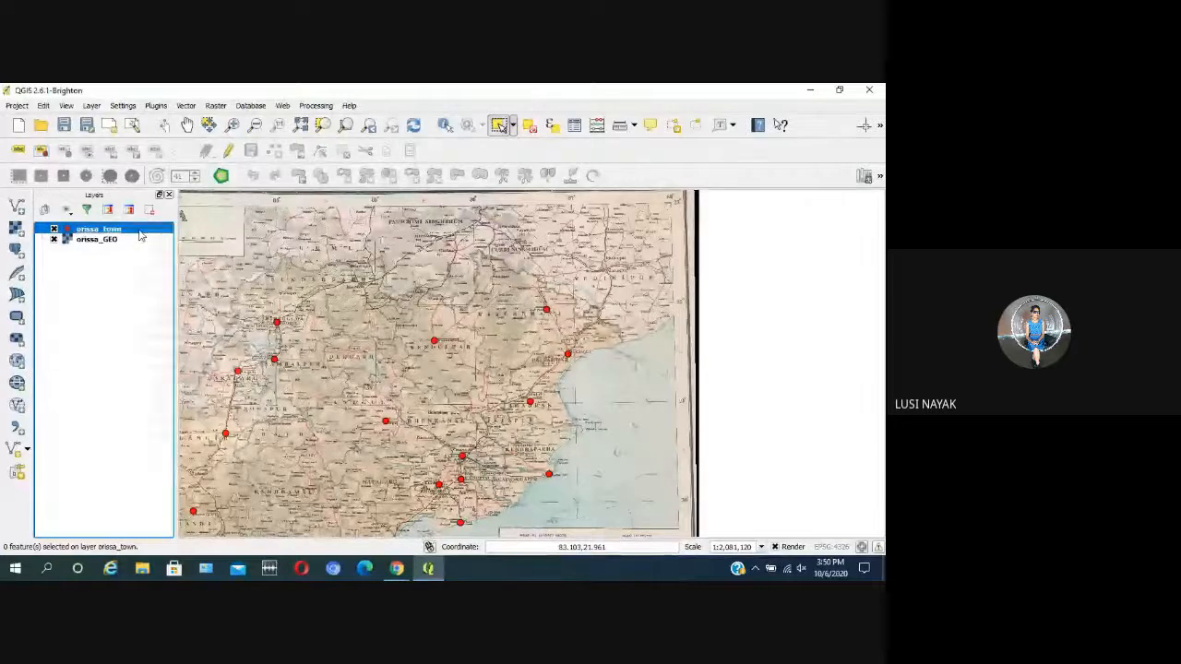
# Step: Change the fill colour of the orissa_town simple marker to green #05ac00 in the layer's style properties
pyautogui.rightClick(141, 237)
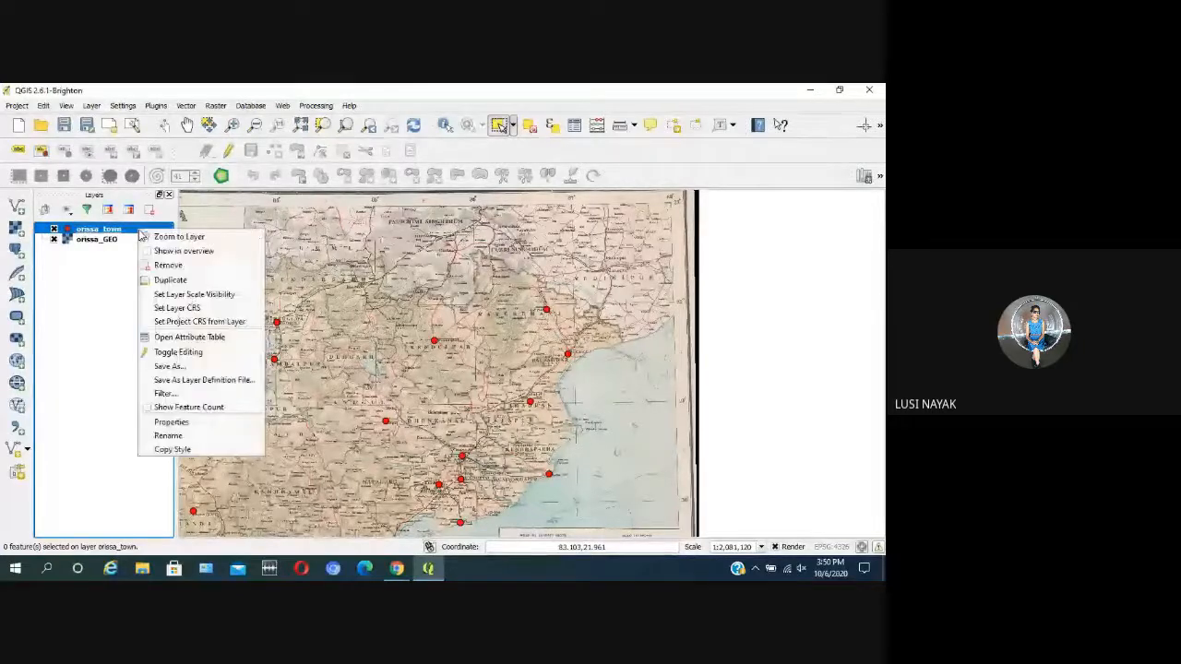
pyautogui.click(175, 422)
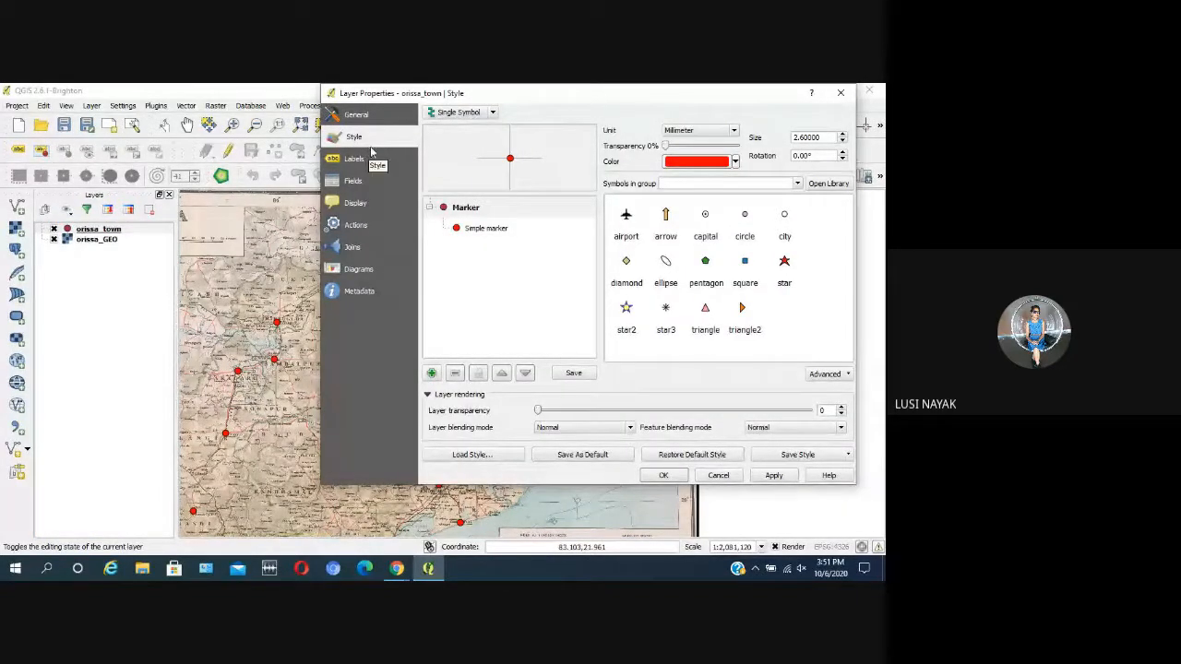
pyautogui.click(498, 232)
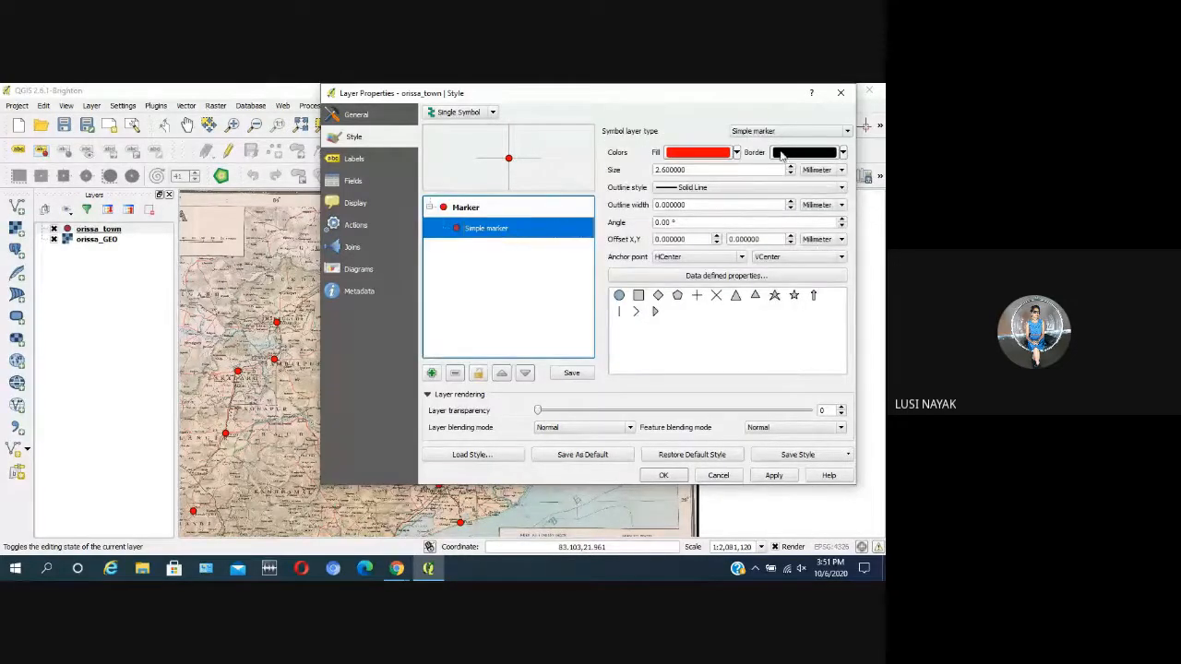
pyautogui.click(736, 153)
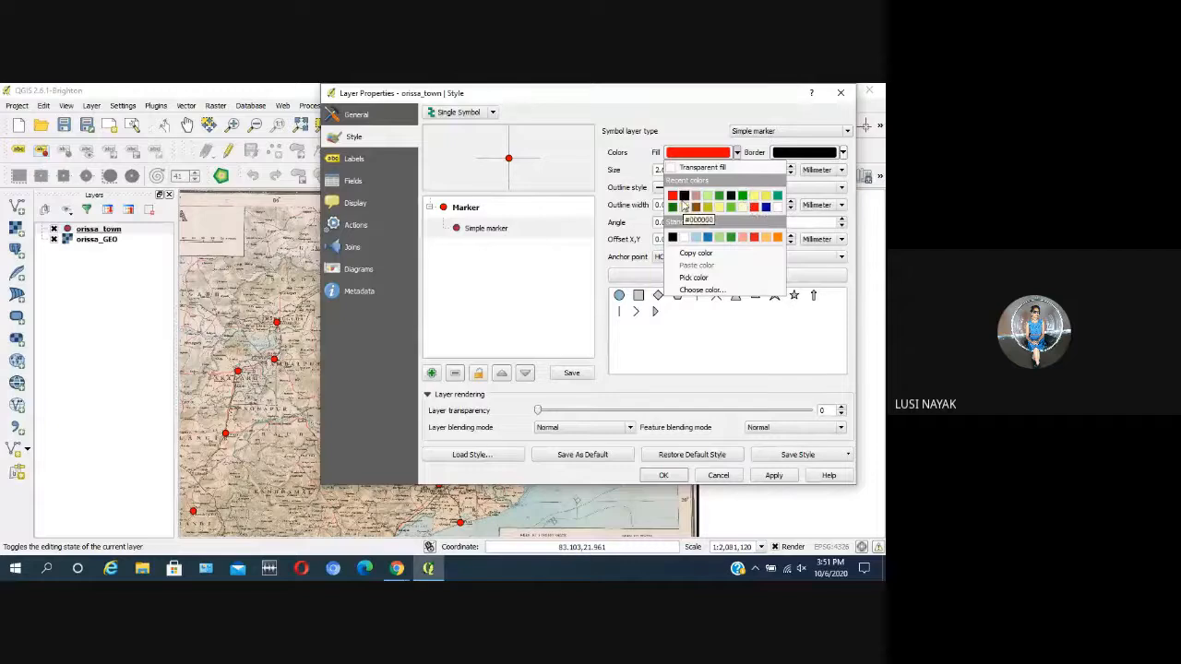
pyautogui.click(743, 197)
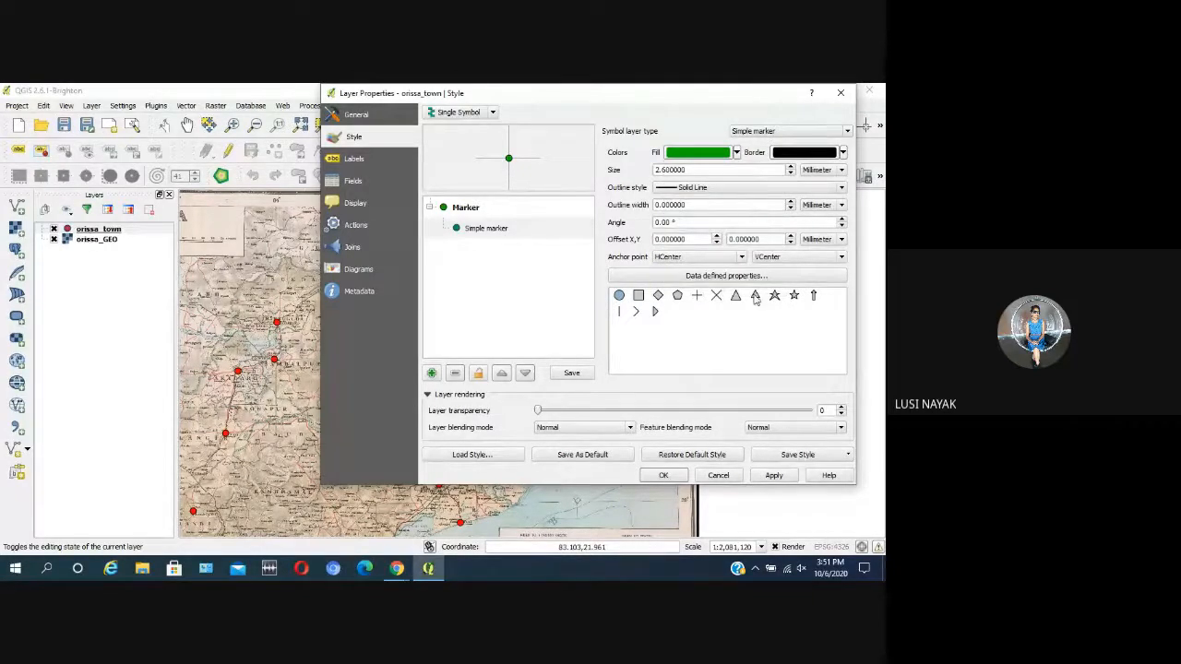
# Step: Set the town marker's outline width to 0.6 mm and its size to 3.6 mm
pyautogui.click(790, 203)
pyautogui.click(792, 203)
pyautogui.click(792, 204)
pyautogui.click(791, 204)
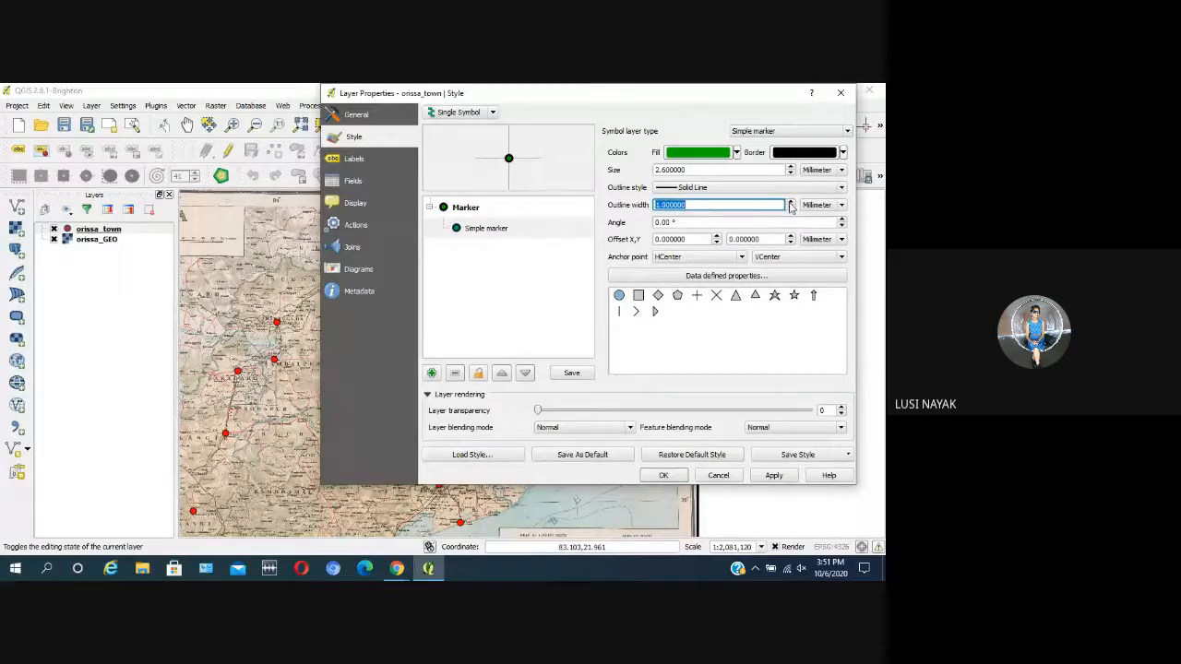
pyautogui.click(791, 209)
pyautogui.click(790, 209)
pyautogui.click(790, 167)
pyautogui.click(791, 167)
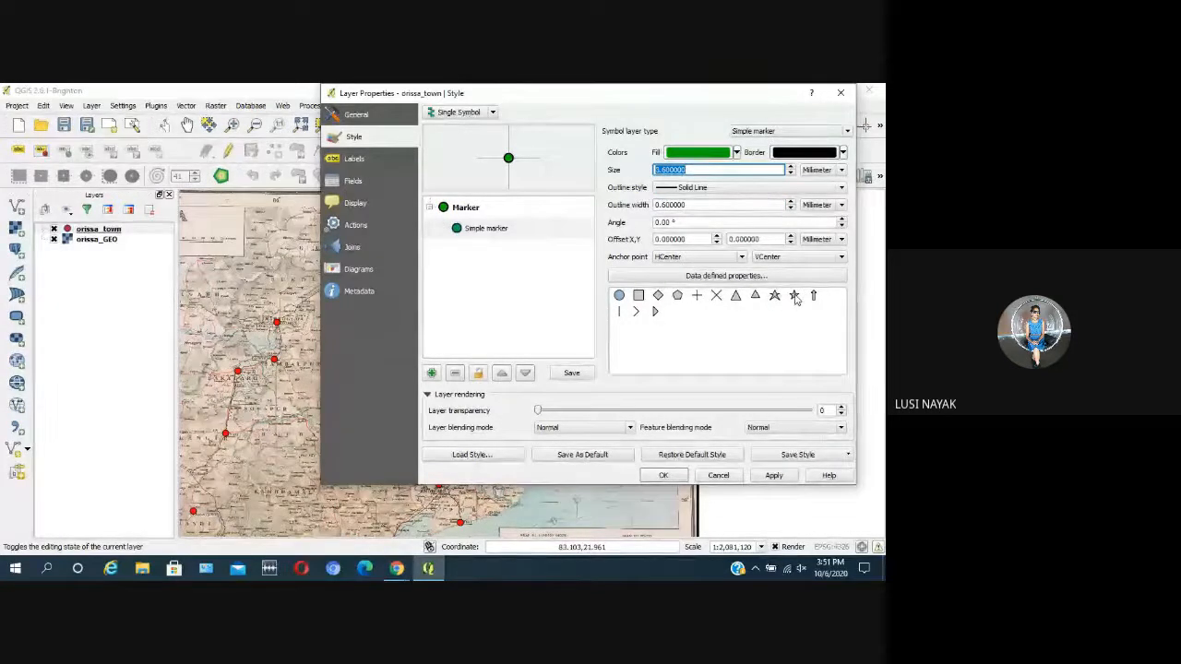
# Step: Choose the five-pointed star as the marker shape and apply the style to the orissa_town layer
pyautogui.click(794, 296)
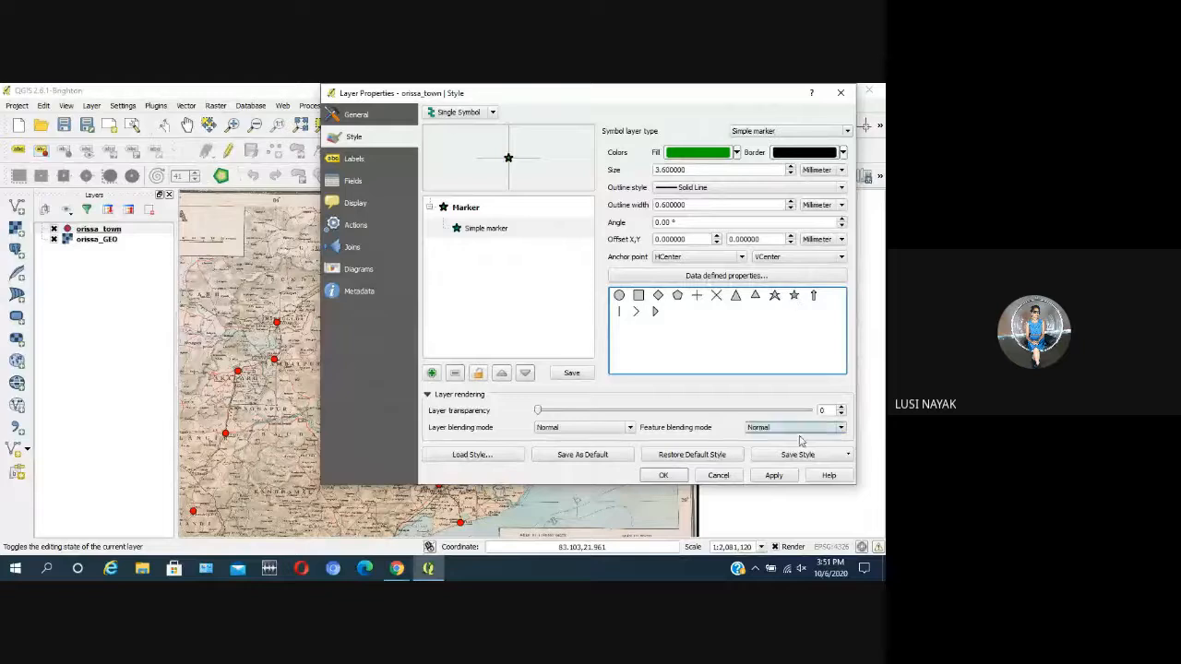
pyautogui.click(780, 478)
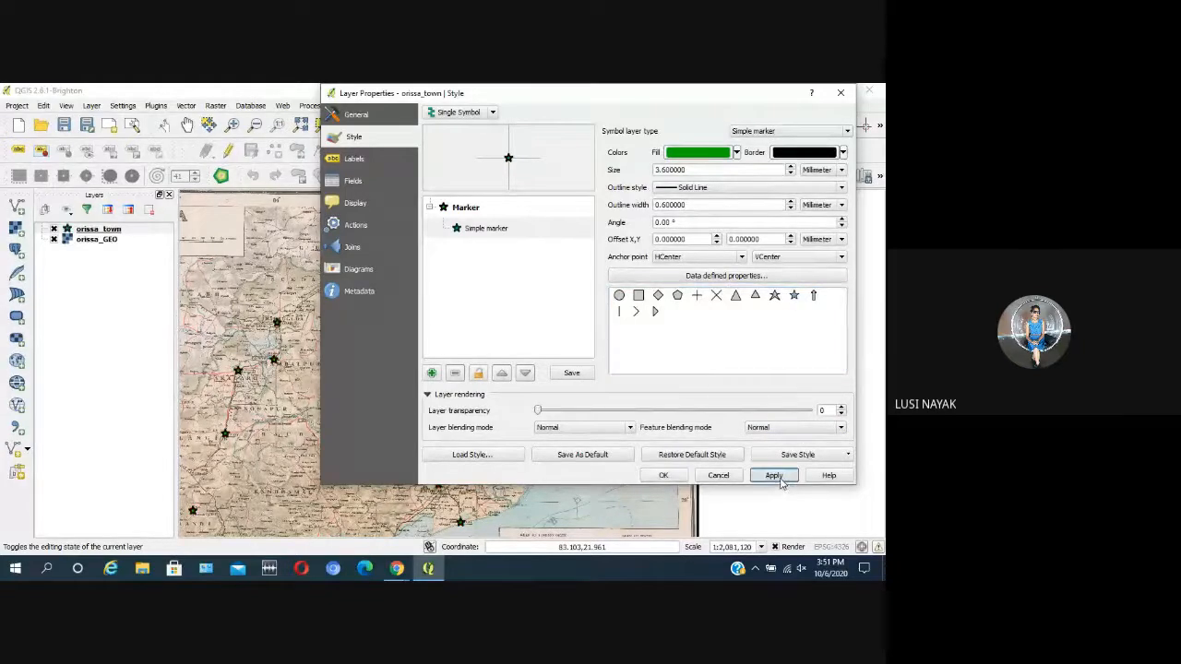
pyautogui.click(670, 477)
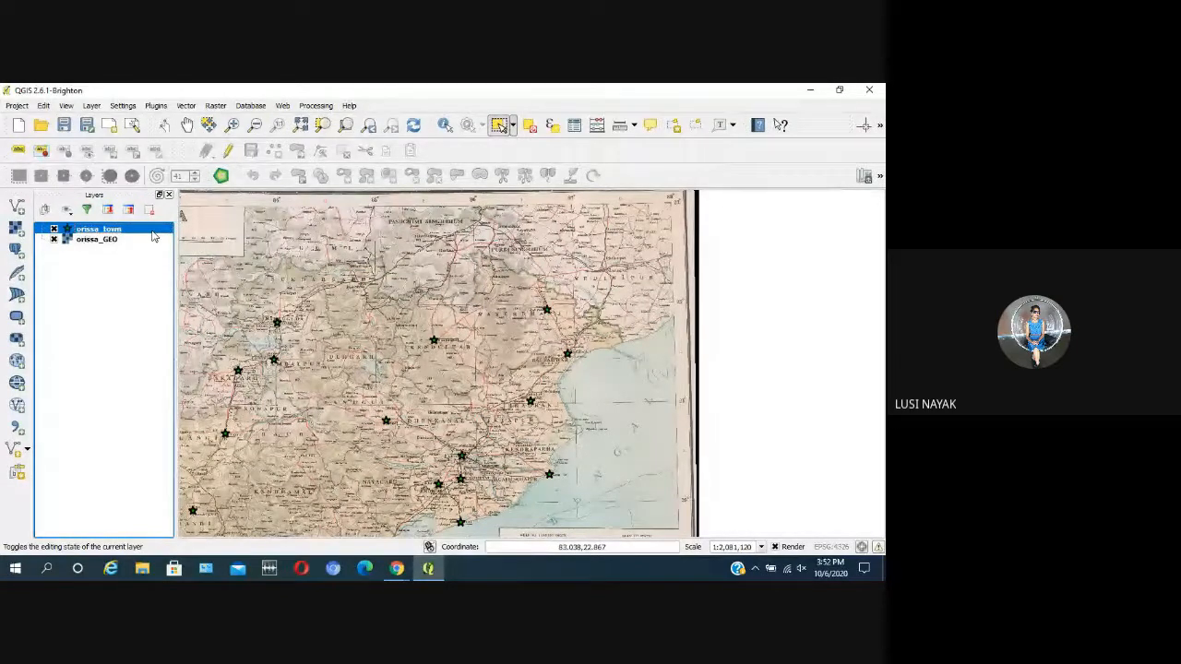
# Step: Reopen orissa_town for editing and select the Baripada star marker on the map
pyautogui.click(150, 239)
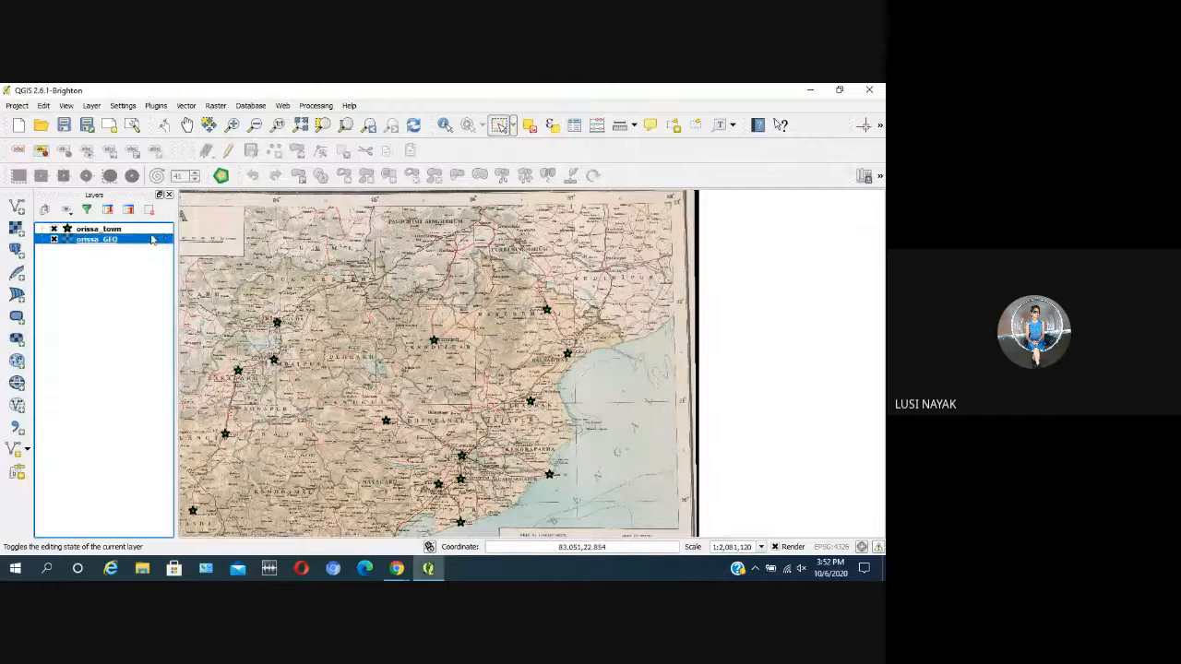
pyautogui.click(140, 228)
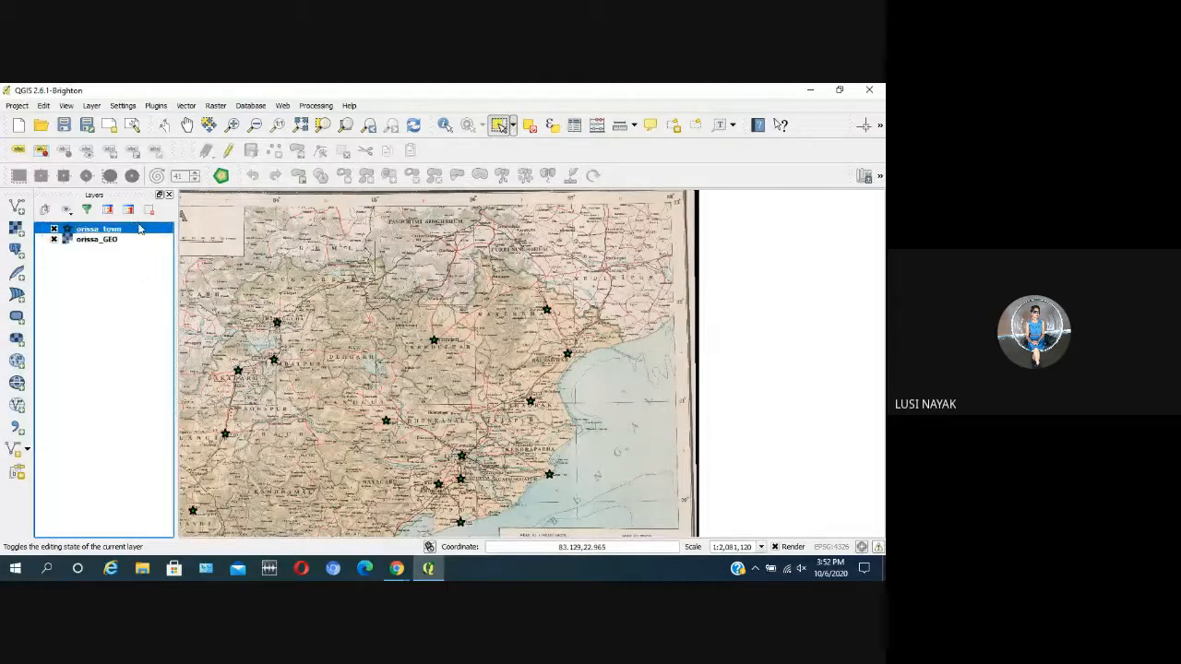
pyautogui.click(228, 150)
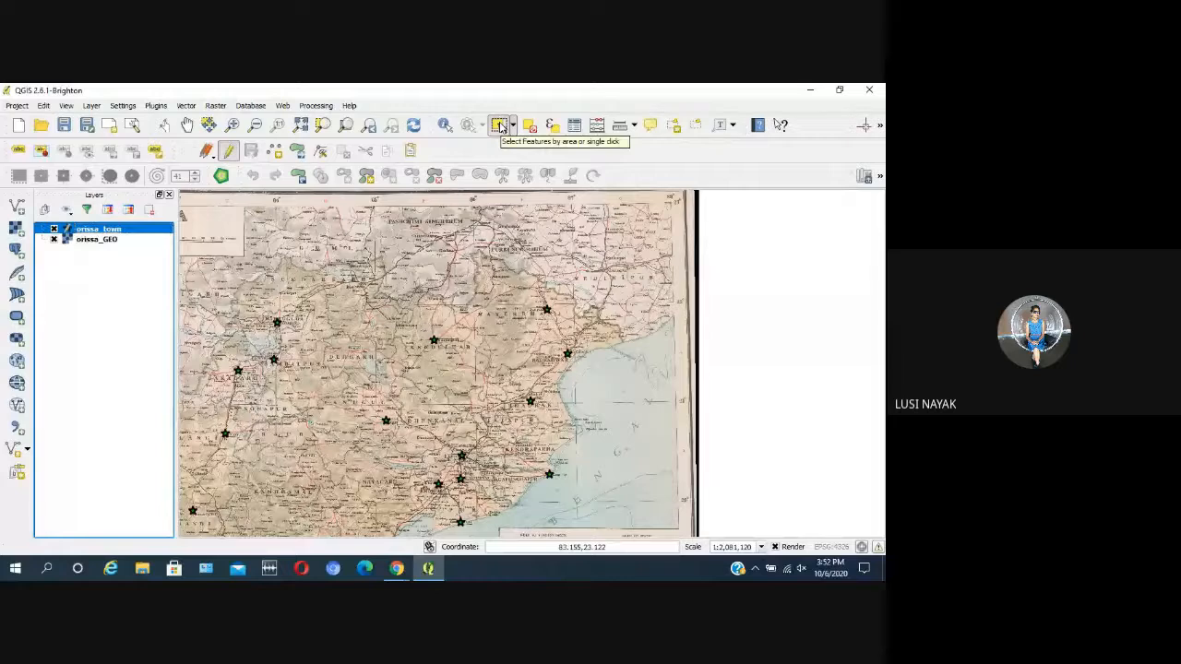
pyautogui.click(498, 125)
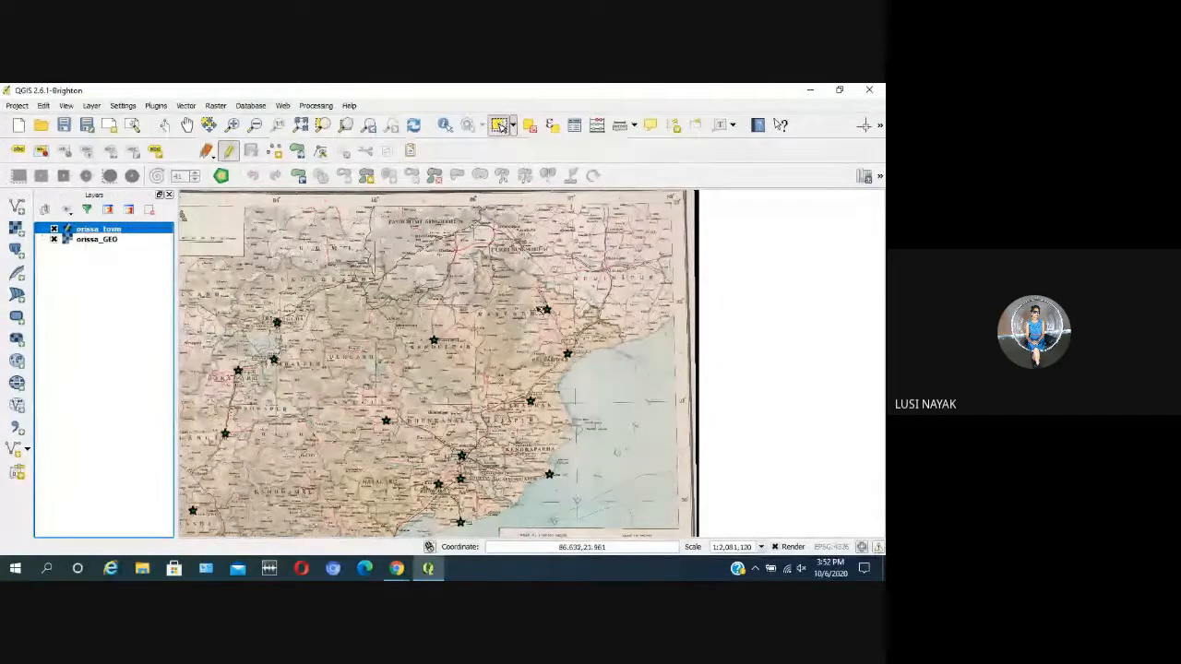
pyautogui.click(583, 335)
pyautogui.moveTo(583, 335); pyautogui.dragTo(593, 343)
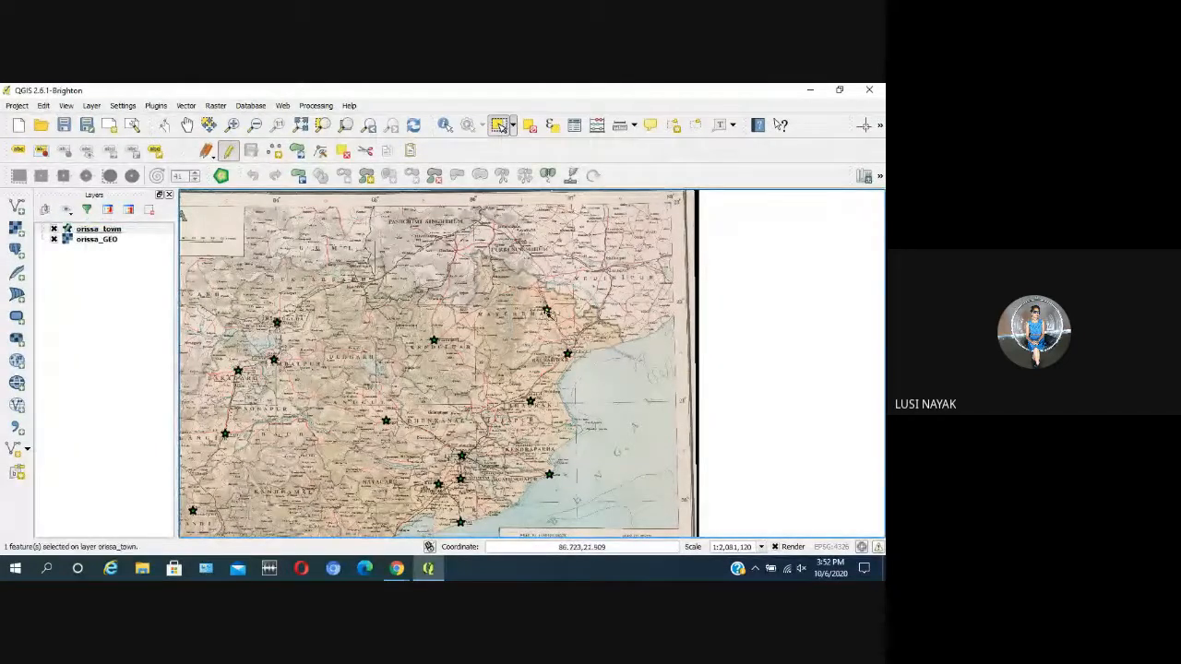
pyautogui.scroll(3, 551, 314)
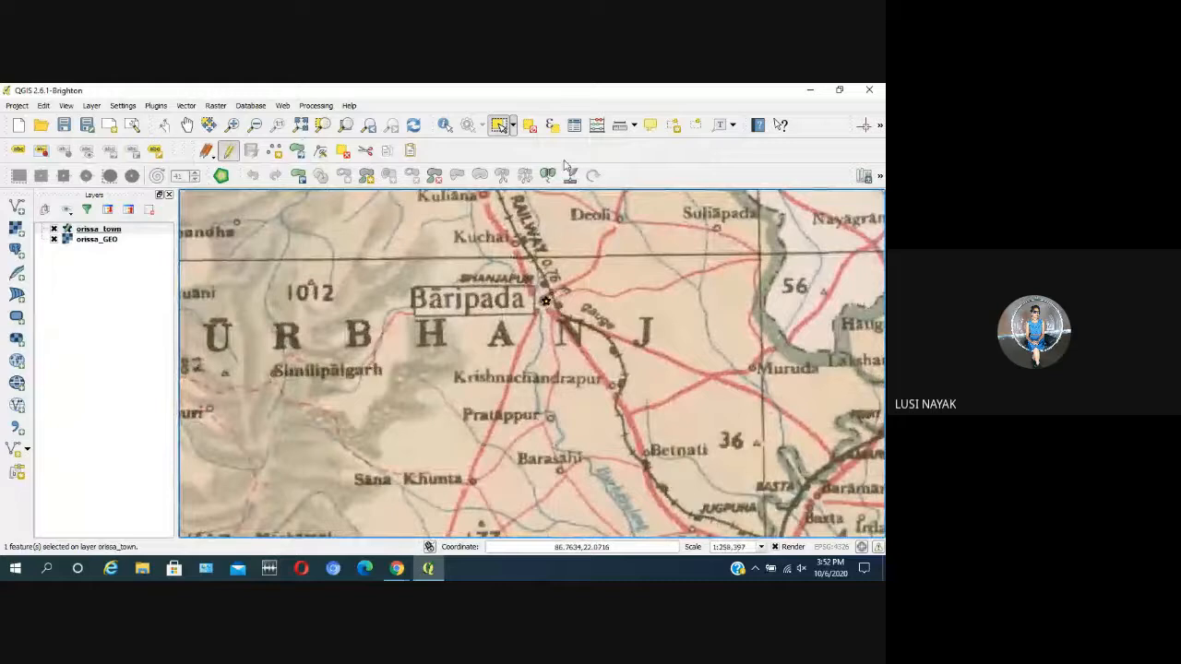
# Step: Deselect the features in all layers and toggle orissa_town editing off and on again
pyautogui.click(529, 129)
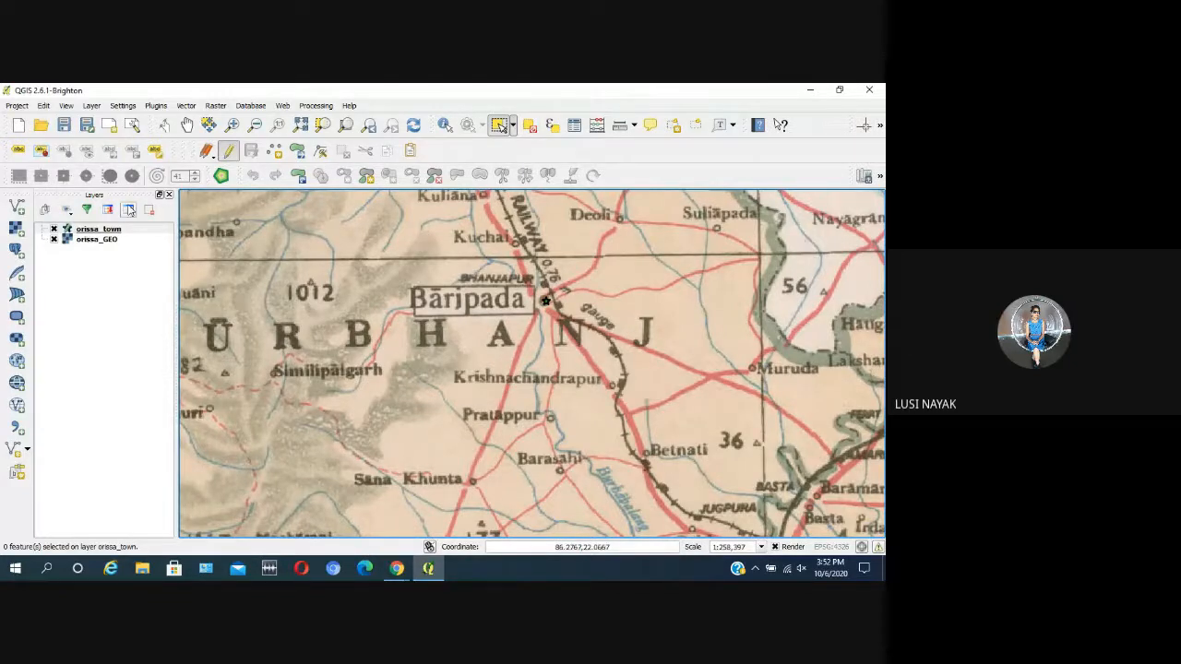
pyautogui.click(229, 152)
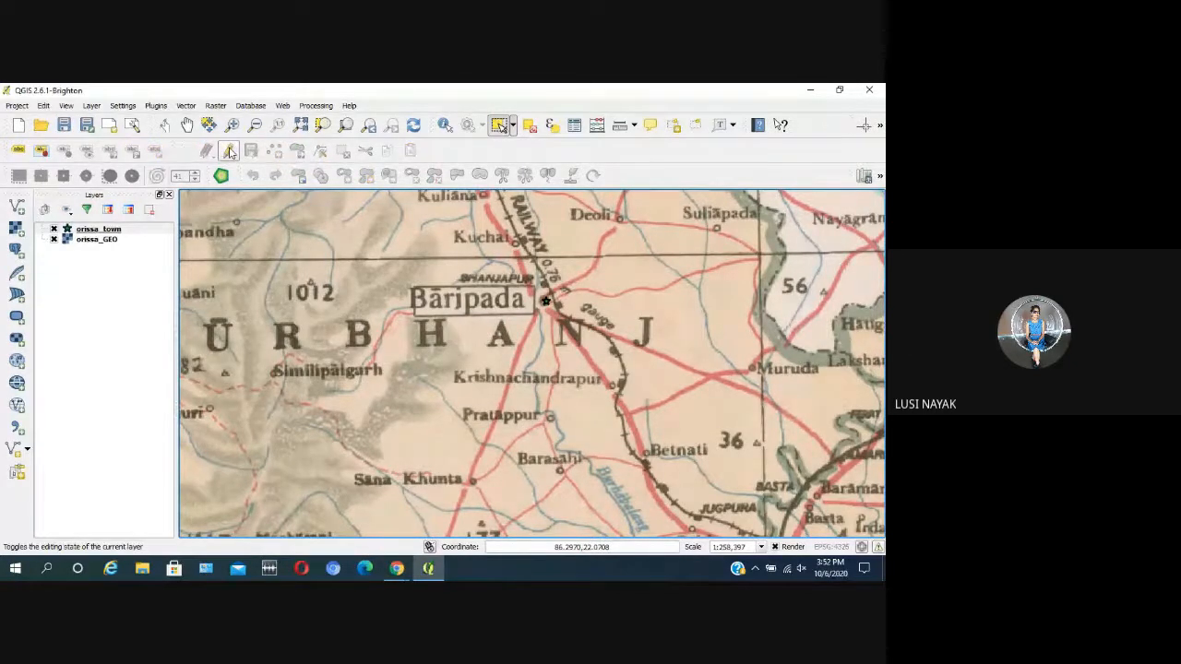
pyautogui.click(230, 153)
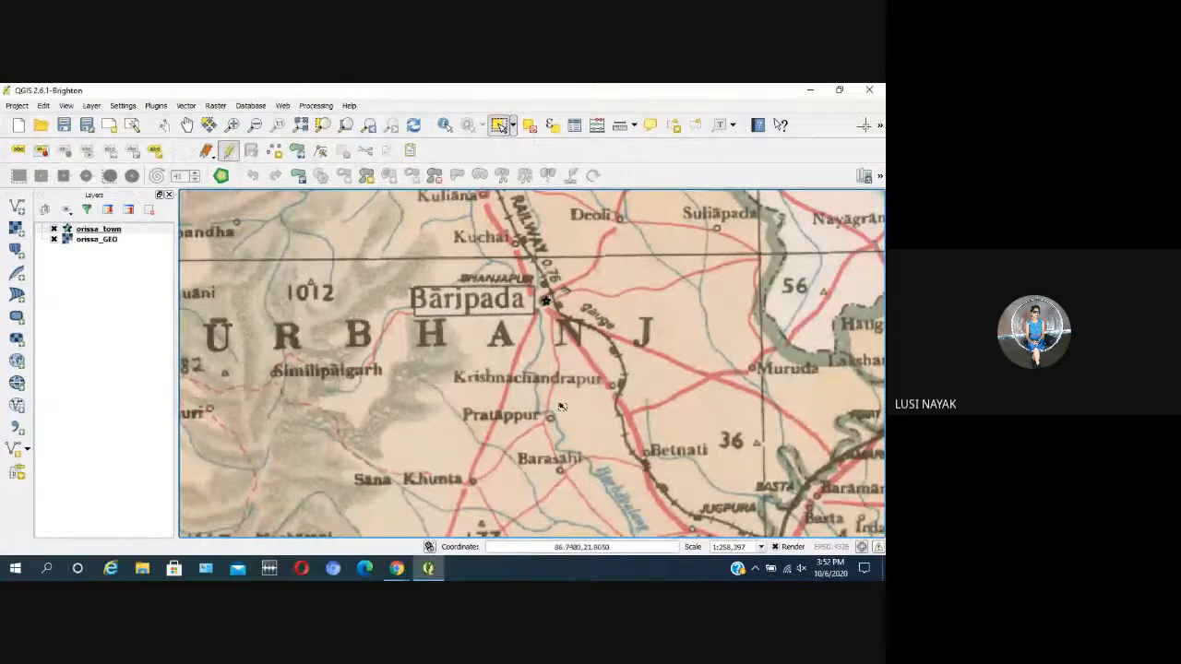
pyautogui.scroll(-2, 562, 407)
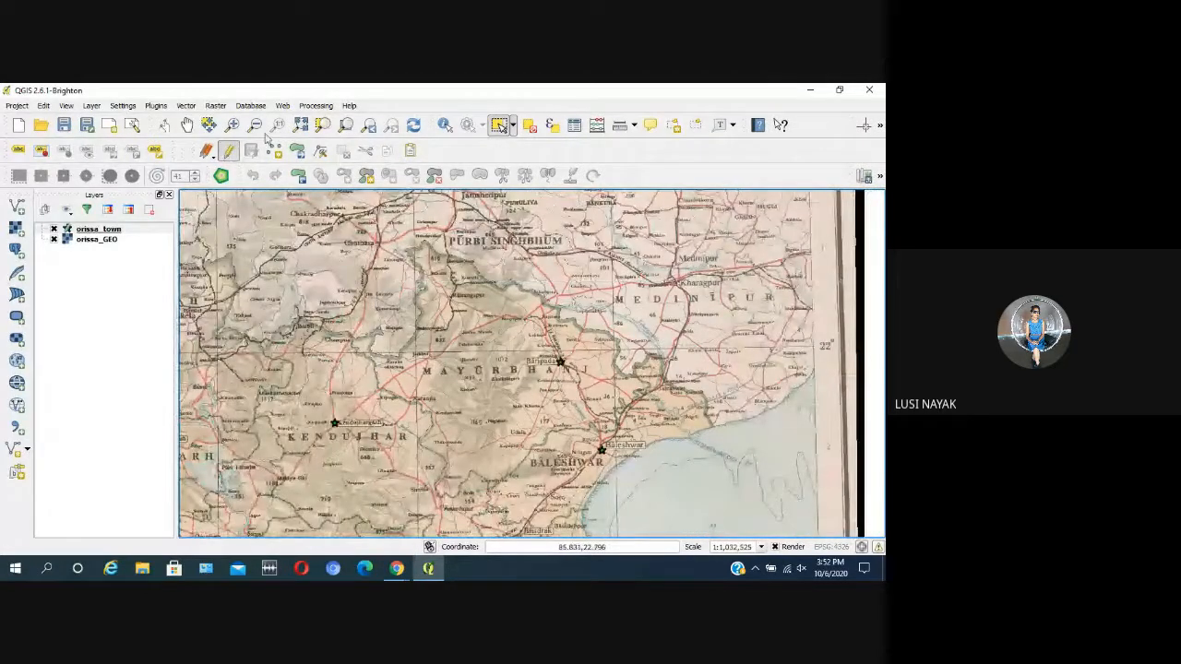
pyautogui.click(230, 152)
pyautogui.click(230, 152)
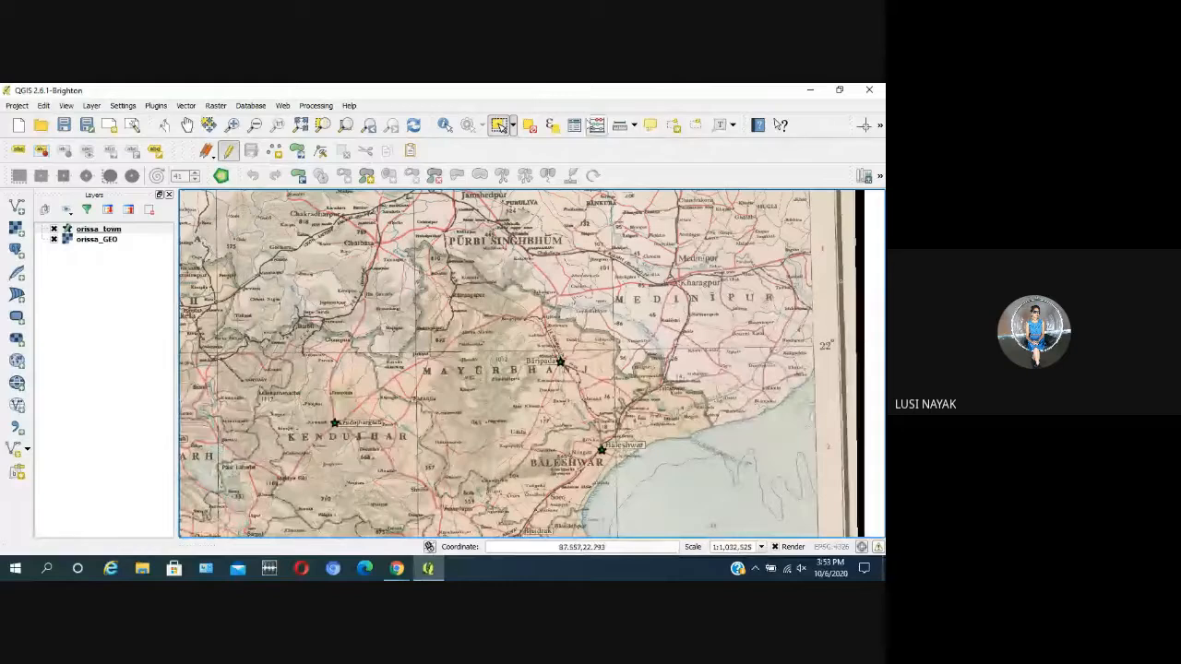
# Step: Review the records in the orissa_town attribute table and close it
pyautogui.click(578, 124)
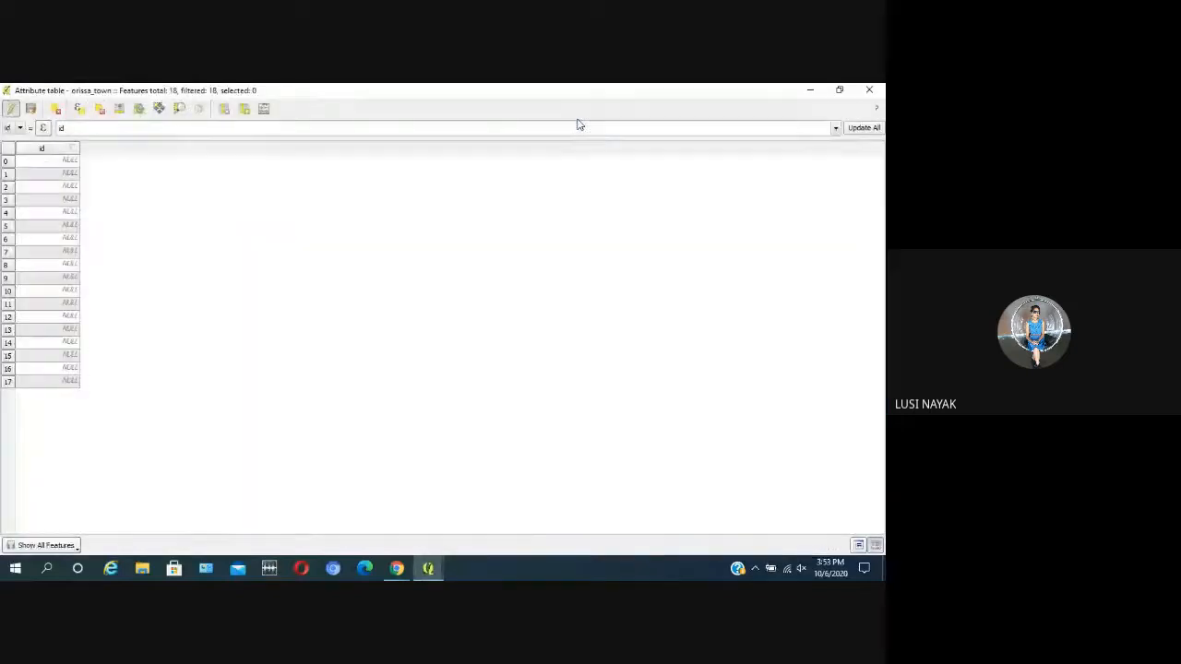
pyautogui.click(870, 90)
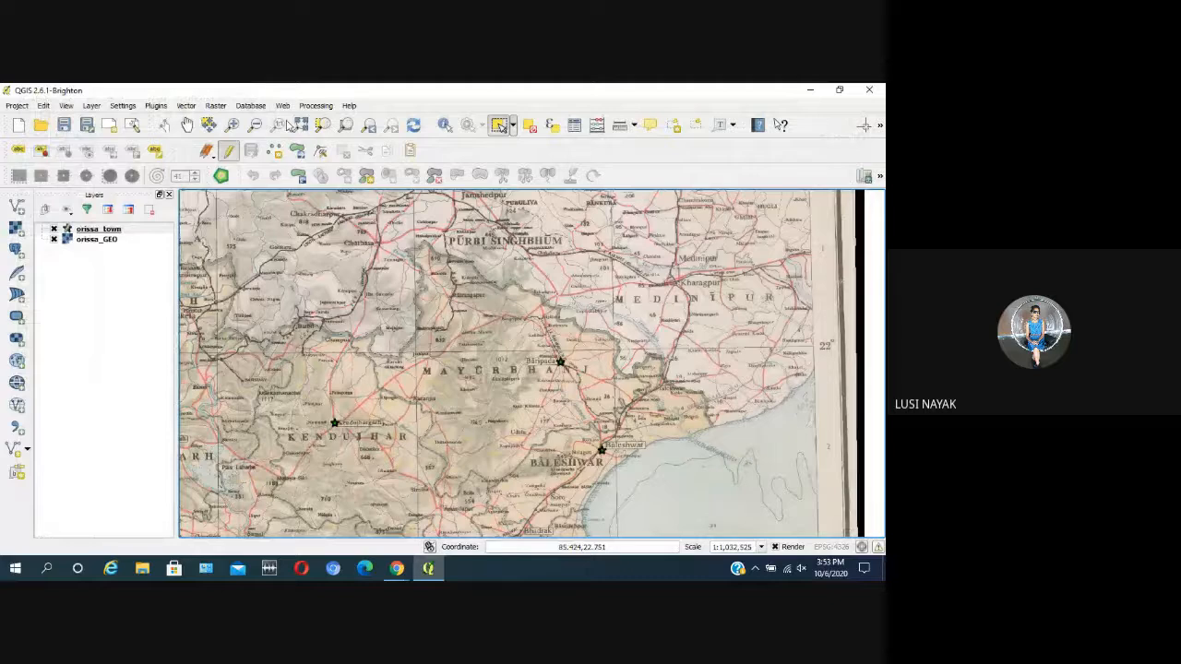
# Step: Examine the map around Kendujhar and Deogarh for boxed towns that have no star marker
pyautogui.click(186, 124)
pyautogui.moveTo(216, 395); pyautogui.dragTo(360, 353)
pyautogui.scroll(2, 314, 350)
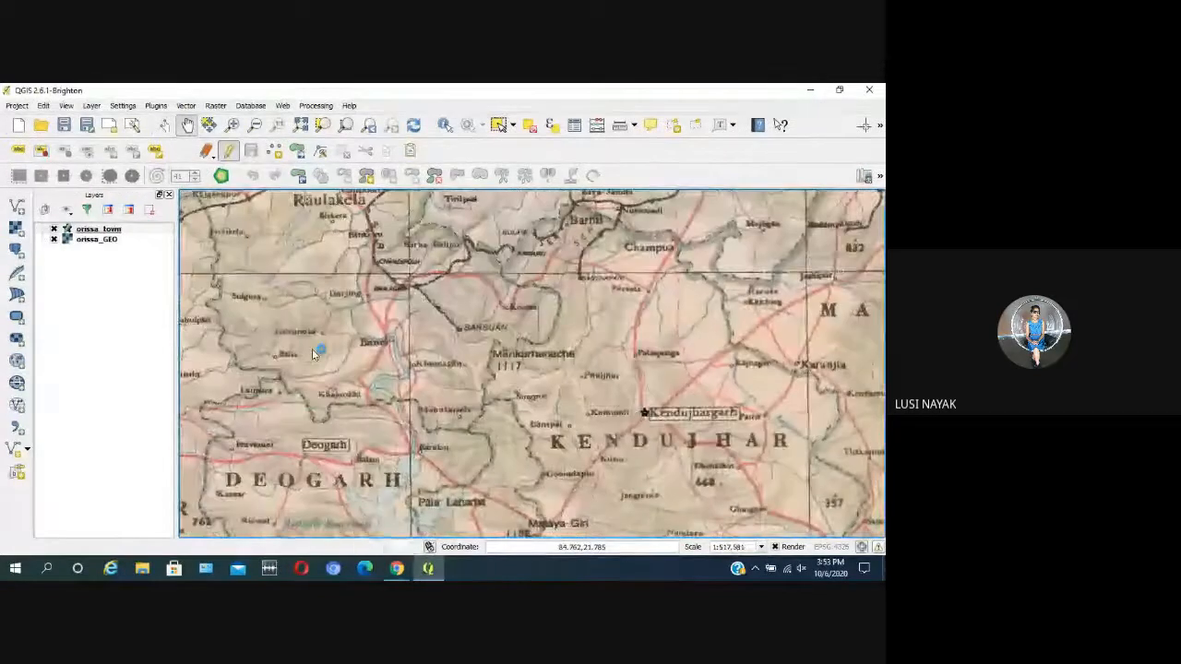
pyautogui.scroll(-1, 312, 348)
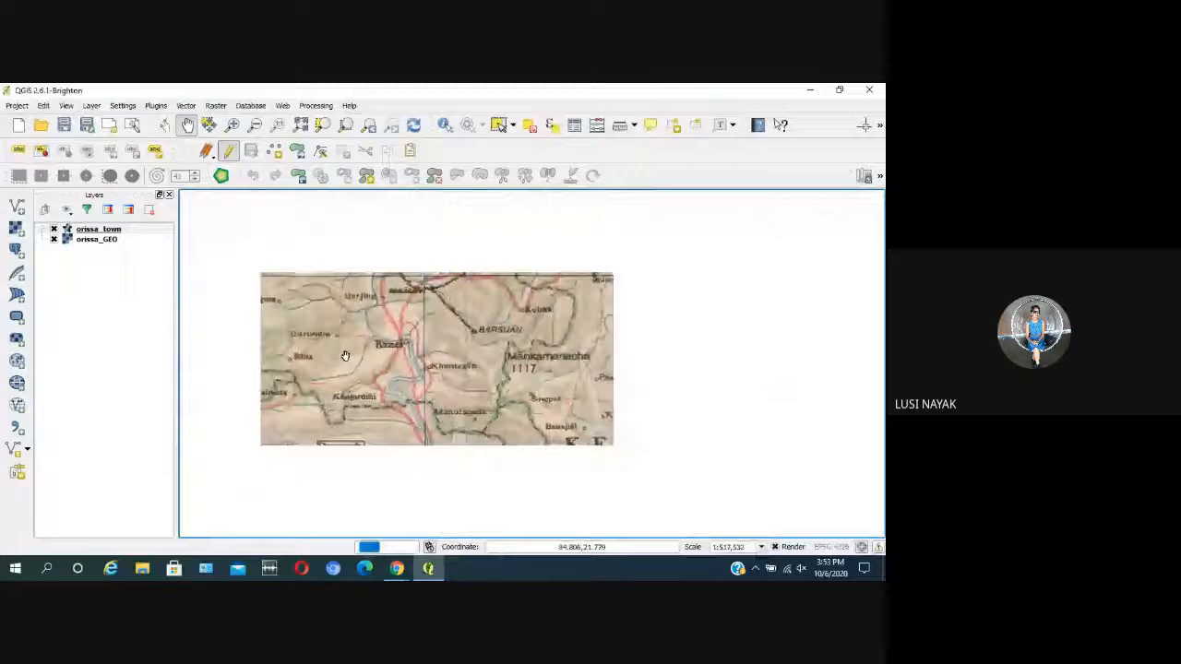
pyautogui.scroll(1, 321, 470)
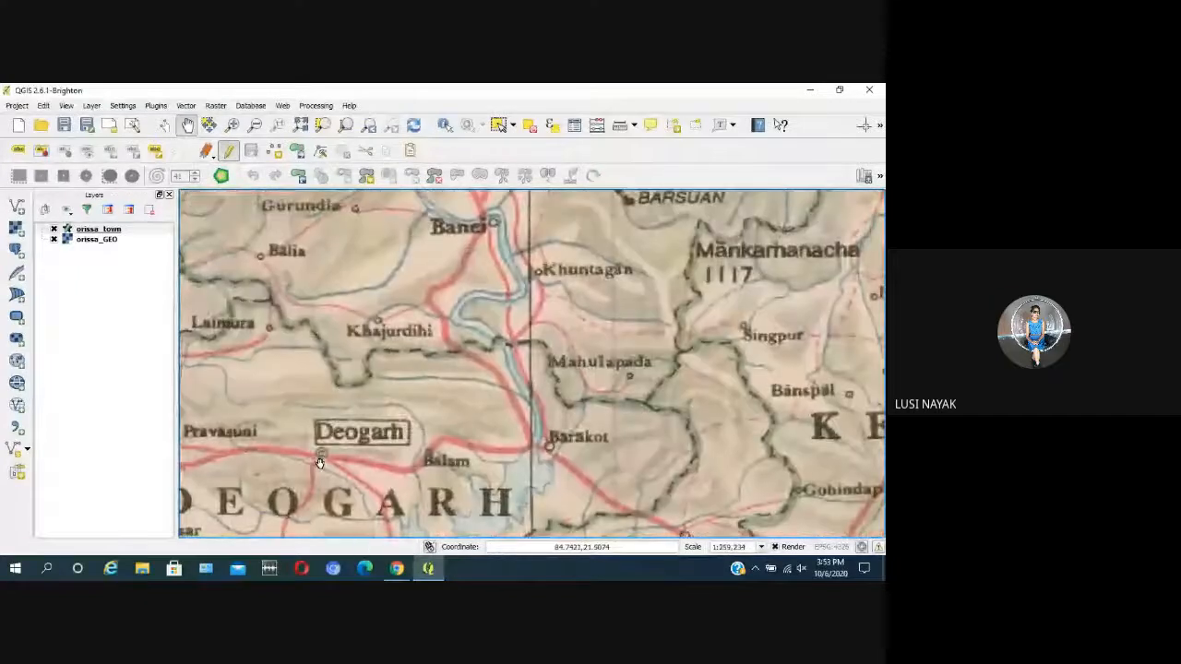
pyautogui.scroll(-1, 318, 484)
pyautogui.scroll(-2, 315, 500)
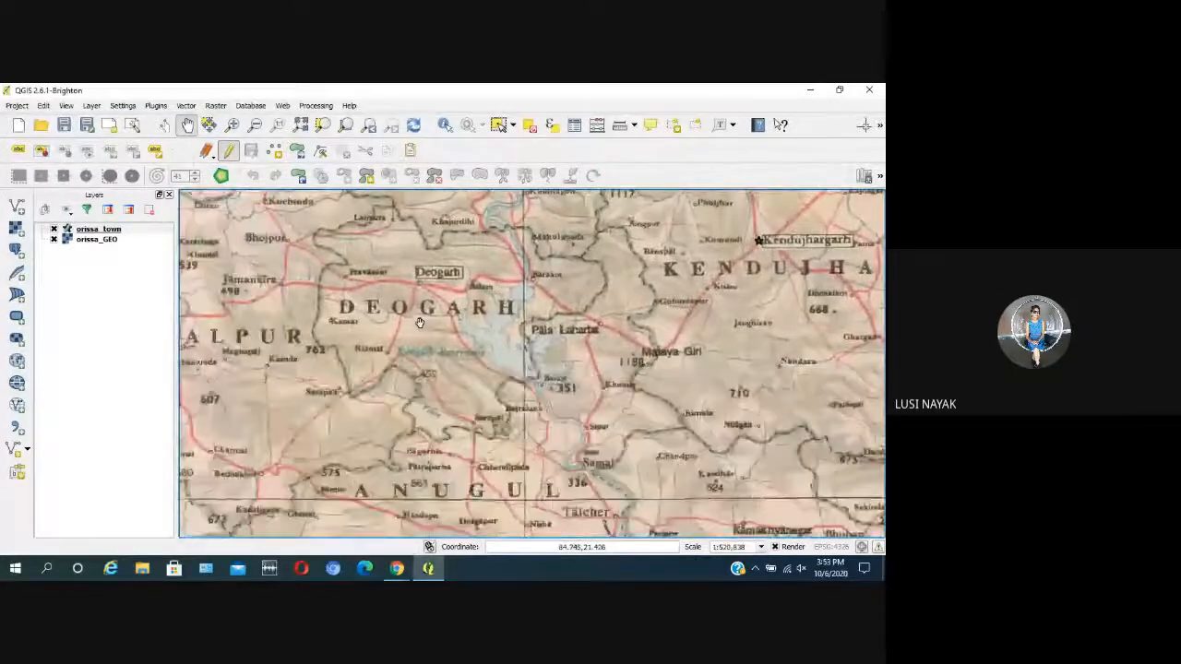
pyautogui.moveTo(306, 444); pyautogui.dragTo(359, 345)
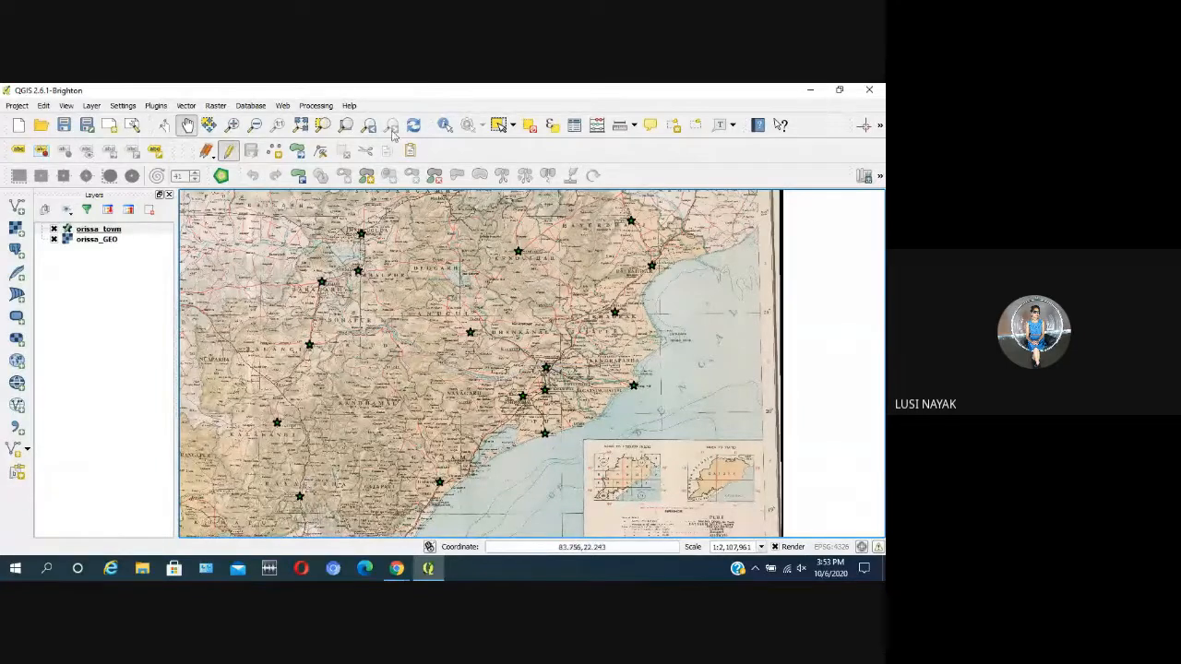
# Step: Examine the towns between Anugul, Dhenkanal, Cuttack and Phulabani for missing star markers
pyautogui.scroll(1, 649, 251)
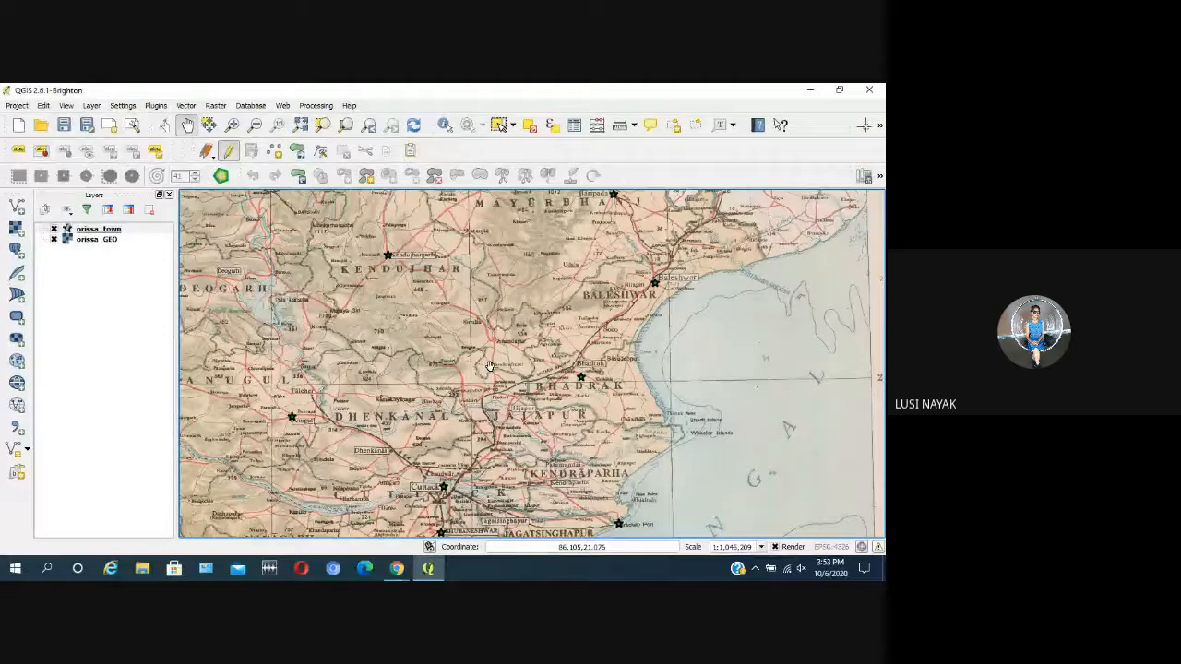
pyautogui.scroll(-1, 324, 292)
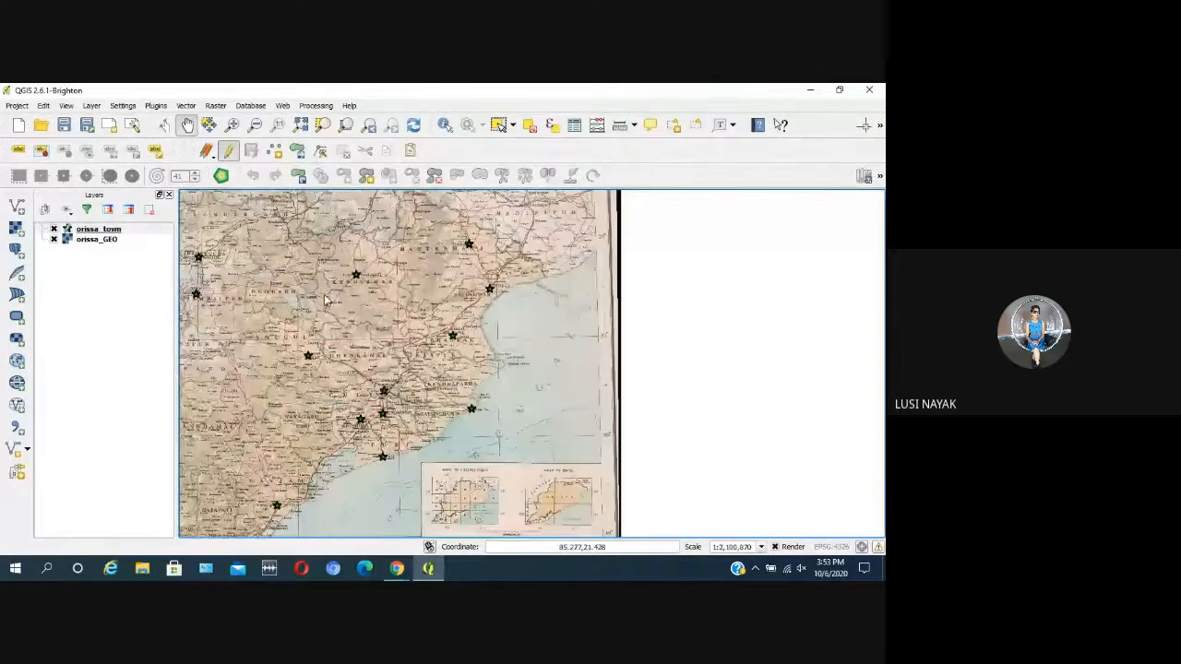
pyautogui.scroll(2, 224, 308)
pyautogui.moveTo(360, 458); pyautogui.dragTo(358, 342)
pyautogui.moveTo(442, 389); pyautogui.dragTo(451, 338)
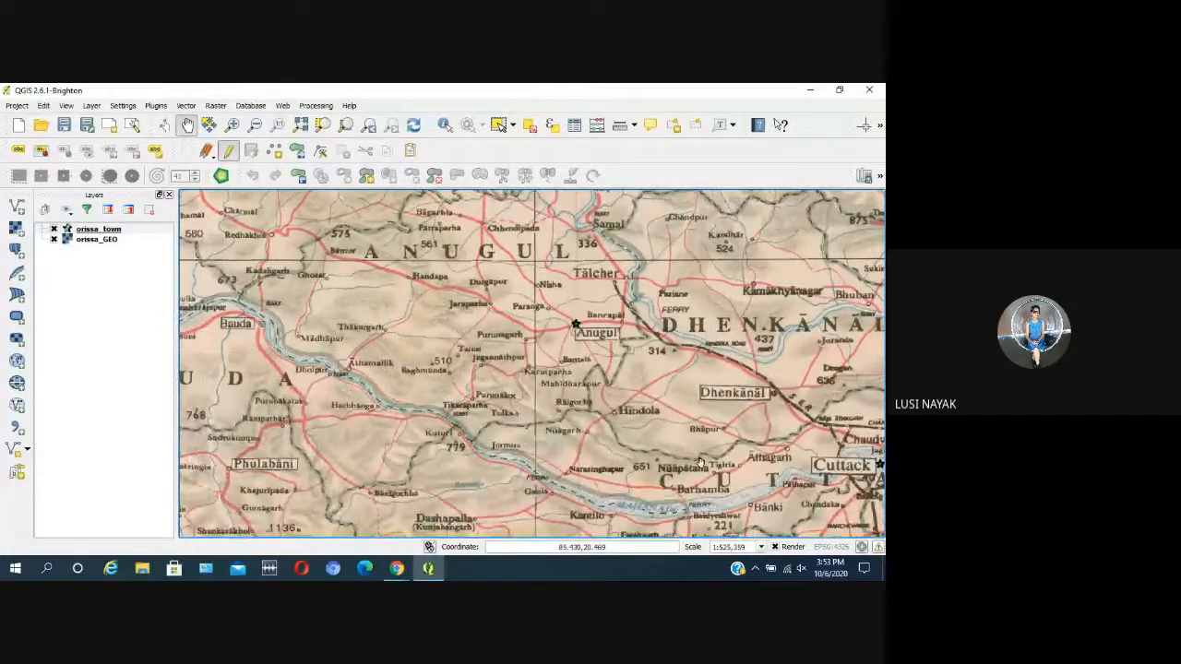
pyautogui.moveTo(683, 464); pyautogui.dragTo(489, 385)
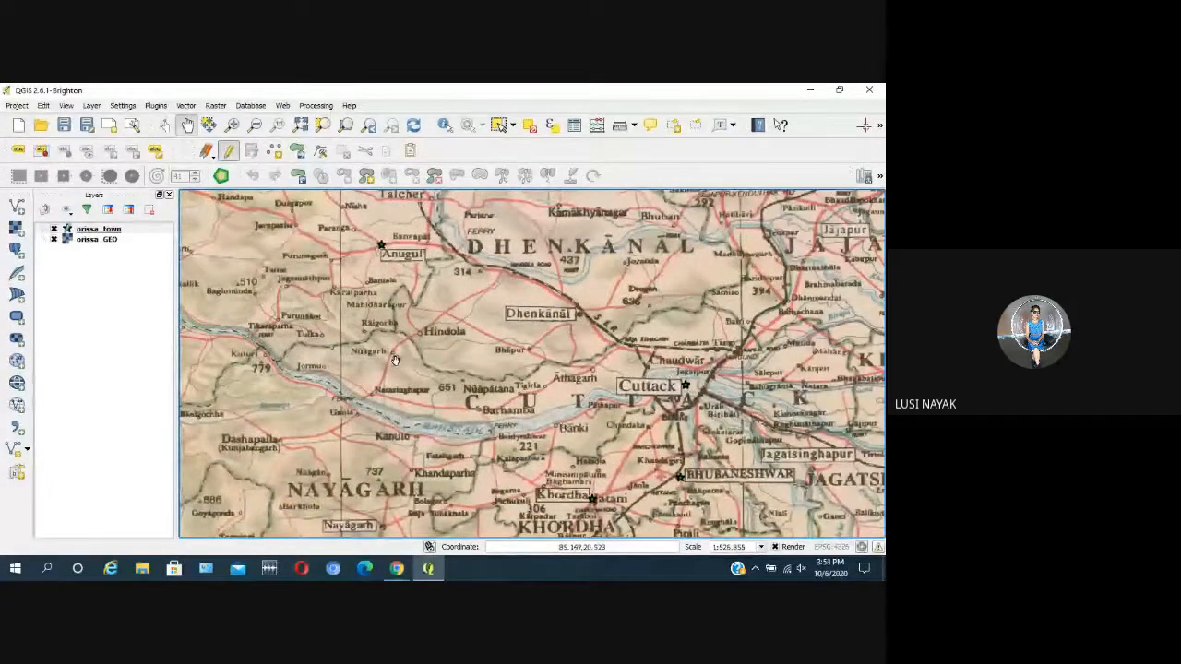
pyautogui.moveTo(397, 362); pyautogui.dragTo(513, 392)
pyautogui.moveTo(405, 393); pyautogui.dragTo(520, 396)
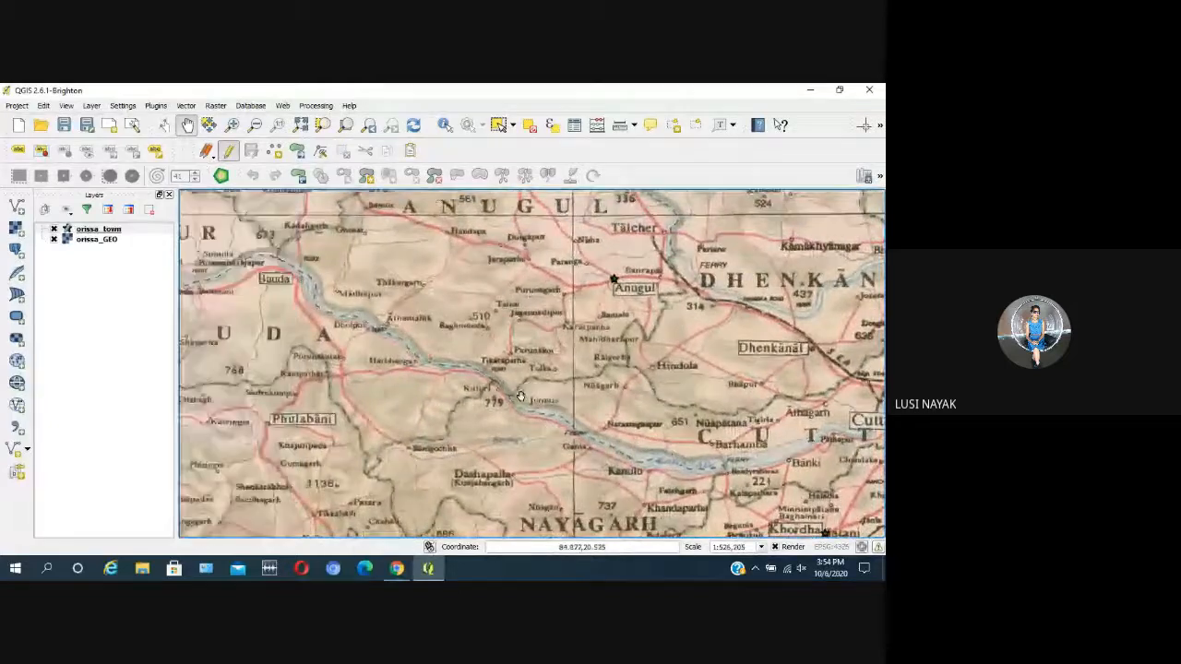
pyautogui.scroll(-1, 520, 397)
pyautogui.scroll(1, 411, 422)
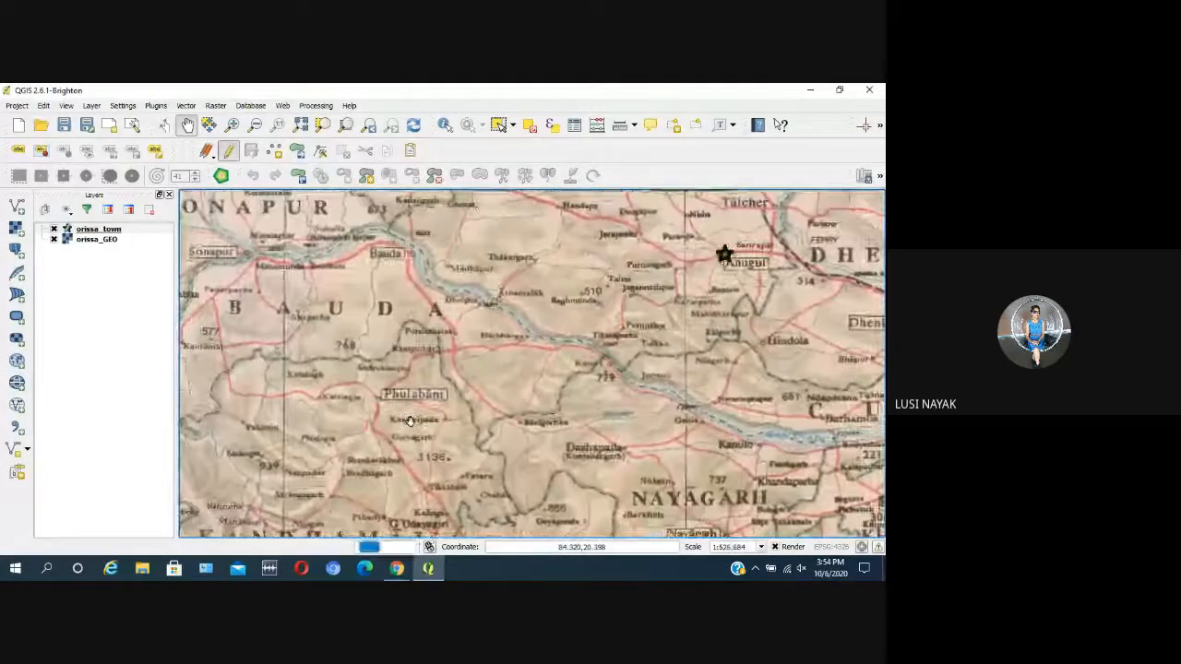
# Step: Add a town point to orissa_town at Talcher, north of the Anugul marker
pyautogui.moveTo(546, 386); pyautogui.dragTo(504, 490)
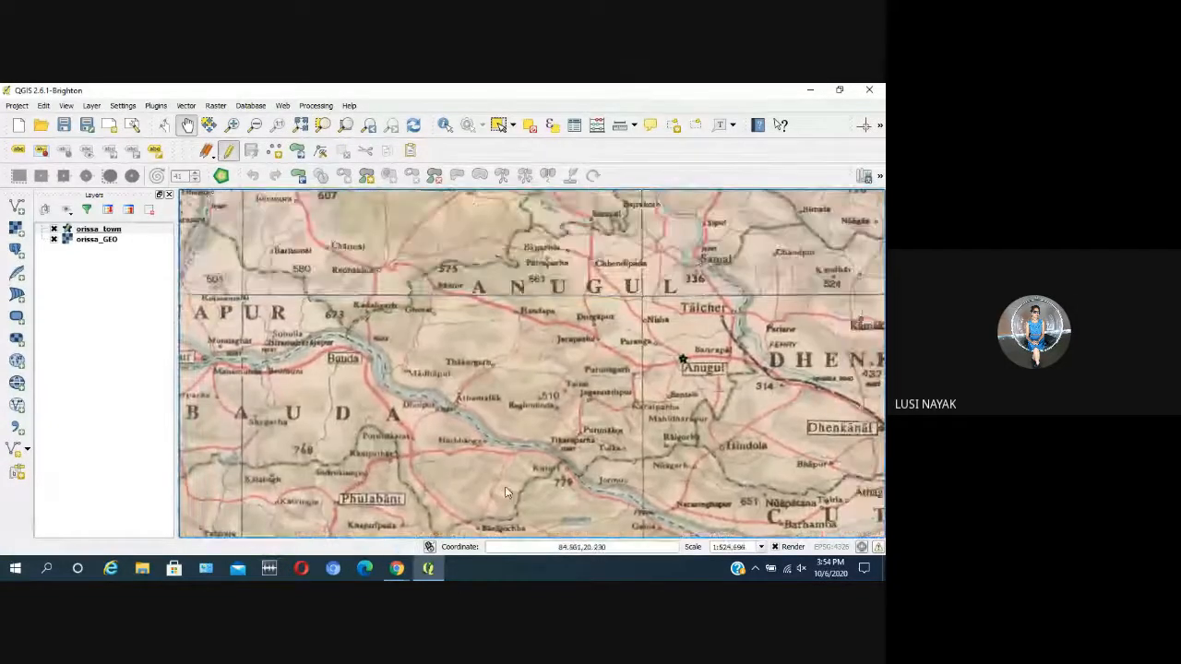
pyautogui.moveTo(602, 300); pyautogui.dragTo(516, 302)
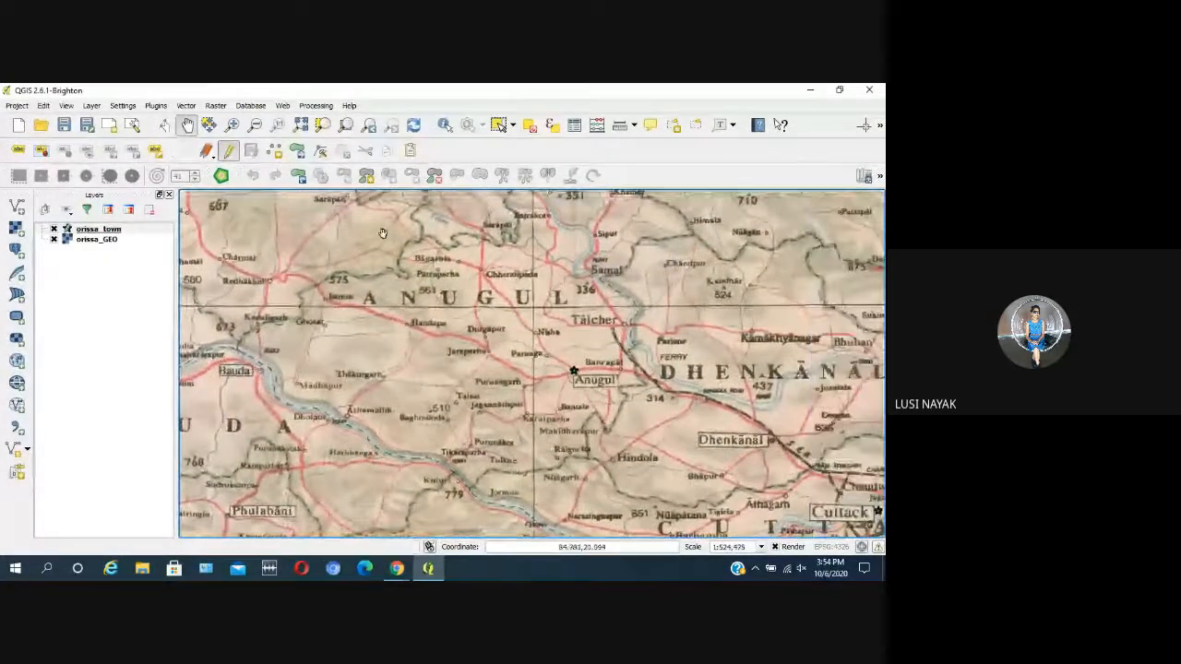
pyautogui.click(277, 153)
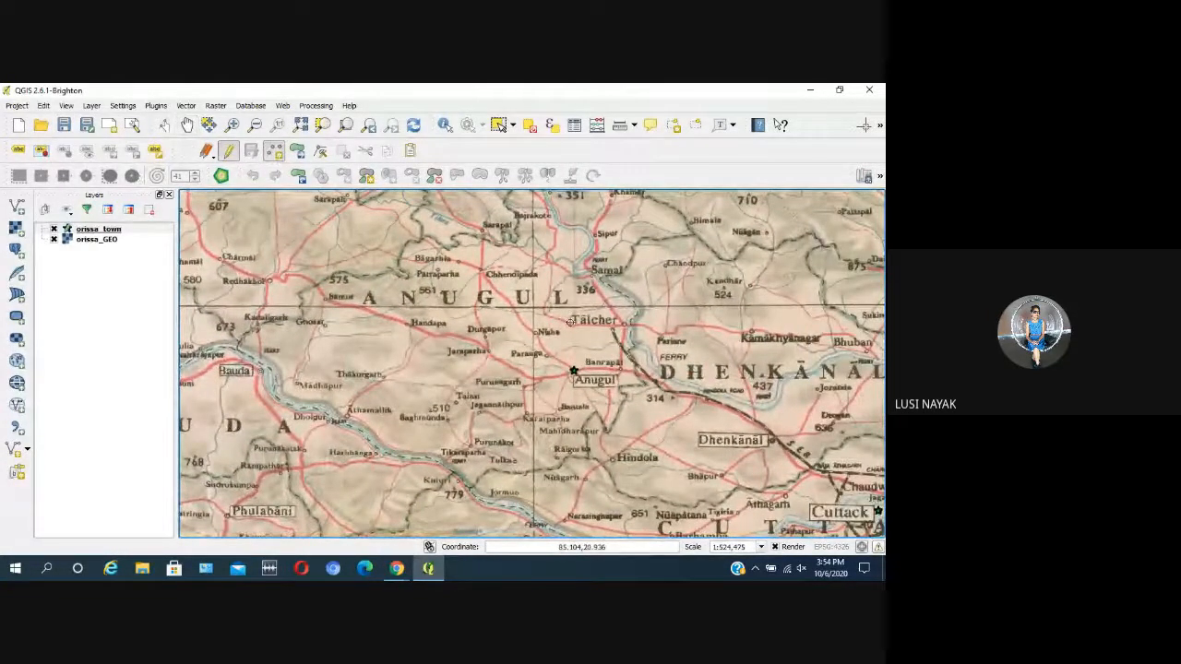
pyautogui.click(571, 321)
pyautogui.click(635, 362)
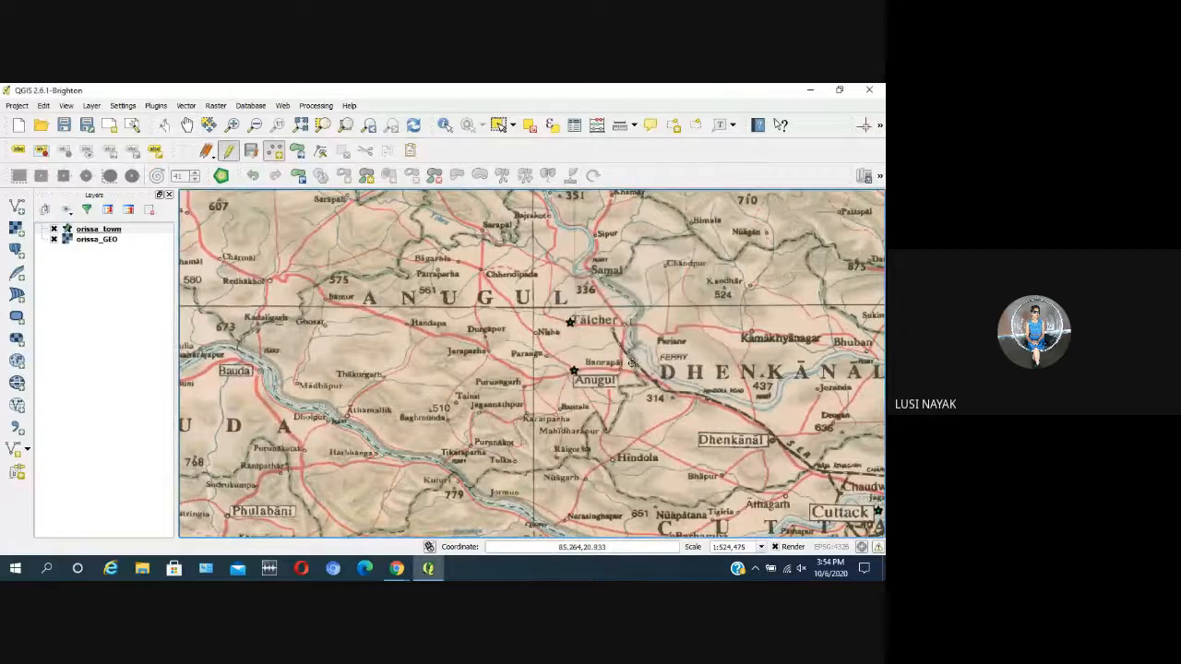
pyautogui.scroll(-1, 603, 336)
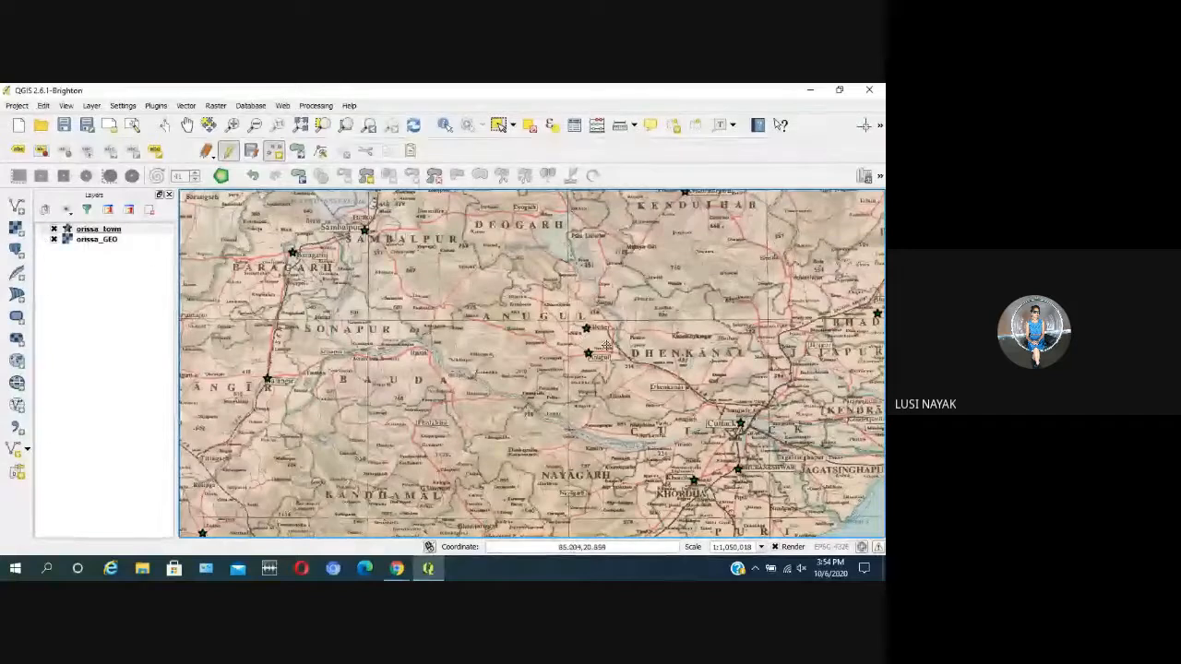
# Step: Examine the map around Deogarh, Sambalpur, Baragarh, Jharsuguda and Sundargarh for towns without a star marker
pyautogui.click(187, 124)
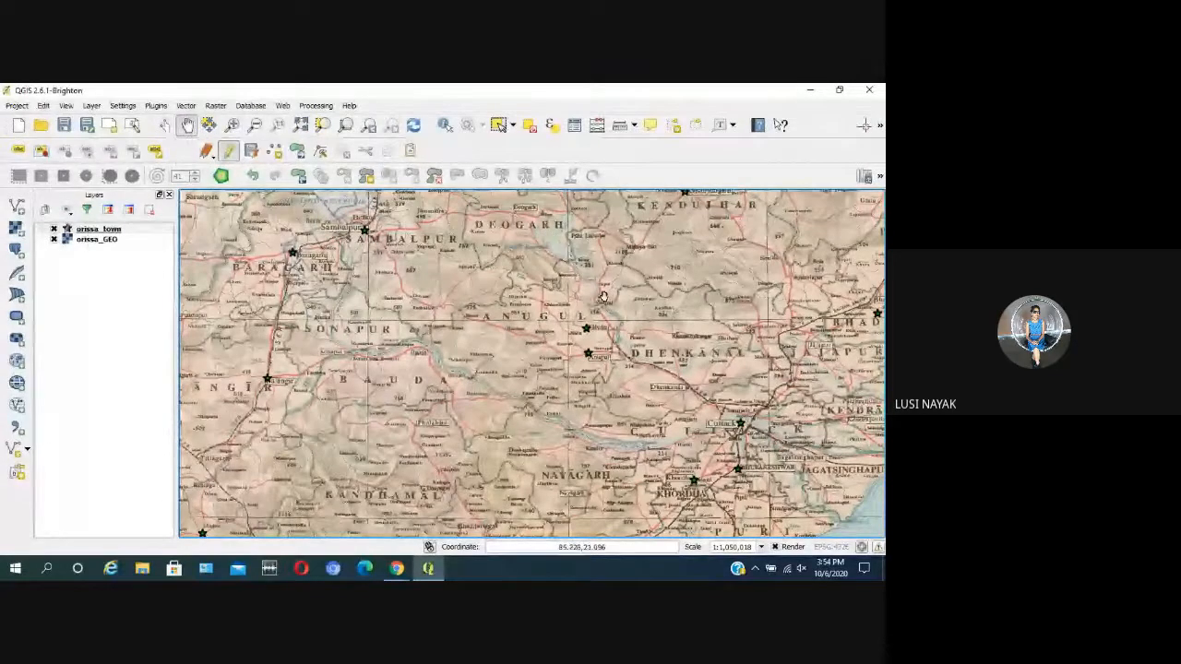
pyautogui.moveTo(528, 274); pyautogui.dragTo(493, 369)
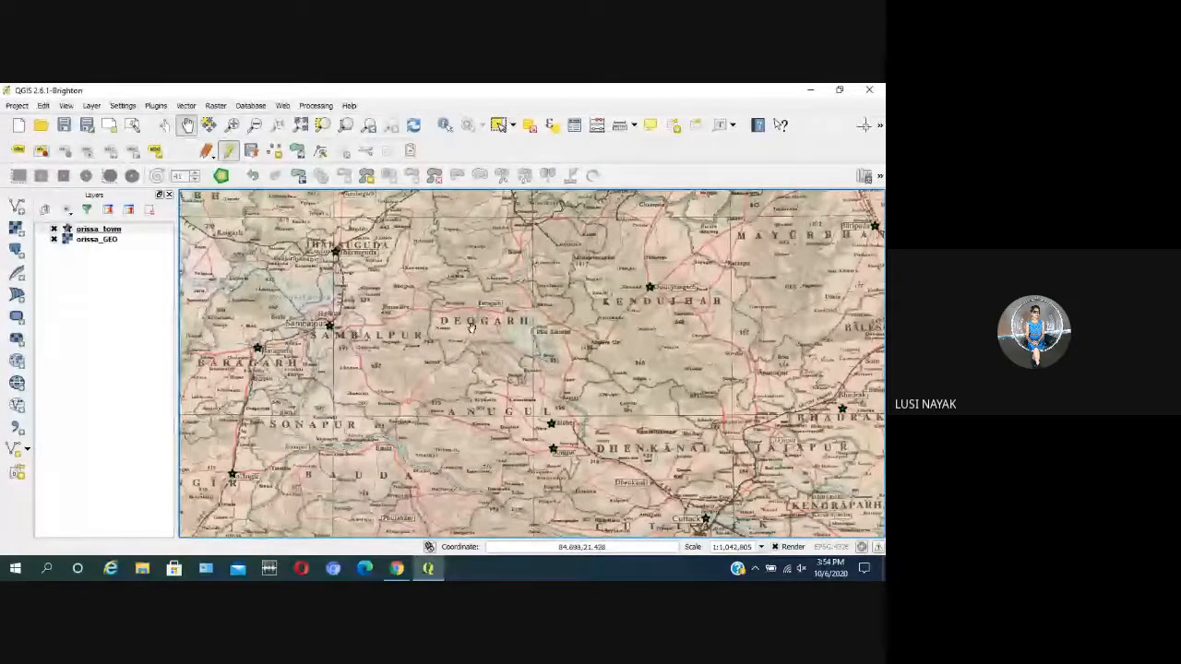
pyautogui.scroll(1, 477, 323)
pyautogui.moveTo(284, 498); pyautogui.dragTo(485, 420)
pyautogui.moveTo(336, 398); pyautogui.dragTo(425, 394)
pyautogui.moveTo(454, 297); pyautogui.dragTo(500, 448)
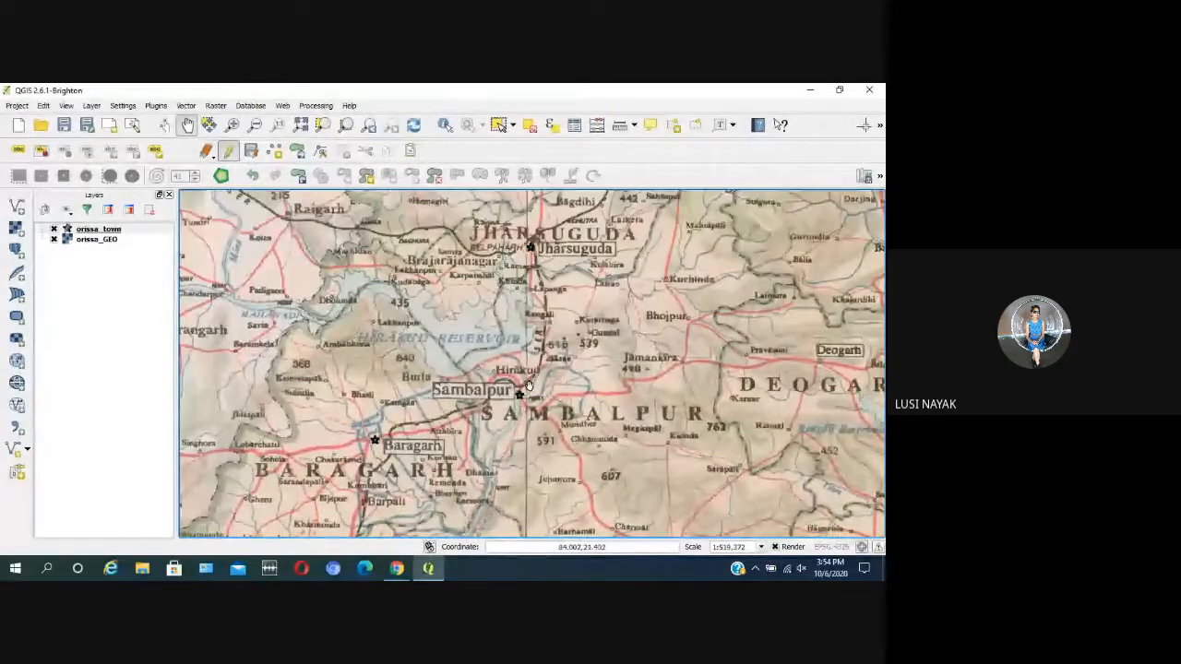
pyautogui.scroll(-1, 680, 374)
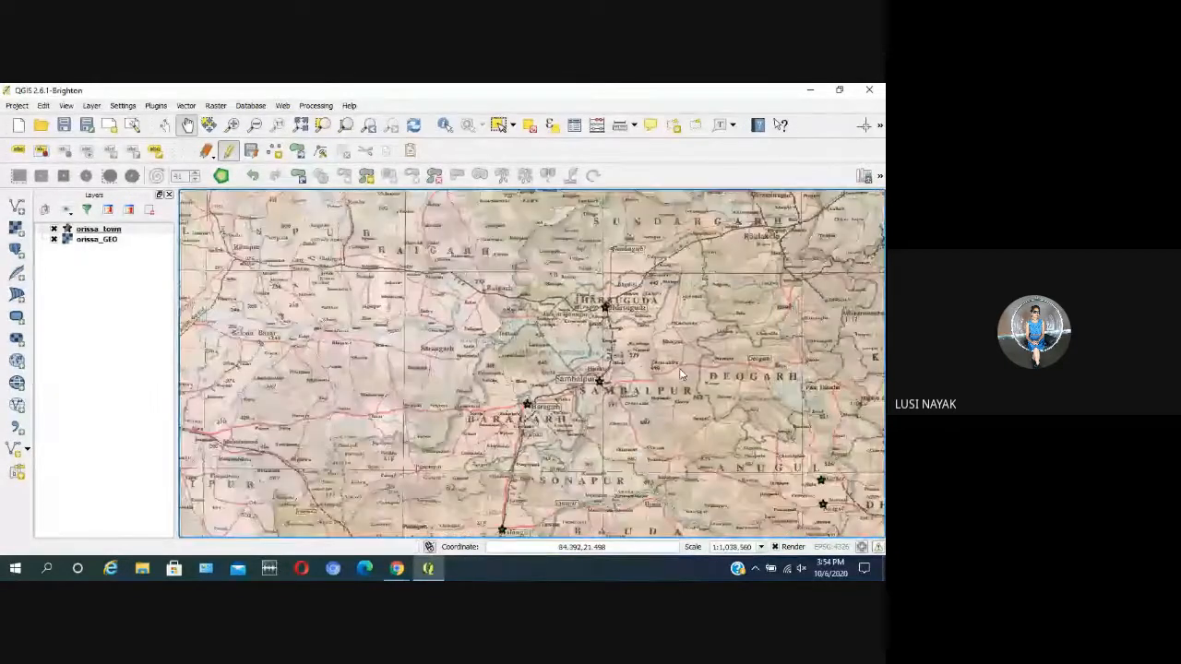
pyautogui.scroll(-1, 681, 373)
pyautogui.scroll(2, 736, 333)
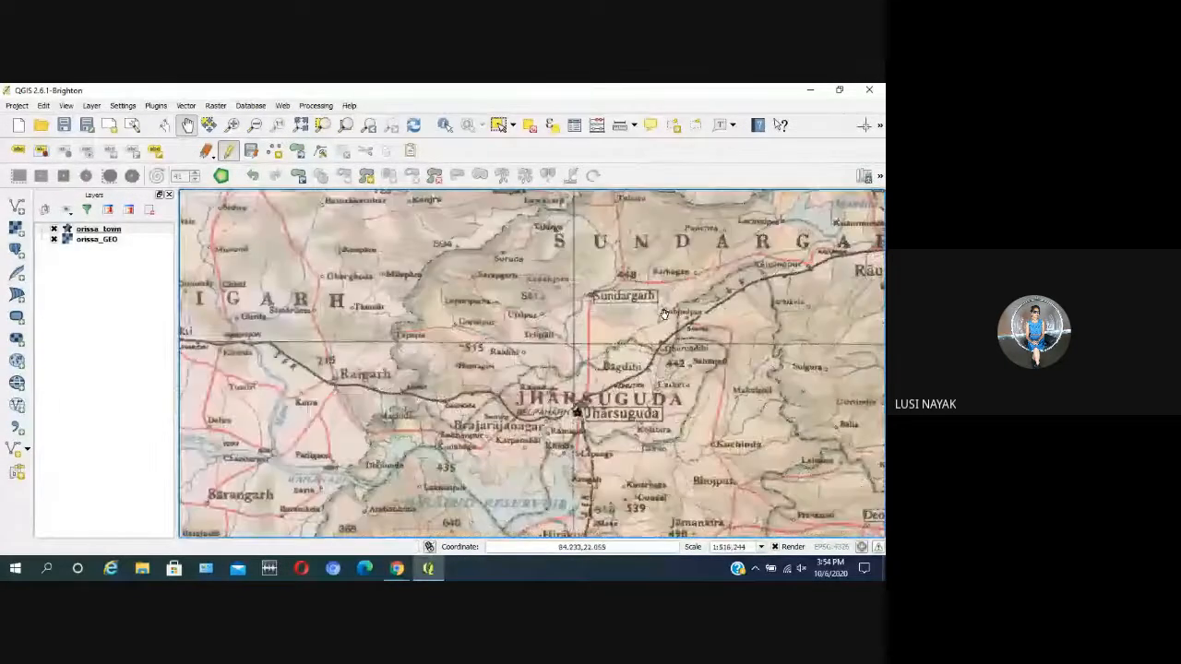
# Step: Examine the area from Raulakela and Barsuan down to Kendujhargarh for unmarked towns
pyautogui.moveTo(795, 415); pyautogui.dragTo(518, 397)
pyautogui.scroll(-1, 518, 396)
pyautogui.scroll(2, 517, 397)
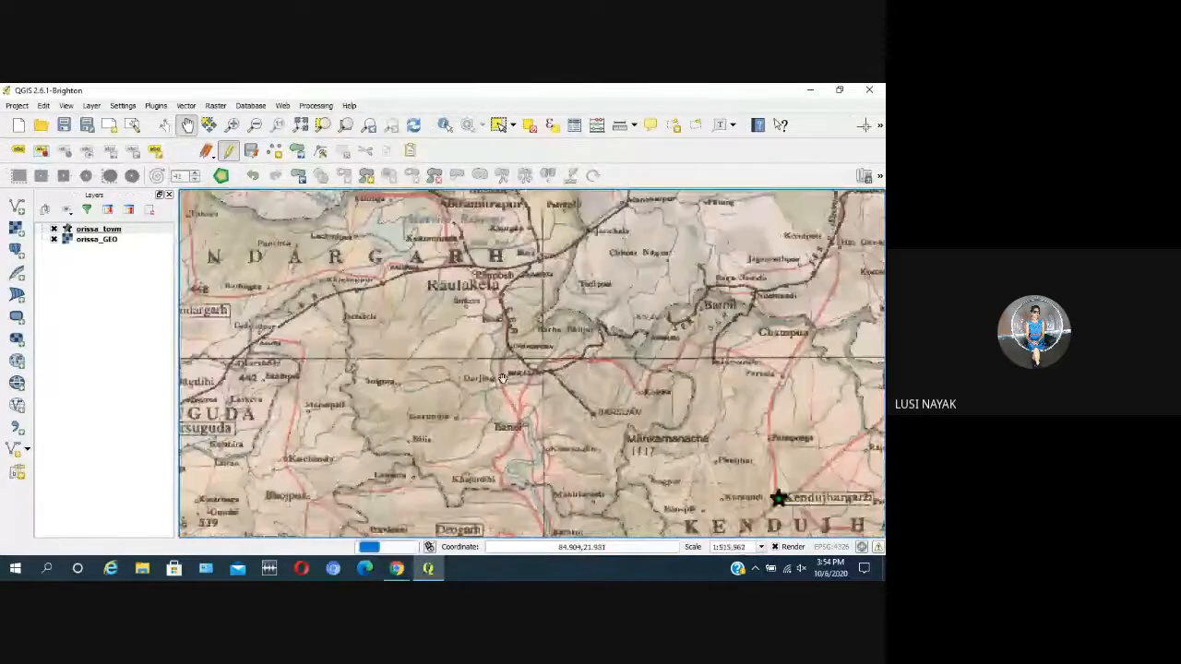
pyautogui.scroll(-1, 503, 383)
pyautogui.scroll(1, 503, 383)
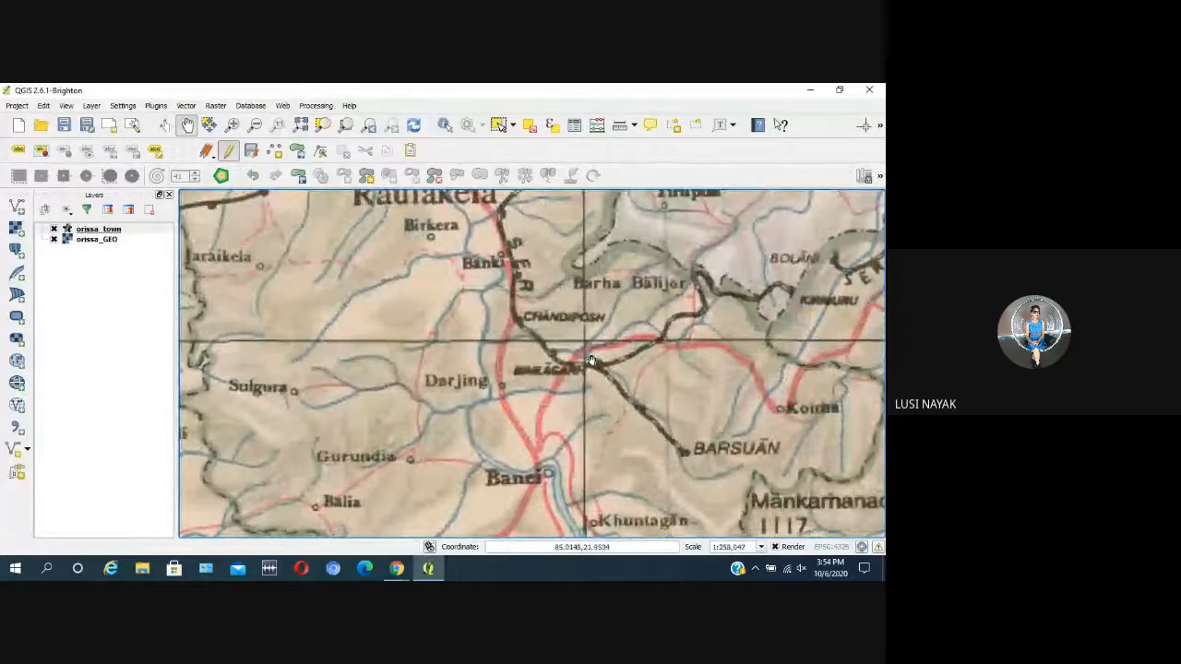
pyautogui.scroll(-1, 590, 355)
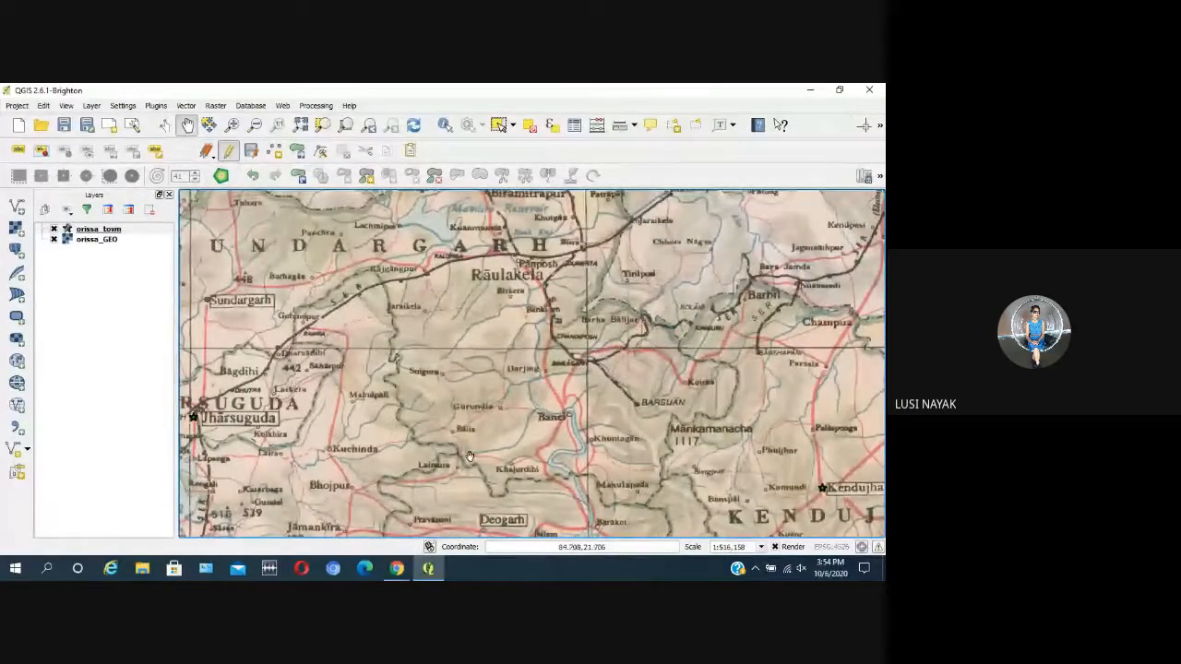
pyautogui.moveTo(395, 336); pyautogui.dragTo(412, 391)
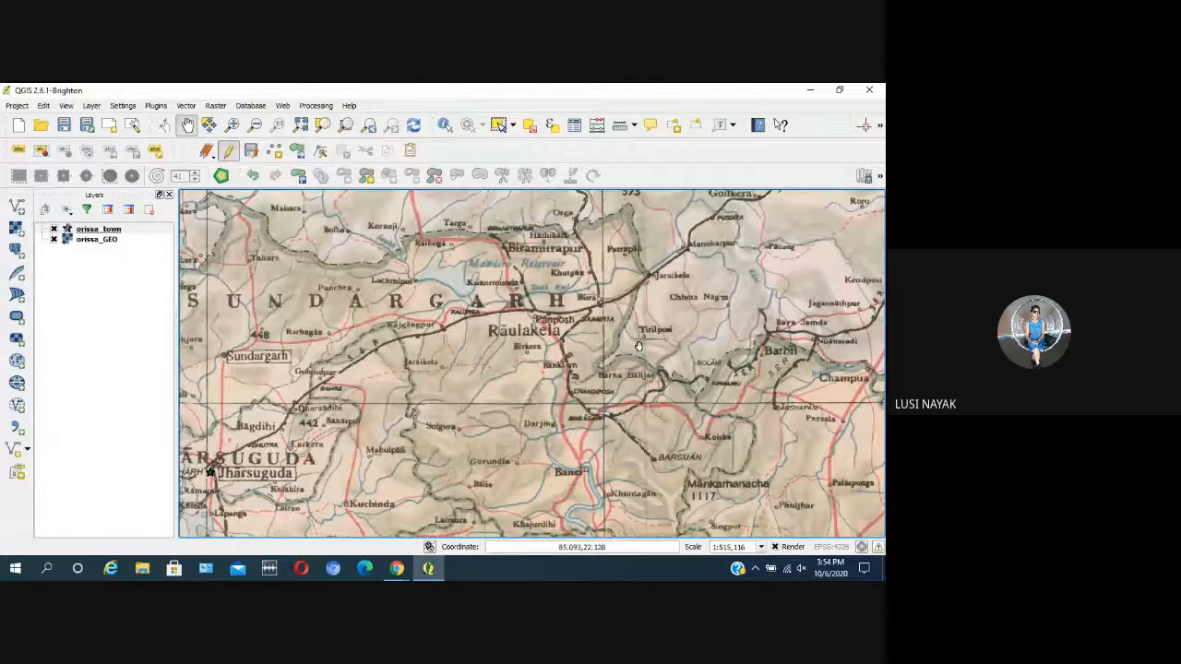
pyautogui.moveTo(658, 434); pyautogui.dragTo(440, 296)
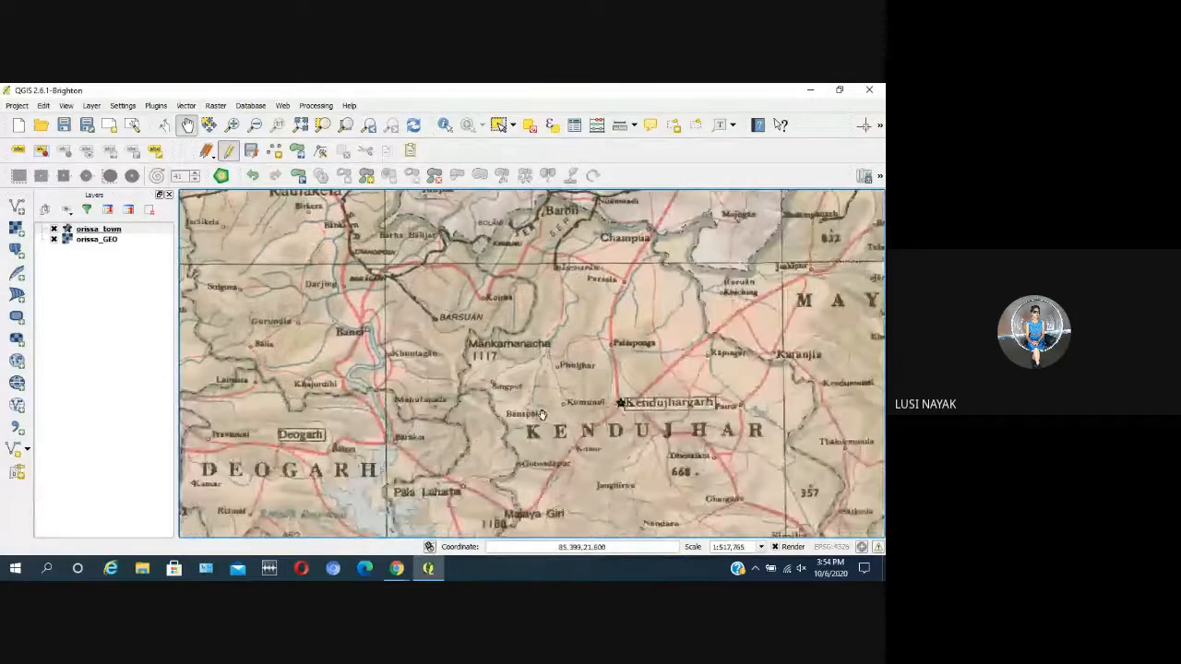
pyautogui.moveTo(540, 425); pyautogui.dragTo(469, 330)
pyautogui.moveTo(526, 388); pyautogui.dragTo(498, 369)
# Step: Check the Mayurbhanj and Baleshwar districts around Baripada and Baleshwar for missing town points
pyautogui.scroll(-1, 503, 378)
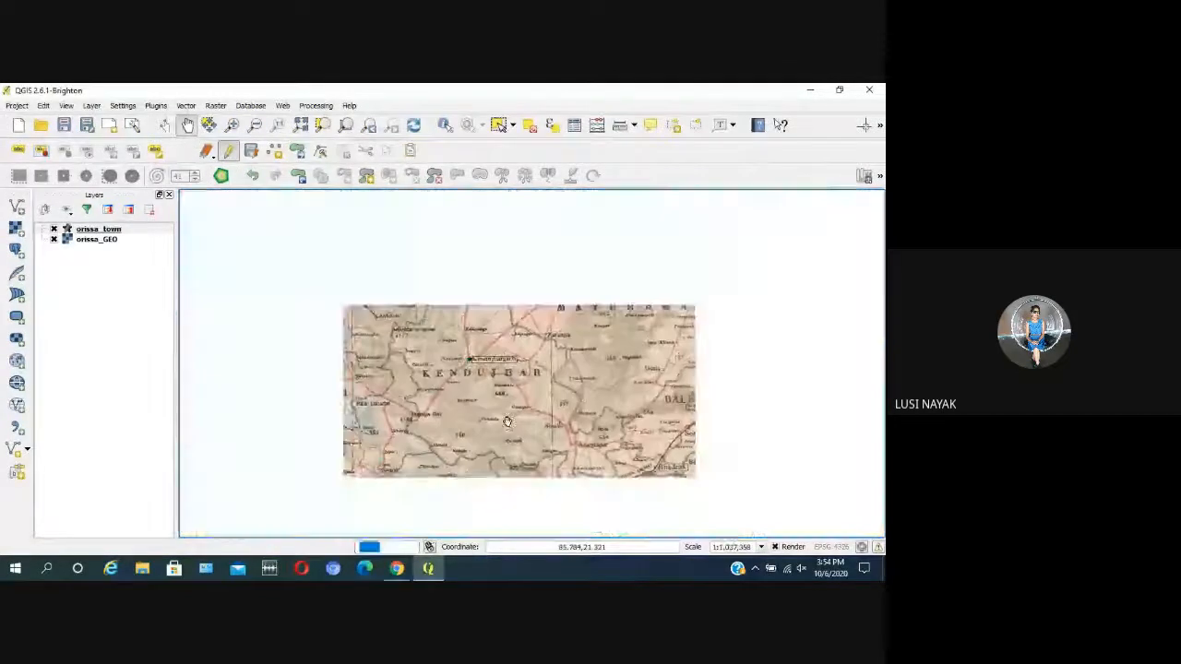
pyautogui.scroll(2, 590, 350)
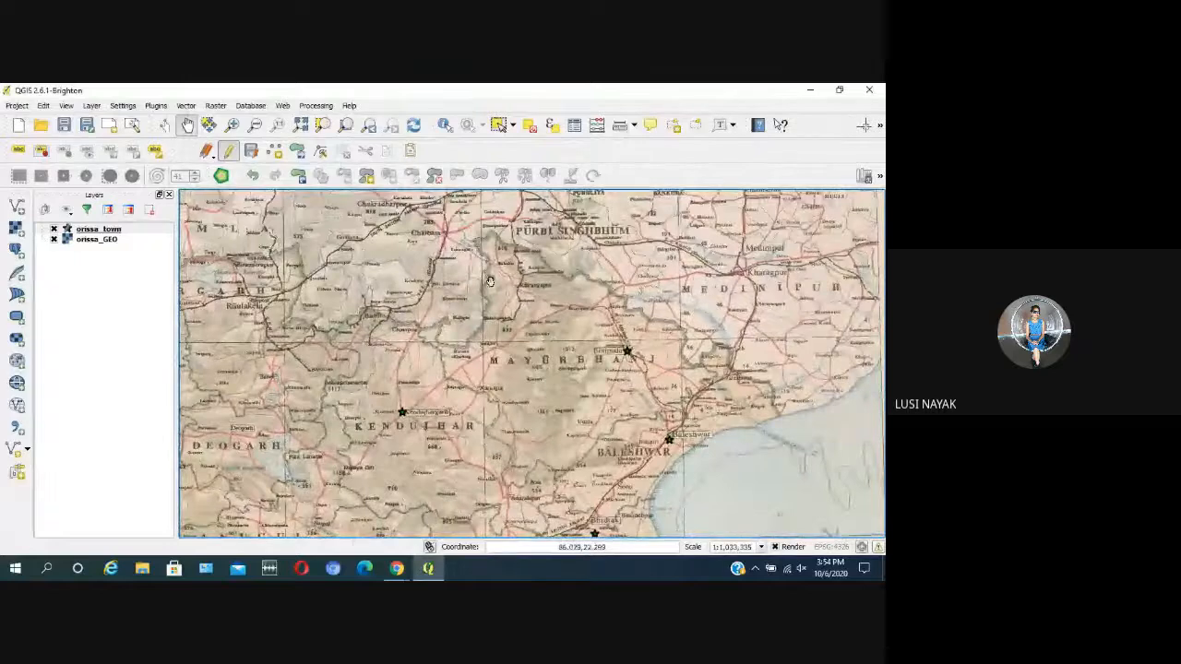
pyautogui.scroll(-2, 512, 306)
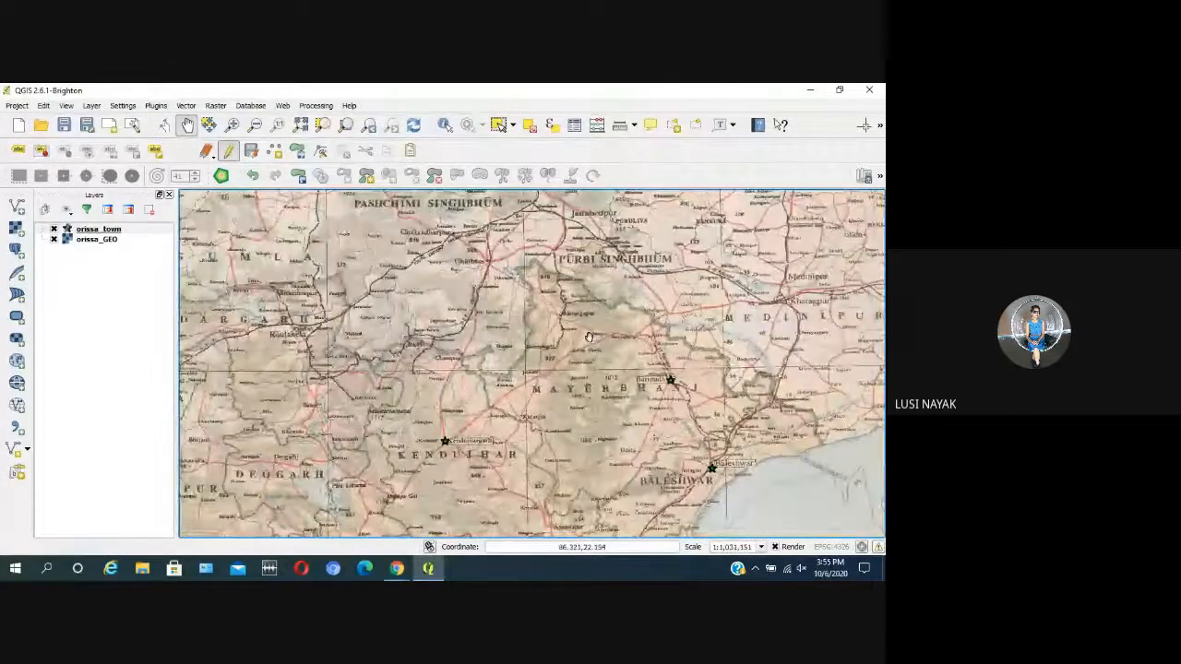
pyautogui.scroll(1, 587, 335)
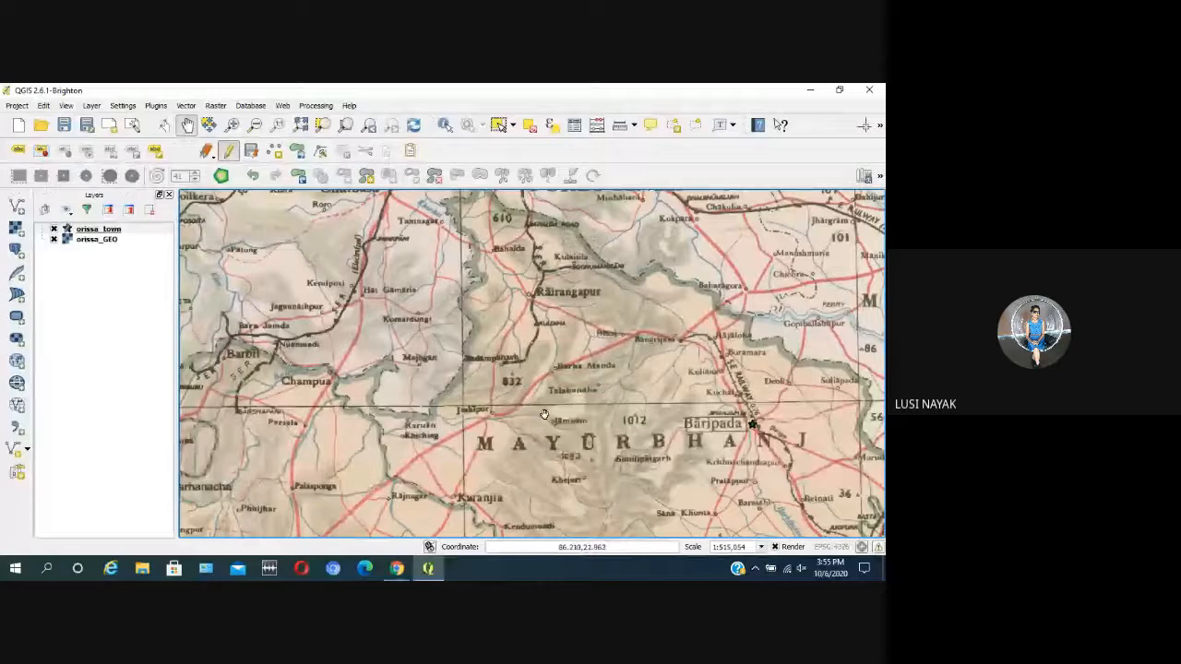
pyautogui.moveTo(737, 438); pyautogui.dragTo(590, 325)
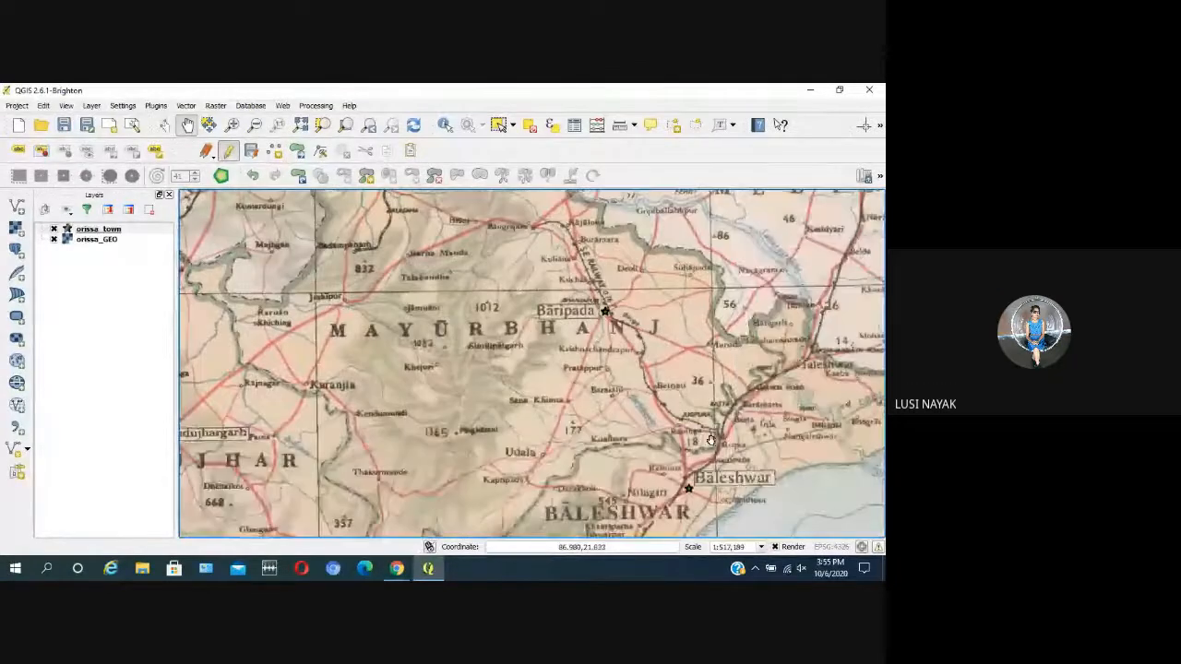
pyautogui.moveTo(752, 399); pyautogui.dragTo(628, 327)
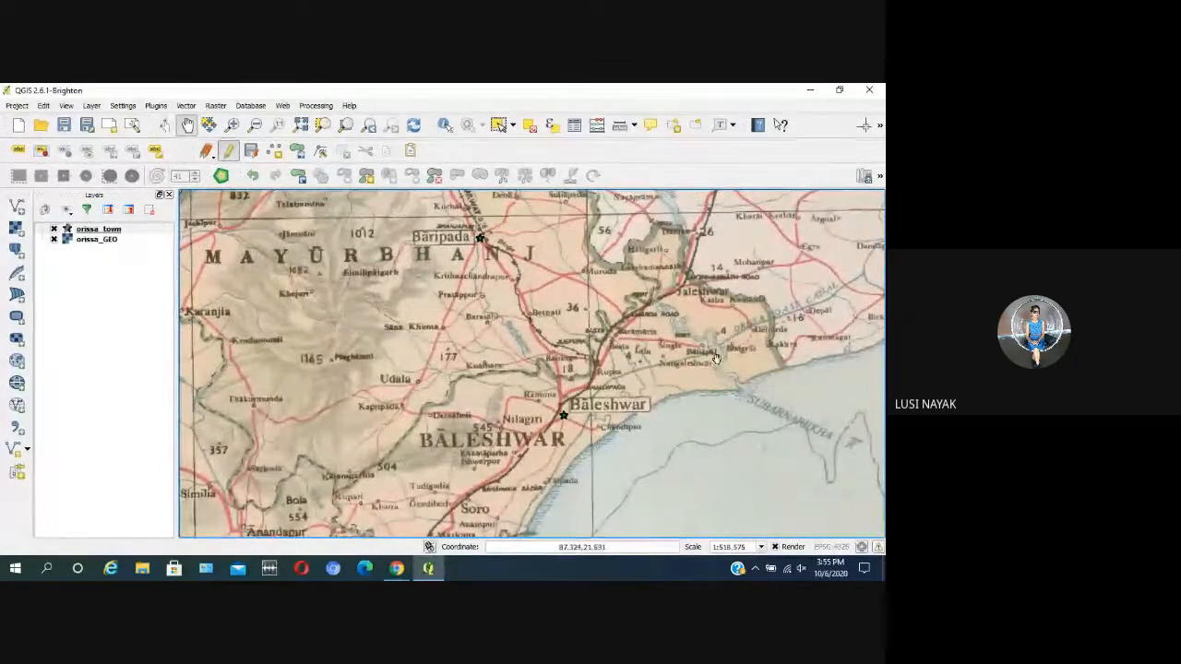
# Step: Add a town point to orissa_town at Basudebpur, east of the Bhadrak marker, leaving its id empty
pyautogui.moveTo(442, 464); pyautogui.dragTo(532, 363)
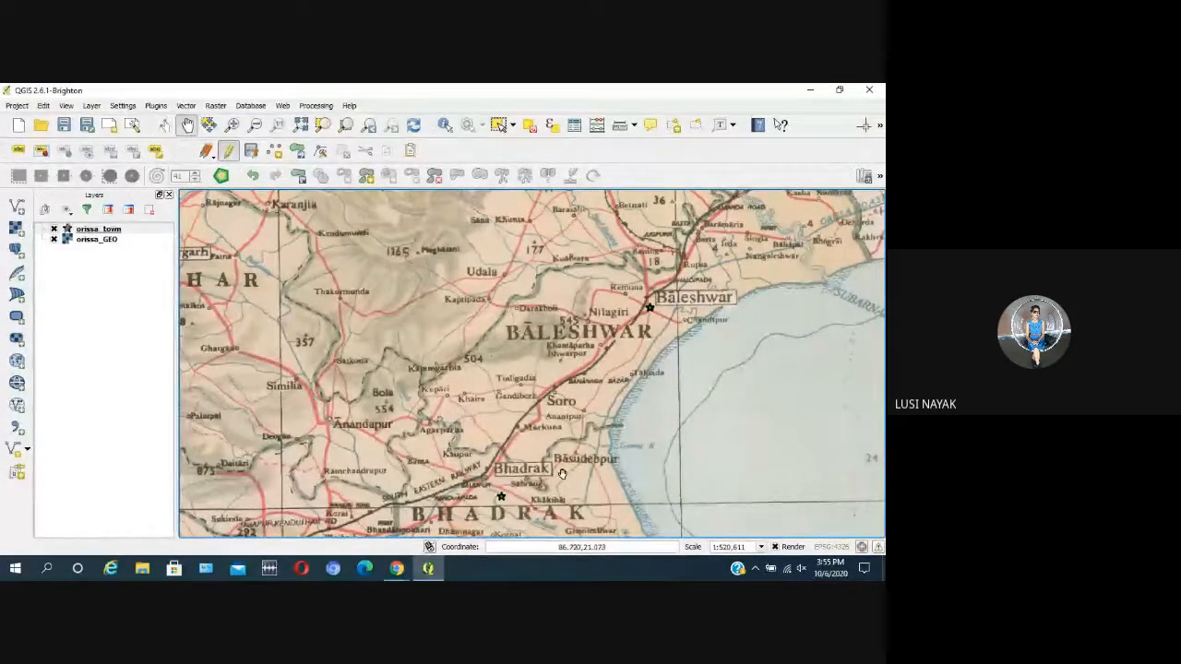
pyautogui.moveTo(562, 474); pyautogui.dragTo(570, 439)
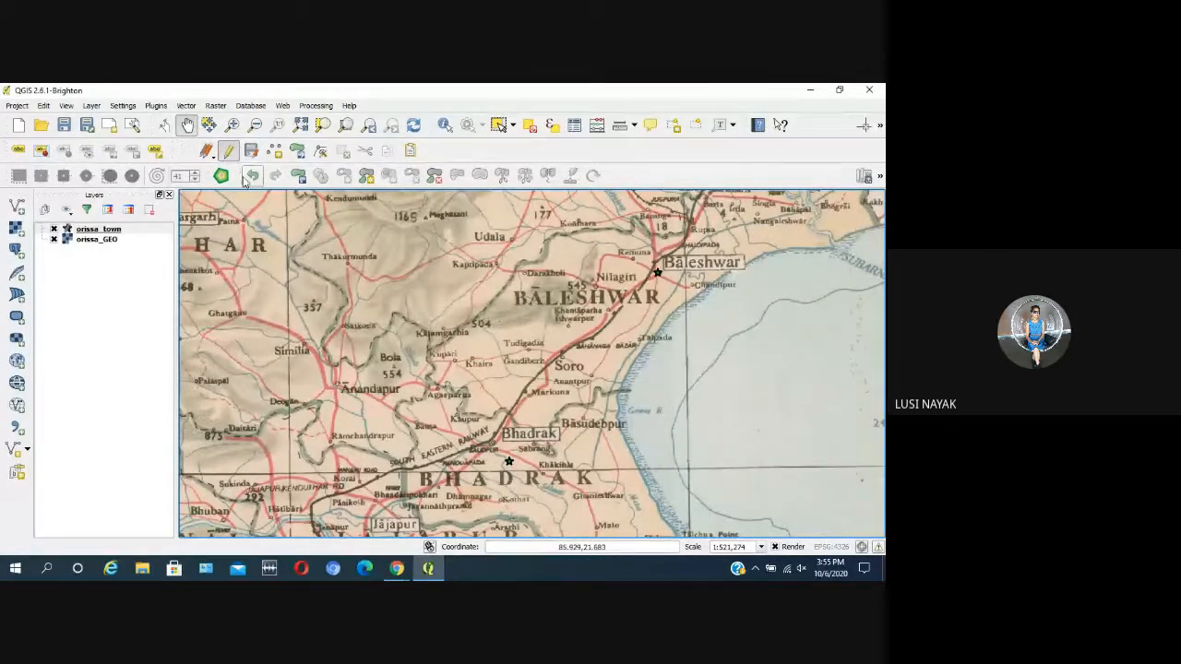
pyautogui.click(274, 150)
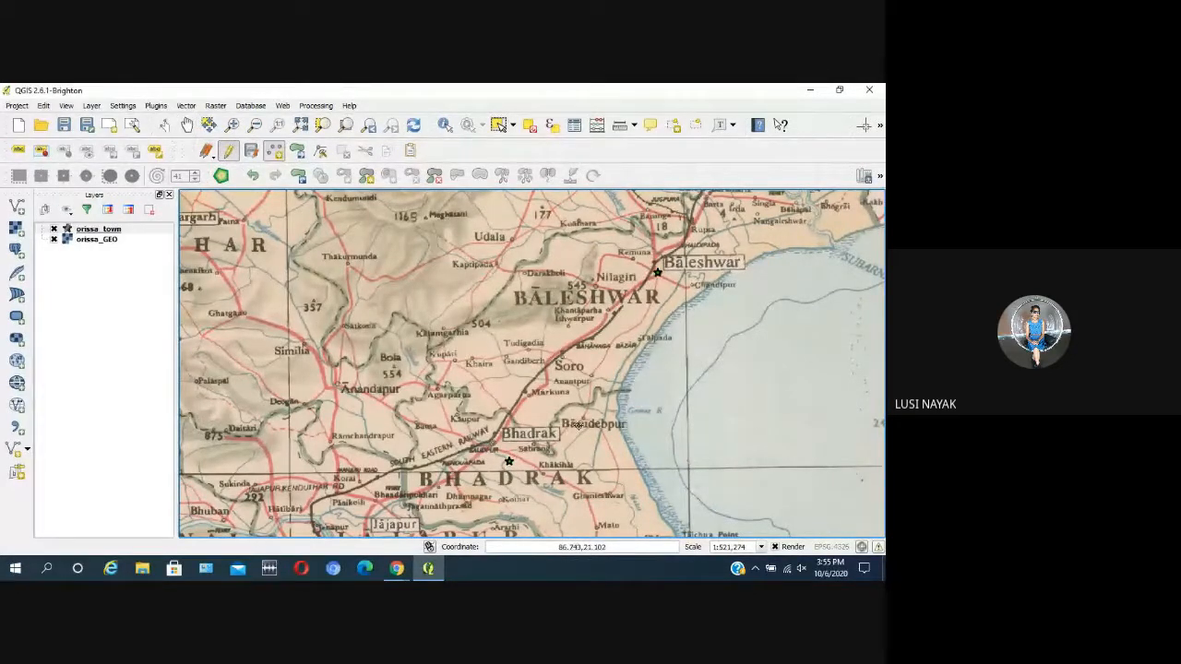
pyautogui.click(614, 424)
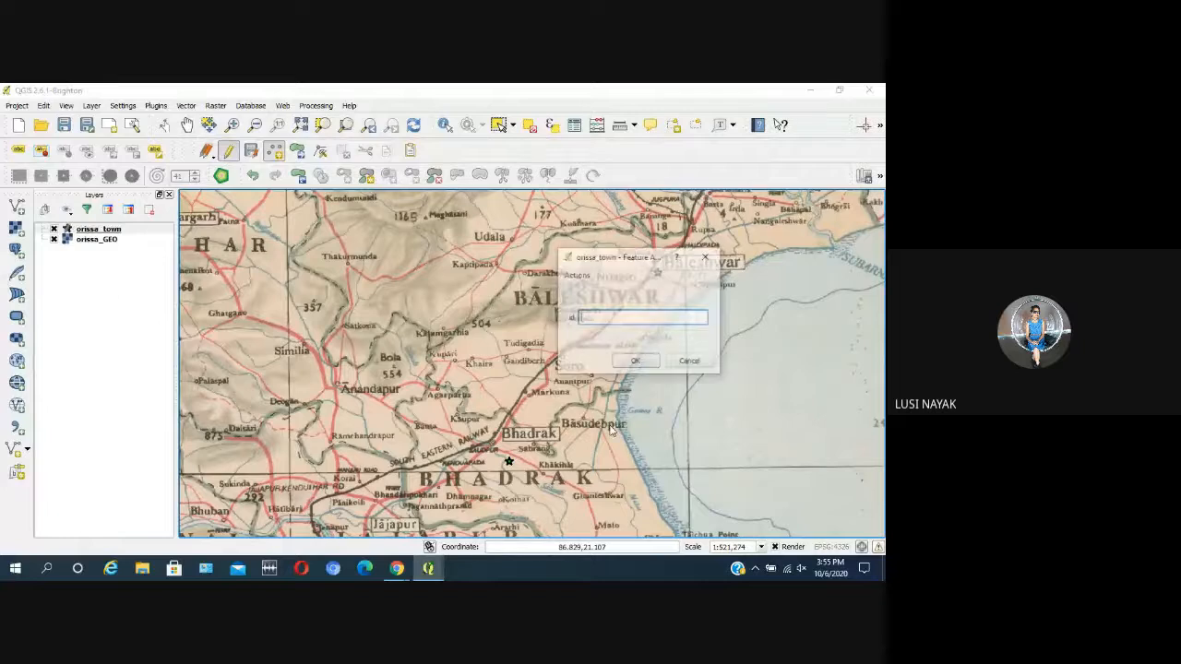
pyautogui.click(634, 365)
# Step: Check the coast down to Paralakhemundi for missing towns, and save the orissa_town edits while ending the editing session
pyautogui.scroll(-1, 597, 386)
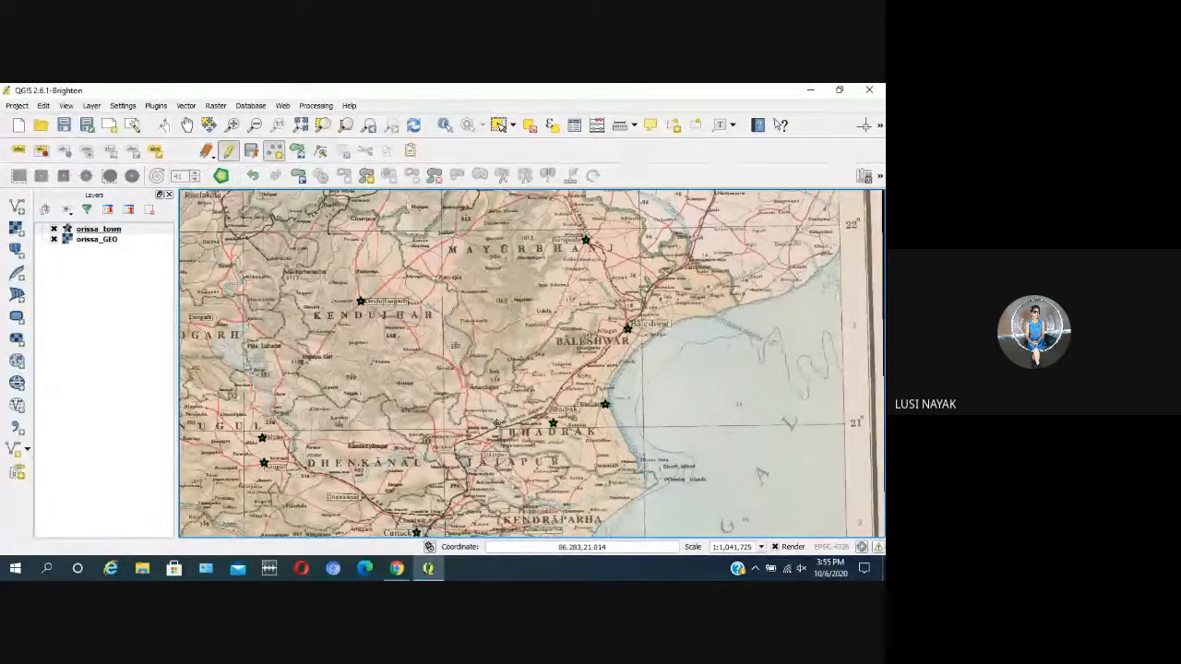
pyautogui.scroll(-1, 496, 423)
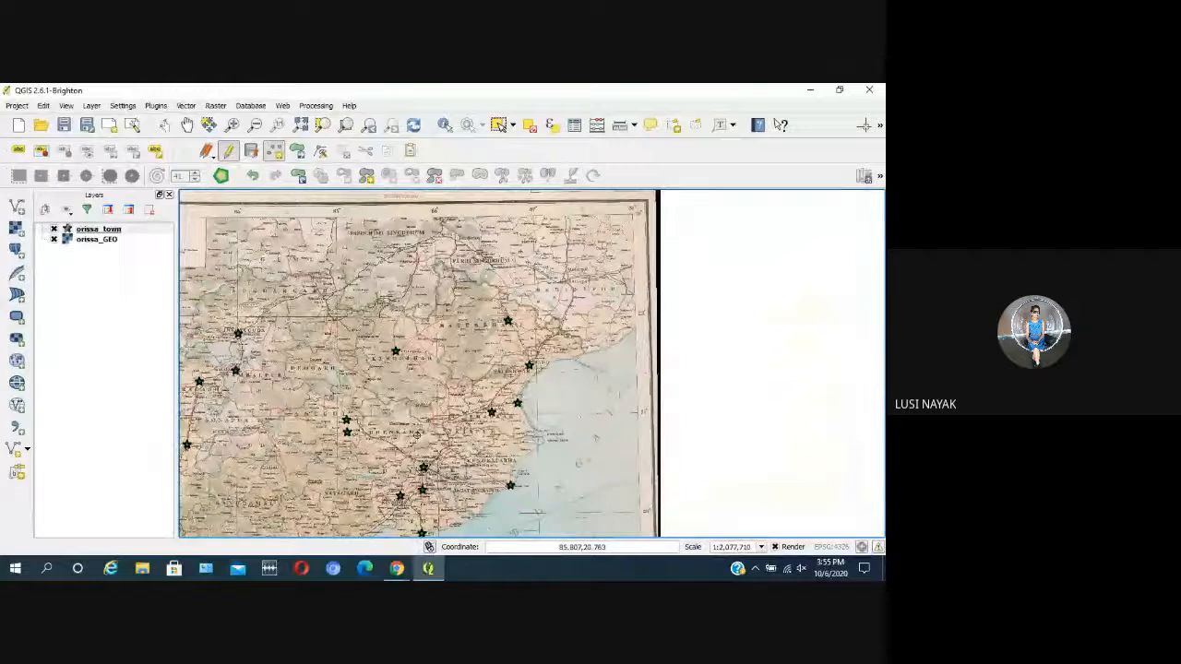
pyautogui.scroll(-2, 273, 500)
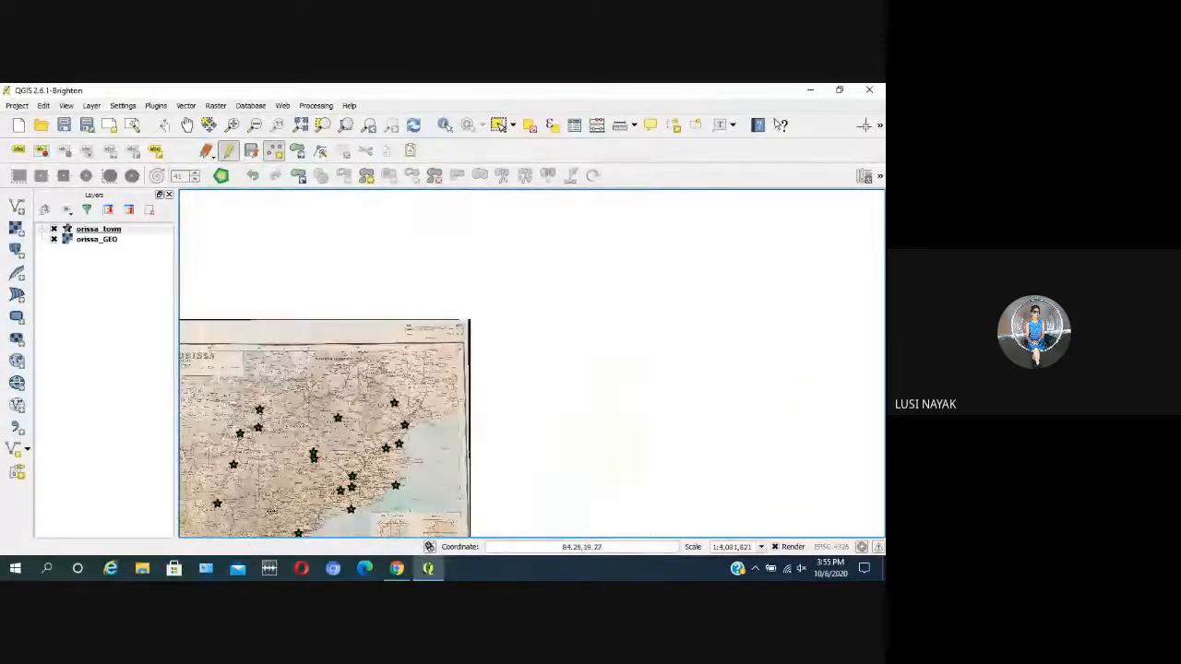
pyautogui.scroll(4, 304, 489)
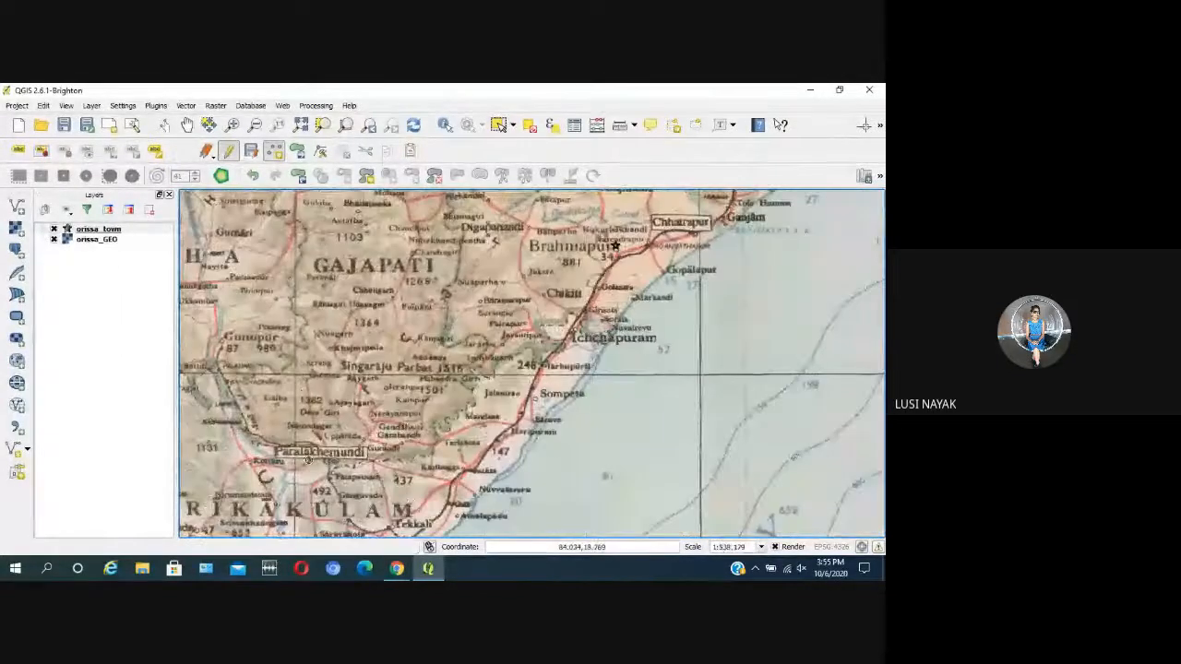
pyautogui.scroll(1, 302, 460)
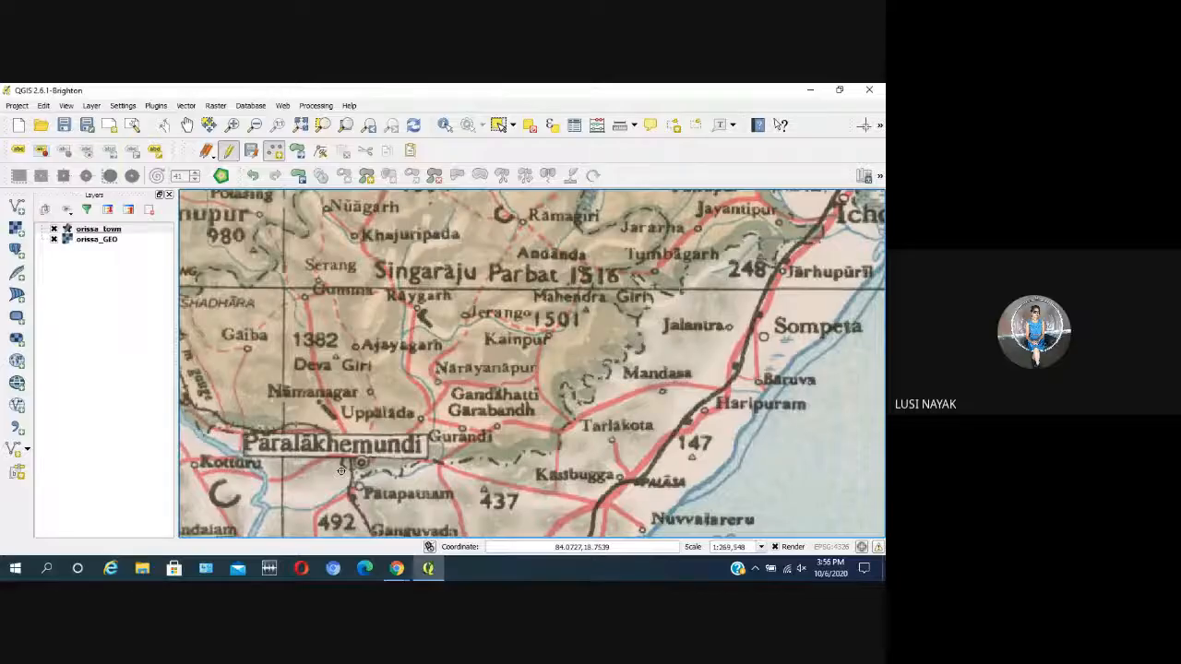
pyautogui.scroll(-2, 341, 470)
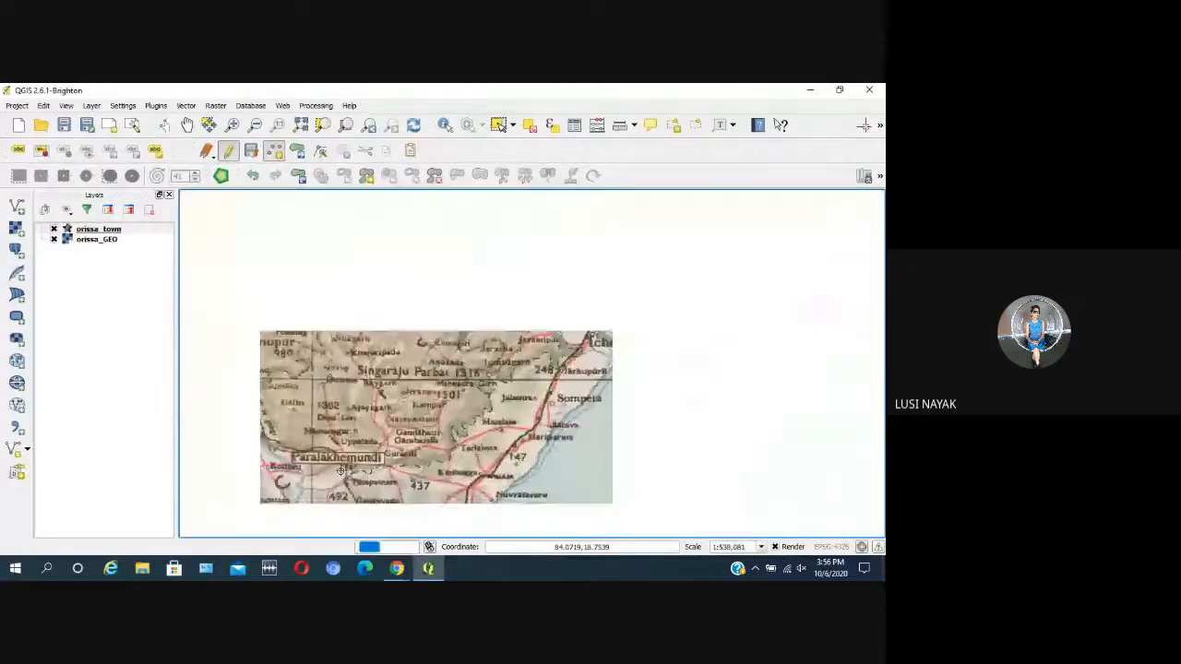
pyautogui.click(226, 151)
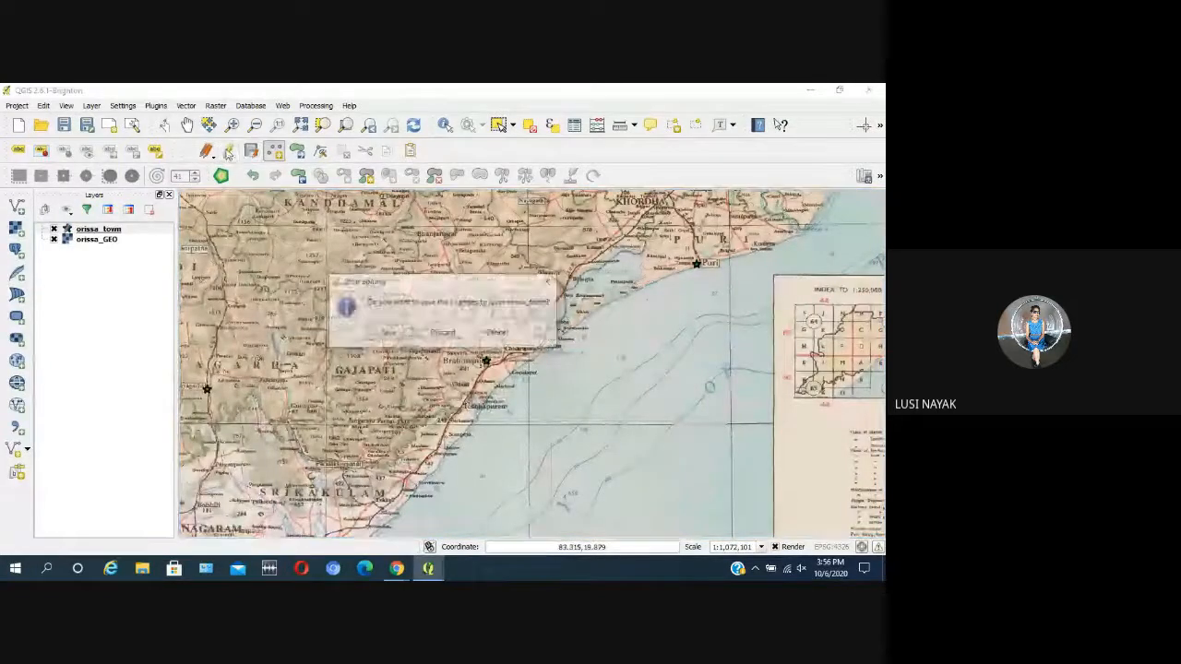
pyautogui.click(386, 334)
pyautogui.scroll(-1, 380, 336)
pyautogui.moveTo(378, 357); pyautogui.dragTo(468, 366)
pyautogui.scroll(-1, 478, 351)
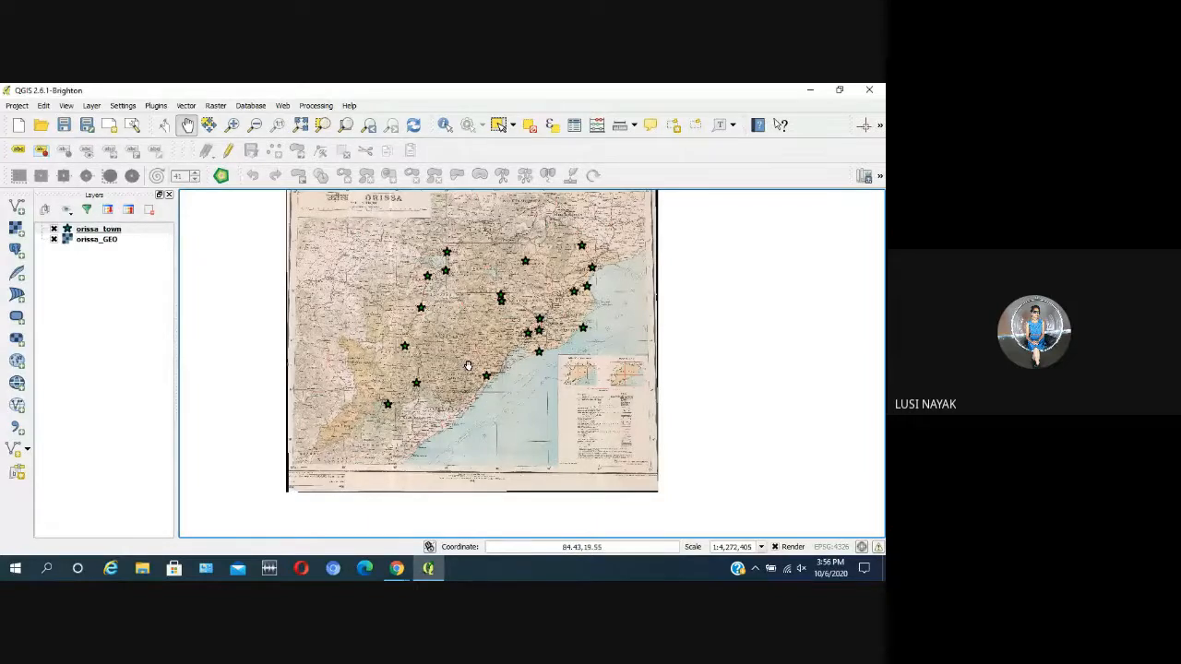
# Step: Turn editing back on for orissa_town and view the layer's attribute table
pyautogui.click(228, 153)
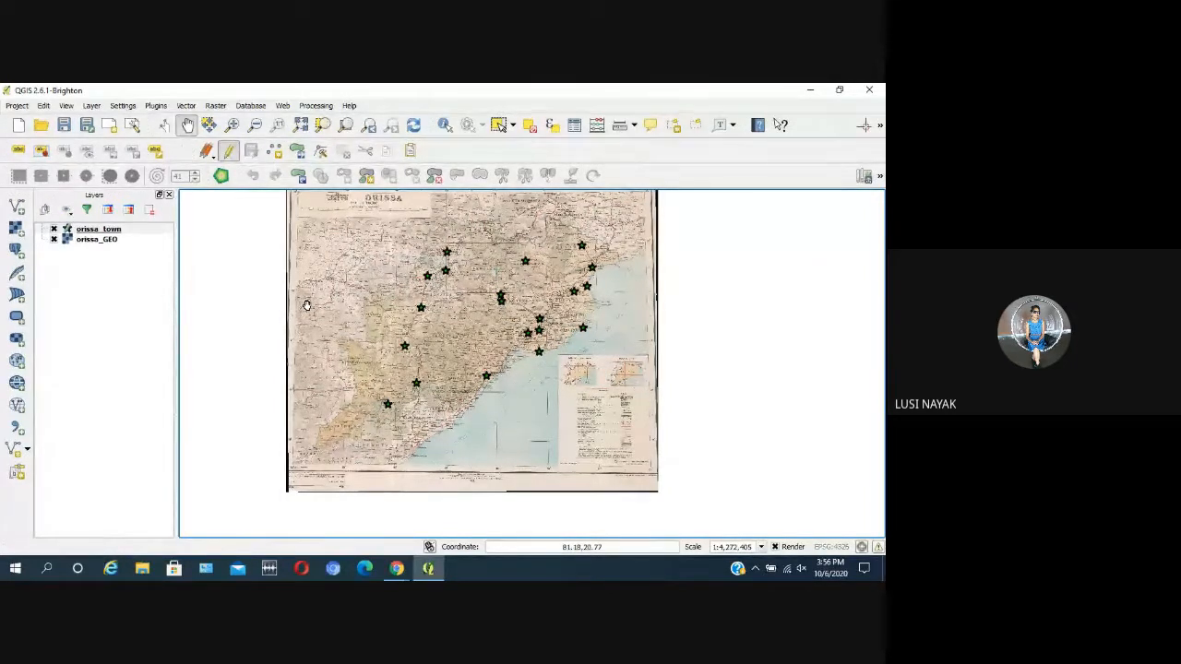
pyautogui.click(574, 124)
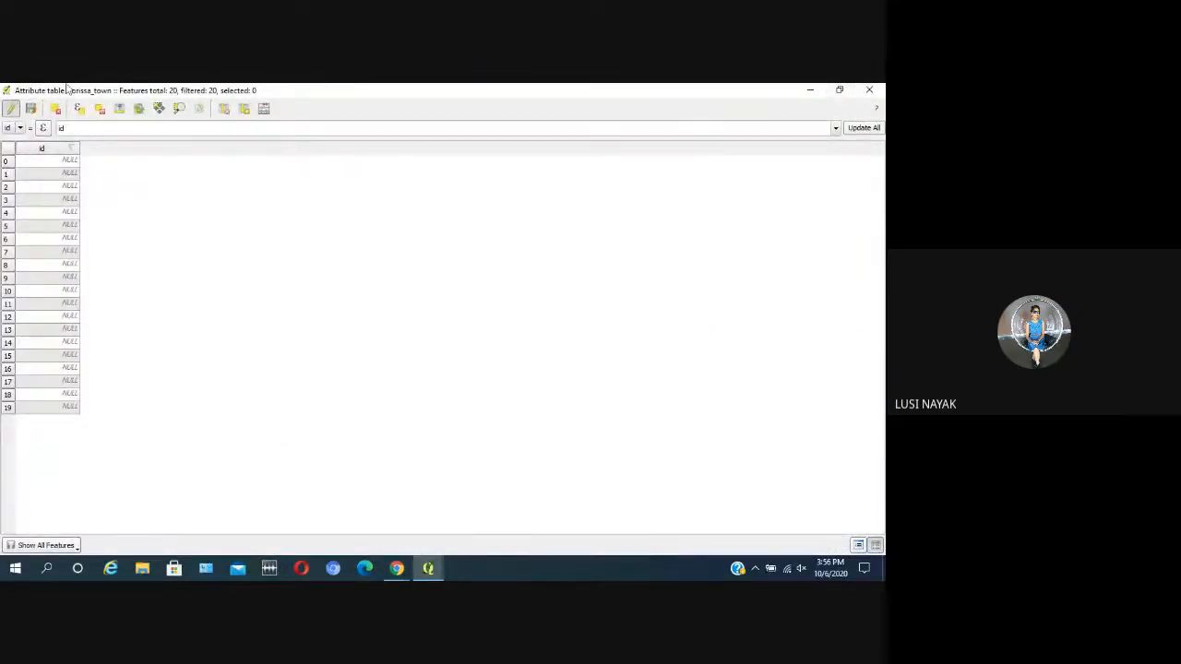
pyautogui.click(871, 93)
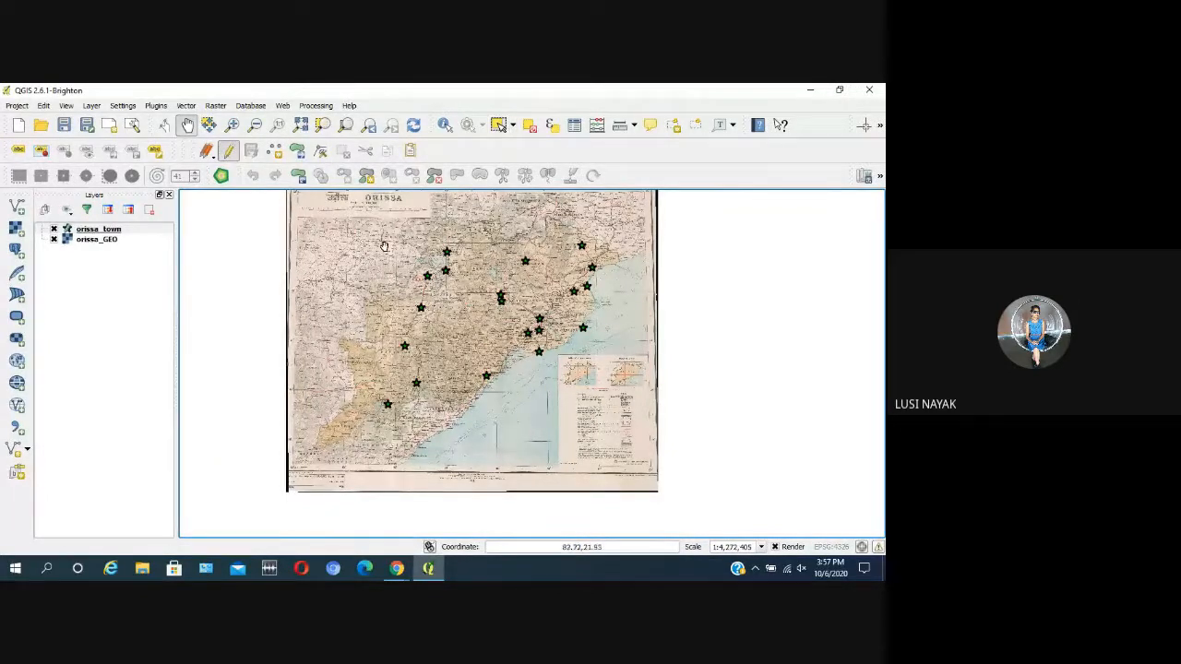
pyautogui.scroll(1, 395, 237)
pyautogui.scroll(-1, 399, 237)
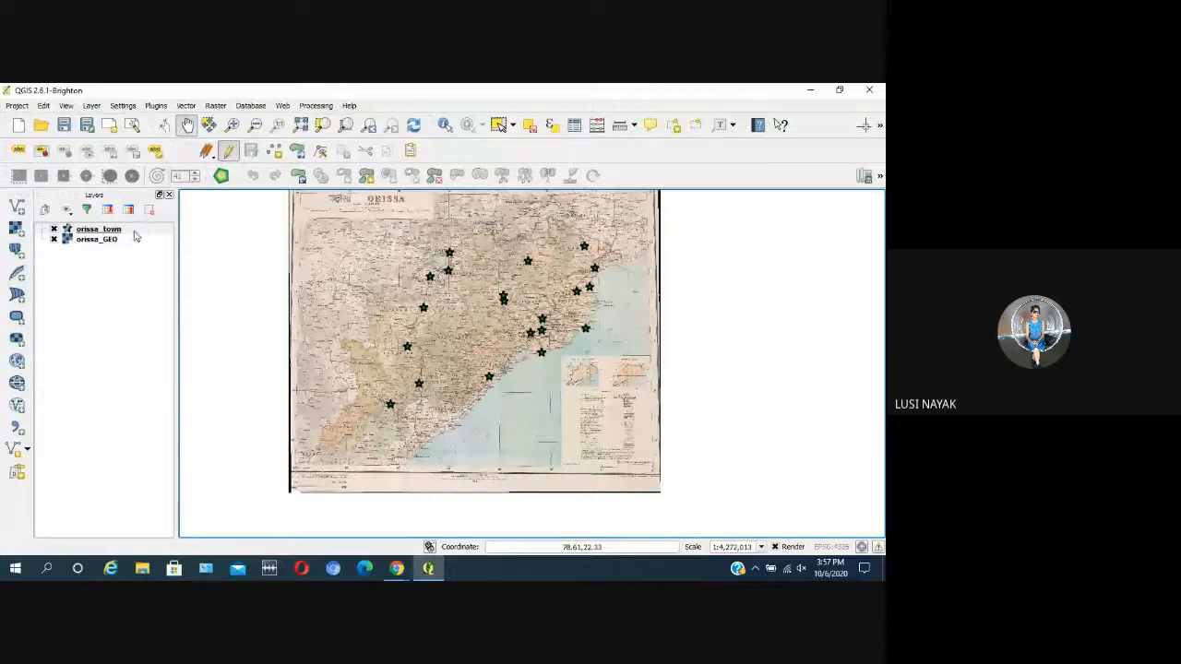
# Step: Open the attribute table of the orissa_town layer
pyautogui.click(141, 231)
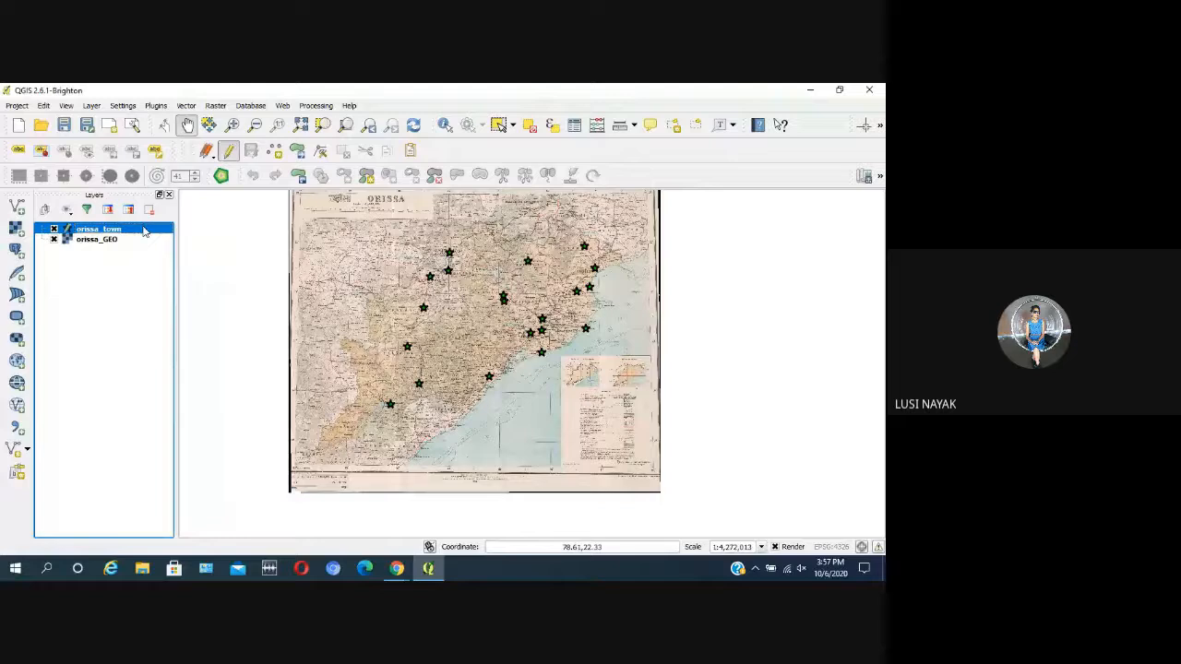
pyautogui.rightClick(143, 230)
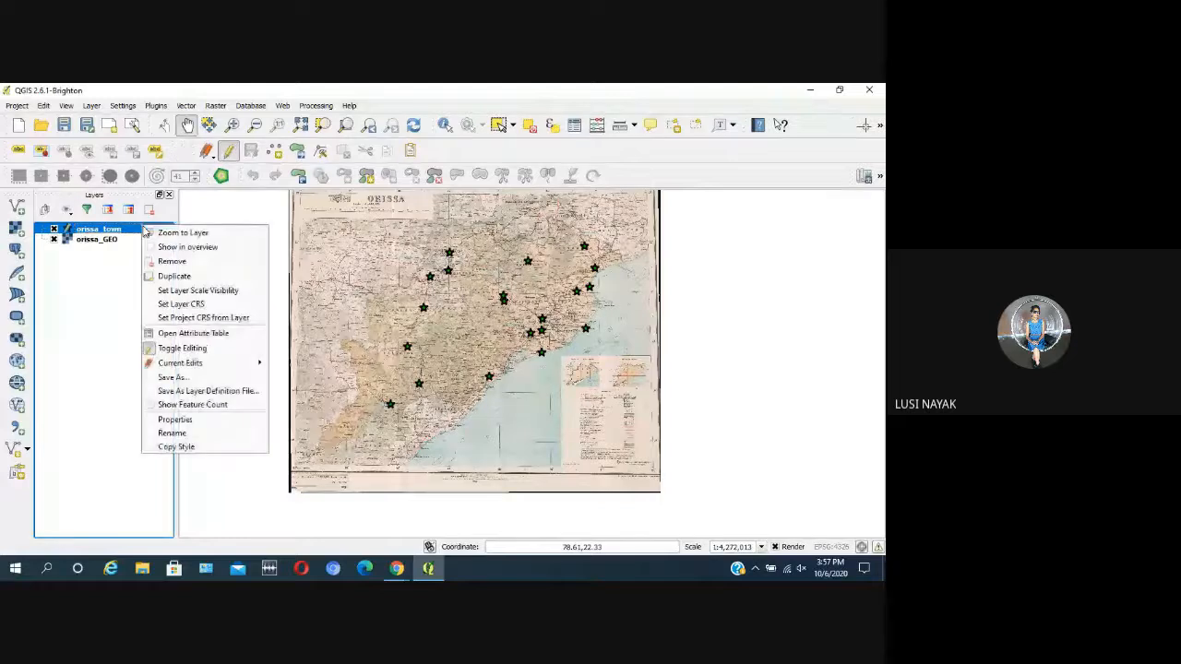
pyautogui.click(205, 337)
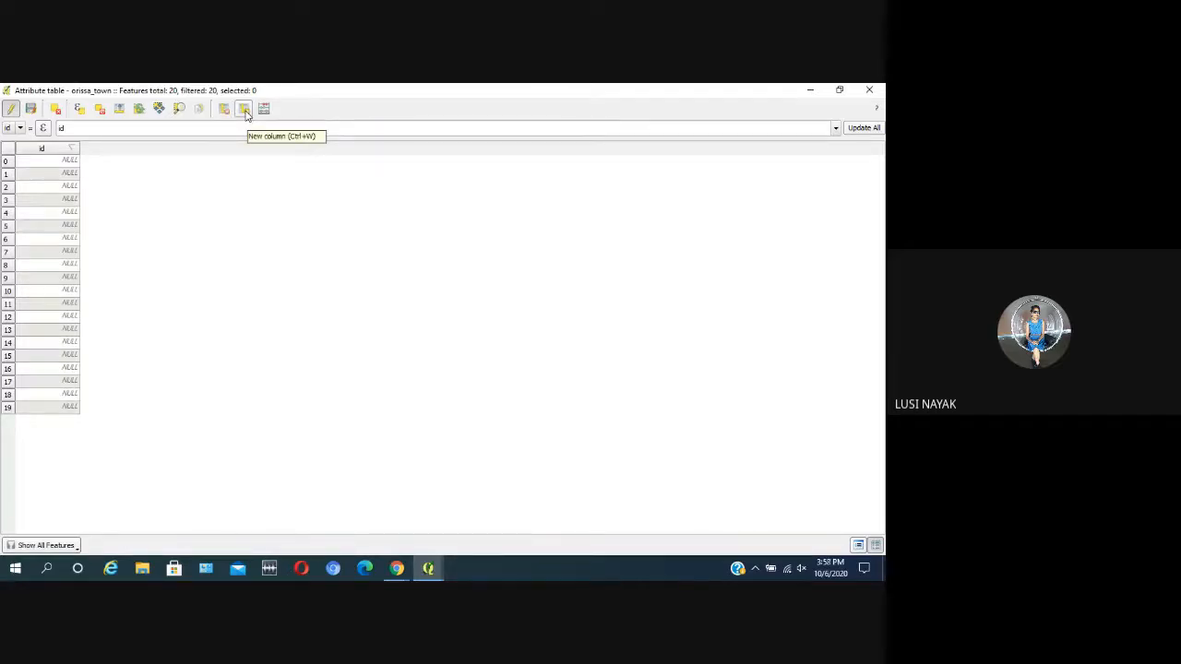
# Step: Add a Text (string) column called name with width 20 to the orissa_town attribute table
pyautogui.click(245, 110)
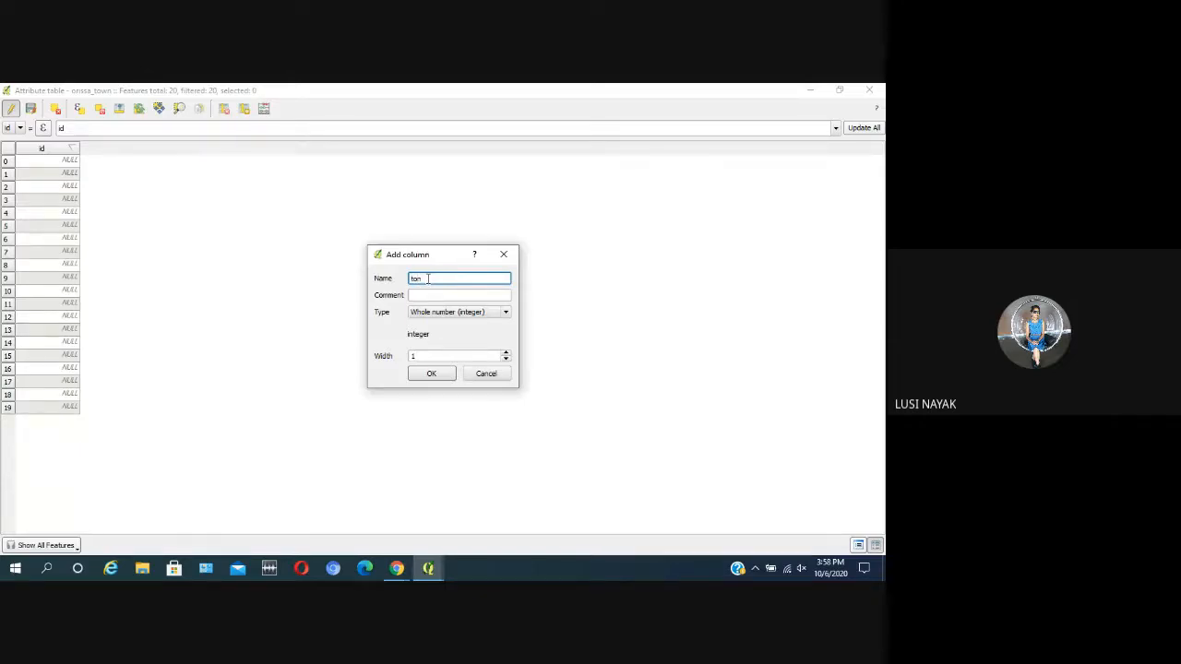
pyautogui.moveTo(422, 279); pyautogui.dragTo(410, 279)
pyautogui.write('t')
pyautogui.press('BackSpace')
pyautogui.write('name')
pyautogui.click(489, 317)
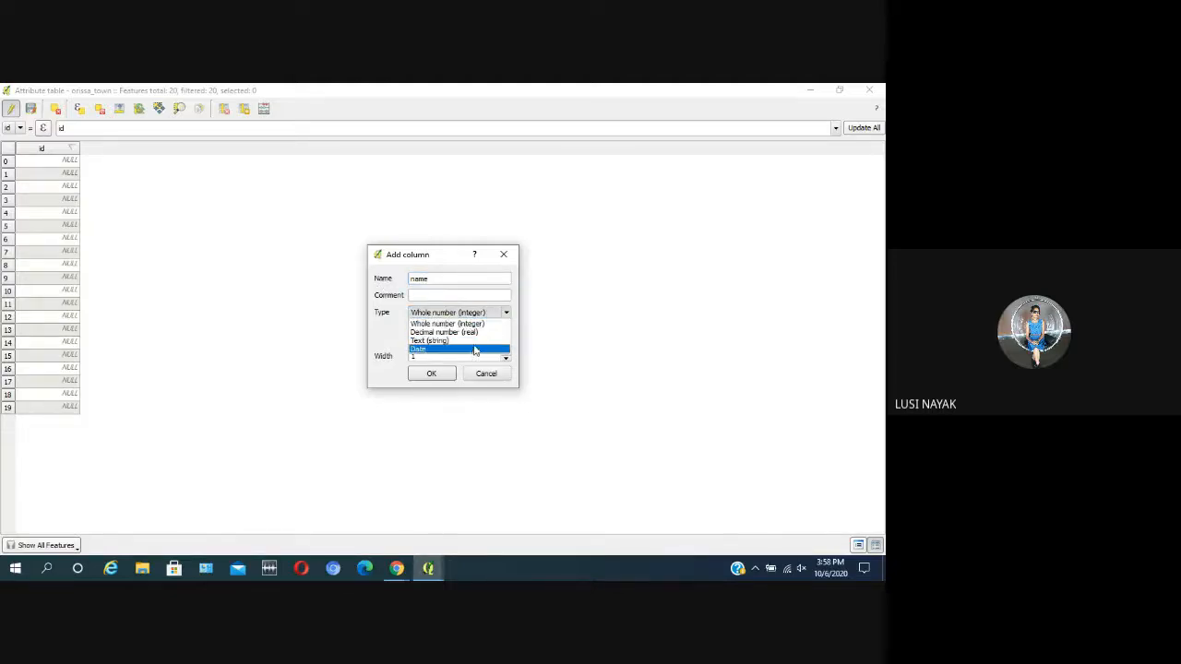
pyautogui.click(477, 341)
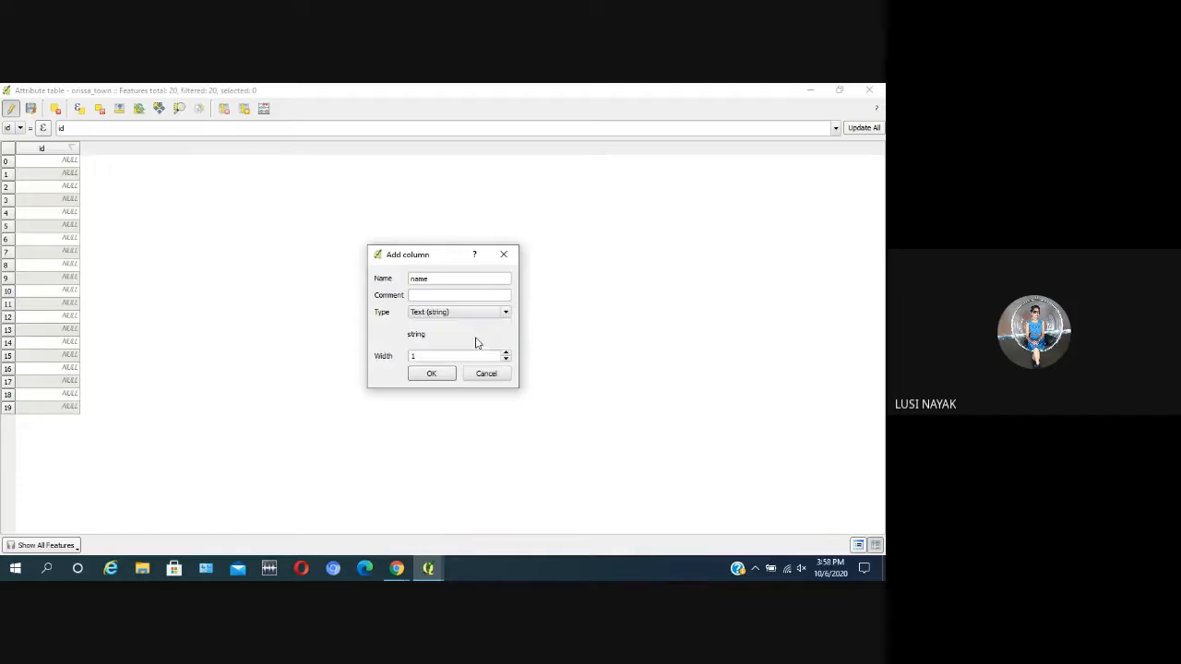
pyautogui.doubleClick(435, 355)
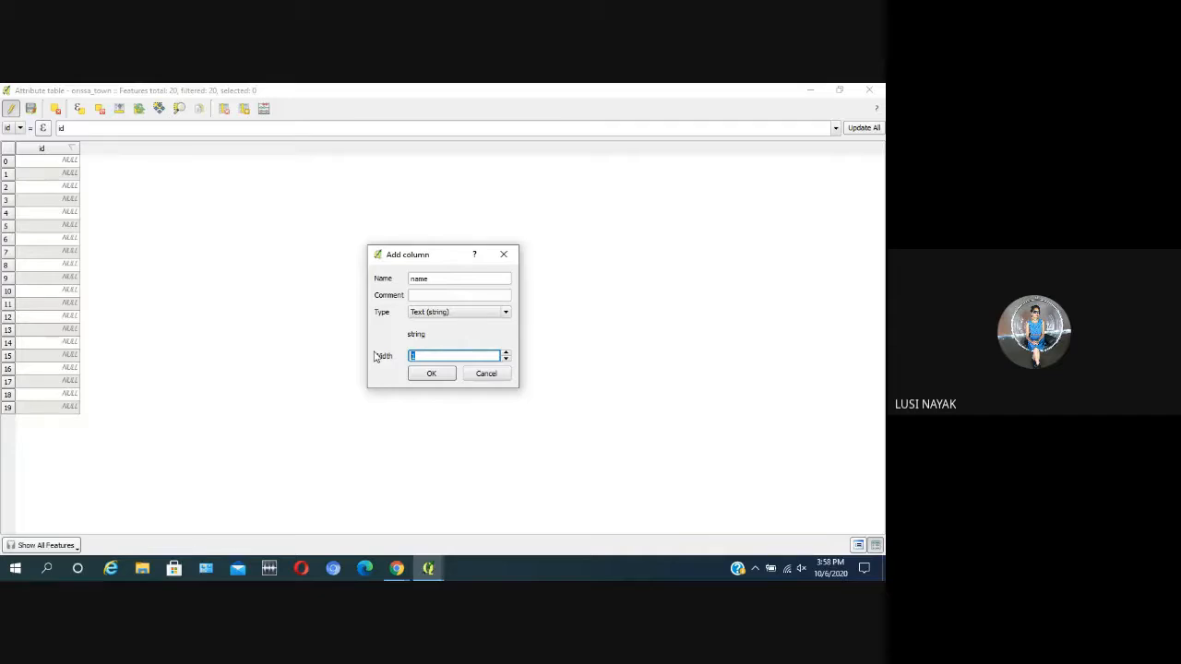
pyautogui.write('50')
pyautogui.press('BackSpace')
pyautogui.press('BackSpace')
pyautogui.write('20')
pyautogui.click(431, 375)
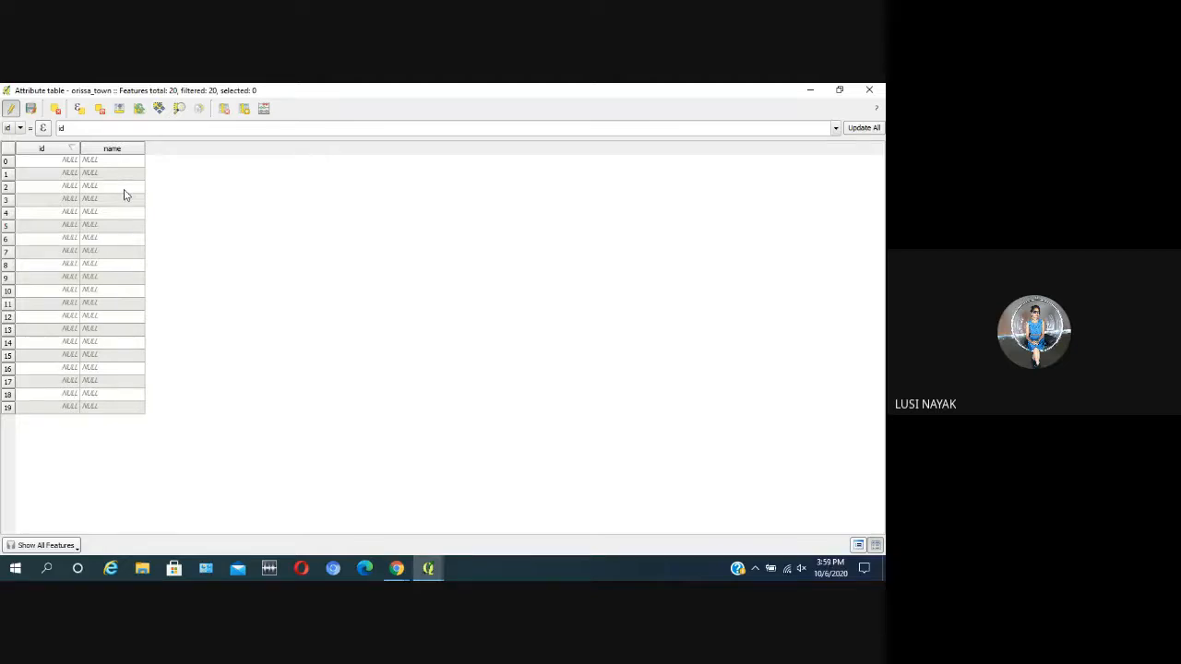
pyautogui.click(244, 110)
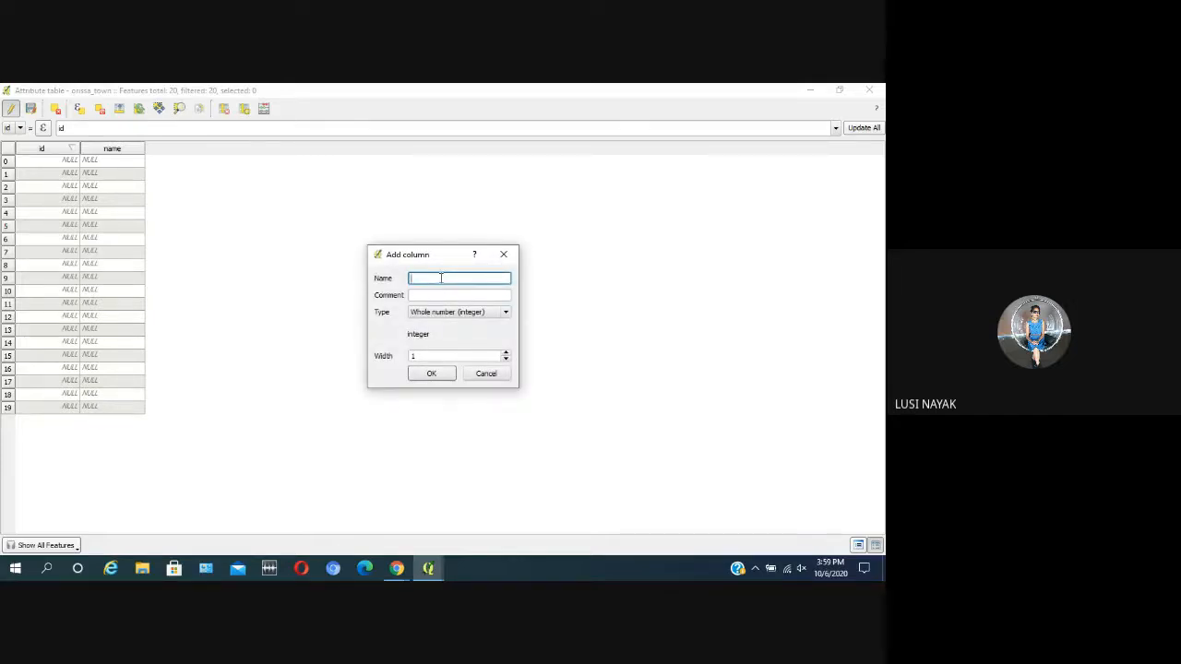
pyautogui.write('class')
pyautogui.click(467, 313)
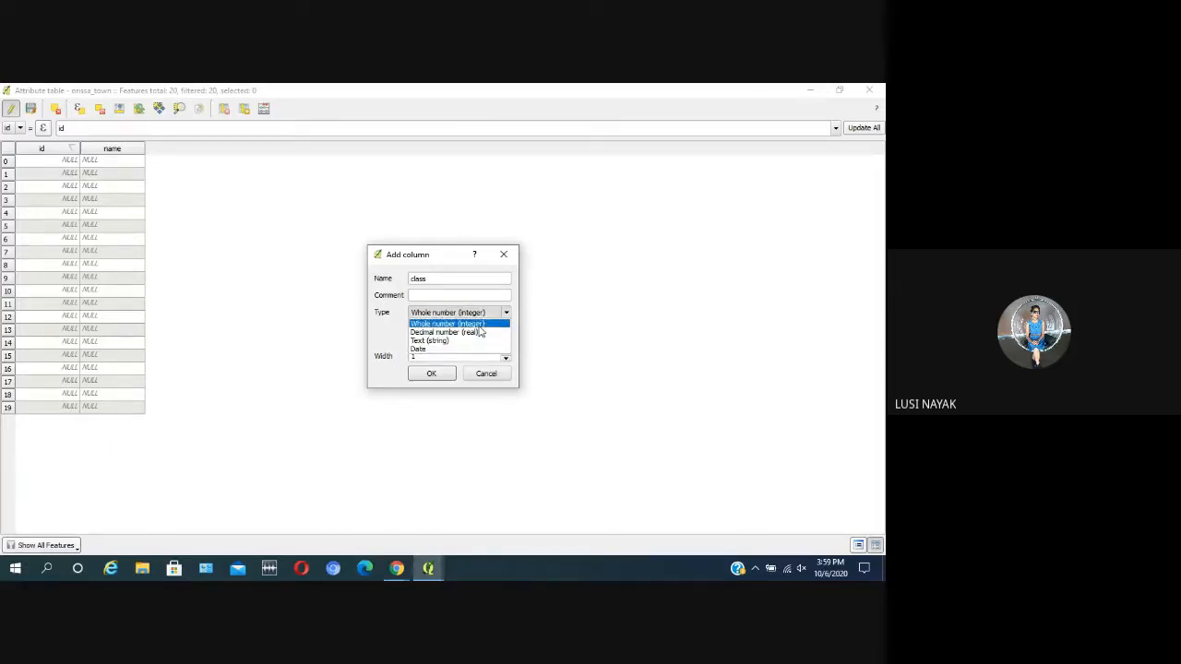
pyautogui.click(480, 324)
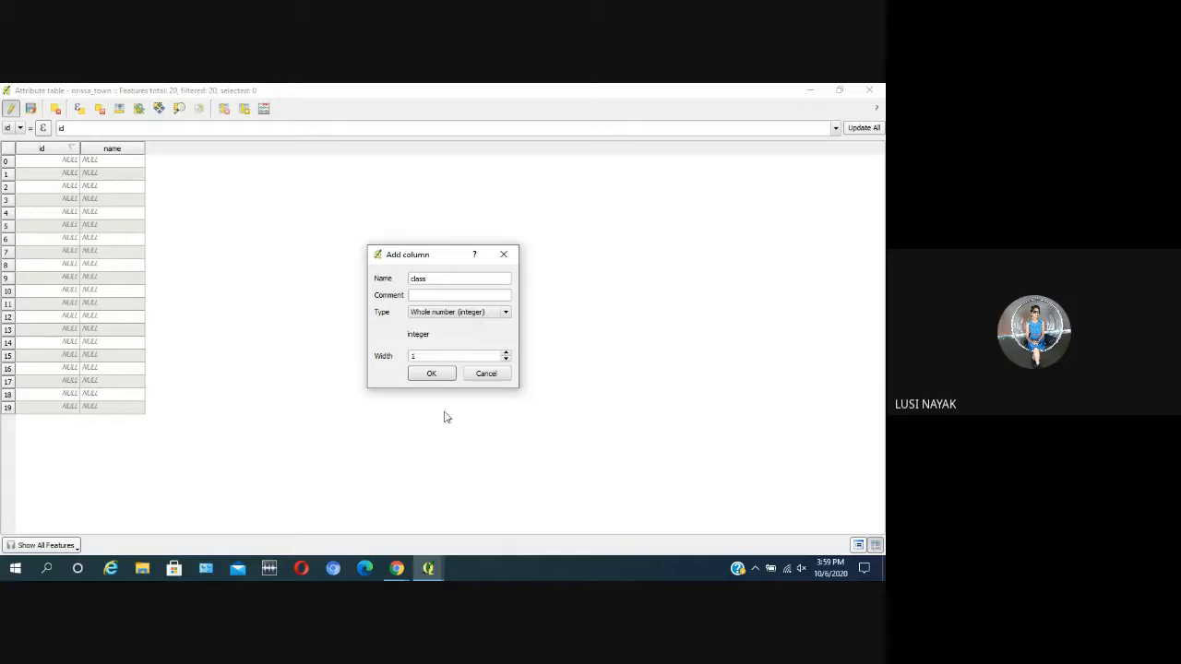
pyautogui.moveTo(429, 356); pyautogui.dragTo(370, 356)
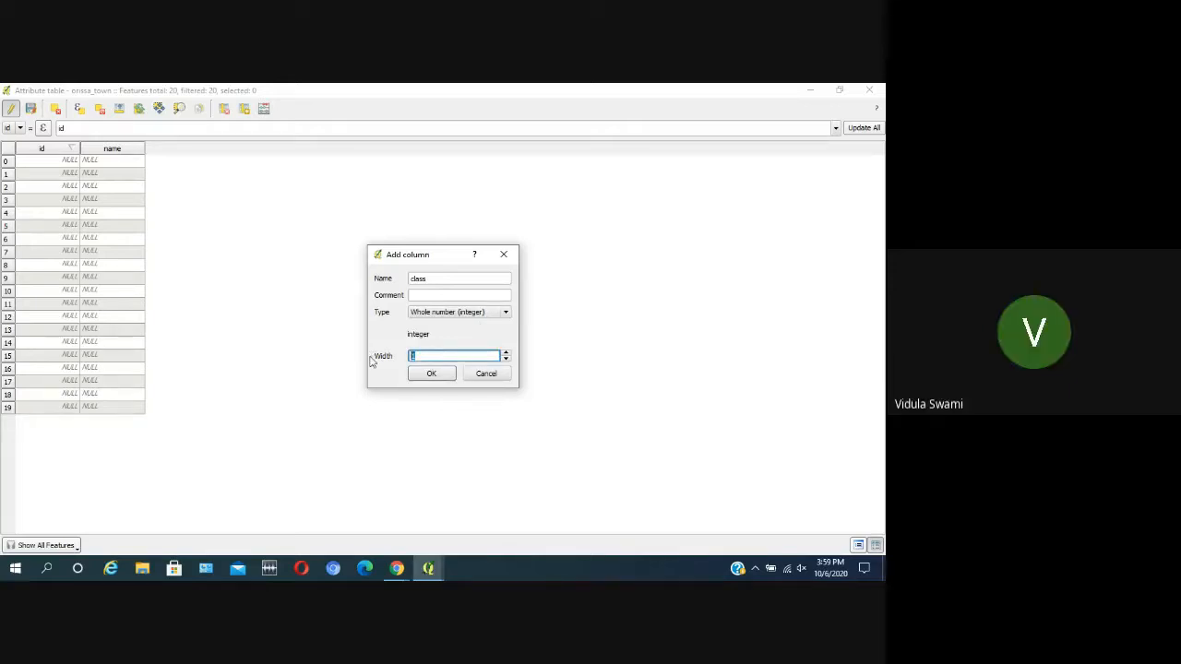
pyautogui.write('2')
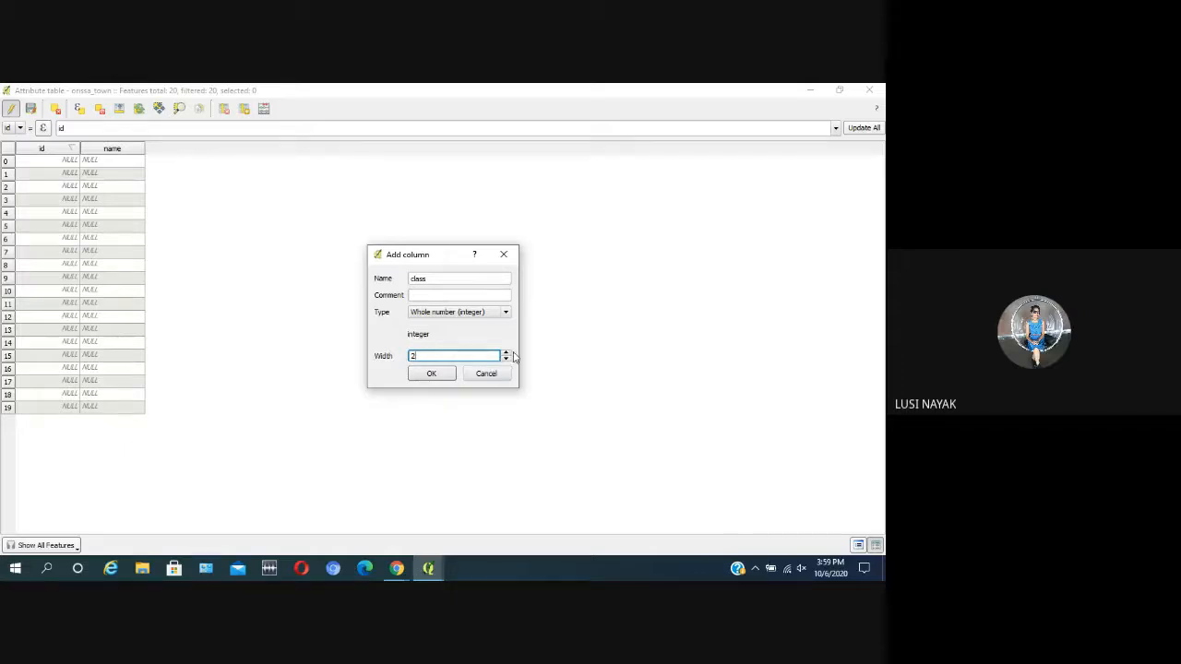
pyautogui.click(512, 258)
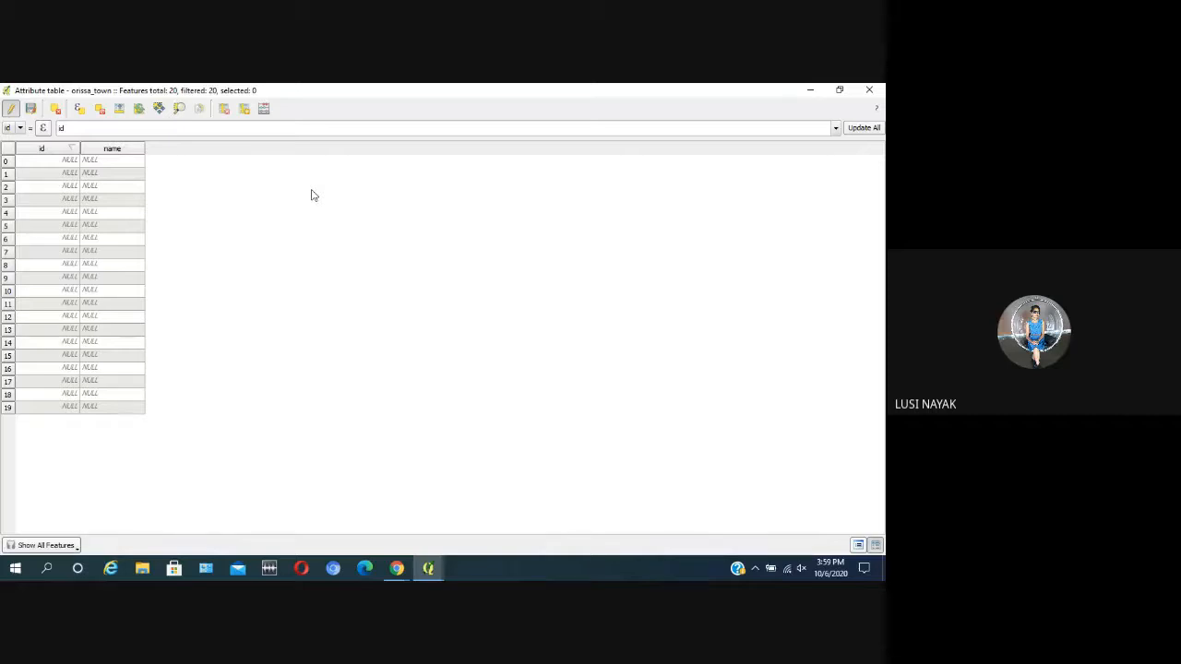
# Step: Add a Whole number (integer) column called class to the orissa_town attribute table, widening it beyond the default width
pyautogui.click(245, 110)
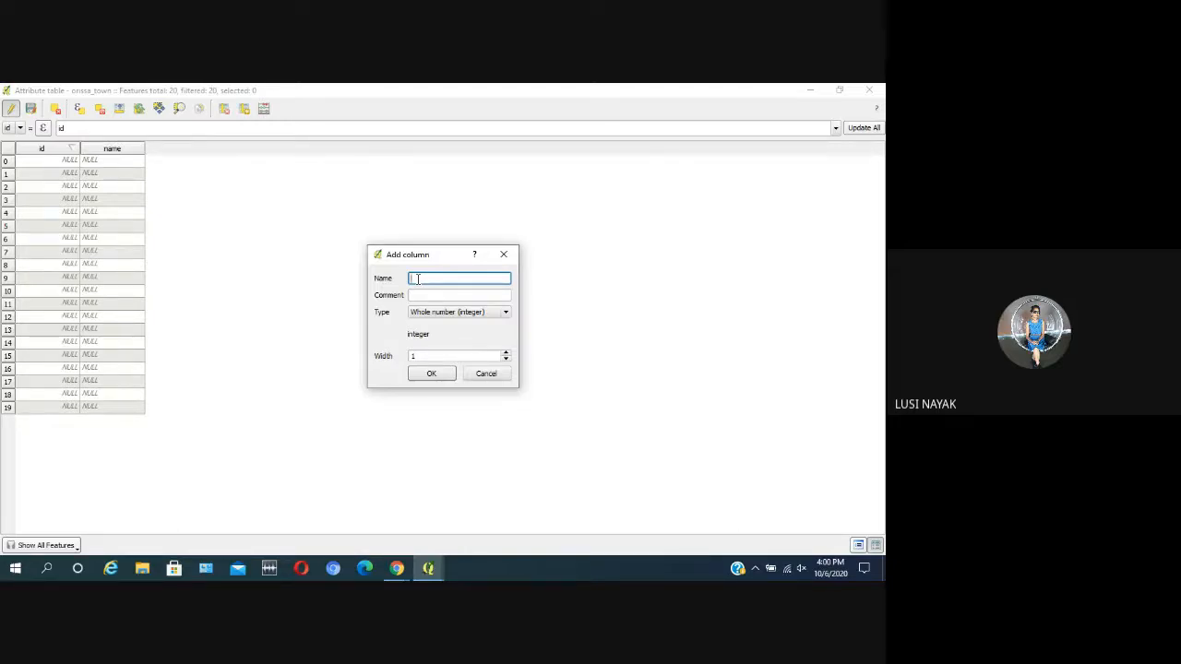
pyautogui.write('c')
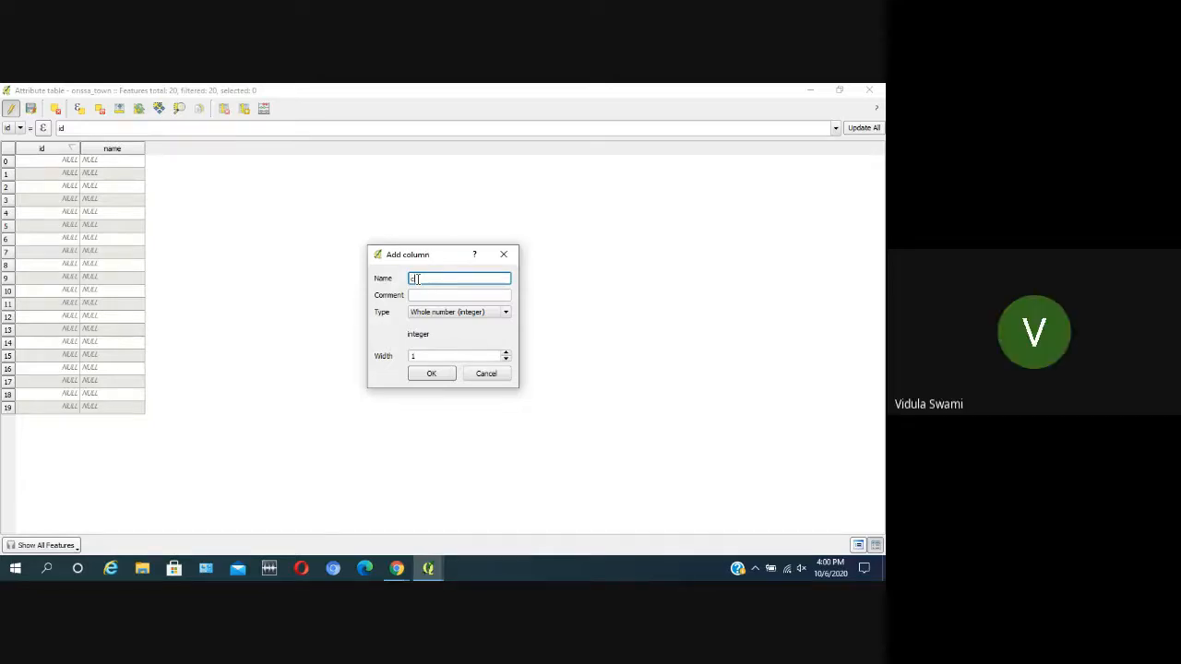
pyautogui.write('lass')
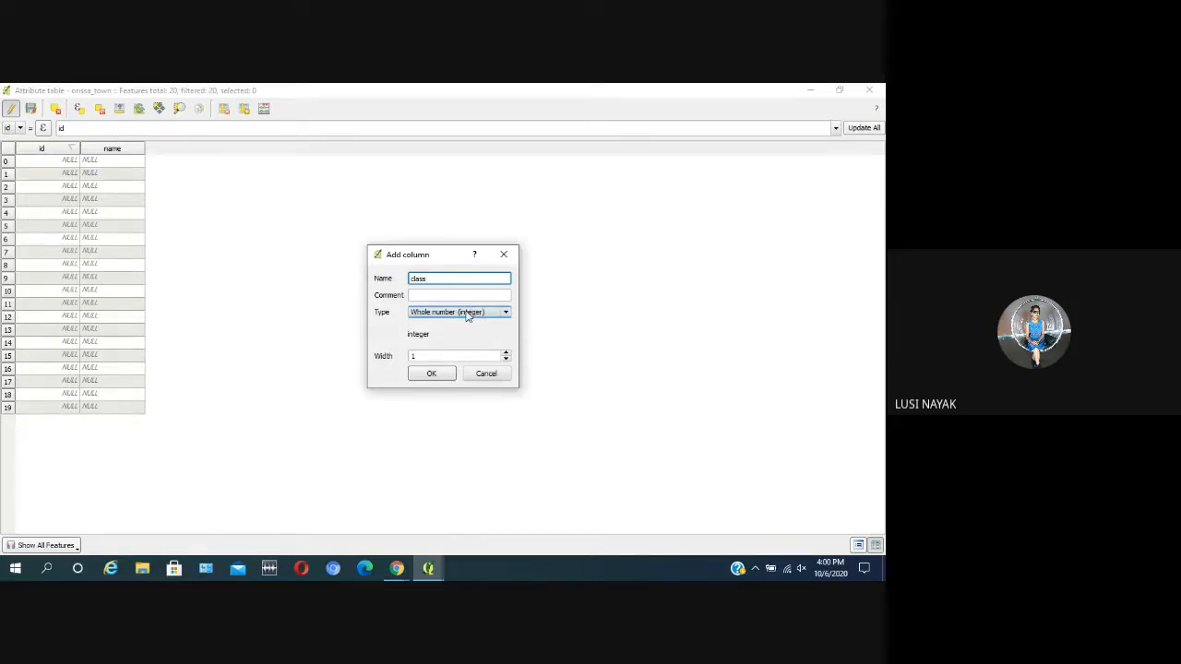
pyautogui.doubleClick(429, 355)
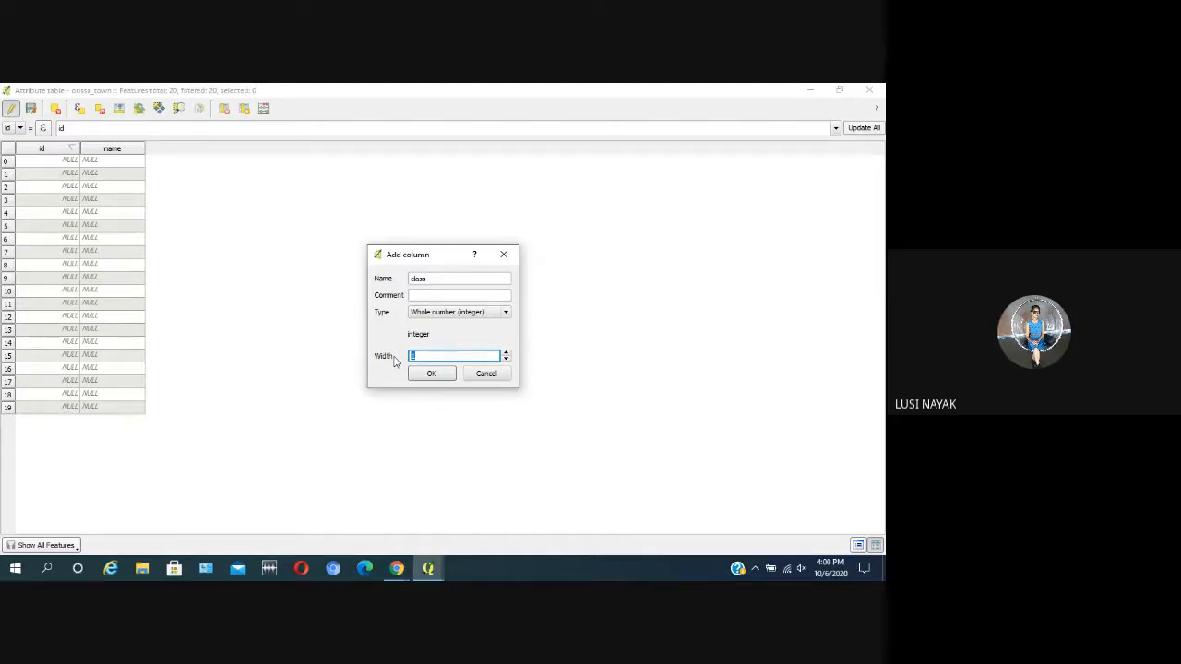
pyautogui.write('5')
pyautogui.click(507, 352)
pyautogui.click(434, 373)
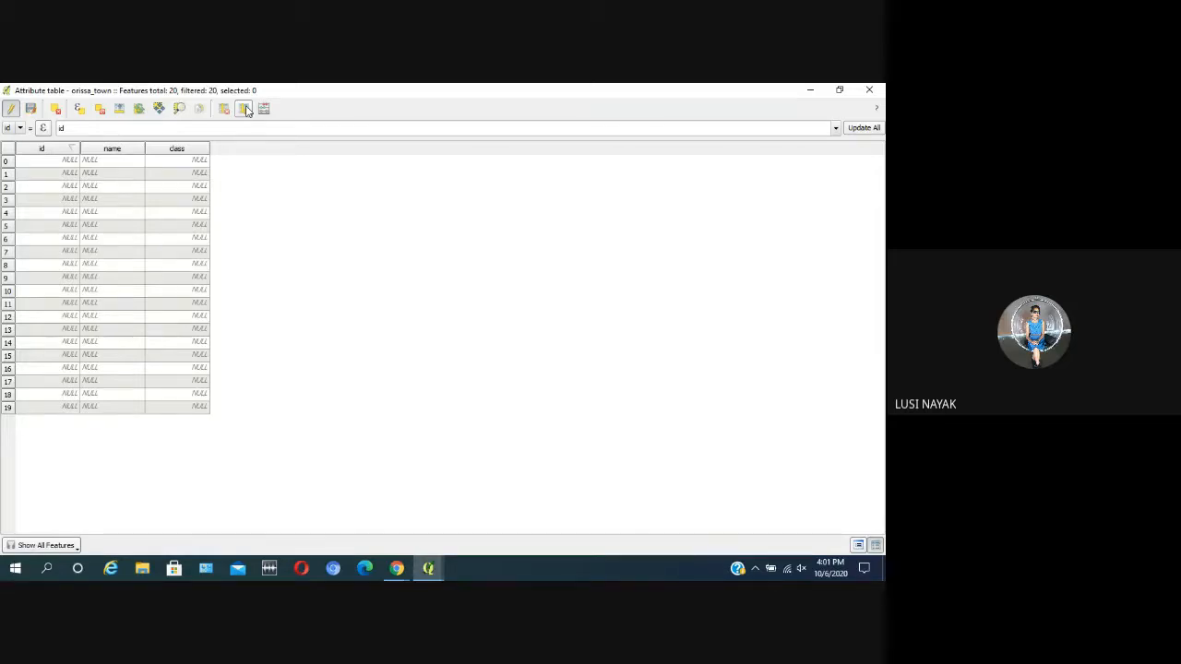
pyautogui.click(6, 162)
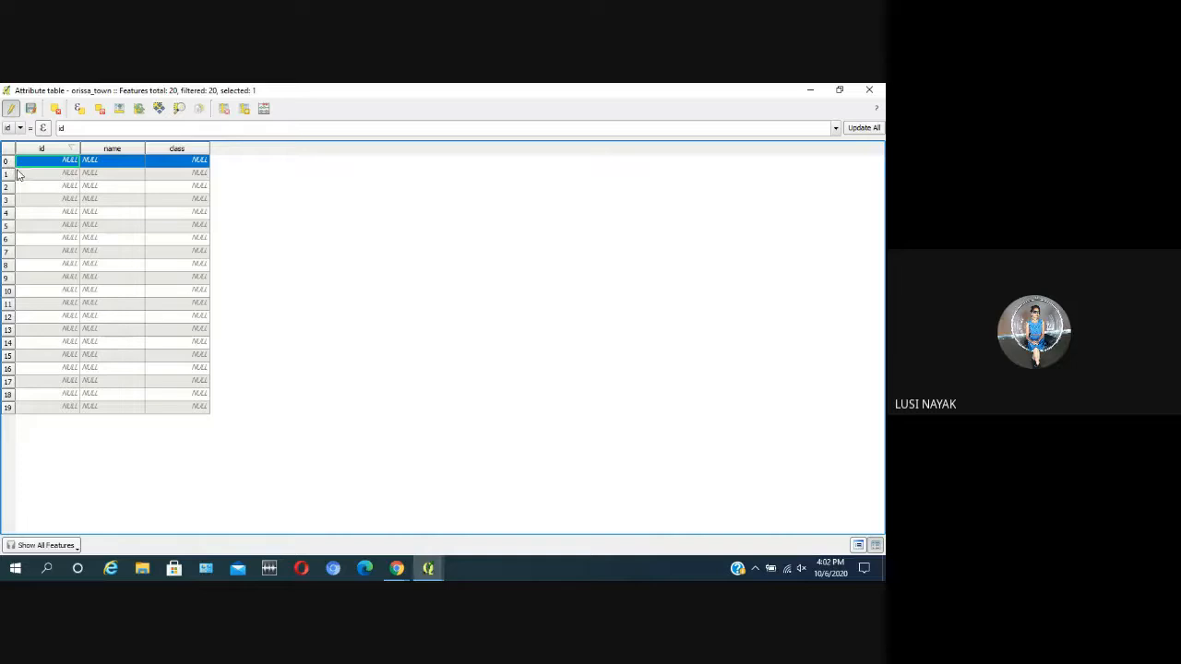
pyautogui.click(873, 93)
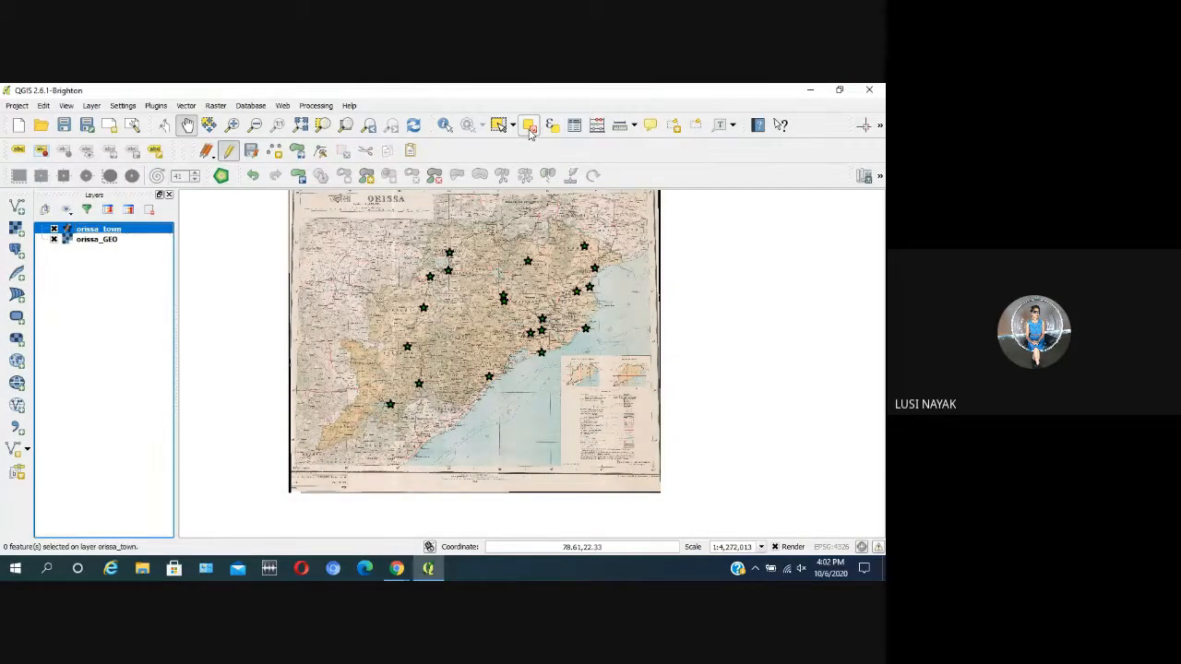
pyautogui.scroll(1, 593, 285)
pyautogui.scroll(-1, 593, 284)
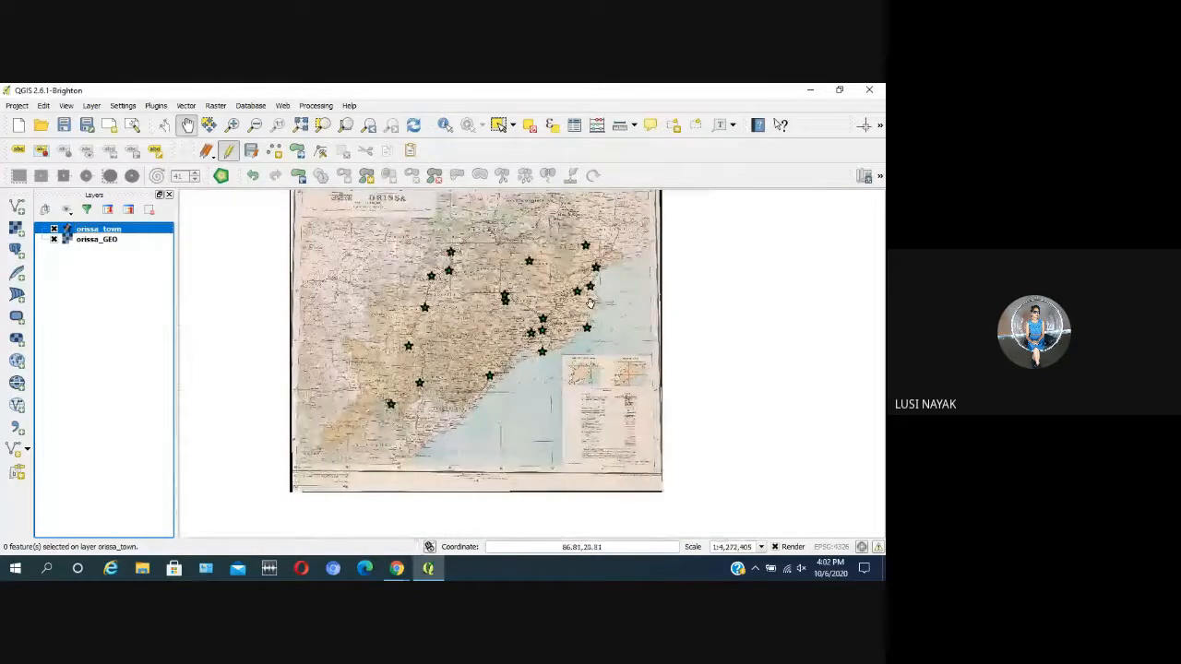
pyautogui.click(573, 126)
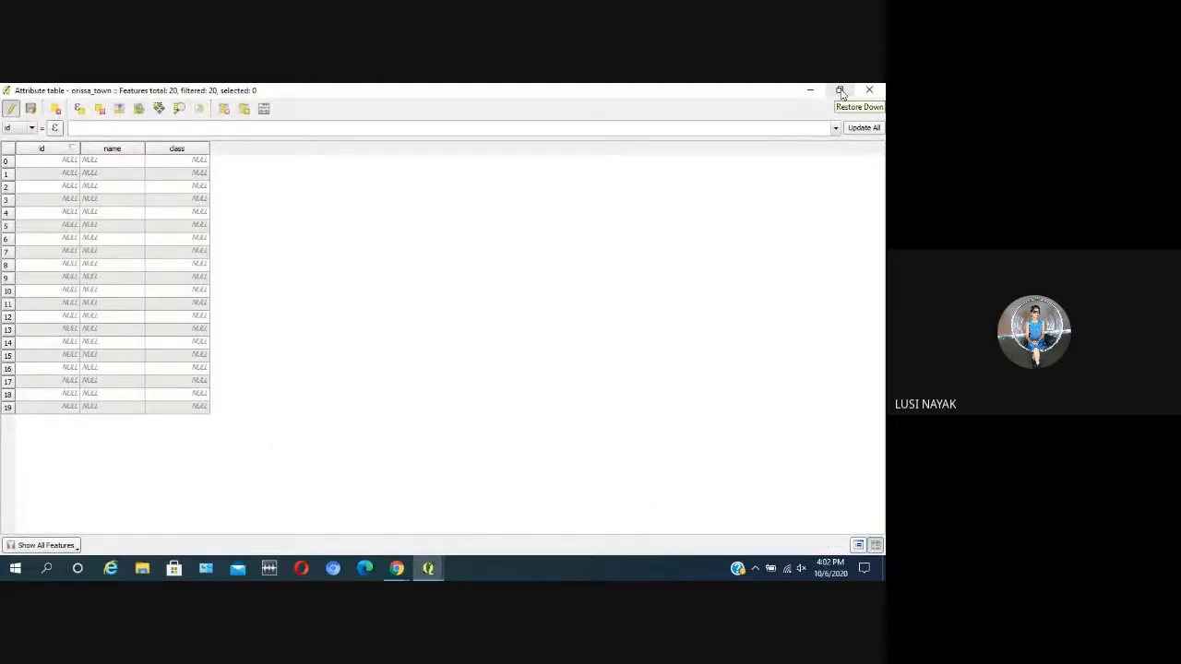
# Step: Arrange the map window and the orissa_town attribute table side by side and fit the orissa_GEO map in view
pyautogui.click(839, 91)
pyautogui.moveTo(166, 97); pyautogui.dragTo(435, 141)
pyautogui.moveTo(452, 351); pyautogui.dragTo(418, 556)
pyautogui.moveTo(484, 94); pyautogui.dragTo(807, 134)
pyautogui.moveTo(841, 91); pyautogui.dragTo(805, 95)
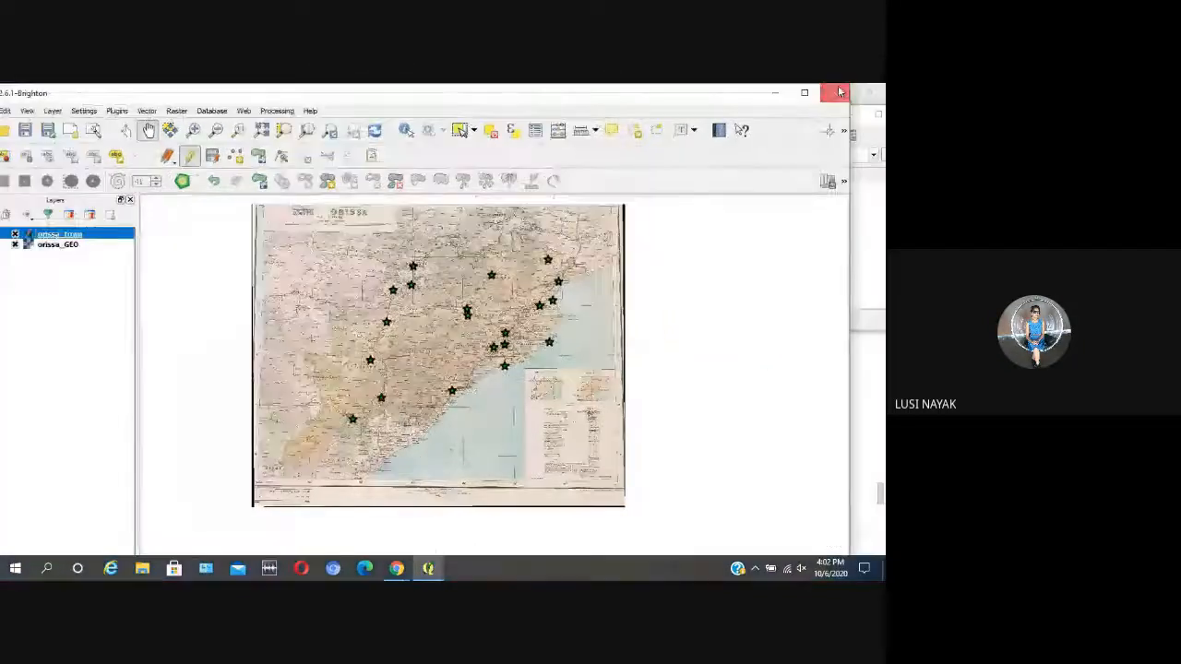
pyautogui.moveTo(839, 319); pyautogui.dragTo(579, 273)
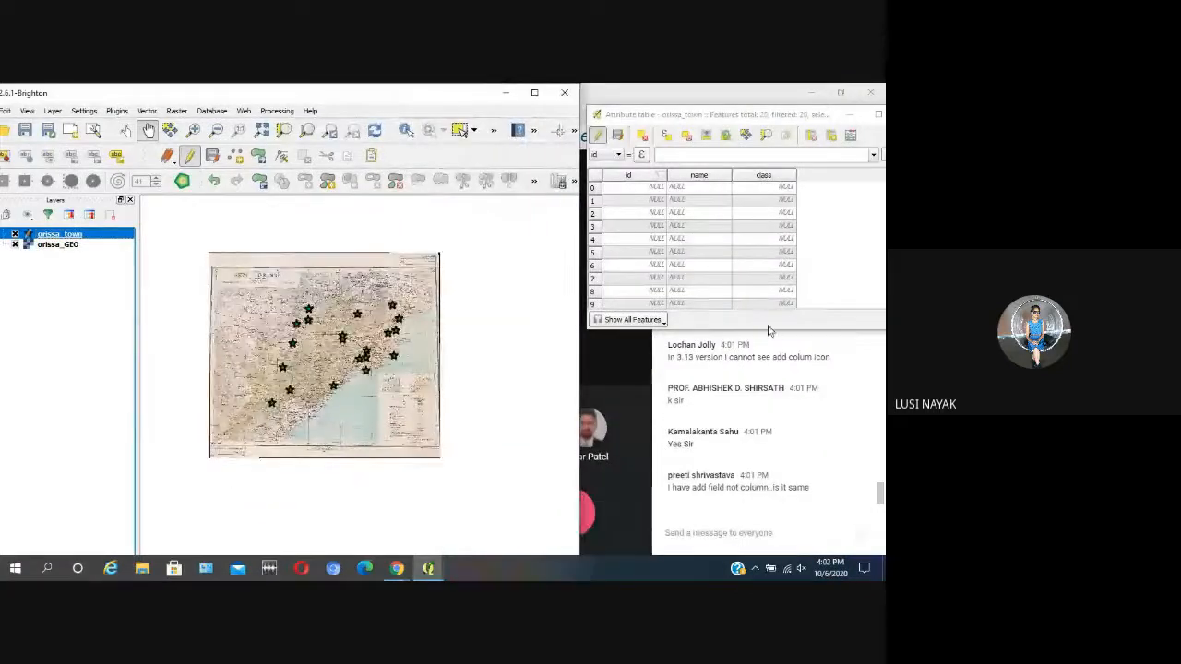
pyautogui.moveTo(772, 330); pyautogui.dragTo(728, 557)
pyautogui.moveTo(583, 391); pyautogui.dragTo(576, 391)
pyautogui.click(56, 245)
pyautogui.rightClick(59, 246)
pyautogui.click(93, 252)
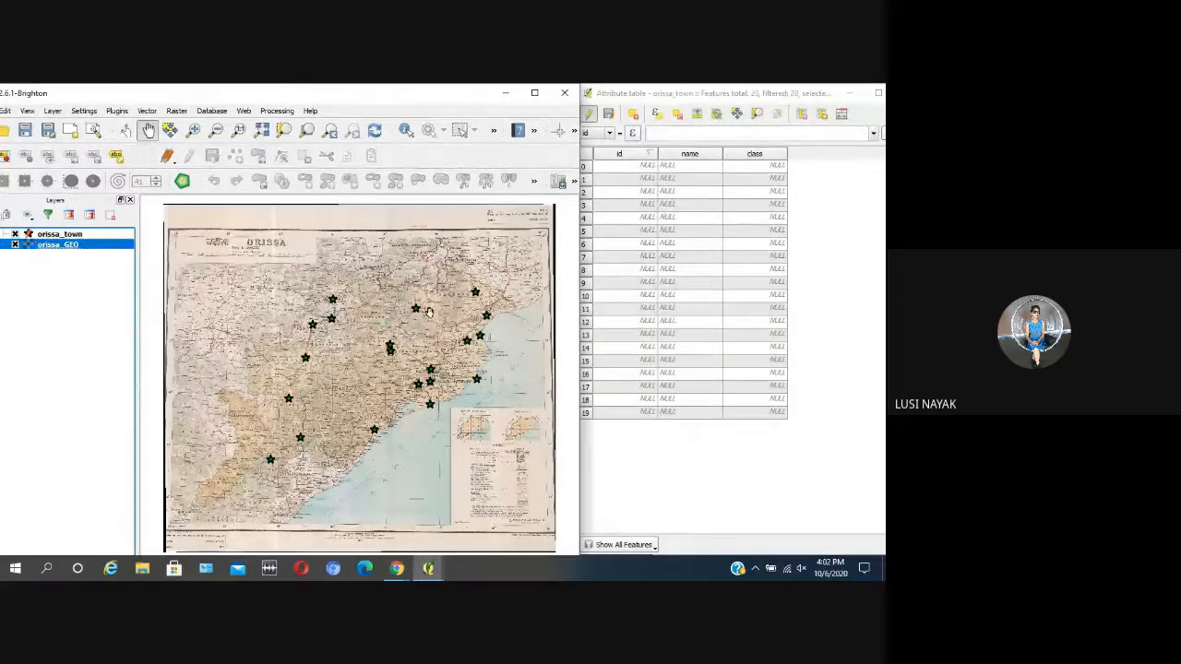
# Step: Select the Kendujhargarh town point of the orissa_town layer on the map
pyautogui.click(494, 130)
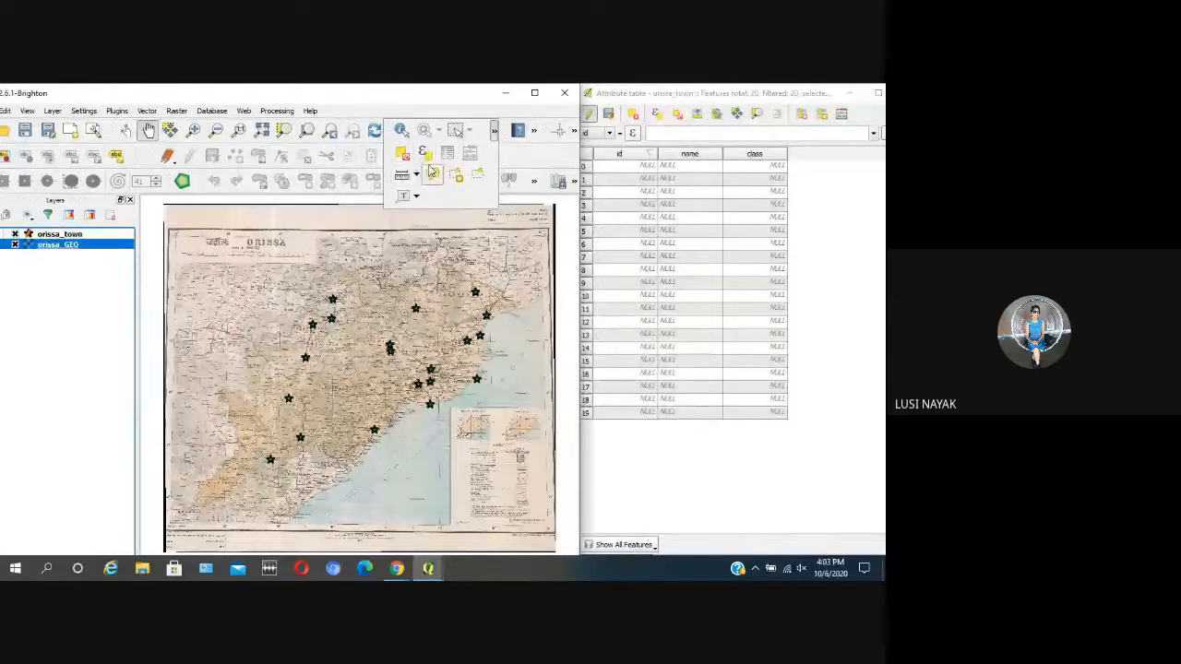
pyautogui.click(91, 234)
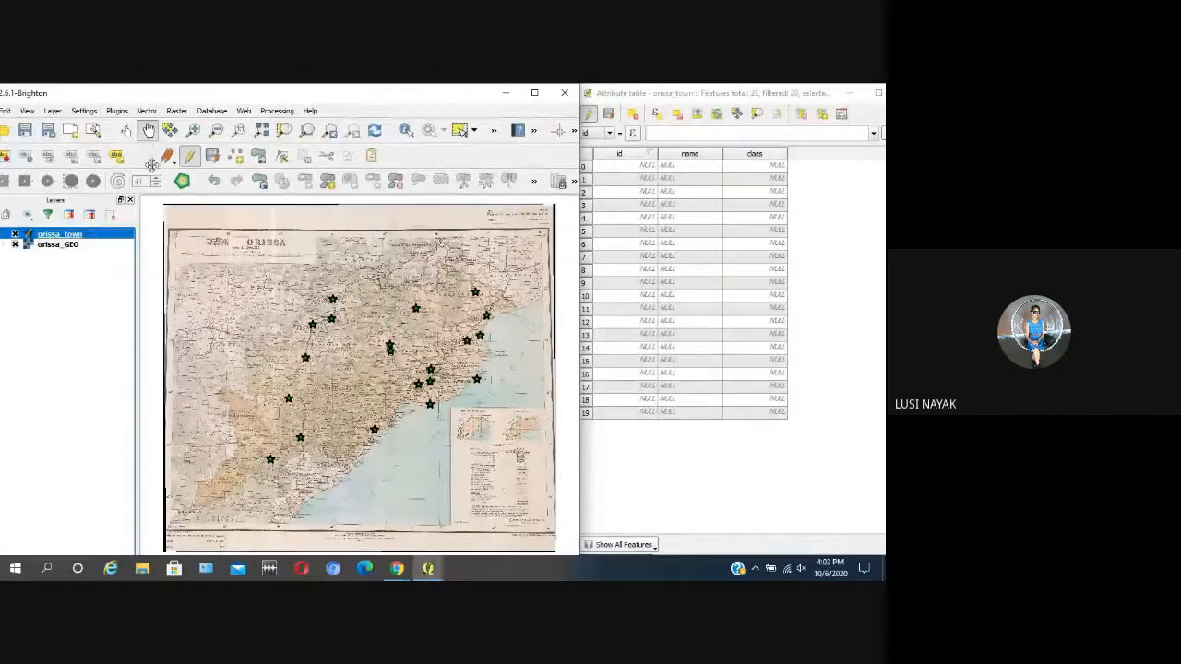
pyautogui.click(461, 133)
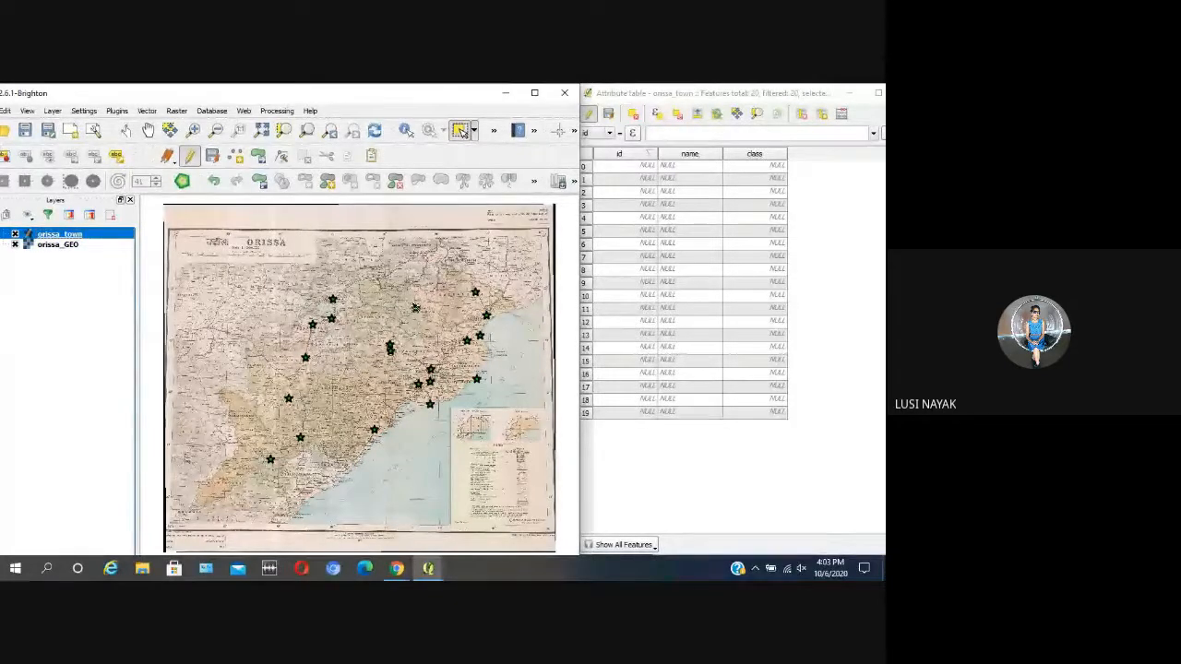
pyautogui.scroll(6, 430, 319)
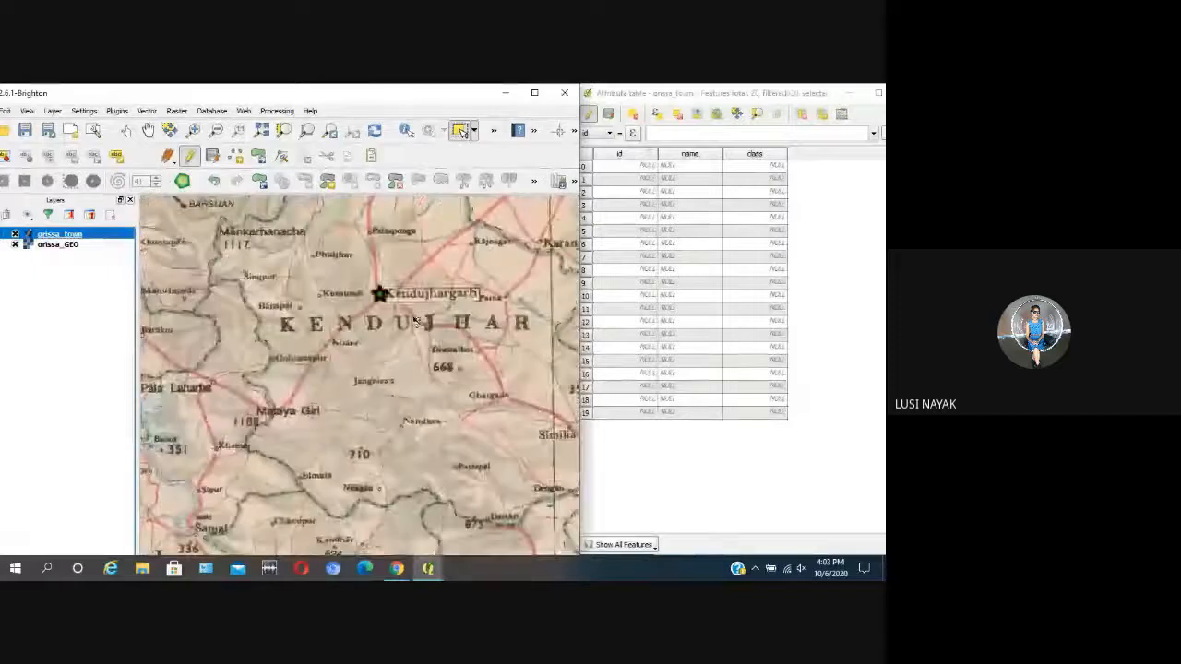
pyautogui.click(457, 351)
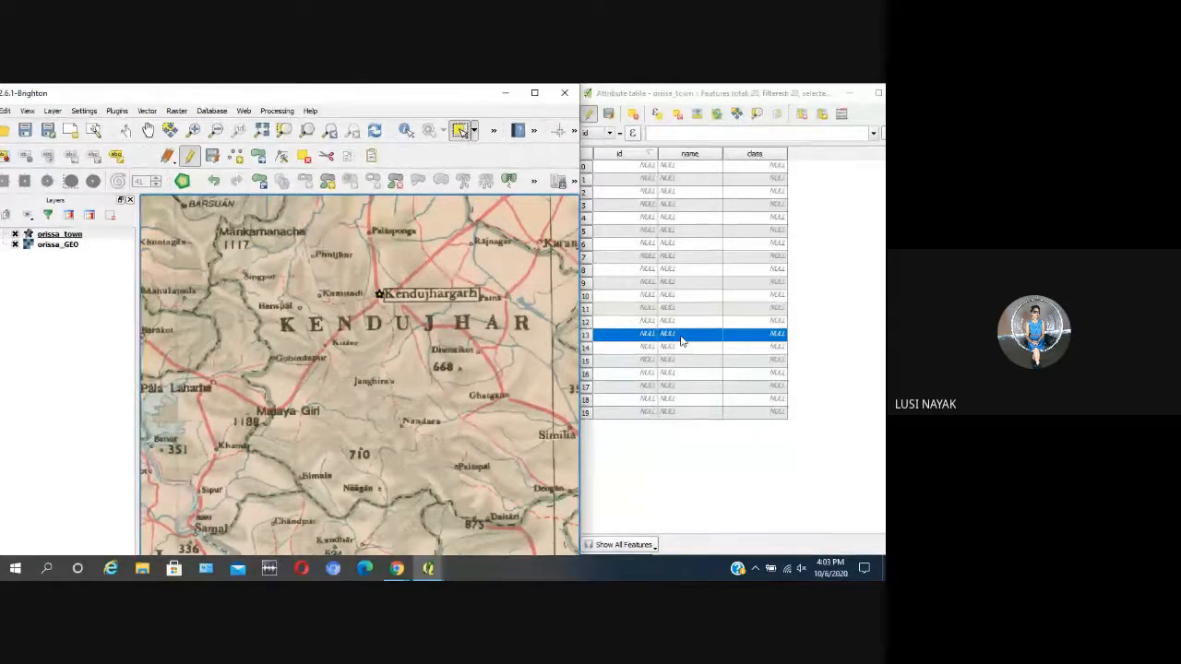
pyautogui.click(62, 235)
pyautogui.doubleClick(63, 235)
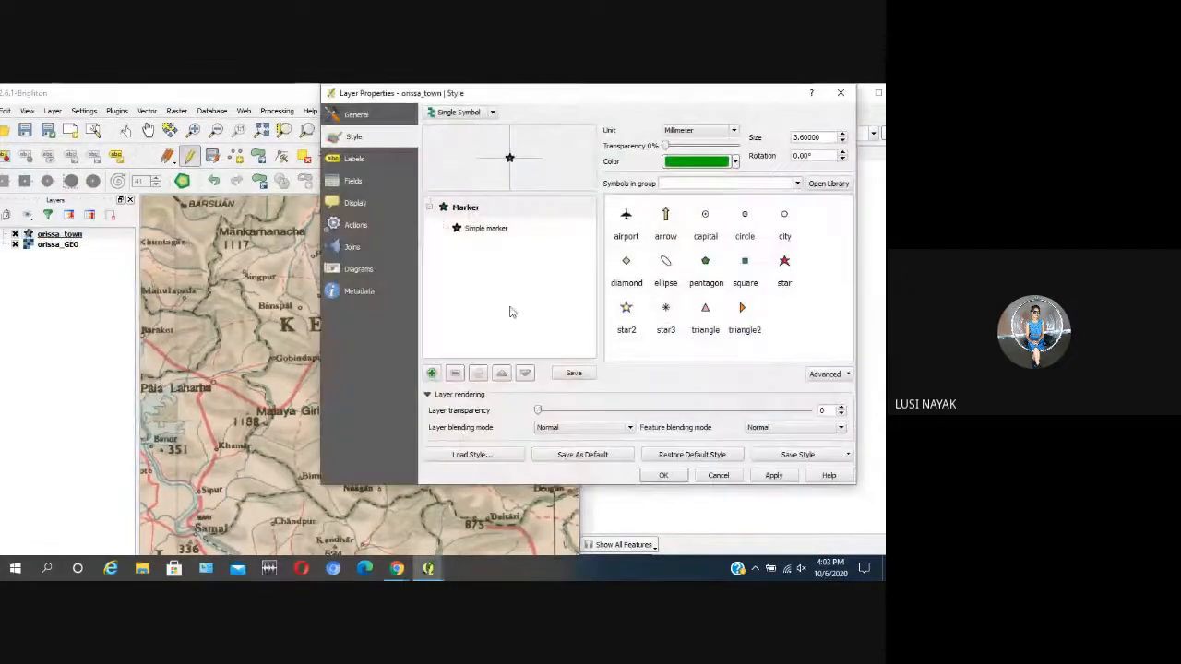
pyautogui.click(783, 263)
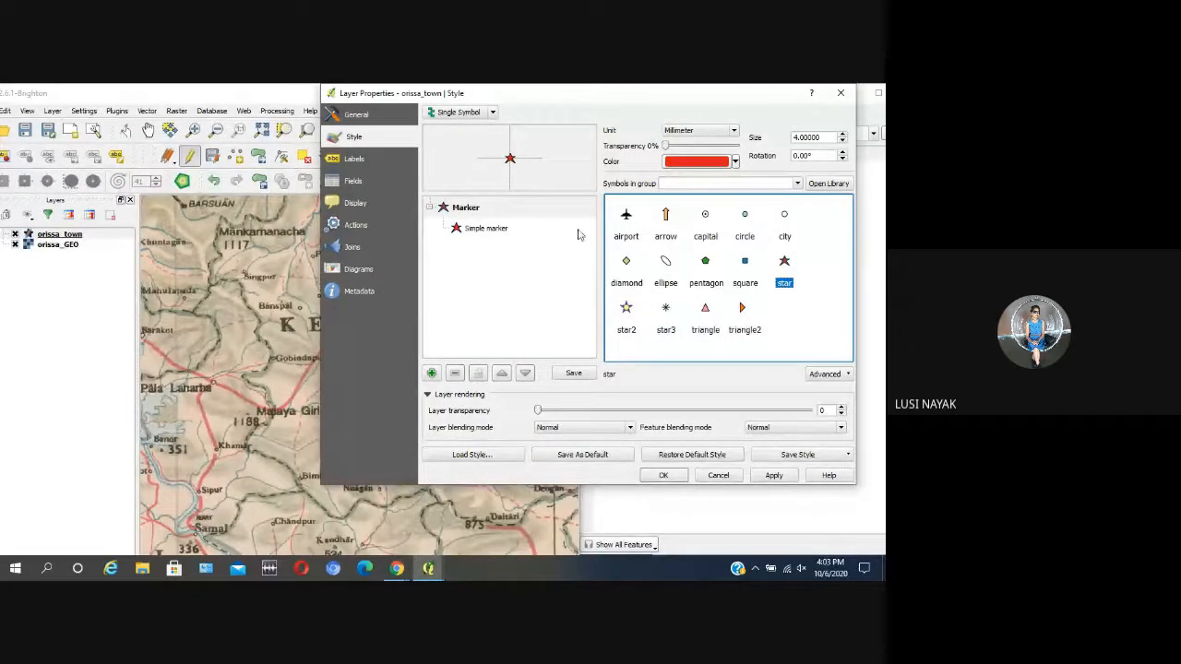
pyautogui.click(840, 93)
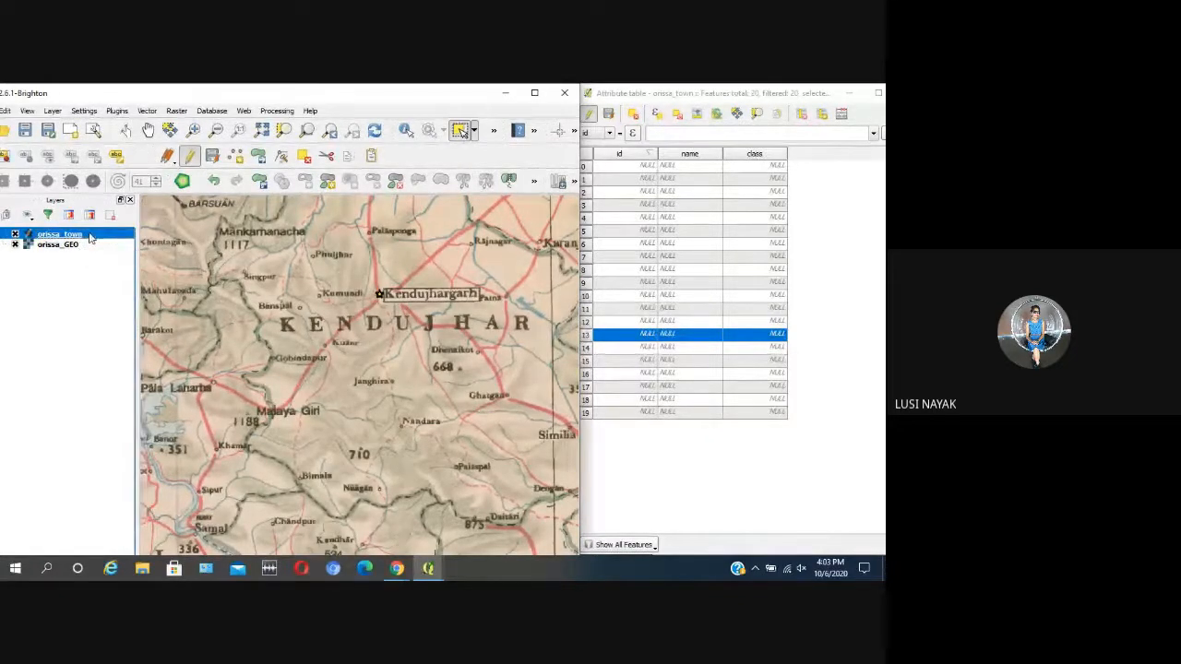
# Step: Restyle the orissa_town points as red circle markers with a 0.4 mm outline and apply the style
pyautogui.rightClick(92, 238)
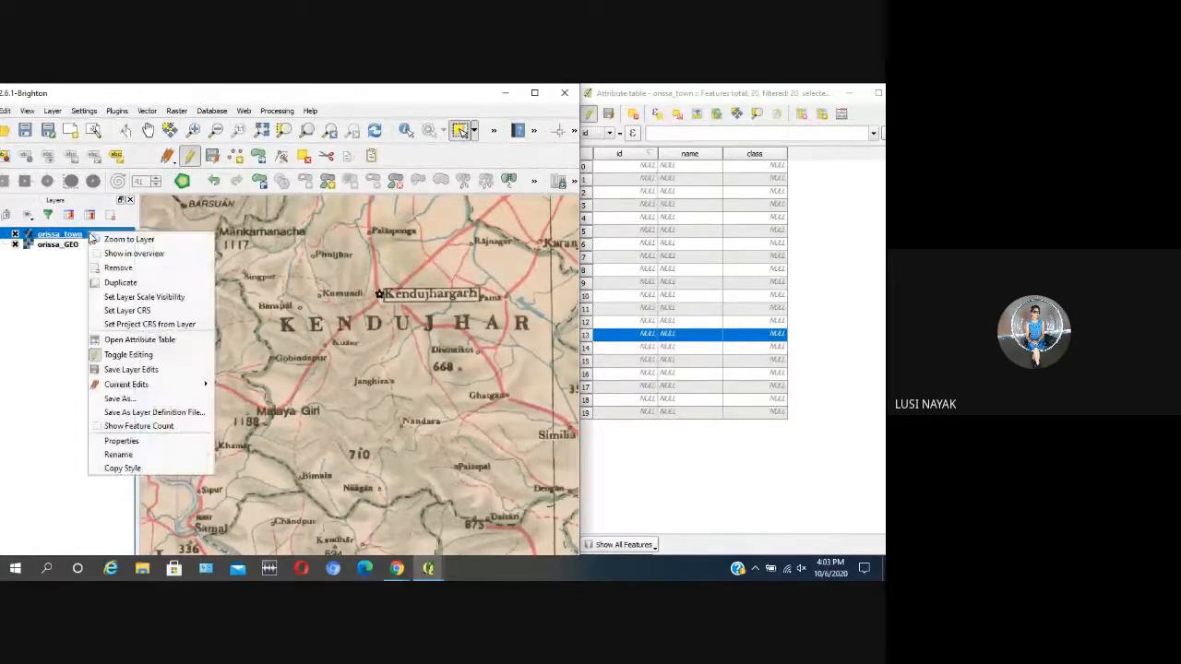
pyautogui.click(181, 446)
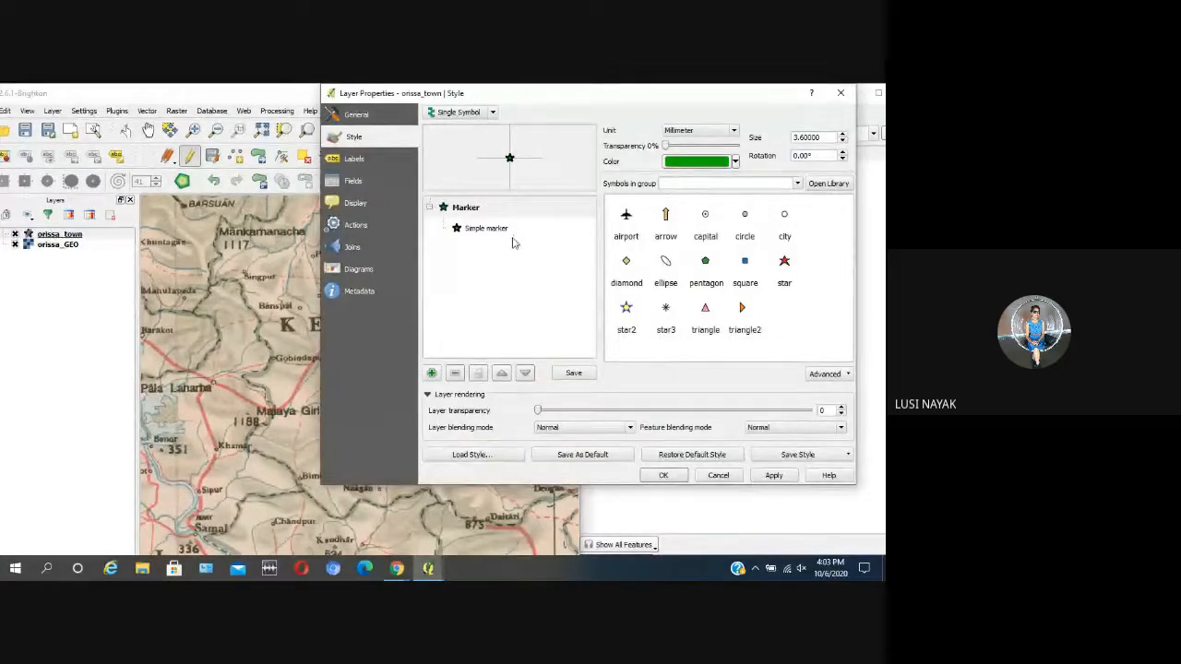
pyautogui.click(486, 228)
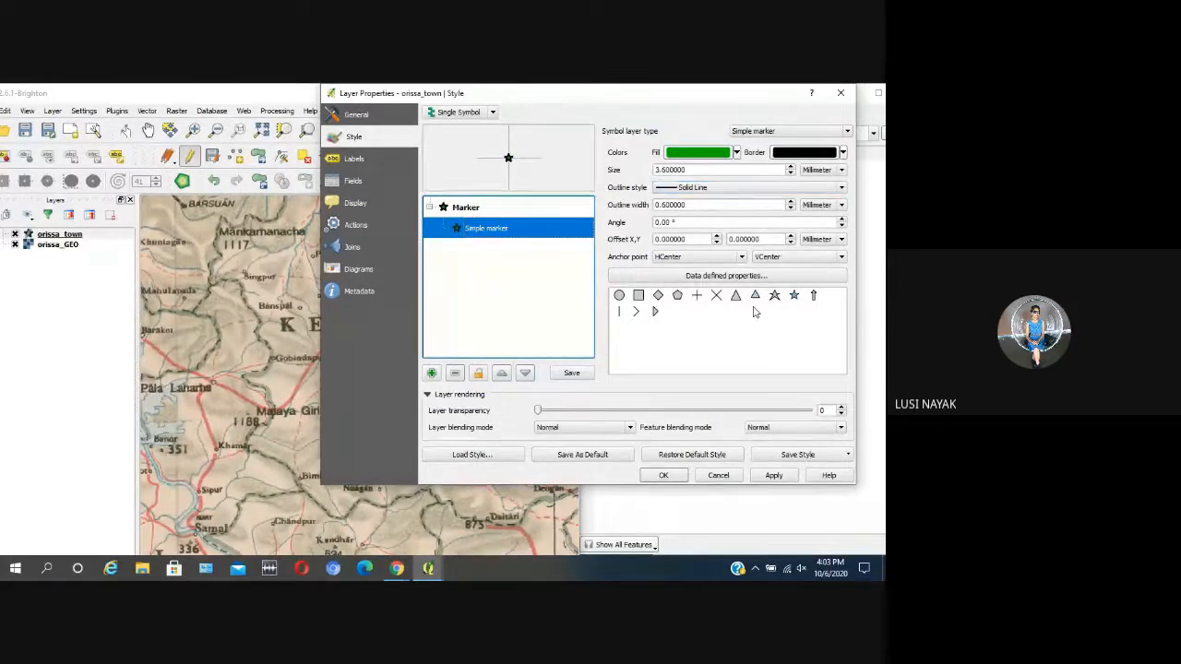
pyautogui.click(619, 296)
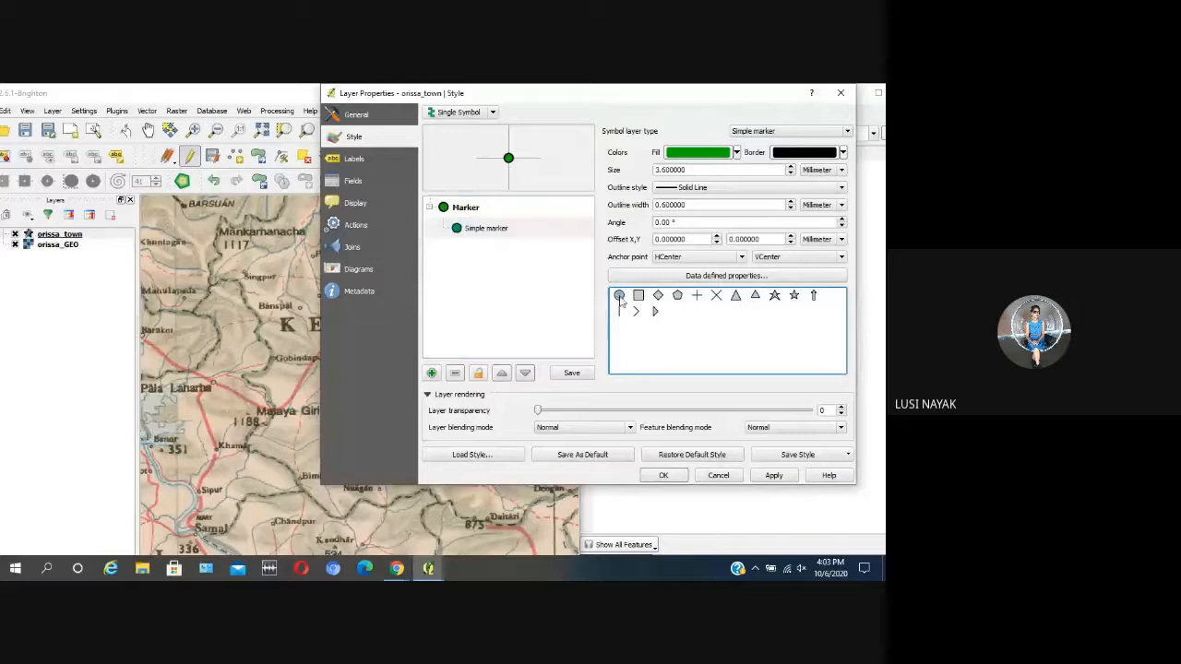
pyautogui.click(791, 208)
pyautogui.click(790, 208)
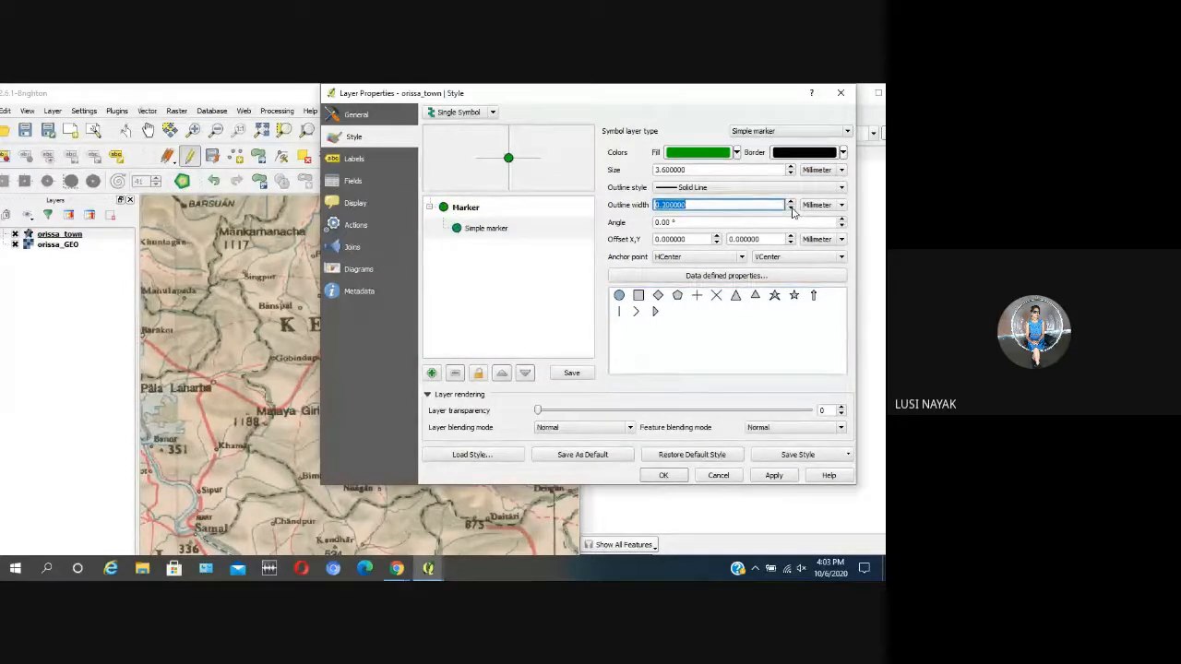
pyautogui.click(736, 152)
pyautogui.click(687, 199)
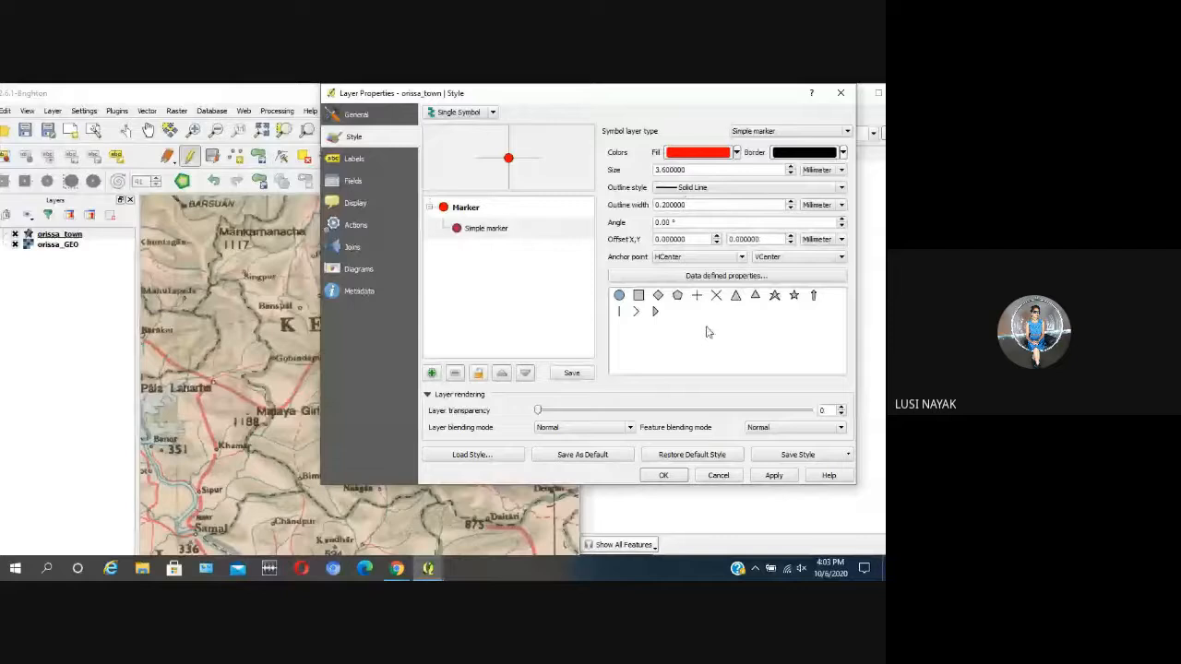
pyautogui.click(791, 200)
pyautogui.click(790, 200)
pyautogui.click(775, 476)
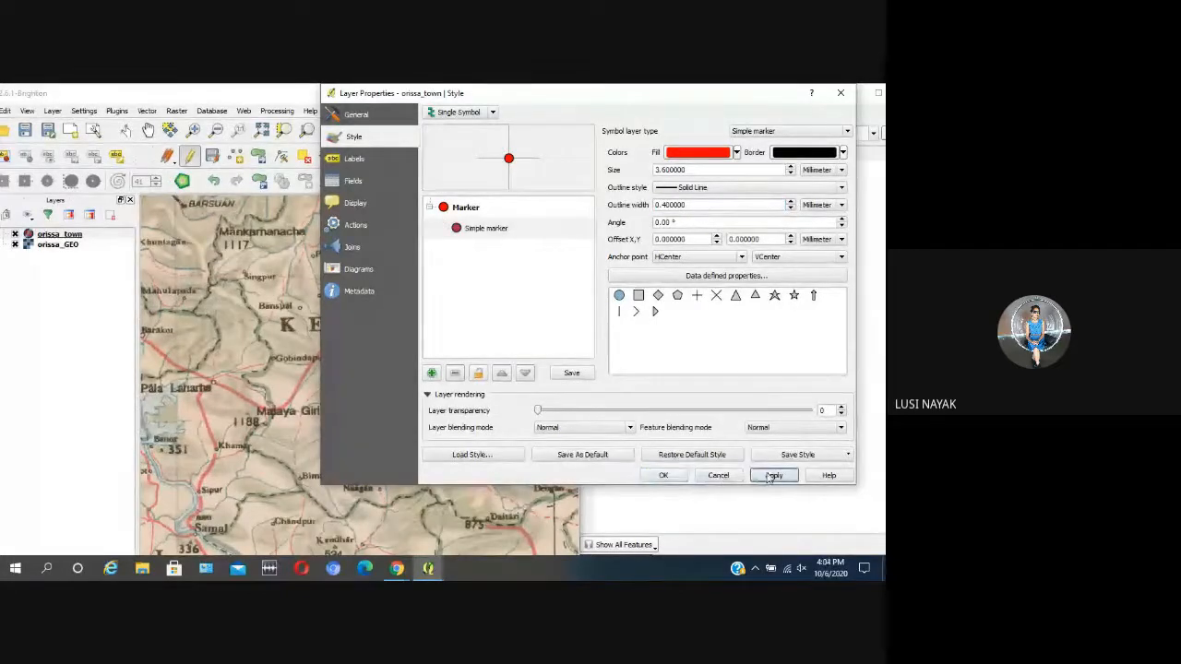
pyautogui.click(670, 476)
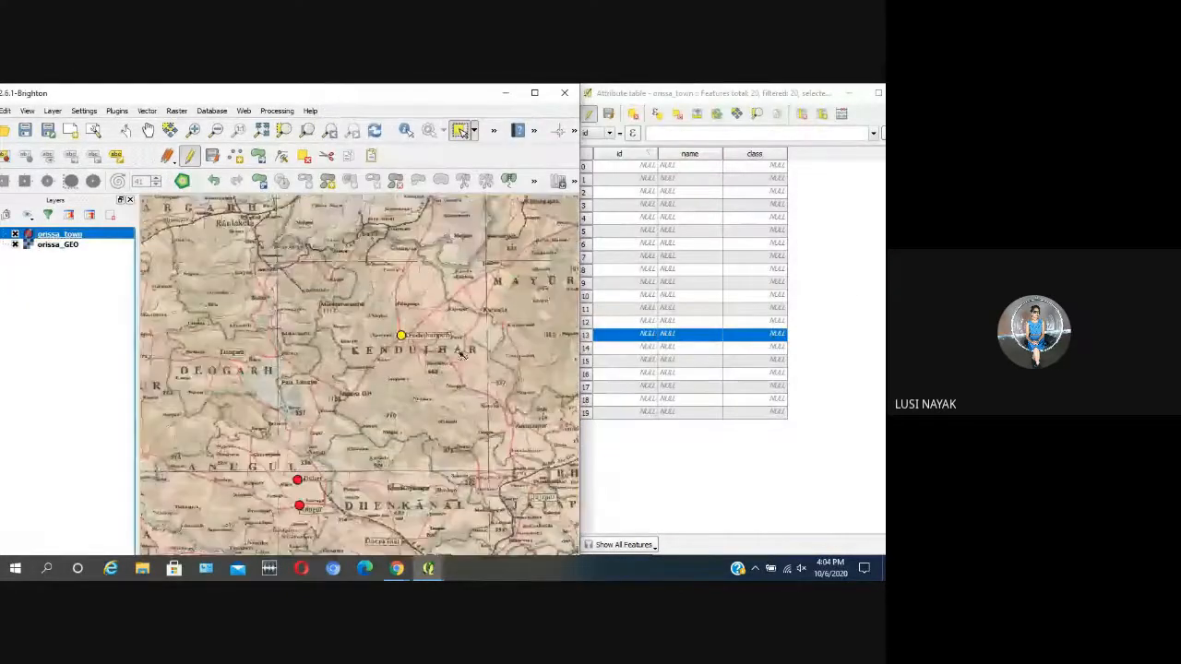
# Step: Enter kendujhar as the name of the selected town in the orissa_town attribute table
pyautogui.scroll(-2, 470, 301)
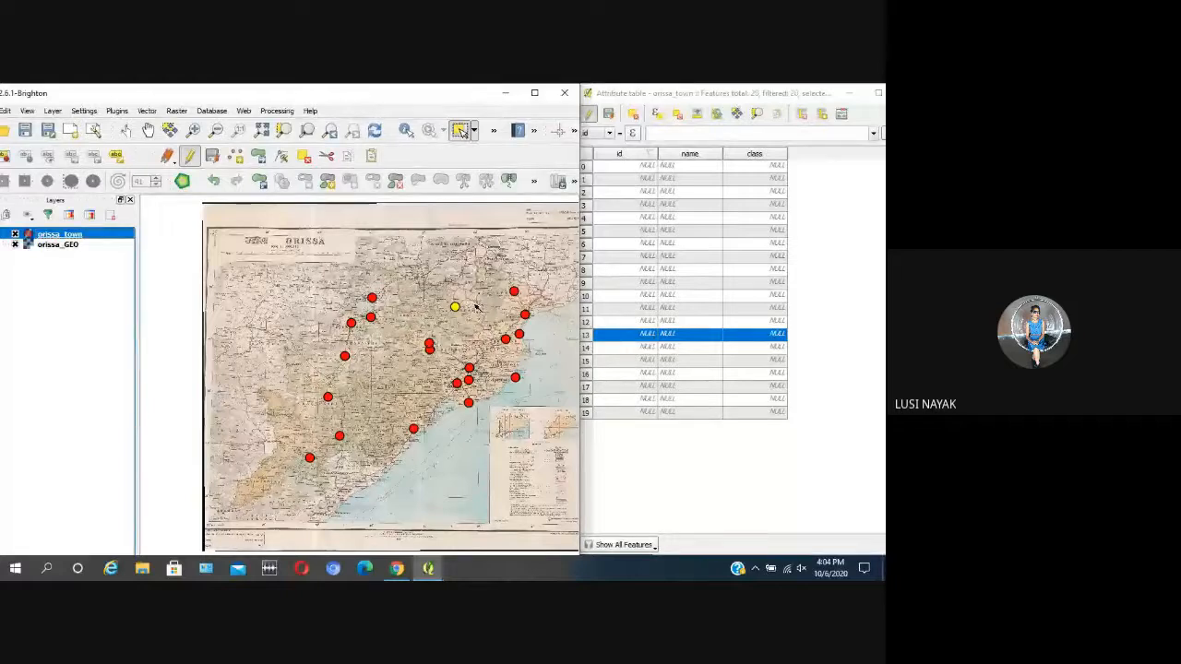
pyautogui.scroll(1, 477, 305)
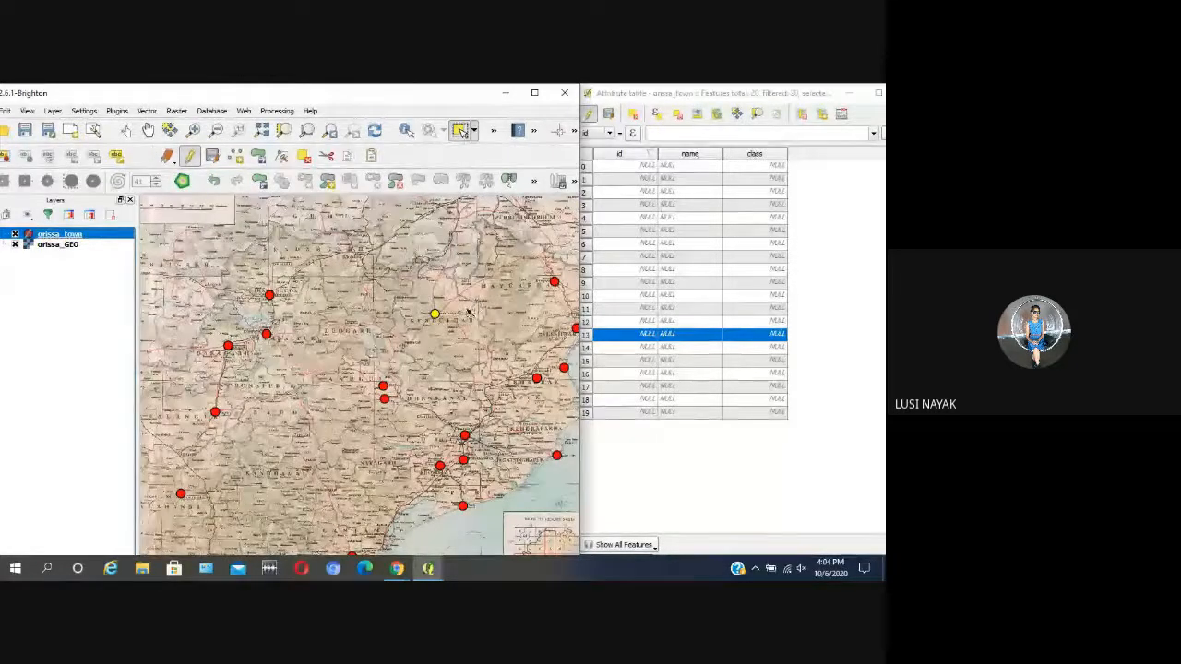
pyautogui.scroll(1, 468, 311)
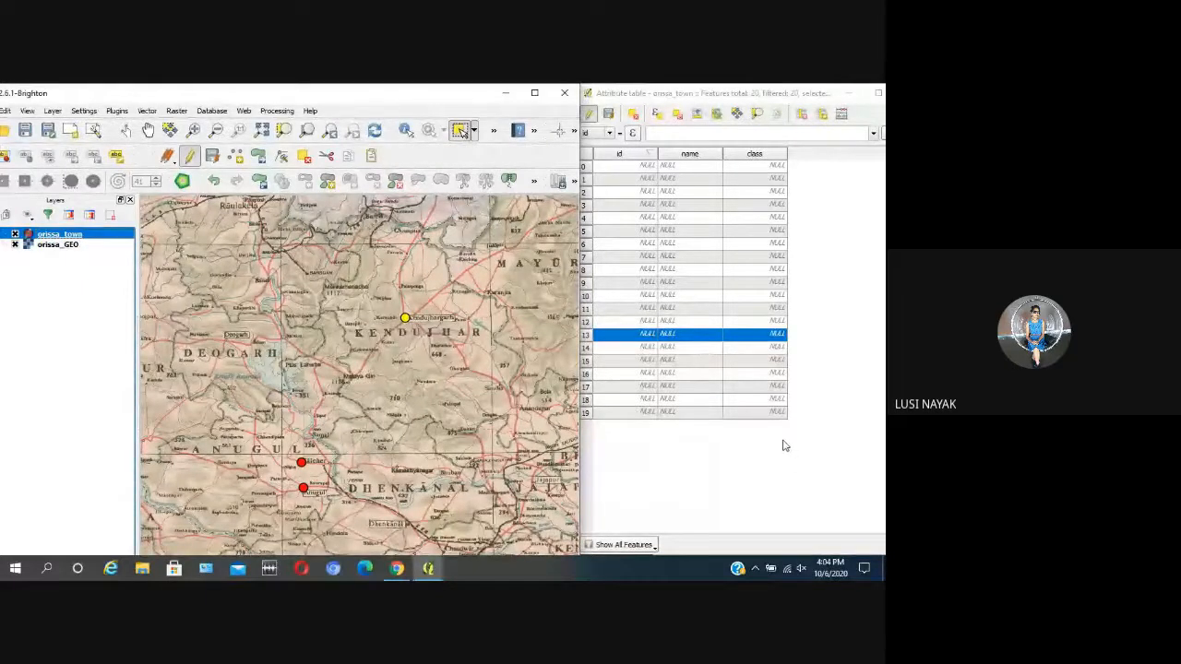
pyautogui.click(681, 338)
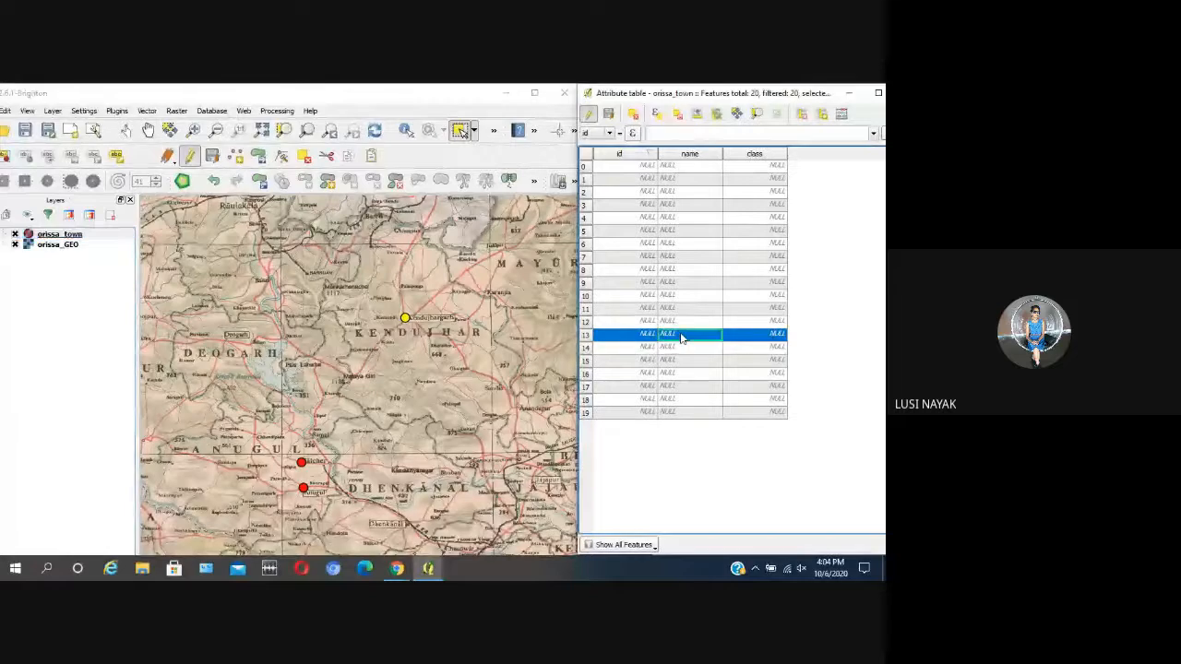
pyautogui.doubleClick(681, 337)
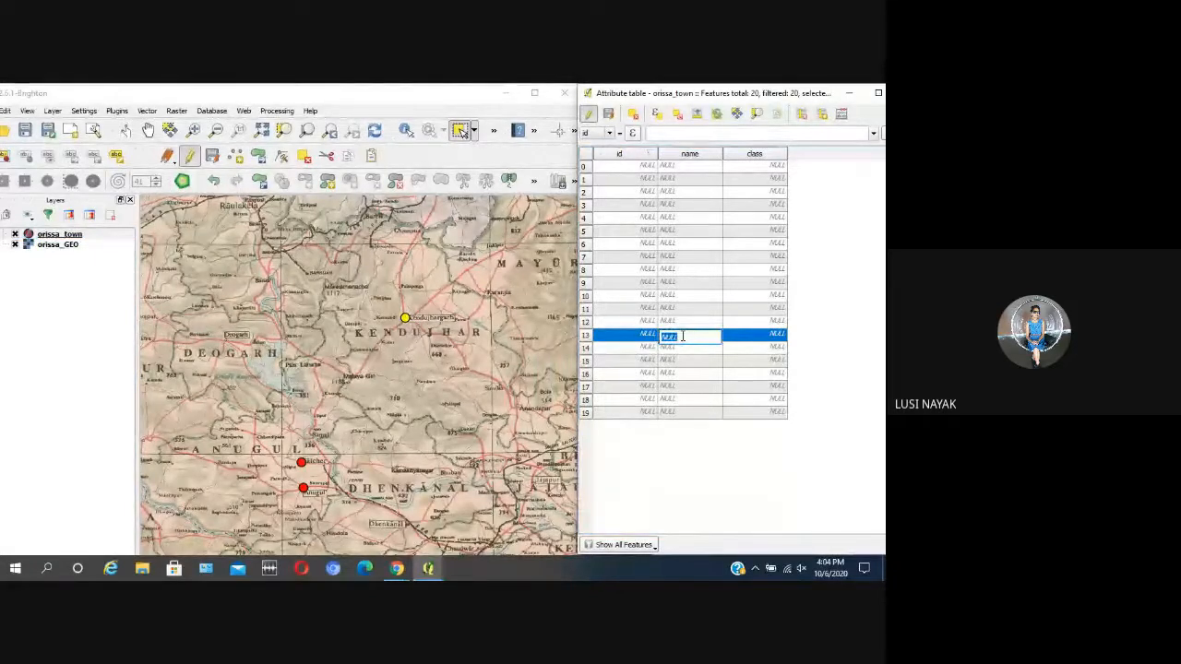
pyautogui.write('kendujhar')
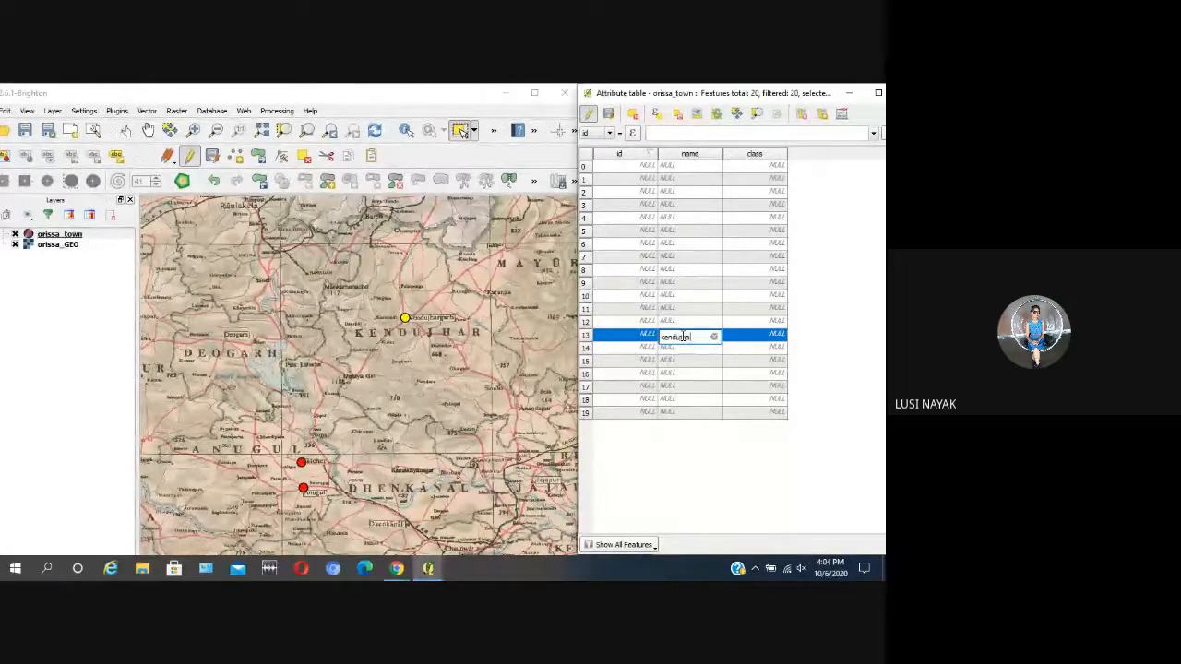
pyautogui.click(727, 451)
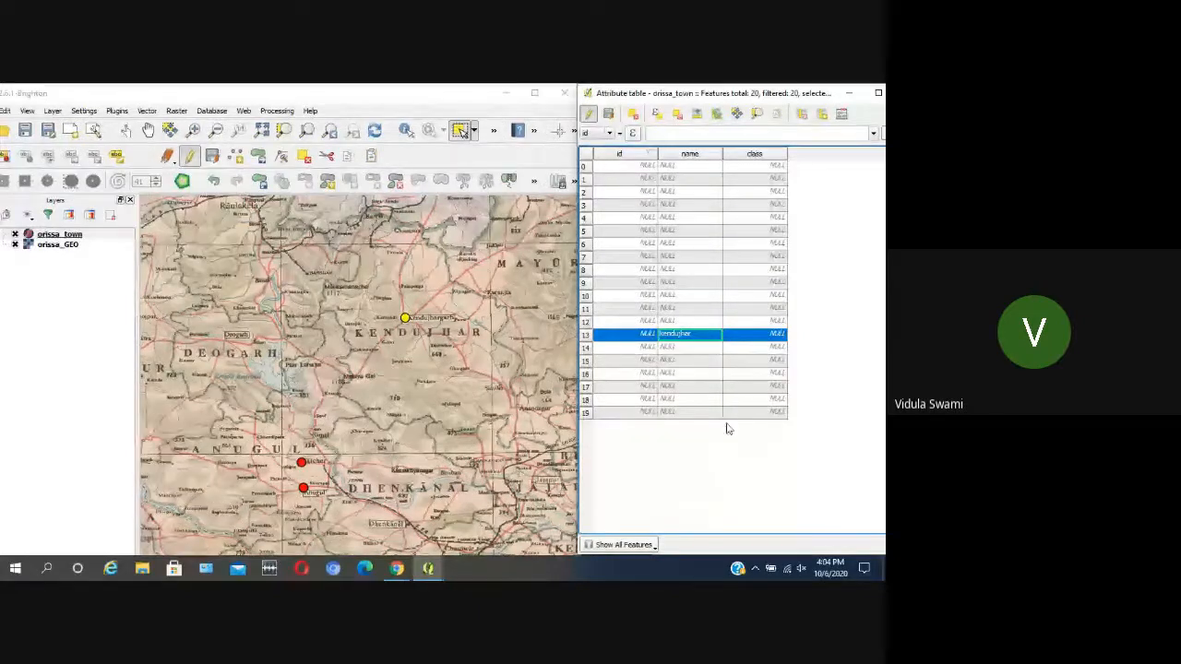
# Step: Set the class of the kendujhar record to 2 in the orissa_town attribute table
pyautogui.doubleClick(770, 337)
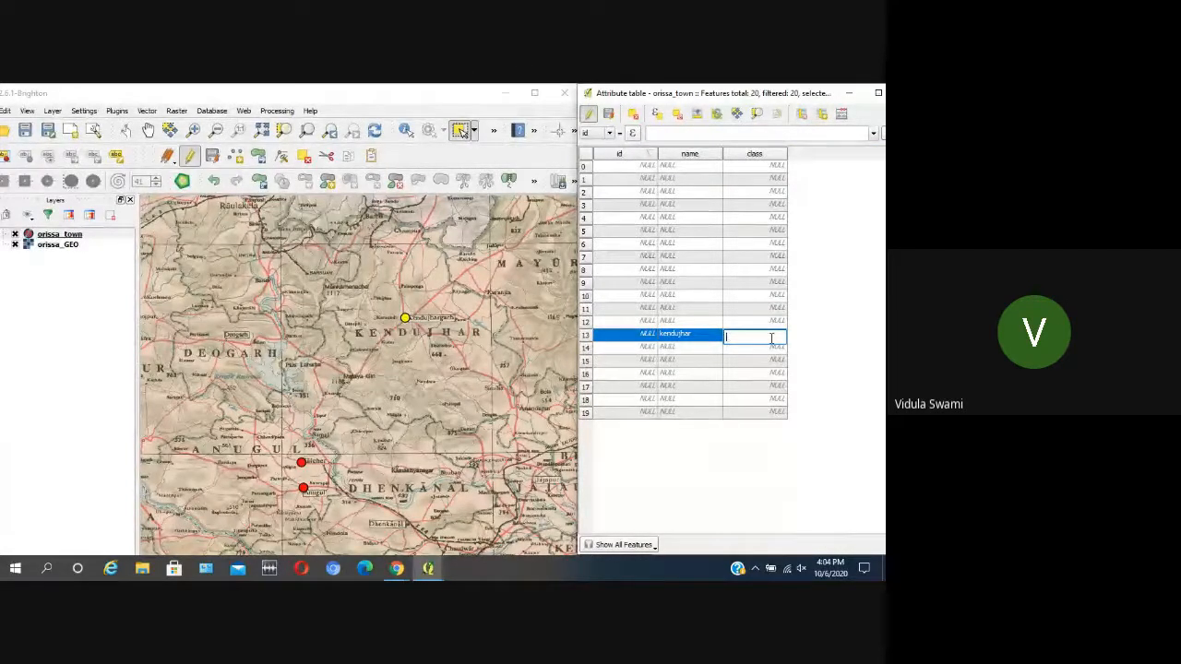
pyautogui.click(743, 377)
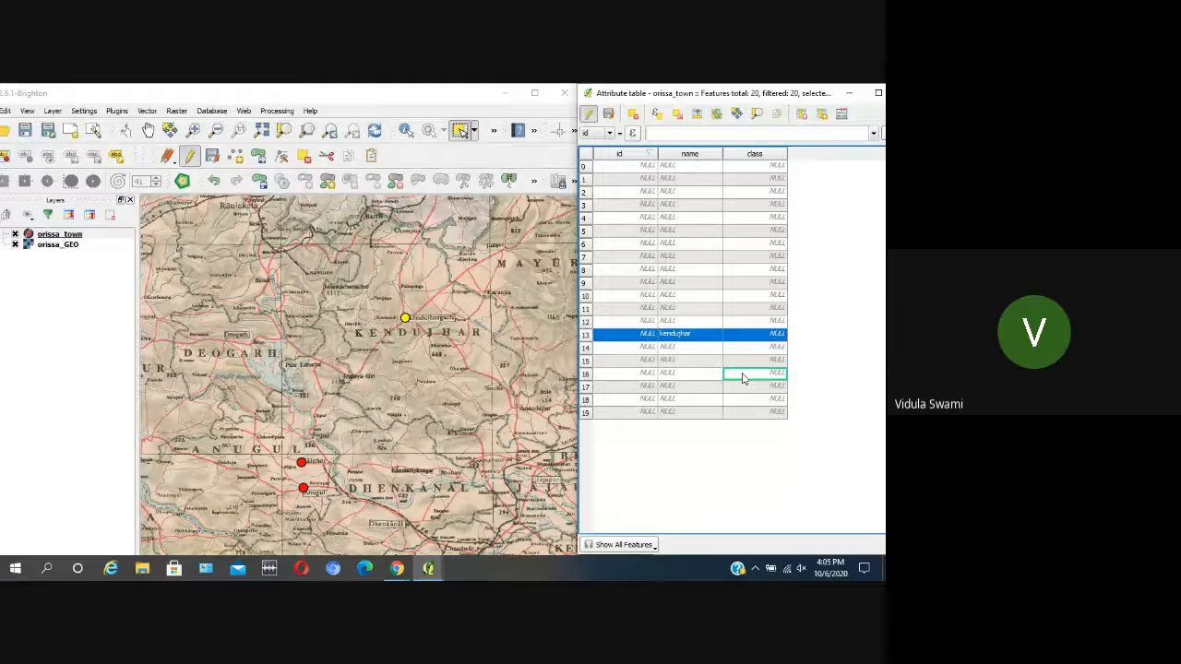
pyautogui.doubleClick(777, 338)
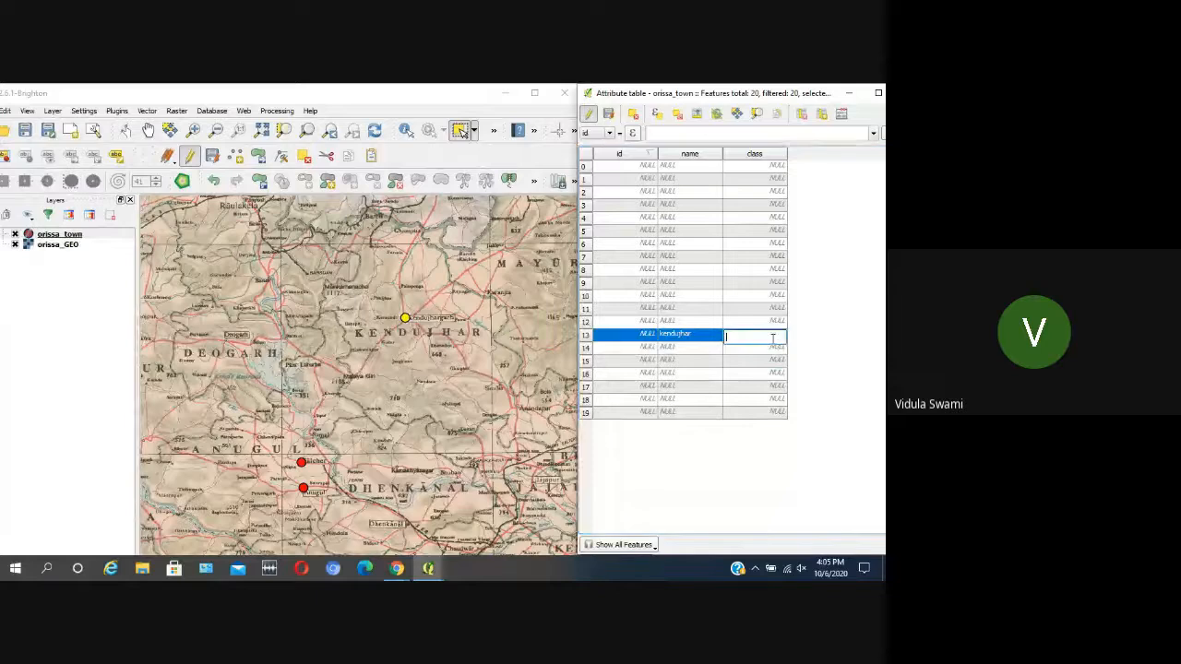
pyautogui.write('2')
pyautogui.click(823, 388)
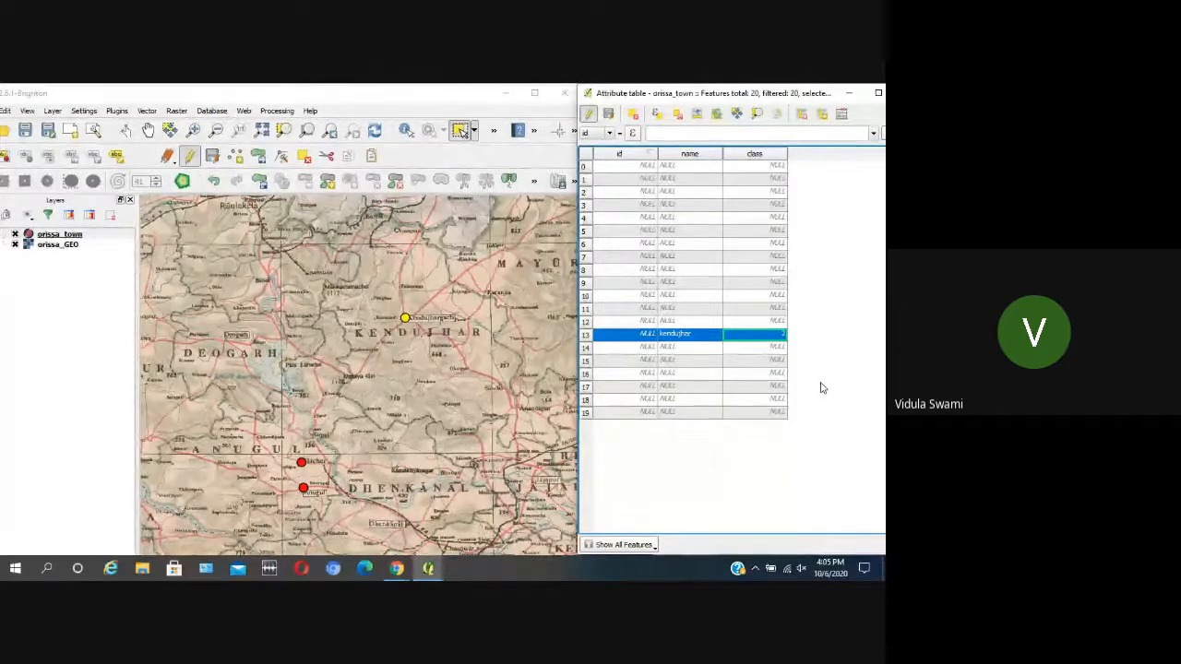
# Step: Select the Jharsuguda town point on the map and enter jharsuguda as its name in the attribute table
pyautogui.scroll(-1, 452, 314)
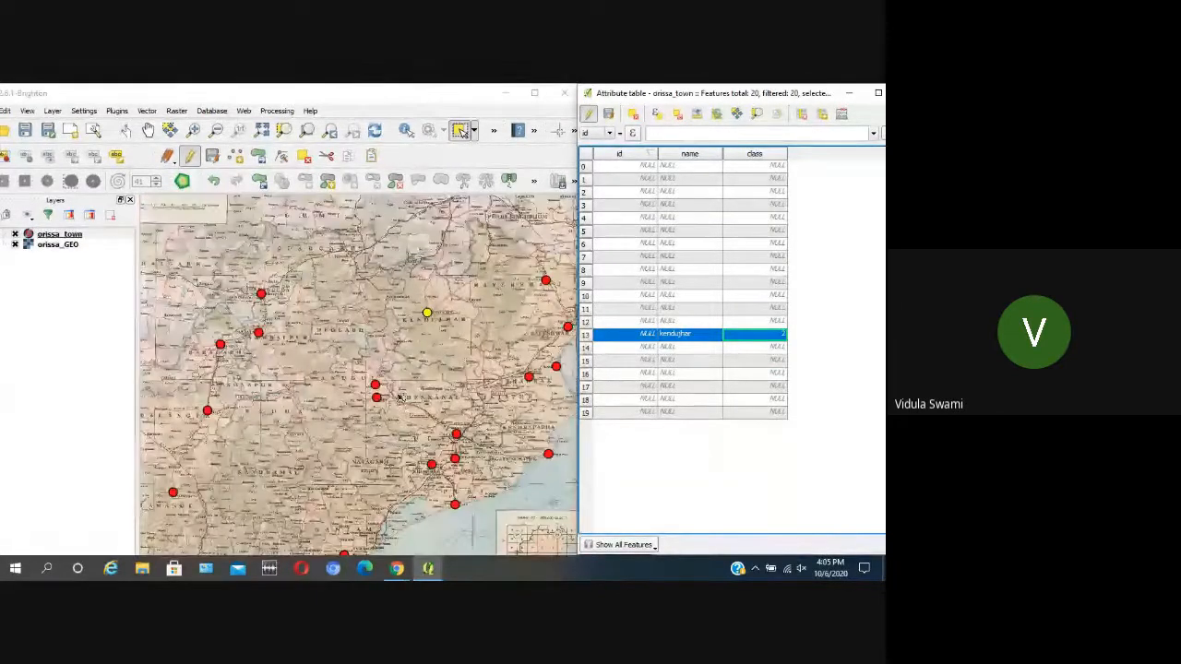
pyautogui.scroll(2, 257, 312)
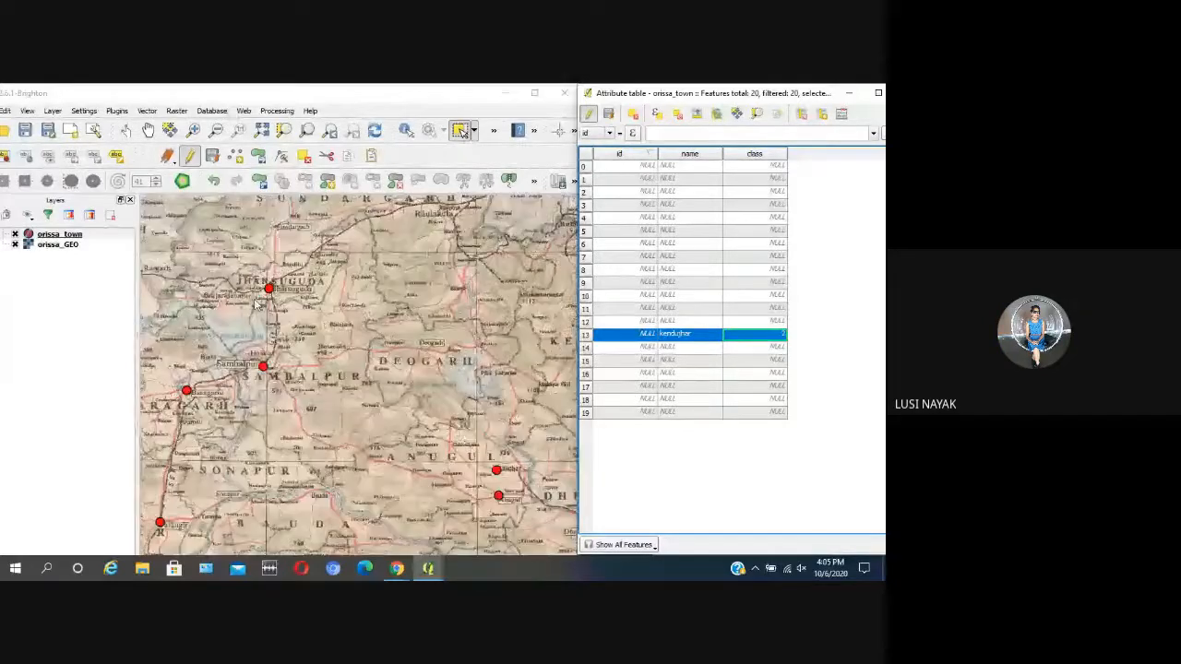
pyautogui.moveTo(241, 256); pyautogui.dragTo(355, 323)
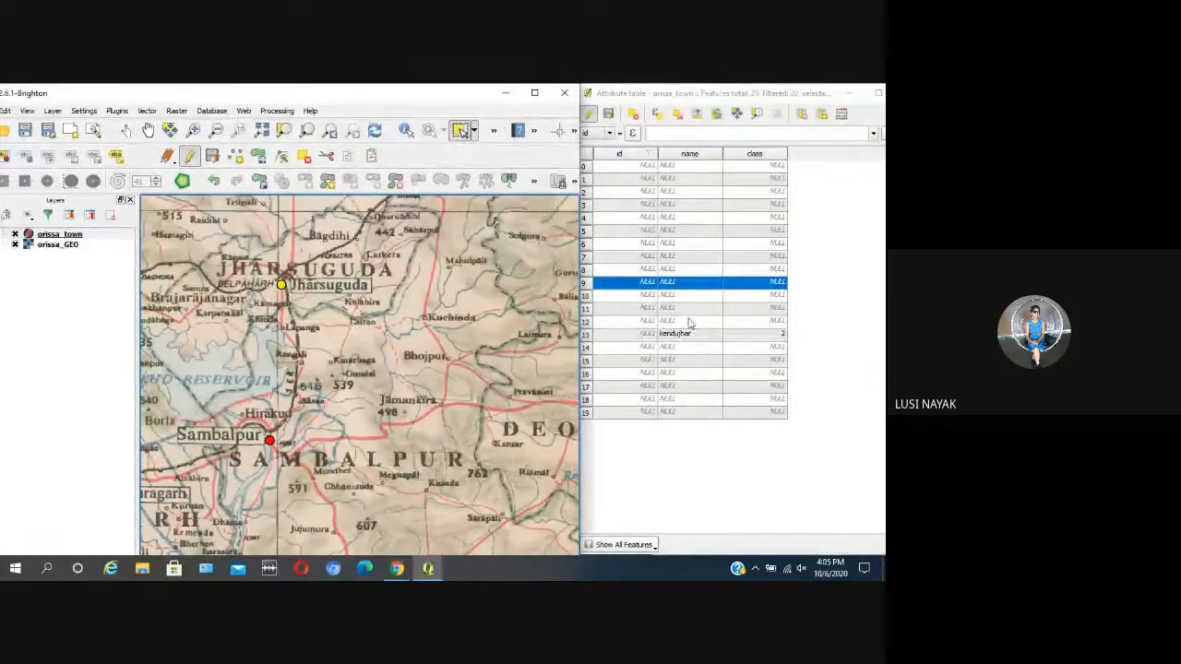
pyautogui.doubleClick(683, 285)
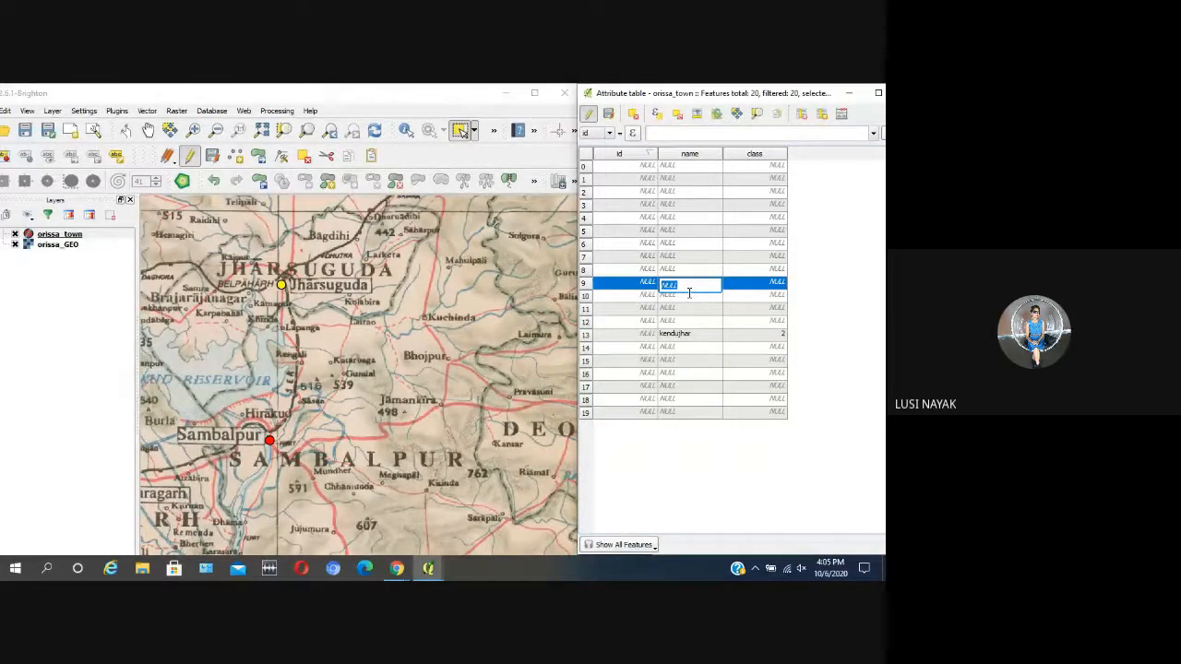
pyautogui.write('jharsuguda')
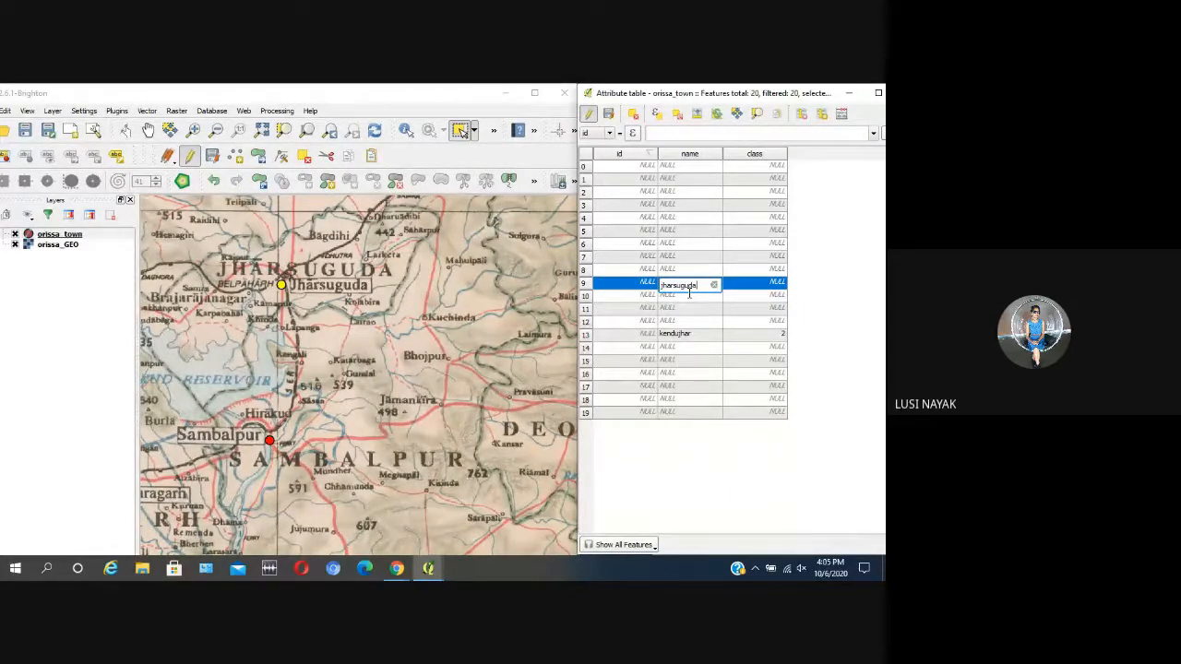
pyautogui.press('Return')
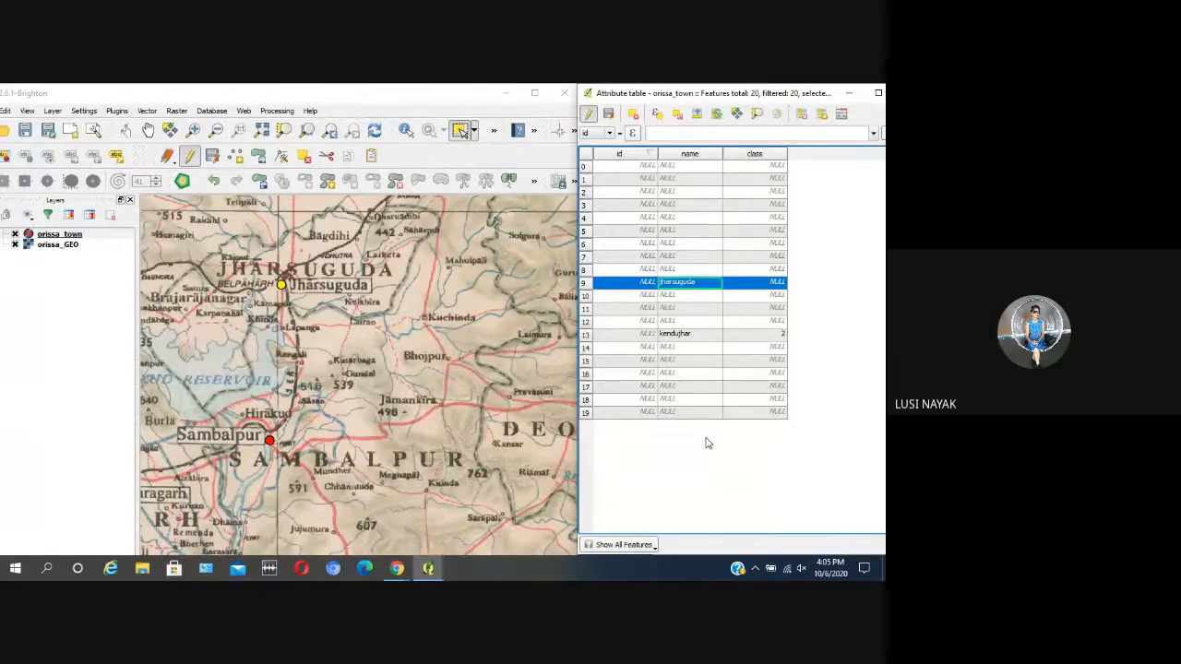
# Step: Select the Sambalpur town point on the map and set the class of the jharsuguda record to 2
pyautogui.scroll(-1, 334, 354)
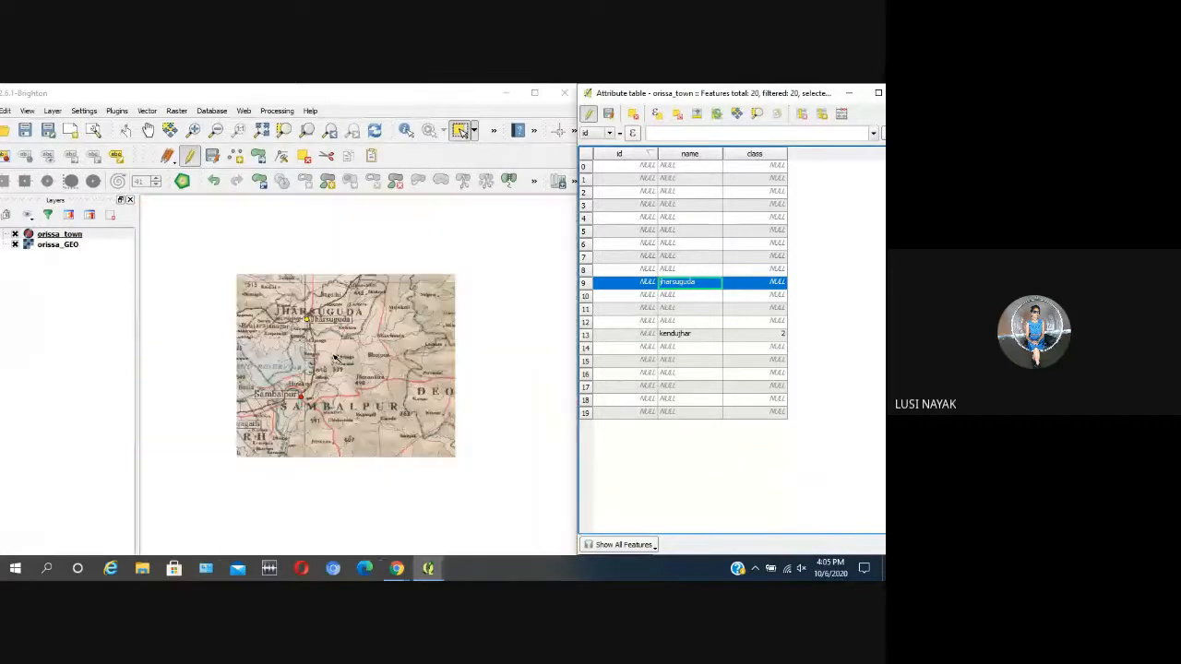
pyautogui.scroll(1, 304, 417)
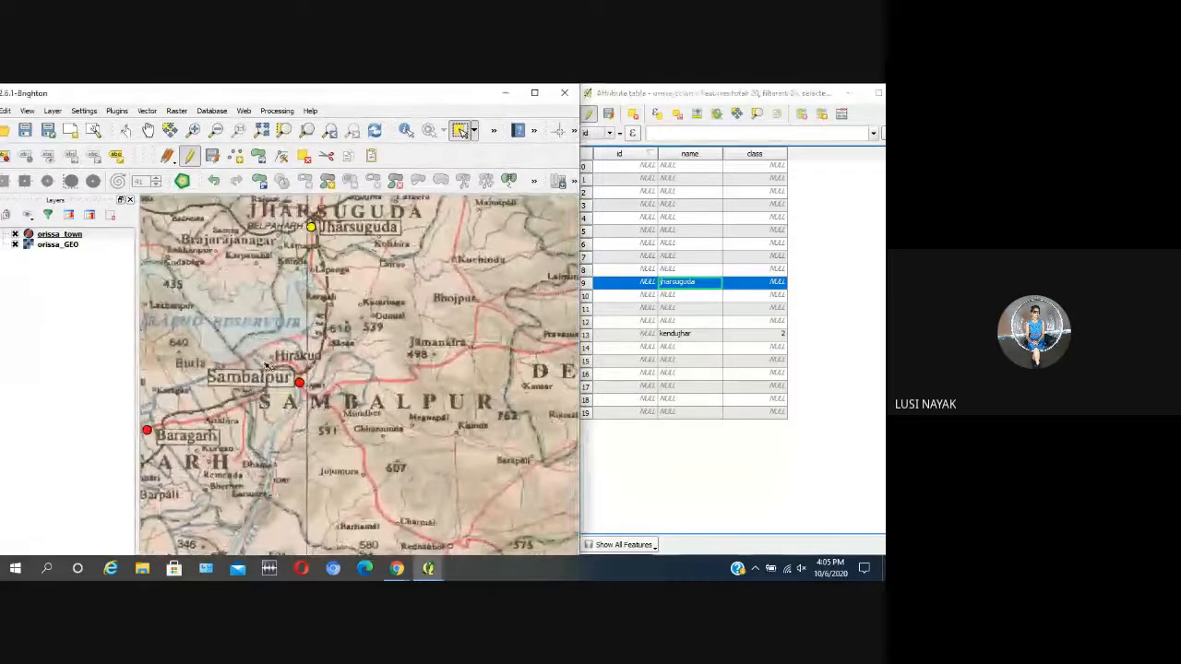
pyautogui.click(299, 380)
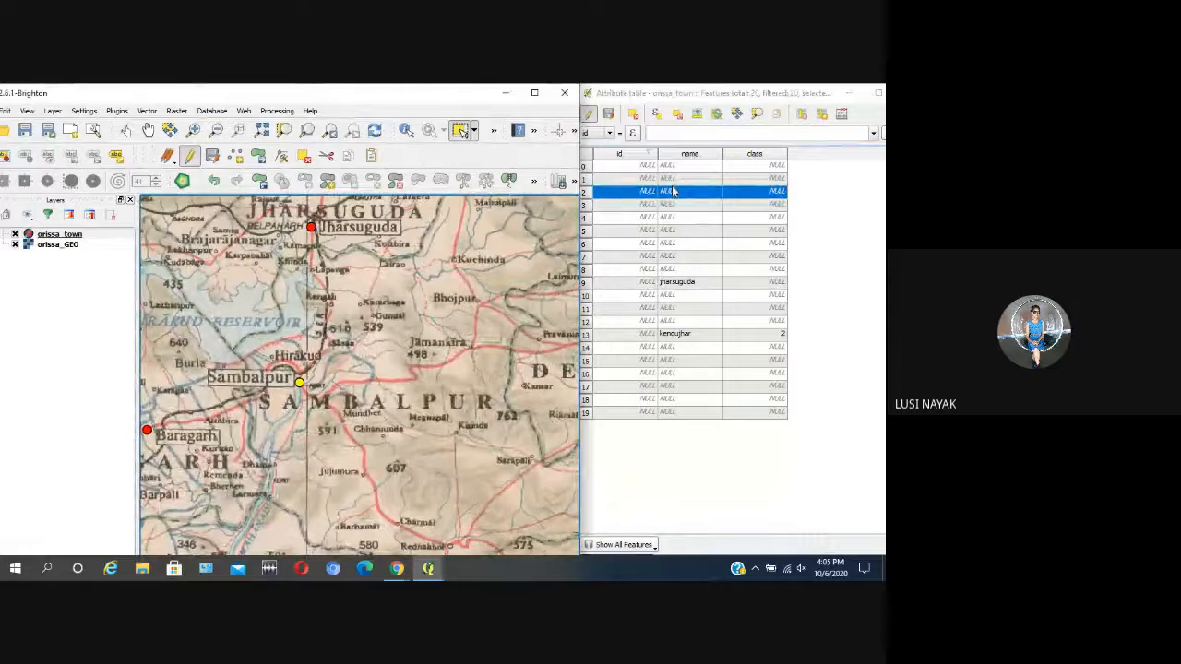
pyautogui.doubleClick(764, 284)
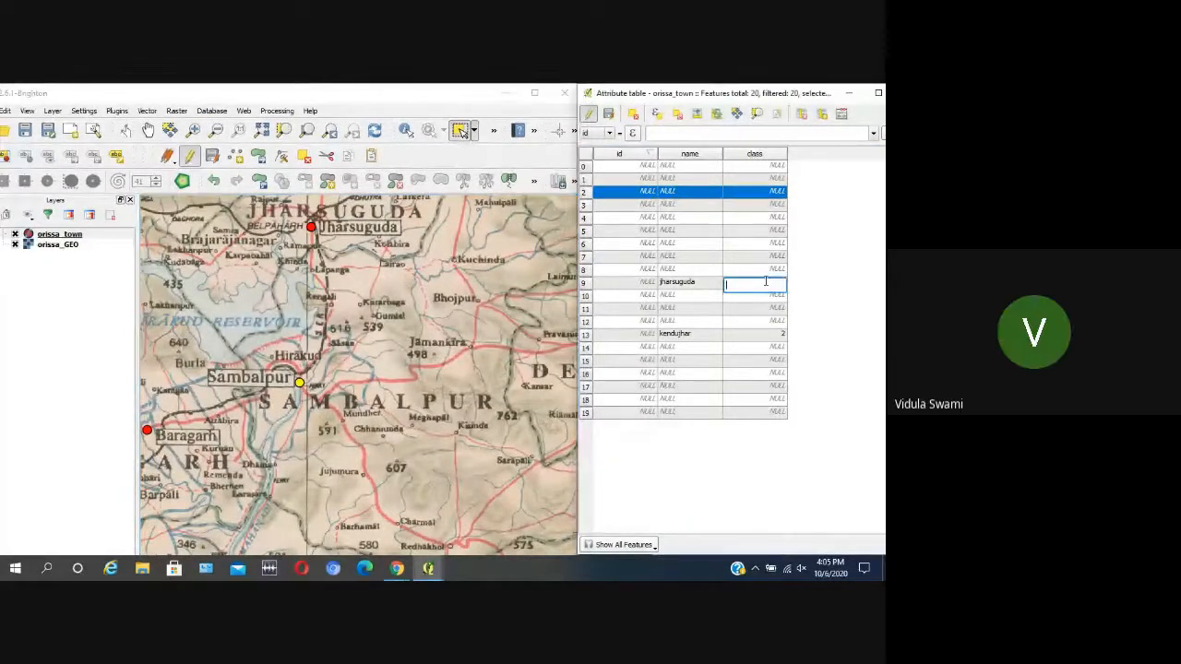
# Step: Enter sambalpur as the name of the selected town record in the orissa_town attribute table
pyautogui.doubleClick(679, 193)
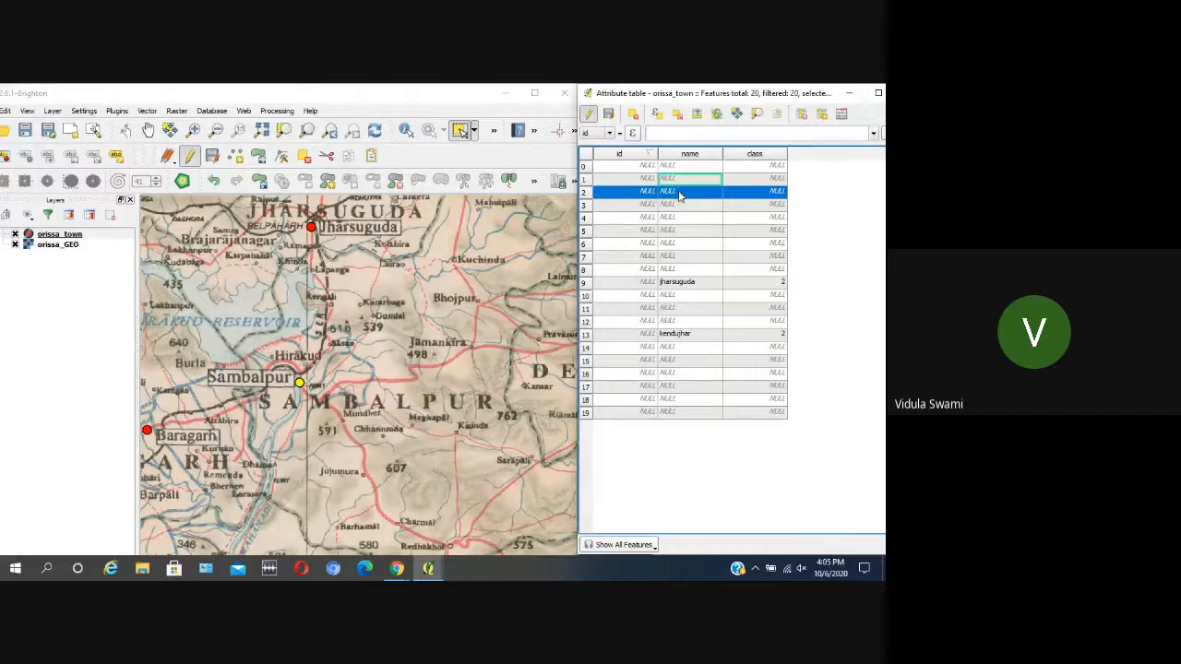
pyautogui.write('s')
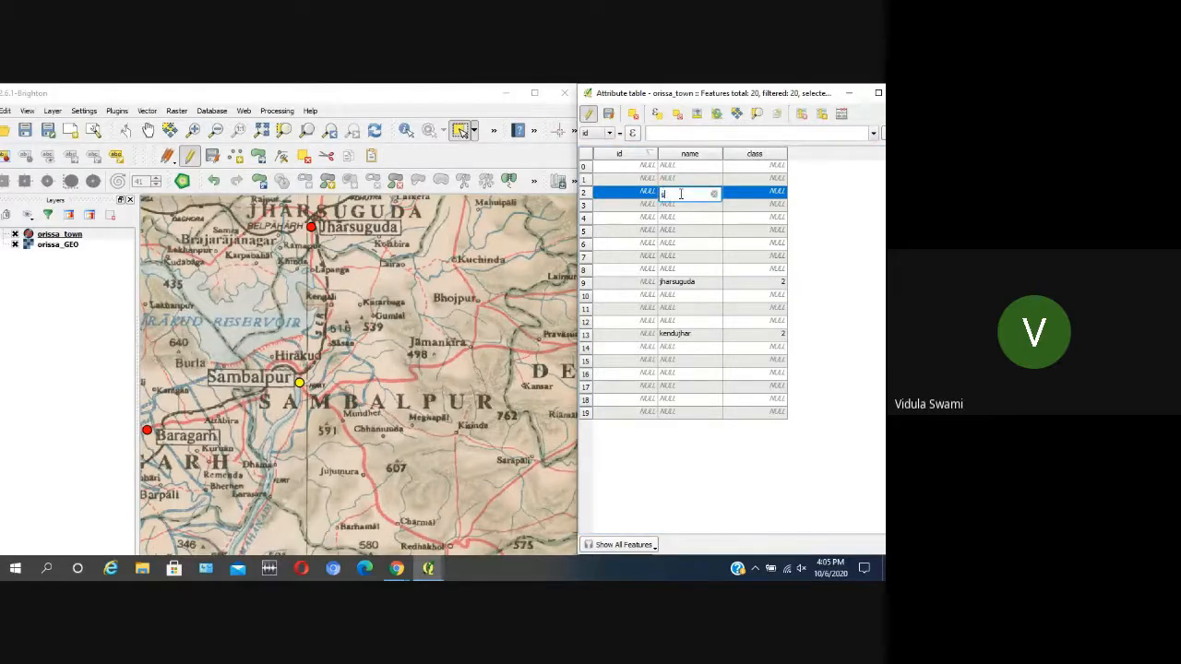
pyautogui.write('ambalpur')
pyautogui.click(665, 244)
# Step: Select the Baragarh town point on the map and enter Baragarh as its name in the attribute table
pyautogui.scroll(-1, 450, 319)
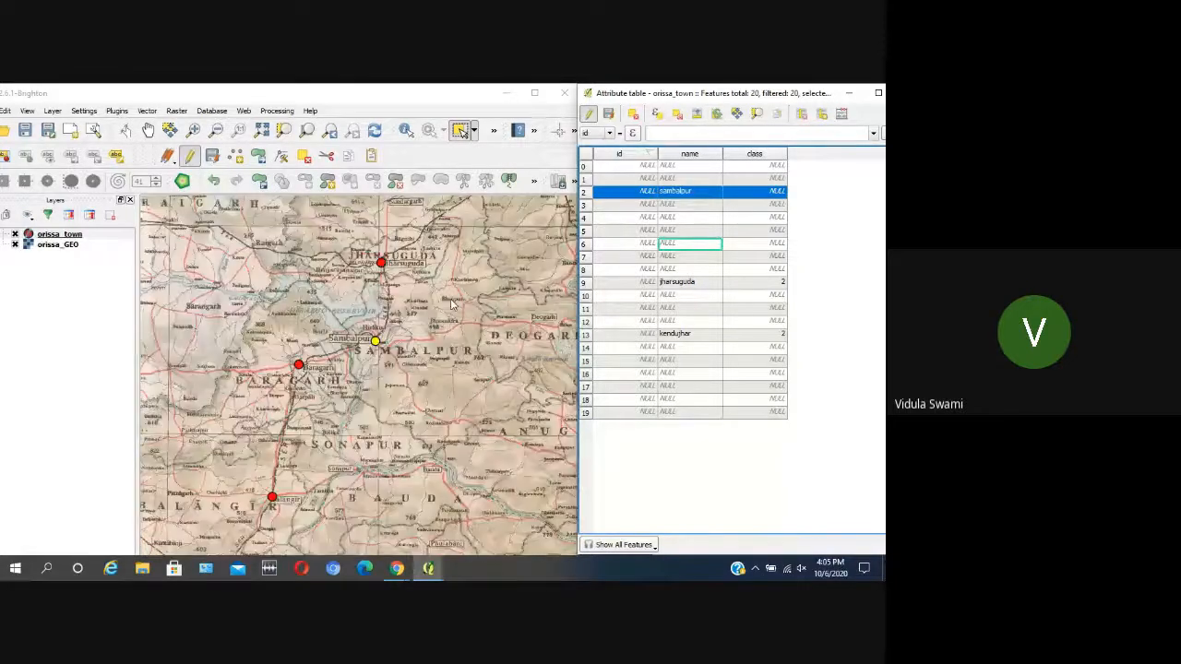
pyautogui.click(298, 365)
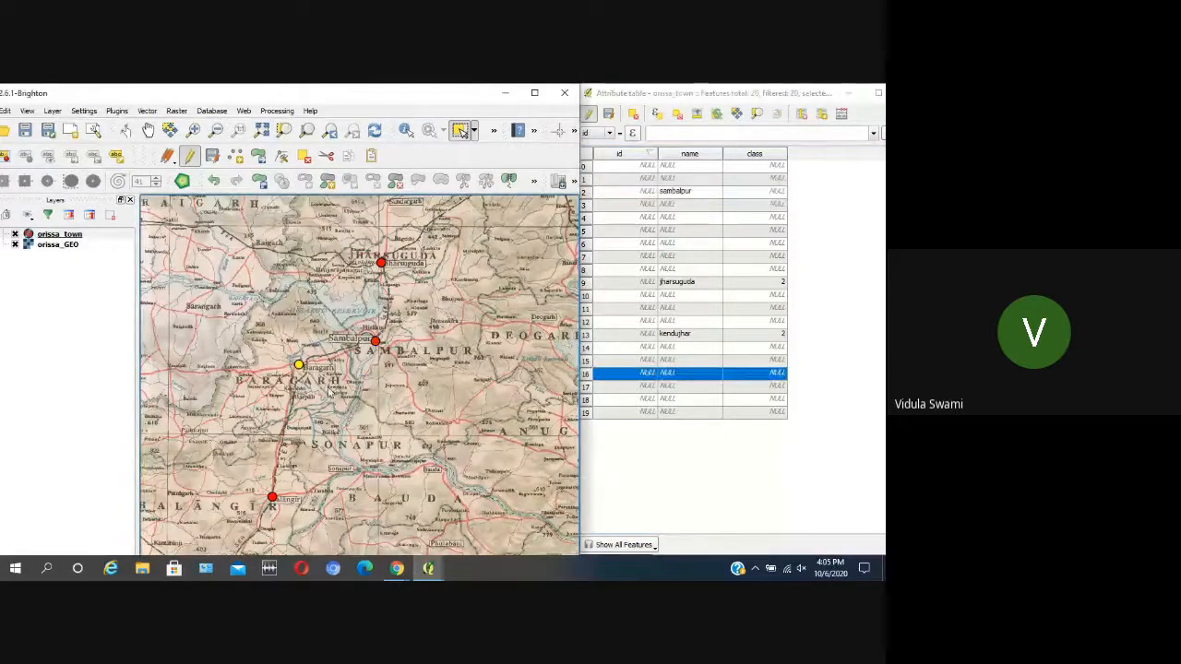
pyautogui.doubleClick(672, 372)
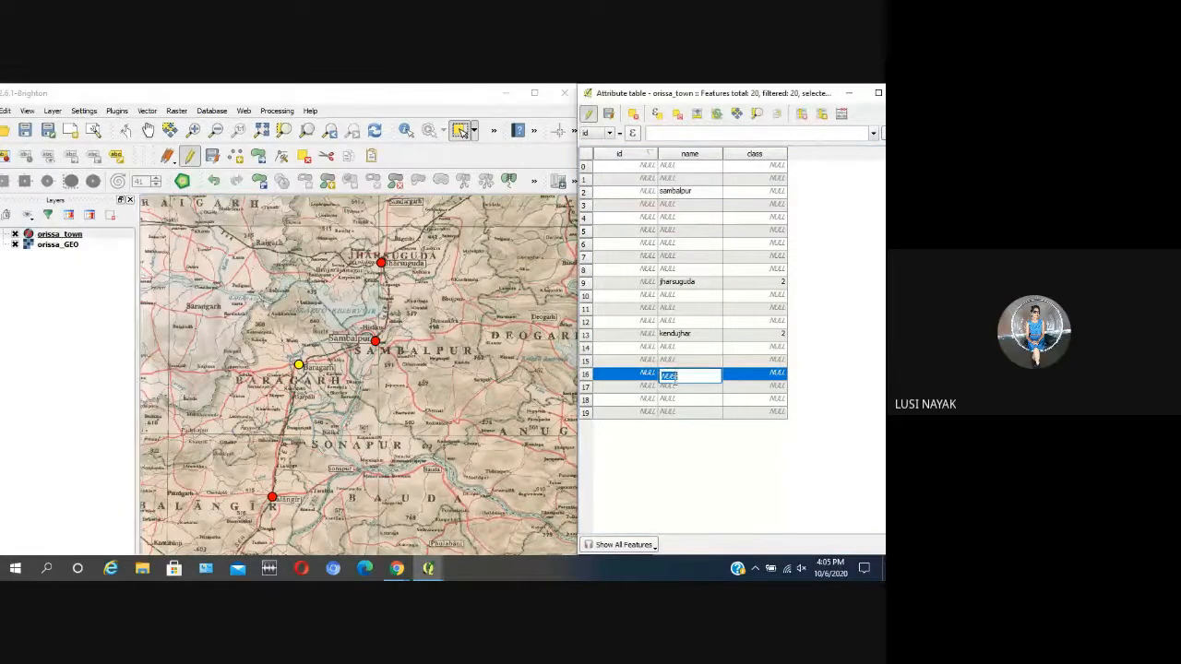
pyautogui.write('b')
pyautogui.press('Return')
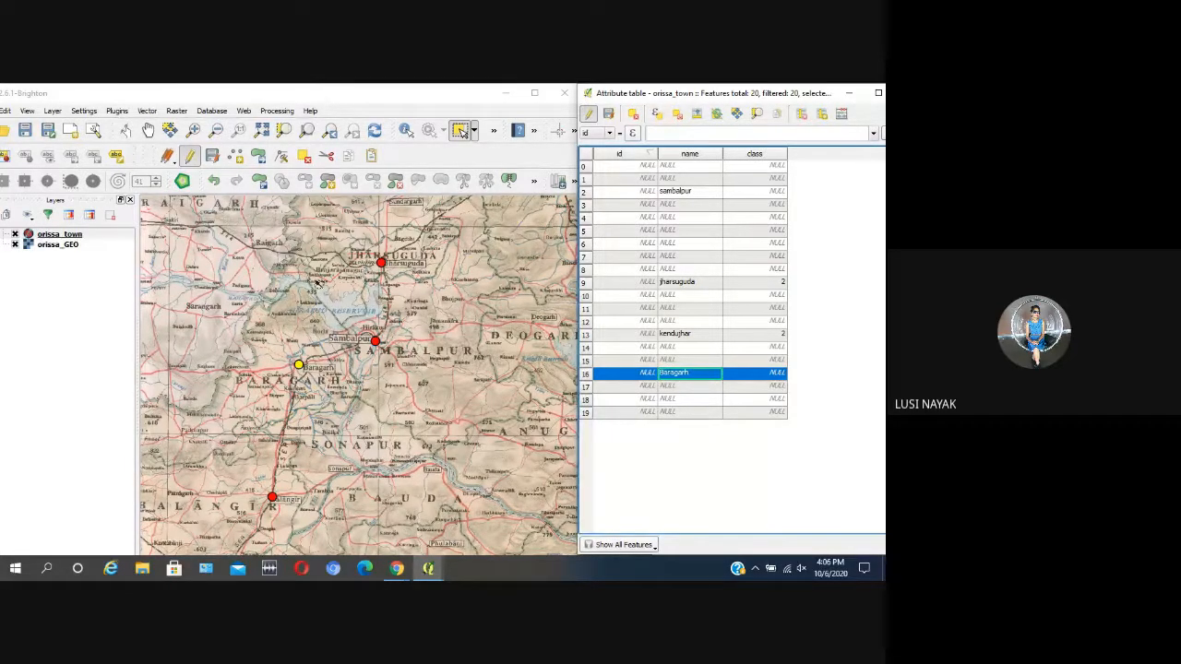
# Step: Select the Balangir town point south of Baragarh and enter Balangir as its name in the attribute table
pyautogui.scroll(-1, 368, 265)
pyautogui.scroll(1, 315, 390)
pyautogui.click(330, 378)
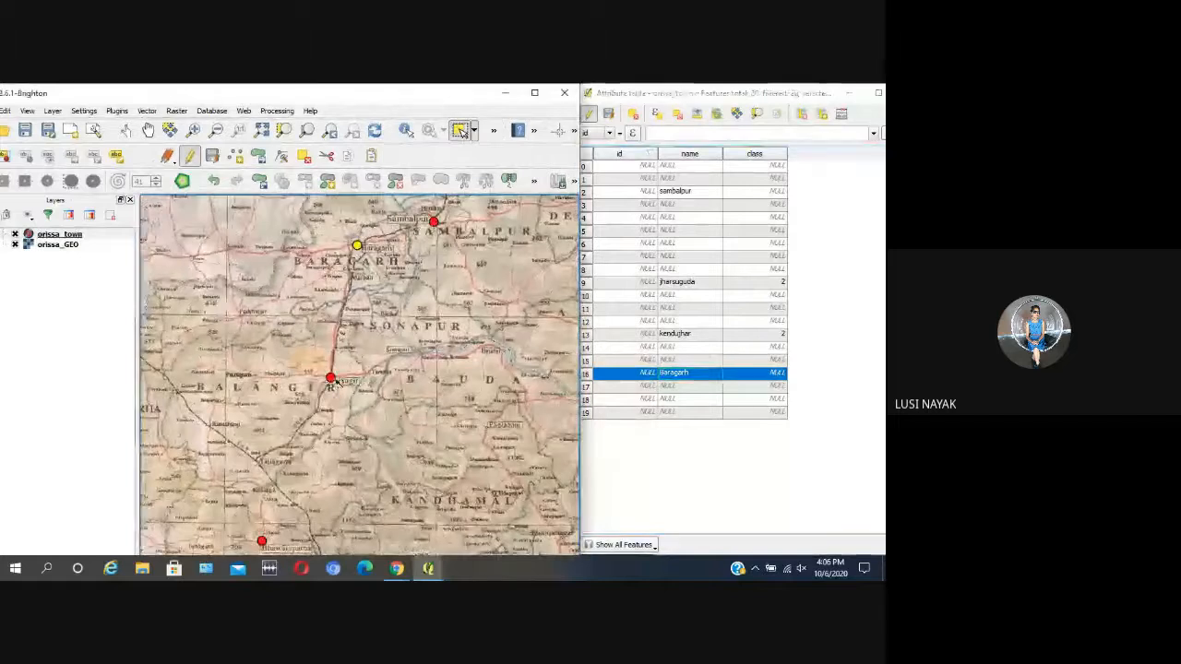
pyautogui.click(674, 361)
pyautogui.doubleClick(675, 361)
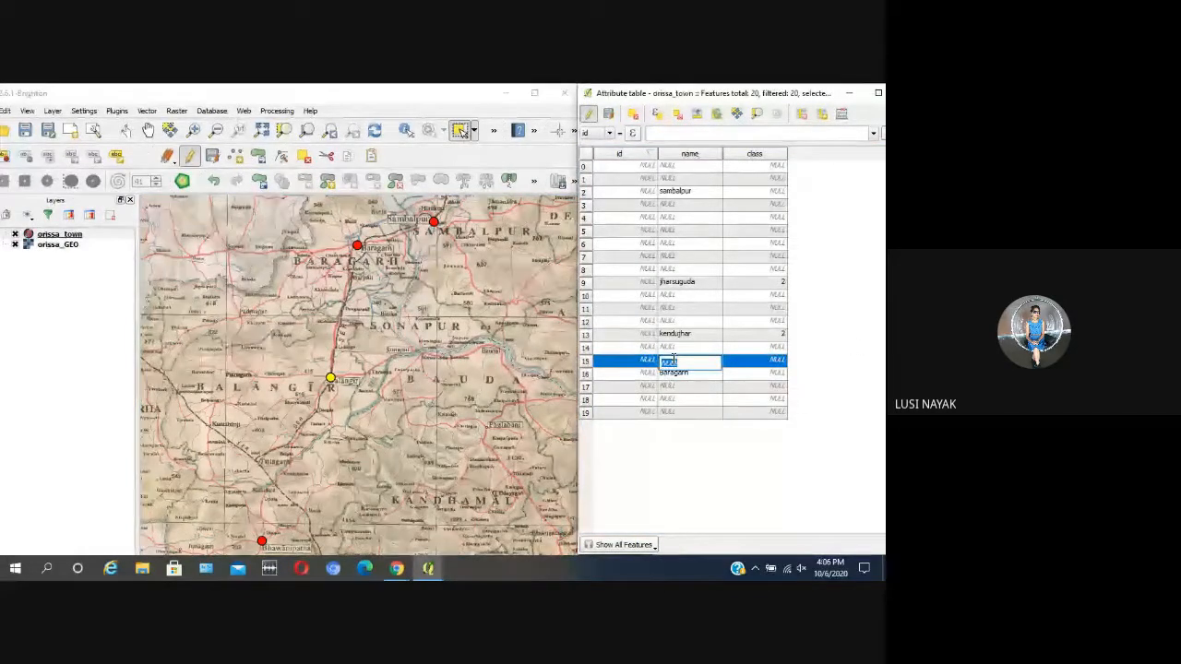
pyautogui.write('Balan')
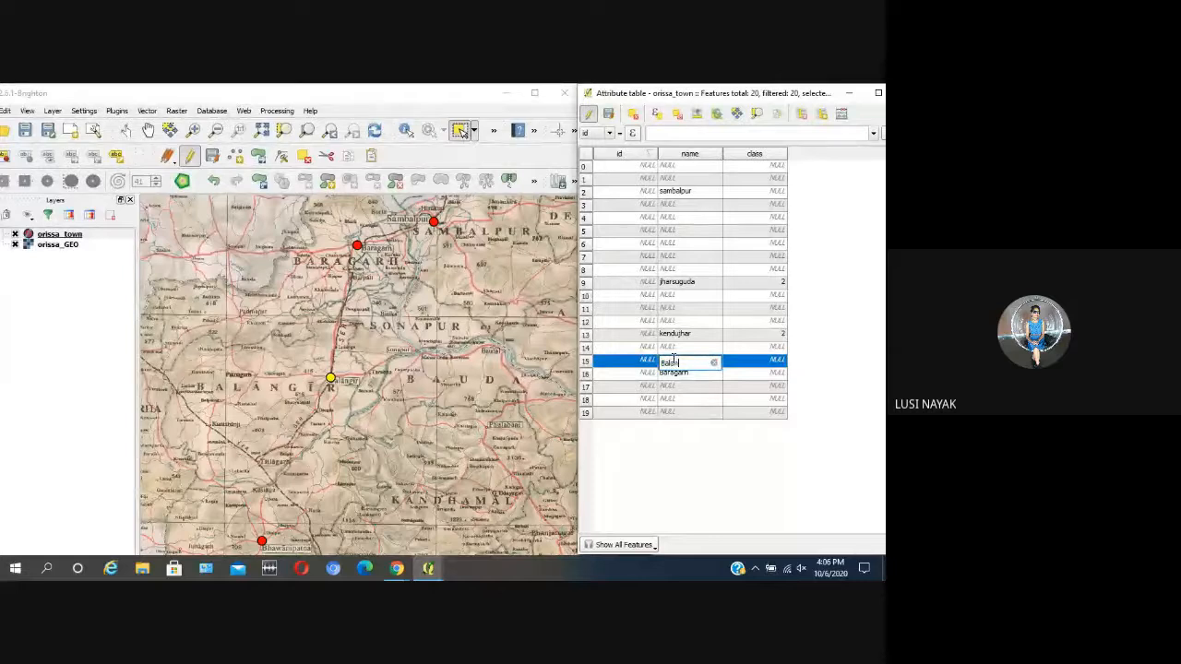
pyautogui.write('gir')
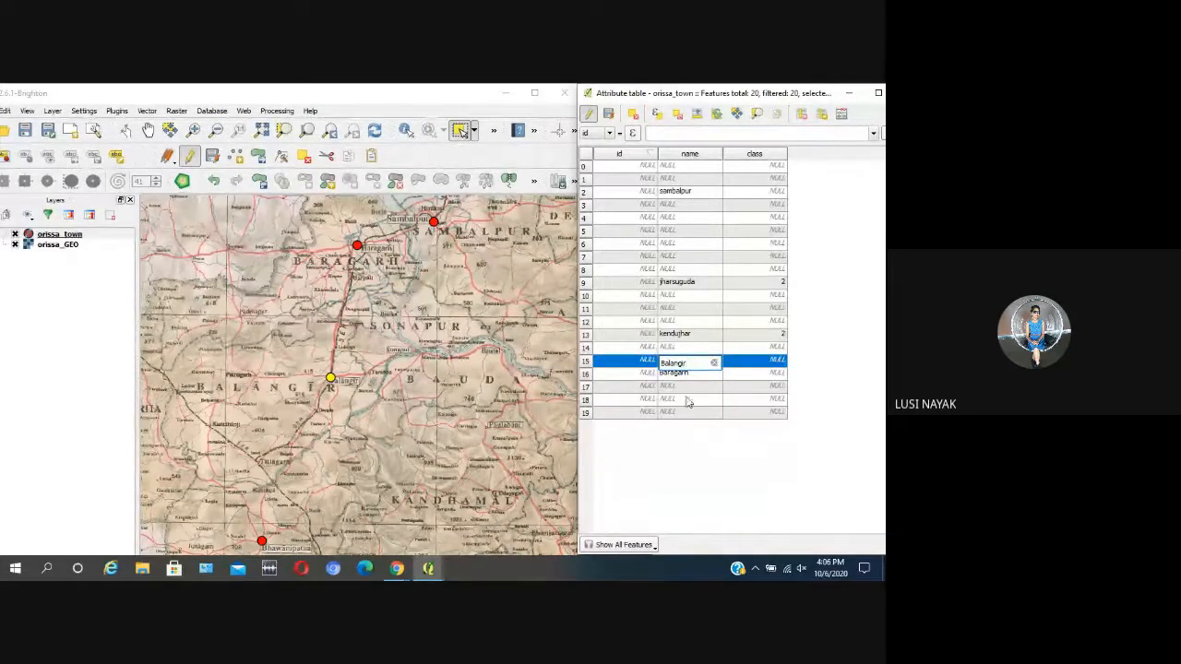
pyautogui.click(688, 399)
# Step: Select the town point at Bhawanipatna in the Kalahandi district and enter Kalahandi as its name
pyautogui.scroll(-1, 372, 363)
pyautogui.scroll(1, 294, 470)
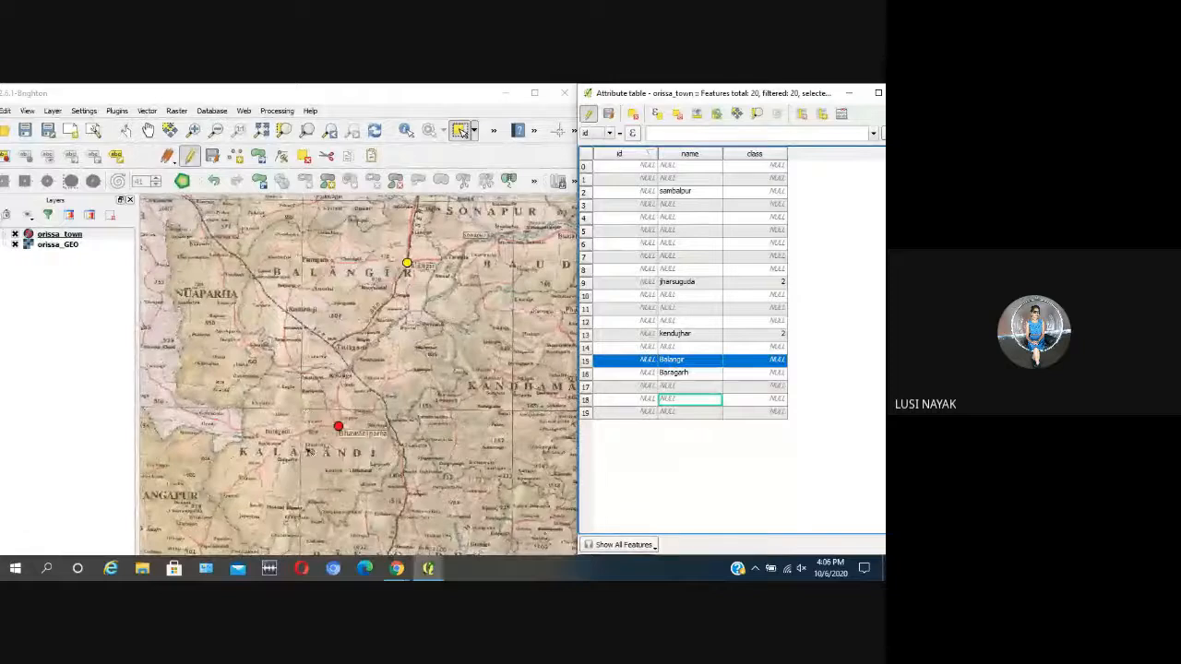
pyautogui.click(338, 427)
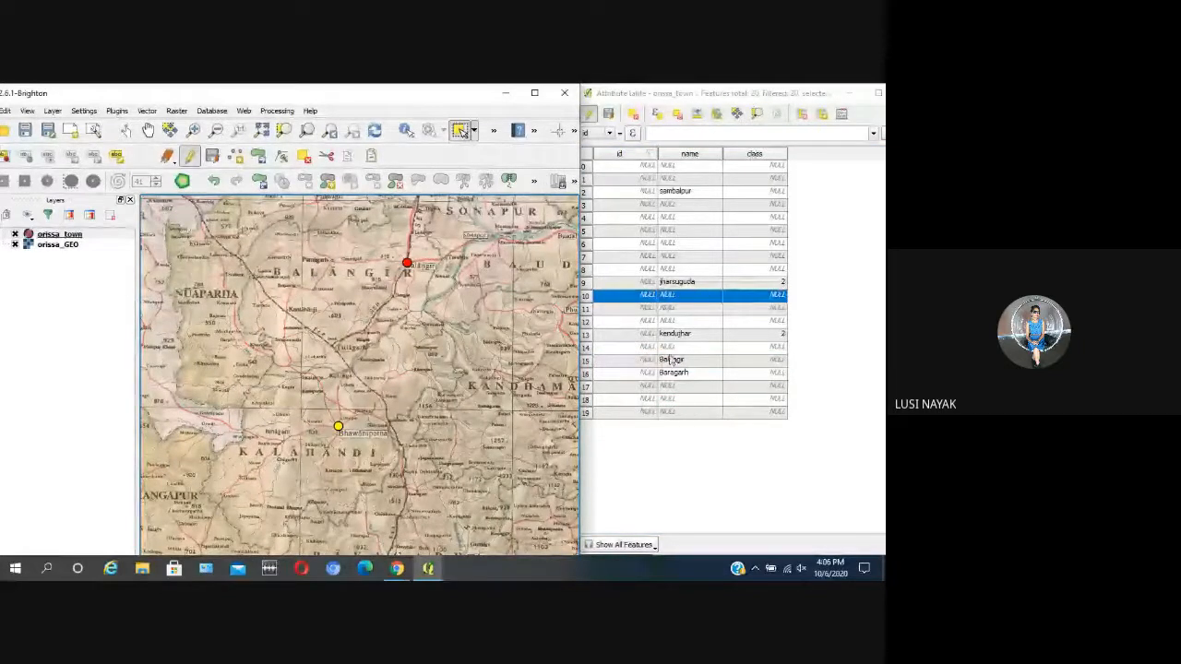
pyautogui.doubleClick(680, 297)
pyautogui.write('k')
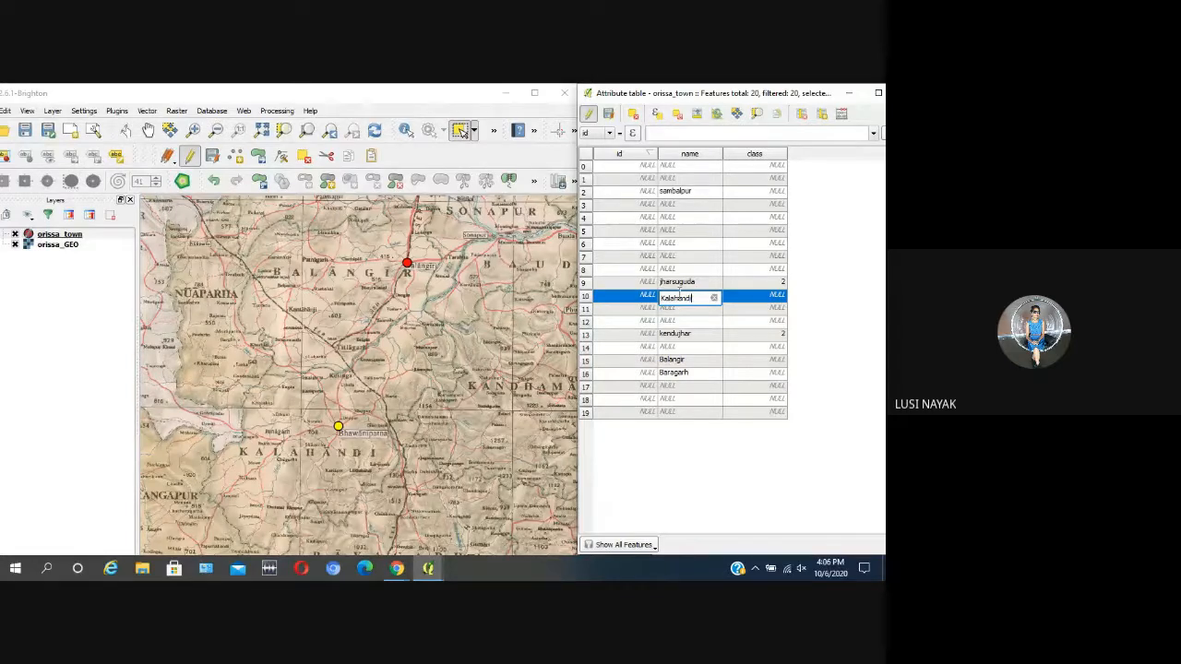
pyautogui.click(698, 346)
# Step: Select the town point beside Koraput, enter Koraput as its name in the attribute table, and clear the map selection
pyautogui.scroll(-1, 255, 319)
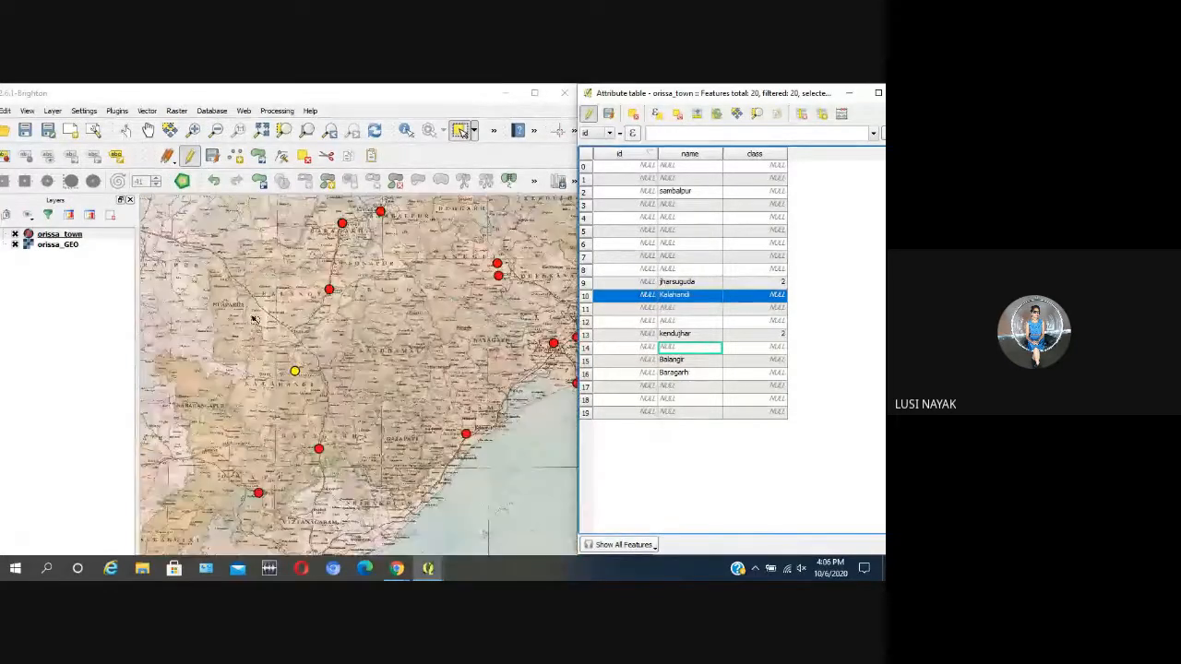
pyautogui.click(356, 507)
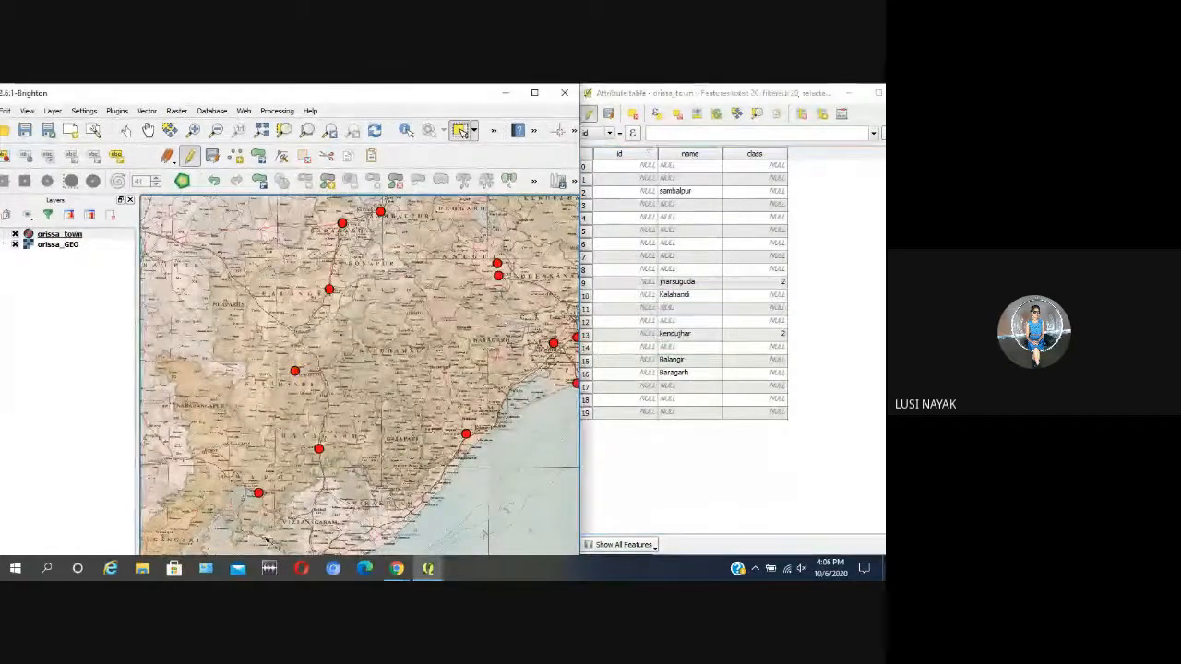
pyautogui.scroll(1, 257, 498)
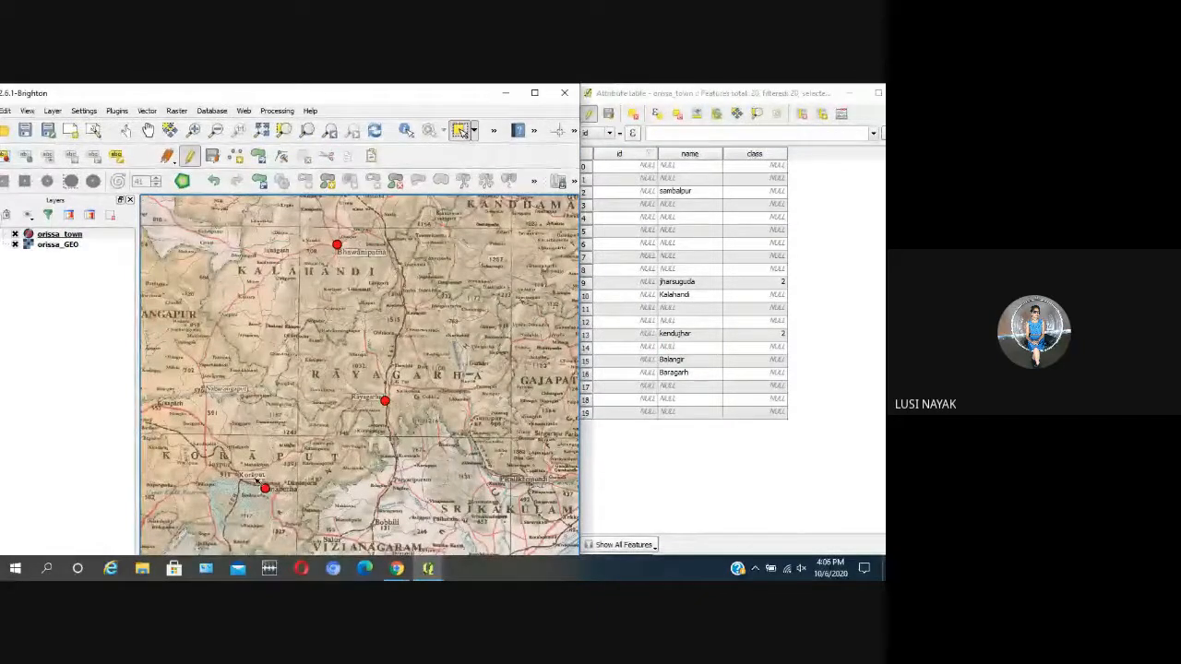
pyautogui.moveTo(251, 478); pyautogui.dragTo(307, 510)
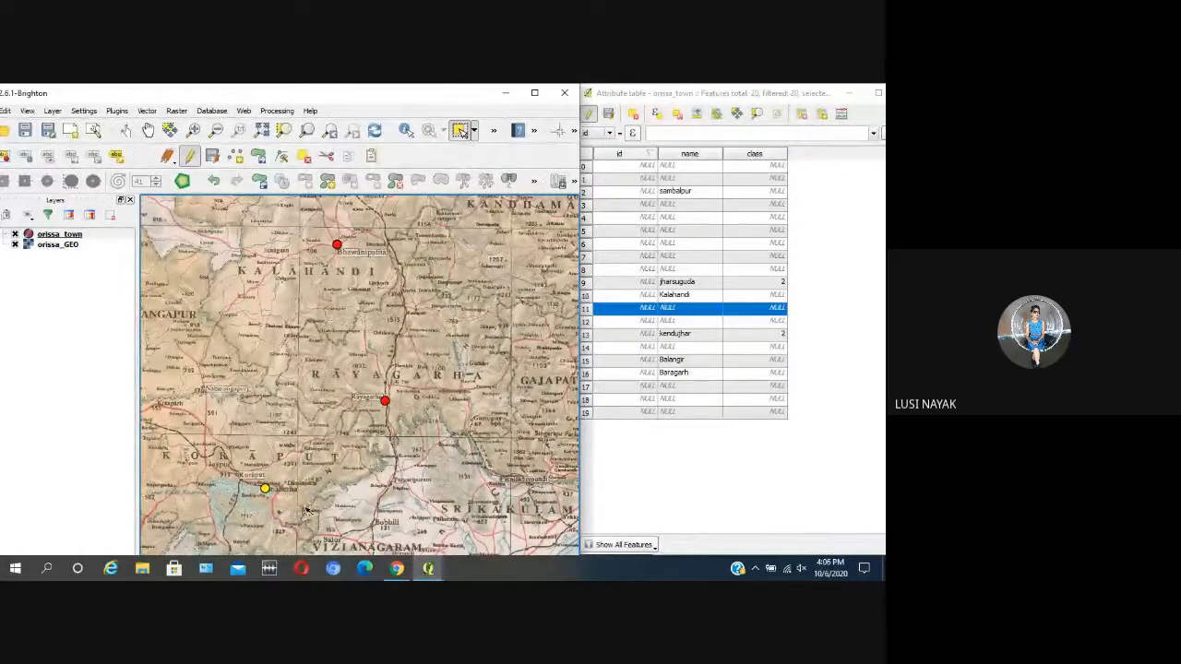
pyautogui.doubleClick(672, 311)
pyautogui.write('Ko')
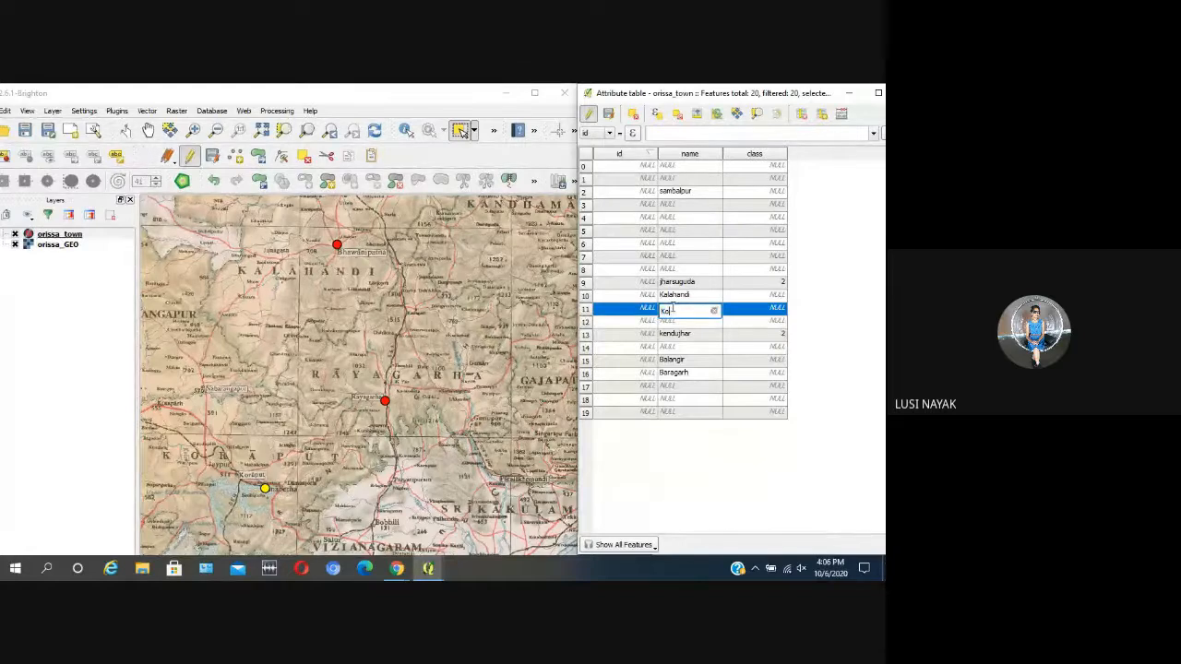
pyautogui.write('raput')
pyautogui.click(515, 380)
pyautogui.scroll(-3, 452, 373)
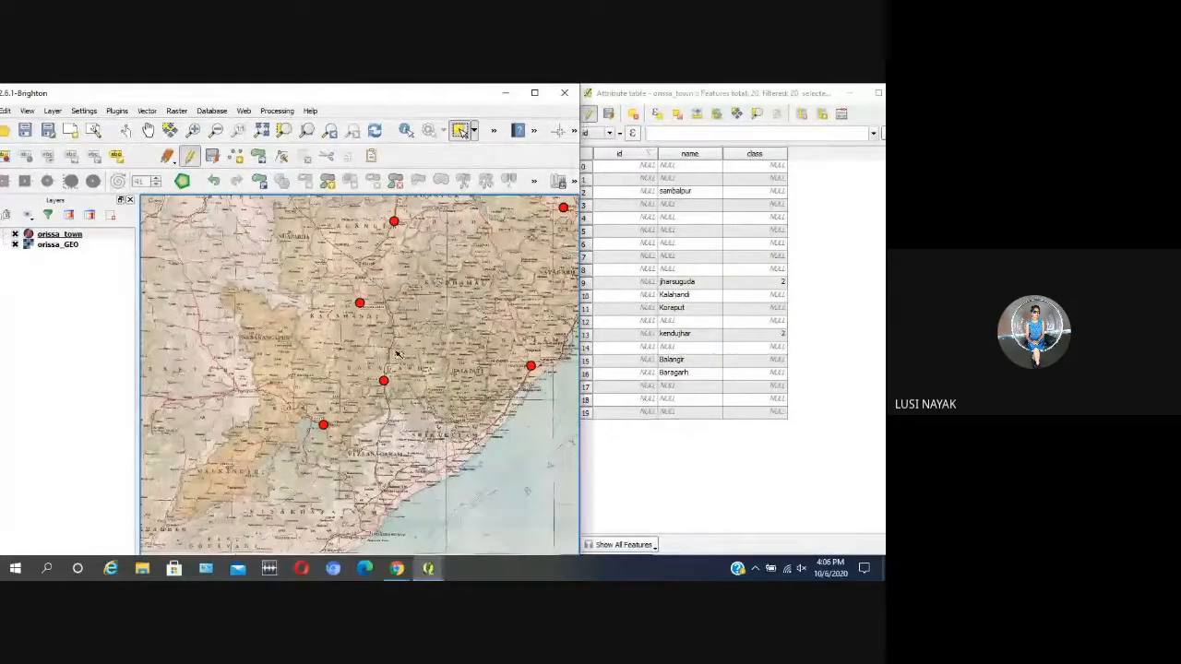
pyautogui.scroll(-1, 392, 355)
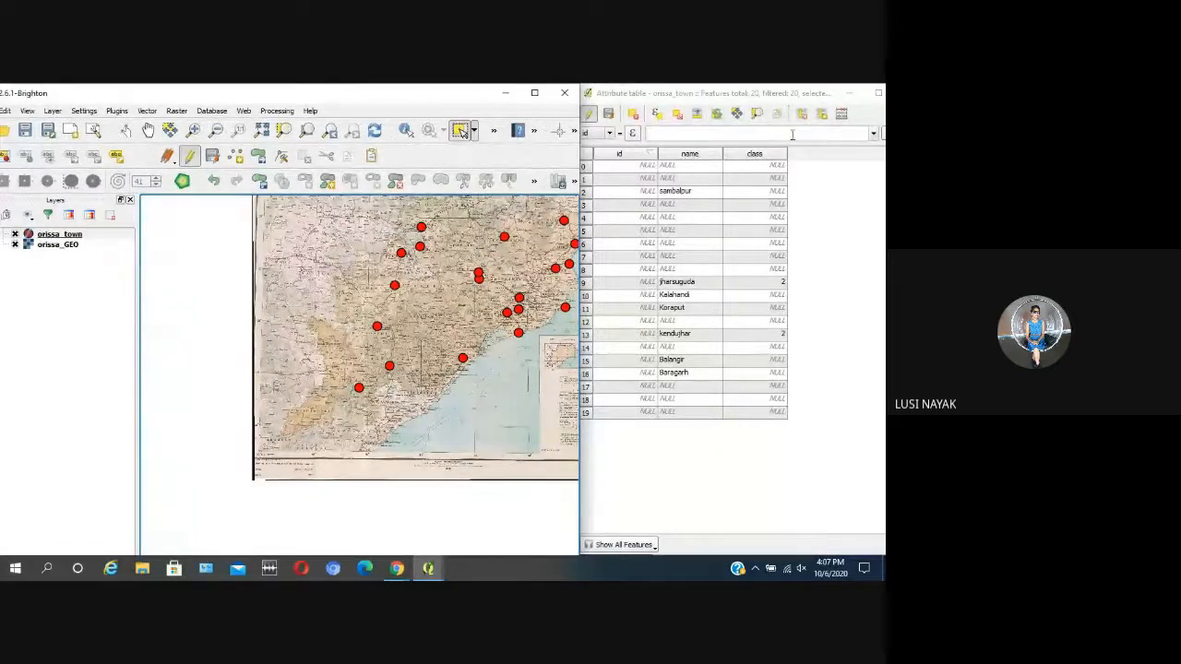
# Step: Delete the class column from the orissa_town attribute table and close the table
pyautogui.click(877, 92)
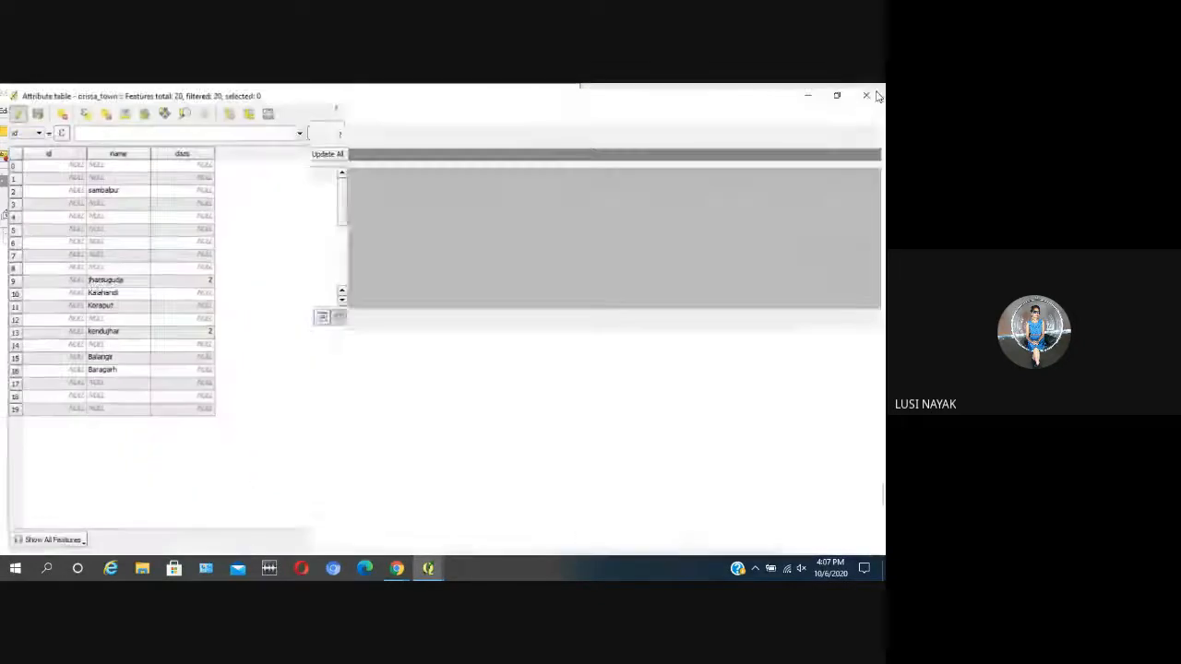
pyautogui.click(187, 150)
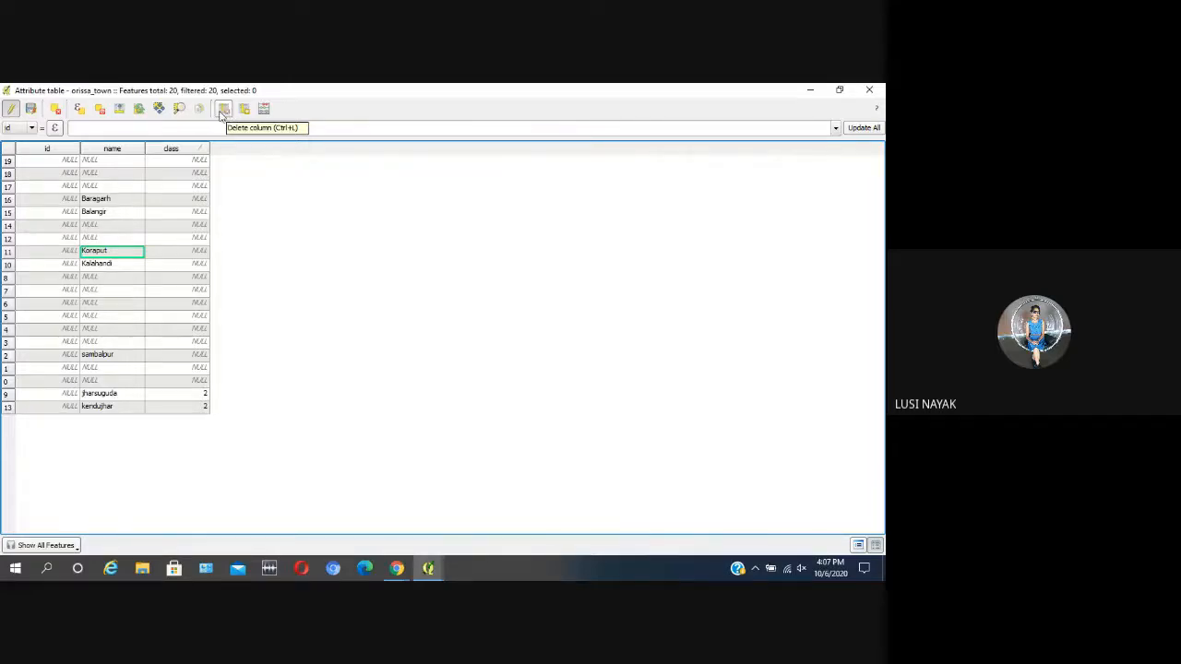
pyautogui.click(229, 111)
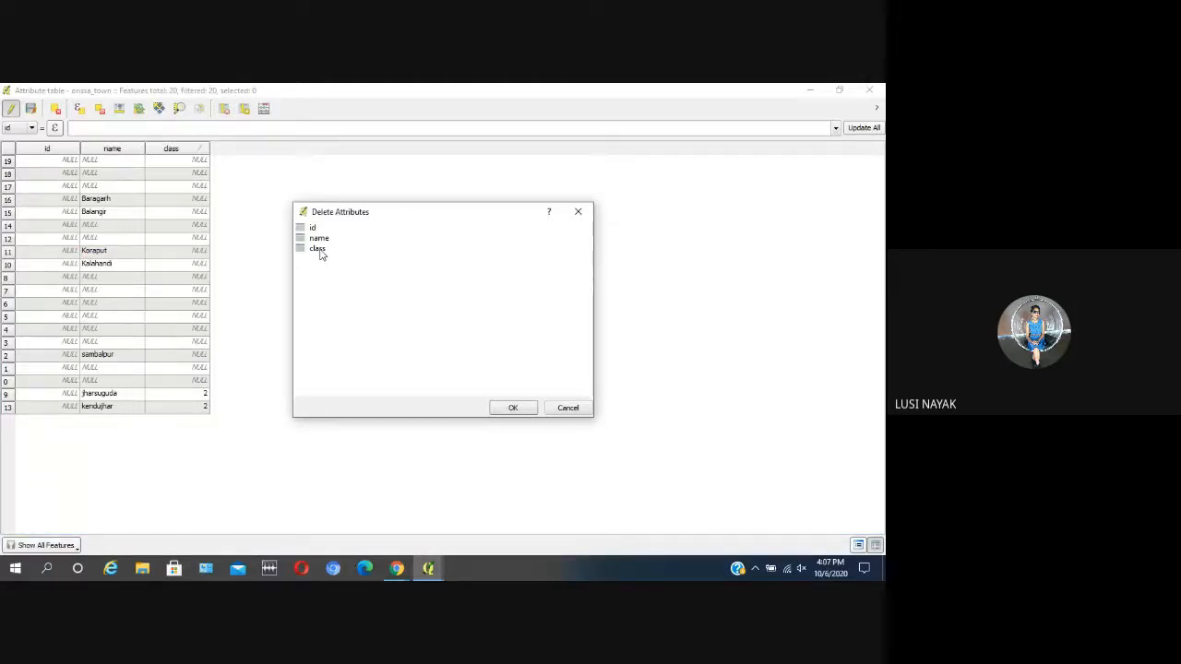
pyautogui.click(318, 249)
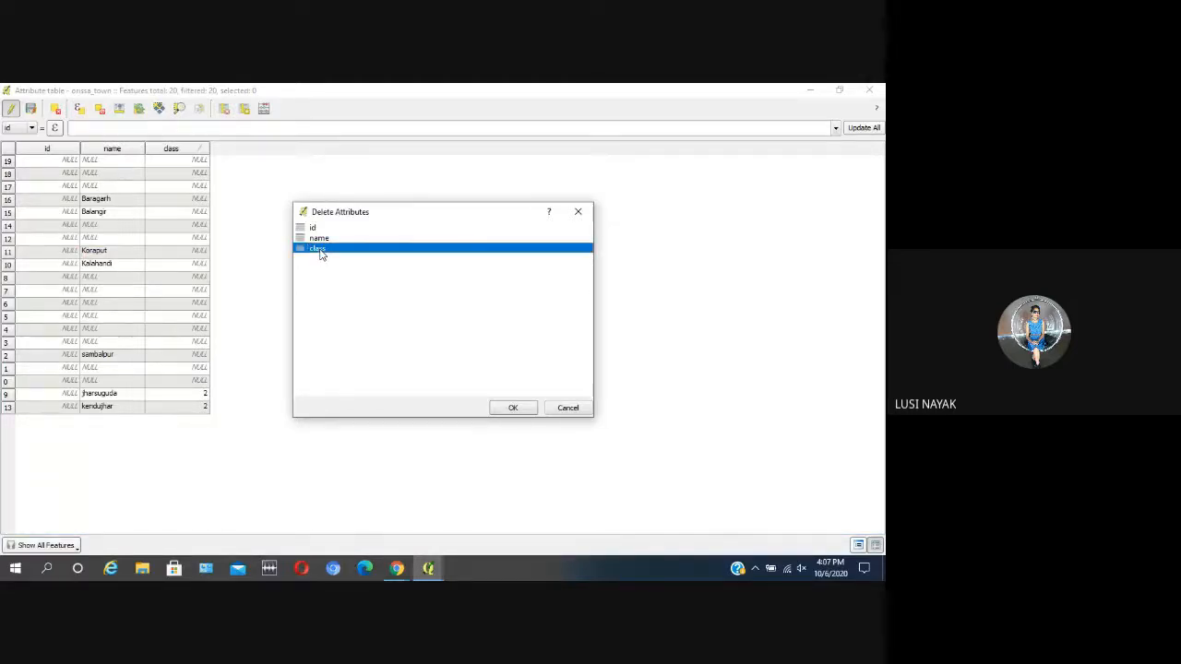
pyautogui.click(513, 407)
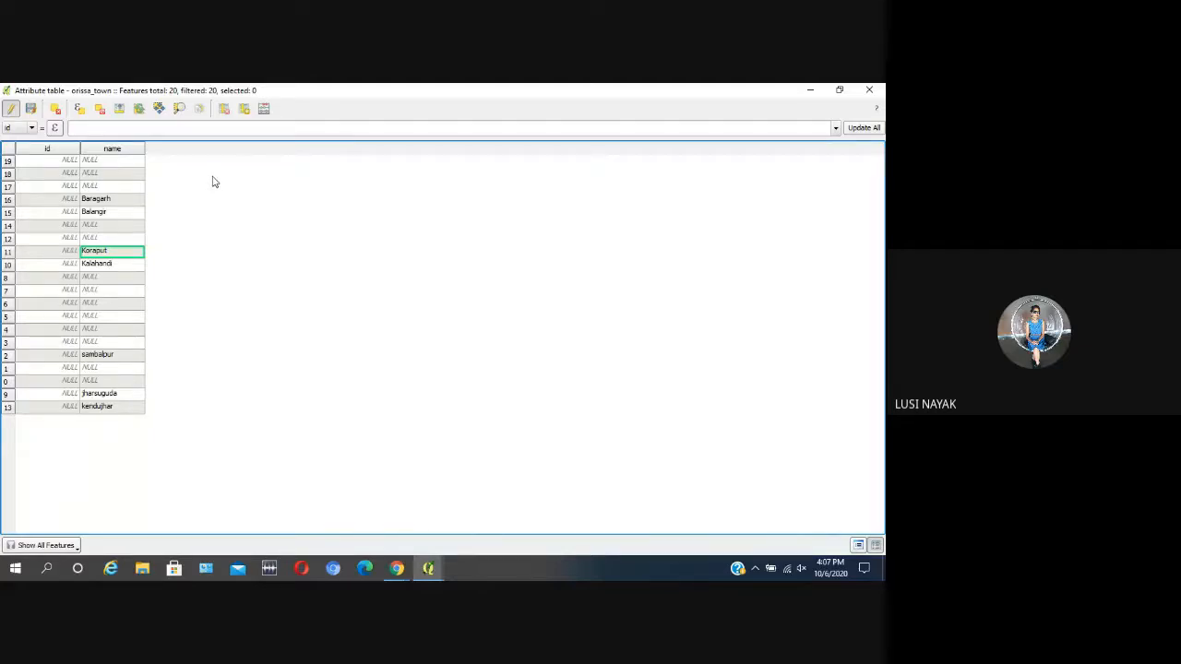
pyautogui.click(872, 89)
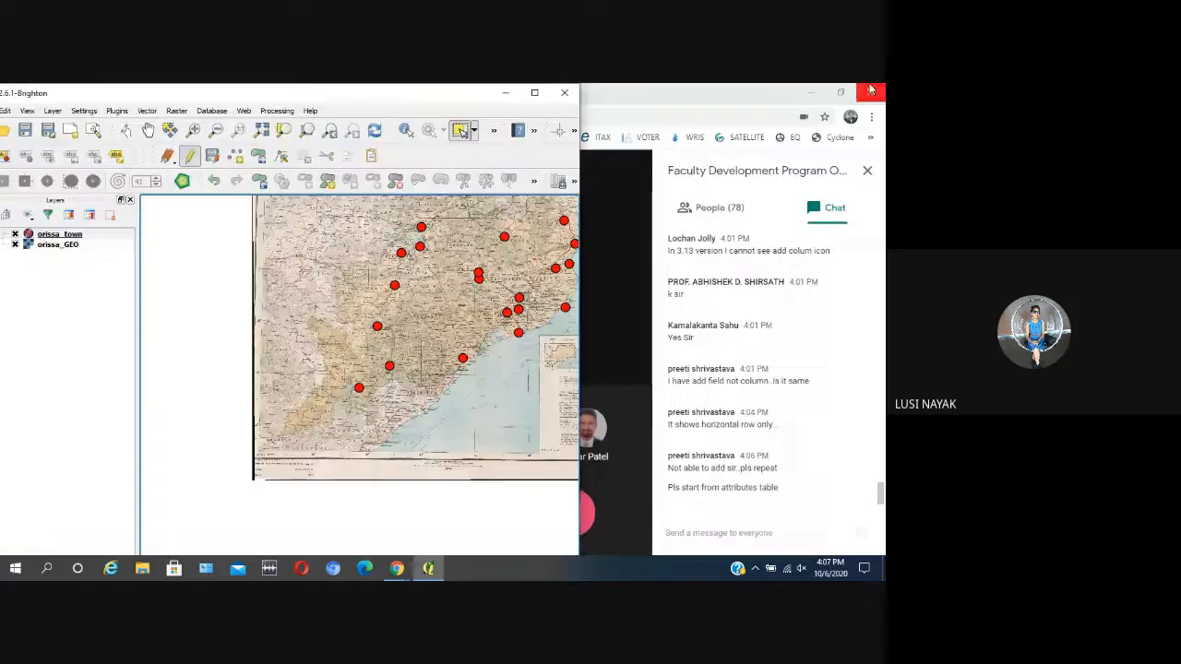
# Step: Maximize the map window and reopen the attribute table of the orissa_town layer
pyautogui.click(535, 94)
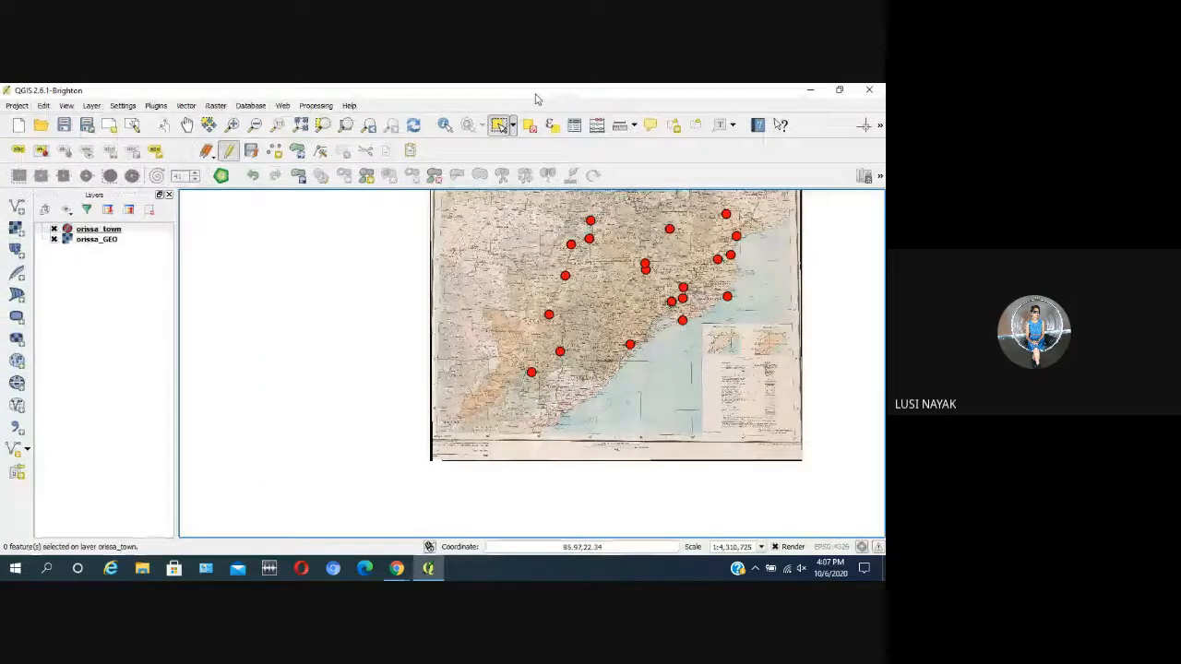
pyautogui.click(138, 231)
pyautogui.rightClick(138, 233)
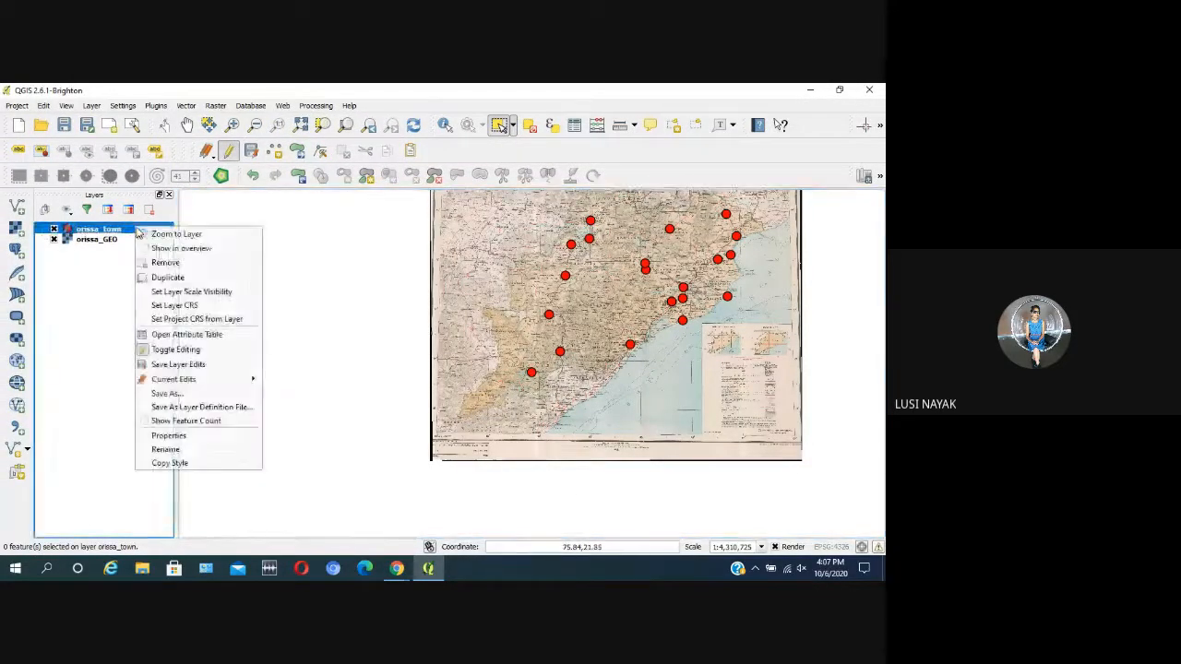
pyautogui.click(180, 335)
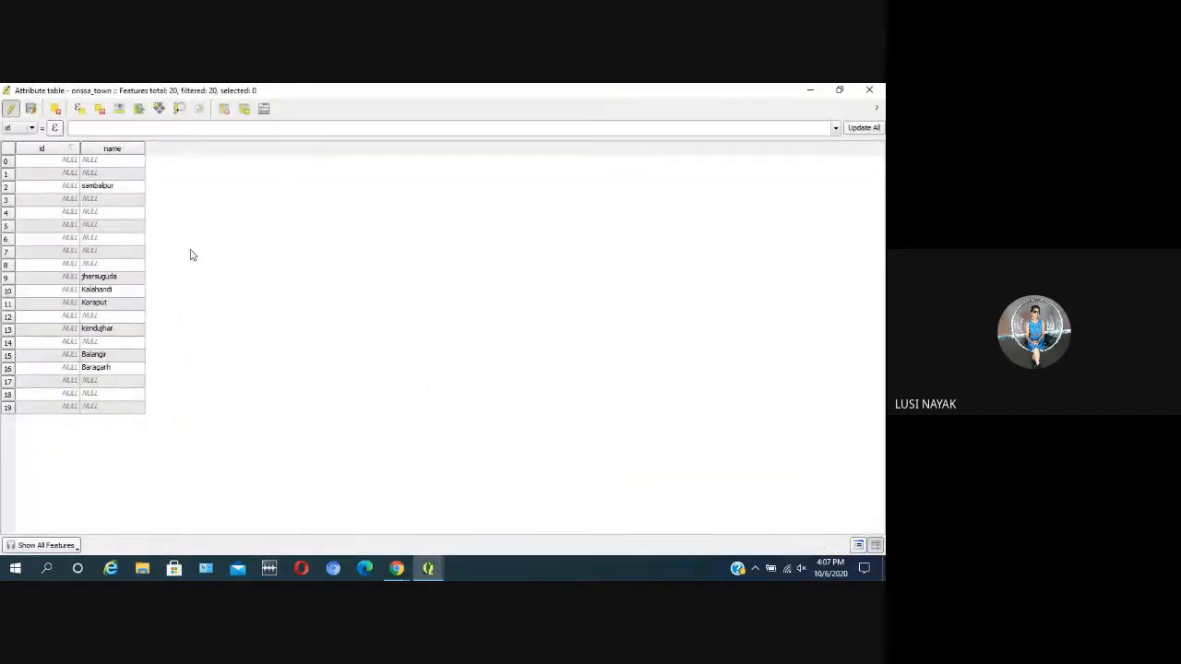
# Step: Begin adding a new column named class to the orissa_town attribute table and open its choice of data types
pyautogui.click(244, 109)
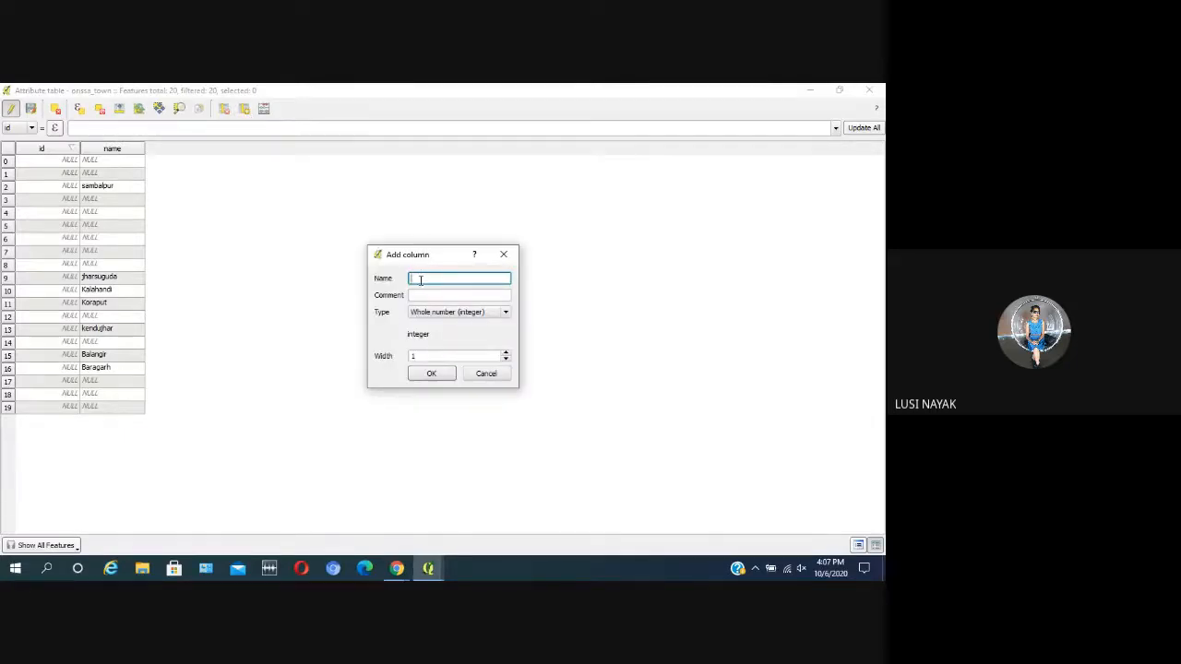
pyautogui.write('class')
pyautogui.click(457, 313)
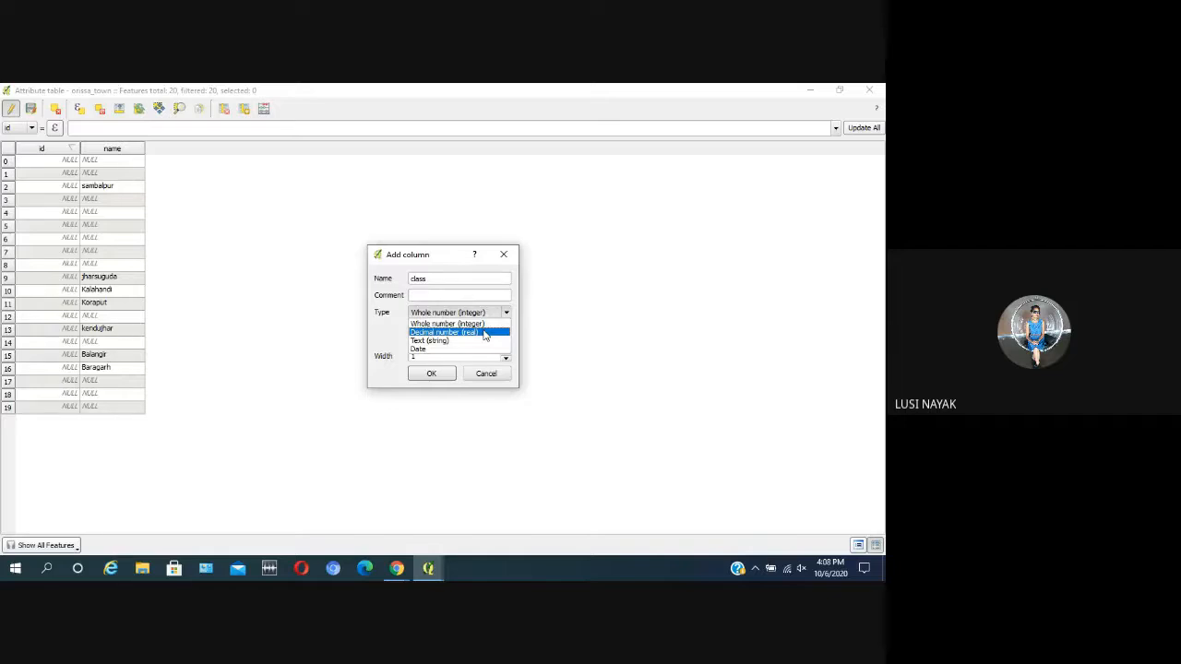
# Step: Set the class column's type to whole number (integer) with a width of 8 and add it to the table
pyautogui.click(481, 325)
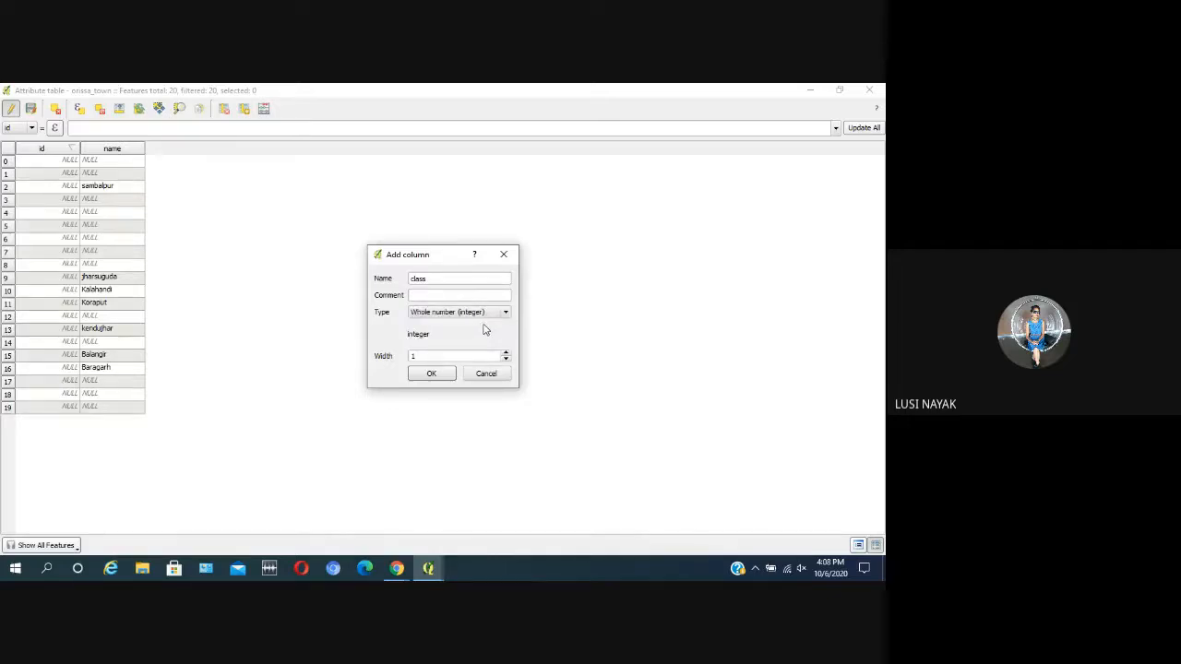
pyautogui.doubleClick(432, 355)
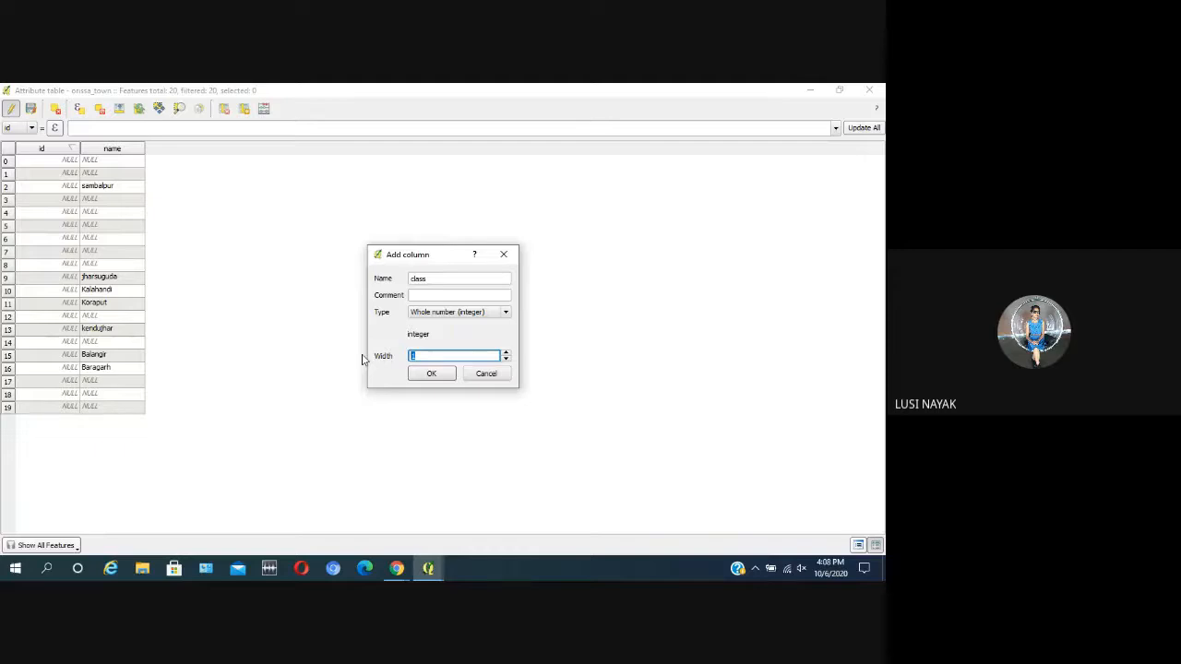
pyautogui.write('8')
pyautogui.click(431, 375)
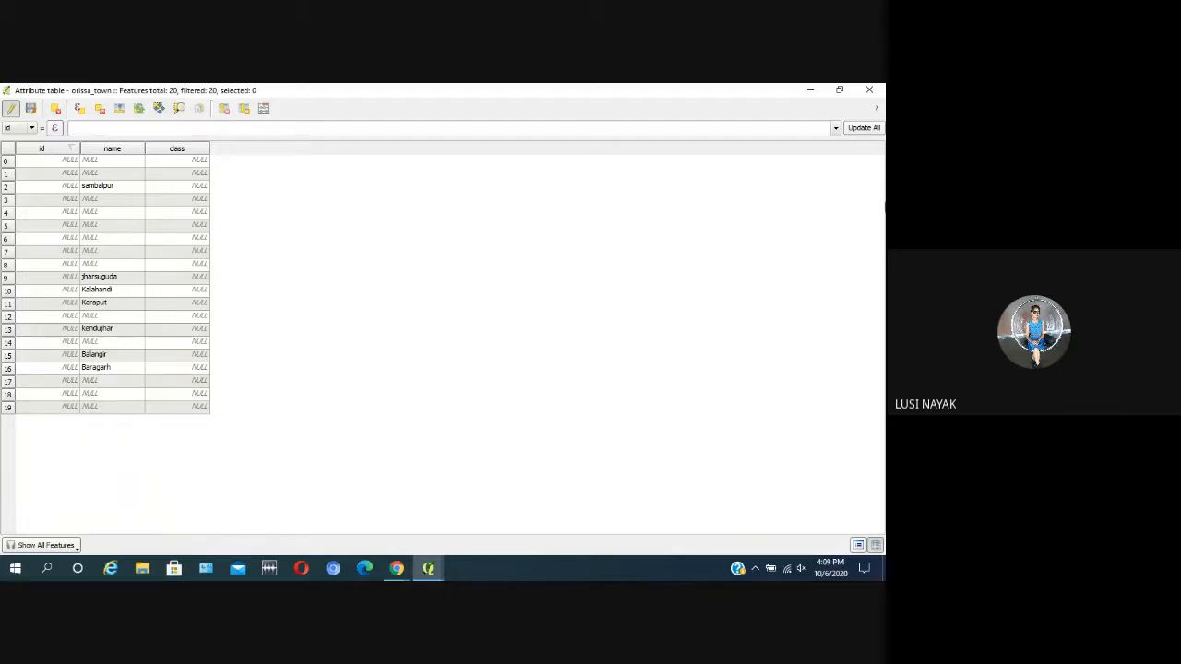
# Step: Restore the attribute table to a smaller window and arrange it side by side with the map window
pyautogui.click(839, 89)
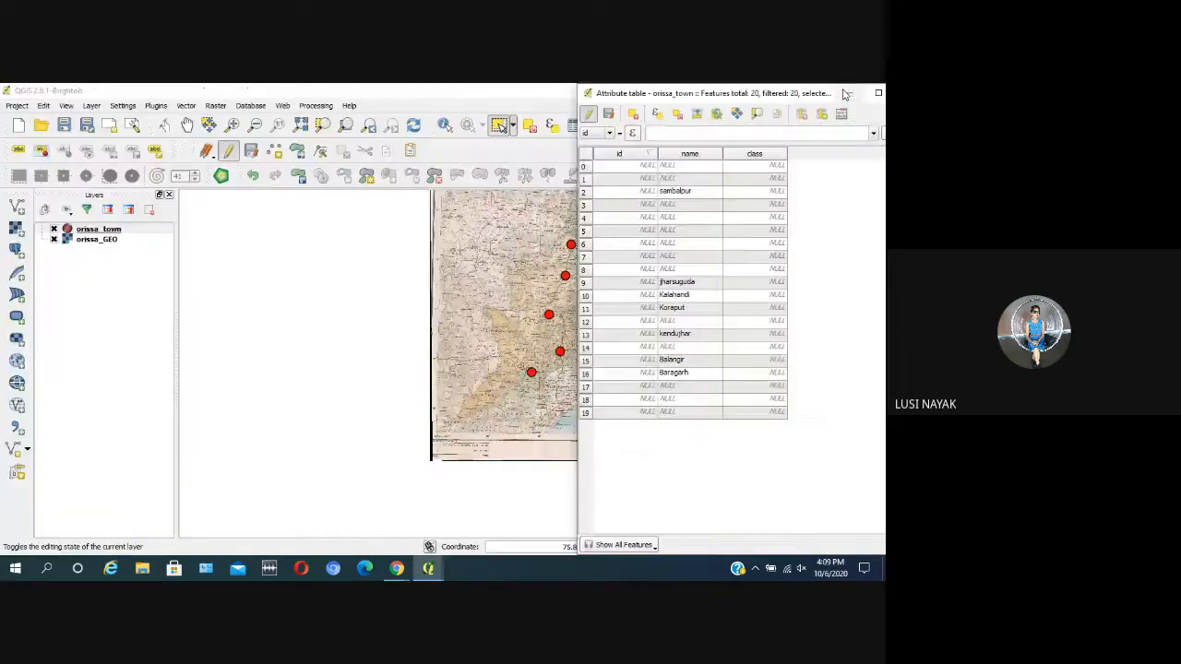
pyautogui.click(843, 91)
pyautogui.click(841, 92)
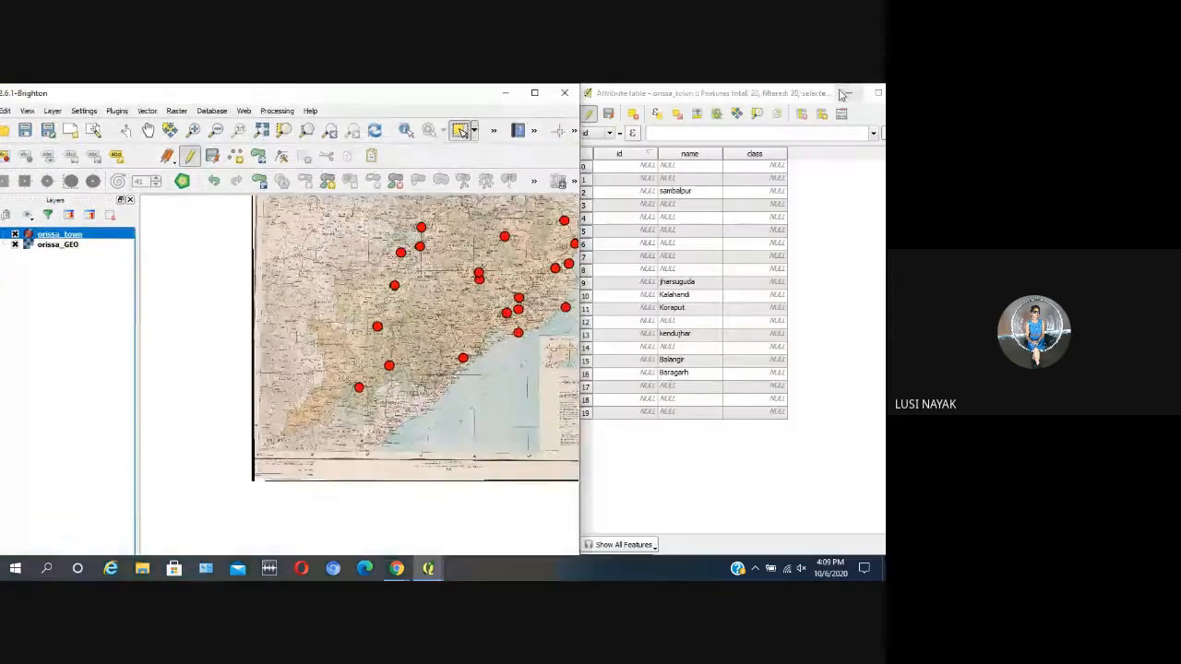
pyautogui.moveTo(579, 475)
pyautogui.mouseDown()
pyautogui.moveTo(521, 469)
pyautogui.moveTo(572, 473)
pyautogui.mouseUp()
# Step: Zoom the map to the extent of the orissa_GEO layer and make orissa_town the active layer again
pyautogui.click(79, 245)
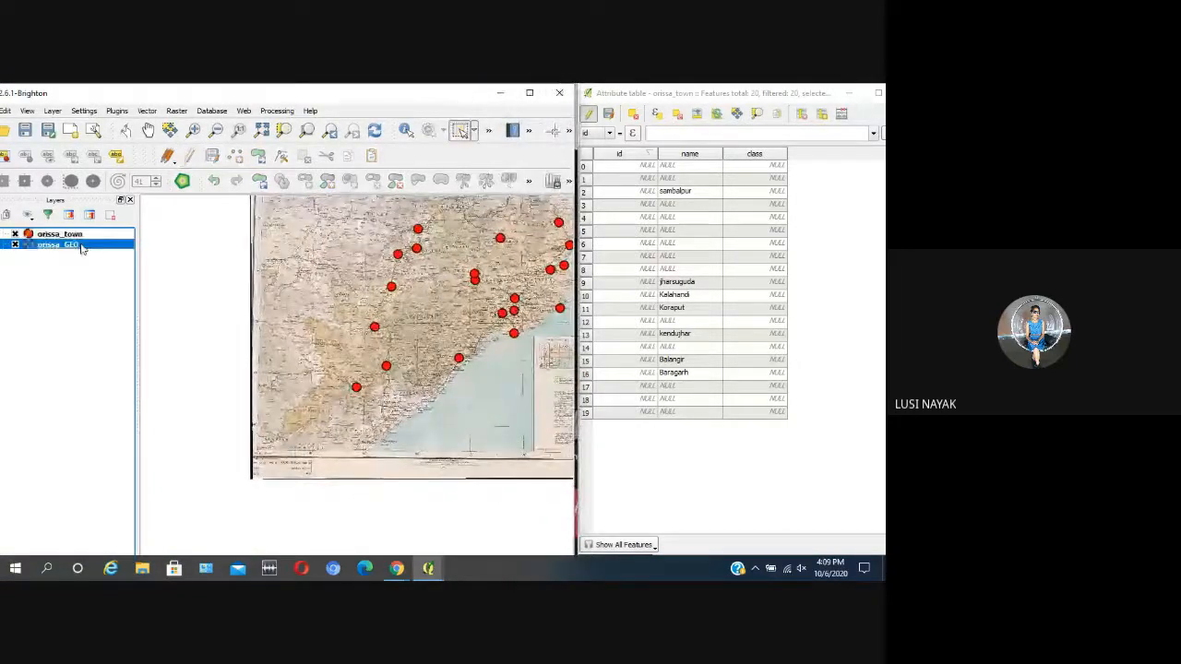
pyautogui.rightClick(81, 247)
pyautogui.click(96, 255)
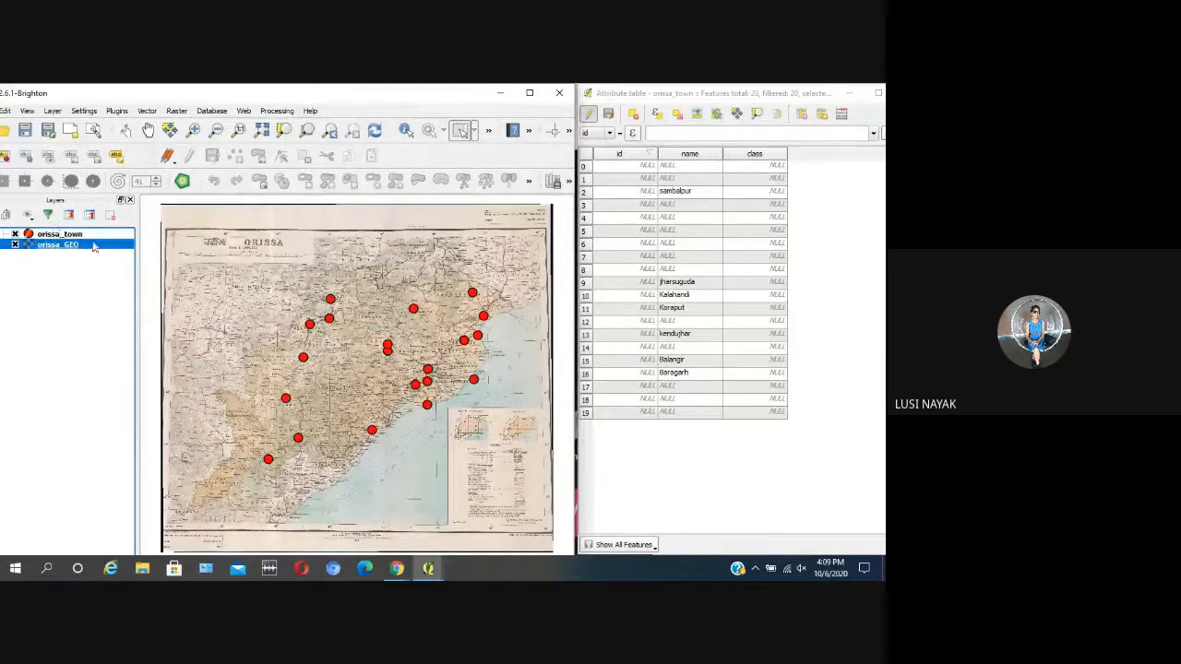
pyautogui.click(83, 235)
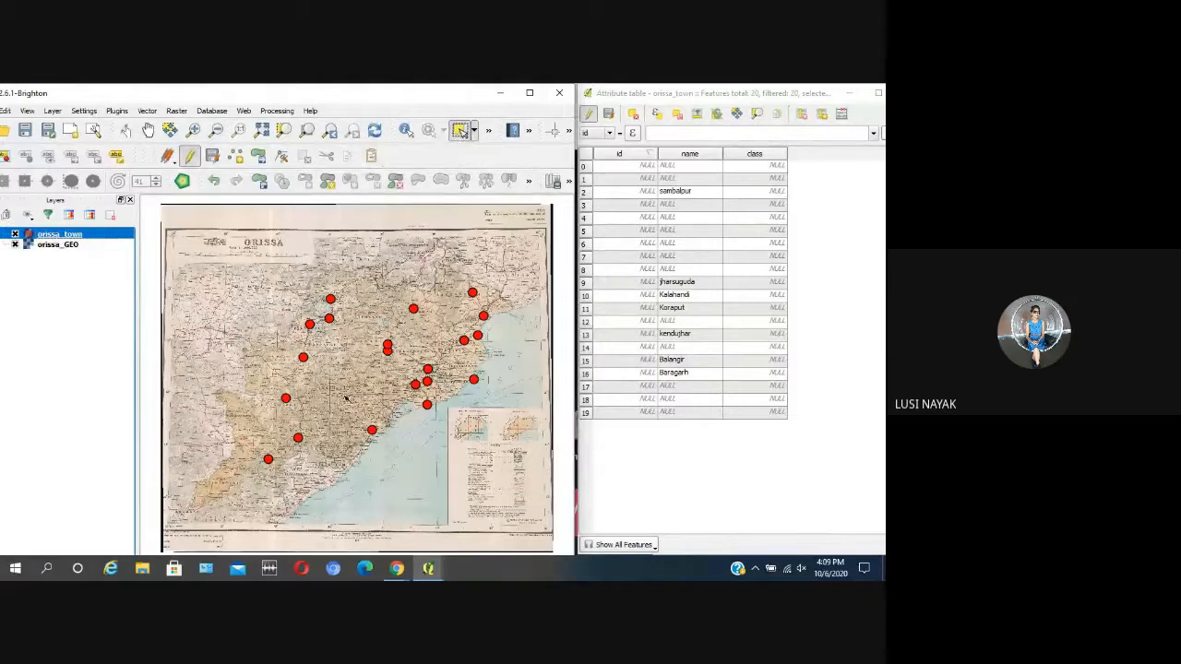
pyautogui.scroll(1, 340, 299)
pyautogui.scroll(-2, 341, 298)
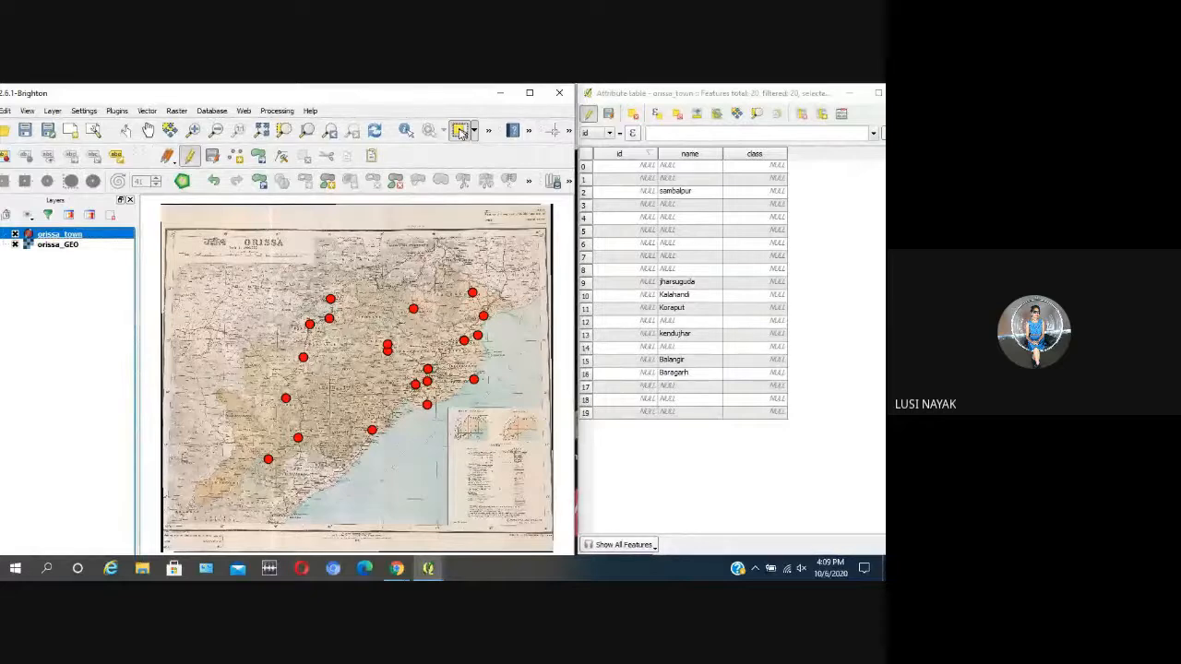
# Step: Select the jharsuguda and kendujhar town points one after the other to check their rows in the attribute table
pyautogui.click(329, 298)
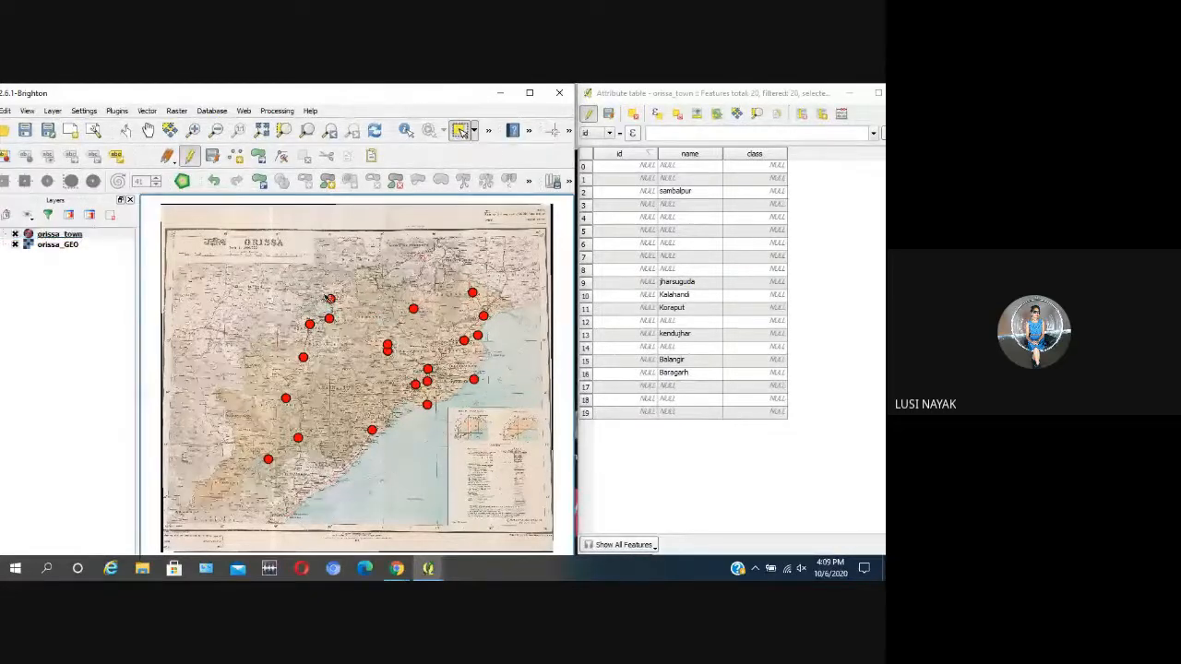
pyautogui.click(329, 298)
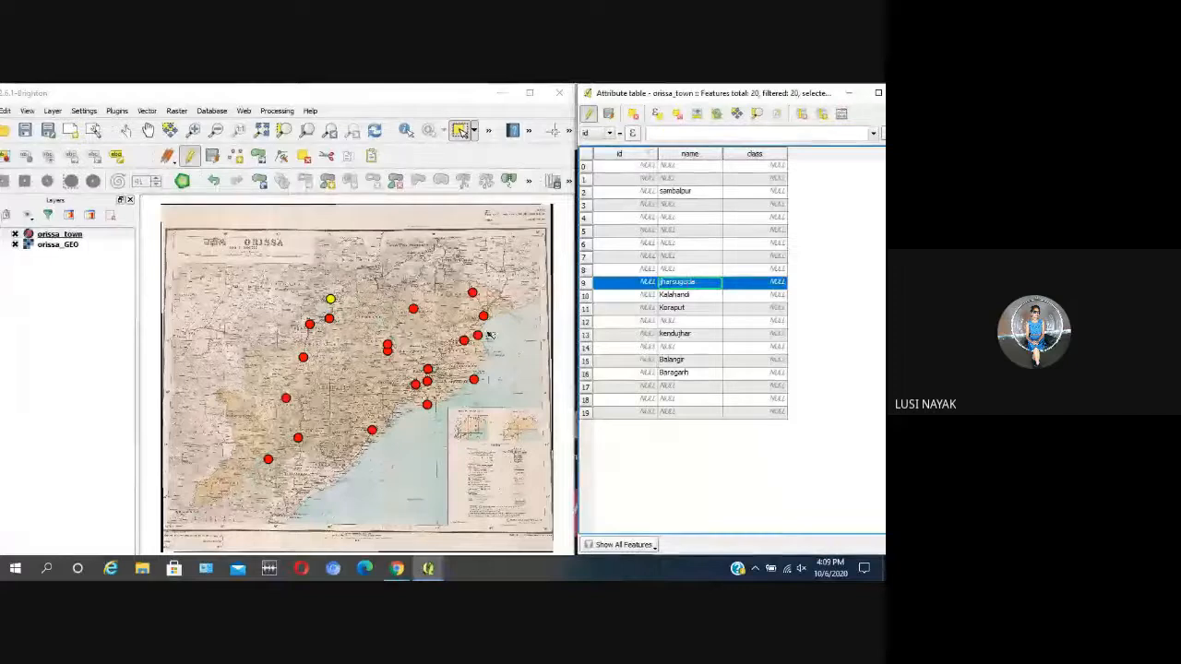
pyautogui.click(414, 310)
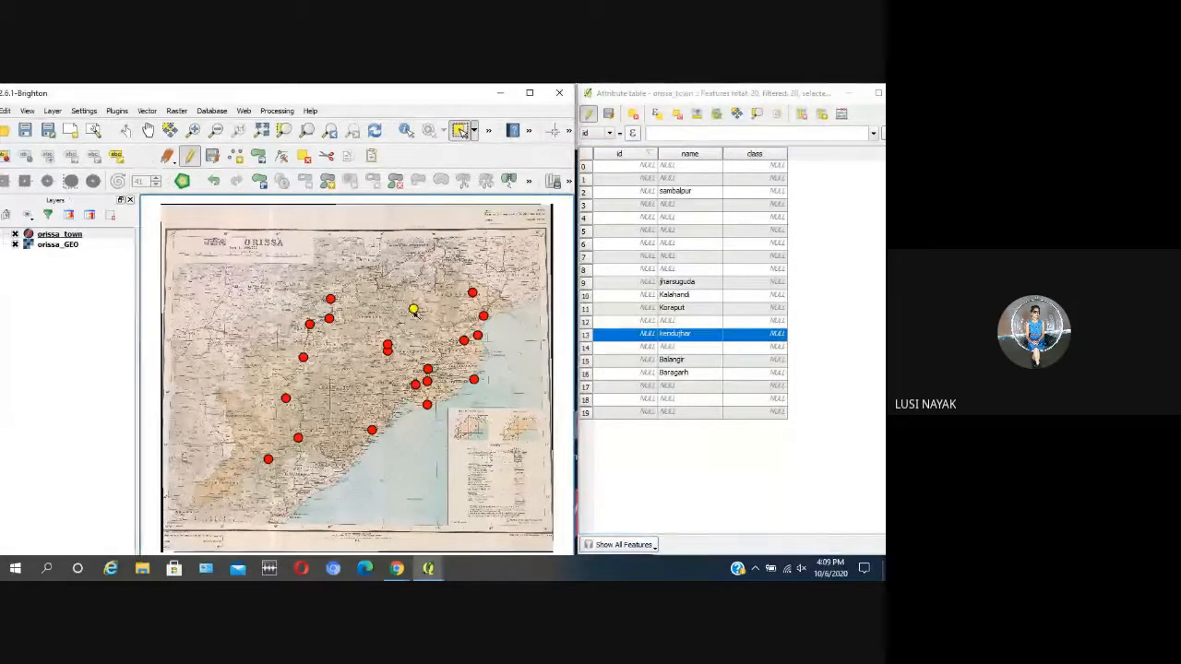
pyautogui.scroll(1, 414, 311)
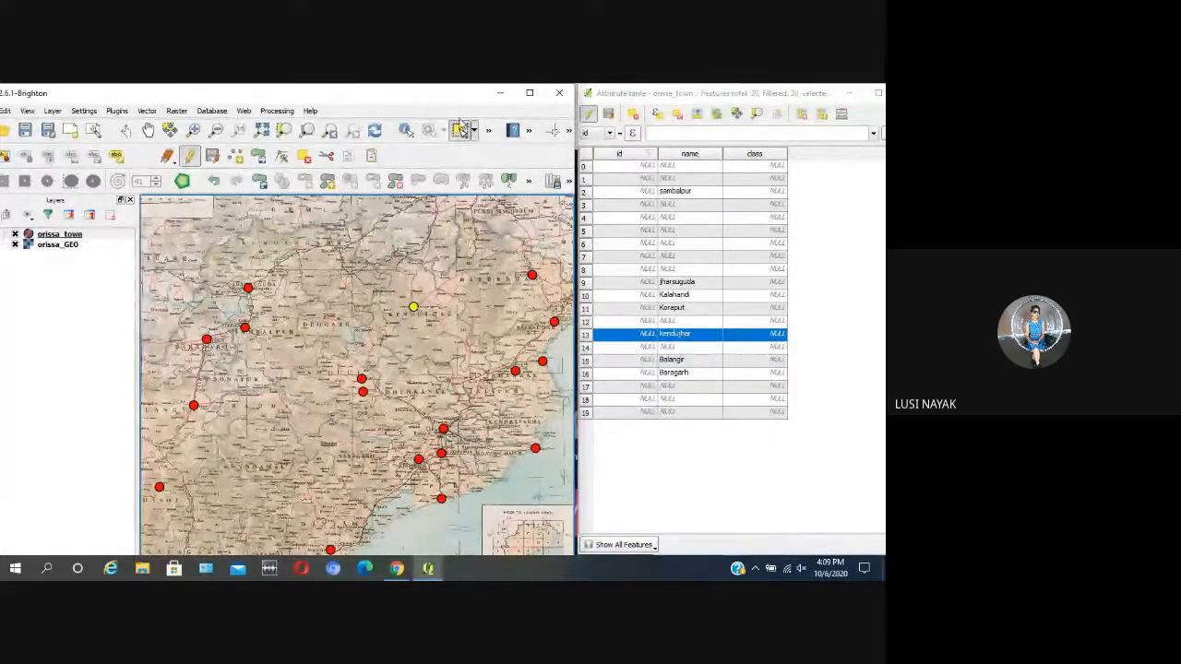
# Step: Select the town point beside Baripada on the map and open its name in the attribute table for editing
pyautogui.click(462, 134)
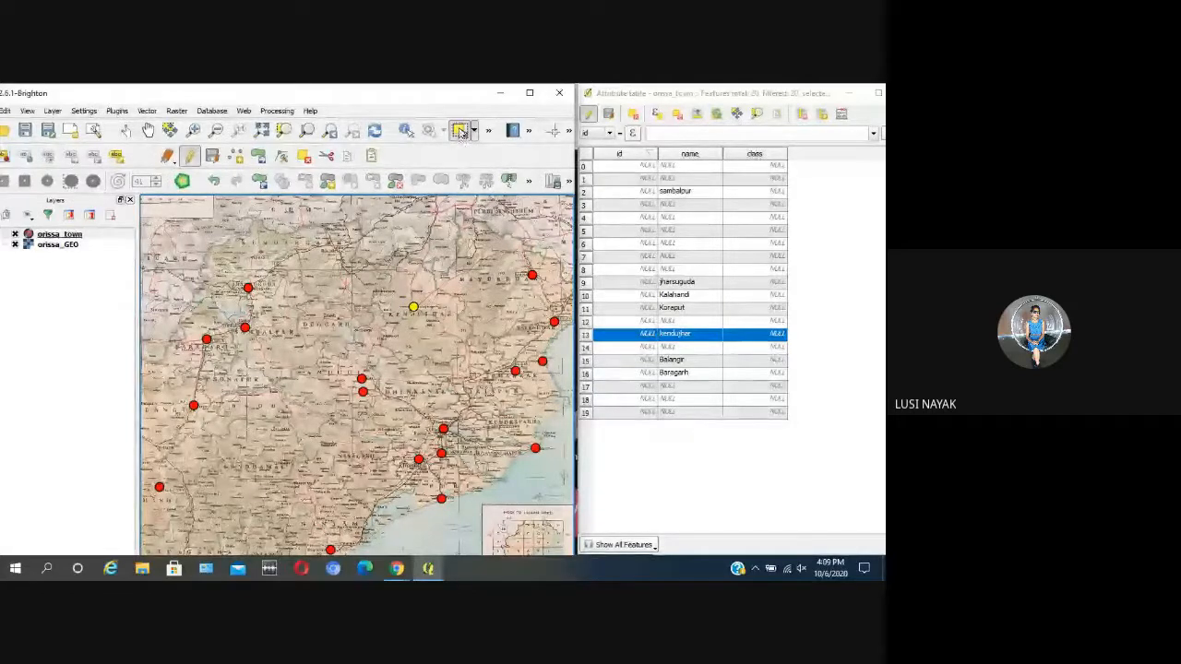
pyautogui.click(532, 276)
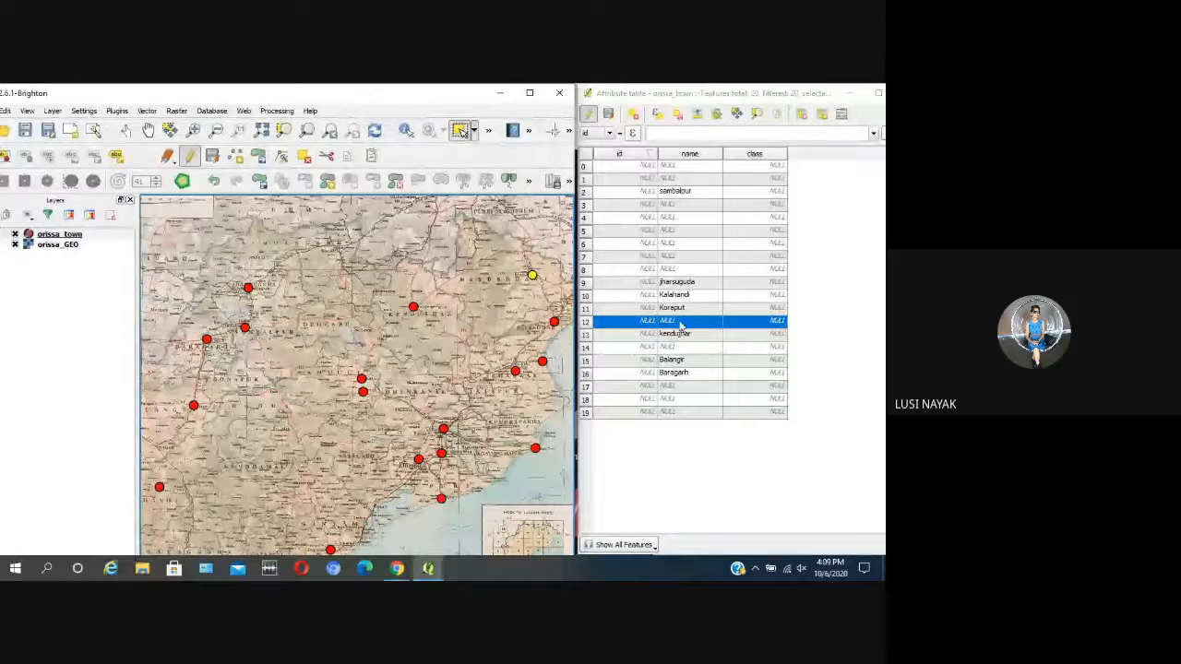
pyautogui.scroll(2, 522, 286)
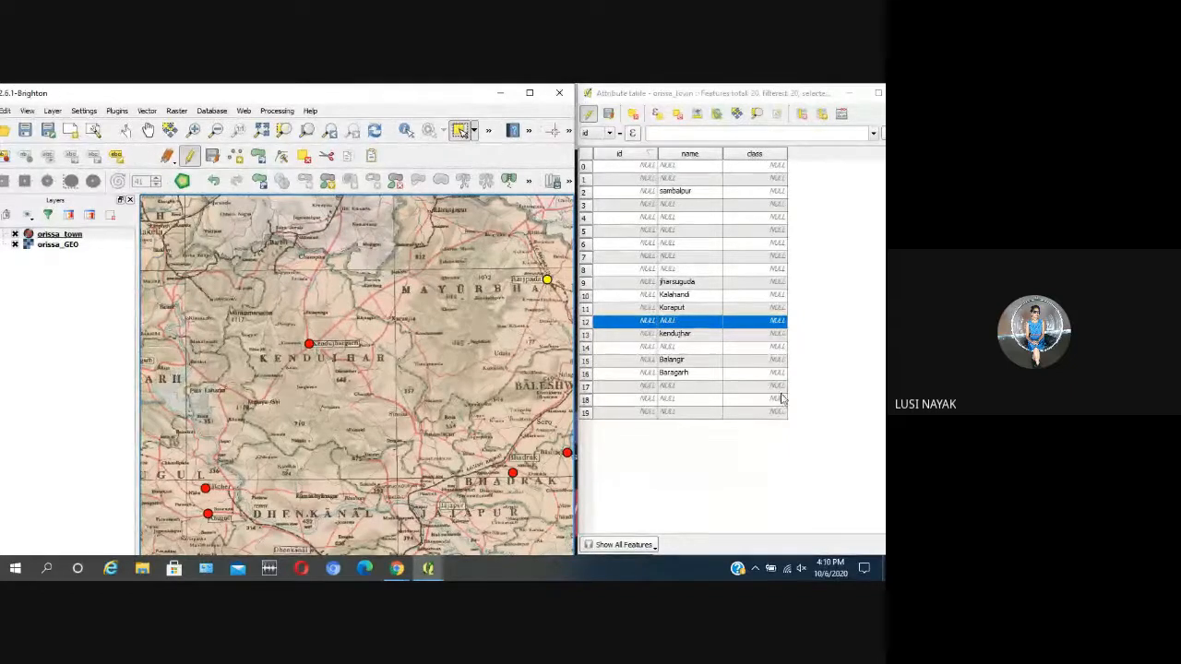
pyautogui.doubleClick(682, 321)
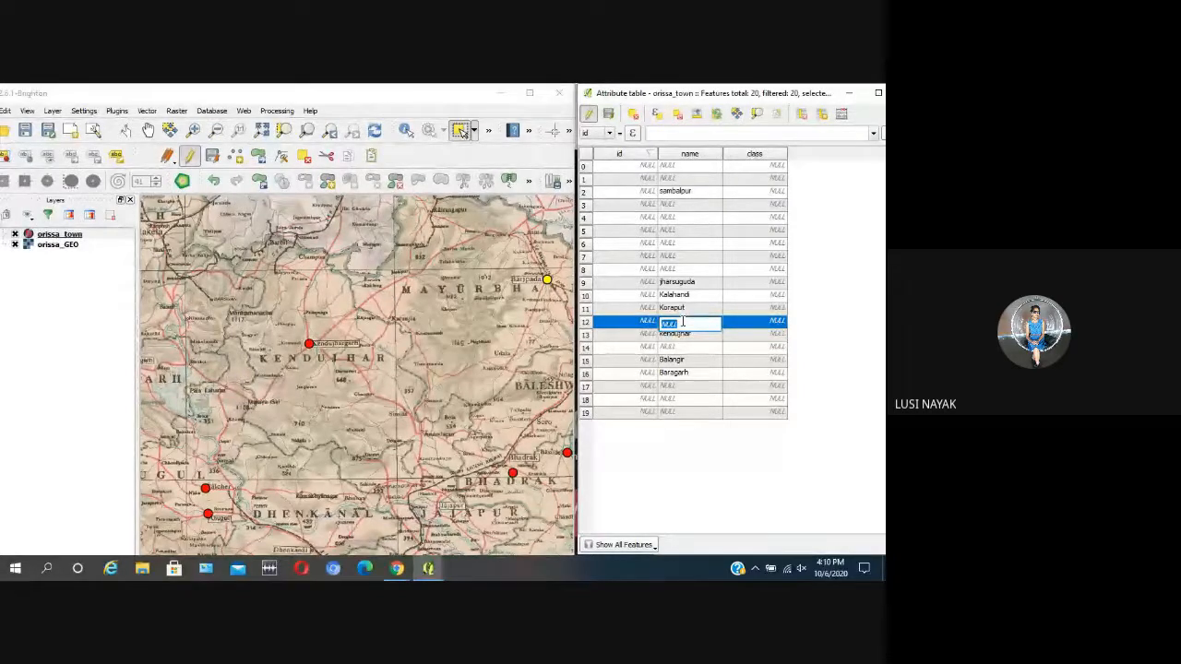
pyautogui.write('m')
pyautogui.write('yurbhanj')
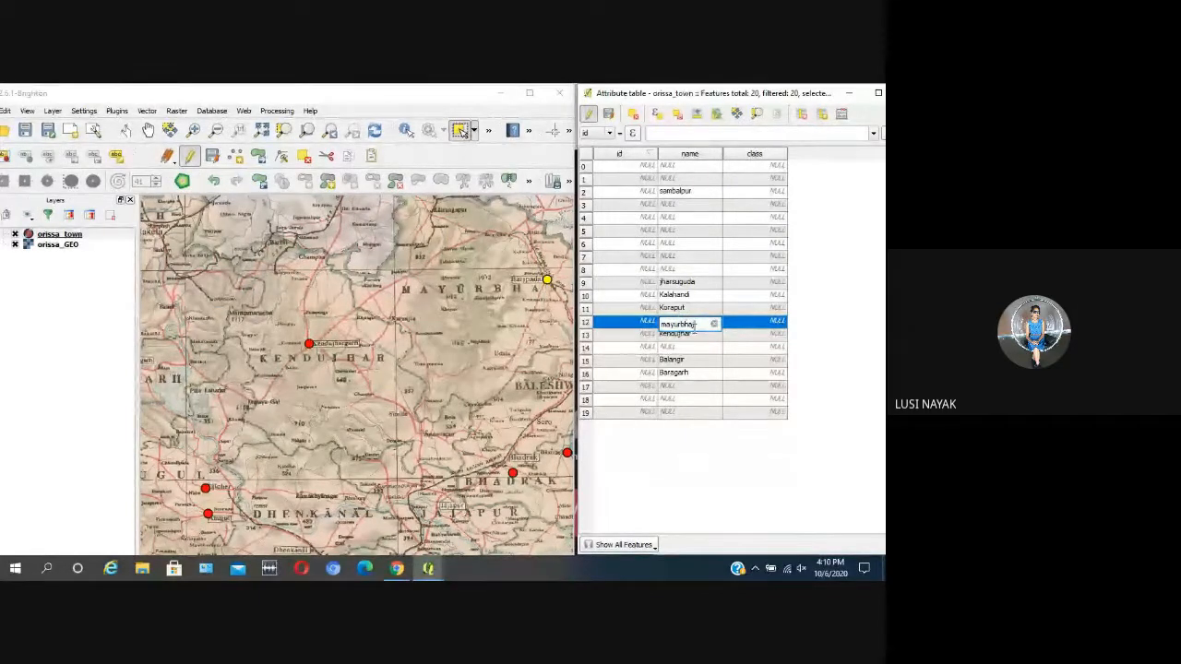
pyautogui.press('BackSpace')
pyautogui.press('BackSpace')
pyautogui.press('BackSpace')
pyautogui.press('BackSpace')
pyautogui.press('BackSpace')
pyautogui.press('BackSpace')
pyautogui.press('BackSpace')
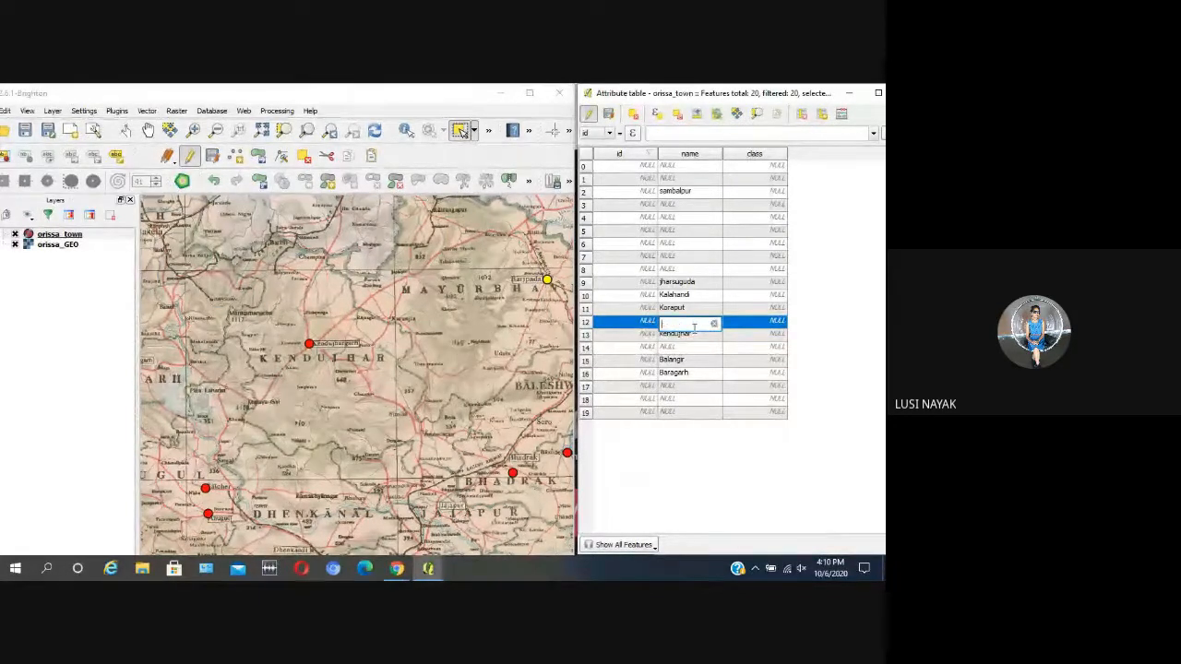
# Step: Enter Baripada as the selected town's name and clear the map selection
pyautogui.write('Baripada')
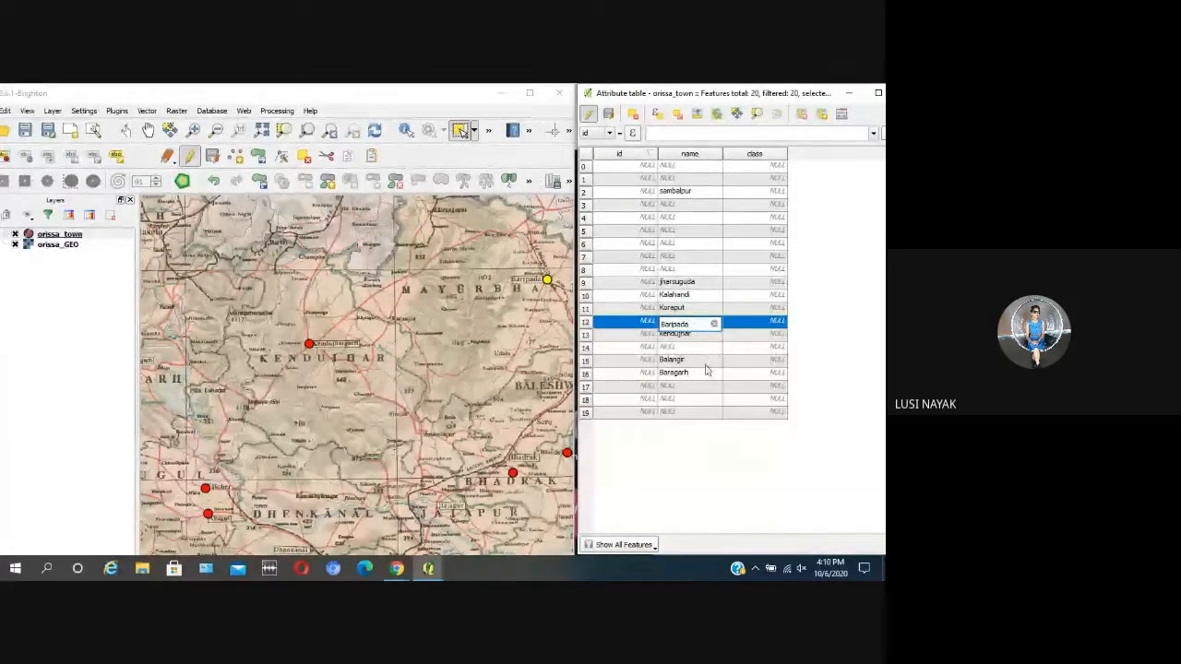
pyautogui.click(697, 366)
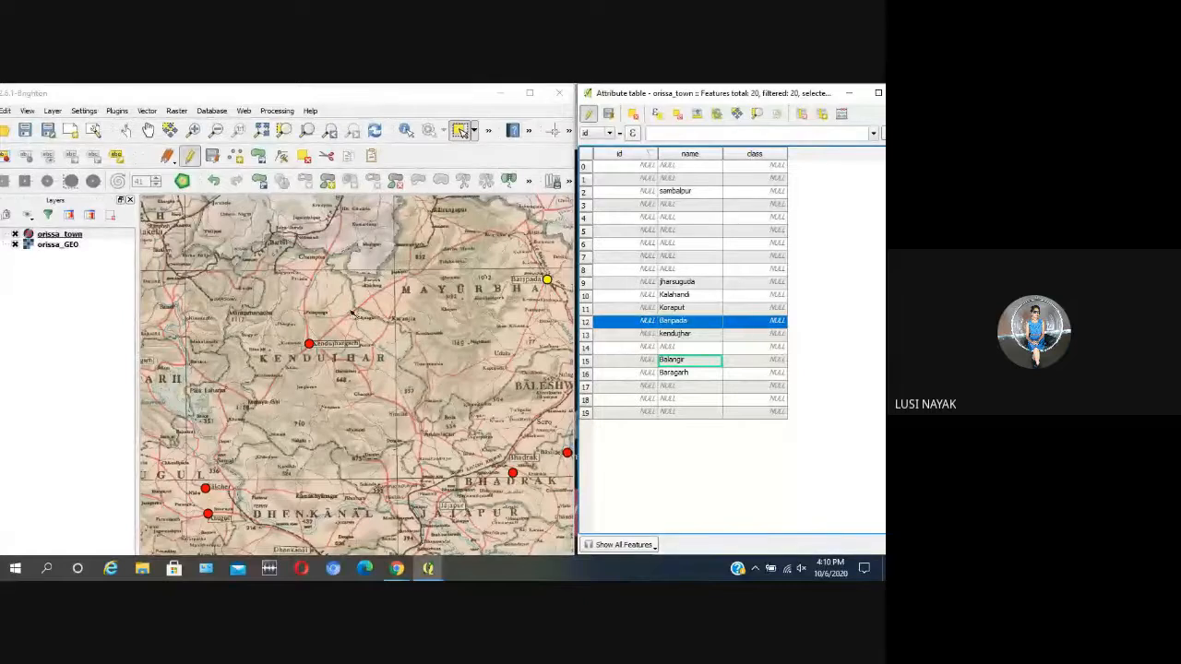
pyautogui.click(318, 235)
# Step: Select the town point beside Baleshwar, enter Baleswar as its name in the attribute table, and clear the map selection
pyautogui.scroll(-2, 310, 229)
pyautogui.scroll(2, 310, 230)
pyautogui.scroll(1, 434, 261)
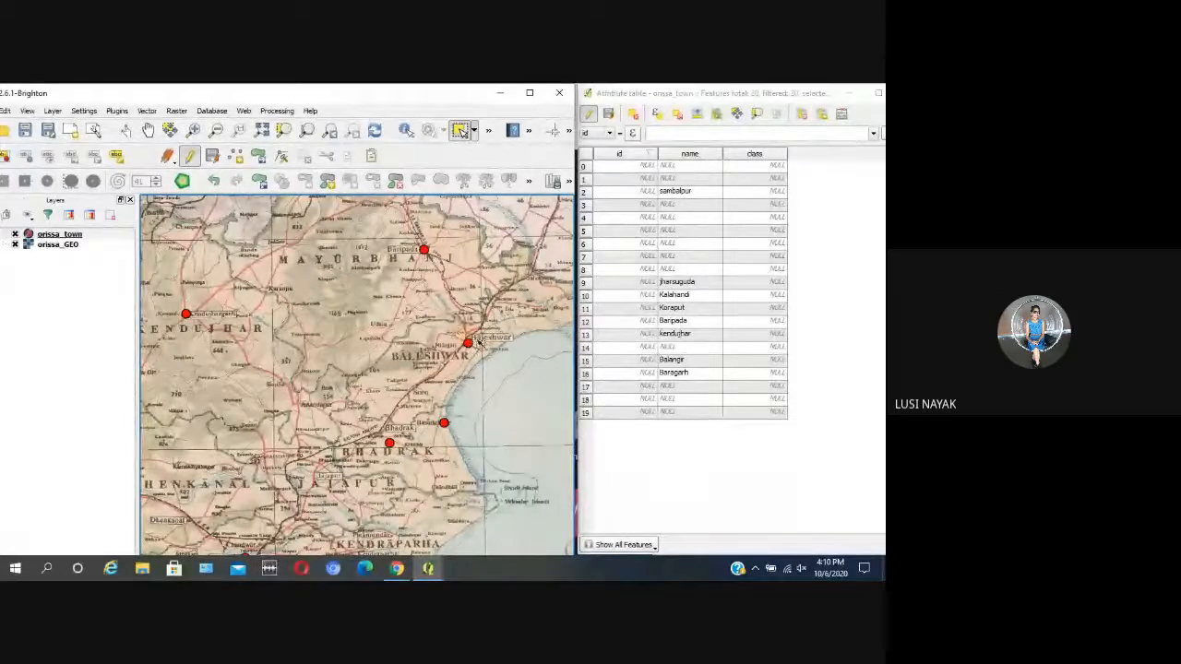
pyautogui.click(495, 362)
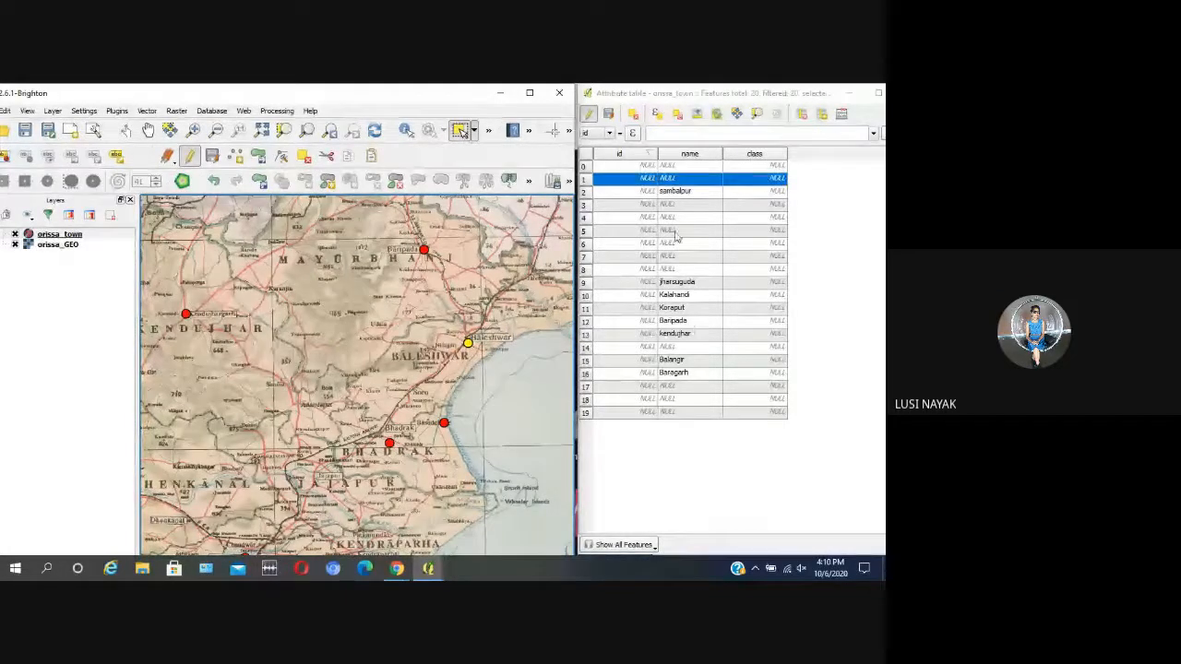
pyautogui.doubleClick(679, 180)
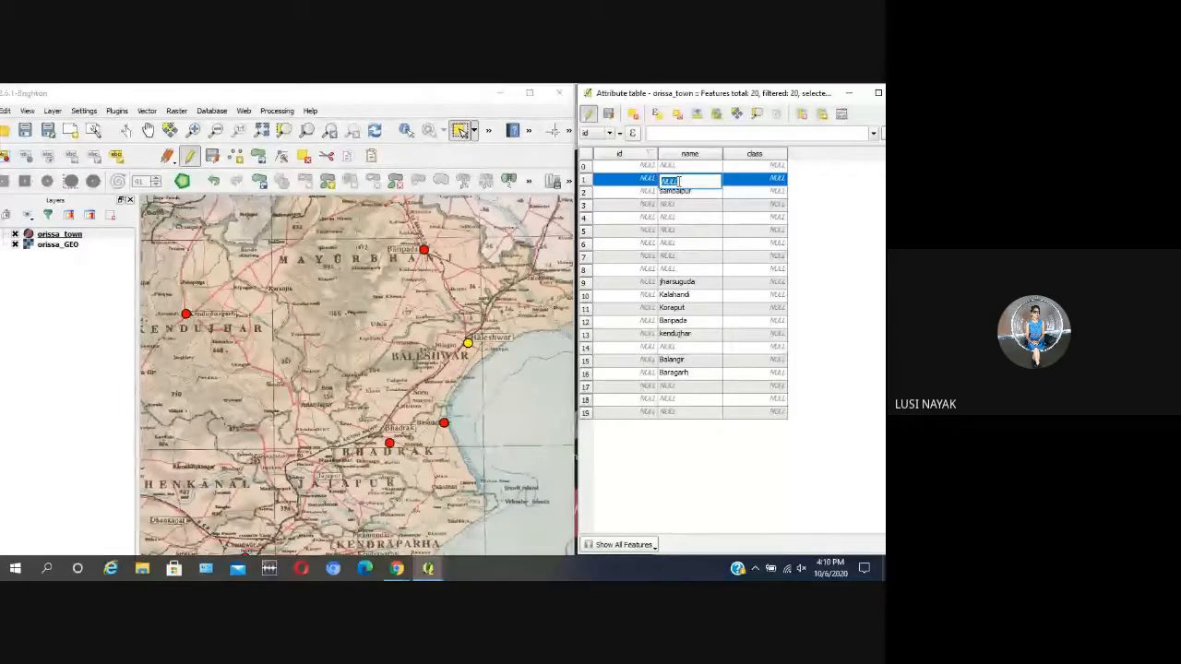
pyautogui.write('Bal')
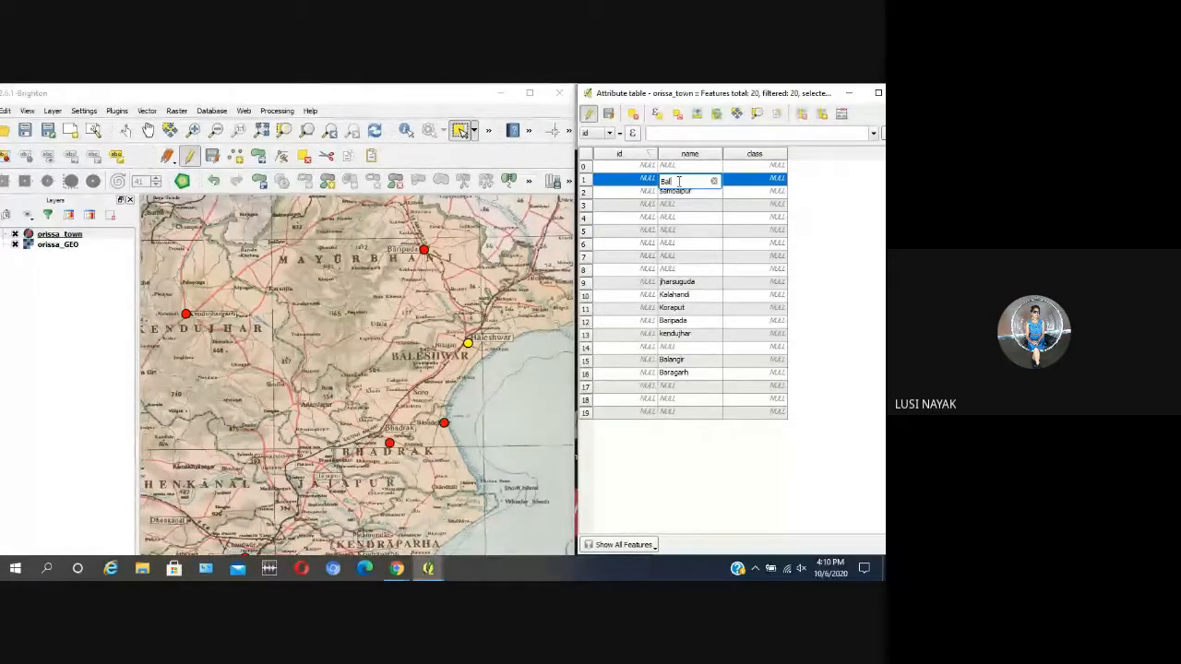
pyautogui.write('eshw')
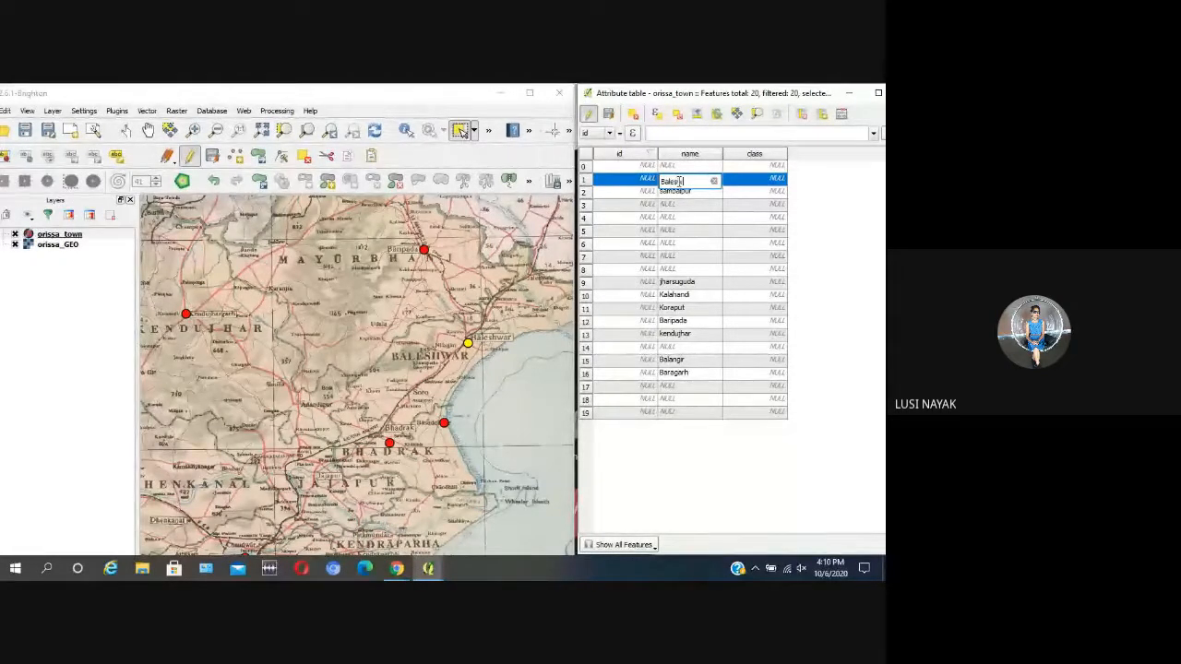
pyautogui.write('ar')
pyautogui.click(676, 222)
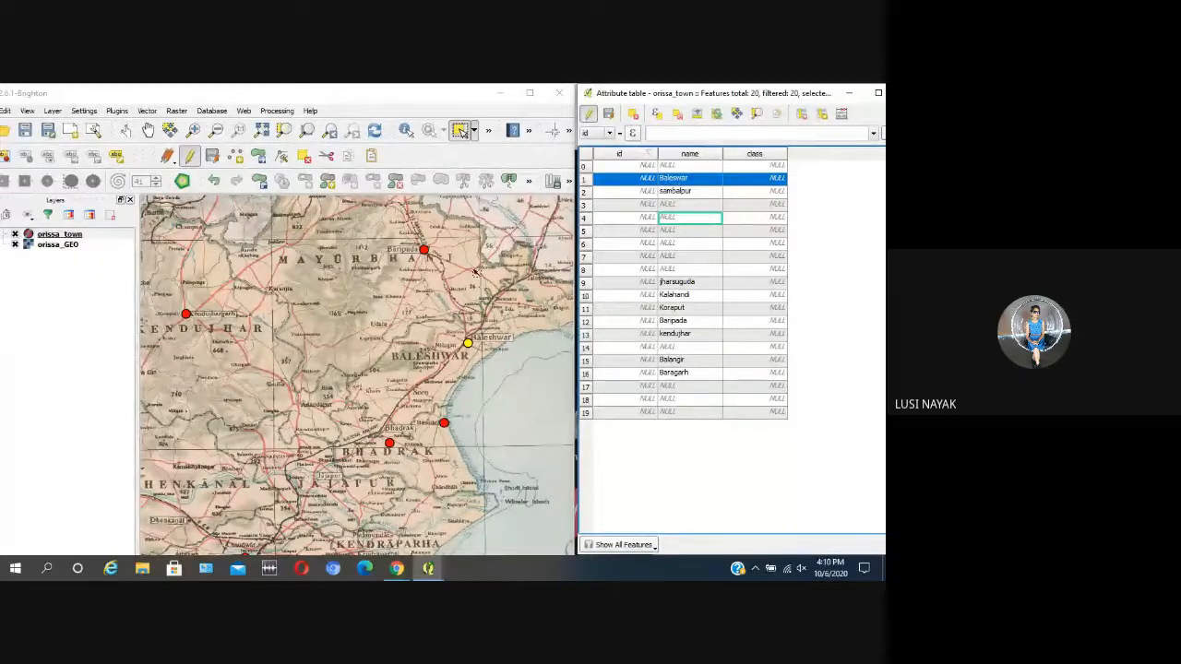
pyautogui.click(510, 399)
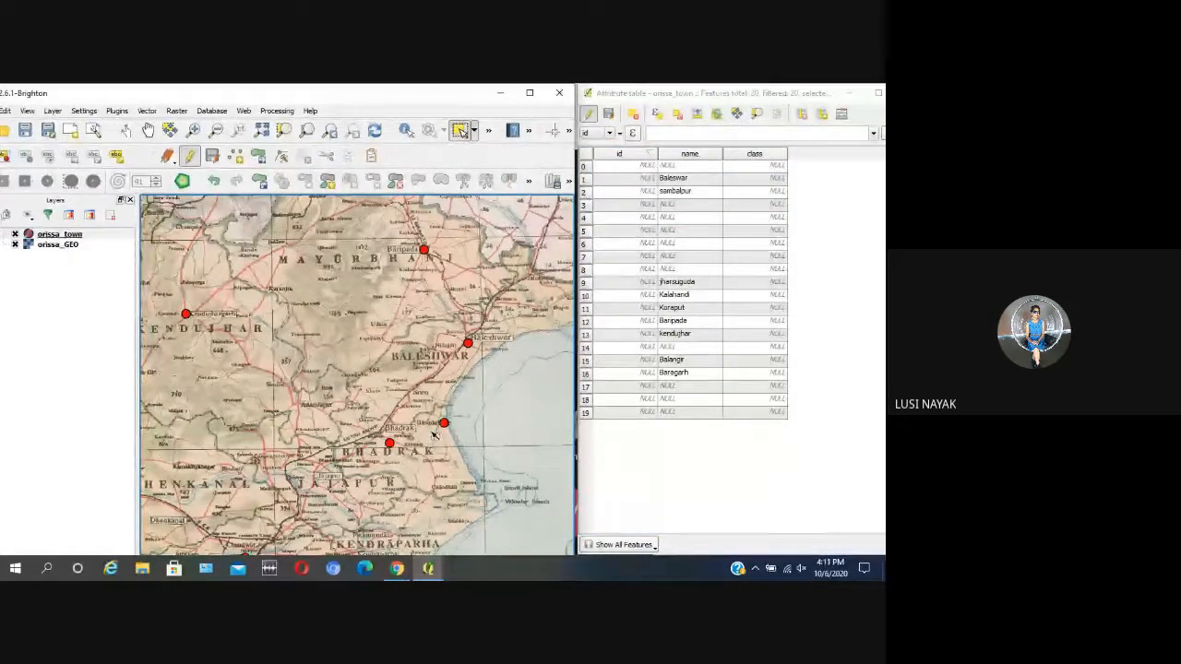
# Step: Select the coastal town point east of Bhadrak and enter Basudebpur as its name in the attribute table
pyautogui.scroll(1, 444, 429)
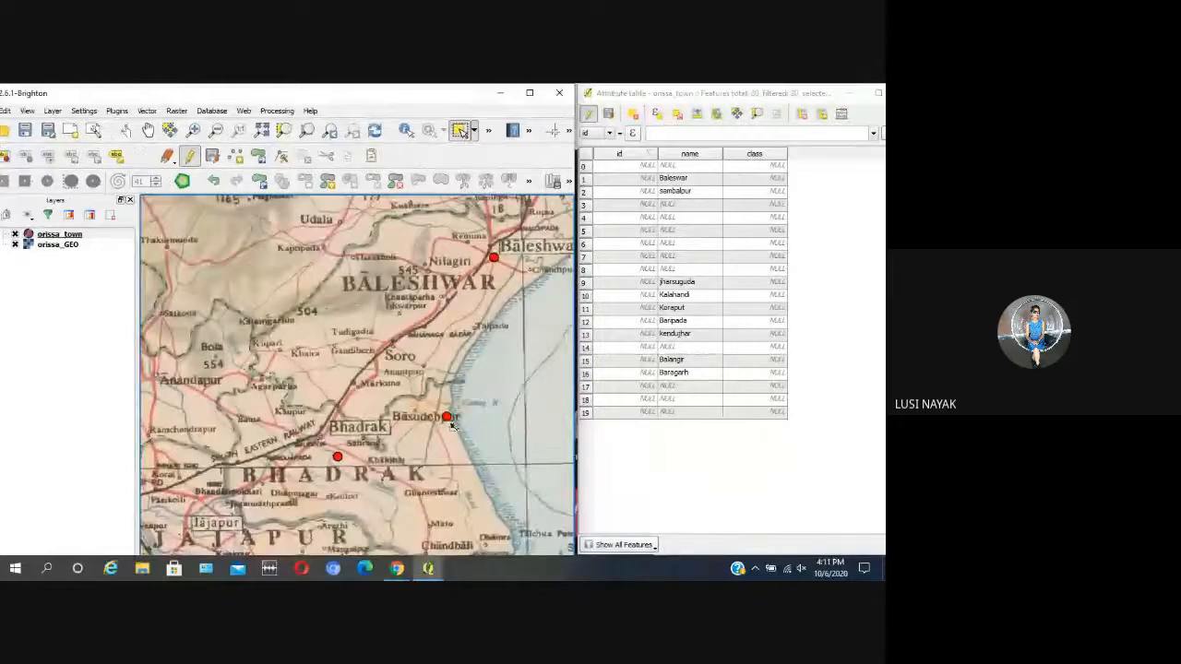
pyautogui.click(447, 417)
pyautogui.doubleClick(689, 397)
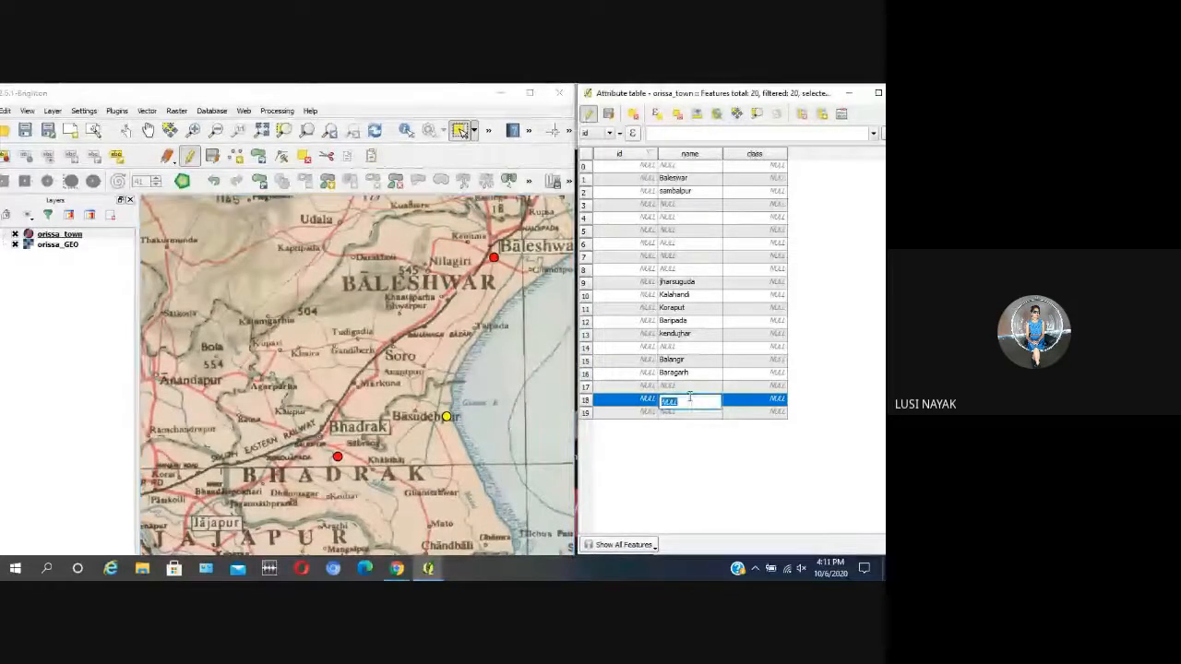
pyautogui.write('Basu')
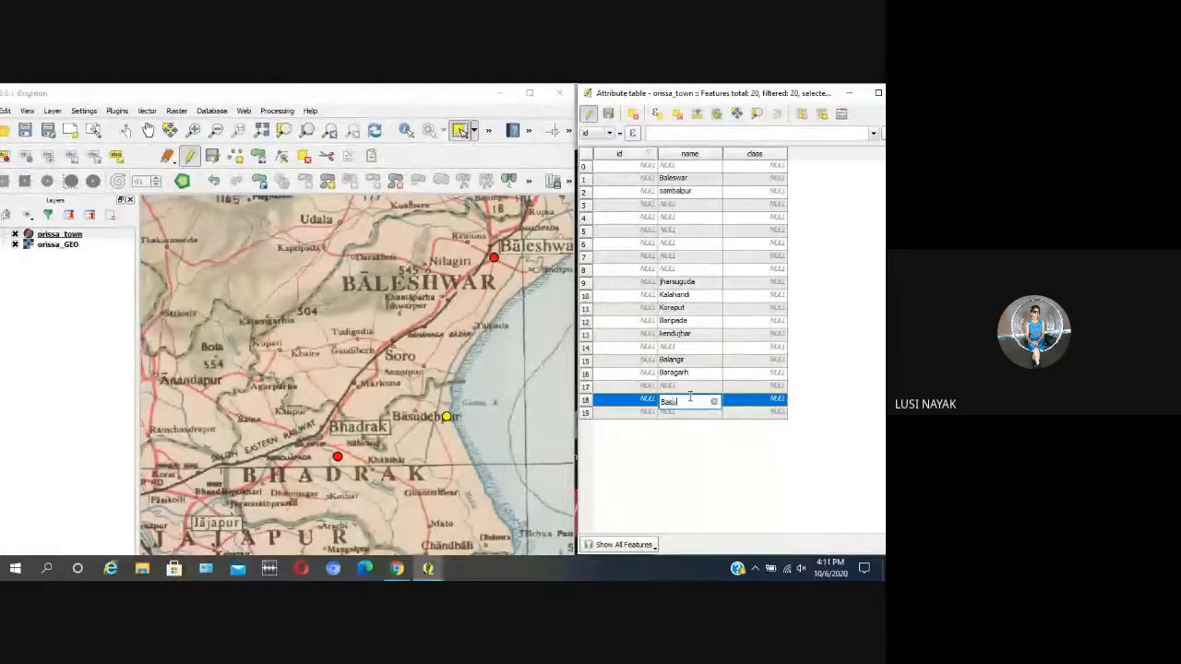
pyautogui.write('debpur')
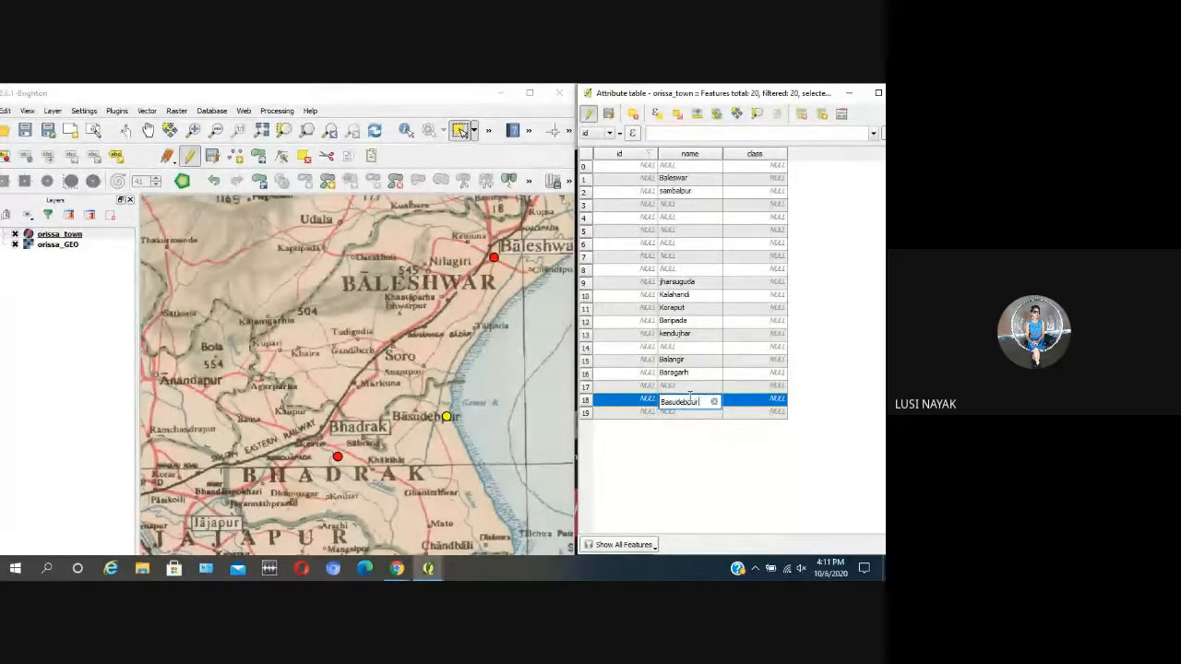
pyautogui.click(690, 387)
# Step: Select the town point beside Bhadrak on the map and enter Bhadrak as its name in the attribute table
pyautogui.scroll(-1, 519, 354)
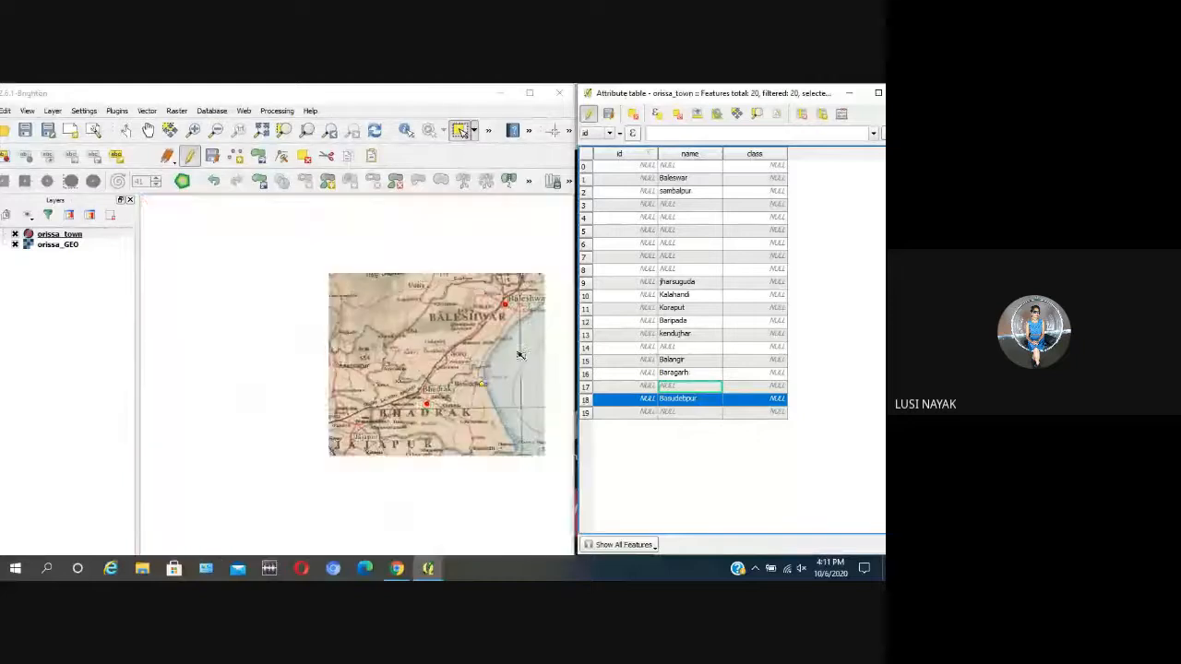
pyautogui.click(436, 426)
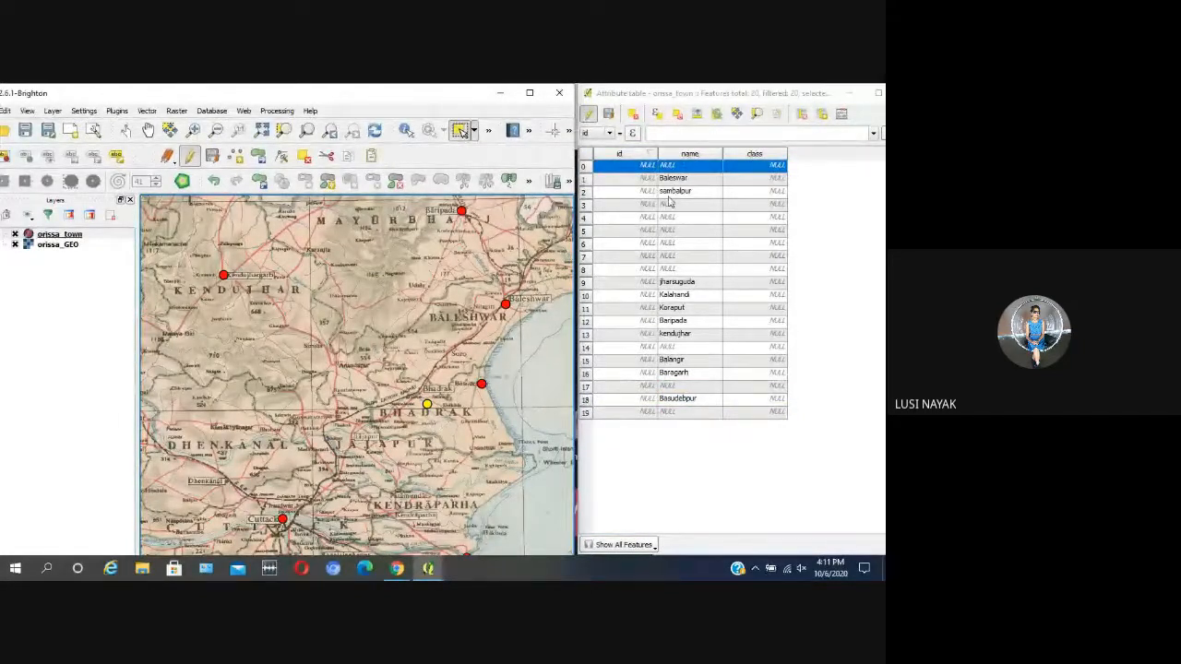
pyautogui.doubleClick(679, 167)
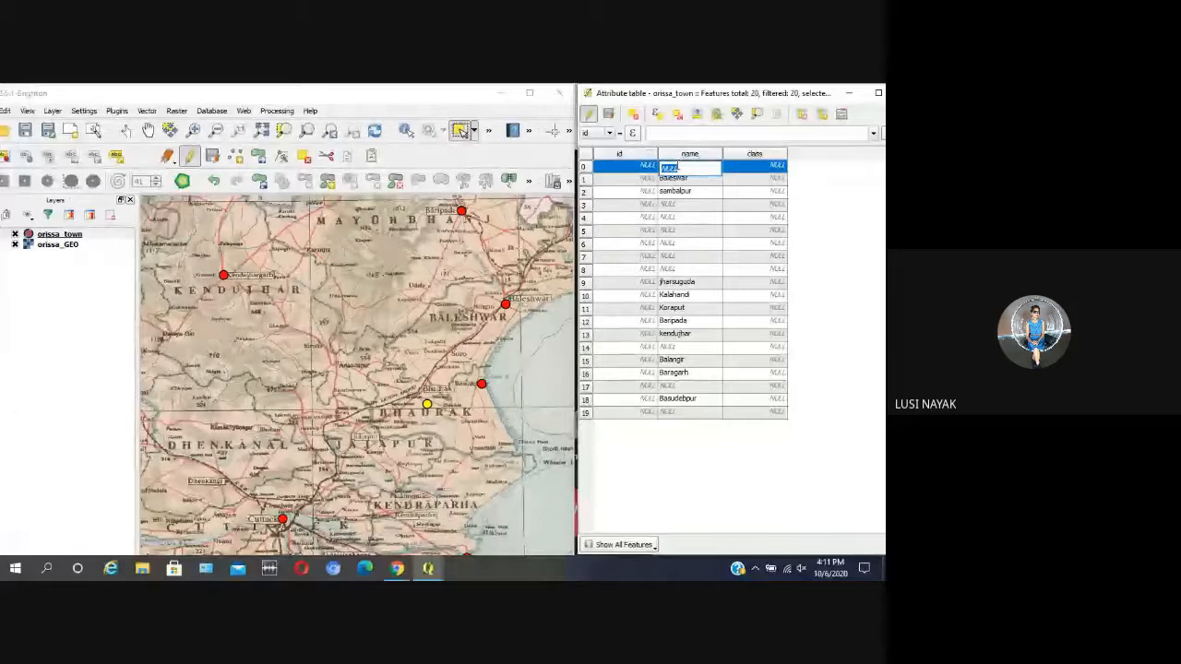
pyautogui.write('Bha')
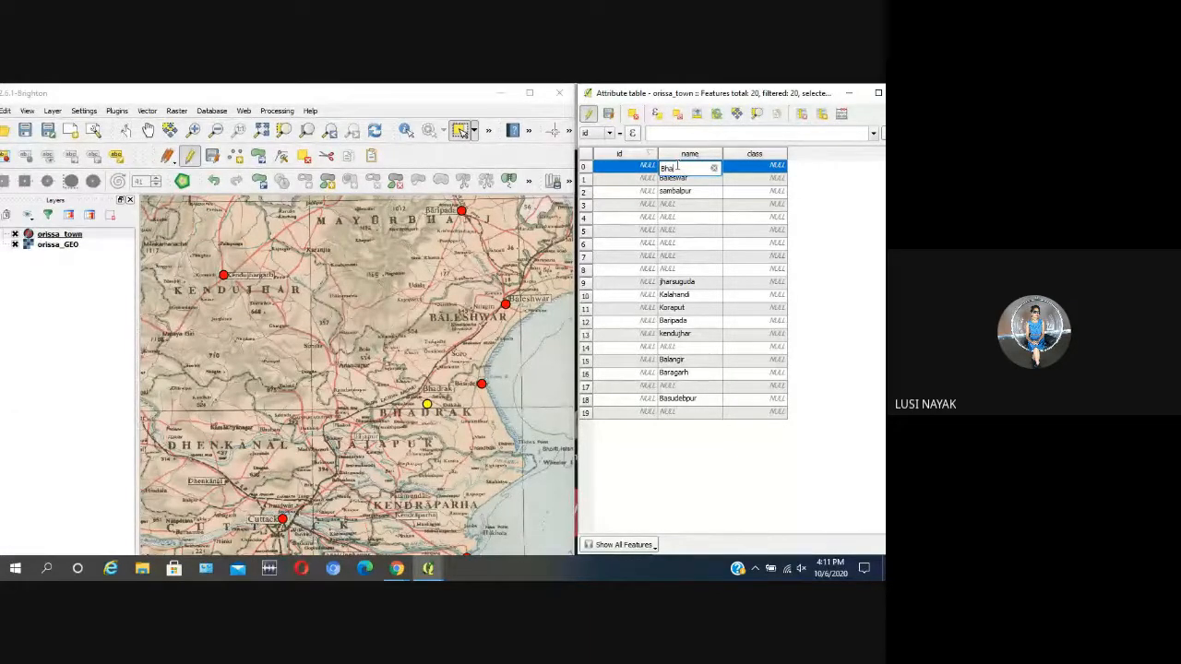
pyautogui.write('dra')
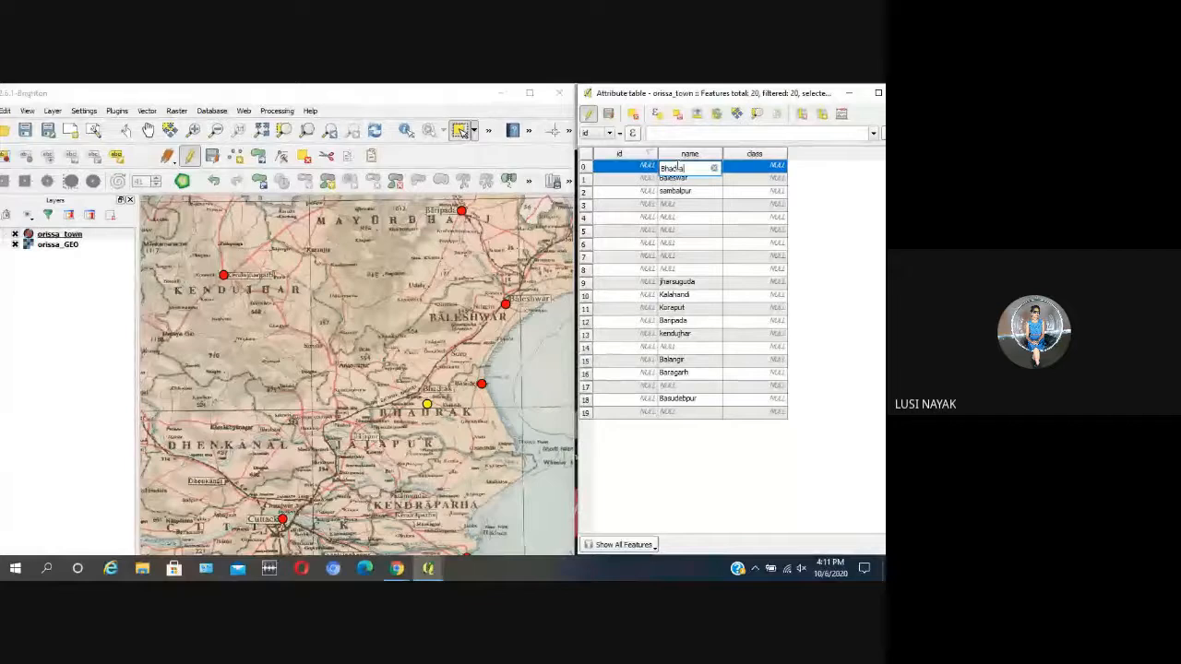
pyautogui.click(680, 245)
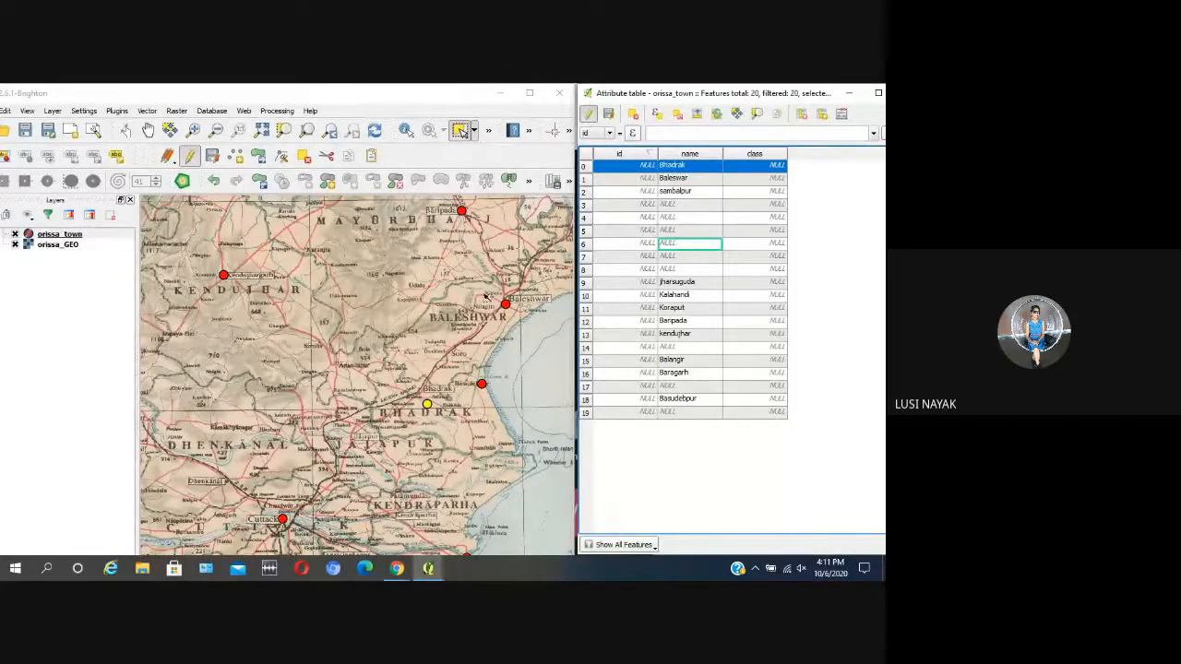
# Step: Select the town point beside Cuttack on the map and enter Cuttack as its name in the attribute table
pyautogui.scroll(-1, 484, 297)
pyautogui.scroll(1, 398, 405)
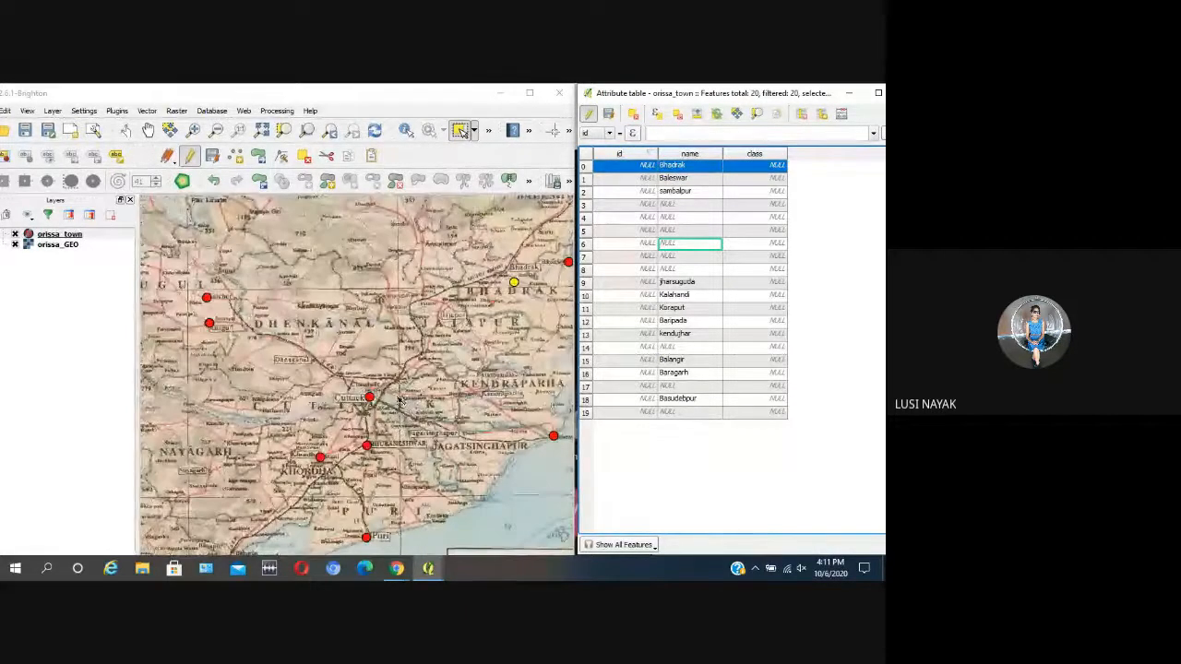
pyautogui.click(696, 232)
pyautogui.doubleClick(698, 233)
pyautogui.write('C')
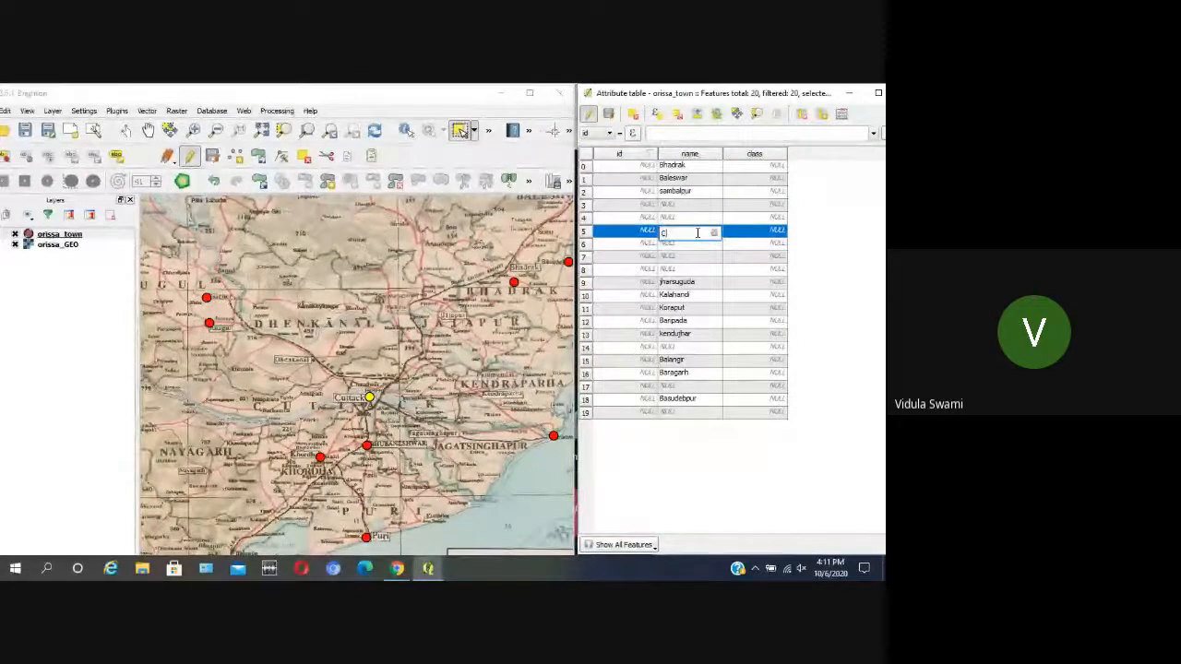
pyautogui.write('uttack')
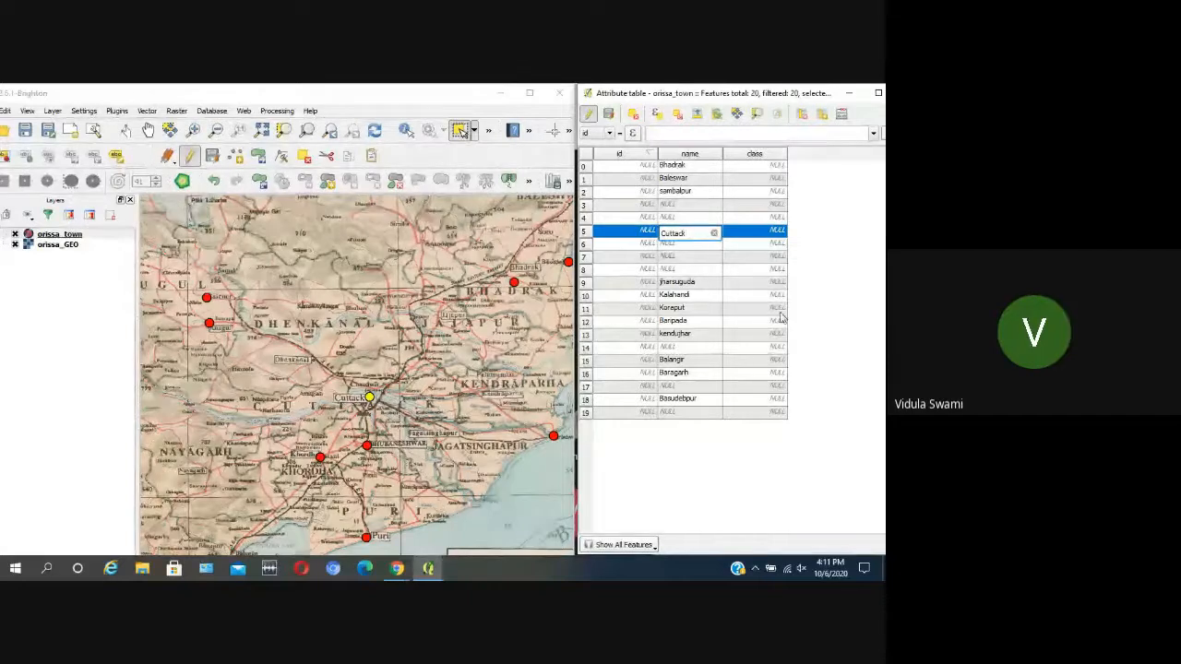
pyautogui.click(692, 320)
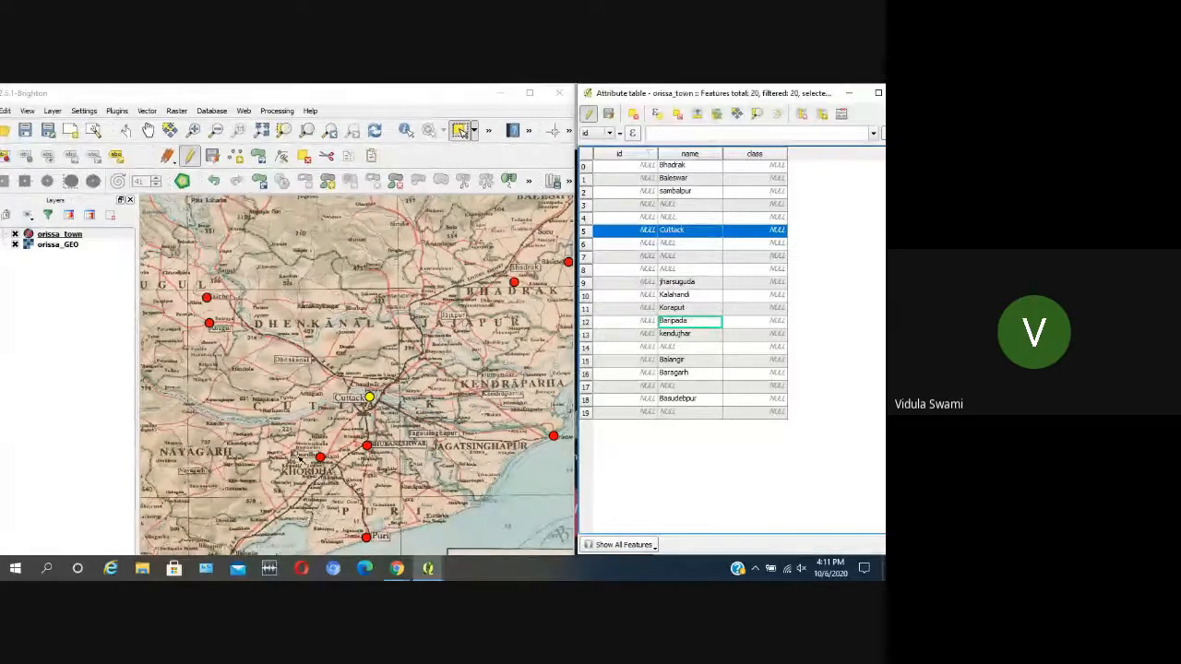
# Step: Select the town point above the KHORDHA district label and enter Khordha as its name in the attribute table
pyautogui.click(685, 257)
pyautogui.doubleClick(685, 257)
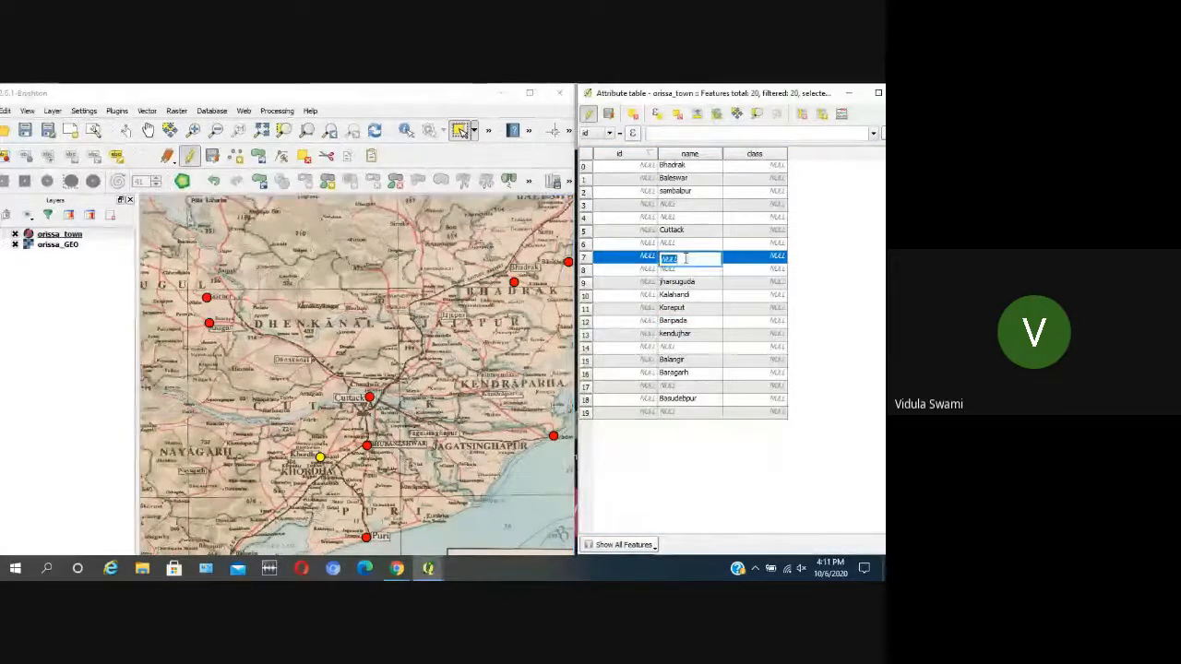
pyautogui.write('Khorda')
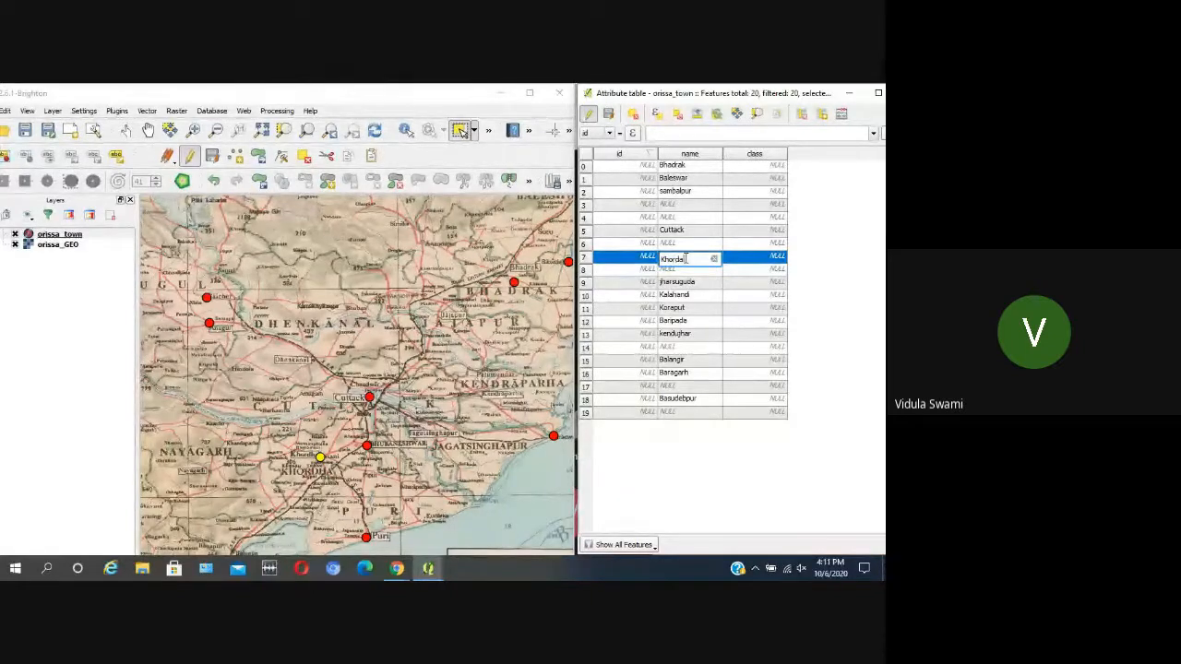
pyautogui.press('BackSpace')
pyautogui.write('ha')
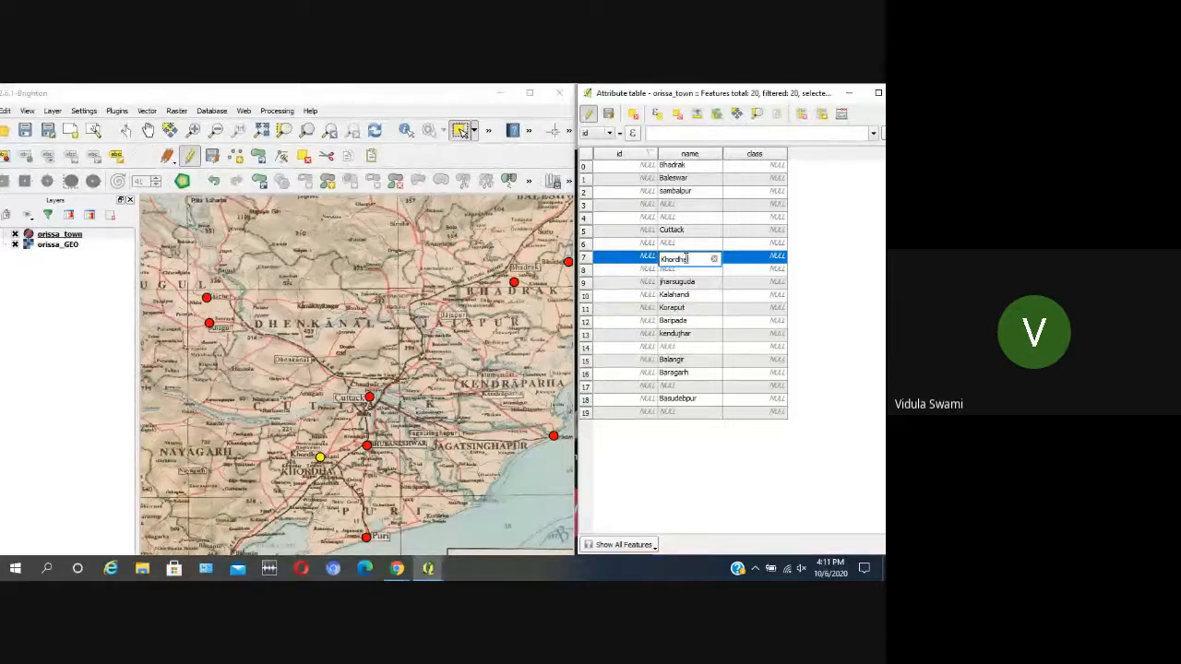
pyautogui.click(669, 286)
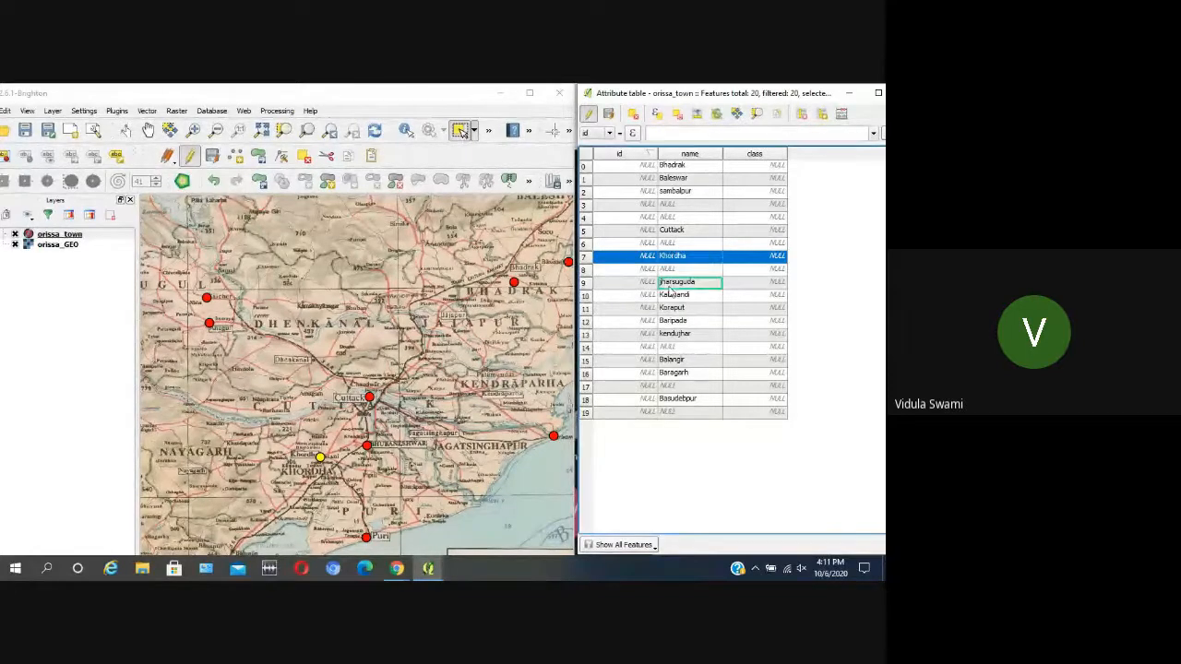
# Step: Select the coastal town point beside Puri and enter Puri as its name in the attribute table
pyautogui.click(365, 537)
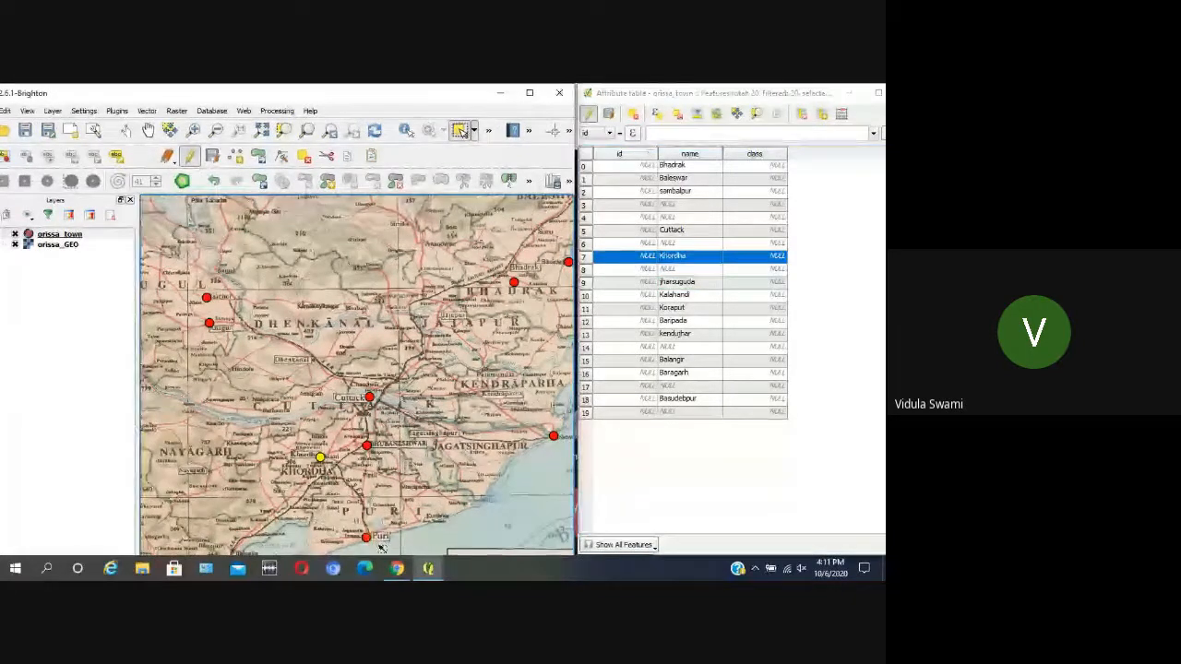
pyautogui.doubleClick(699, 204)
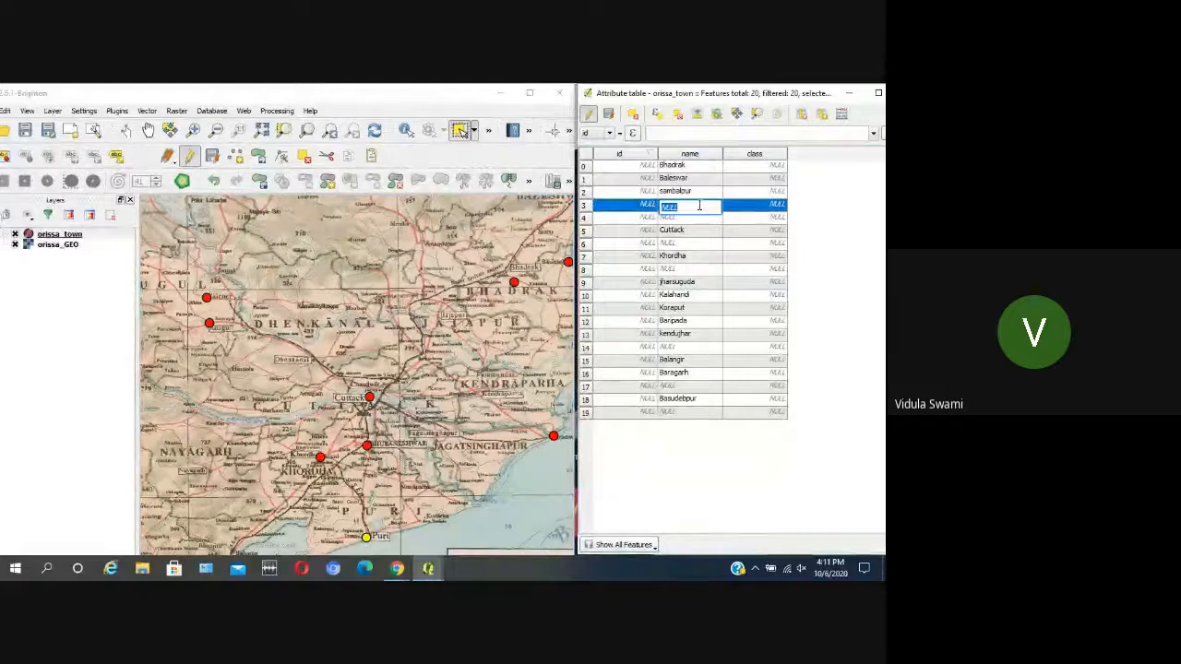
pyautogui.write('Puri')
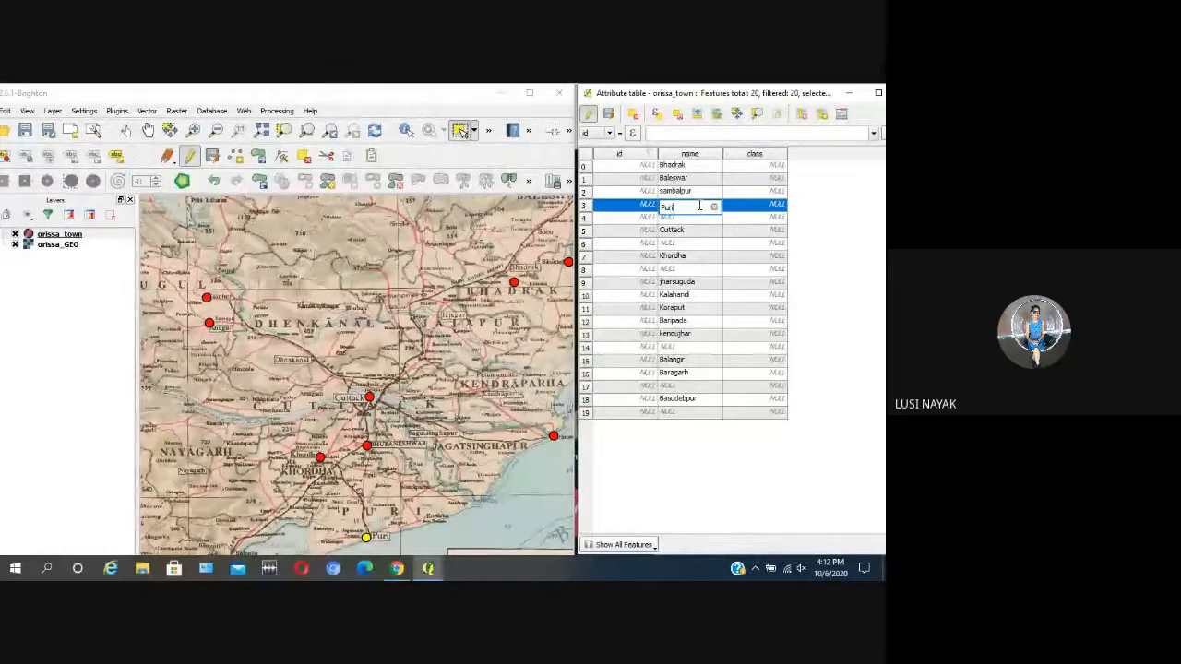
pyautogui.press('Return')
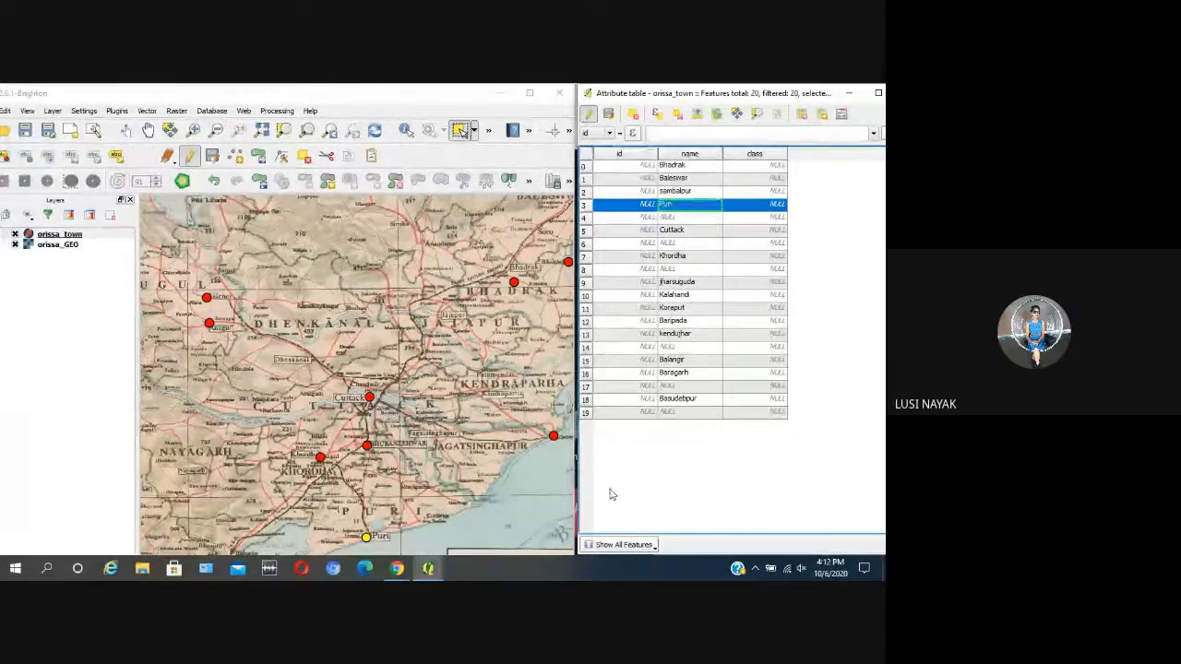
# Step: Select the town point at Paradwip Port, enter Paradip as its name in the attribute table, and clear the map selection
pyautogui.scroll(-1, 470, 424)
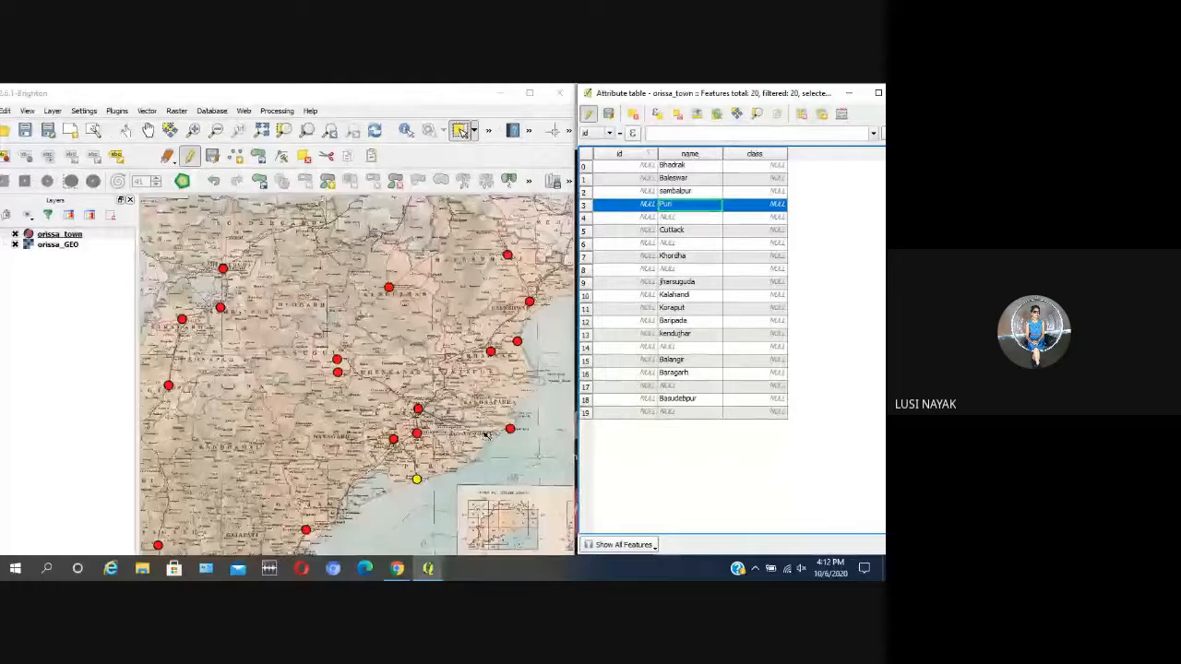
pyautogui.scroll(1, 525, 439)
pyautogui.click(497, 443)
pyautogui.scroll(1, 496, 445)
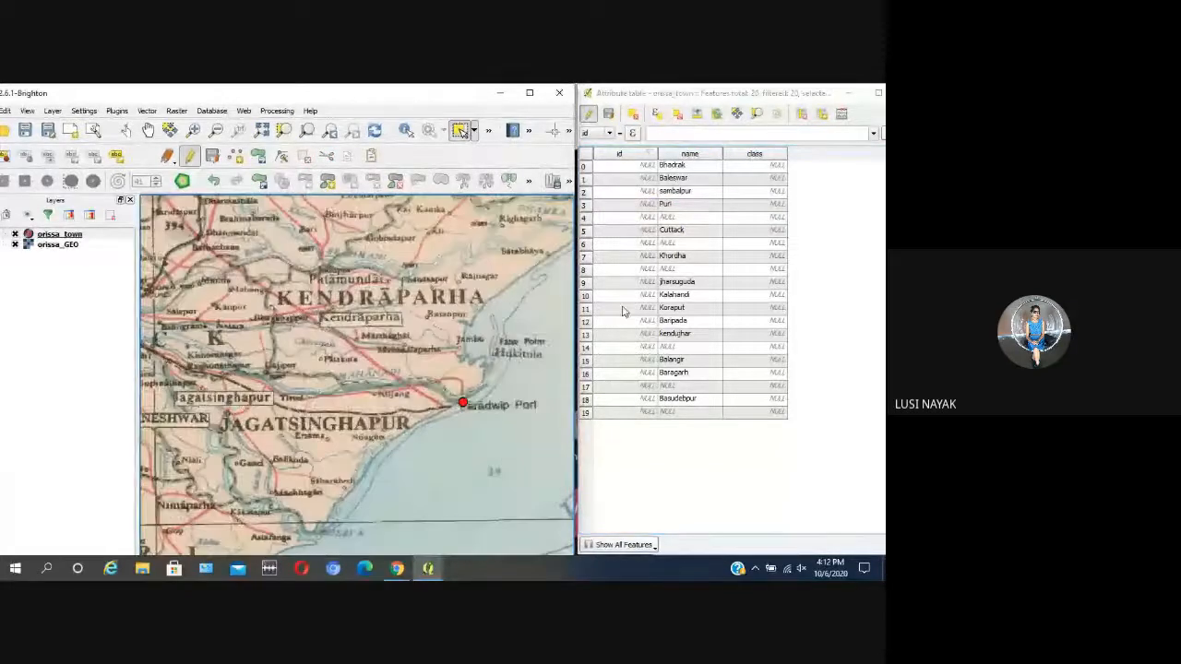
pyautogui.click(462, 403)
pyautogui.doubleClick(682, 346)
pyautogui.write('Pa')
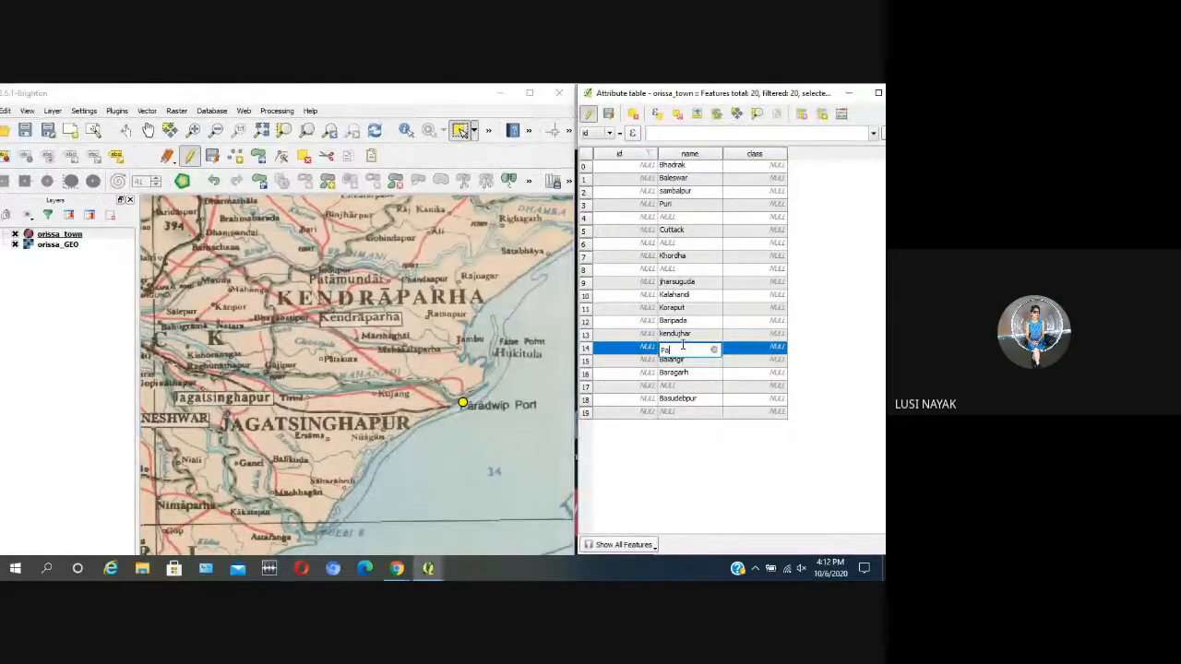
pyautogui.write('rad')
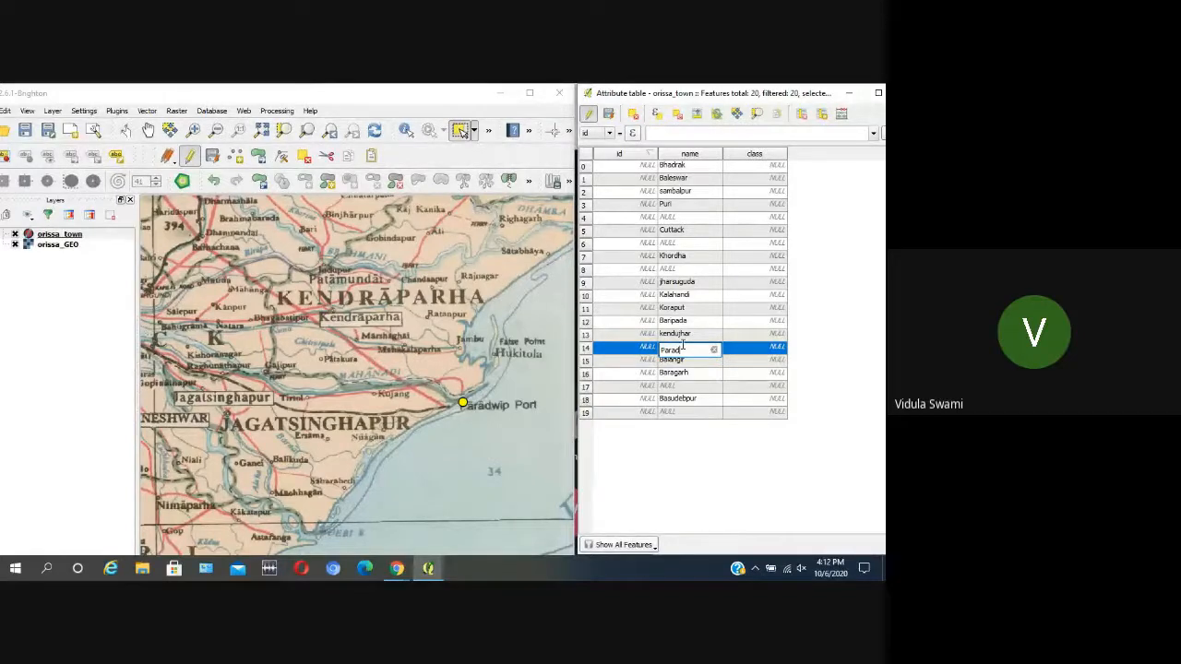
pyautogui.write('ip')
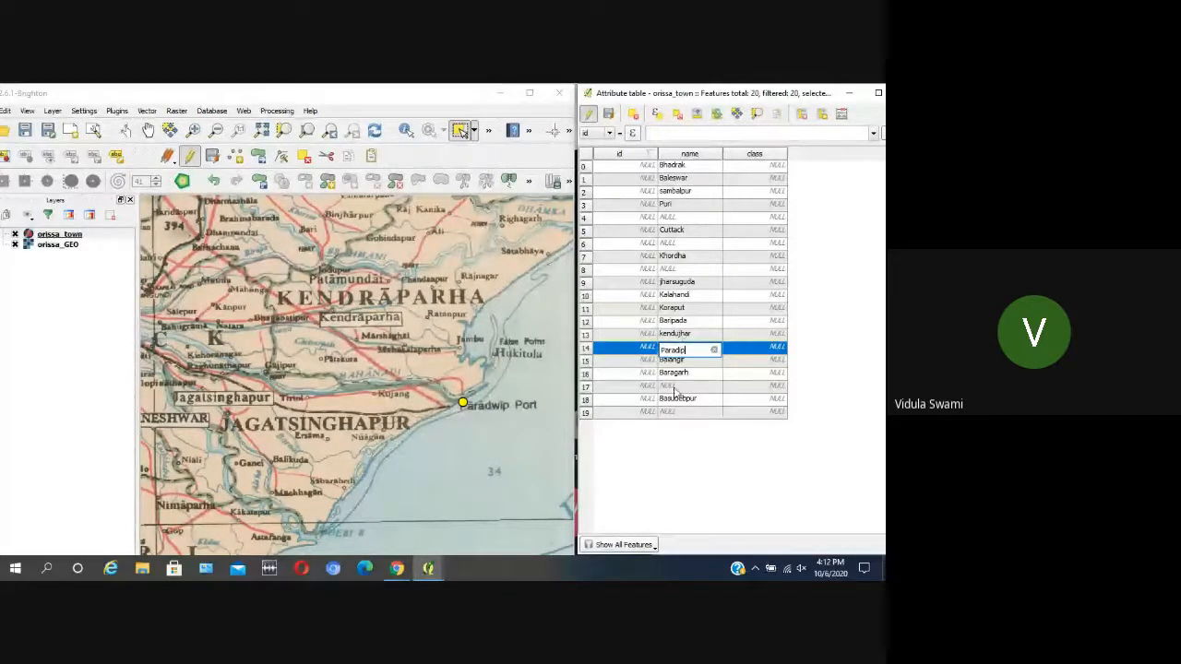
pyautogui.click(674, 389)
pyautogui.click(468, 434)
# Step: Select the town point beside Brahmapur, enter Brahmpur as its name in the attribute table, and clear the map selection
pyautogui.scroll(-2, 489, 301)
pyautogui.scroll(2, 490, 304)
pyautogui.scroll(1, 378, 387)
pyautogui.scroll(-3, 379, 388)
pyautogui.scroll(3, 336, 426)
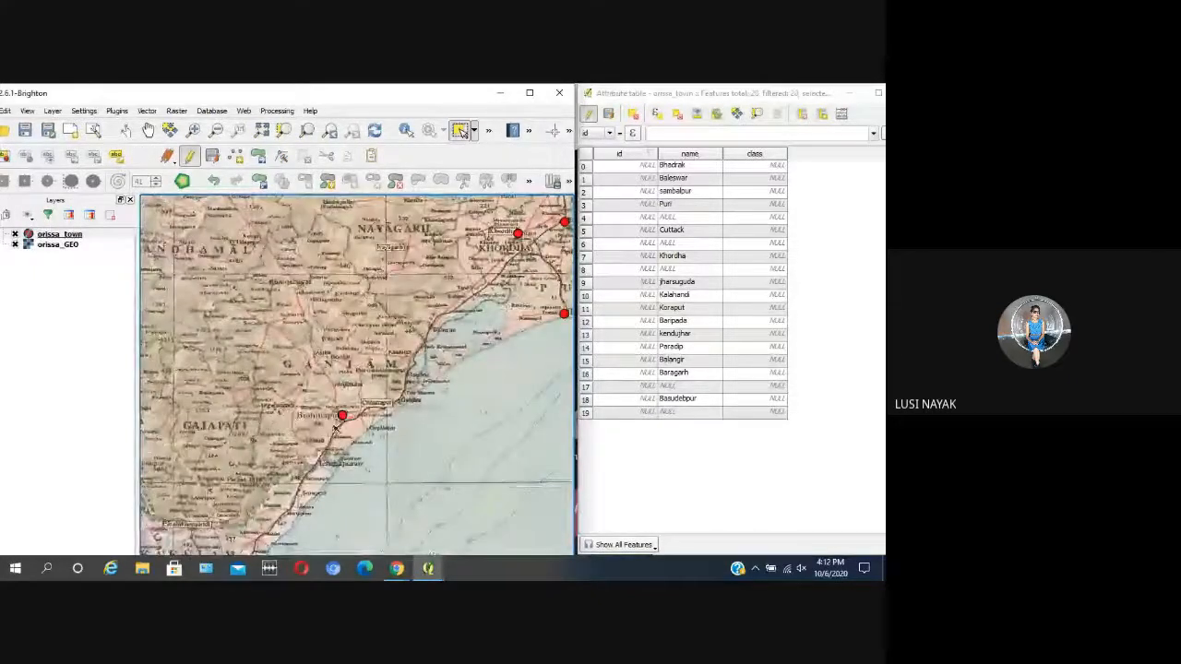
pyautogui.scroll(1, 337, 426)
pyautogui.moveTo(326, 399); pyautogui.dragTo(359, 436)
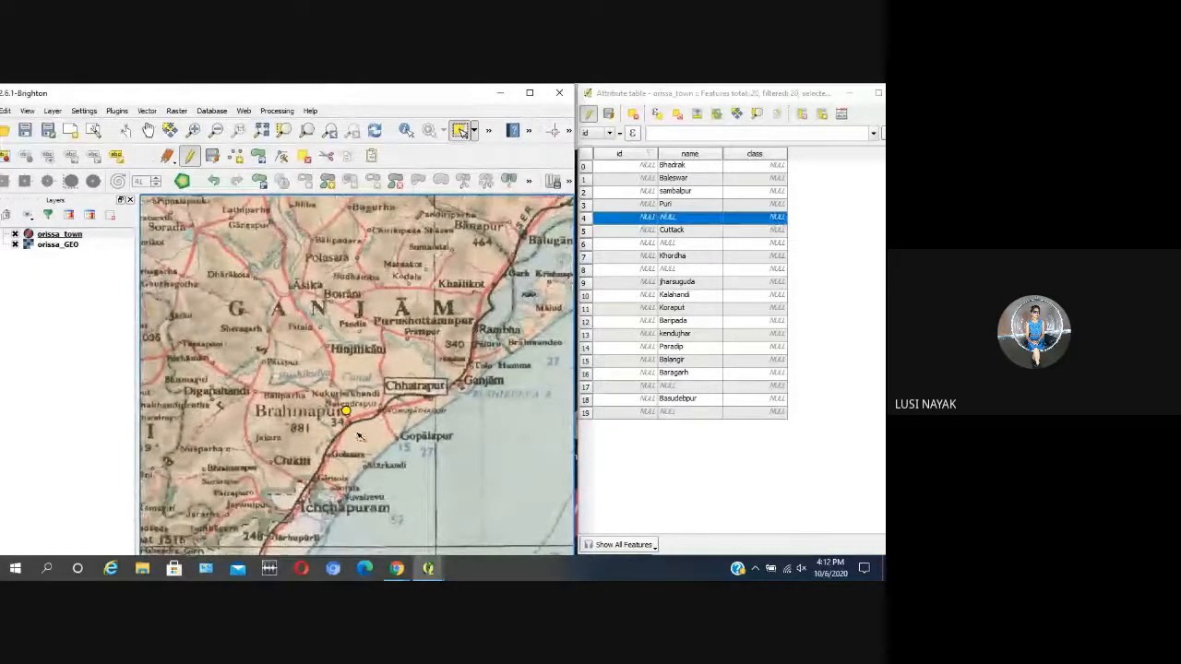
pyautogui.doubleClick(685, 218)
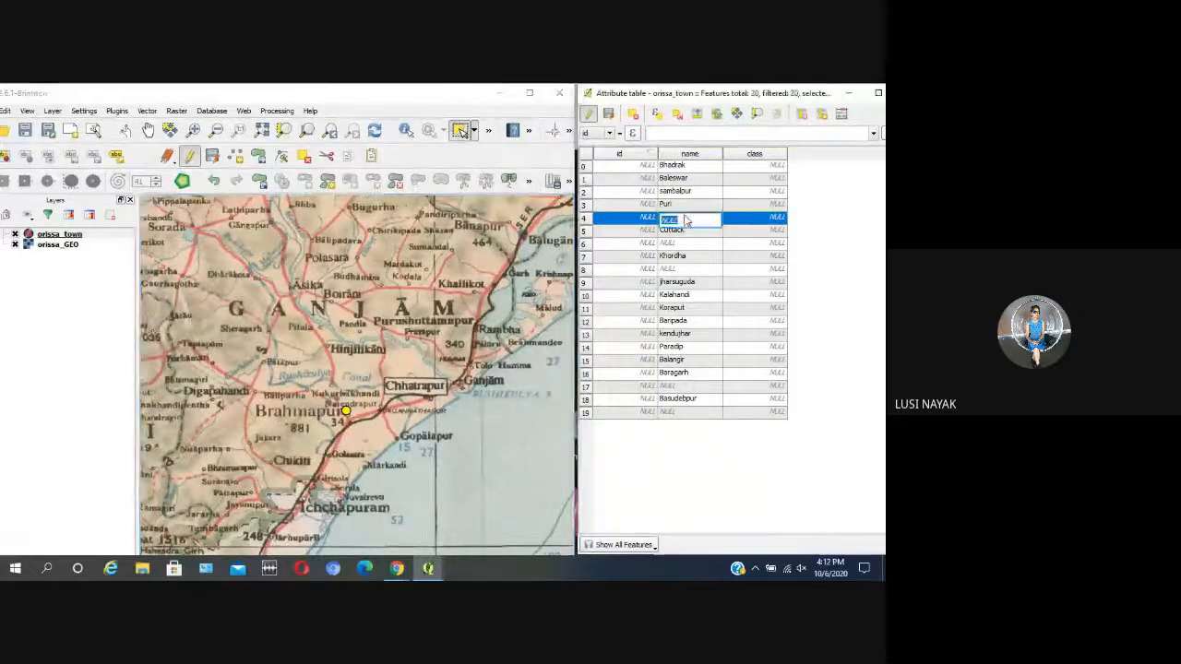
pyautogui.write('B')
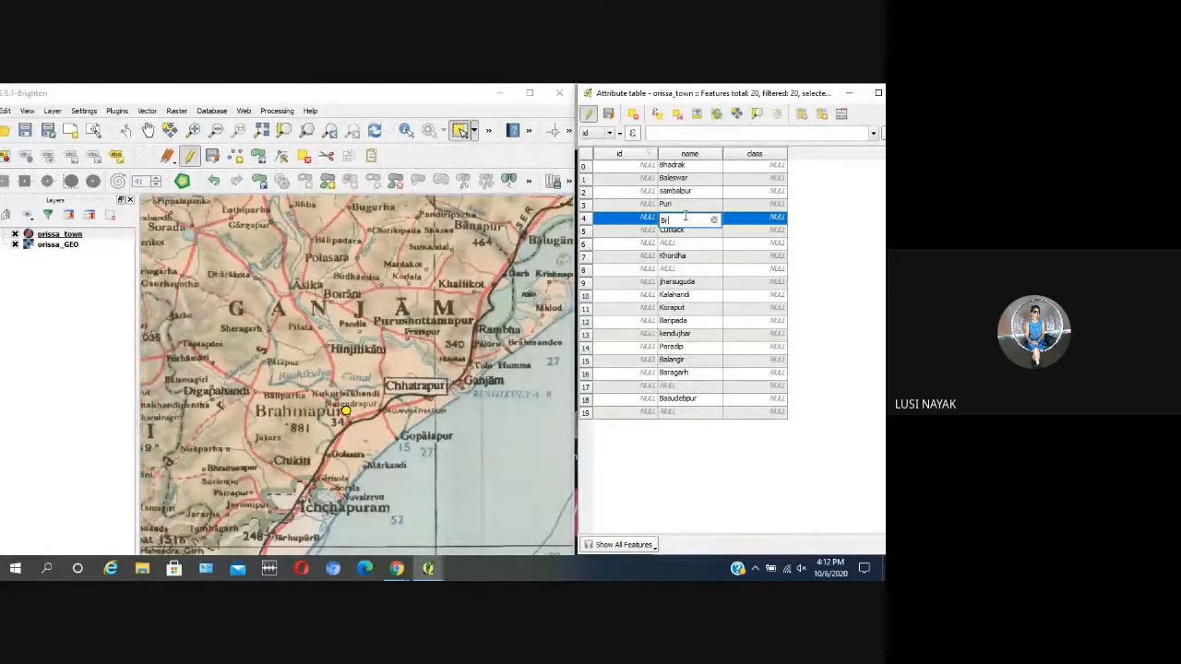
pyautogui.write('ra')
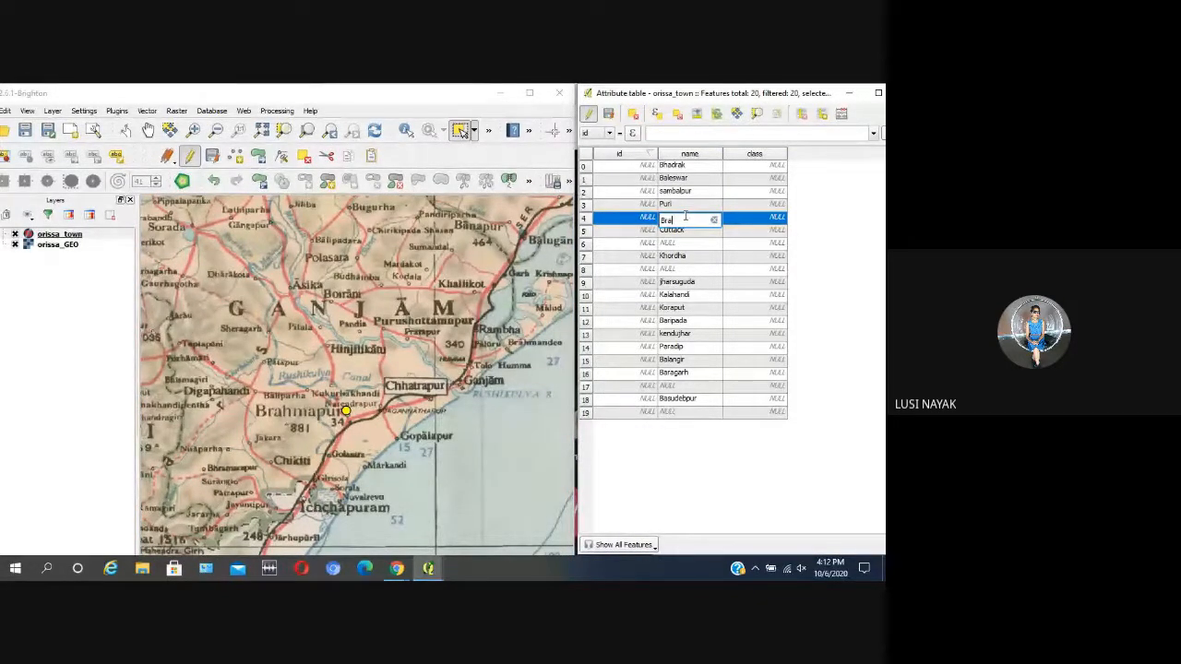
pyautogui.write('hm')
pyautogui.click(685, 311)
pyautogui.click(438, 472)
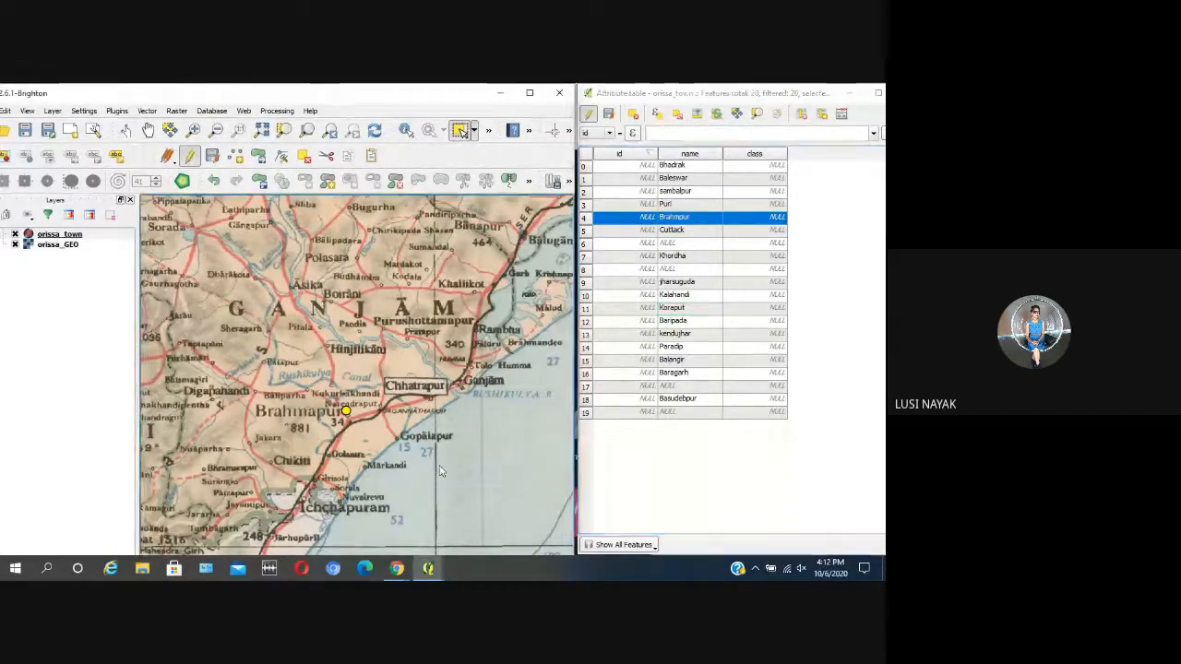
# Step: Select the town point southeast of Koraput, check its name in the attribute table, and clear the map selection
pyautogui.scroll(-2, 501, 348)
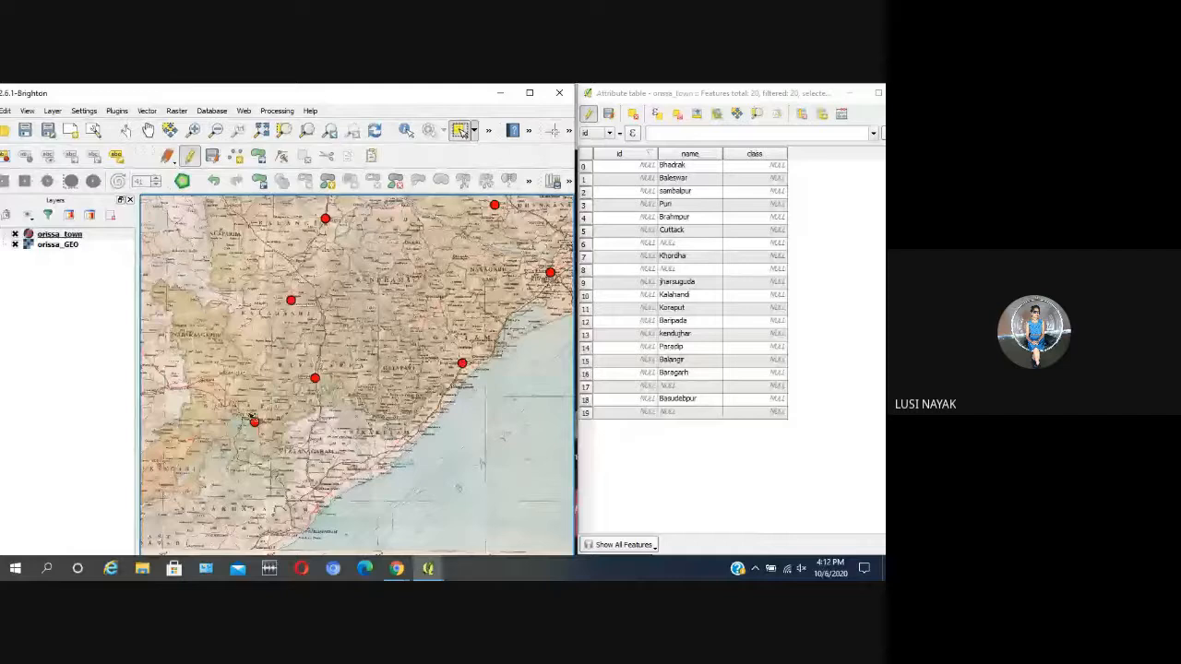
pyautogui.scroll(2, 254, 419)
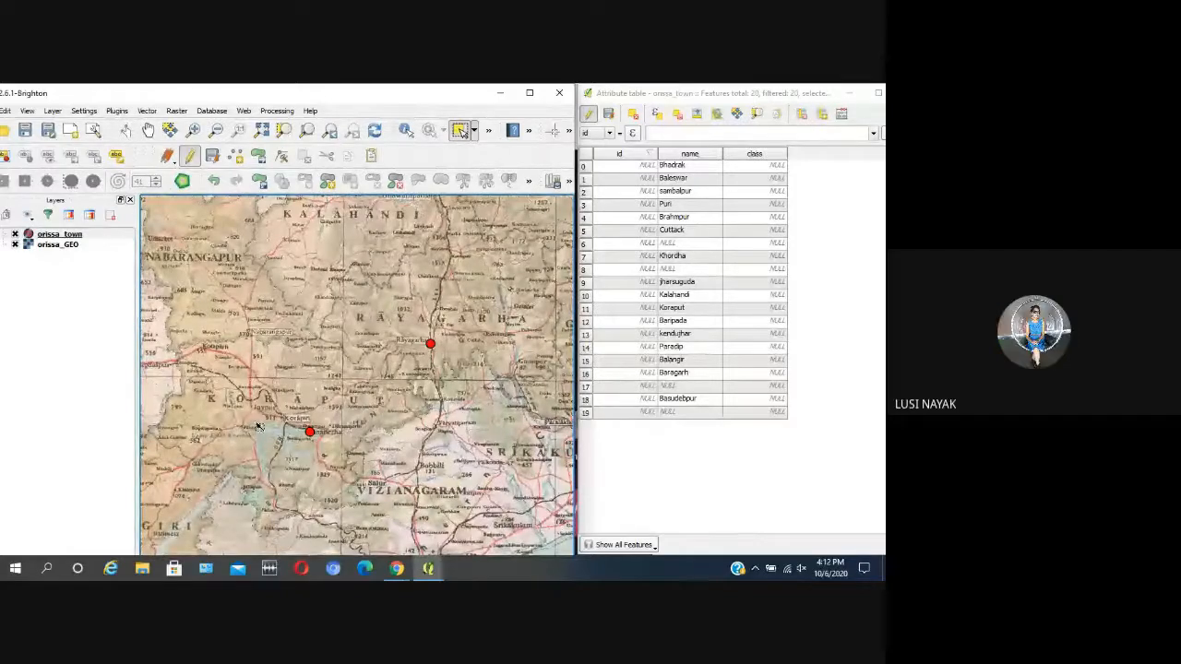
pyautogui.scroll(1, 259, 426)
pyautogui.click(365, 441)
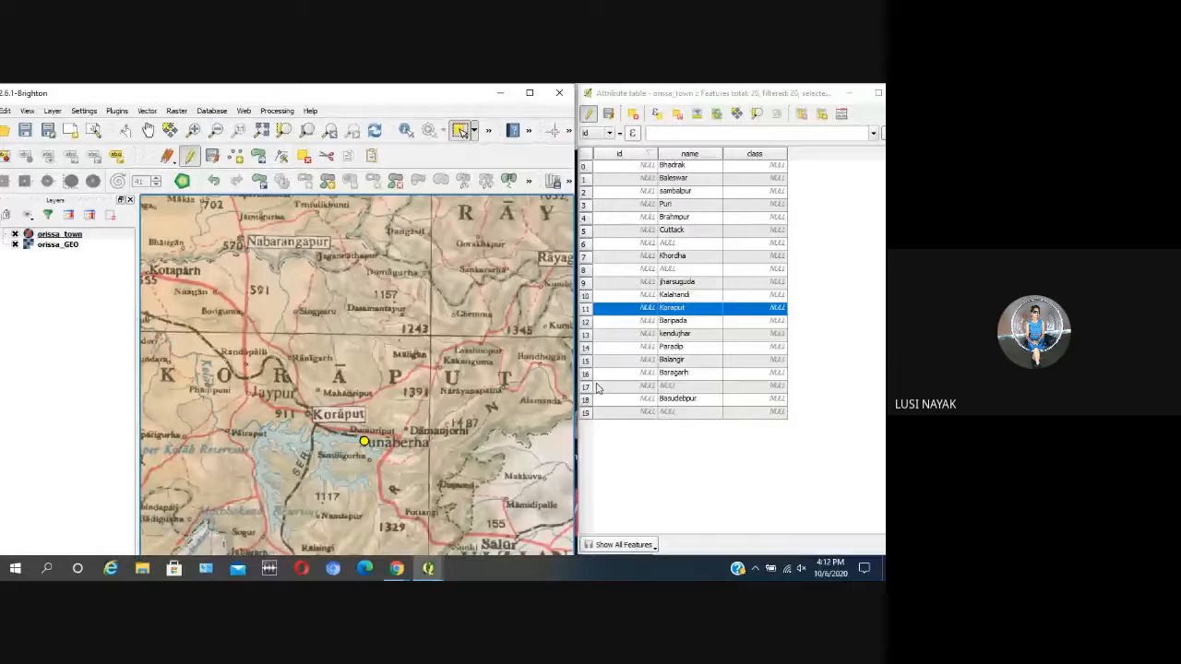
pyautogui.doubleClick(687, 312)
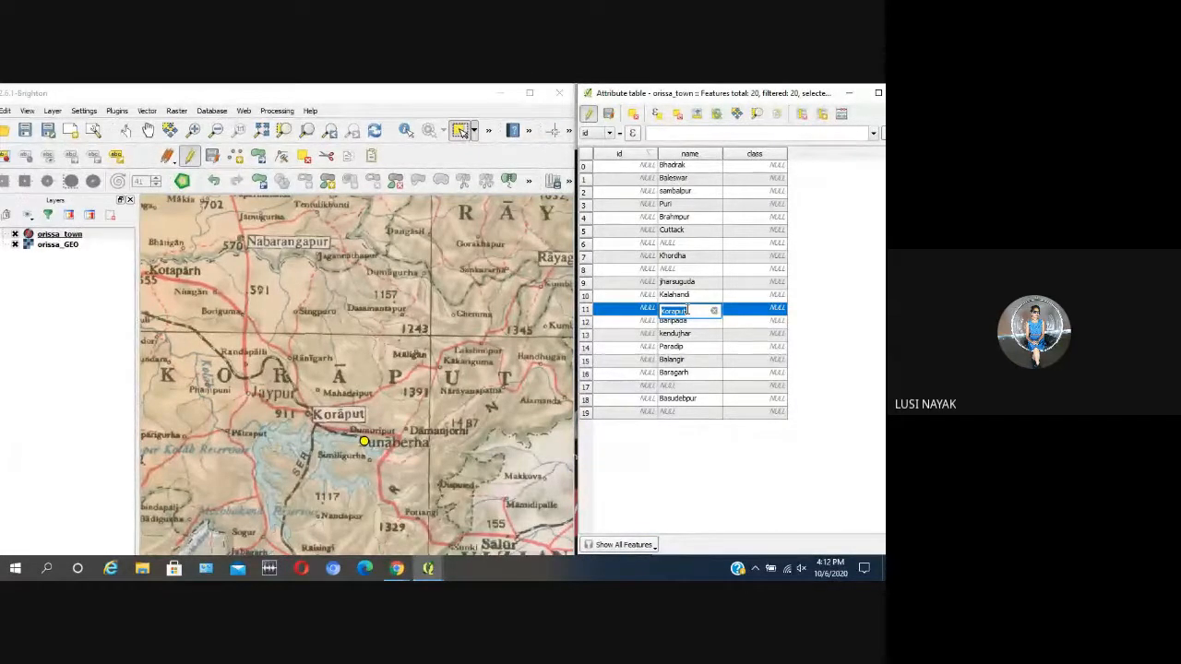
pyautogui.click(446, 464)
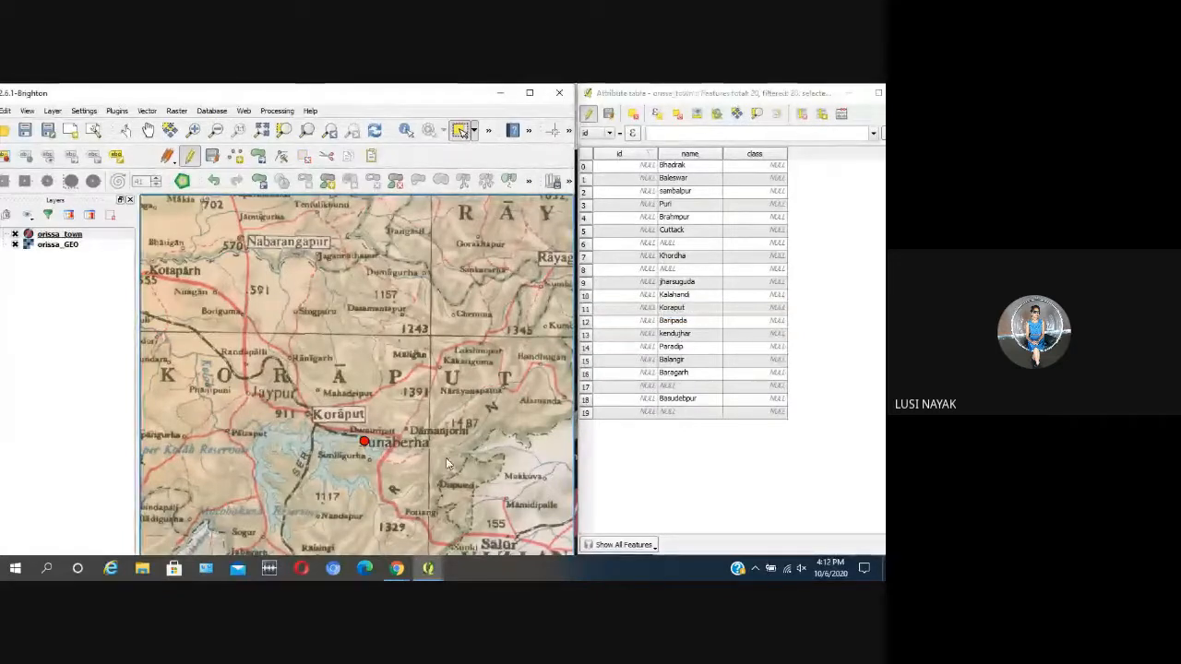
pyautogui.scroll(-1, 446, 464)
pyautogui.scroll(1, 499, 415)
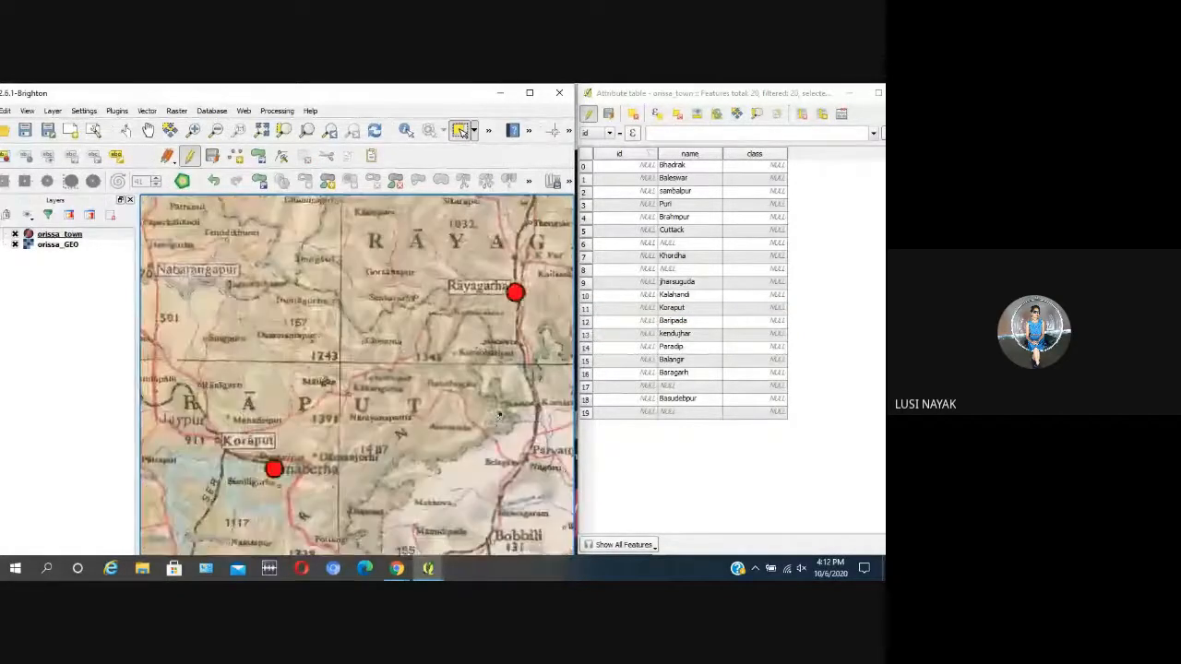
# Step: Select the town point southeast of Koraput and change its name to Sunaberha in the attribute table
pyautogui.click(274, 468)
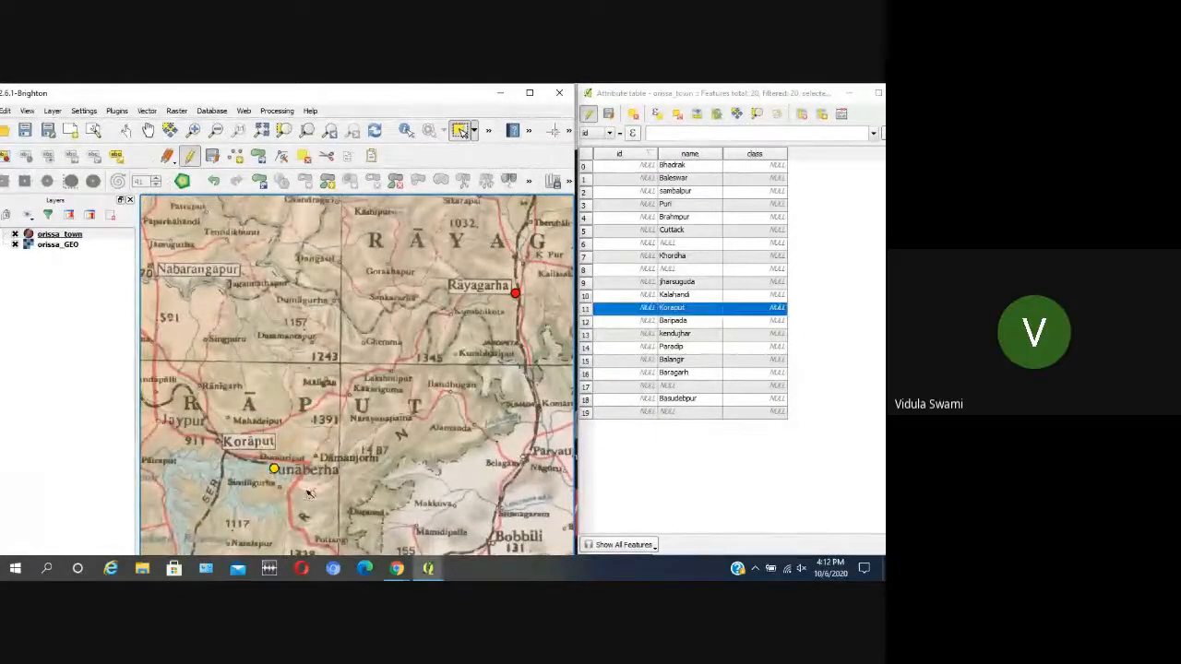
pyautogui.doubleClick(687, 310)
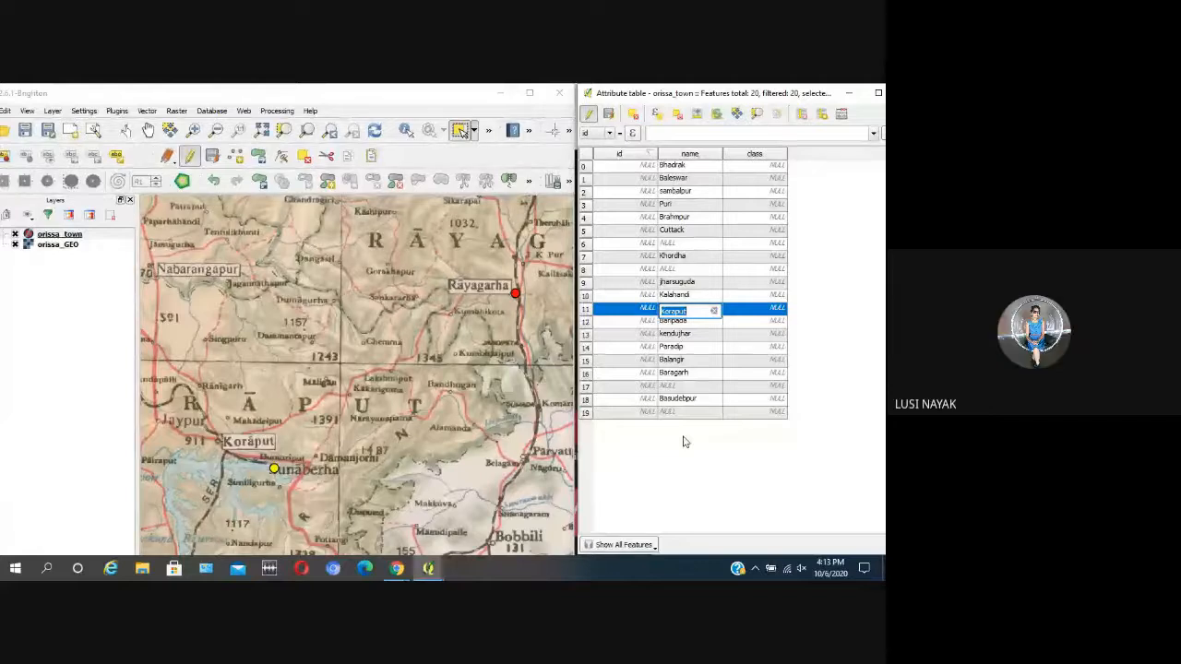
pyautogui.write('5')
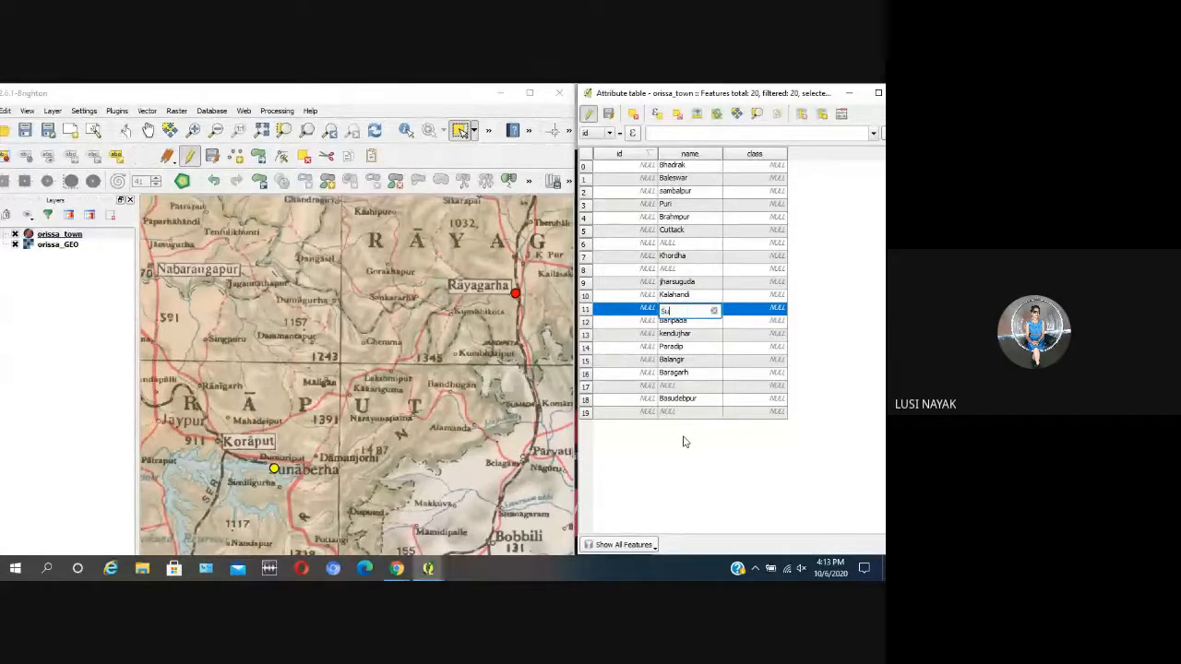
pyautogui.write('un')
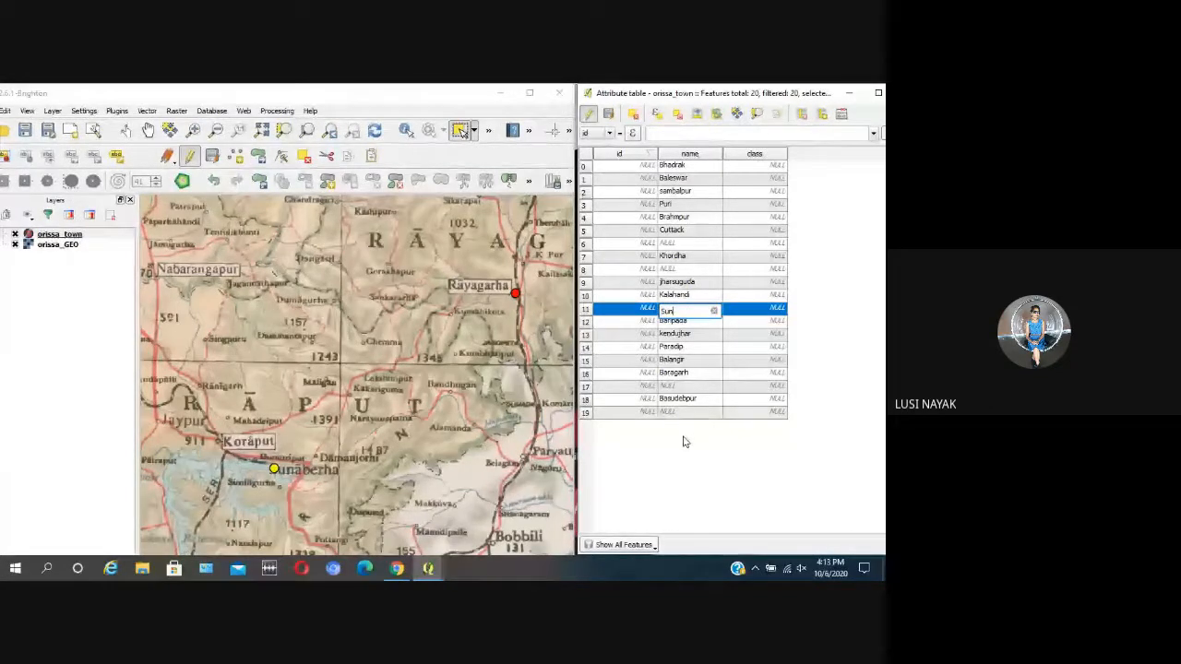
pyautogui.write('aberha')
pyautogui.click(695, 402)
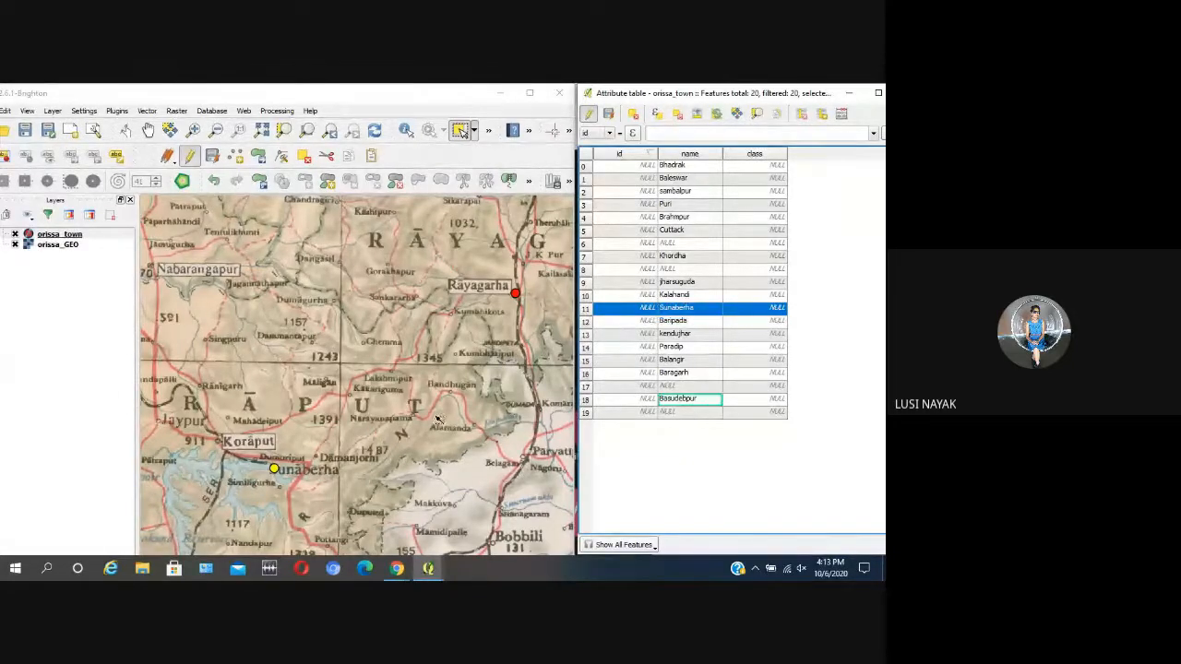
# Step: Select the unnamed town in row 17, locate it beside Anugul on the map, and enter Angul as its name
pyautogui.click(586, 387)
pyautogui.scroll(-2, 403, 440)
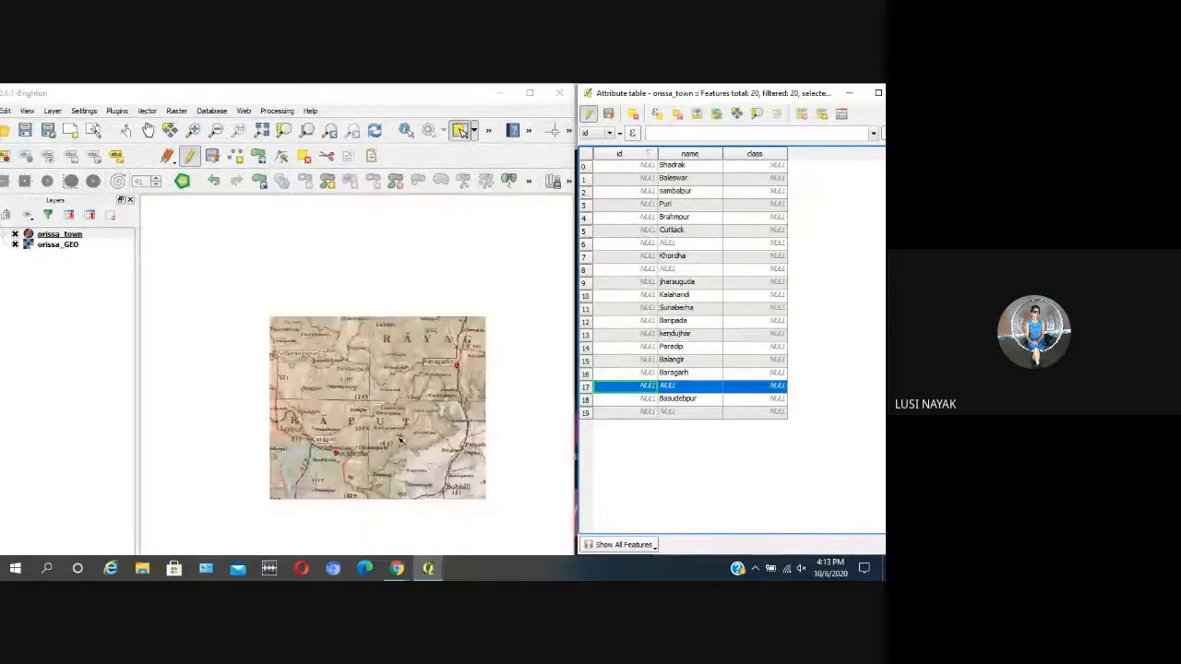
pyautogui.scroll(-1, 402, 439)
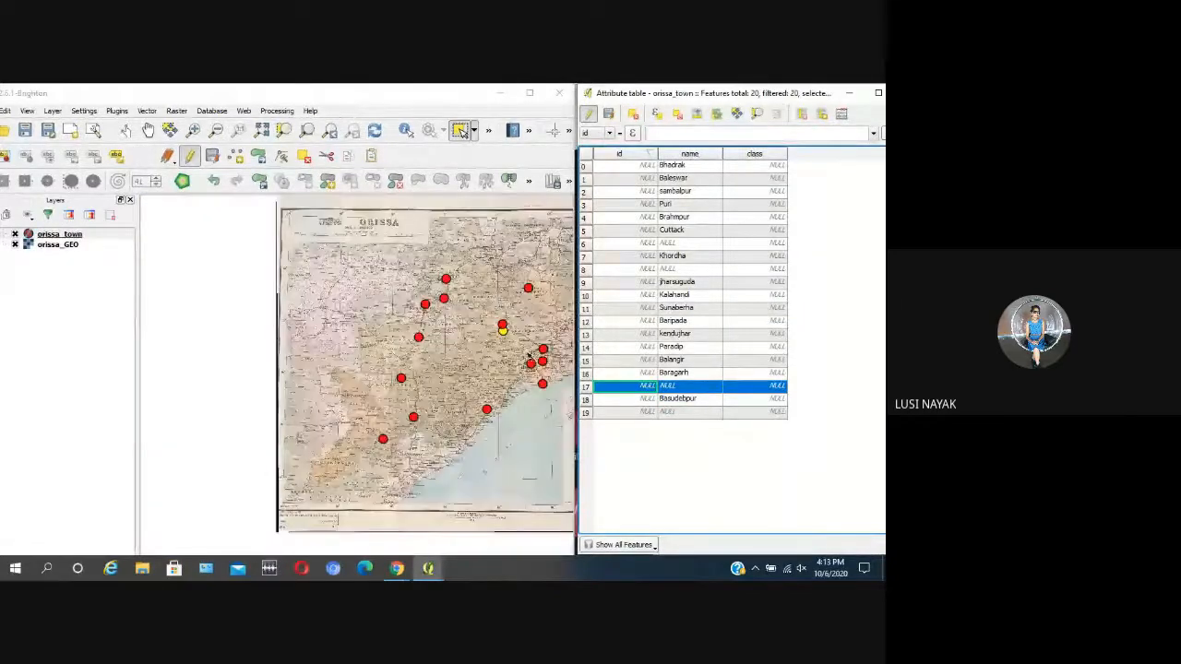
pyautogui.scroll(4, 483, 334)
pyautogui.doubleClick(688, 386)
pyautogui.write('Ang')
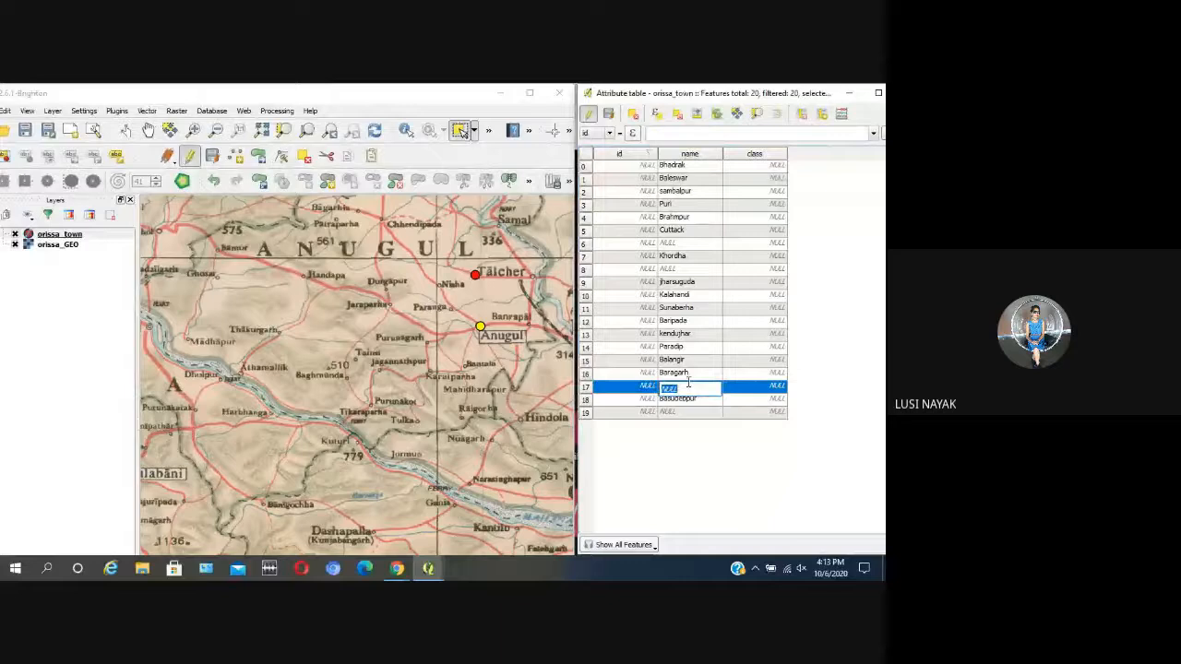
pyautogui.write('ul')
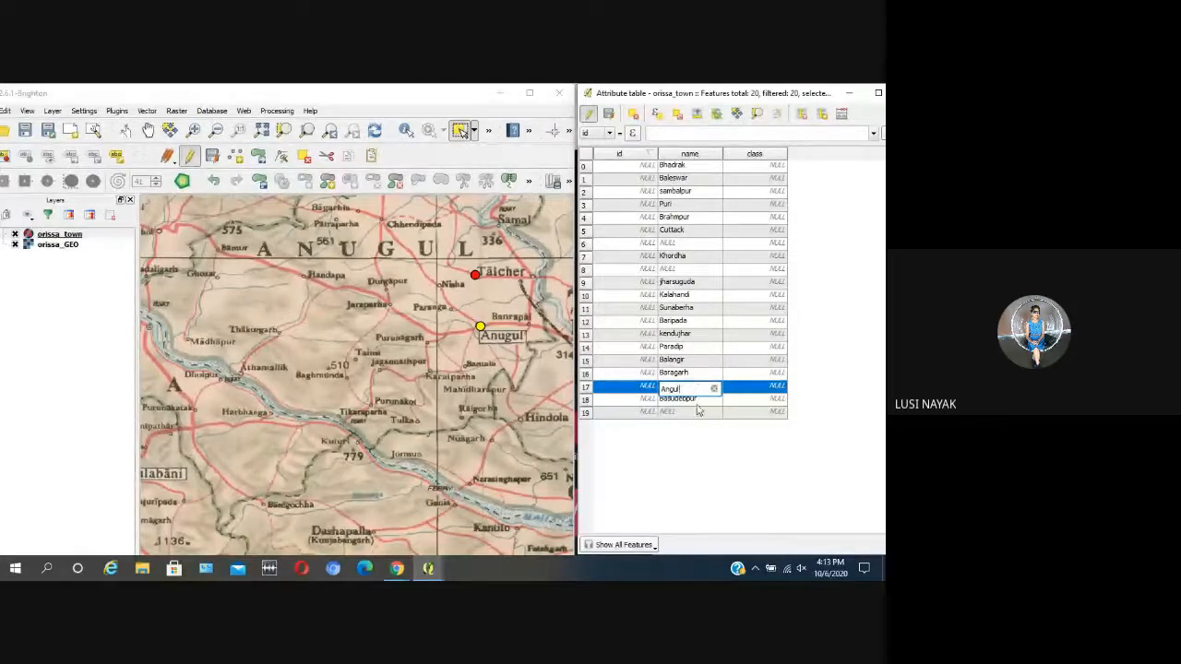
pyautogui.click(696, 400)
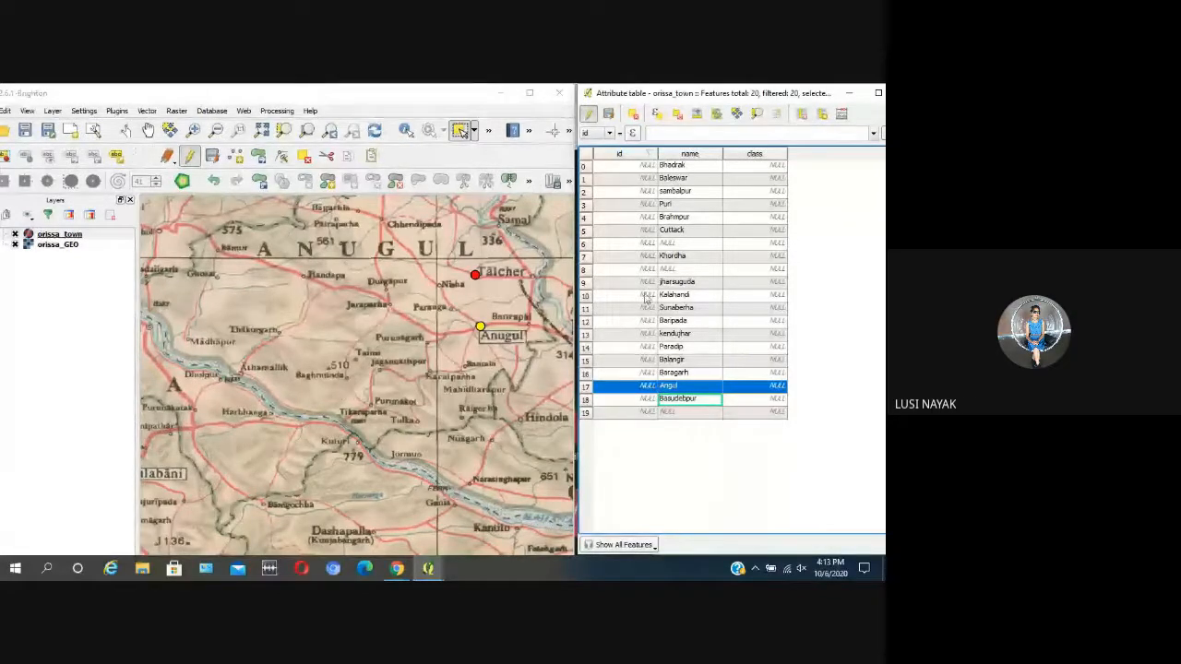
# Step: Select the unnamed town in row 6, locate it on the map, enter Bhubaneswar as its name, and clear the map selection
pyautogui.click(590, 245)
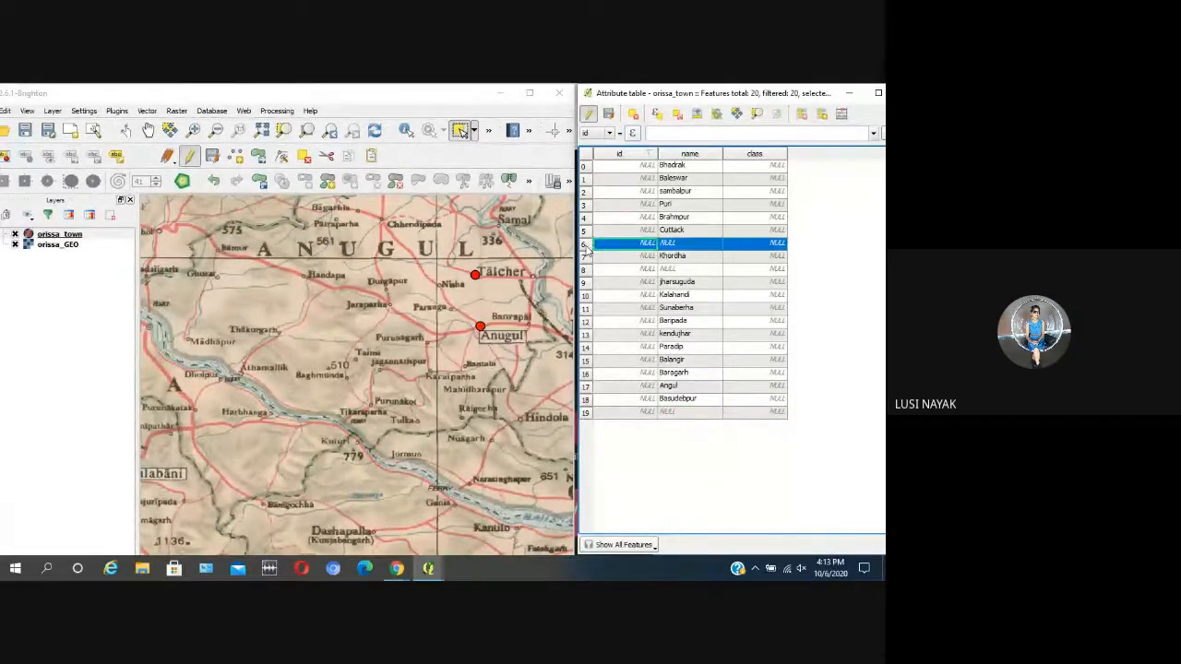
pyautogui.scroll(-3, 466, 345)
pyautogui.scroll(4, 509, 323)
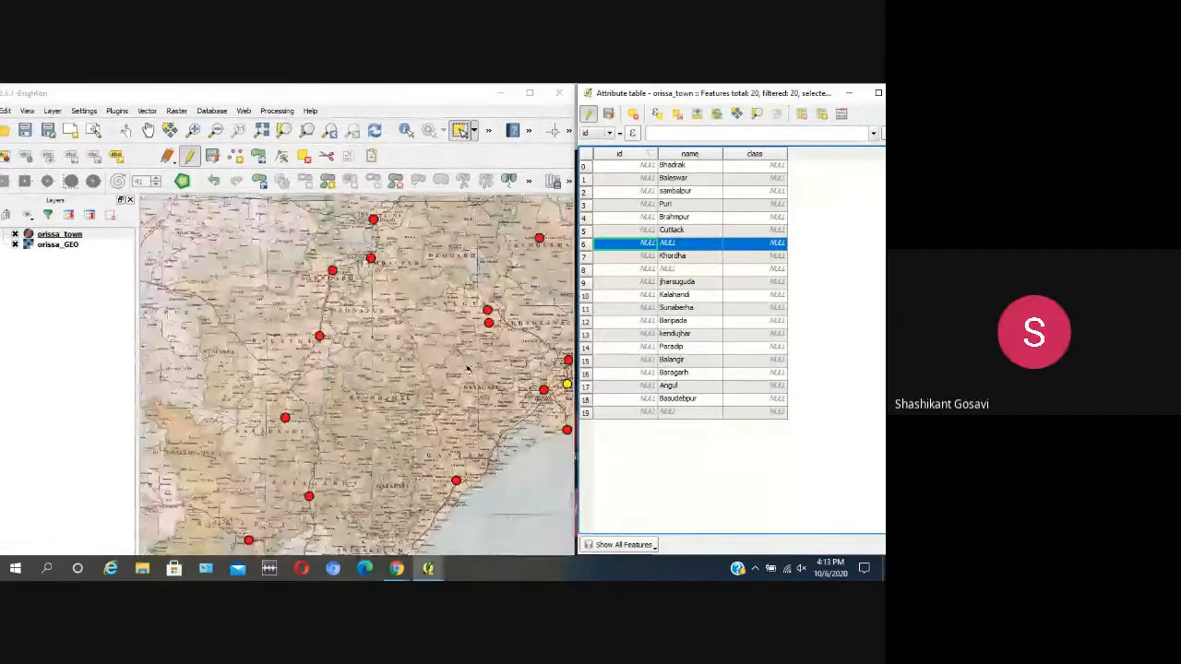
pyautogui.scroll(-1, 494, 388)
pyautogui.scroll(6, 493, 388)
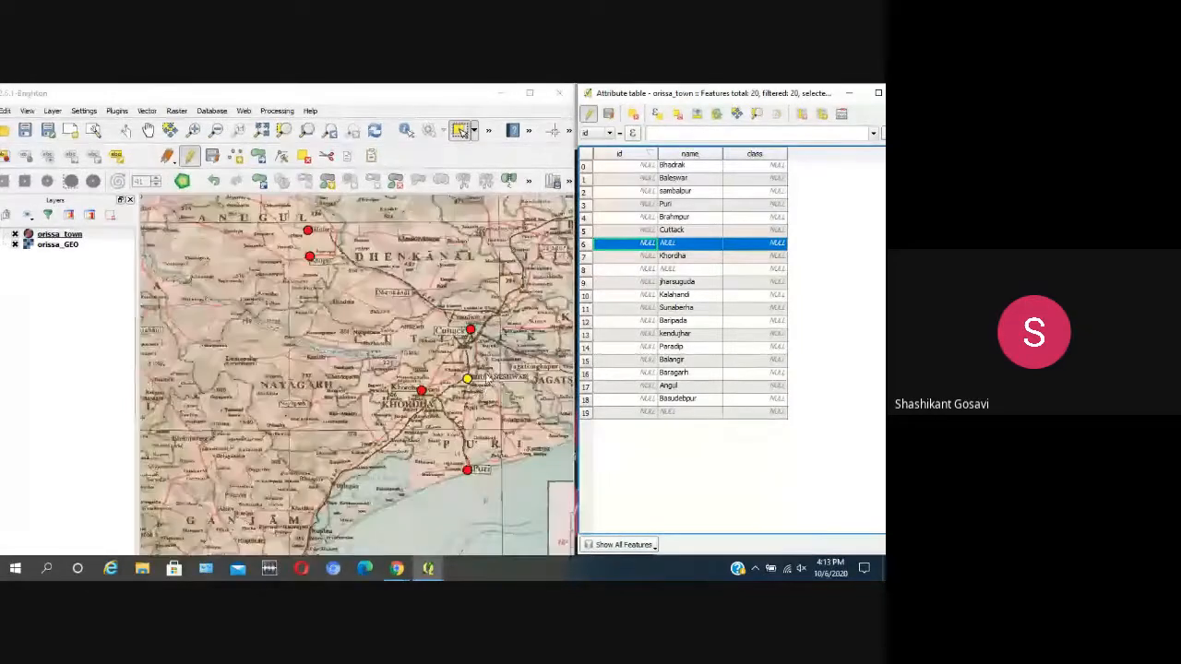
pyautogui.doubleClick(675, 245)
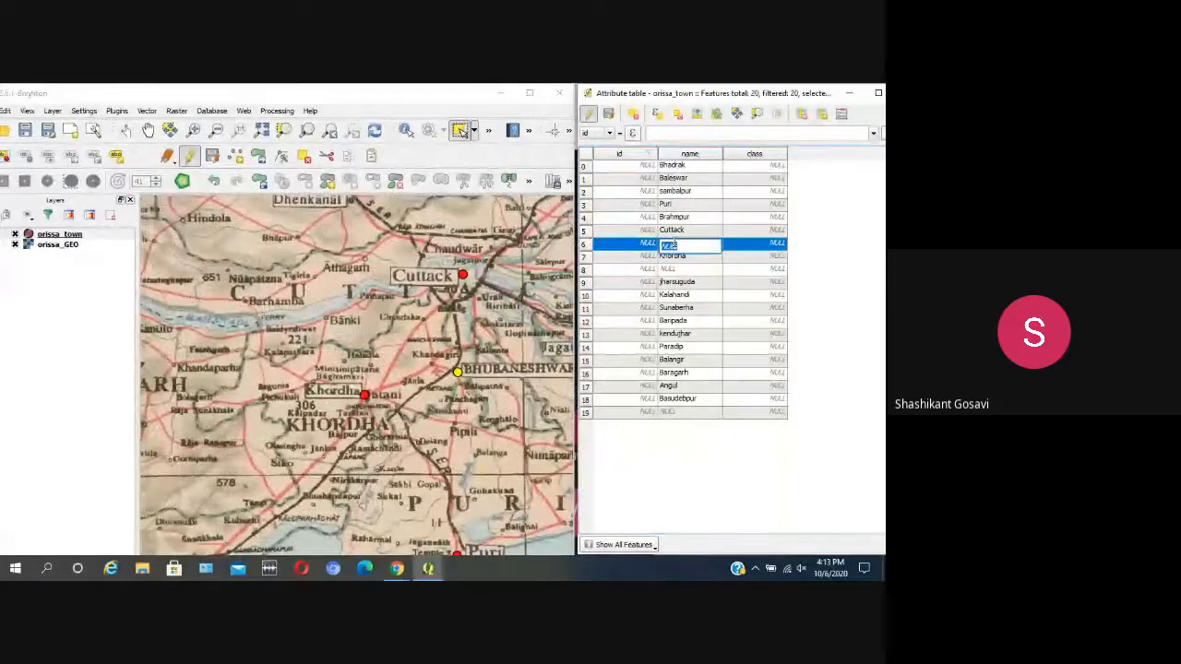
pyautogui.write('Bhubaneswar')
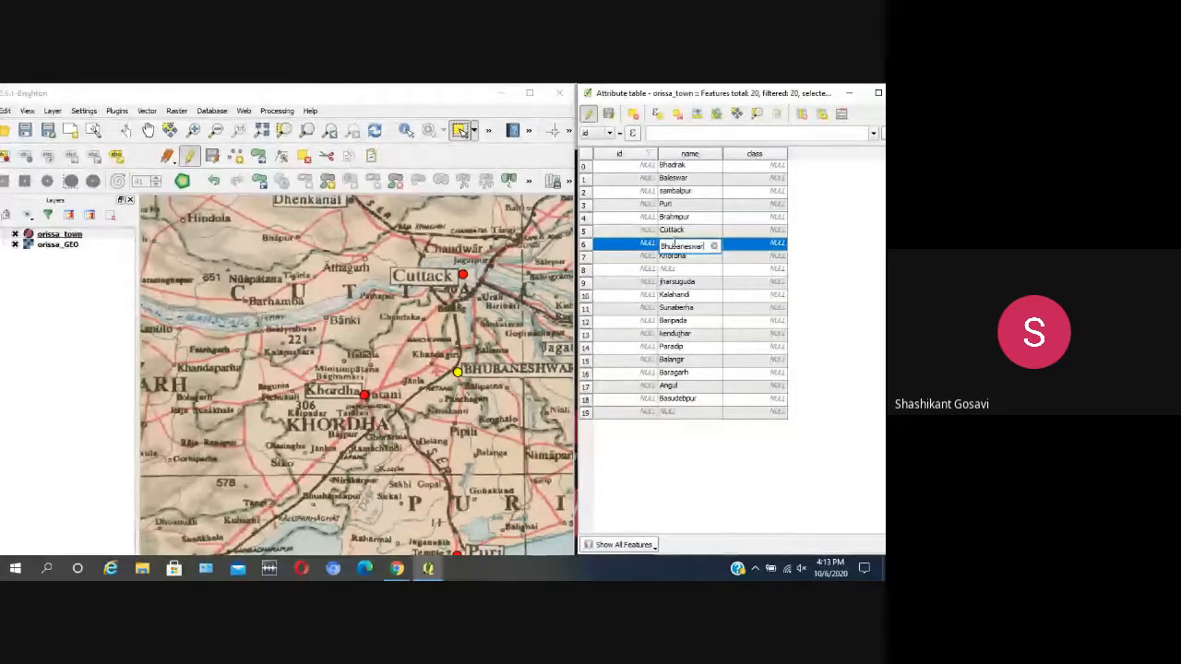
pyautogui.click(687, 335)
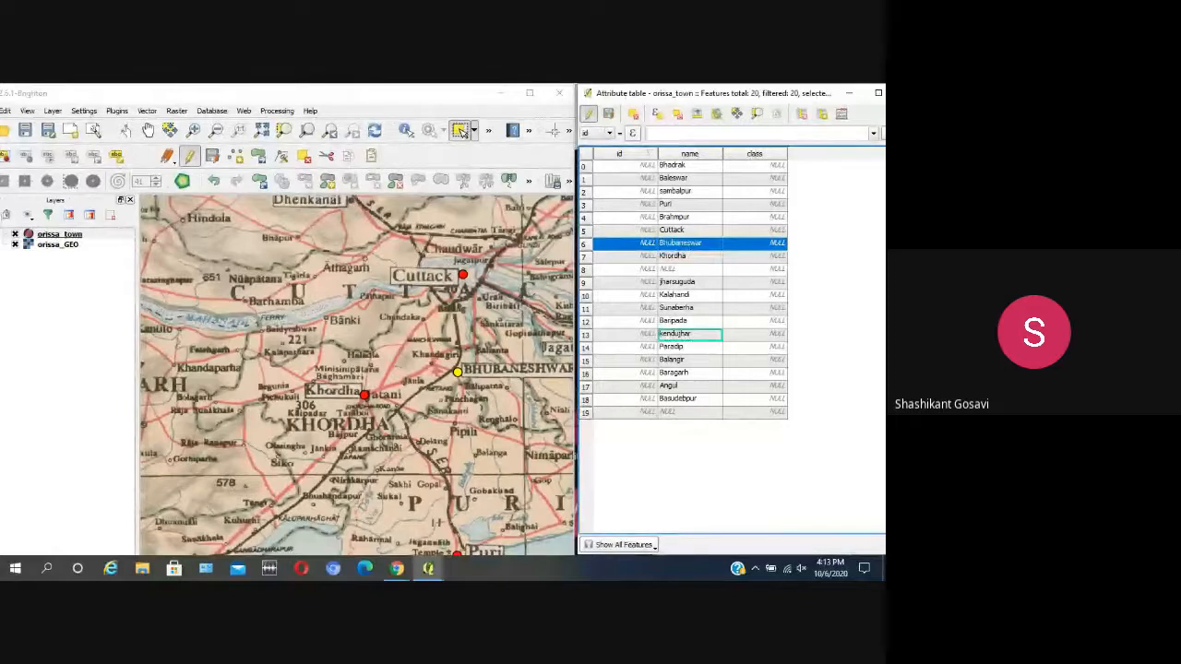
pyautogui.scroll(-1, 417, 399)
pyautogui.click(469, 506)
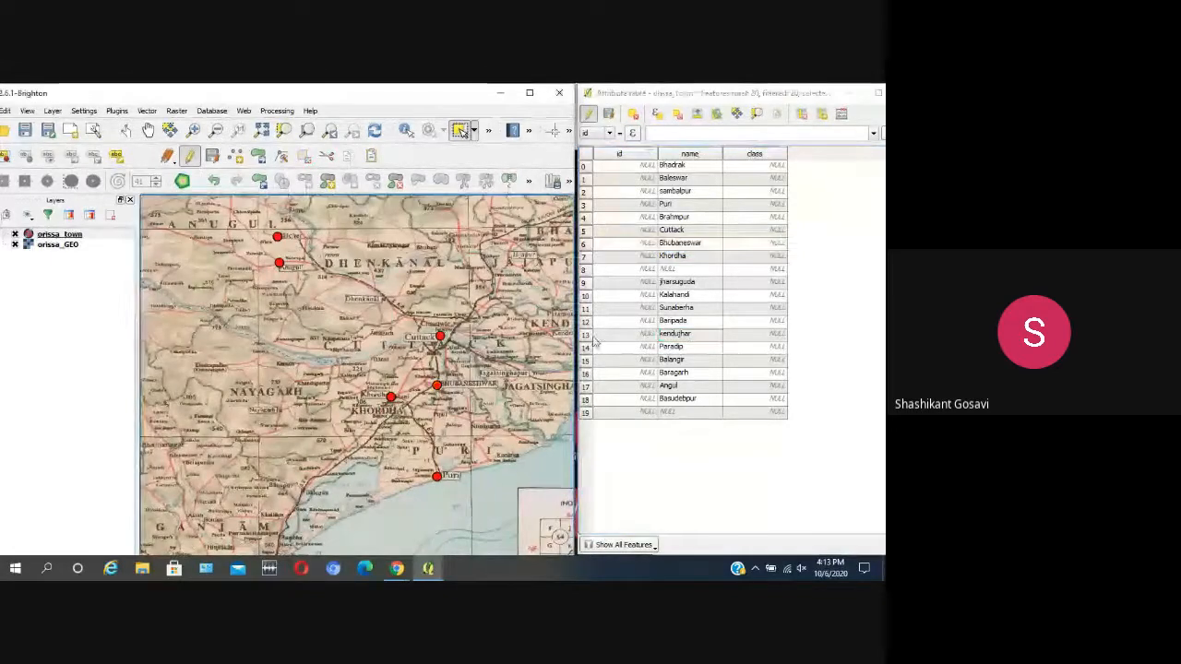
# Step: Select the unnamed town in row 8, locate it on the map, and enter Rayagarh as its name
pyautogui.click(587, 268)
pyautogui.scroll(-1, 458, 381)
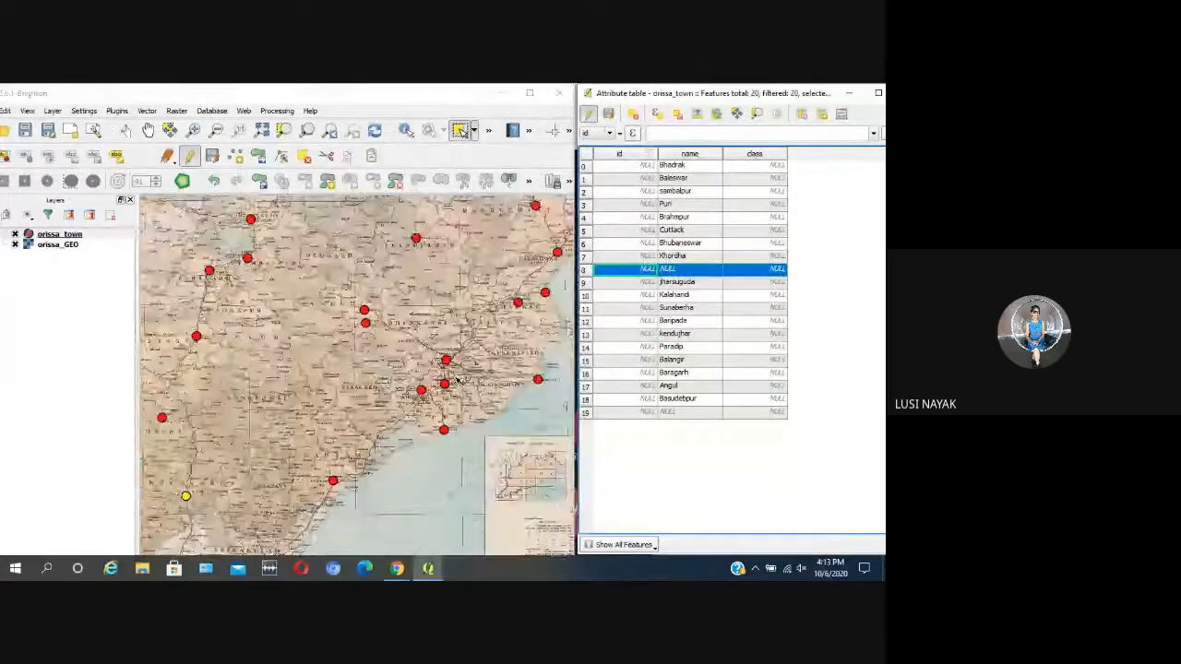
pyautogui.scroll(-2, 457, 381)
pyautogui.scroll(3, 353, 458)
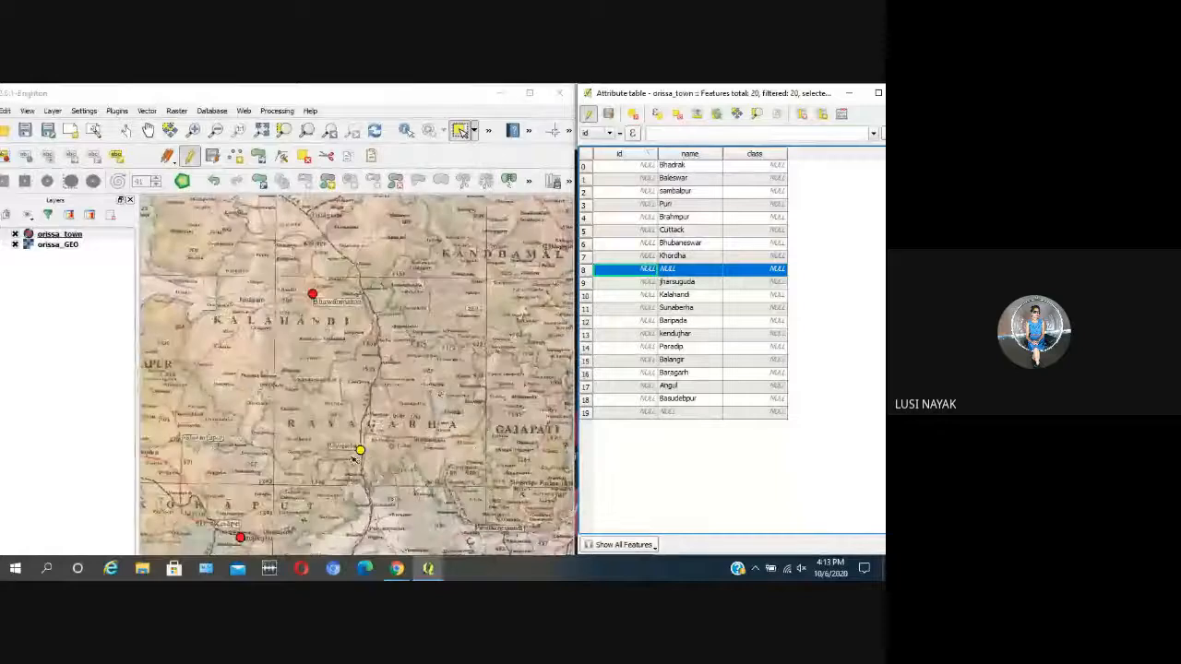
pyautogui.scroll(2, 361, 452)
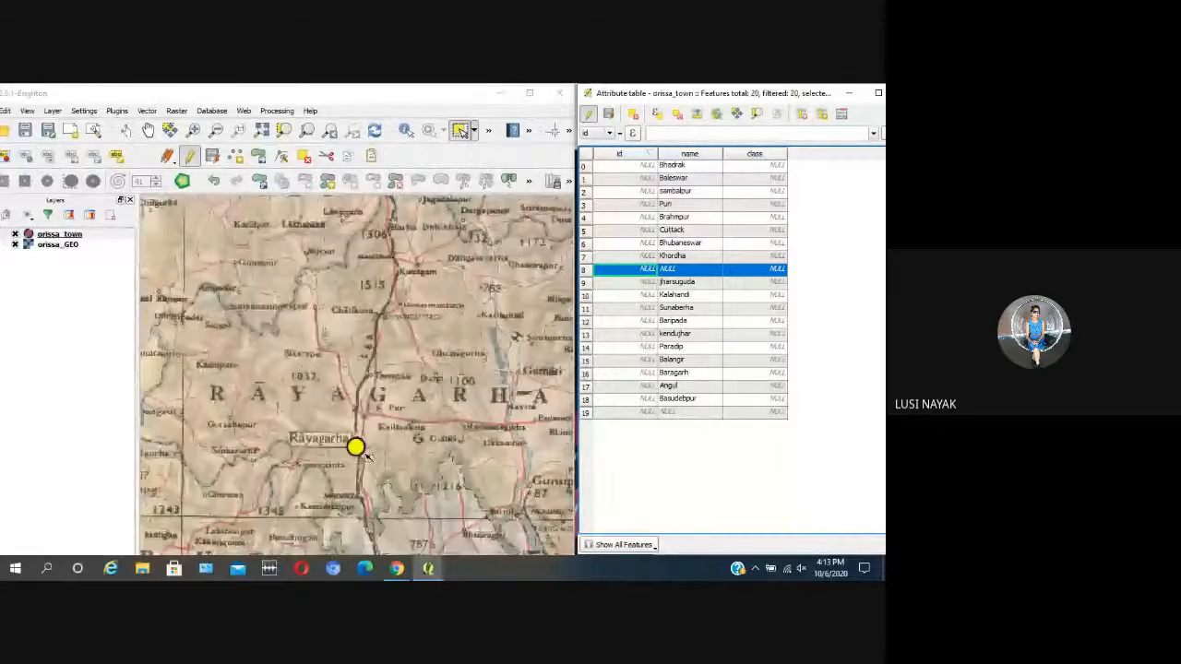
pyautogui.doubleClick(686, 270)
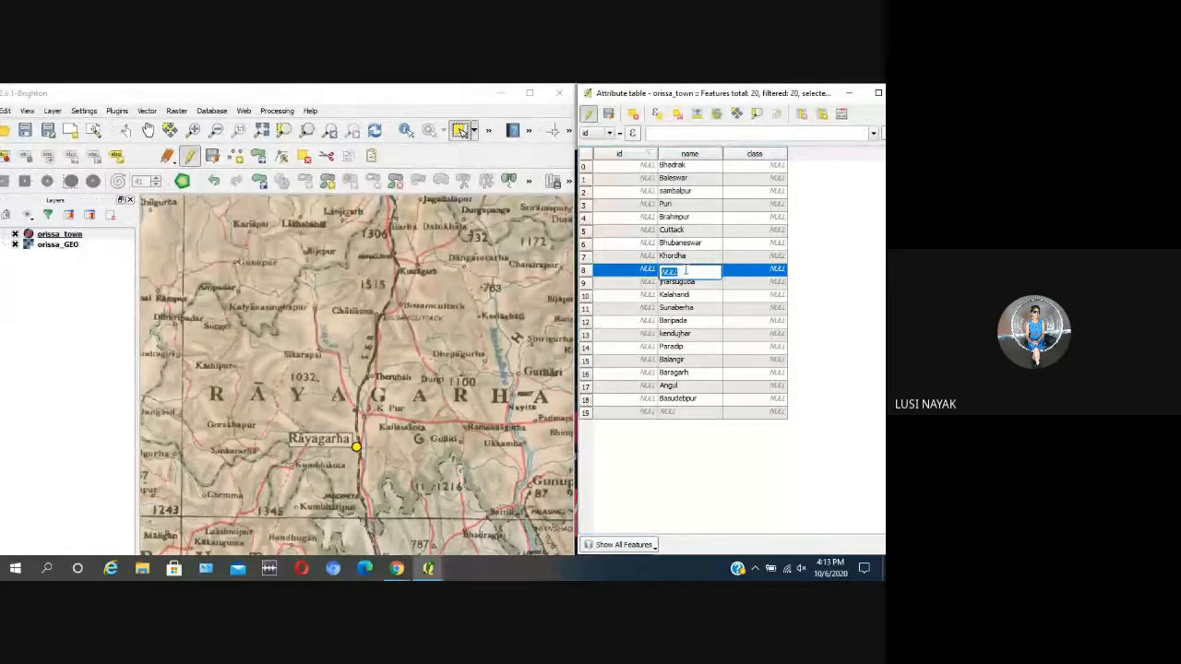
pyautogui.write('Rayagarh')
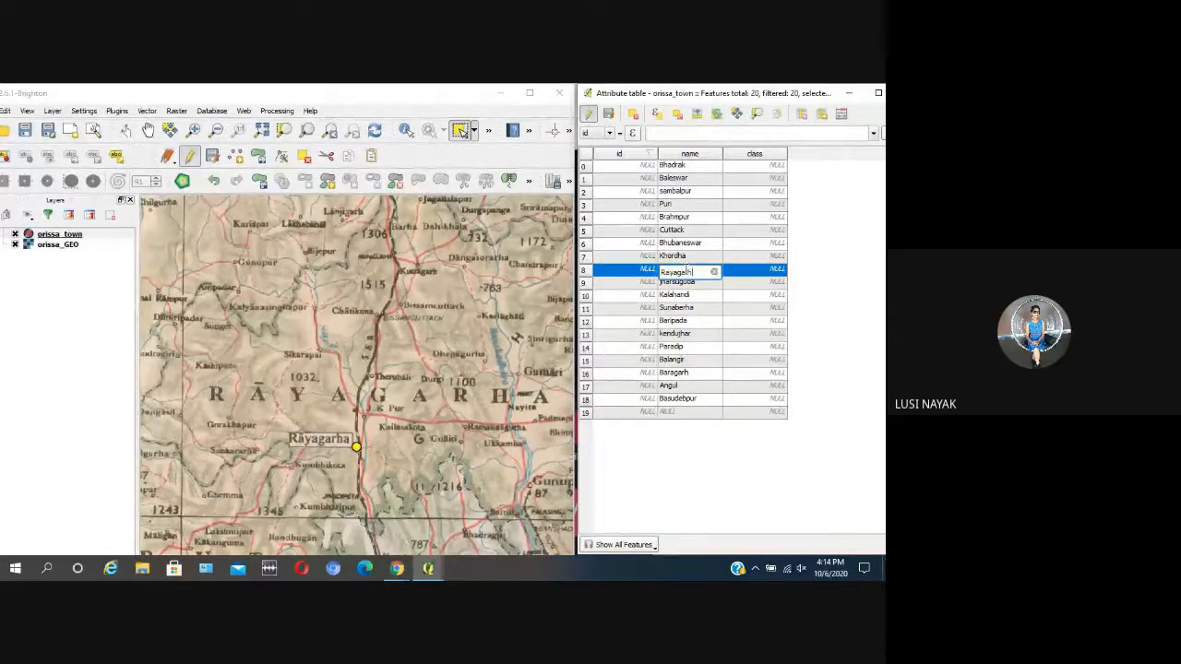
pyautogui.click(675, 322)
# Step: Select the unnamed town in row 19, locate it on the map, enter Talcher as its name, and clear the map selection
pyautogui.scroll(-1, 341, 365)
pyautogui.scroll(-1, 343, 369)
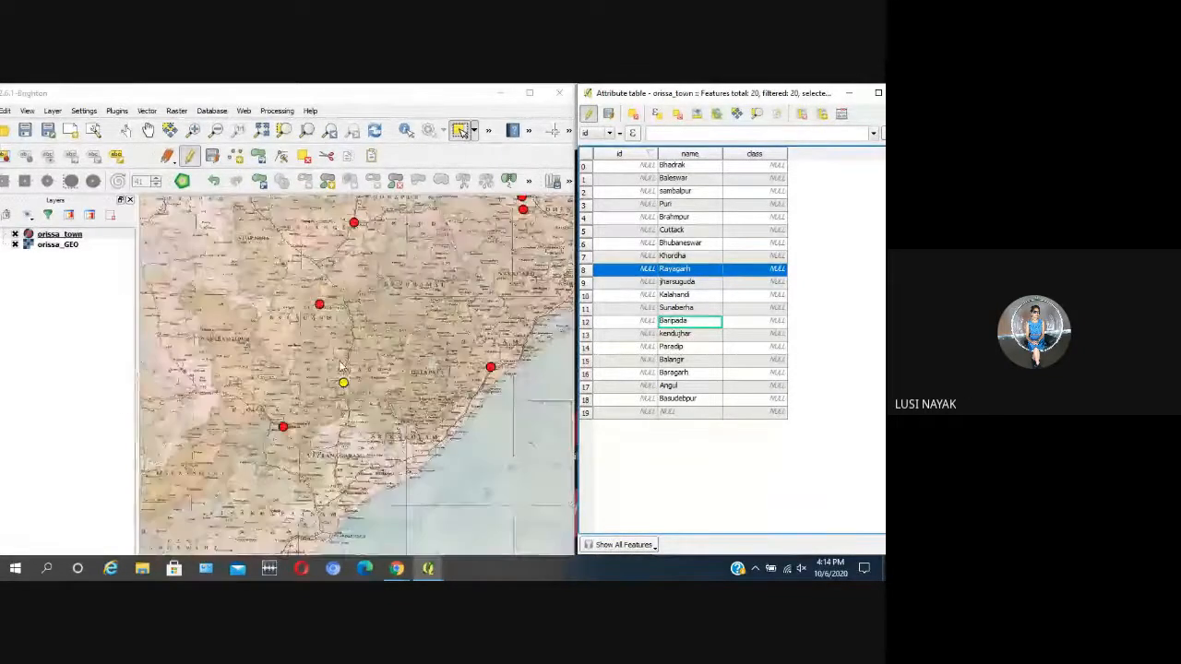
pyautogui.click(586, 415)
pyautogui.scroll(-1, 441, 426)
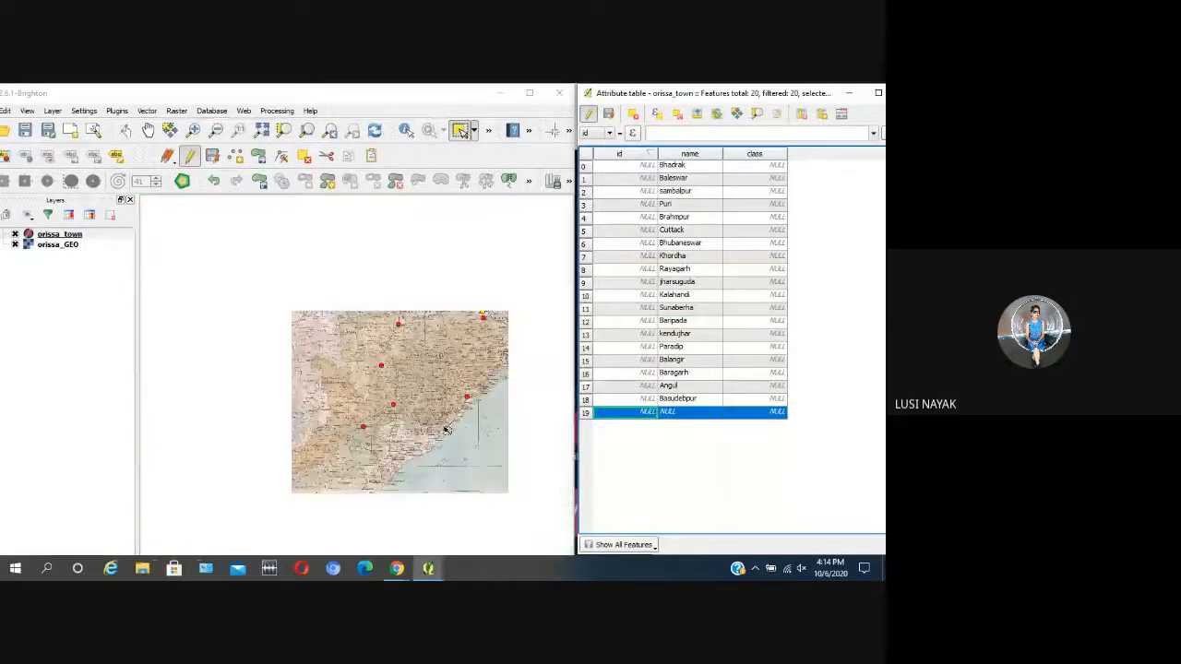
pyautogui.scroll(3, 508, 306)
pyautogui.scroll(2, 414, 349)
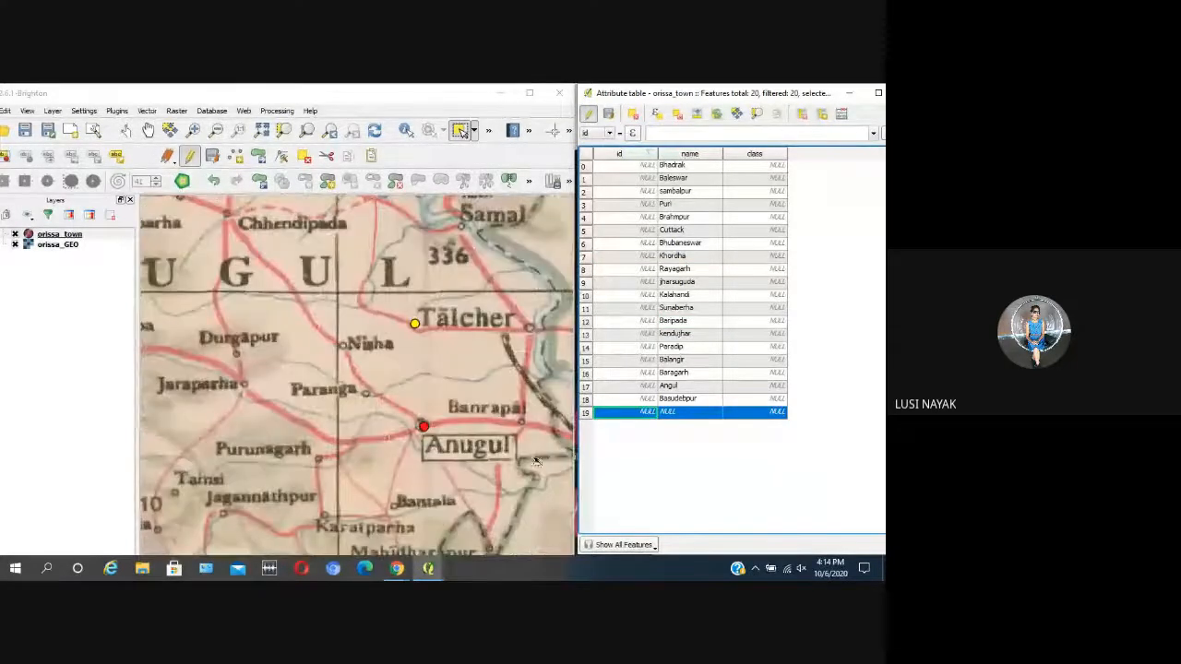
pyautogui.doubleClick(690, 412)
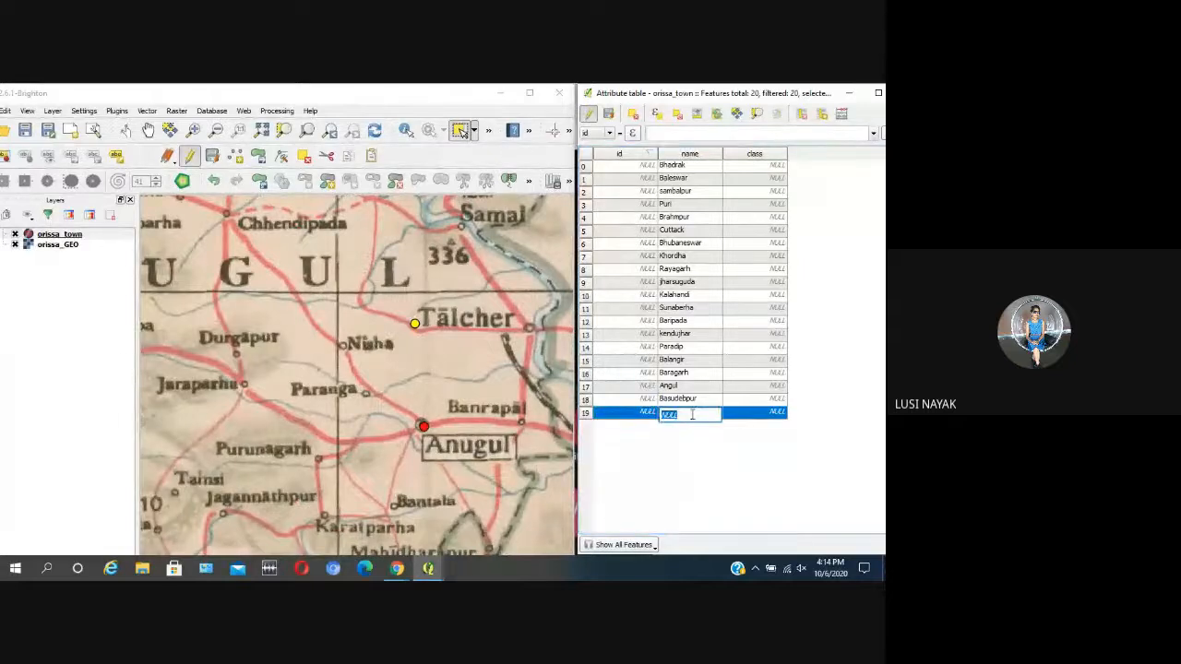
pyautogui.write('Talcher')
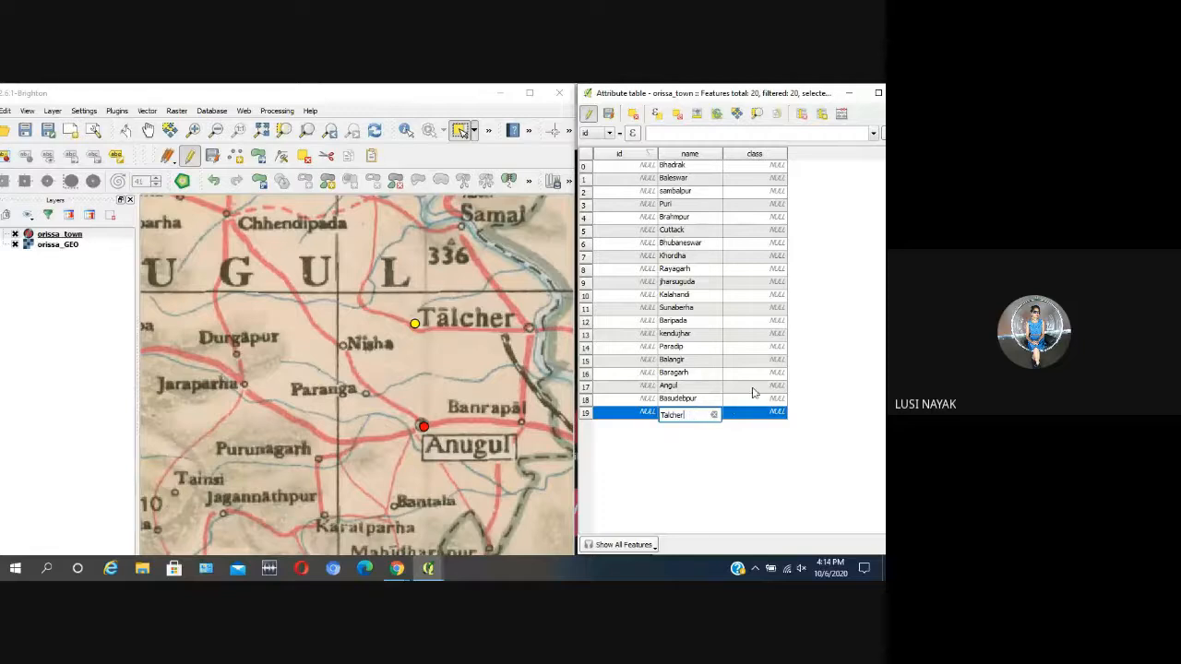
pyautogui.press('Return')
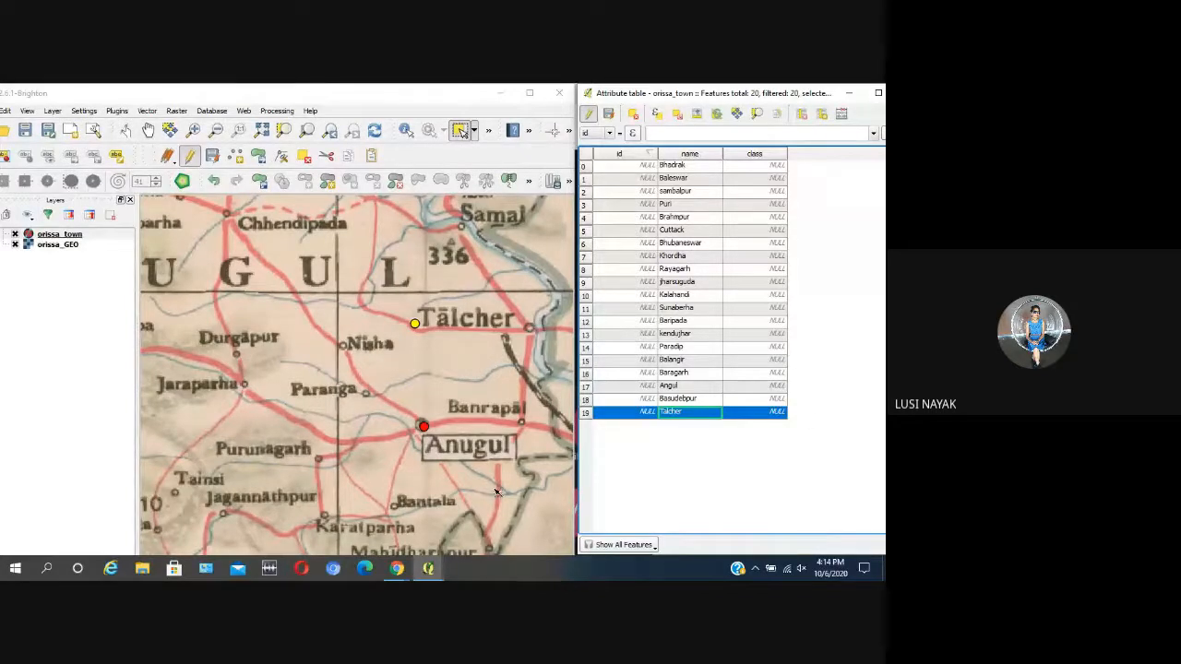
pyautogui.click(451, 351)
pyautogui.scroll(-2, 450, 350)
pyautogui.scroll(-2, 472, 327)
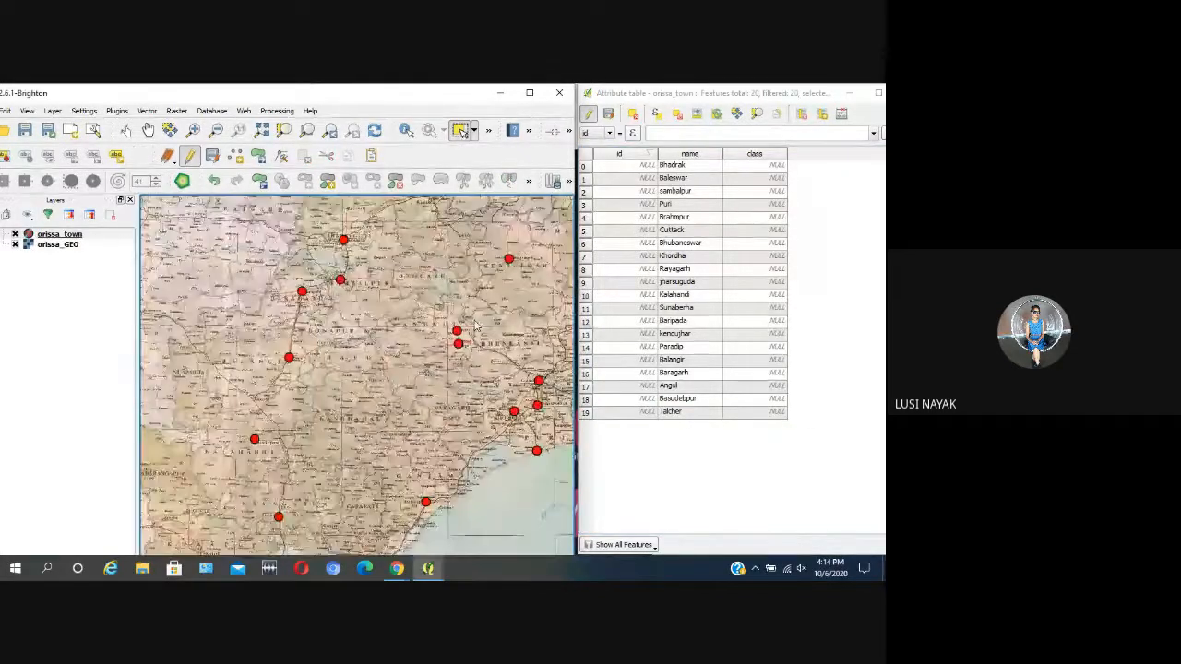
pyautogui.scroll(-1, 300, 385)
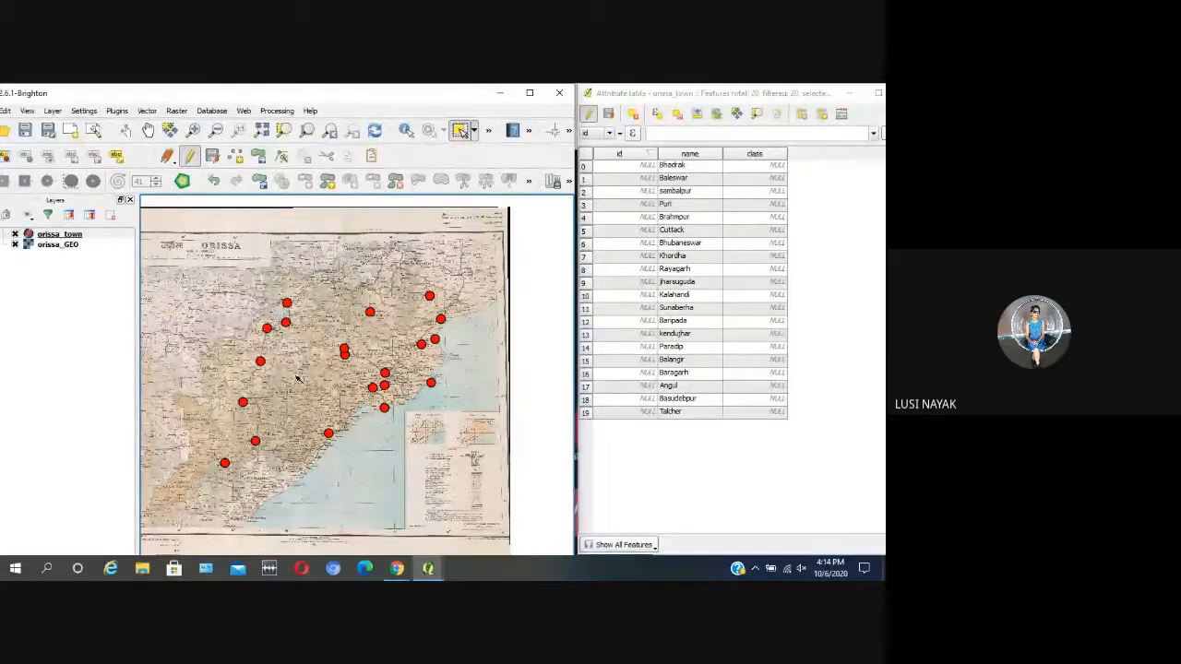
pyautogui.click(52, 111)
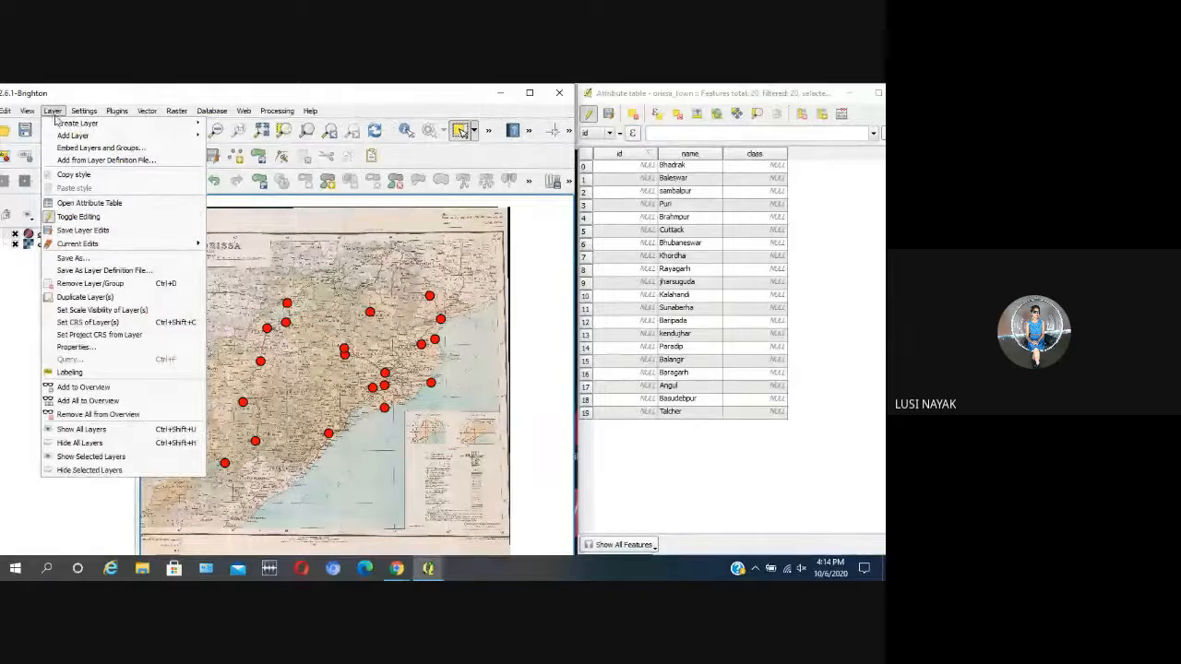
pyautogui.moveTo(66, 135)
pyautogui.moveTo(199, 123)
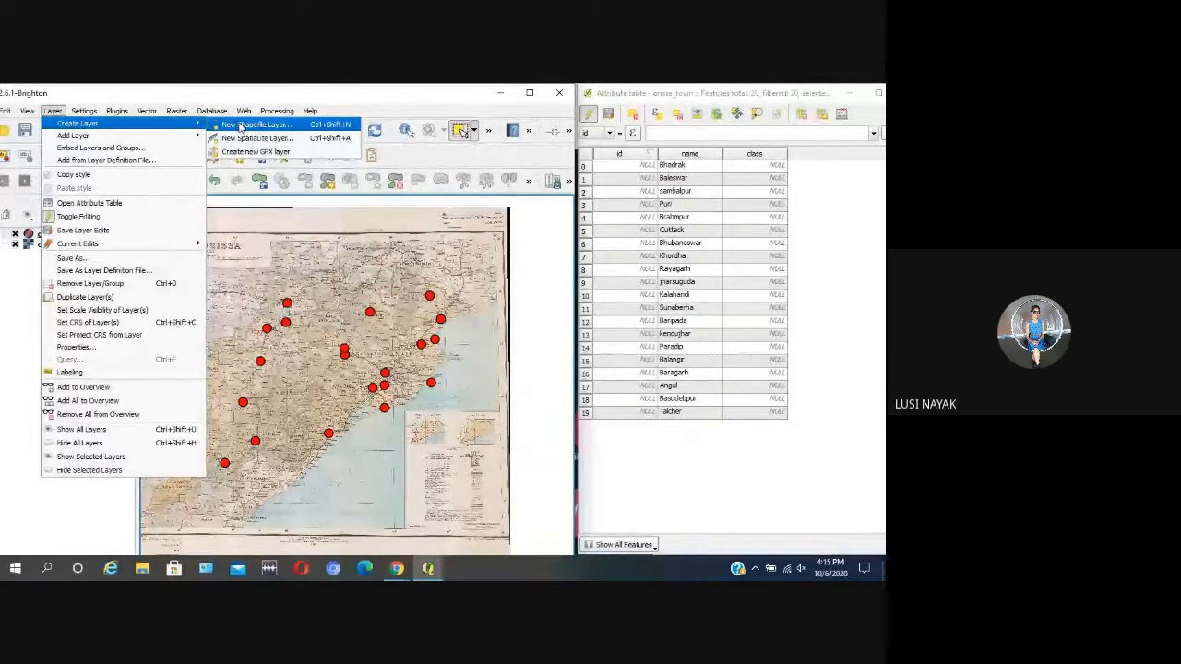
pyautogui.click(241, 125)
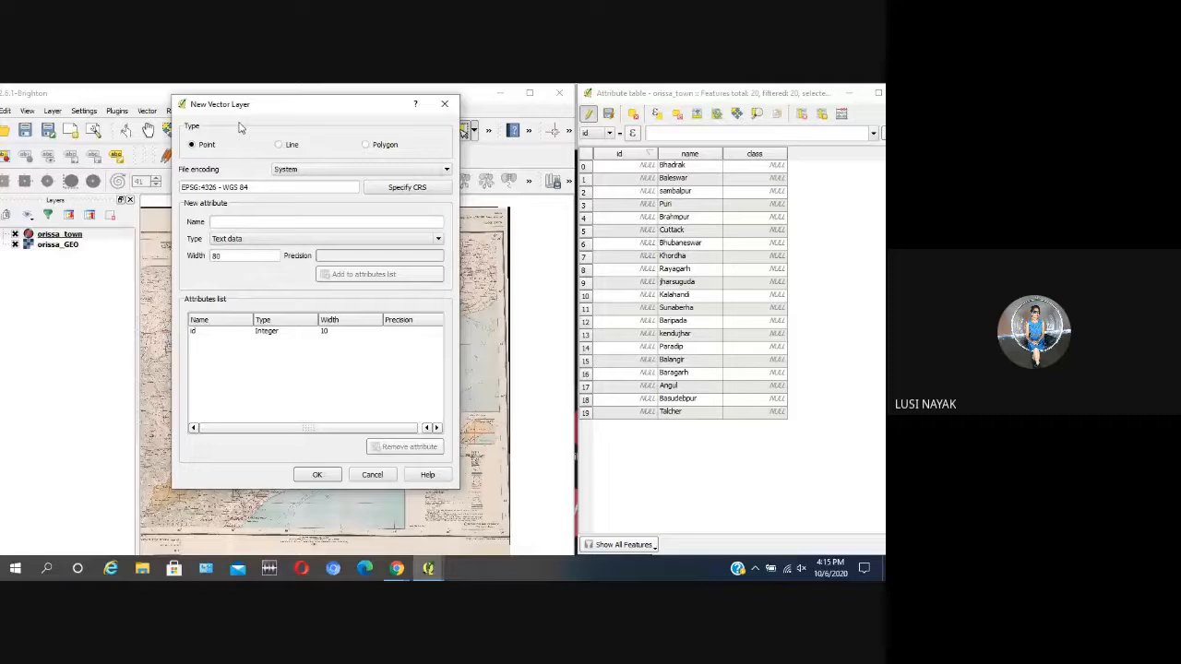
pyautogui.click(444, 108)
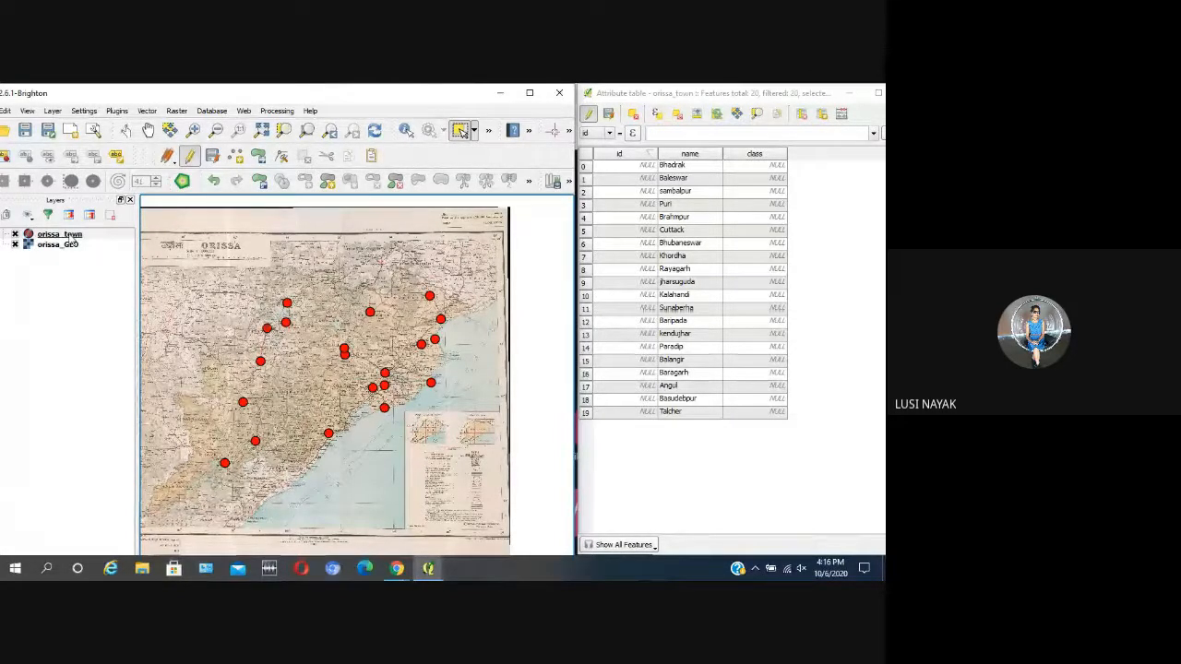
# Step: Stop editing the orissa_town layer and save its changes
pyautogui.click(74, 235)
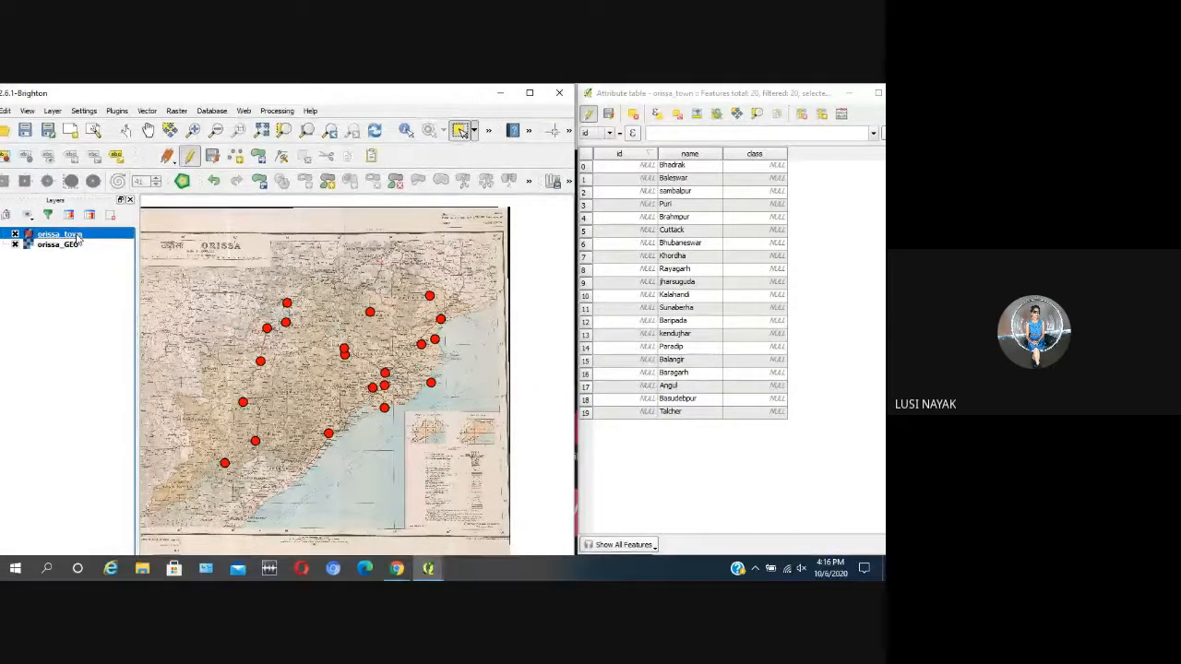
pyautogui.click(190, 158)
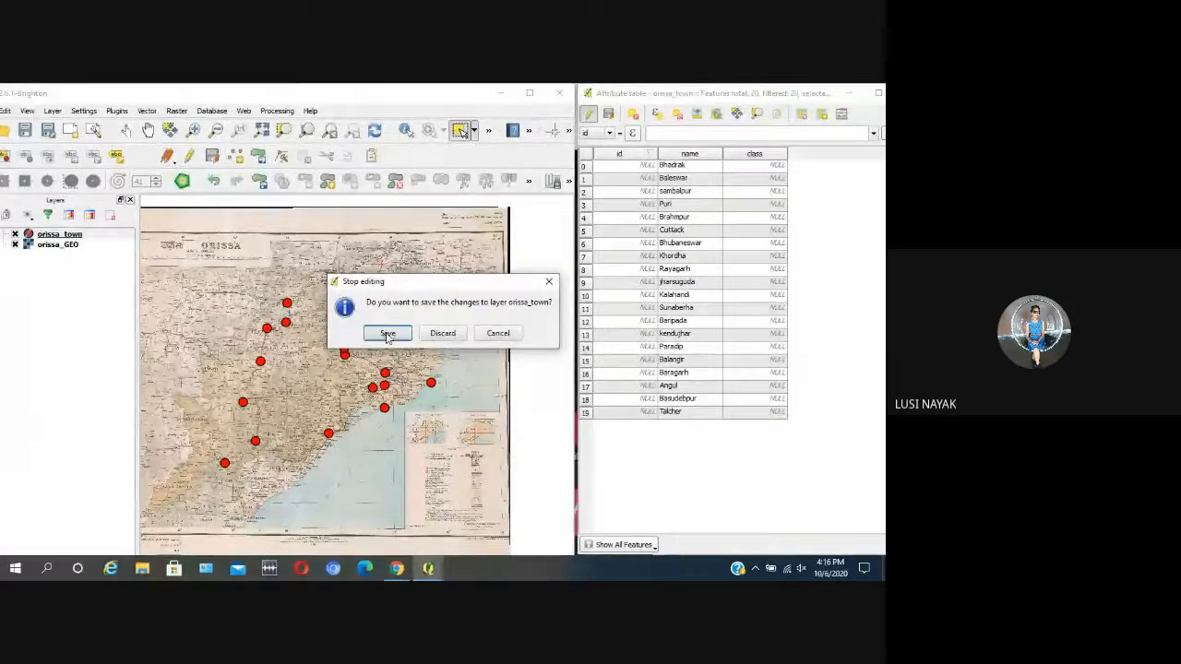
pyautogui.click(548, 281)
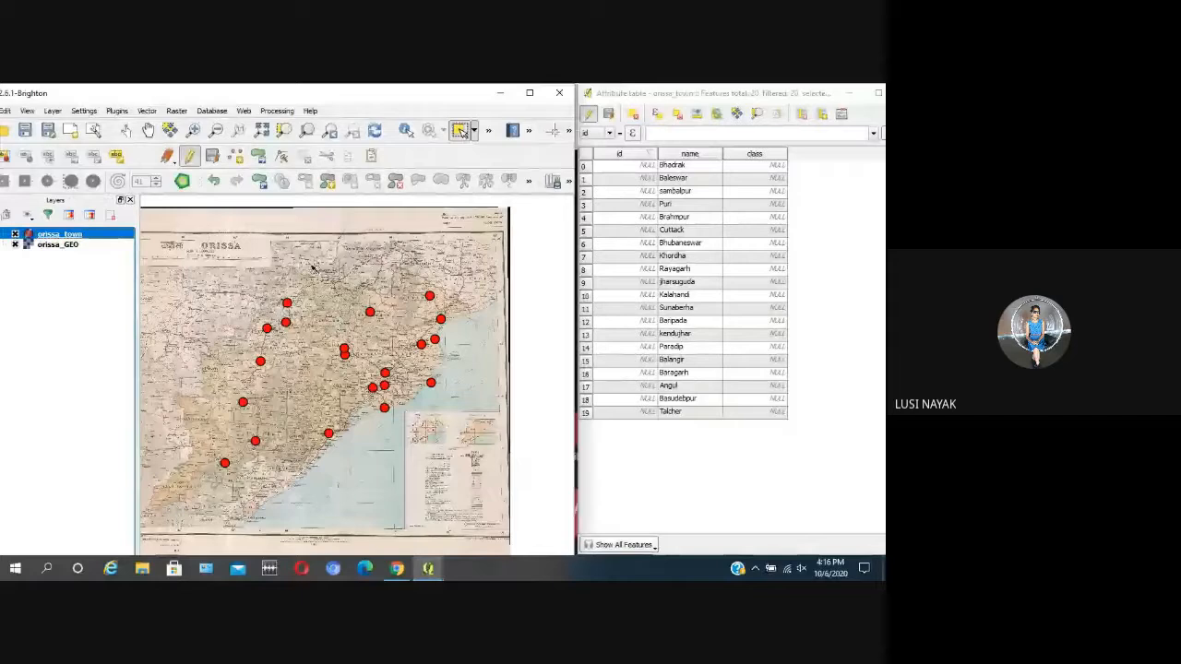
pyautogui.click(190, 157)
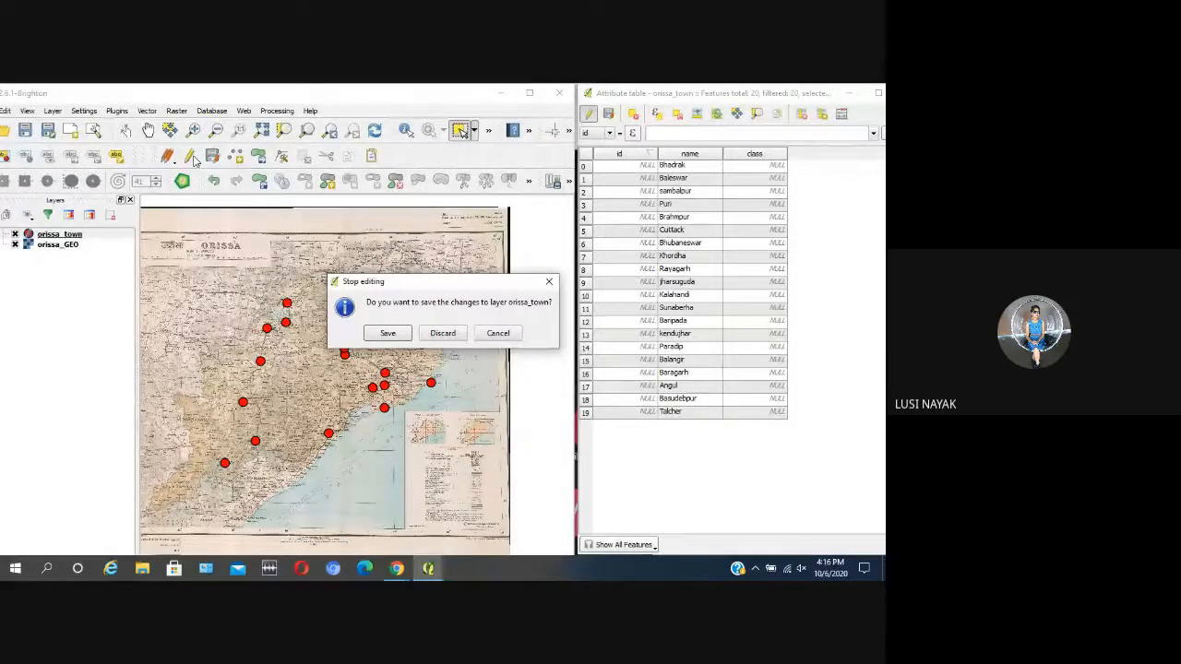
pyautogui.click(388, 333)
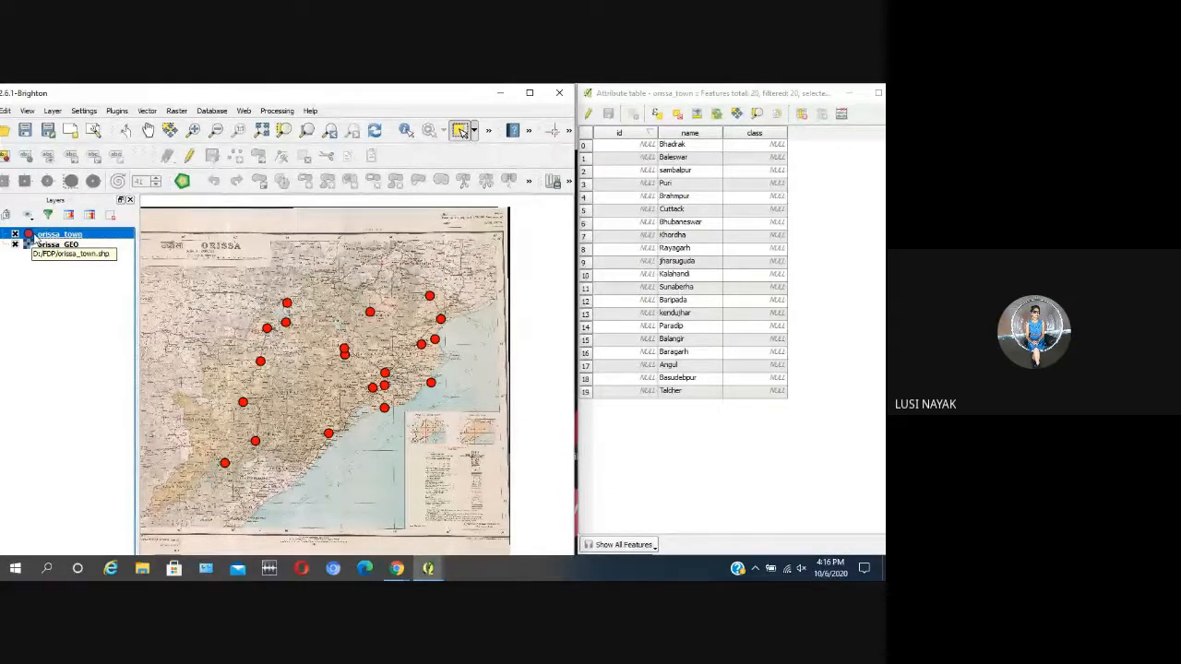
# Step: Turn editing back on for orissa_town and set the class of Bhubaneswar and Cuttack to 1
pyautogui.click(190, 157)
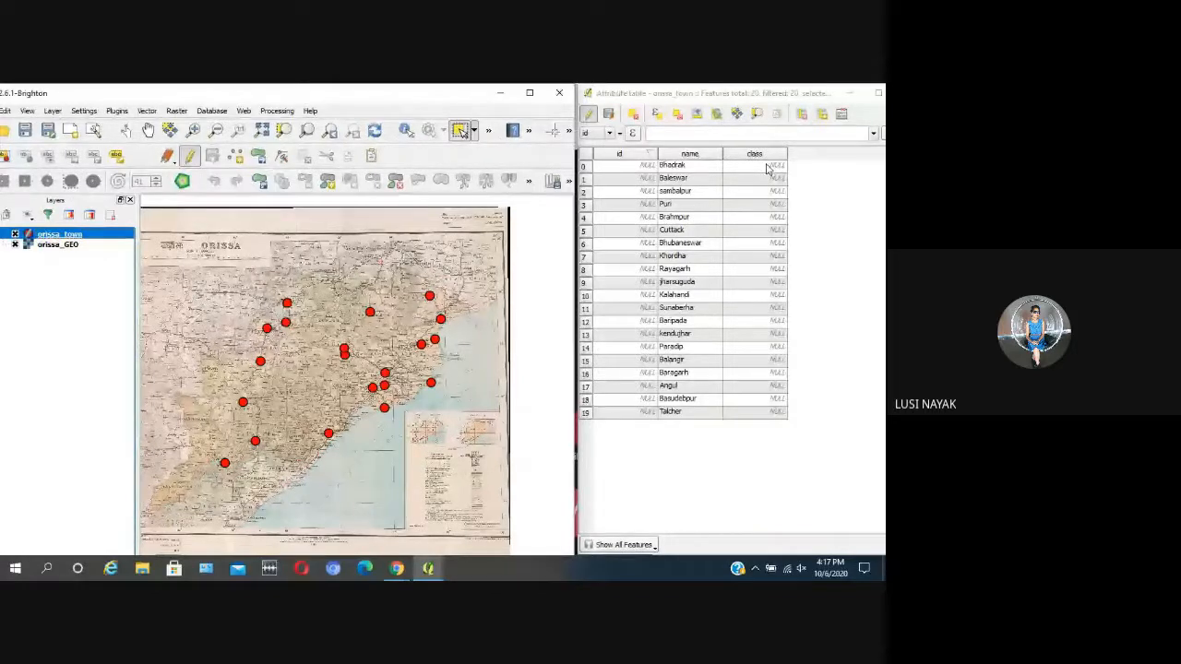
pyautogui.doubleClick(762, 244)
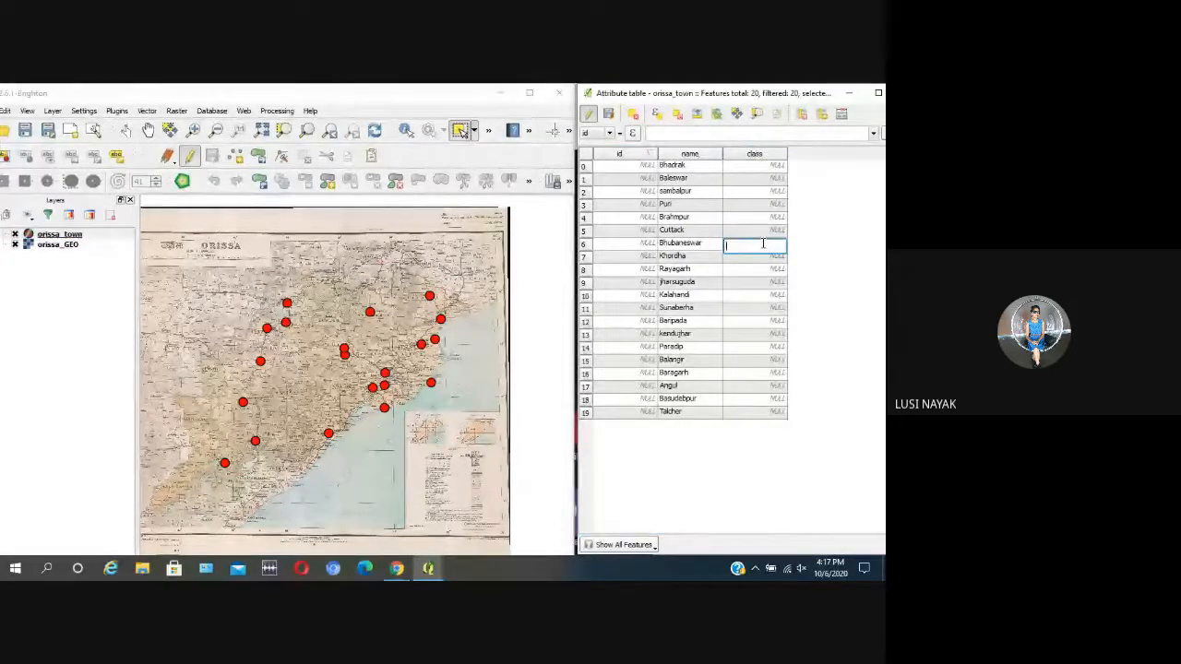
pyautogui.write('1')
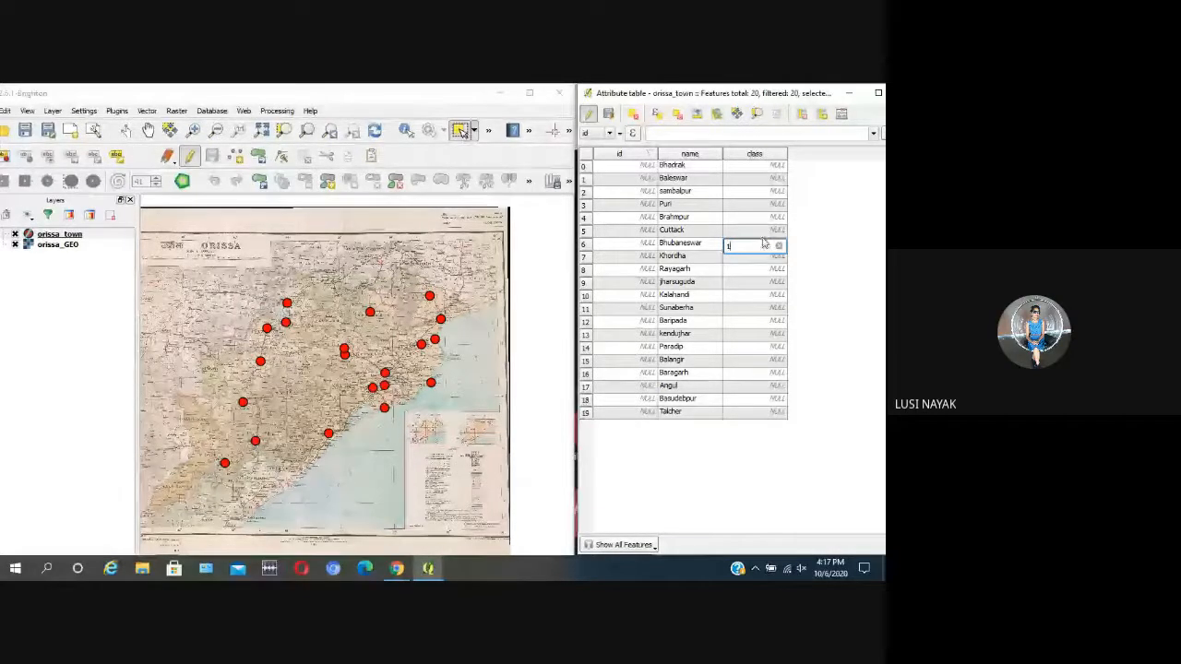
pyautogui.click(759, 230)
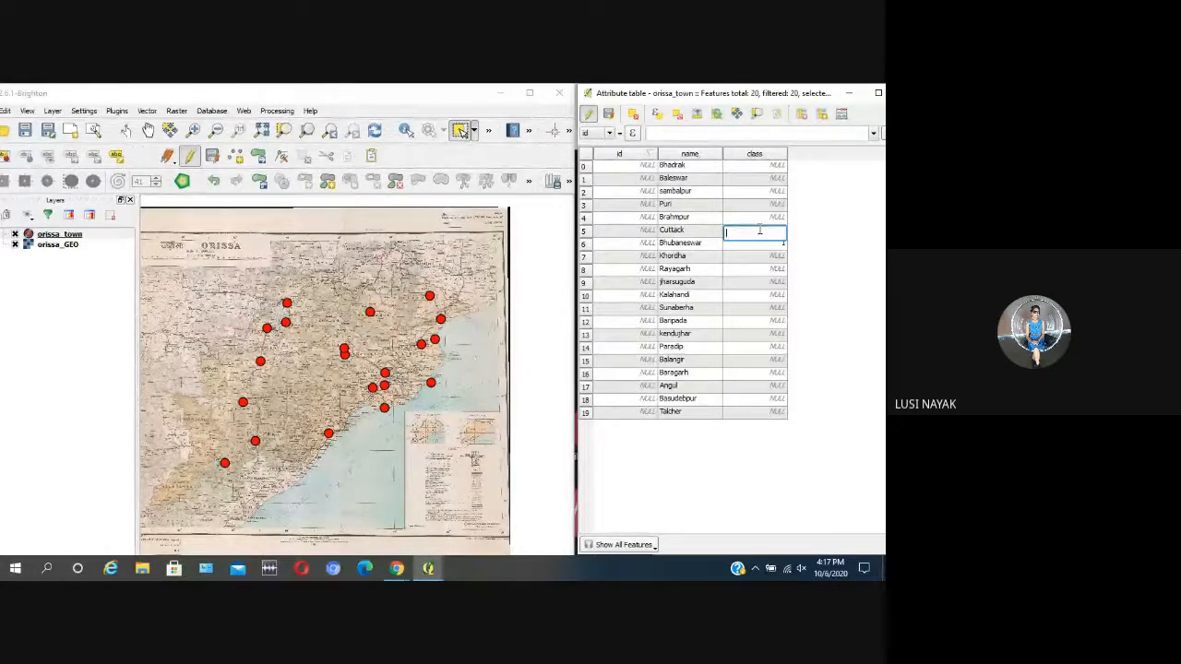
pyautogui.write('1')
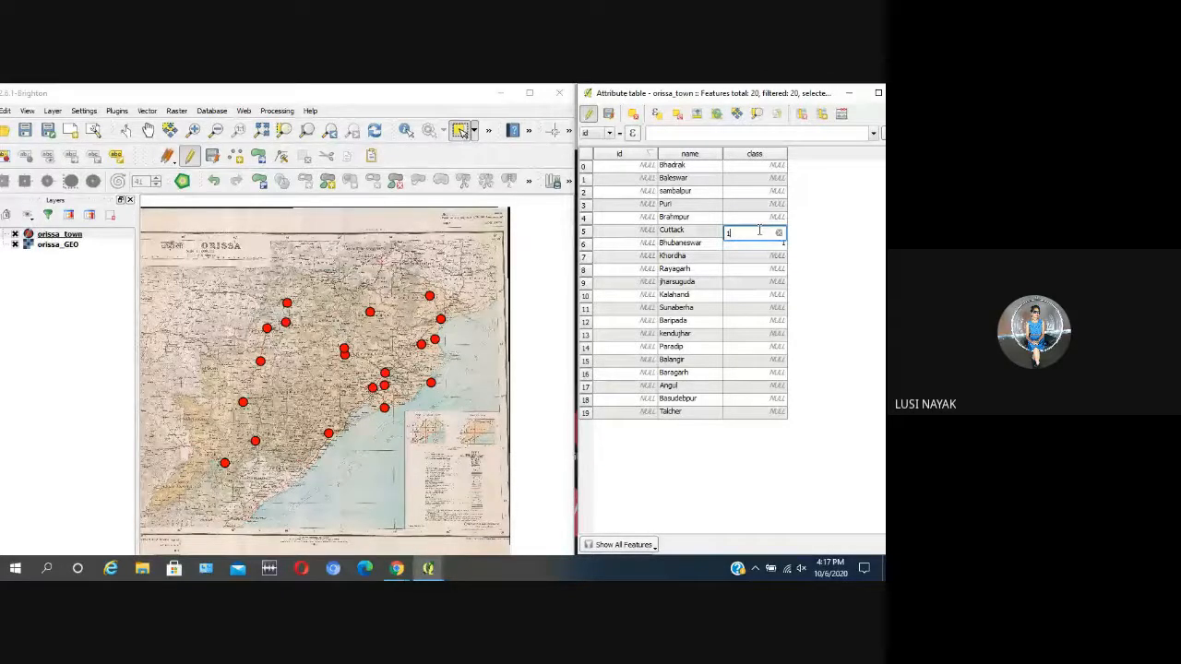
# Step: Sort the attribute table by town name and set the class of Brahmpur, Puri and sambalpur to 1
pyautogui.click(706, 155)
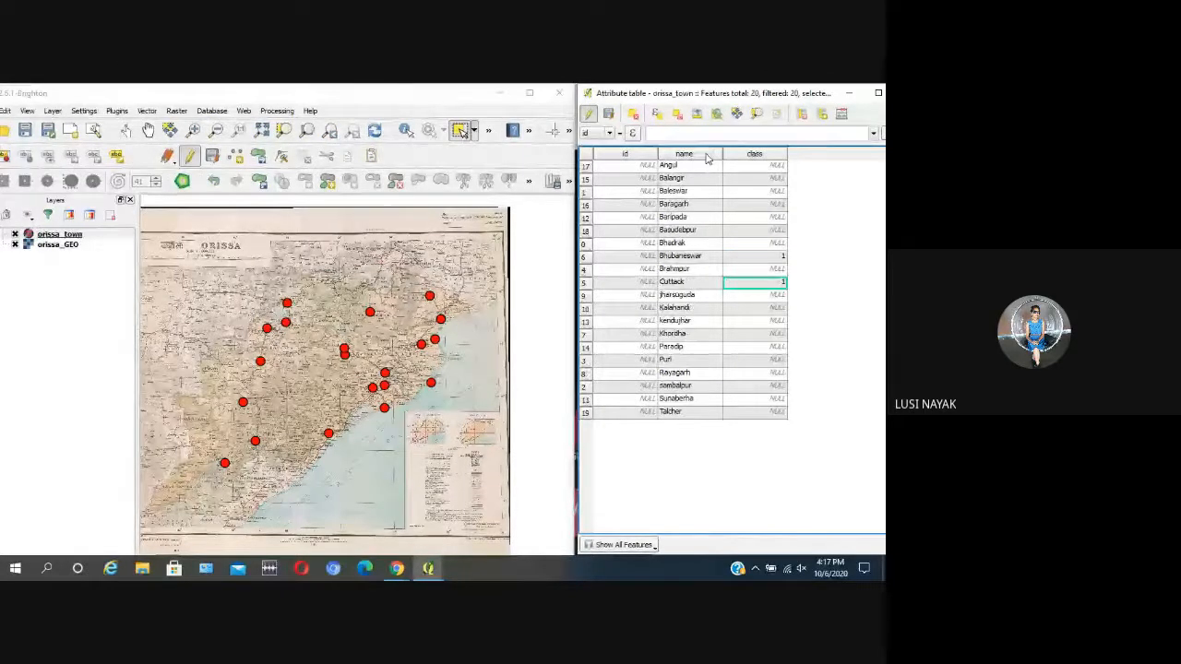
pyautogui.doubleClick(768, 269)
pyautogui.write('1')
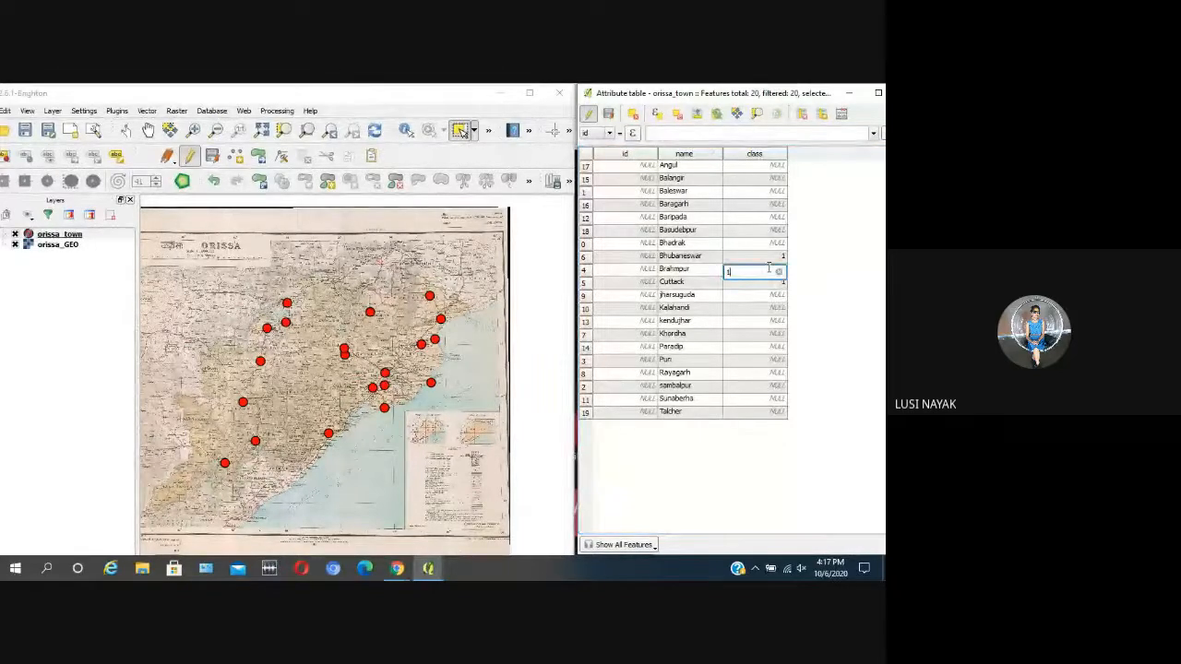
pyautogui.press('Return')
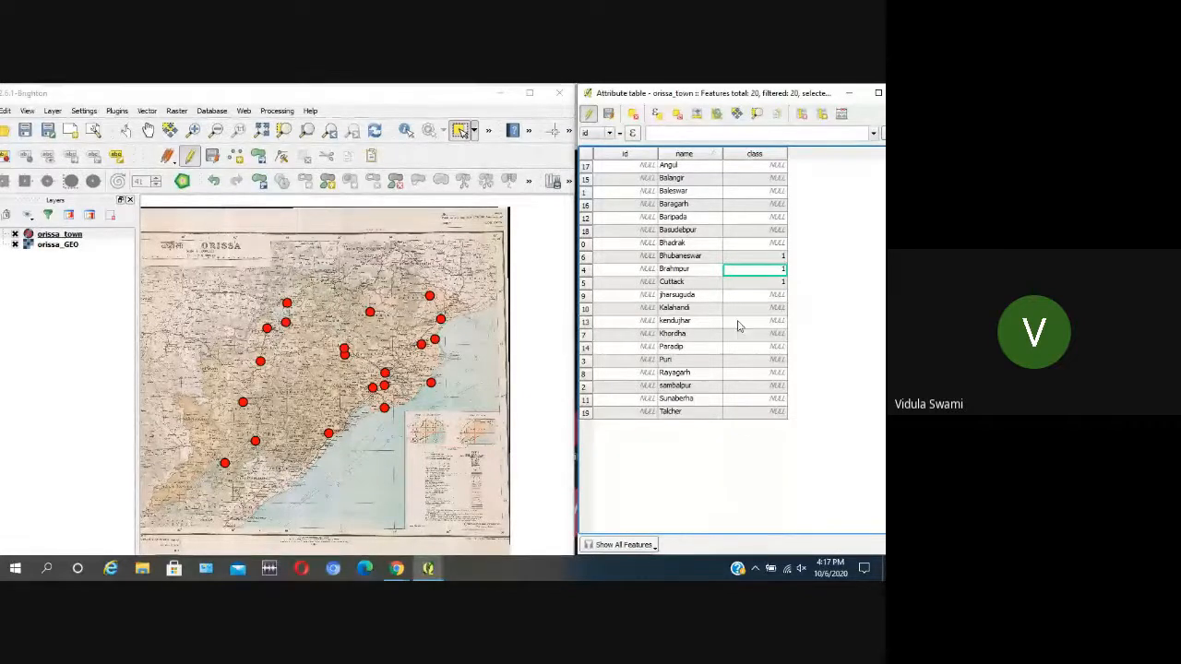
pyautogui.doubleClick(757, 360)
pyautogui.write('1')
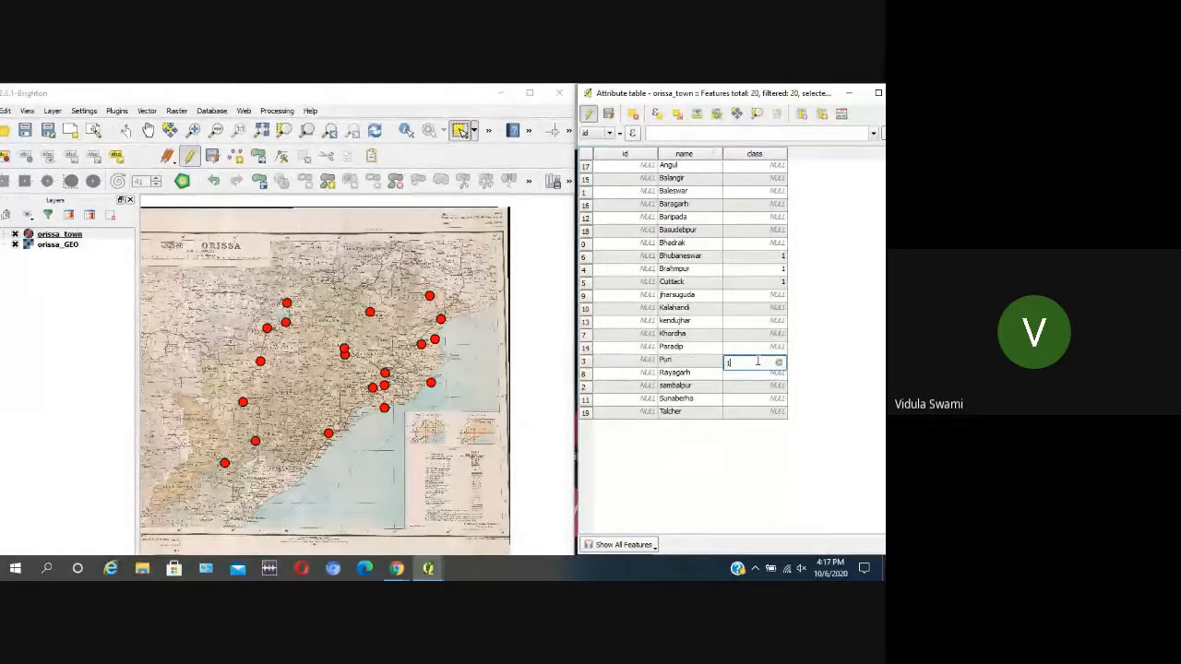
pyautogui.doubleClick(759, 387)
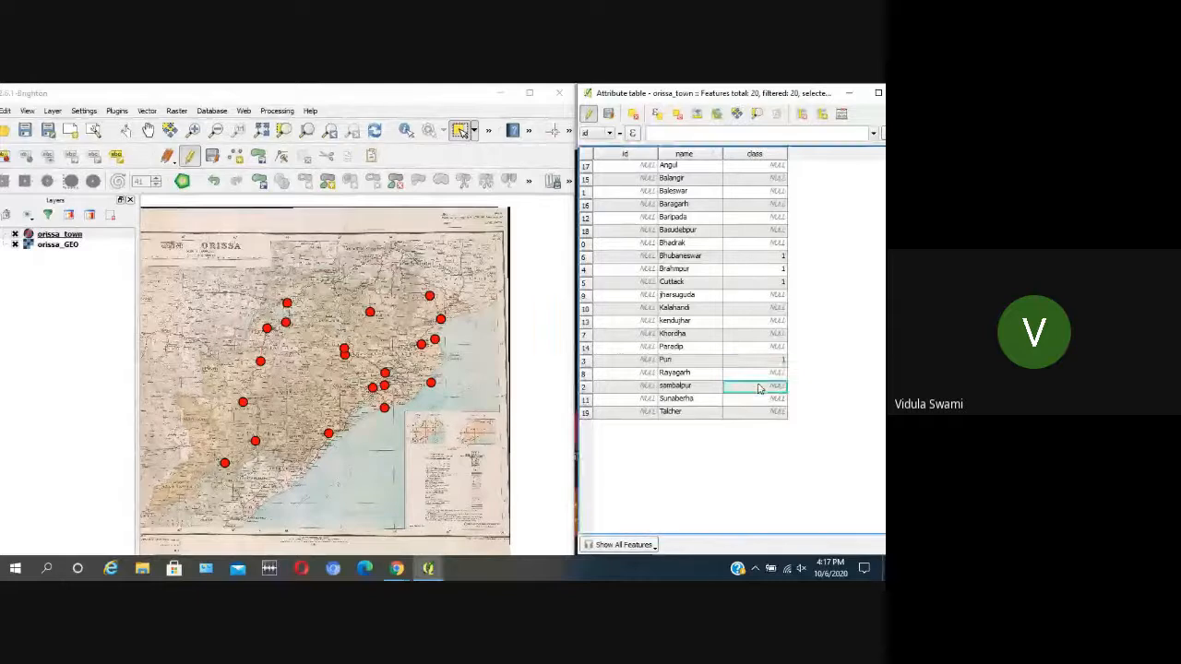
pyautogui.write('1')
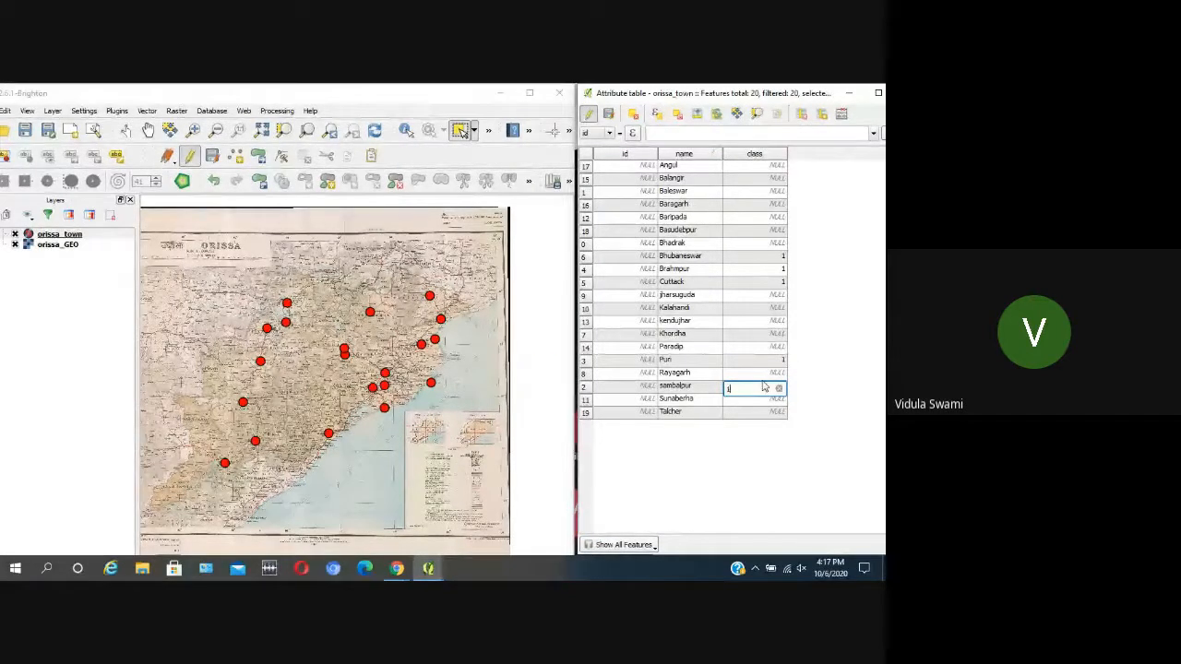
pyautogui.click(839, 405)
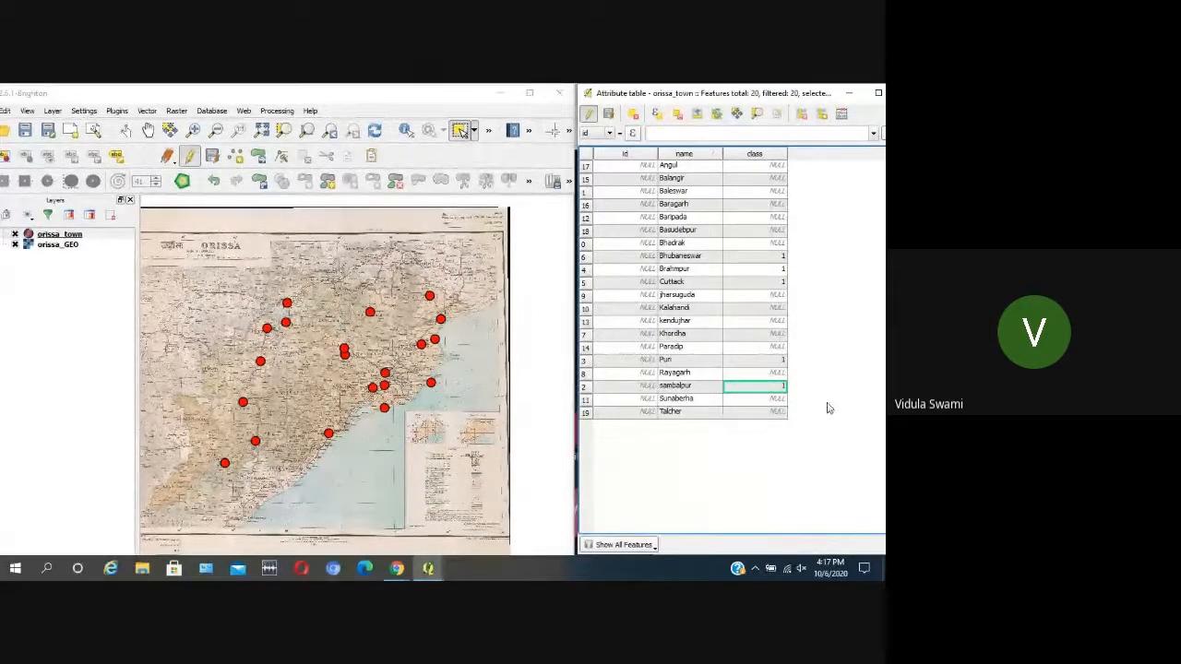
# Step: Set the class of Baleswar and Baripada to 1 in the attribute table
pyautogui.doubleClick(757, 190)
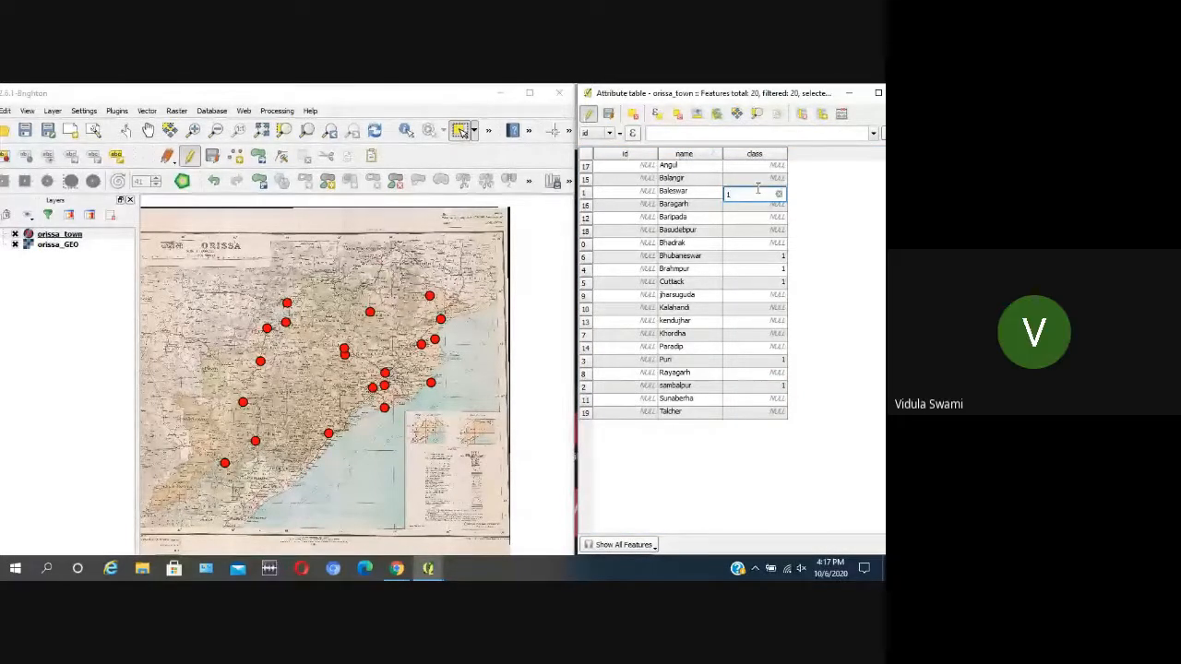
pyautogui.click(821, 283)
pyautogui.doubleClick(749, 216)
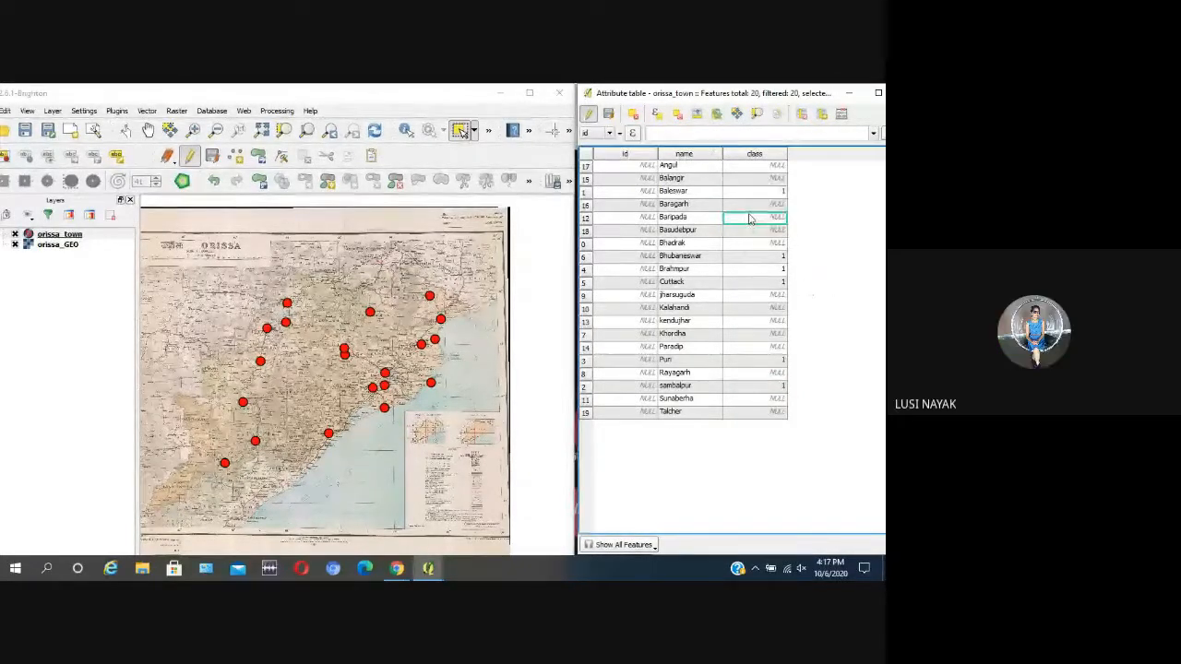
pyautogui.write('1')
pyautogui.click(802, 316)
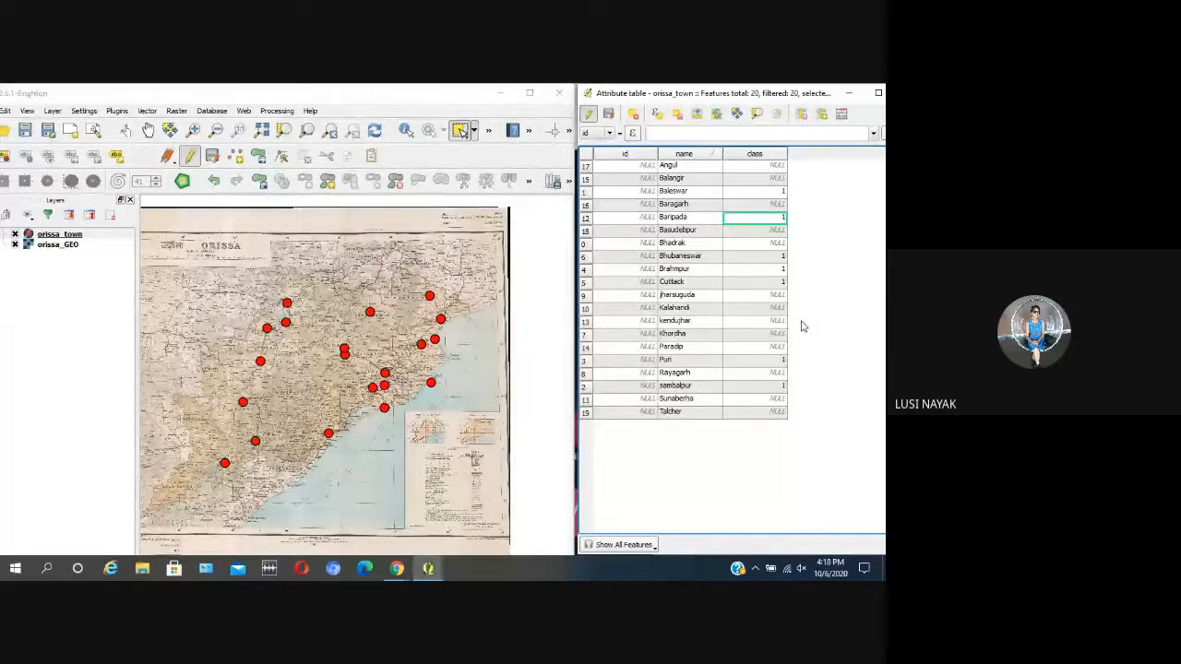
# Step: Set the class of Baragarh and Bhadrak to 2 in the attribute table
pyautogui.click(765, 205)
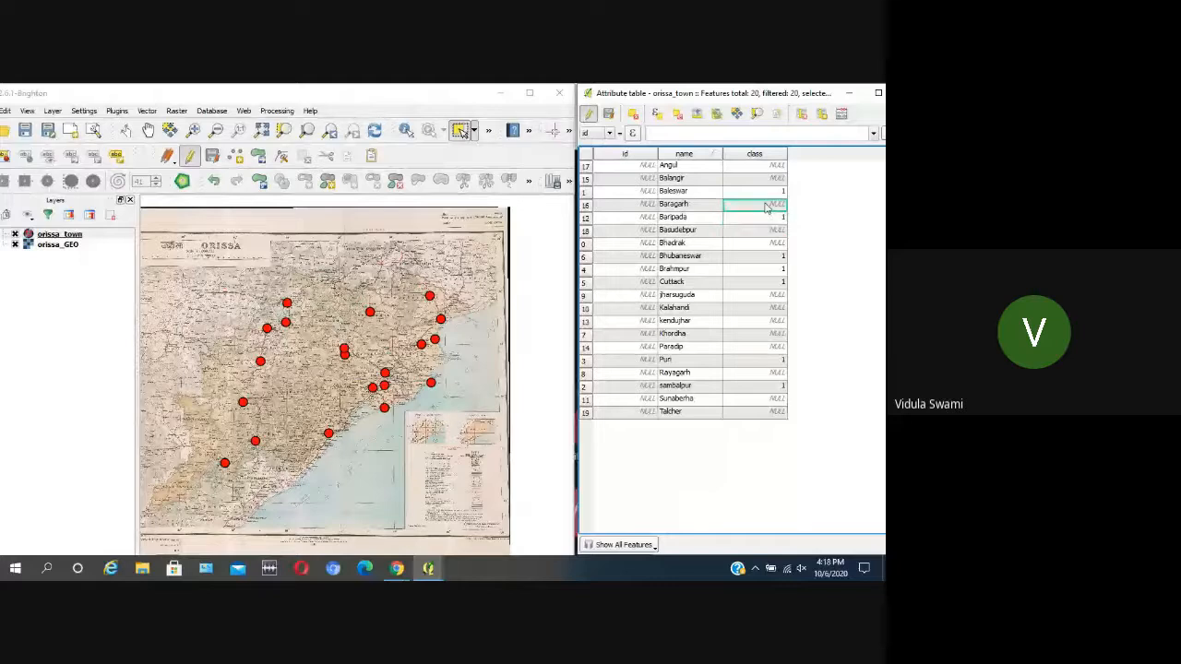
pyautogui.doubleClick(764, 206)
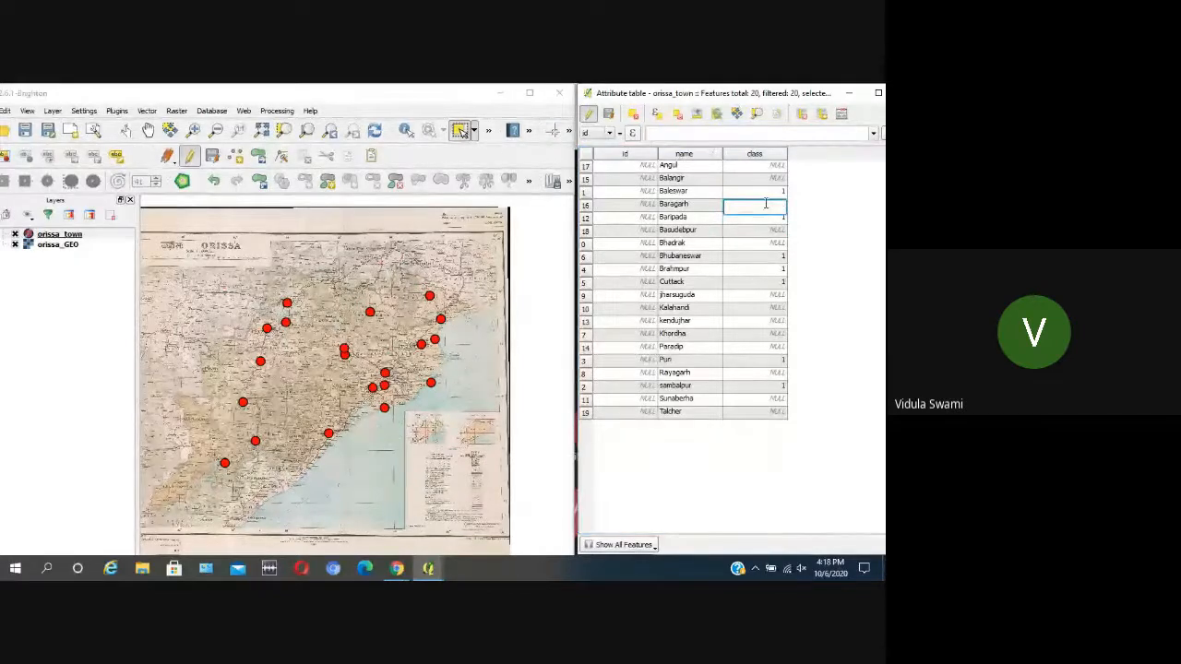
pyautogui.write('2')
pyautogui.click(752, 297)
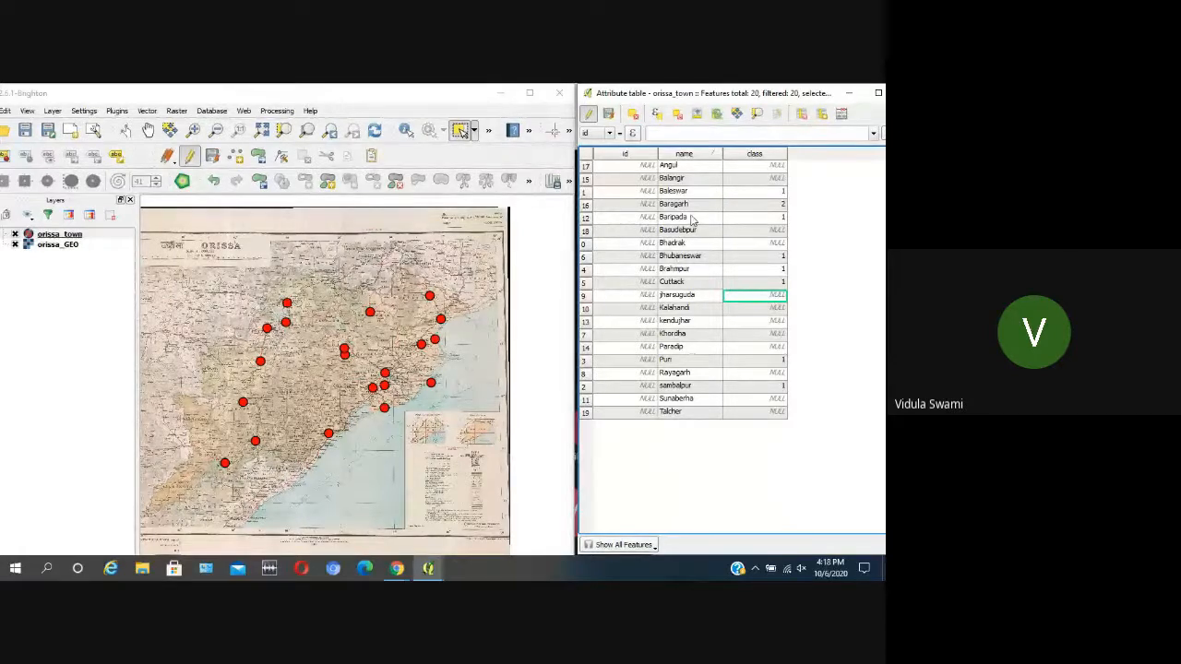
pyautogui.click(774, 243)
pyautogui.write('2')
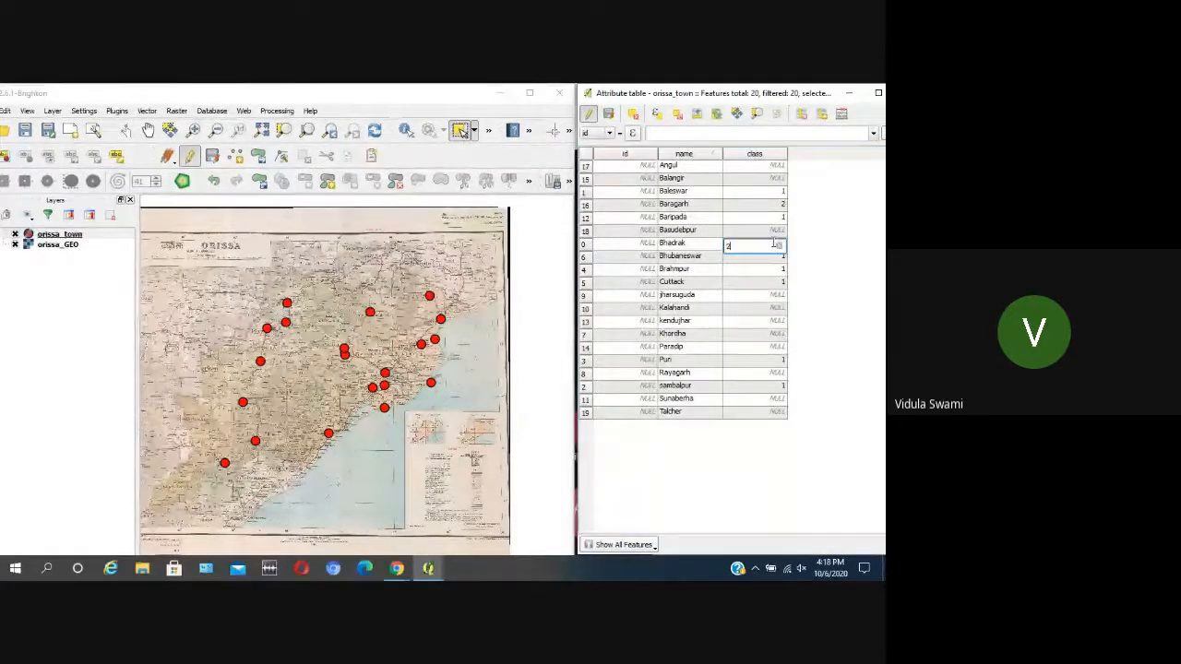
pyautogui.click(797, 295)
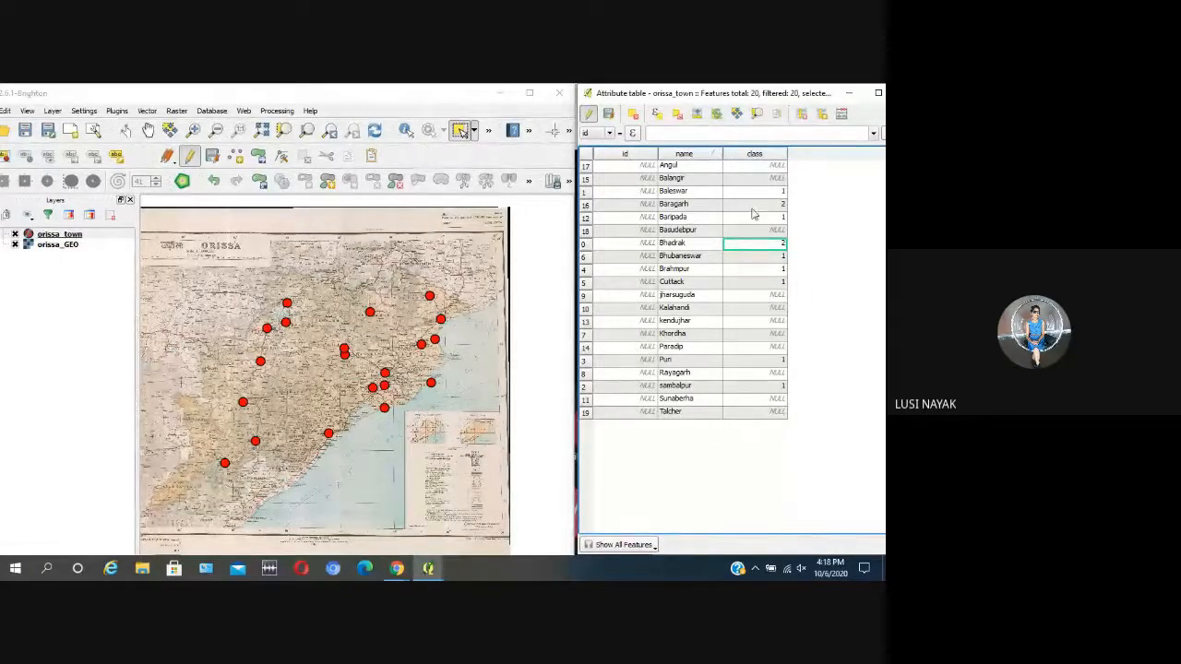
# Step: Set the class of Balangir and Paradip to 2 in the attribute table
pyautogui.doubleClick(765, 178)
pyautogui.write('2')
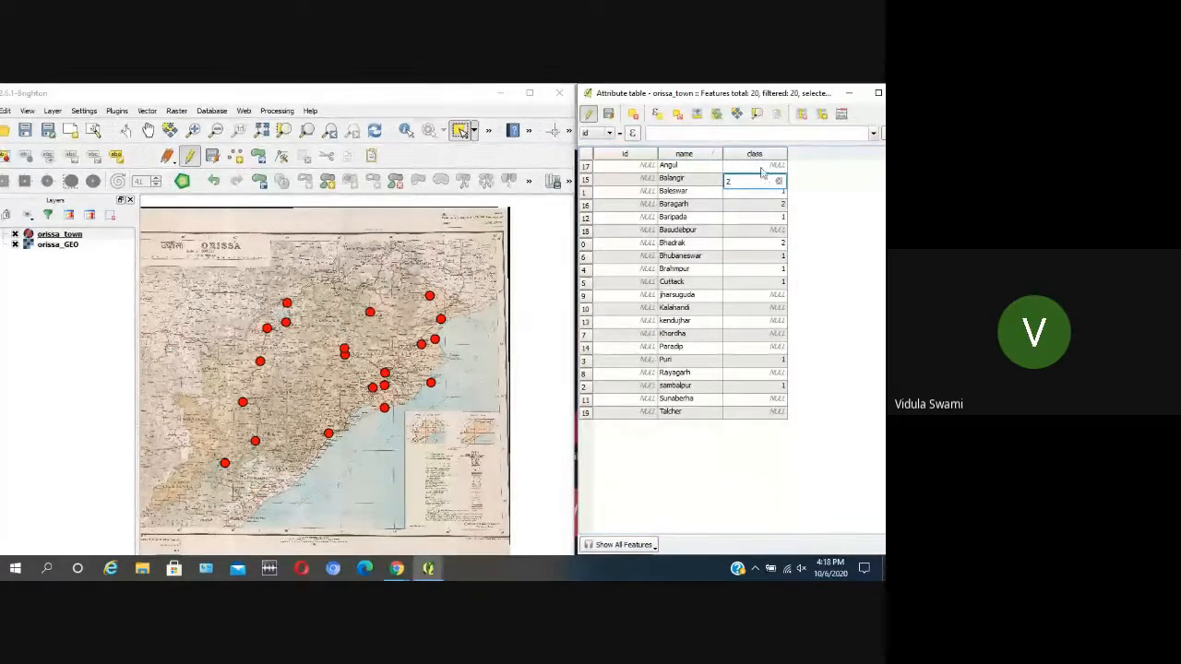
pyautogui.press('Return')
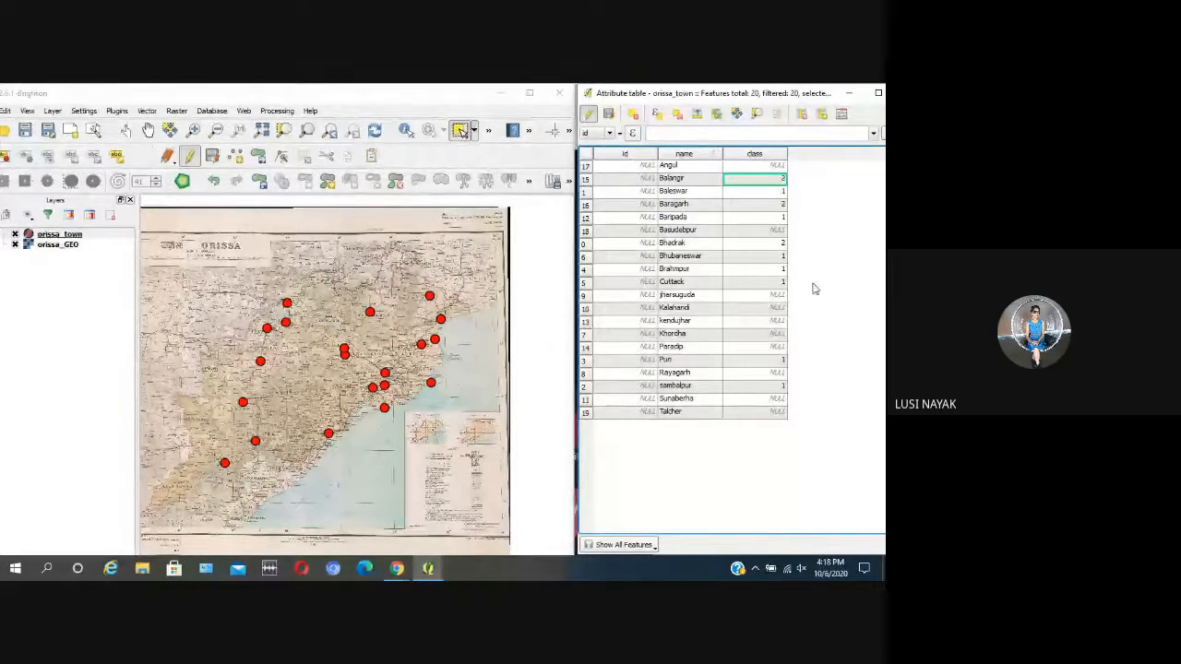
pyautogui.doubleClick(775, 347)
pyautogui.write('2')
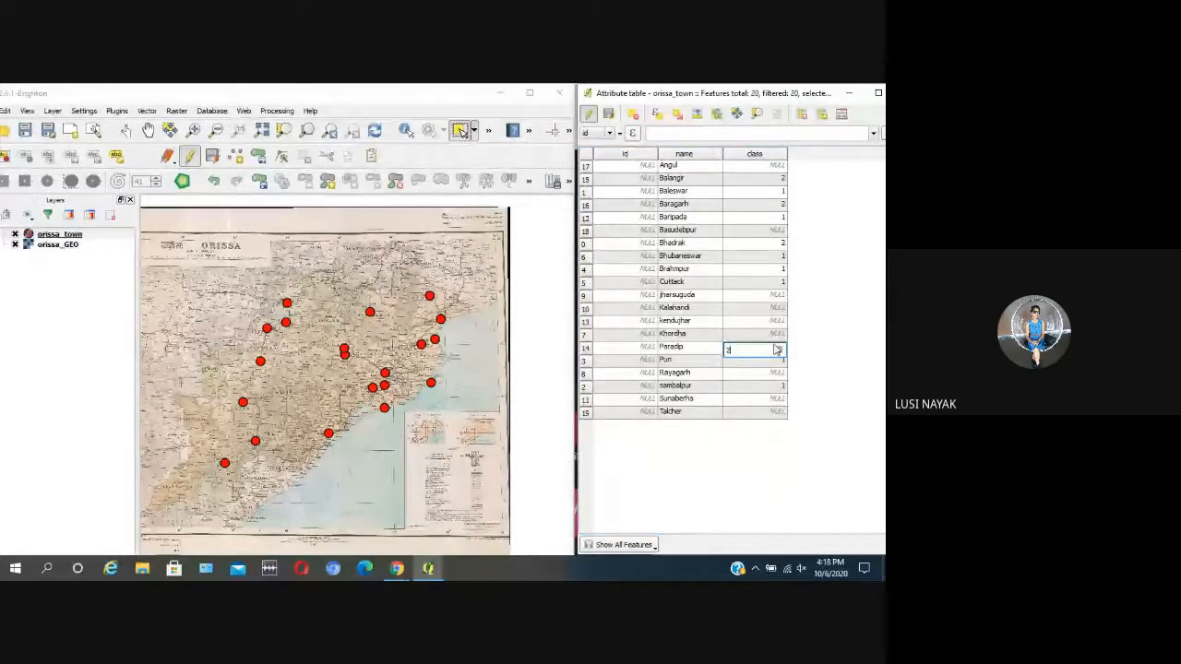
pyautogui.press('Return')
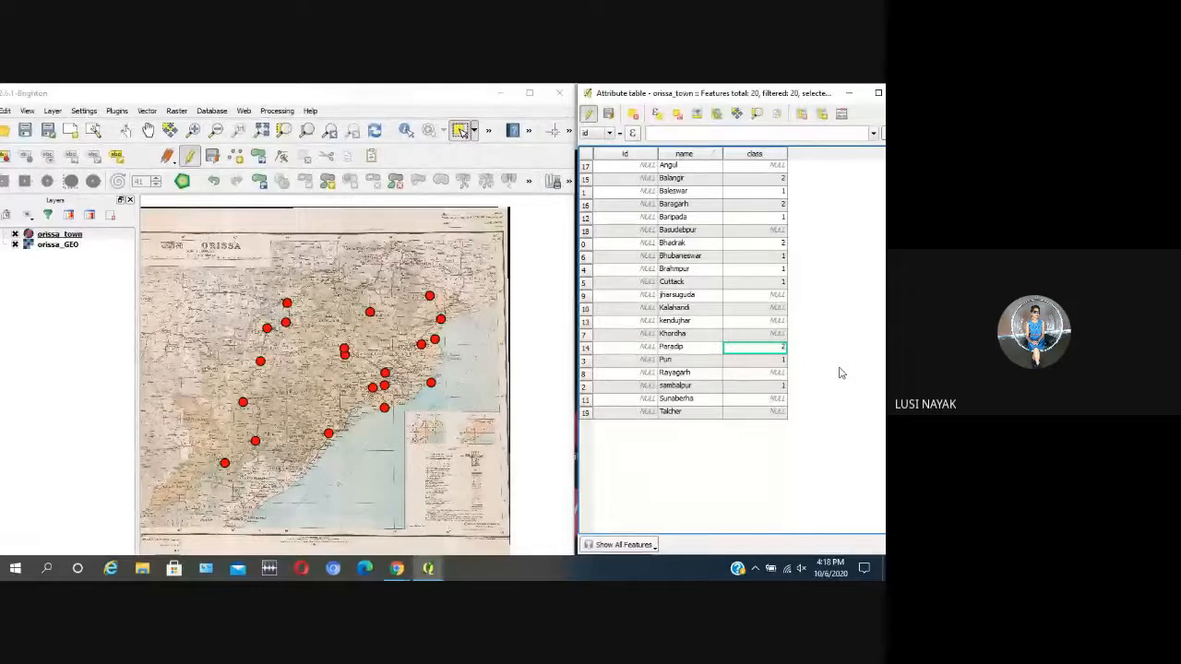
# Step: Set the class of jharsuguda and kendujhar to 2 in the attribute table
pyautogui.doubleClick(770, 296)
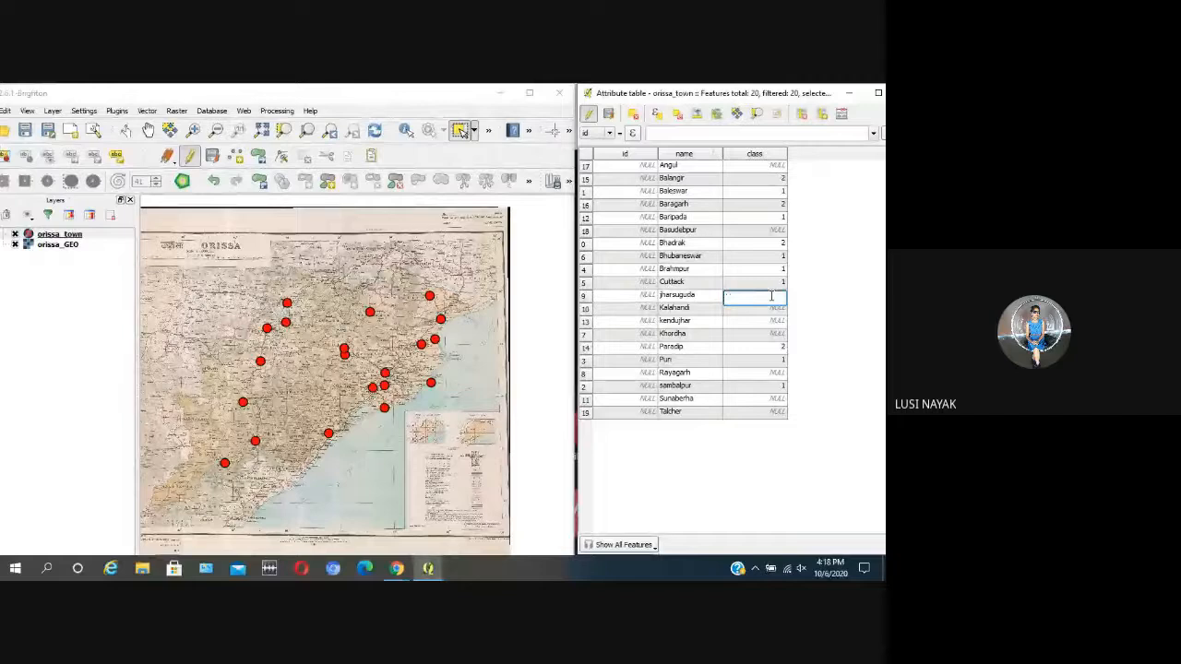
pyautogui.click(818, 356)
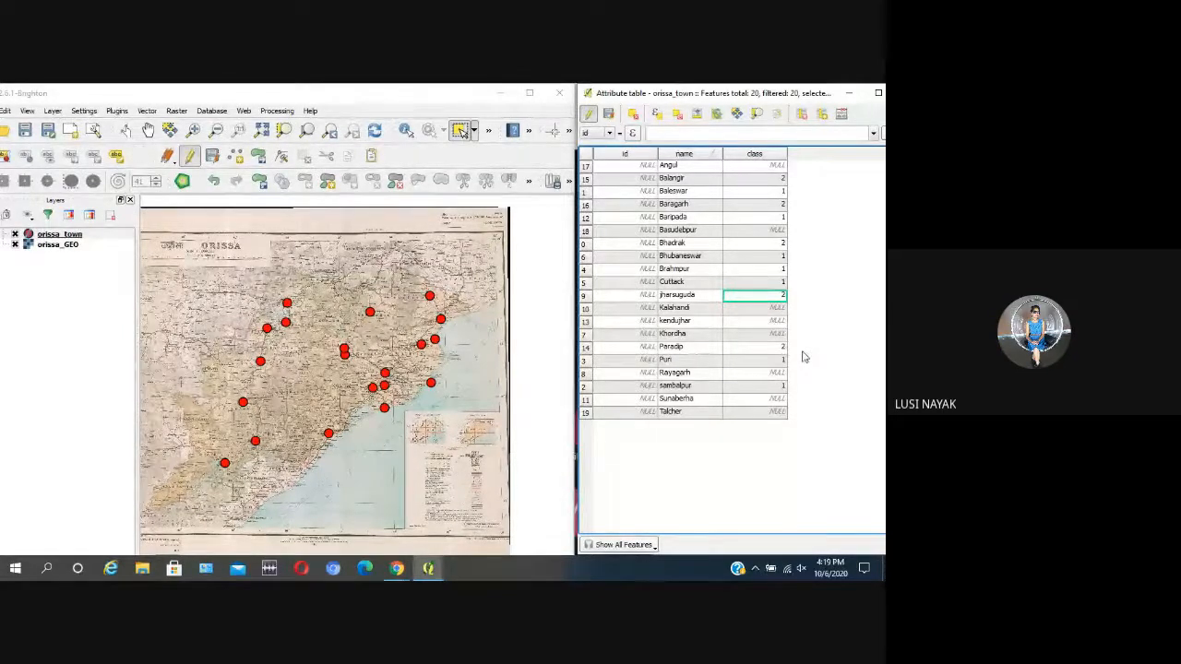
pyautogui.doubleClick(770, 322)
pyautogui.write('2')
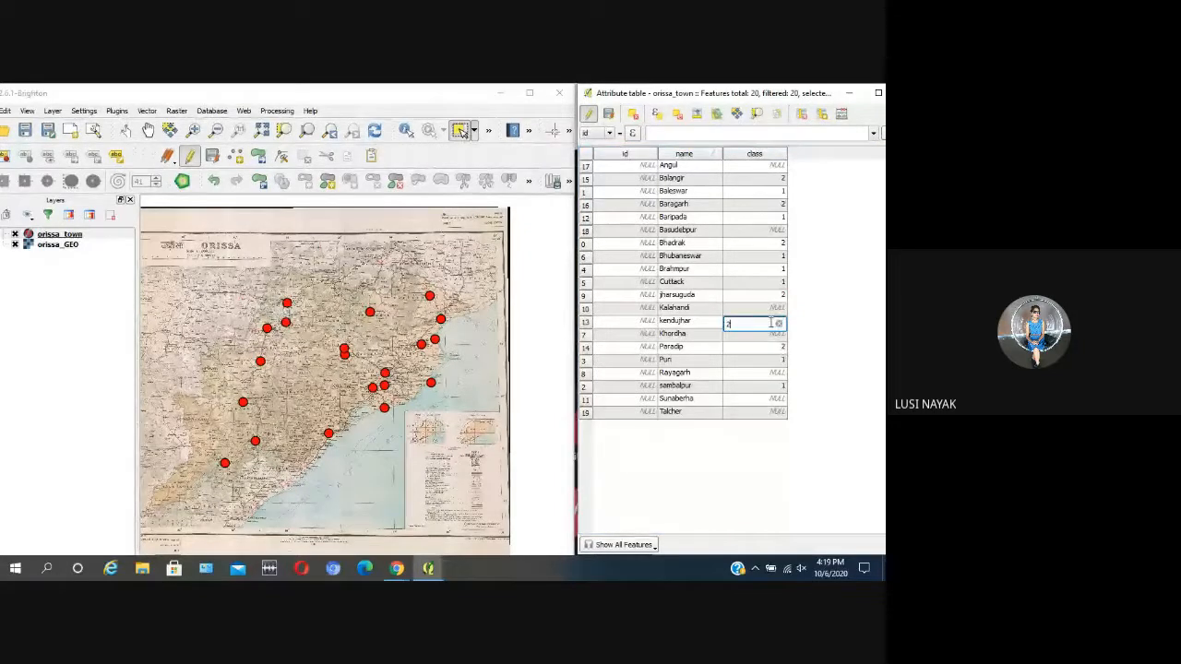
pyautogui.click(833, 351)
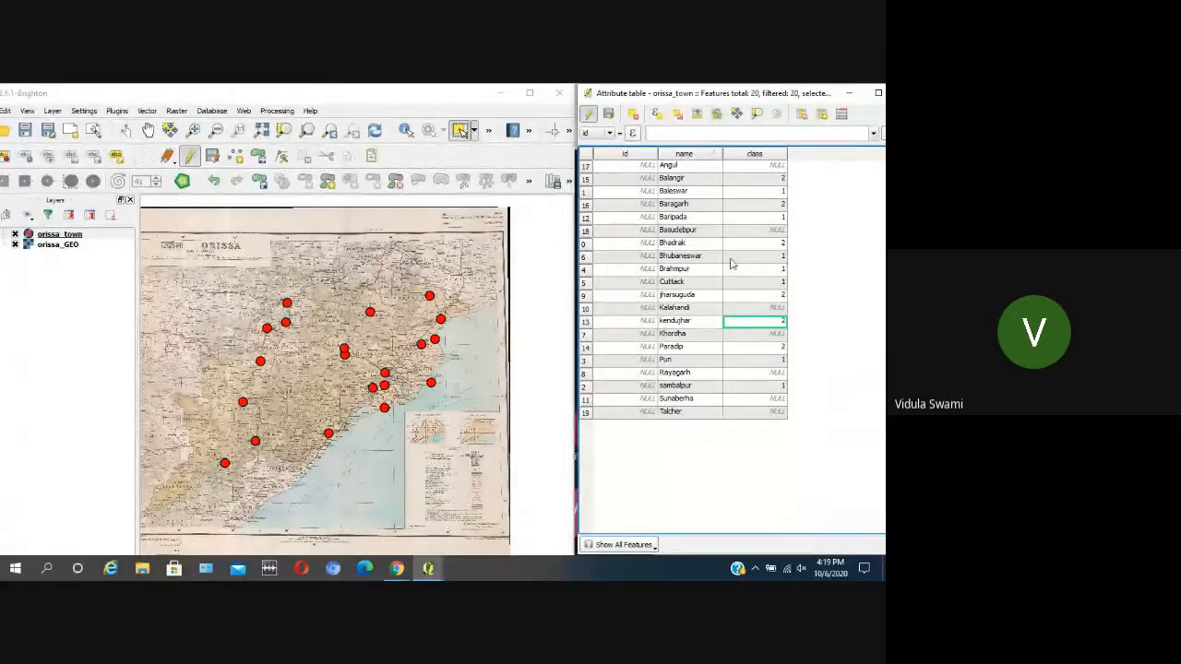
# Step: Set the class of Sunaberha and Rayagarh to 2 in the attribute table
pyautogui.doubleClick(752, 402)
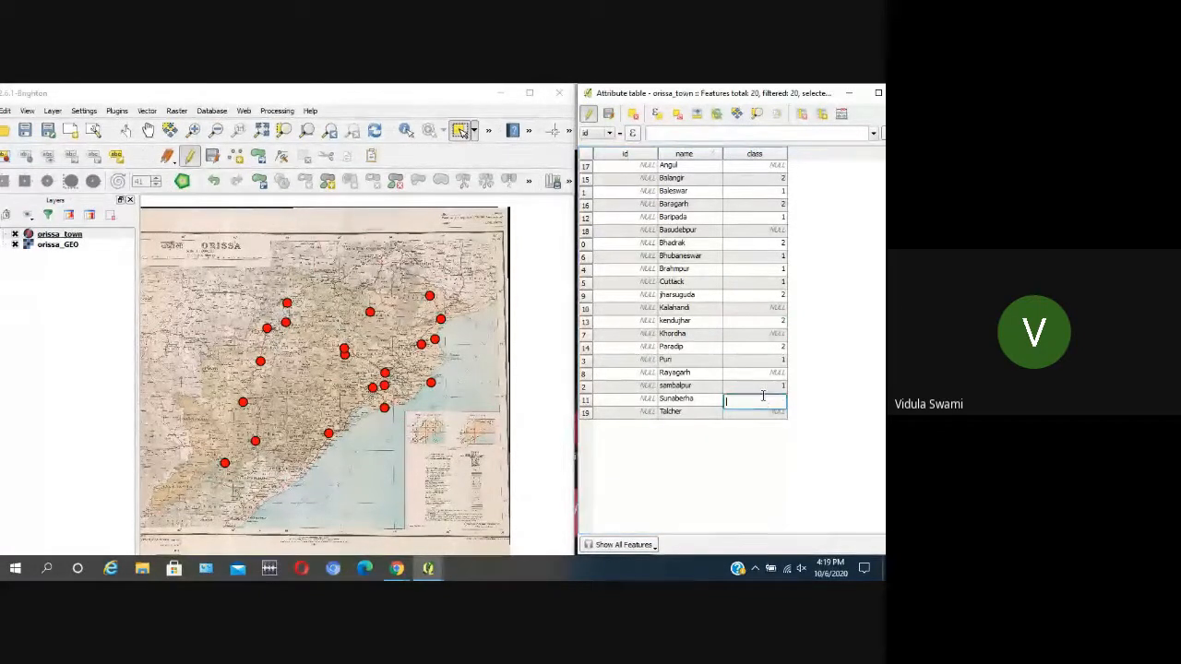
pyautogui.write('2')
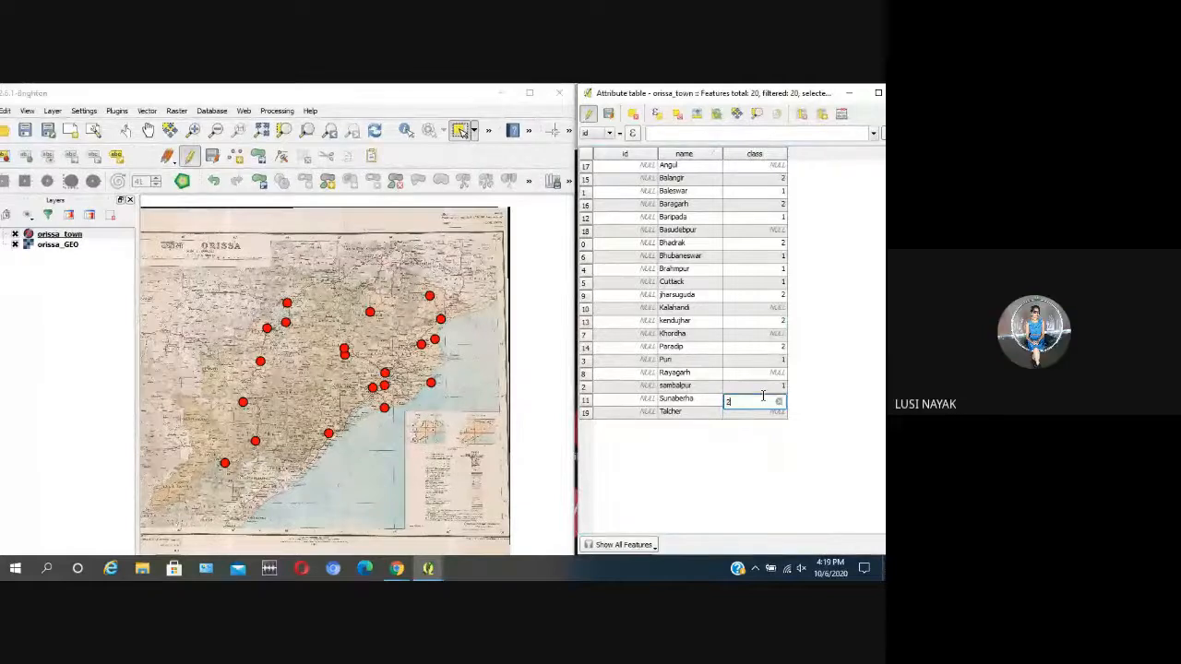
pyautogui.press('Return')
pyautogui.doubleClick(780, 375)
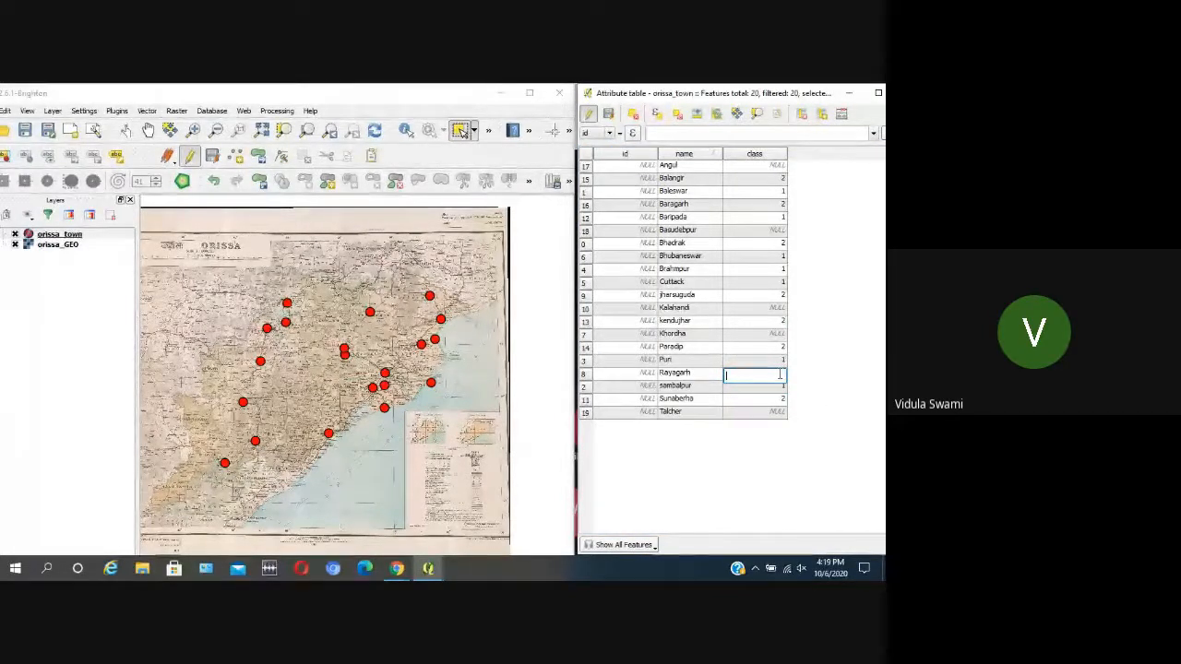
pyautogui.write('2')
pyautogui.press('Return')
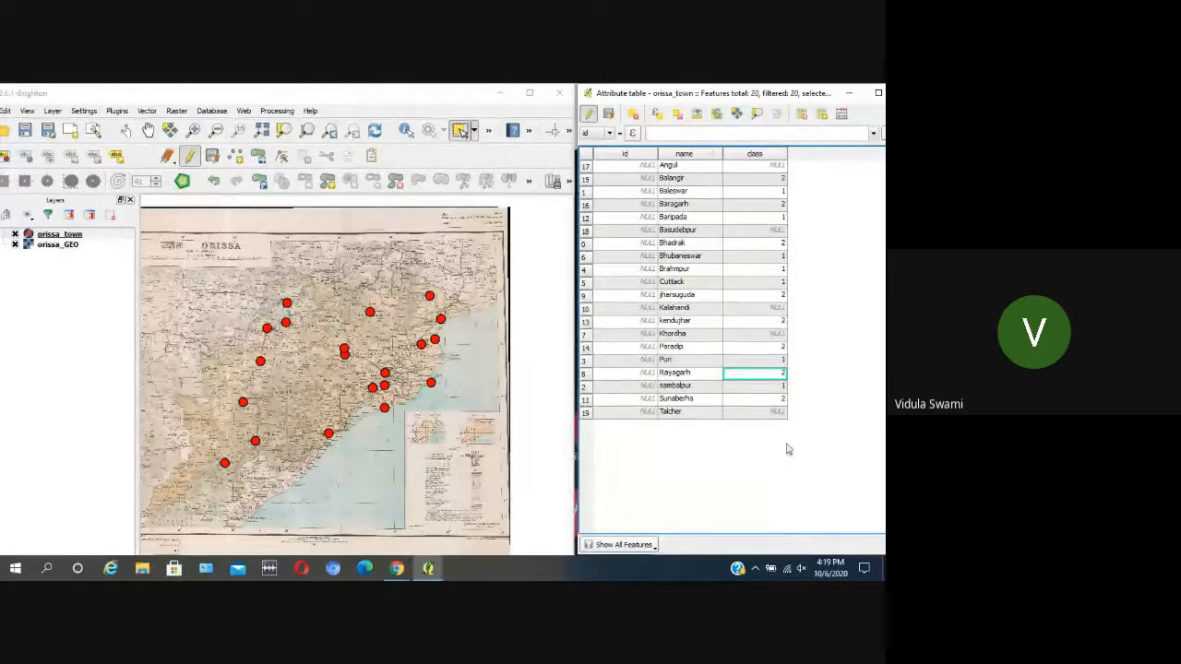
# Step: Set the class of Talcher to 3 in the attribute table
pyautogui.doubleClick(763, 412)
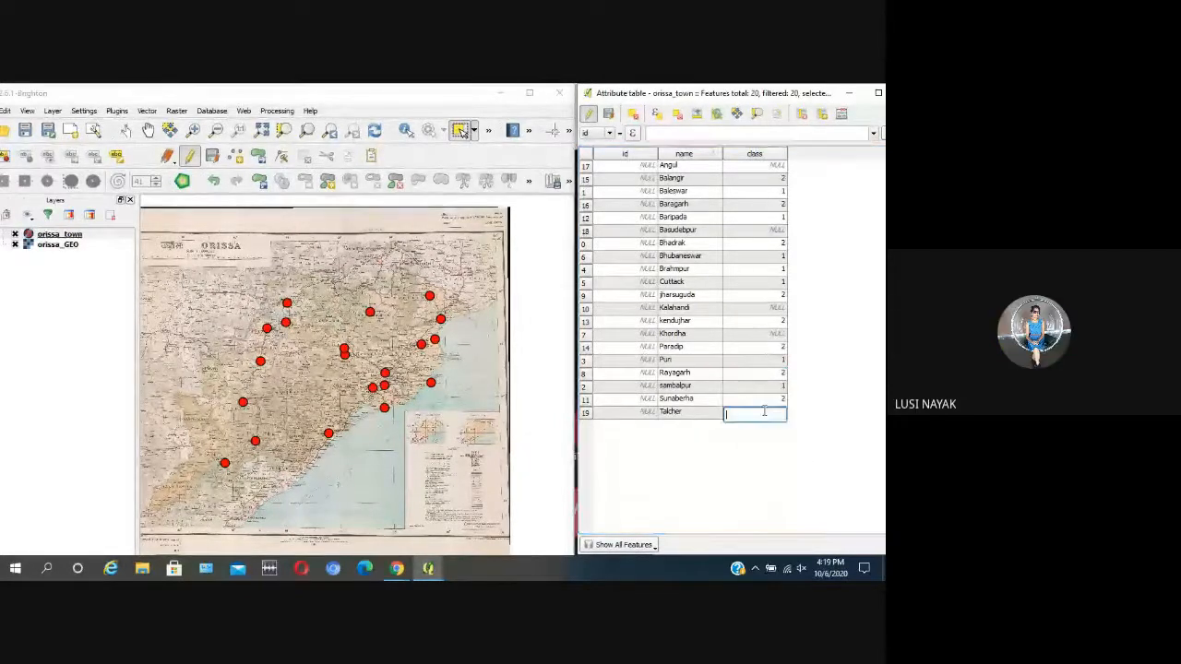
pyautogui.write('3')
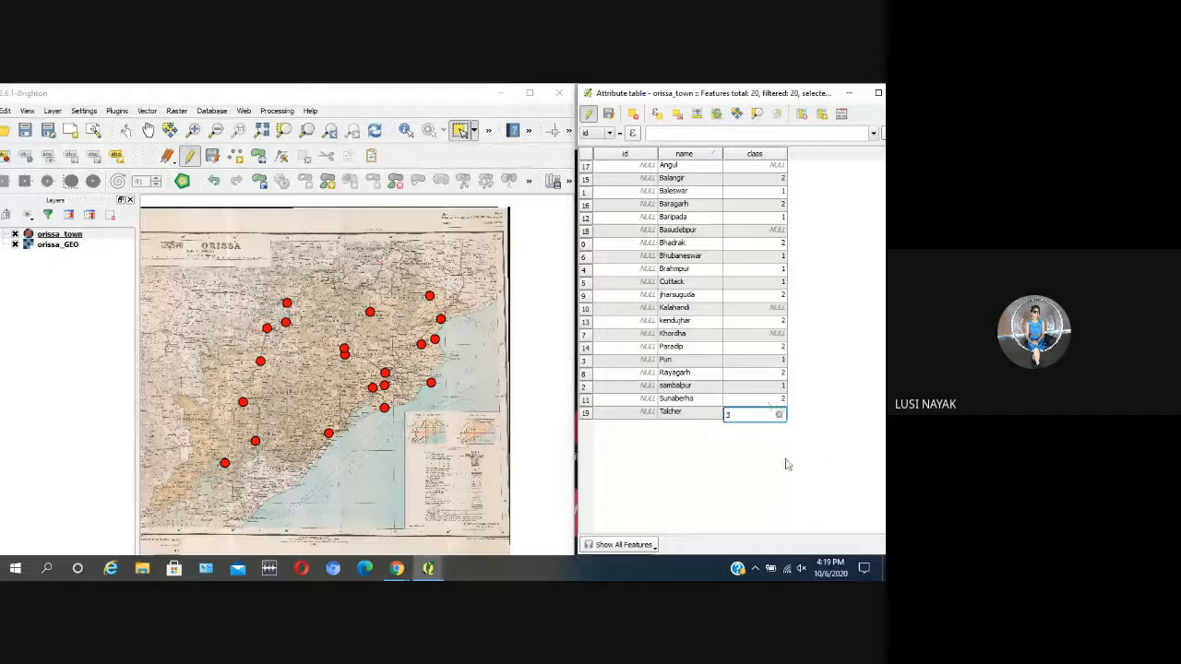
pyautogui.press('Return')
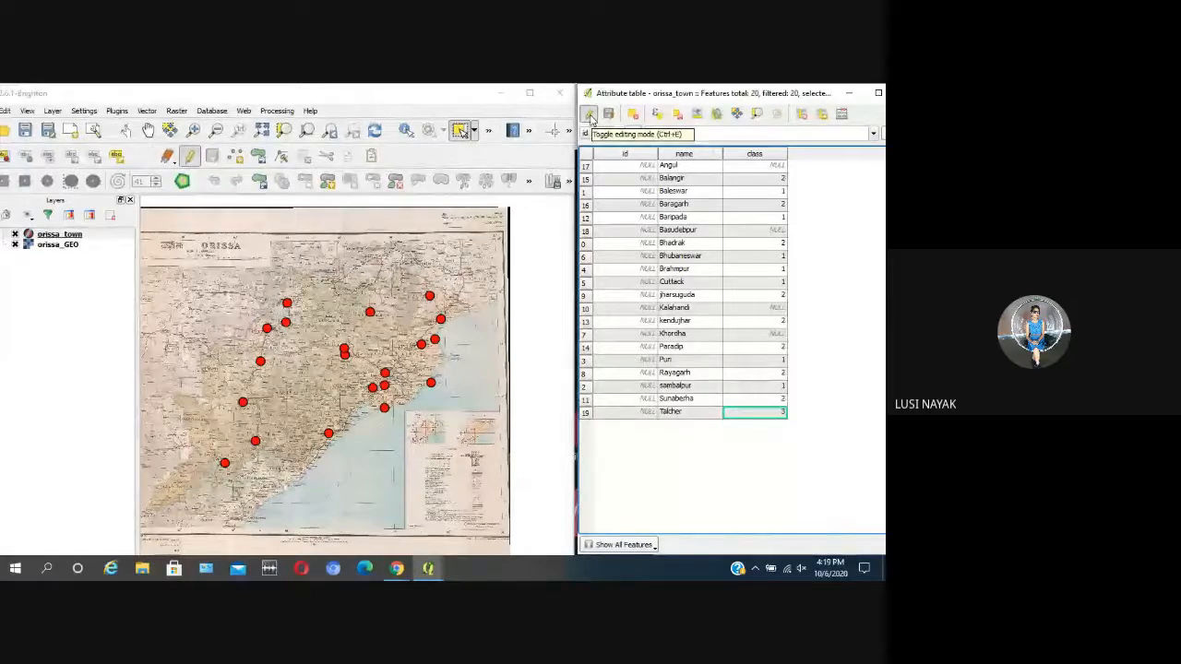
# Step: End editing of orissa_town with its edits saved, and close the attribute table to return to the full map window
pyautogui.click(591, 115)
pyautogui.moveTo(818, 90); pyautogui.dragTo(795, 93)
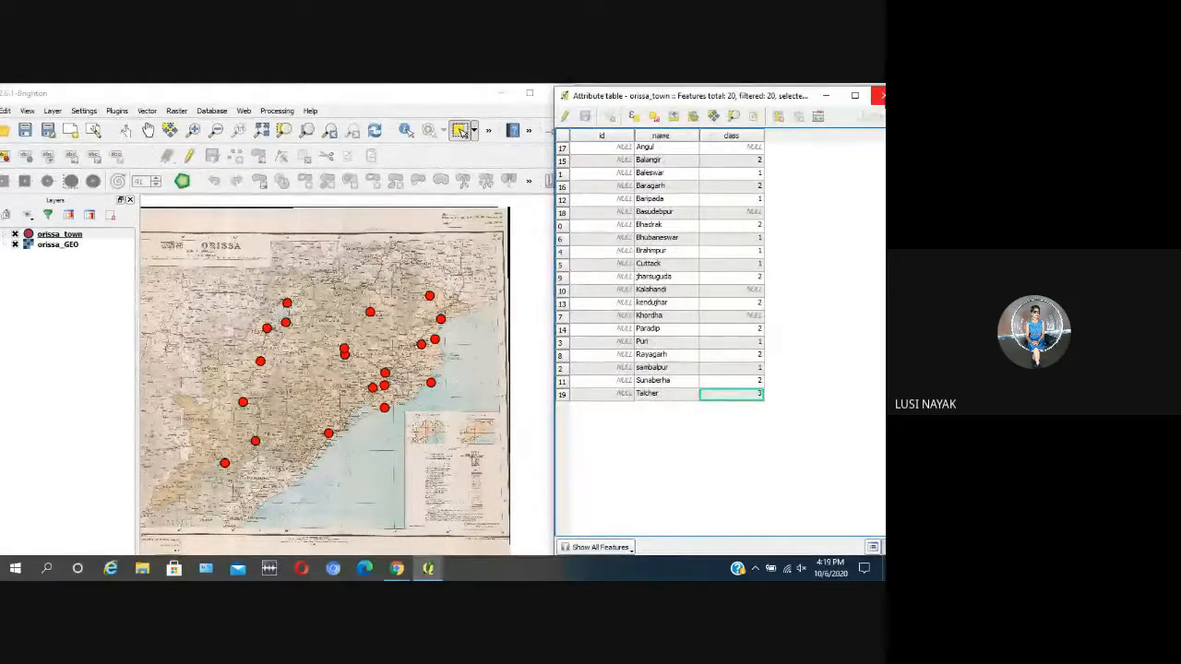
pyautogui.click(878, 95)
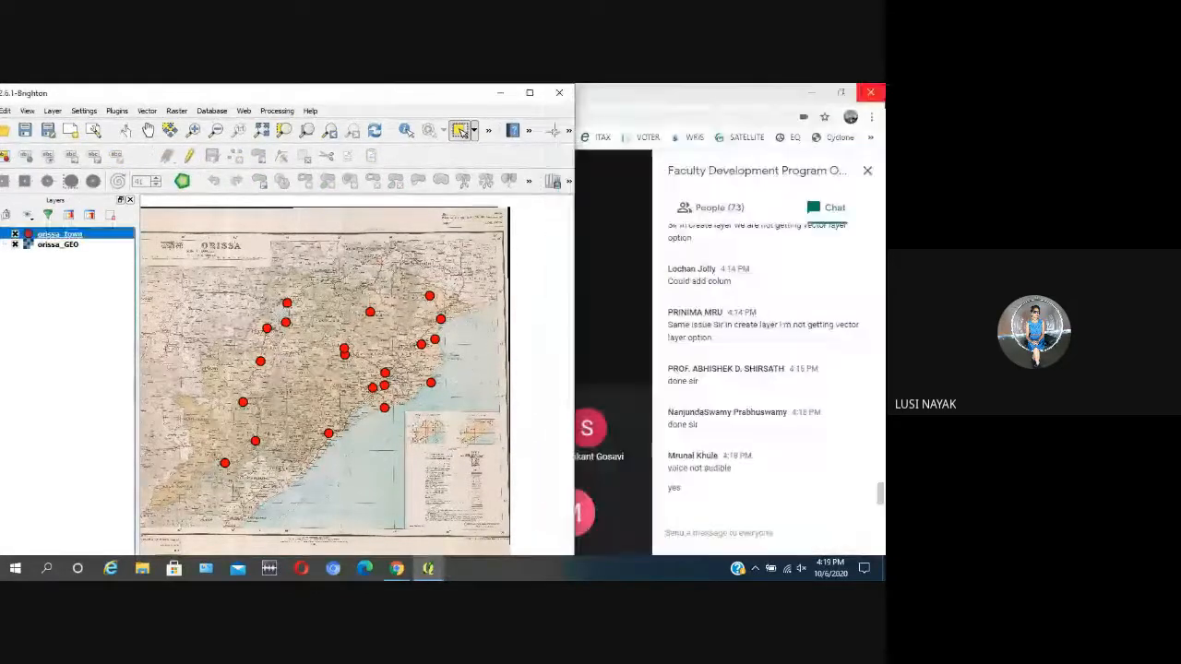
pyautogui.click(529, 93)
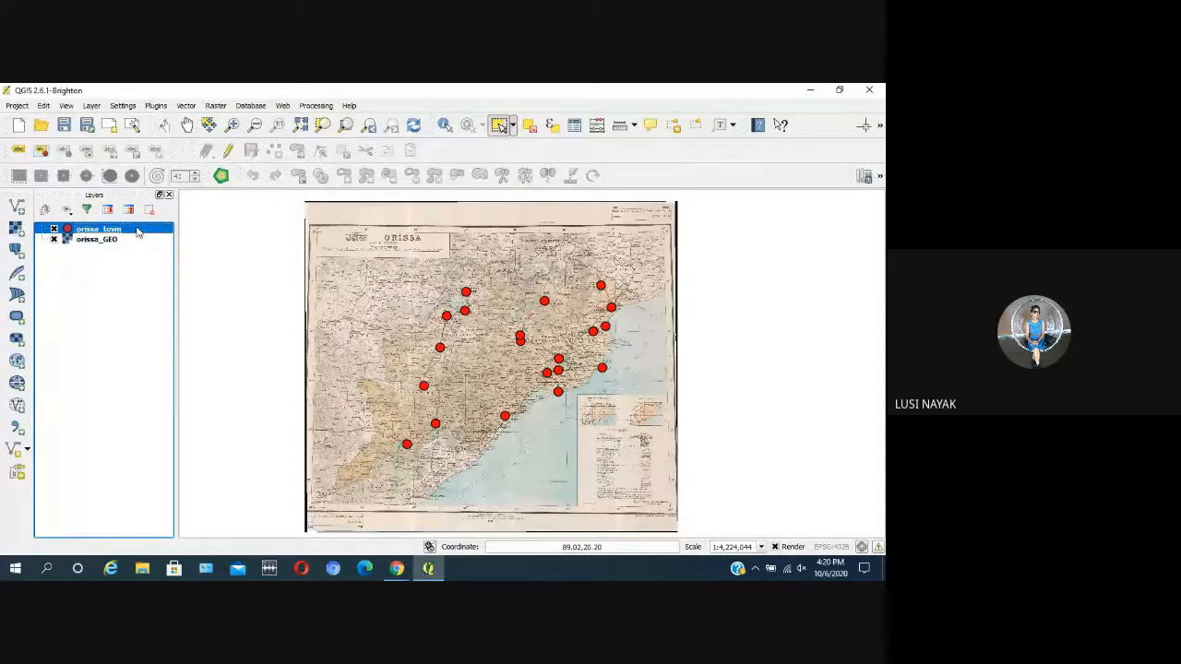
# Step: Style the orissa_town layer as Categorized on the class column with random colors, classify the values and apply the style
pyautogui.rightClick(137, 231)
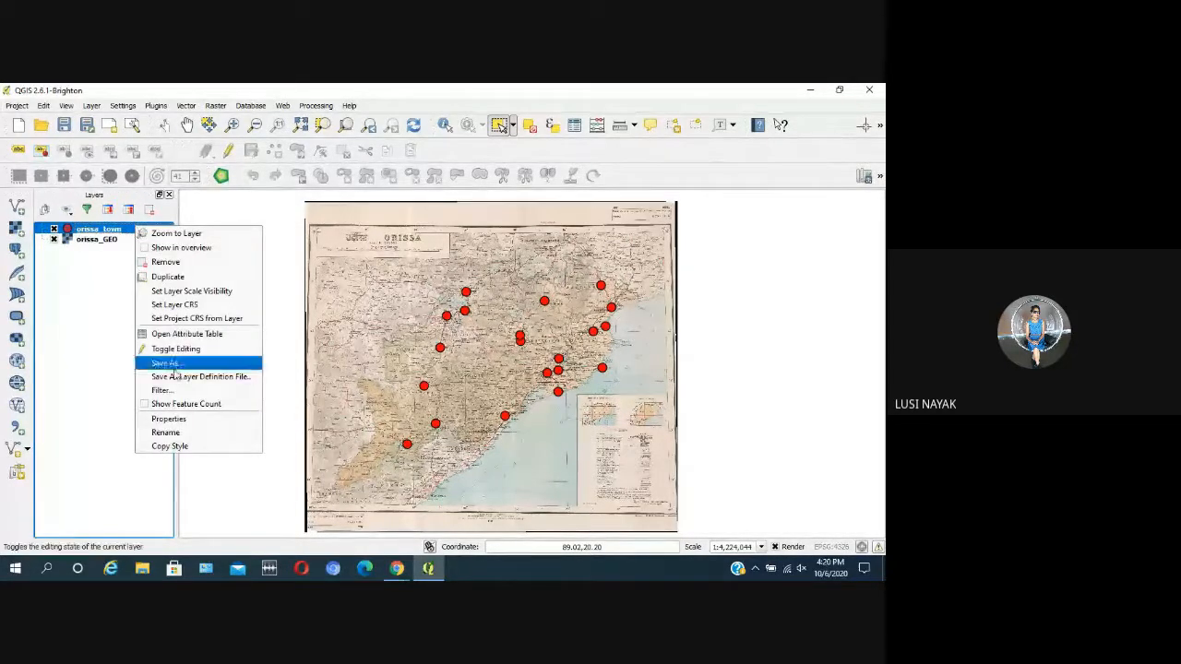
pyautogui.click(193, 419)
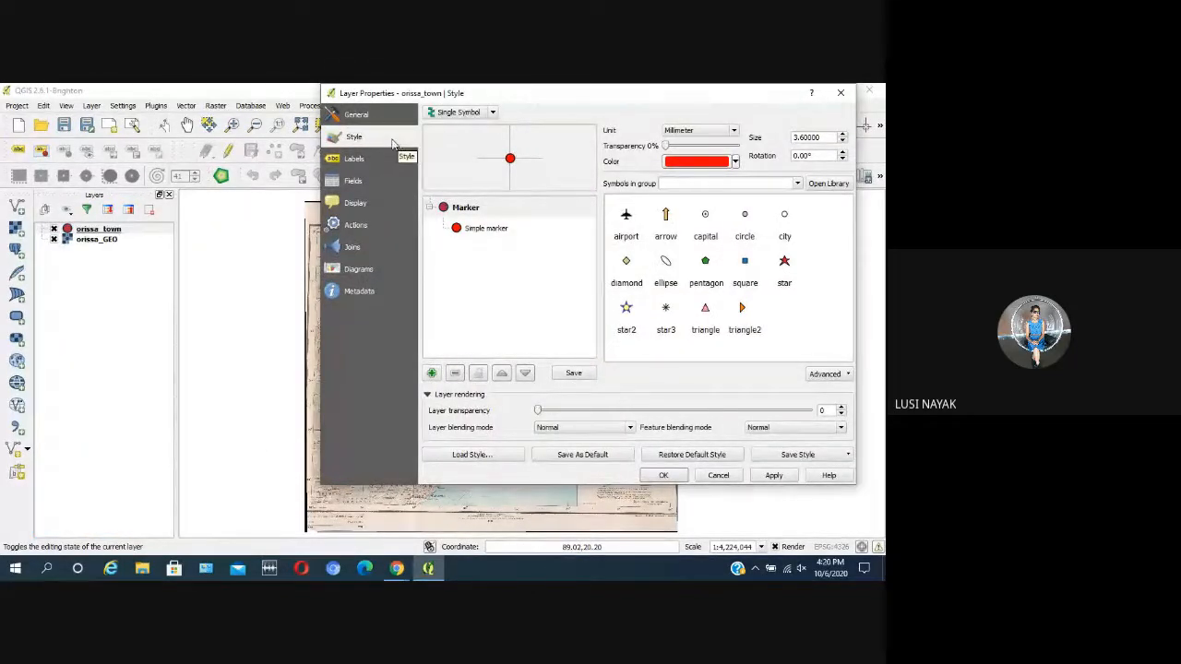
pyautogui.click(493, 114)
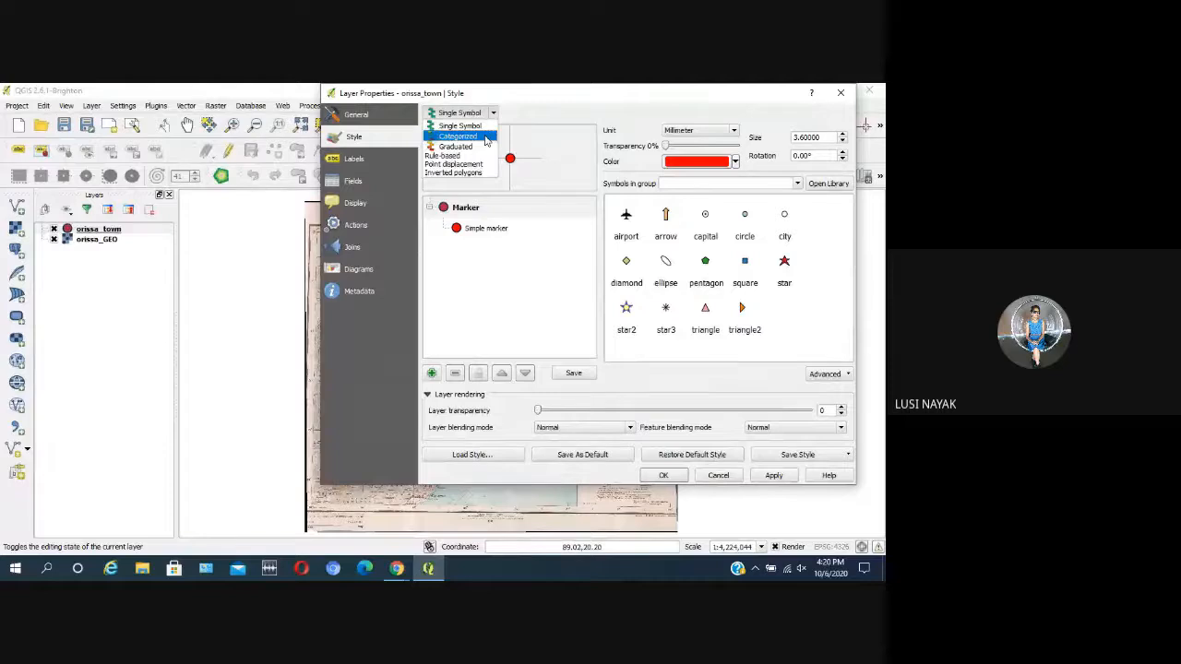
pyautogui.click(485, 136)
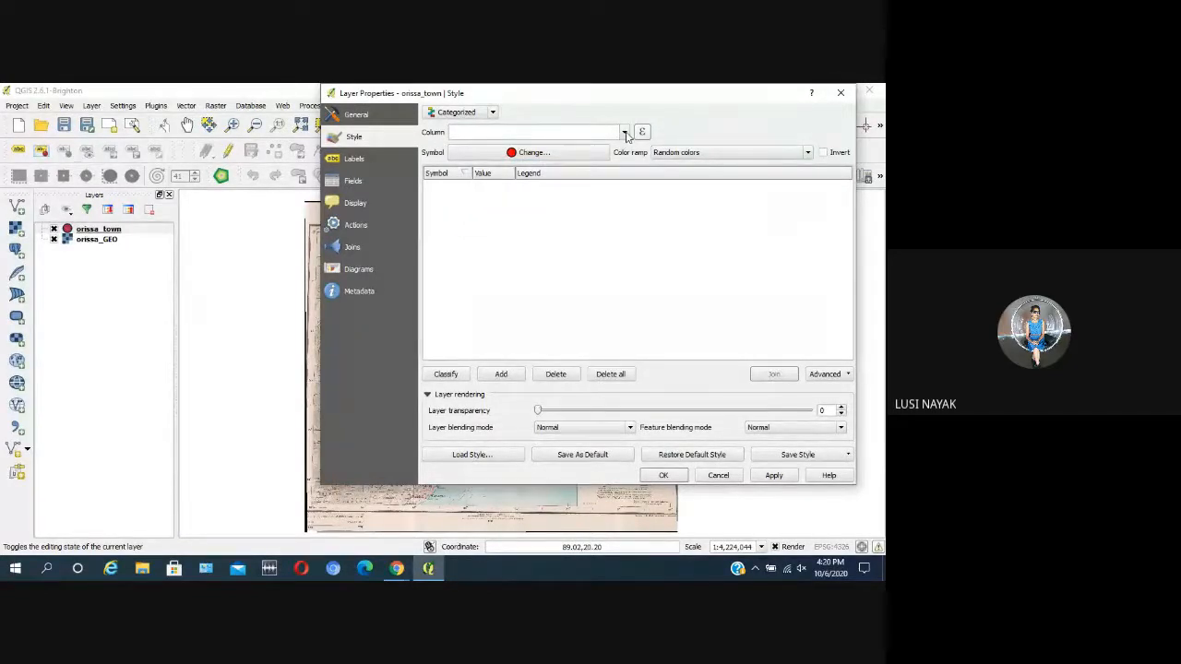
pyautogui.click(625, 135)
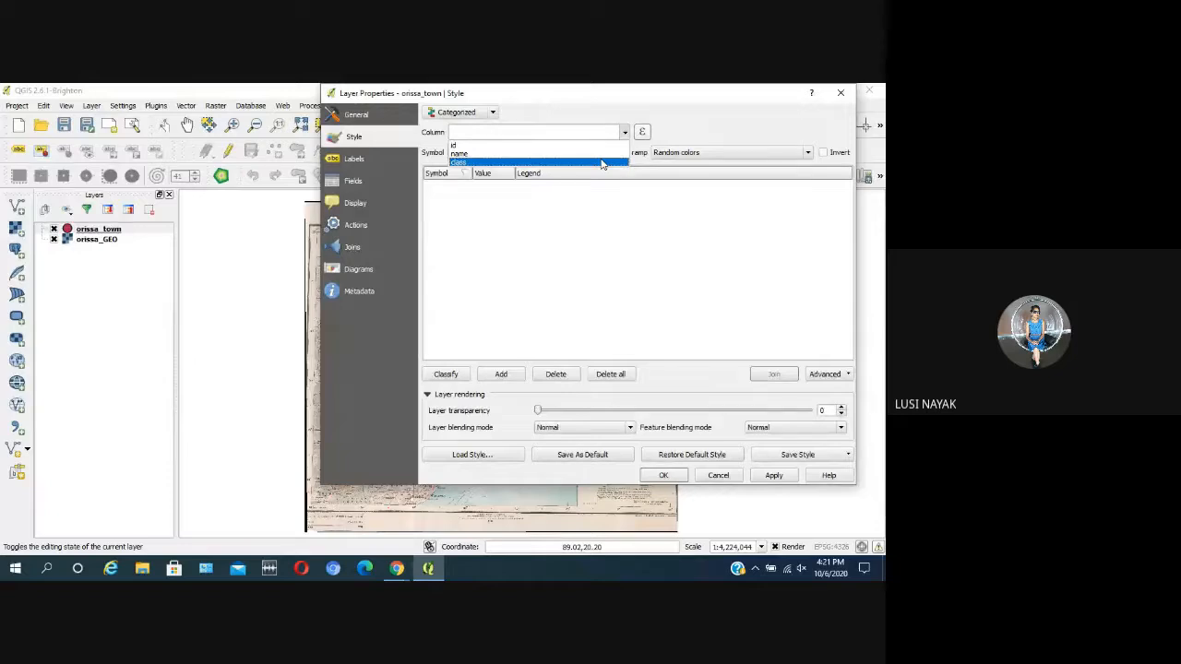
pyautogui.click(602, 163)
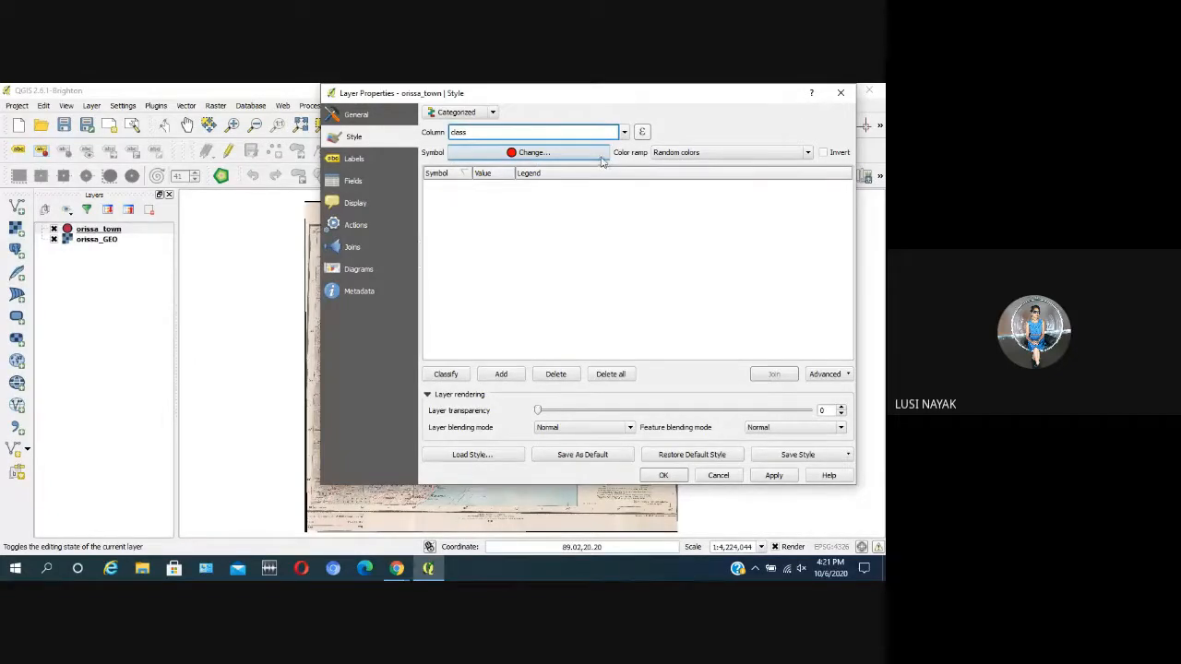
pyautogui.click(450, 376)
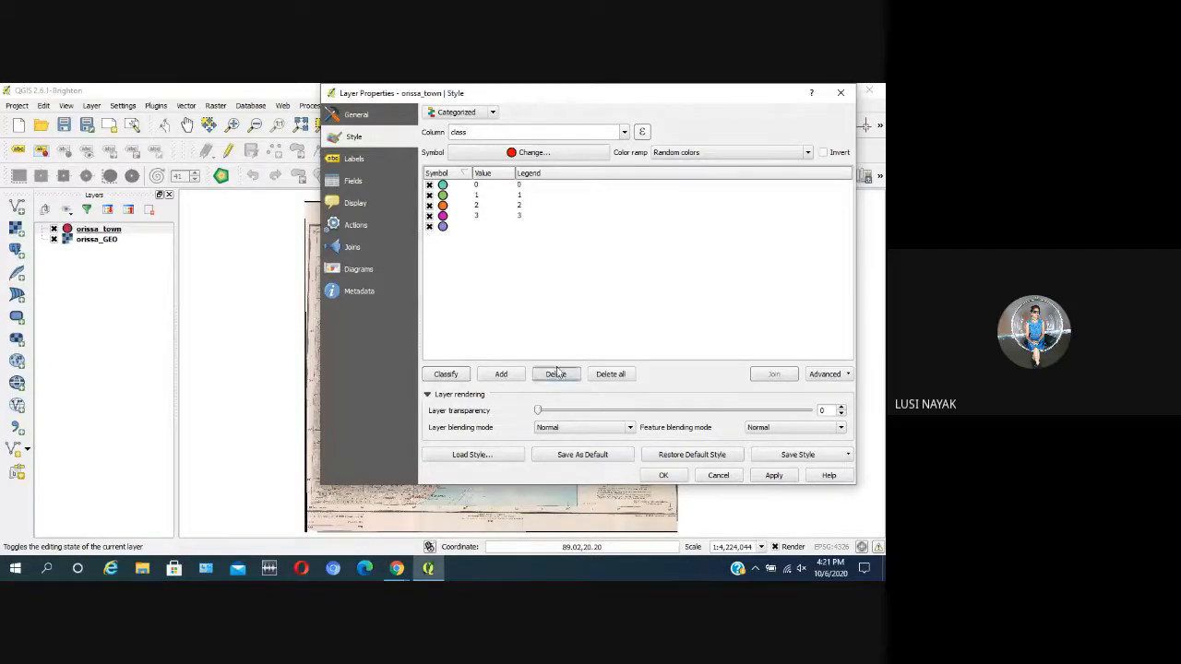
pyautogui.click(773, 476)
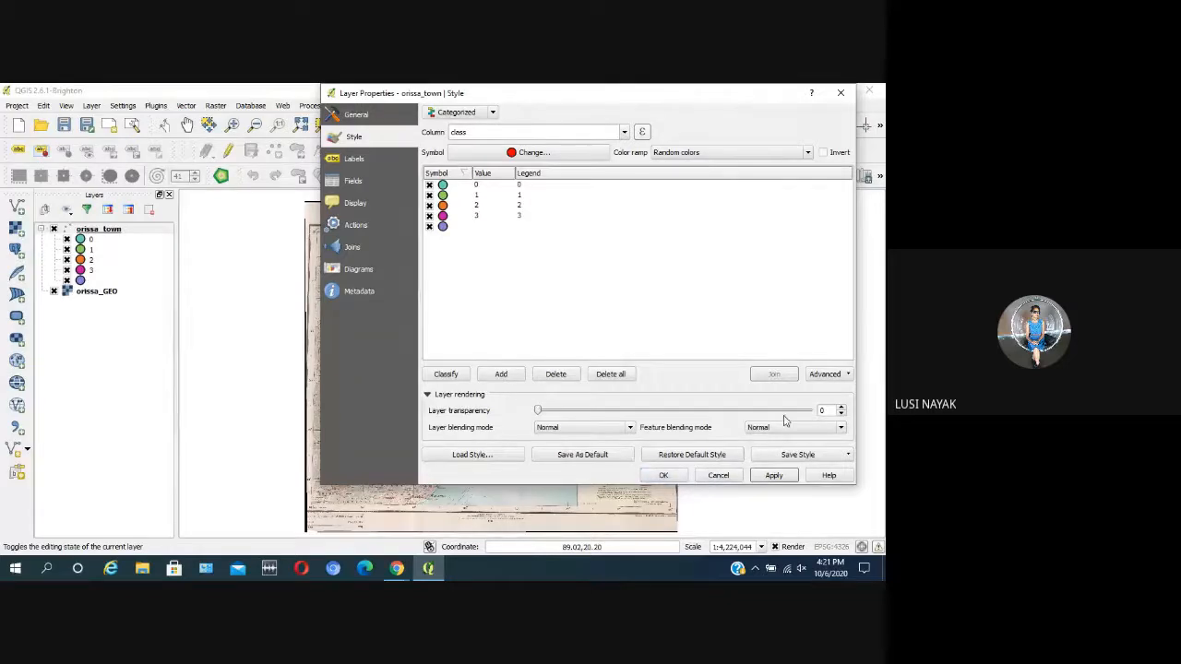
pyautogui.click(674, 479)
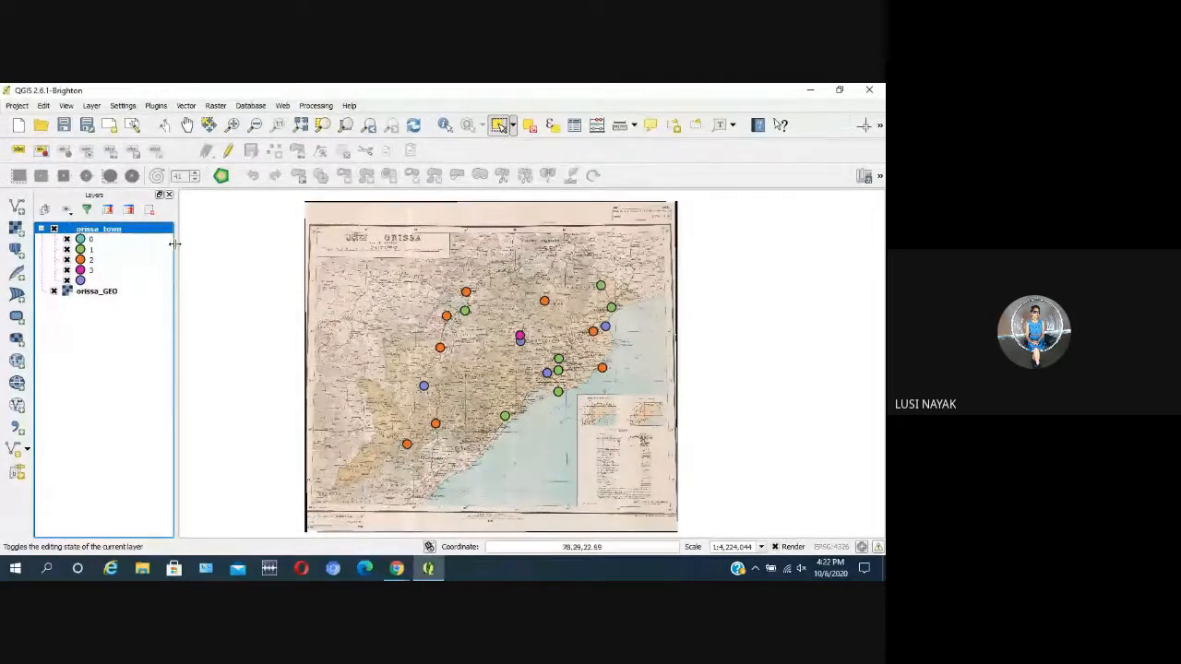
# Step: Reset the orissa_town style to Single Symbol, then reclassify it as Categorized on the class column with random colors and apply it
pyautogui.rightClick(140, 232)
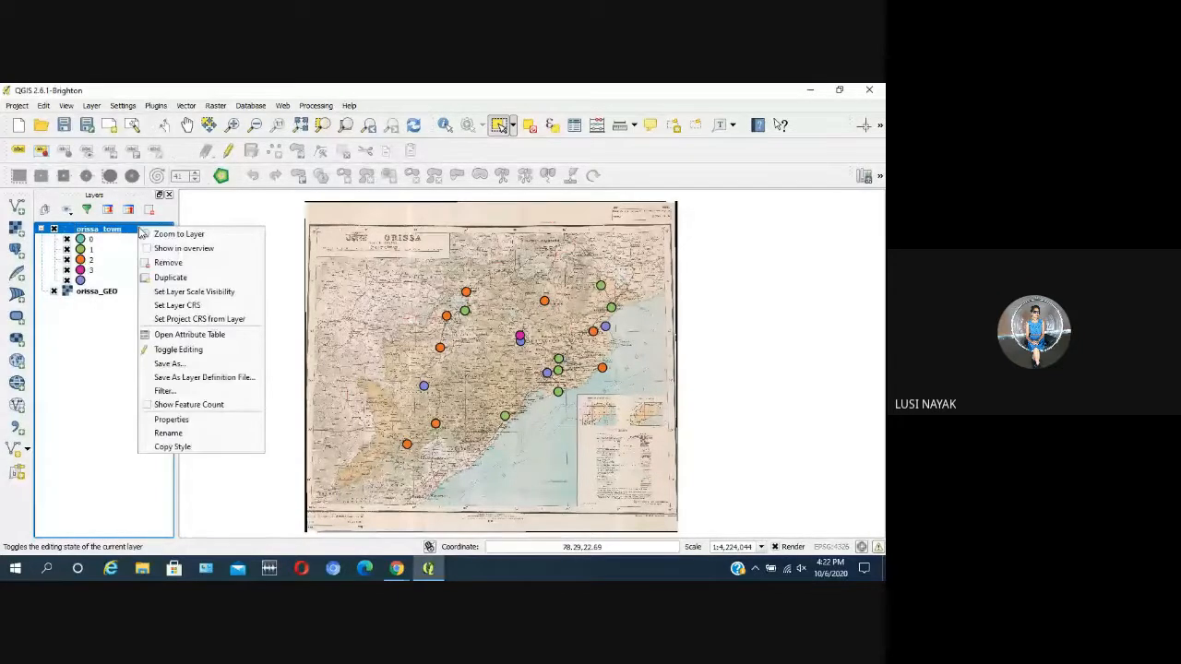
pyautogui.click(230, 423)
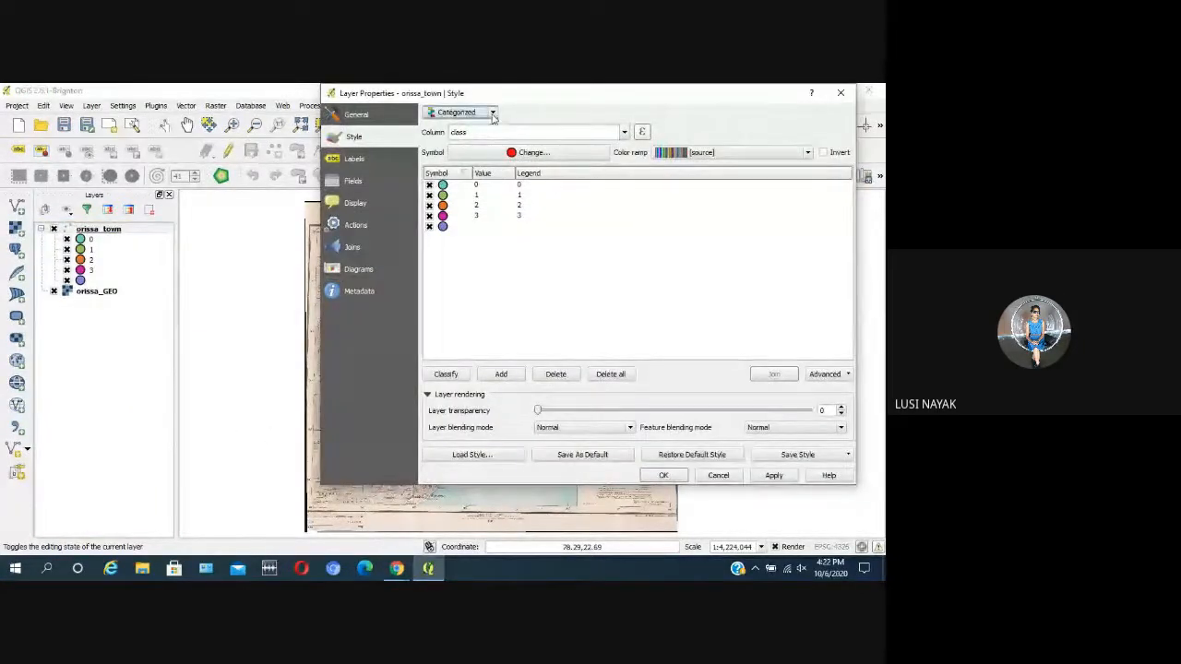
pyautogui.click(493, 113)
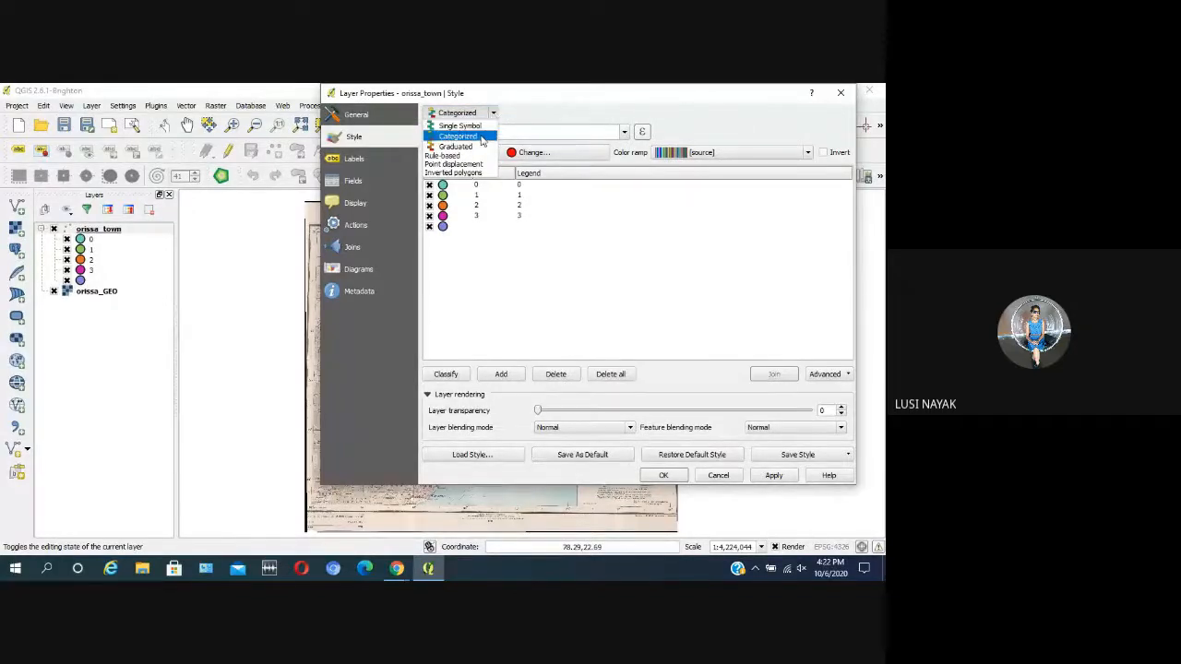
pyautogui.click(483, 126)
pyautogui.click(496, 114)
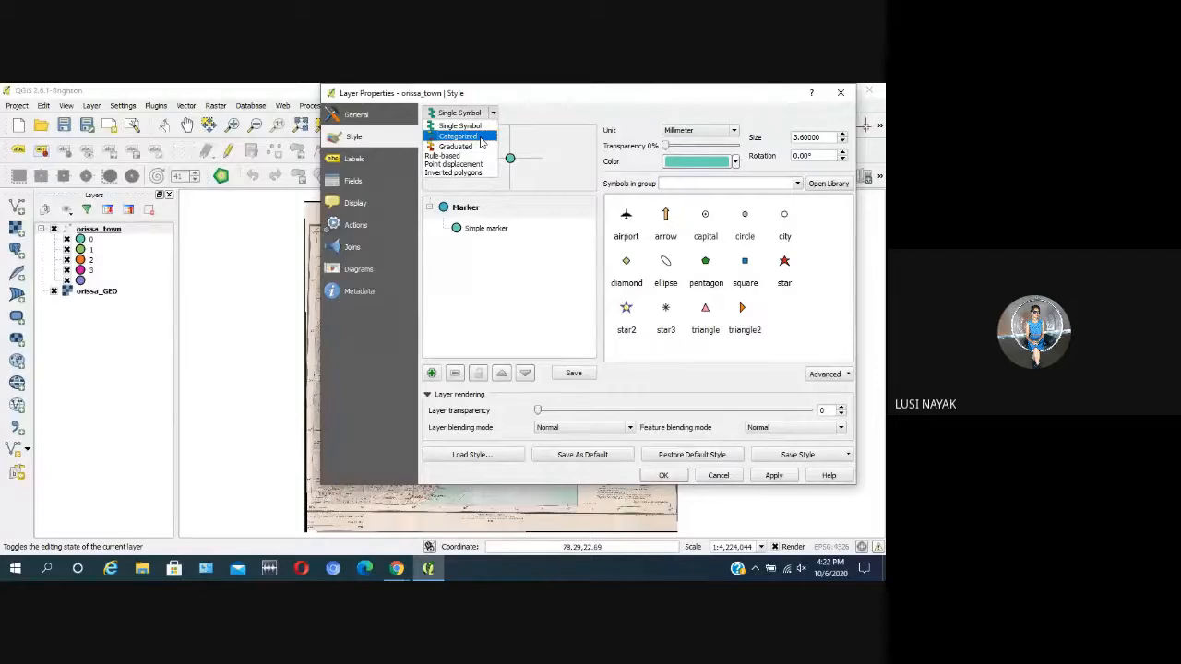
pyautogui.click(481, 135)
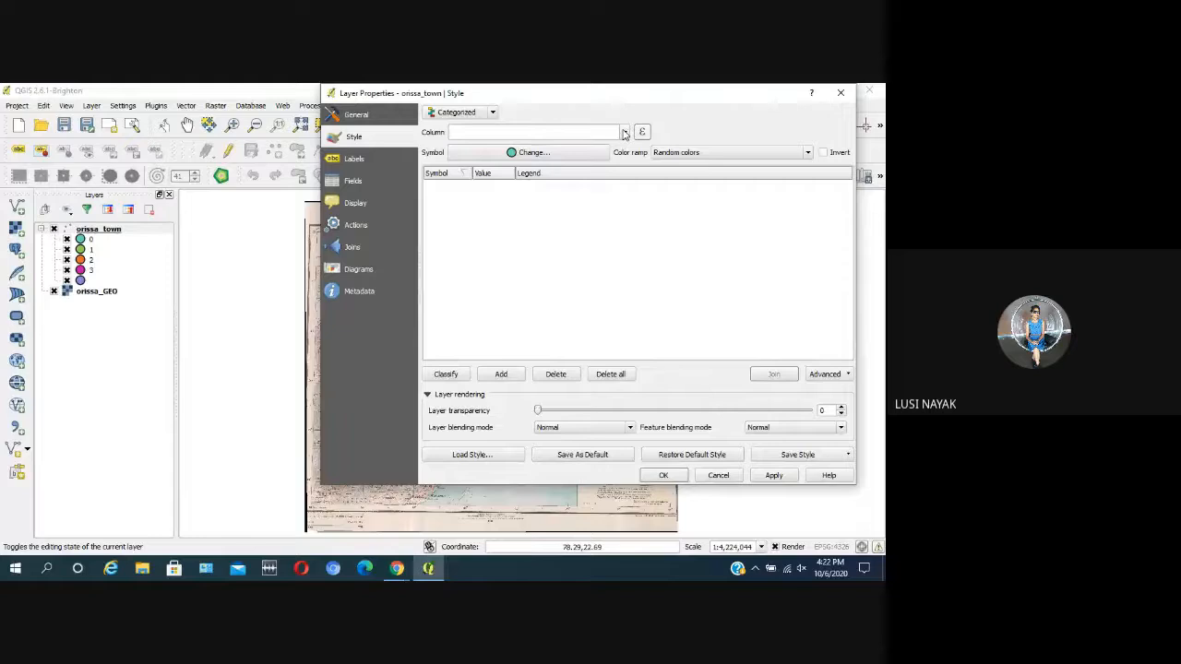
pyautogui.click(623, 134)
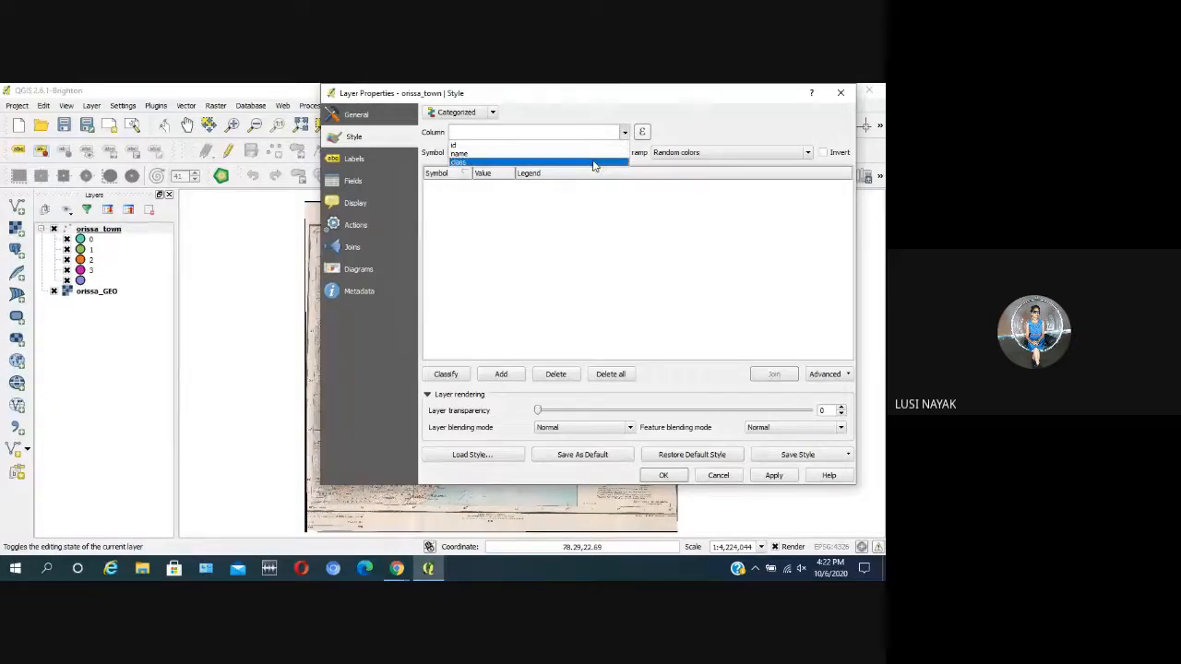
pyautogui.click(593, 163)
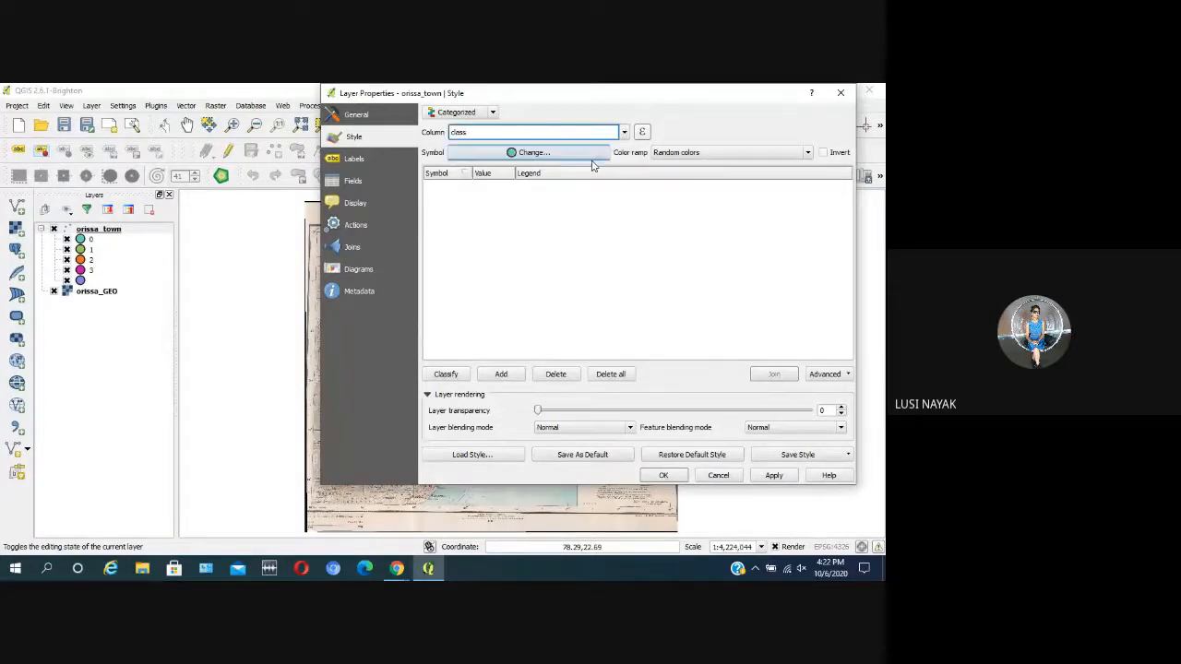
pyautogui.click(445, 374)
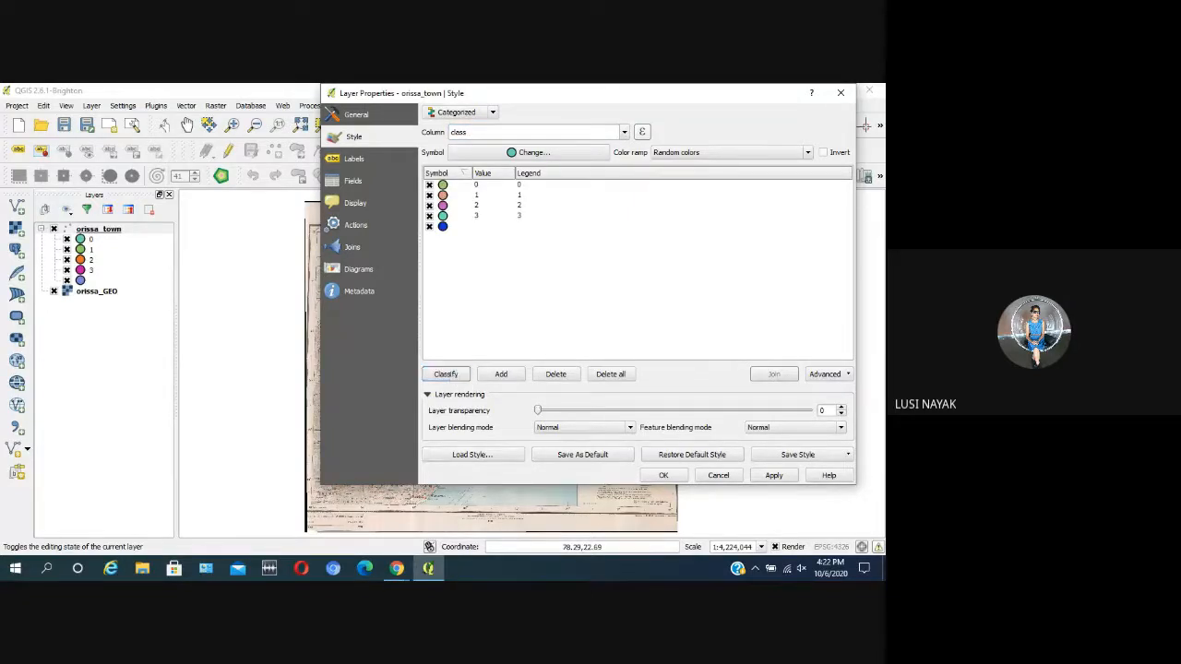
pyautogui.click(776, 476)
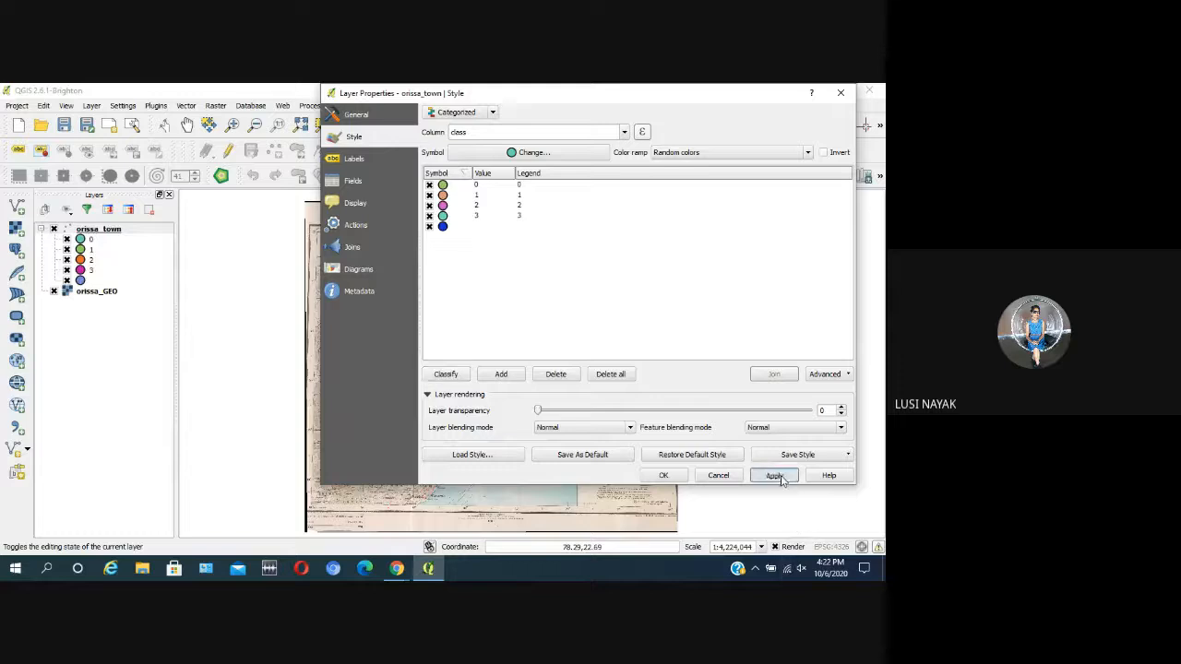
pyautogui.click(666, 476)
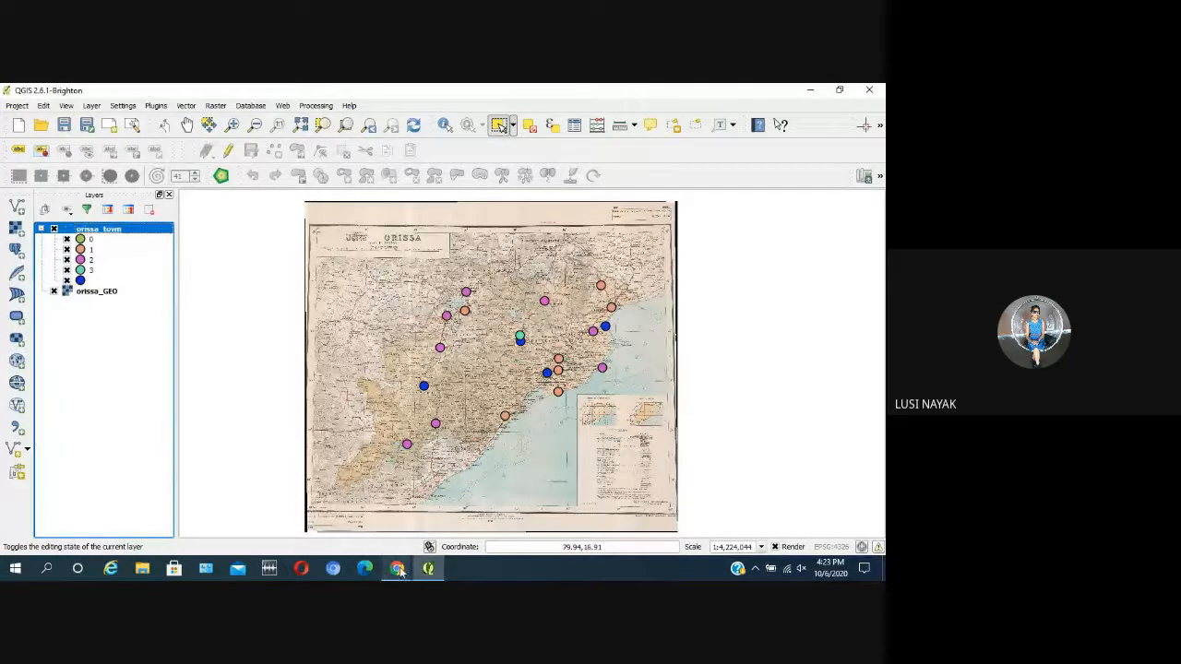
# Step: Switch to the Google Meet call and turn off the microphone
pyautogui.moveTo(399, 570)
pyautogui.click(308, 532)
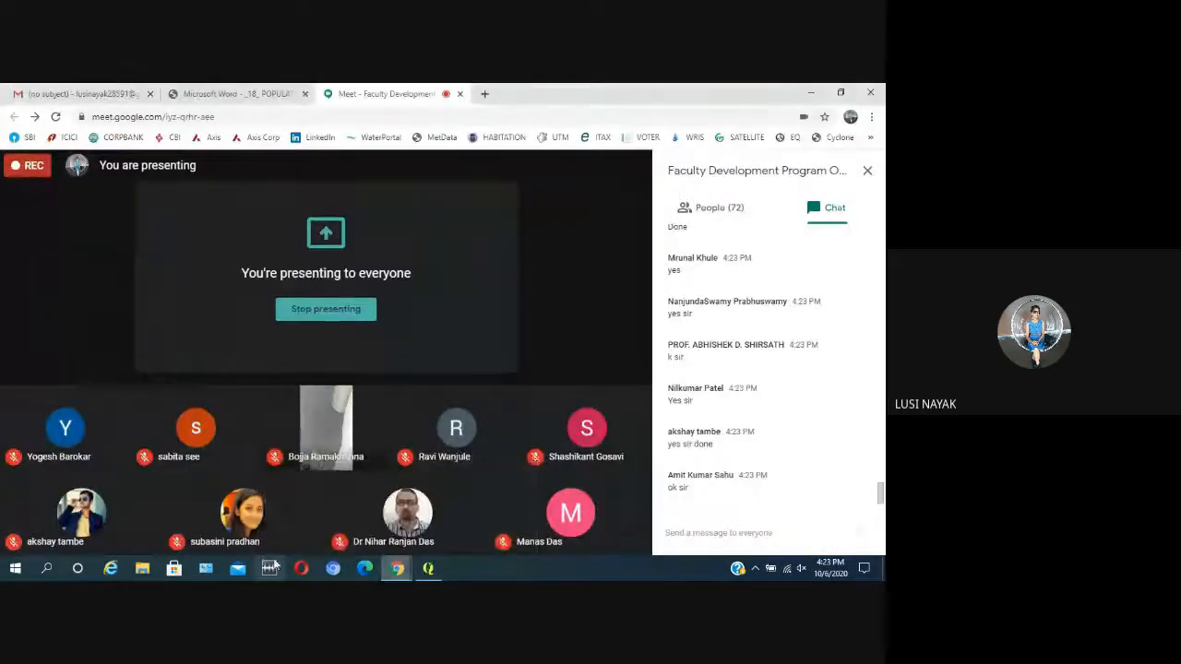
pyautogui.click(262, 529)
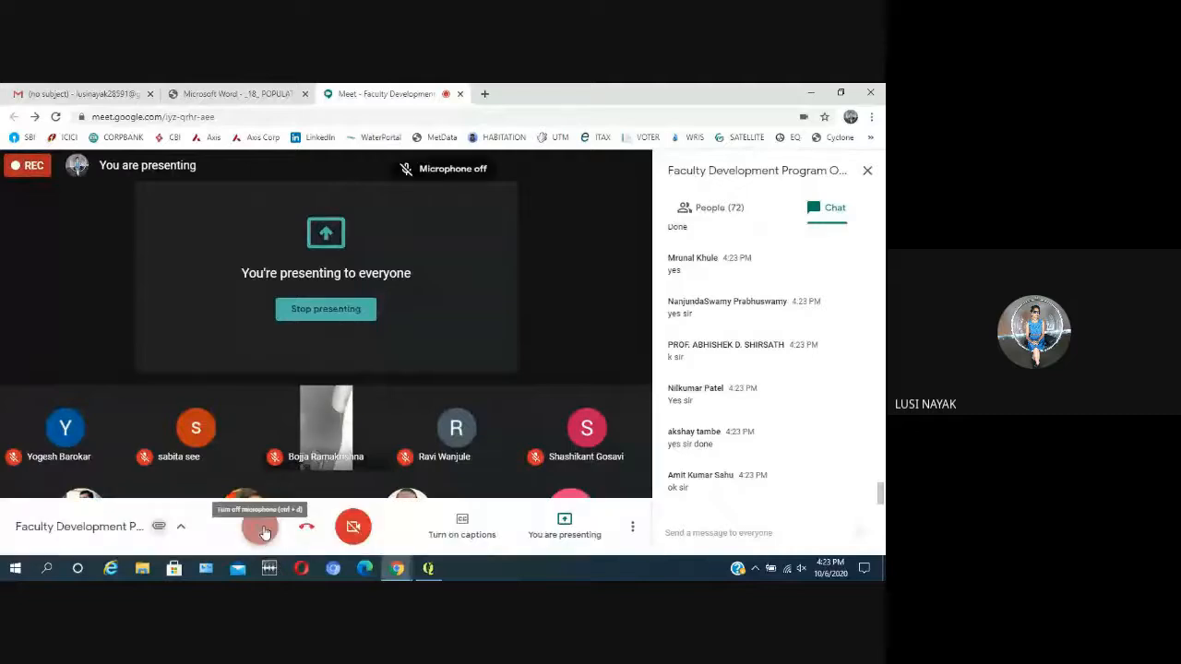
pyautogui.click(434, 577)
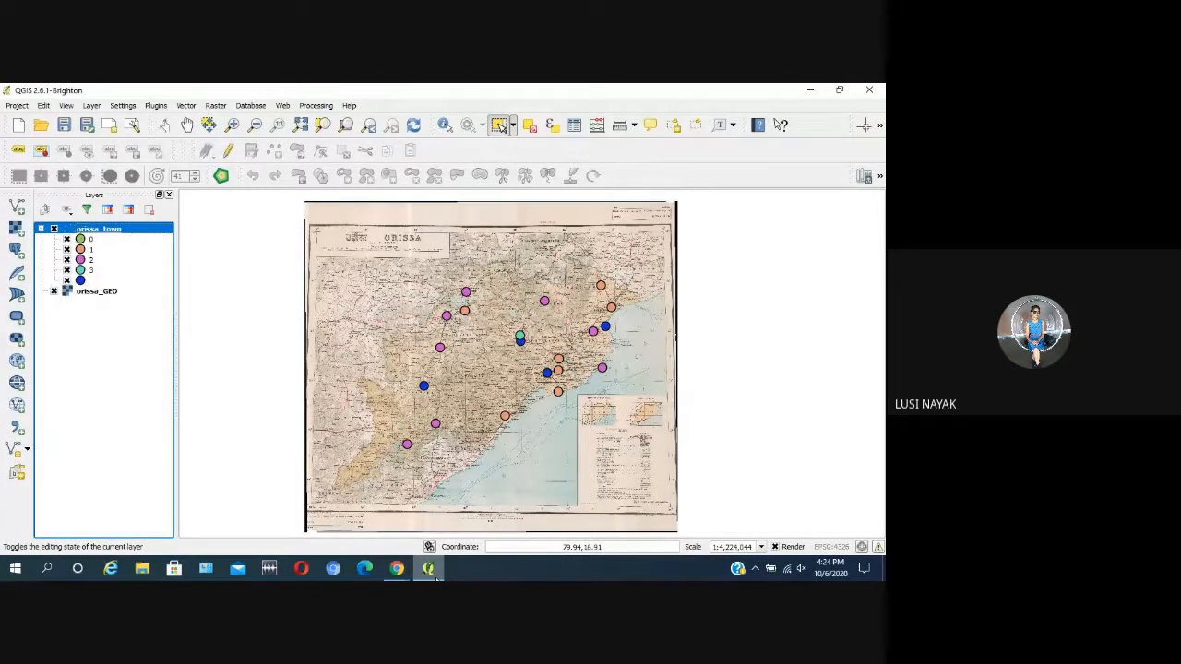
pyautogui.click(396, 568)
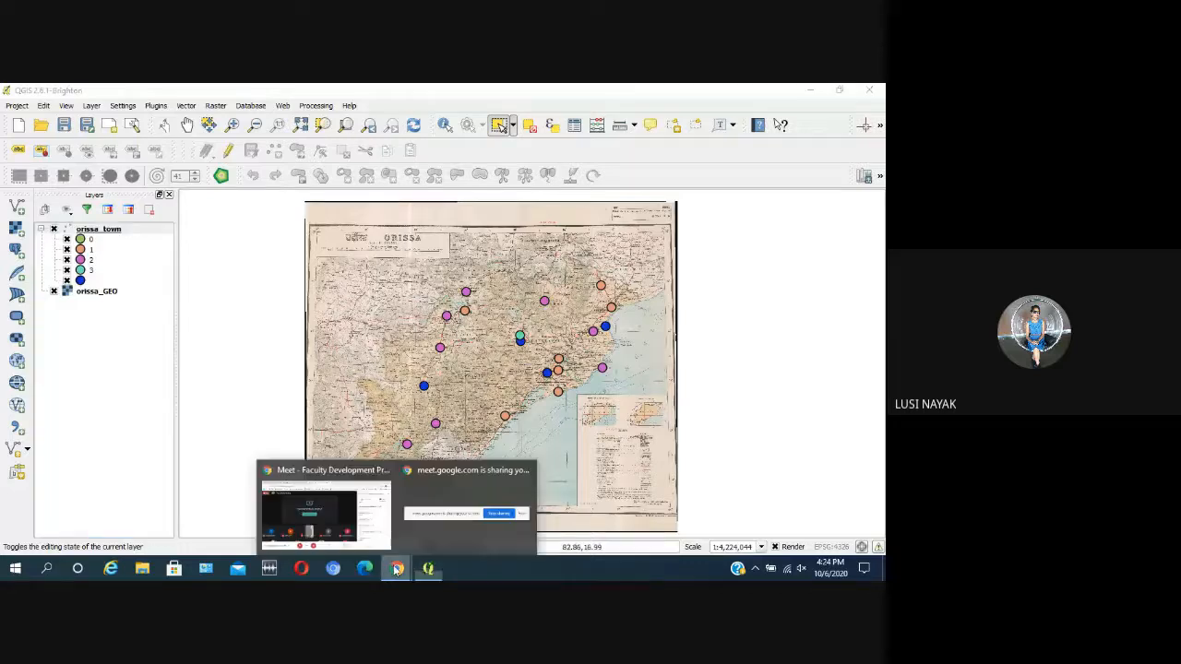
pyautogui.click(336, 530)
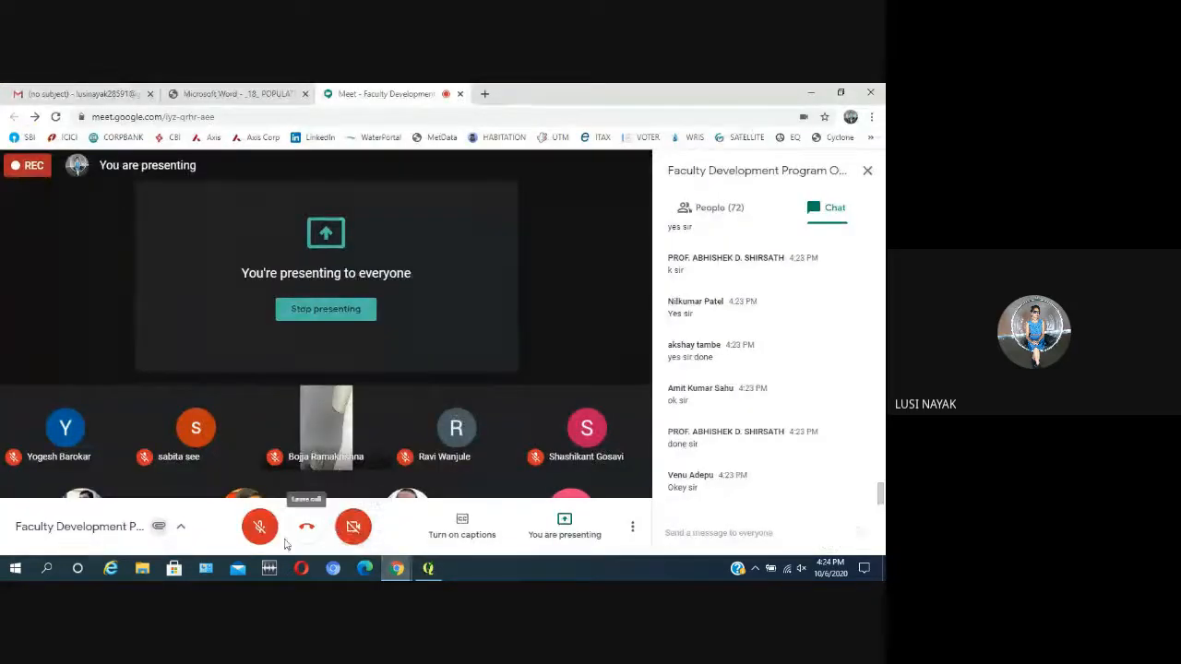
pyautogui.click(428, 568)
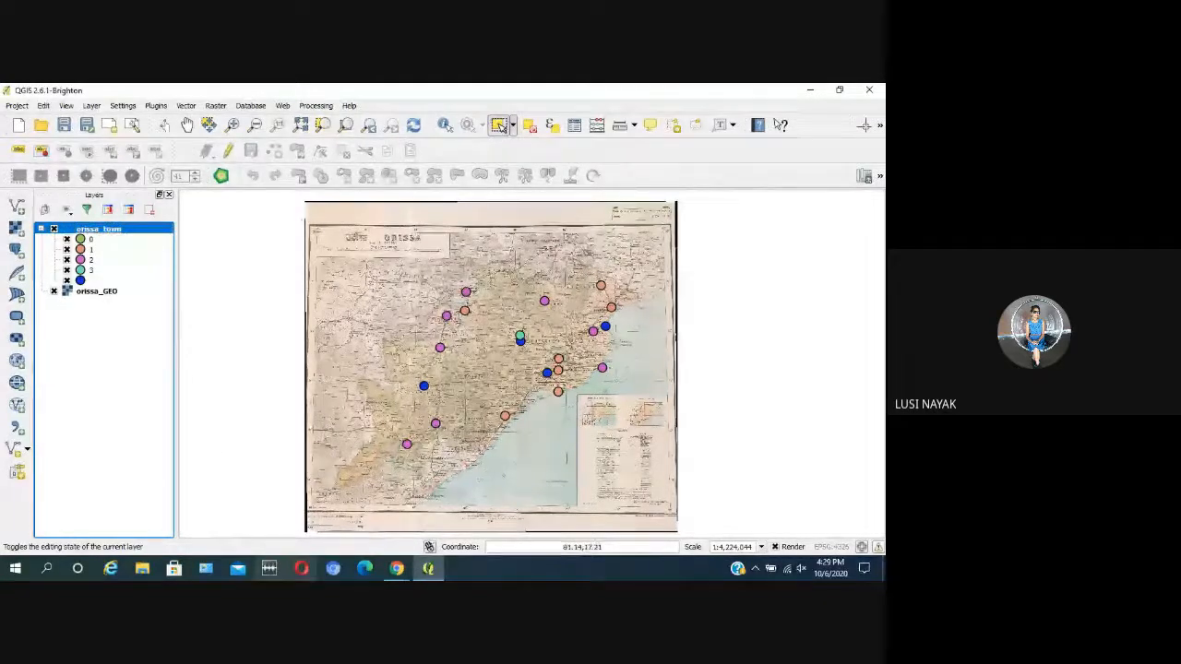
# Step: Switch to the Google Meet call and turn on the camera
pyautogui.click(396, 569)
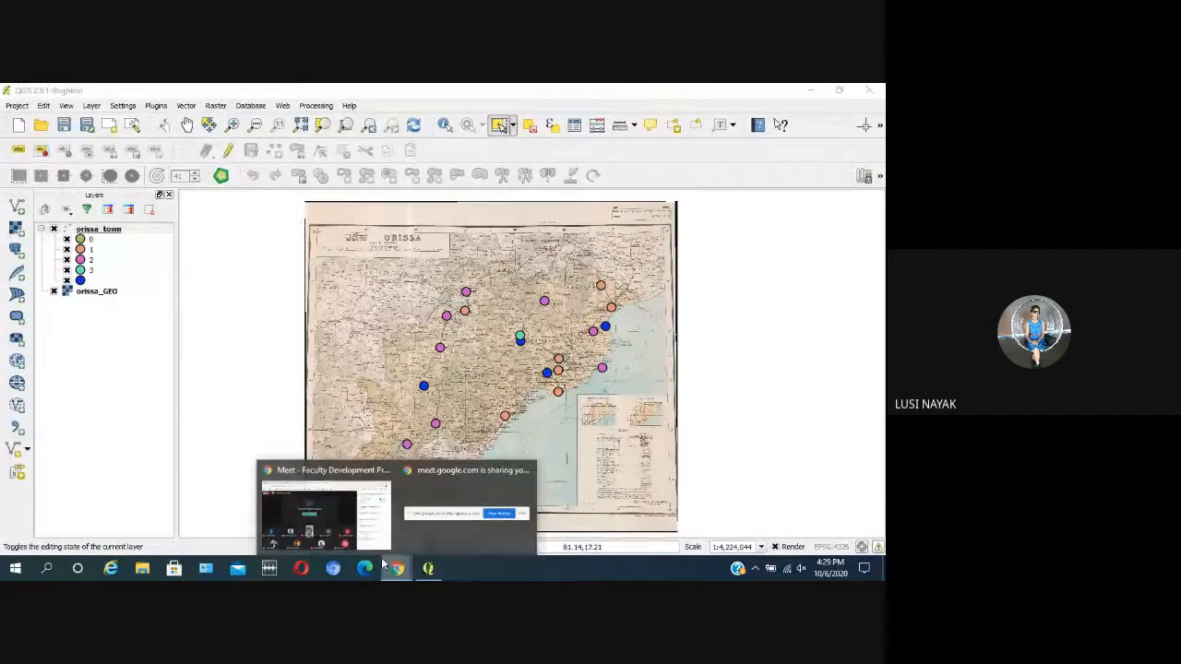
pyautogui.click(326, 520)
pyautogui.moveTo(323, 491)
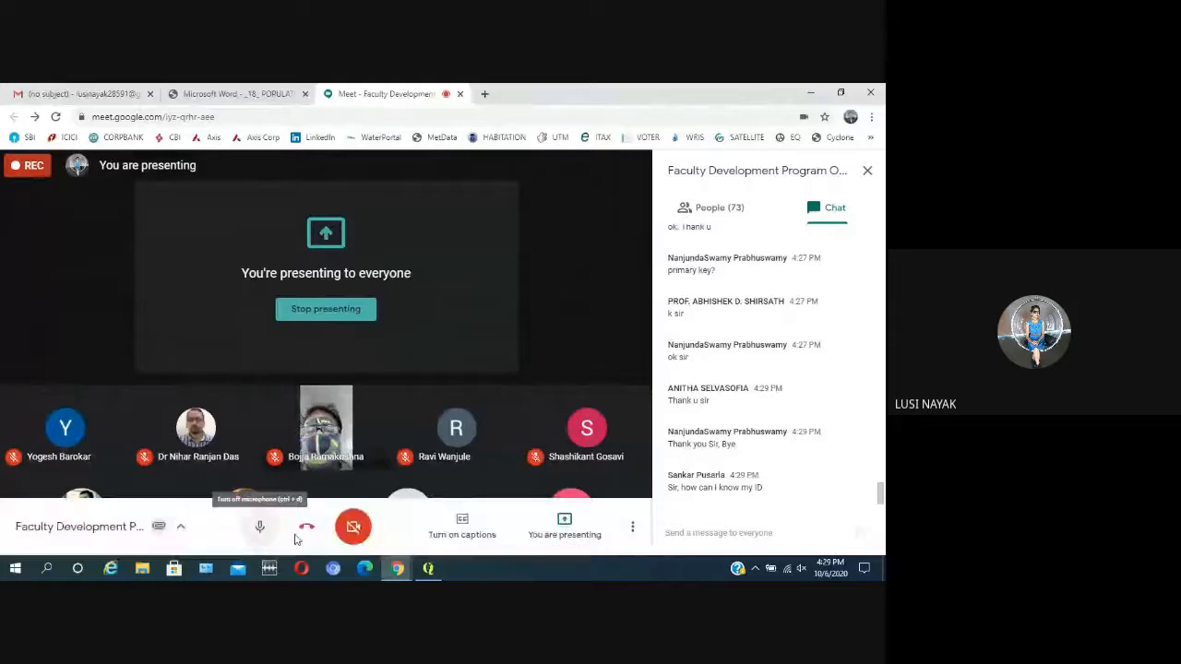
pyautogui.click(356, 533)
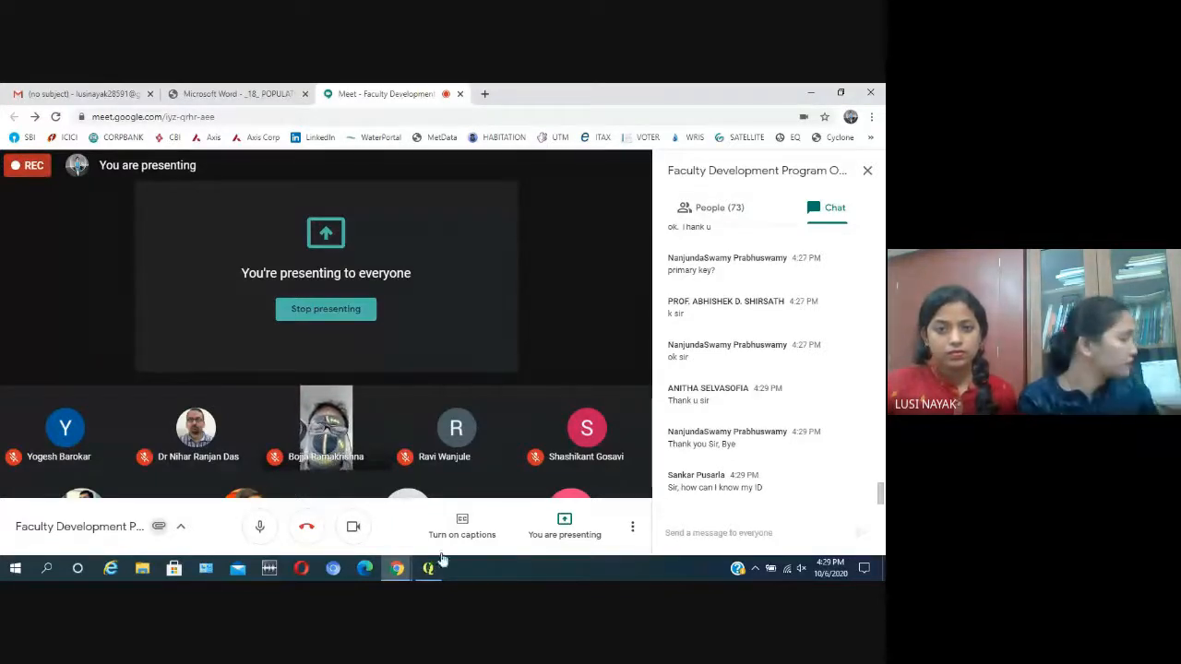
pyautogui.moveTo(427, 570)
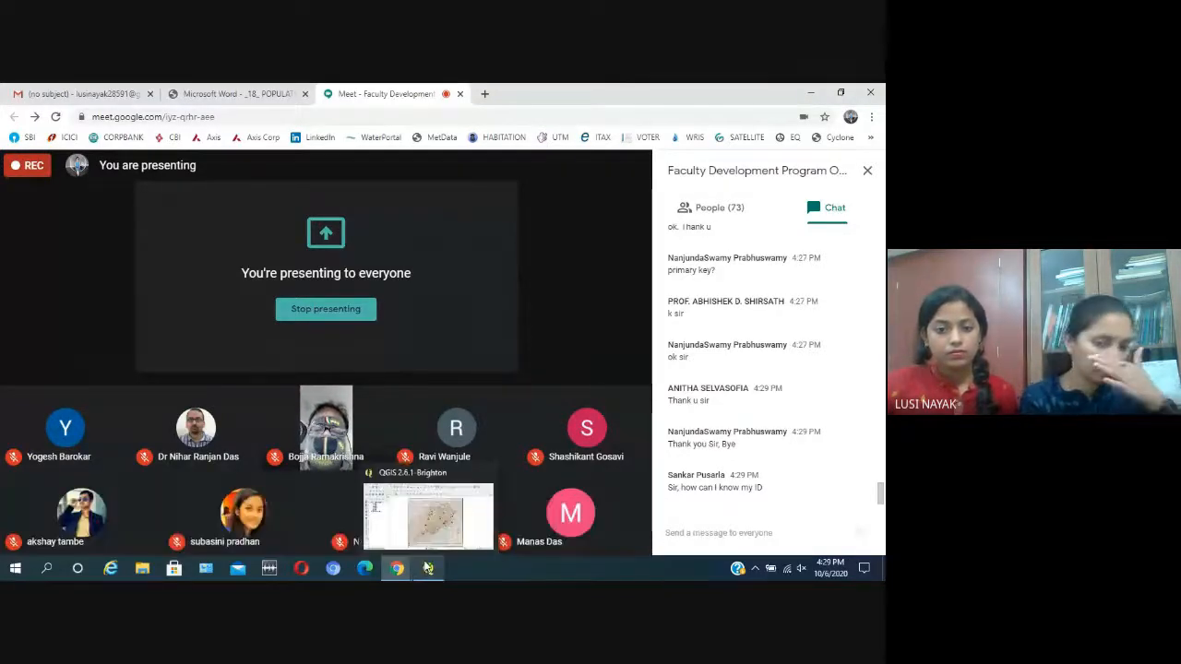
pyautogui.click(444, 518)
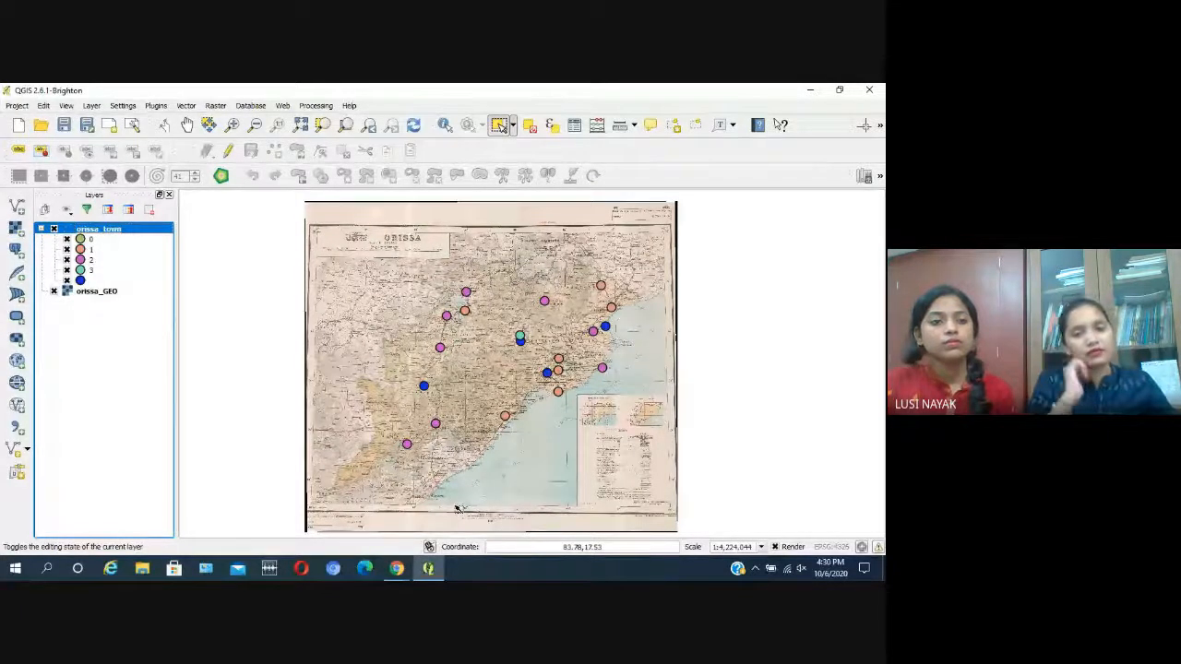
pyautogui.moveTo(395, 570)
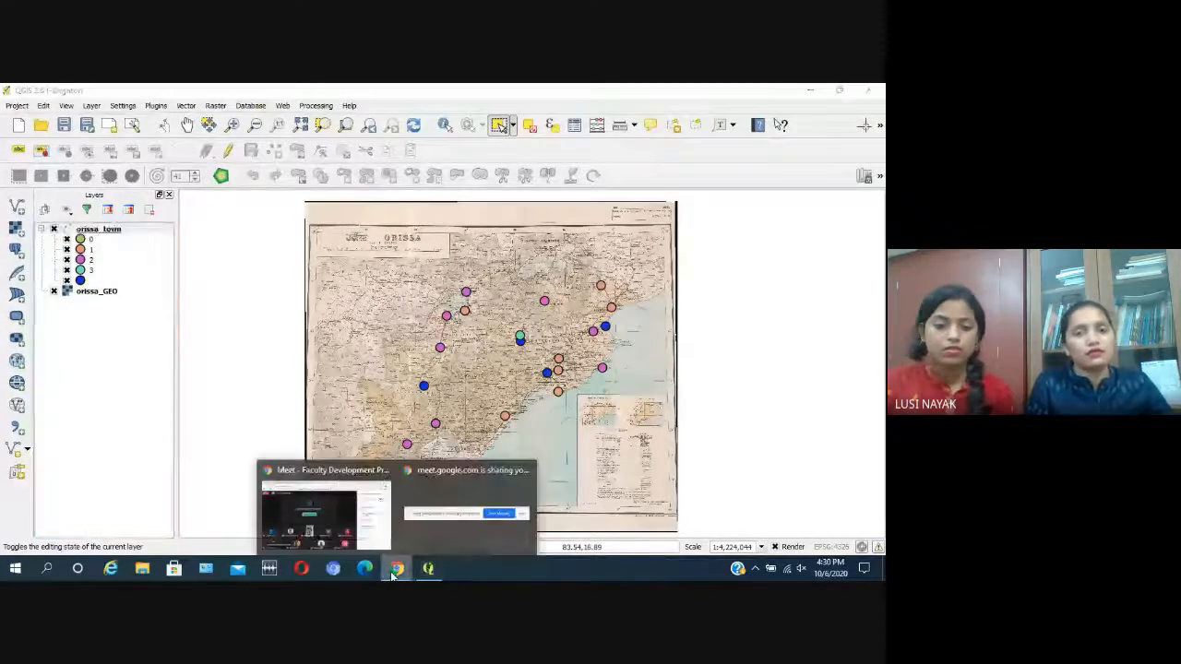
pyautogui.click(327, 528)
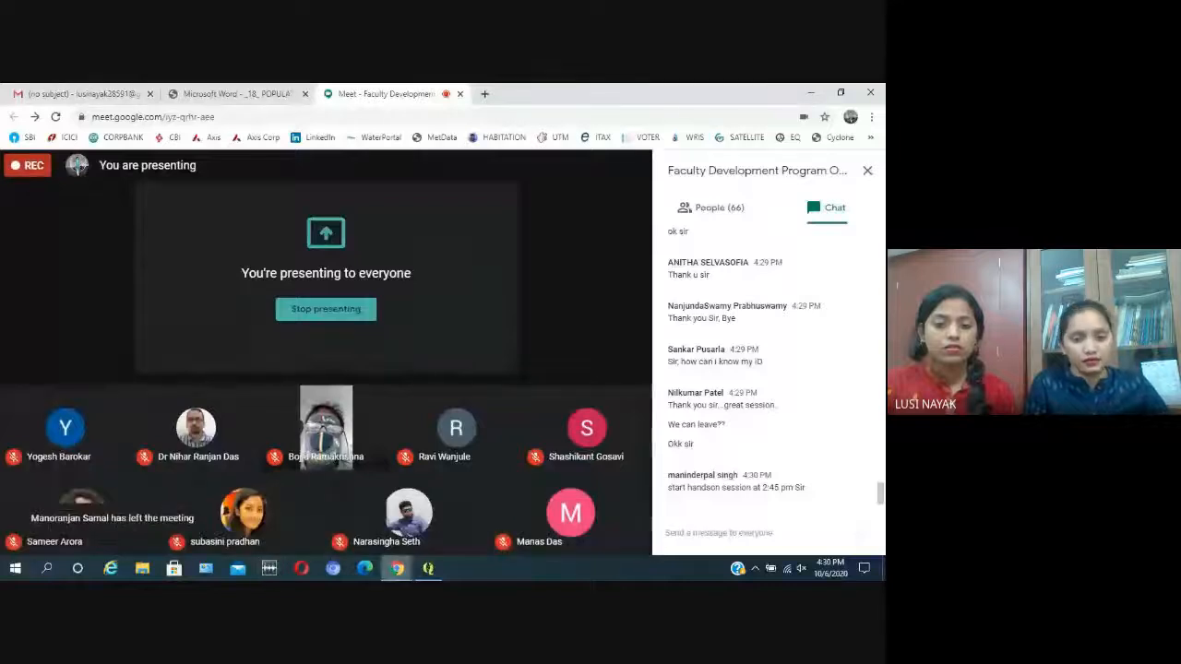
pyautogui.click(428, 569)
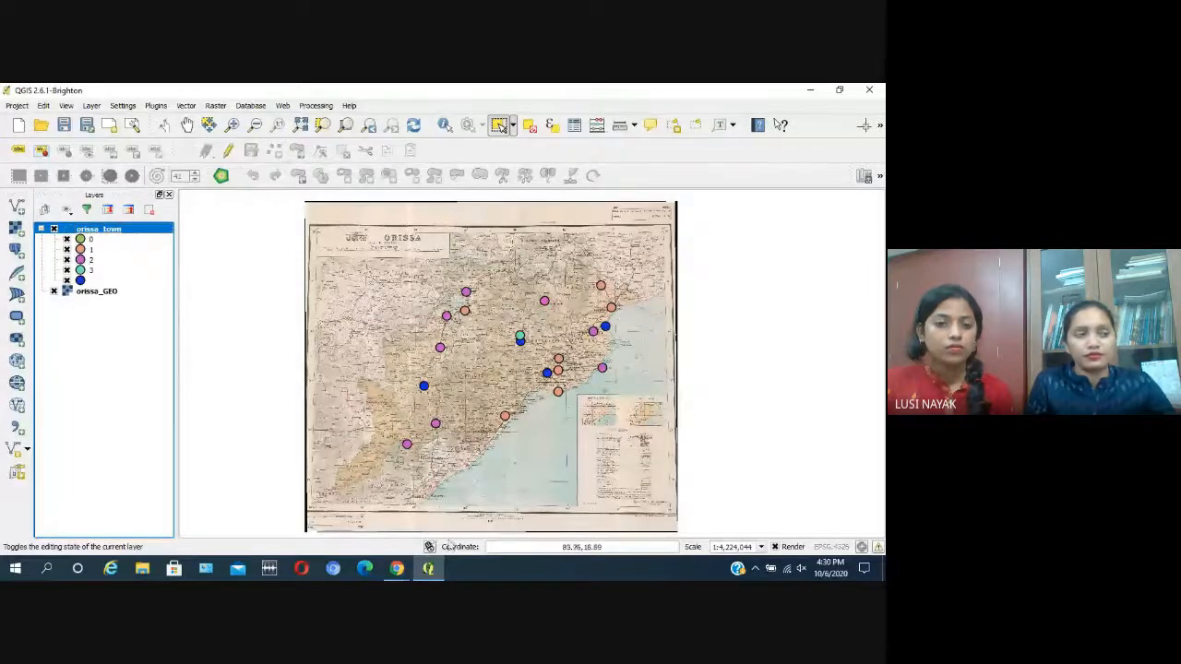
# Step: Switch to the Google Meet call and open the options for stopping the screen presentation
pyautogui.click(397, 570)
pyautogui.click(388, 543)
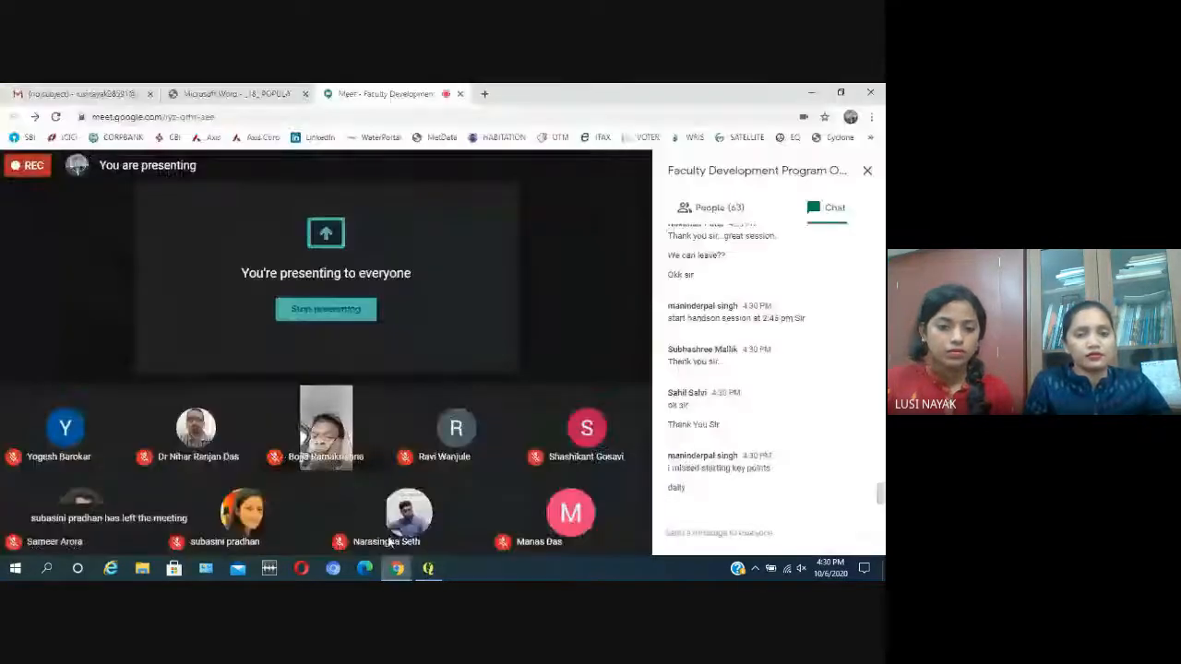
pyautogui.click(564, 528)
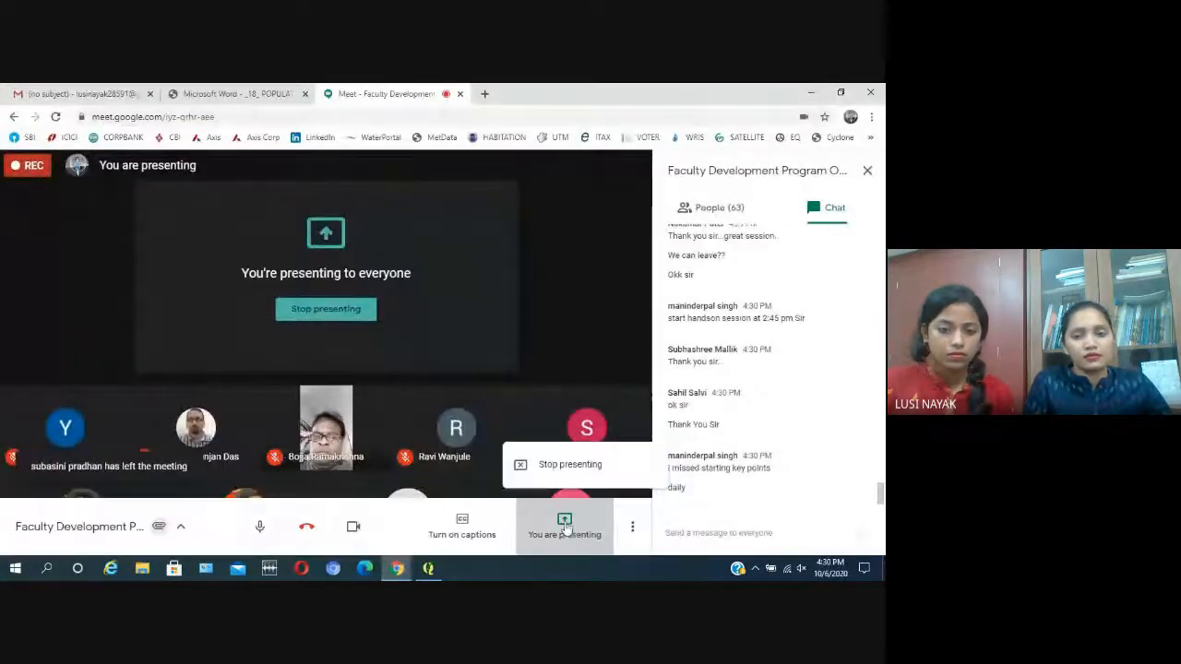